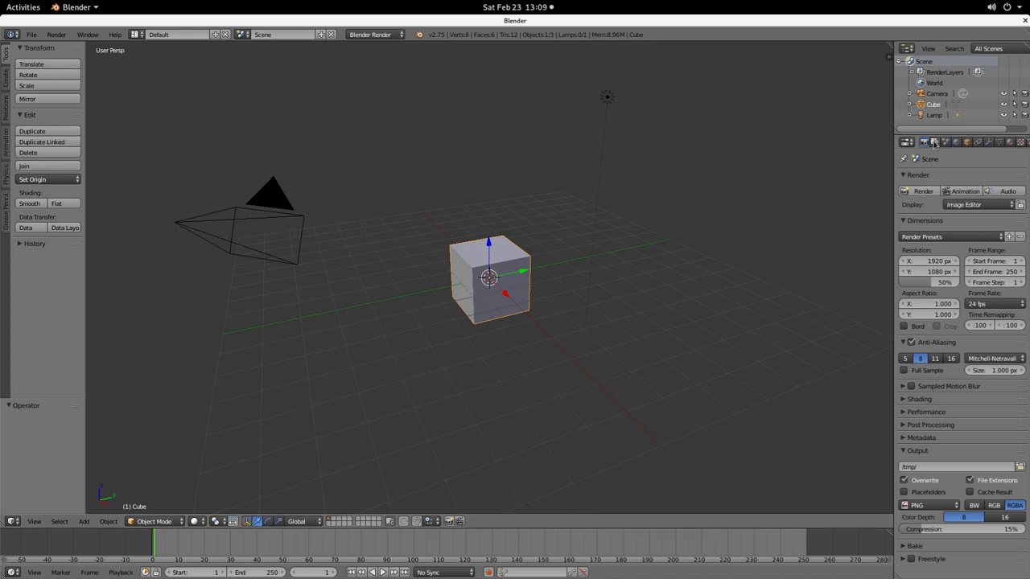
Step: Add a Subdivision Surface modifier to the cube and apply it to the mesh
left_click(988, 143)
left_click(982, 178)
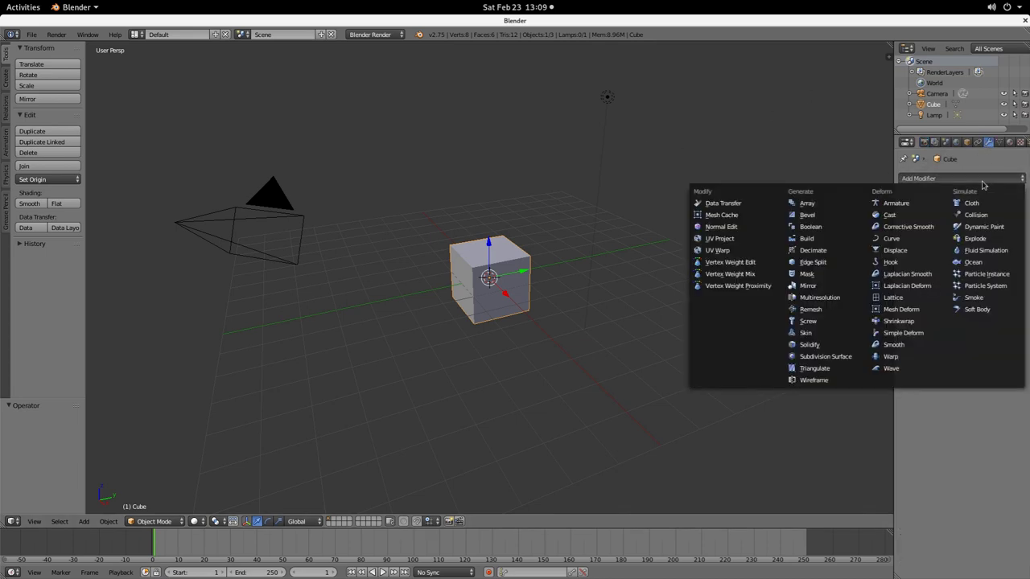
left_click(824, 357)
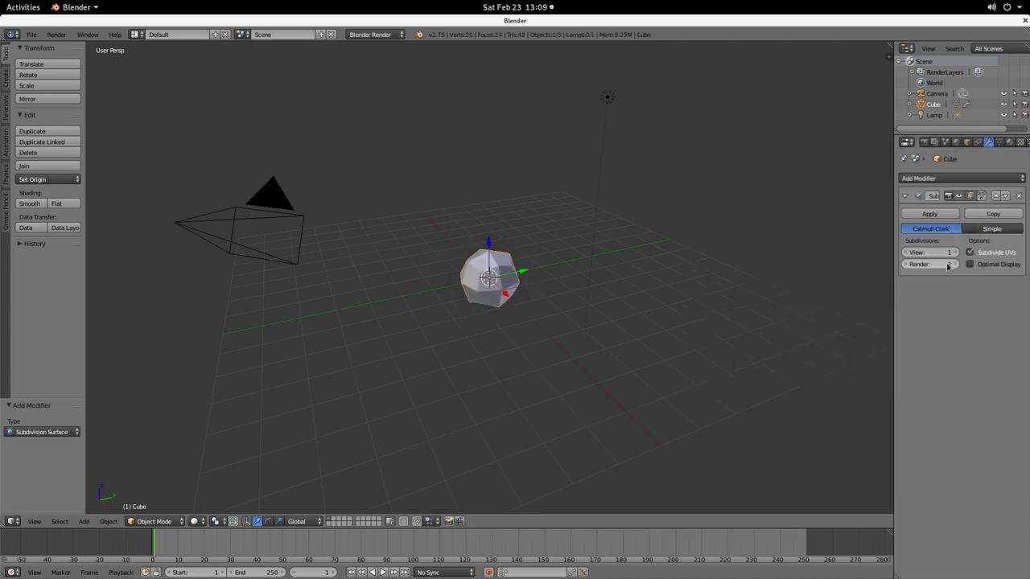
left_click(941, 216)
Step: Switch the subdivided cube from Object Mode to Sculpt Mode
scroll(464, 269, "up", 6)
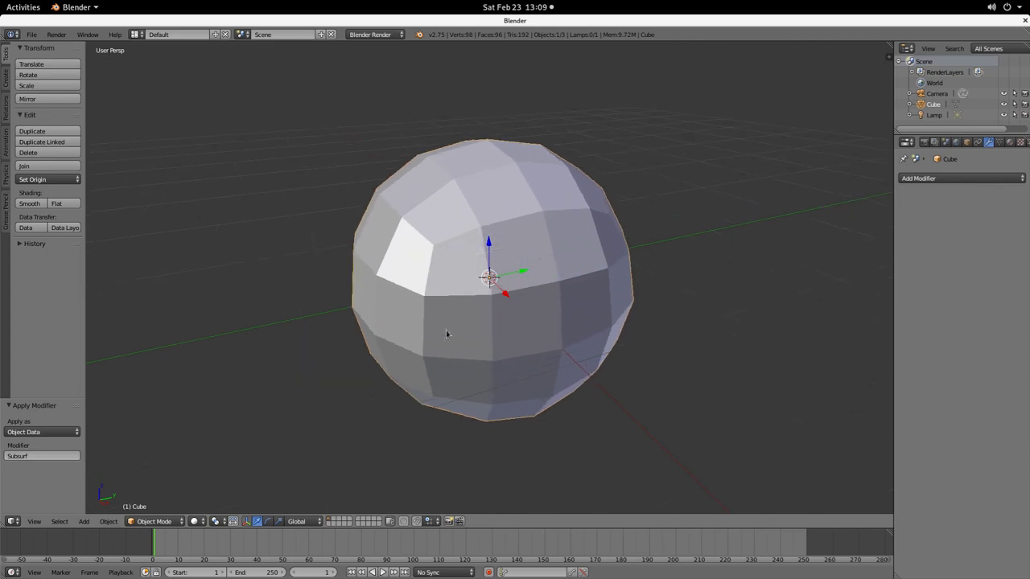
middle_click_drag(520, 295, 595, 269)
scroll(611, 270, "down", 5)
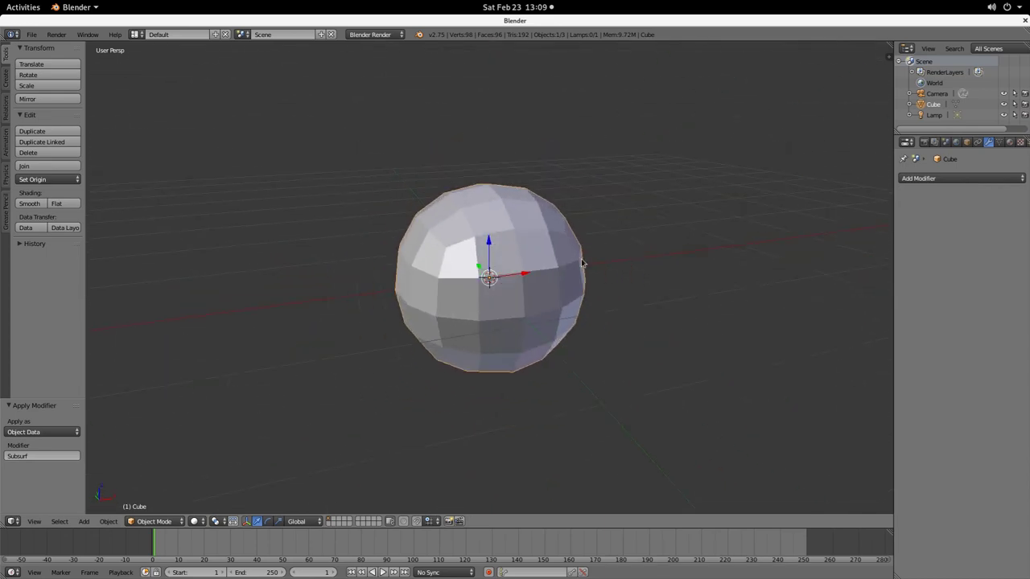
left_click(169, 522)
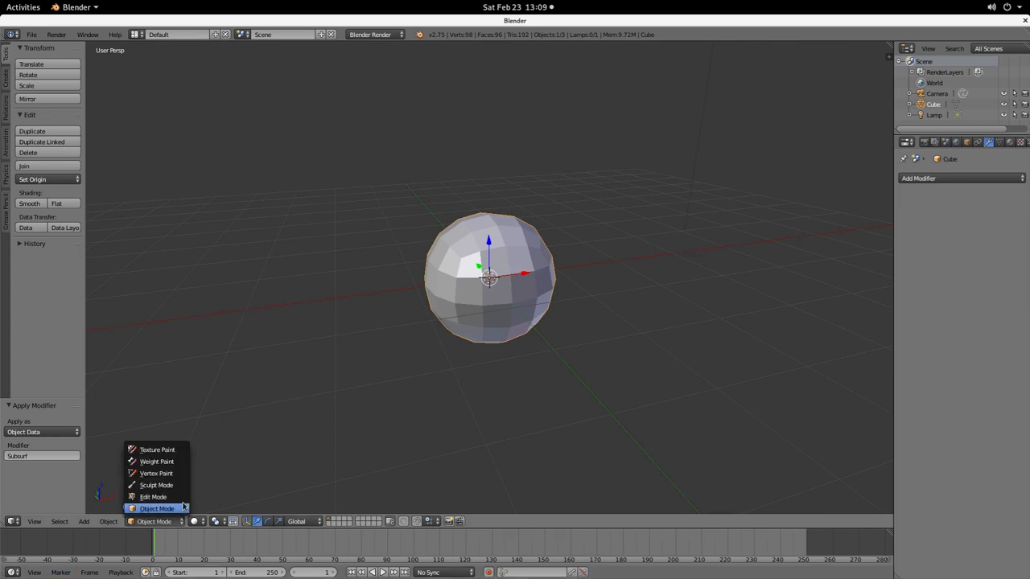
left_click(179, 489)
left_click(181, 521)
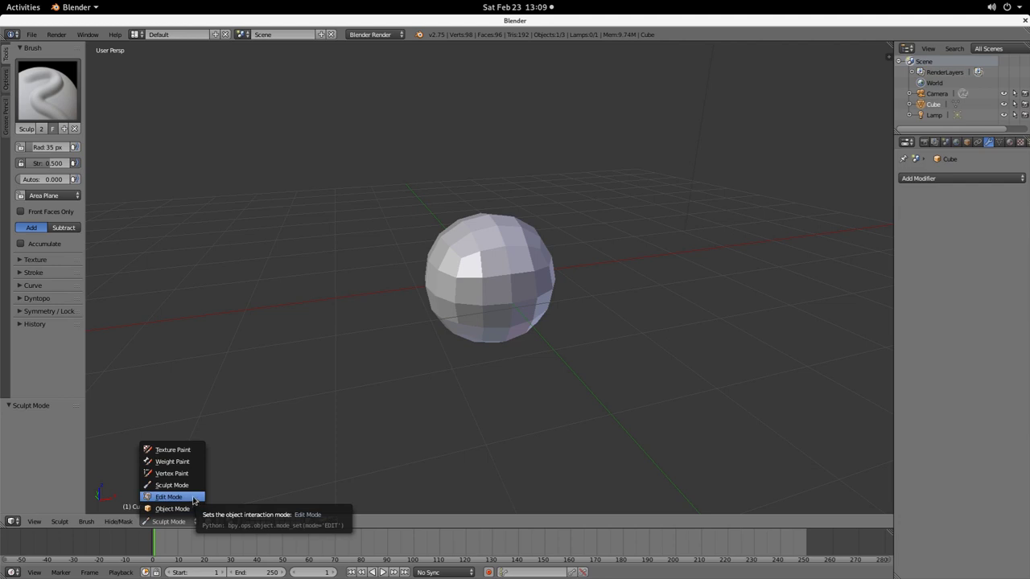
left_click(188, 486)
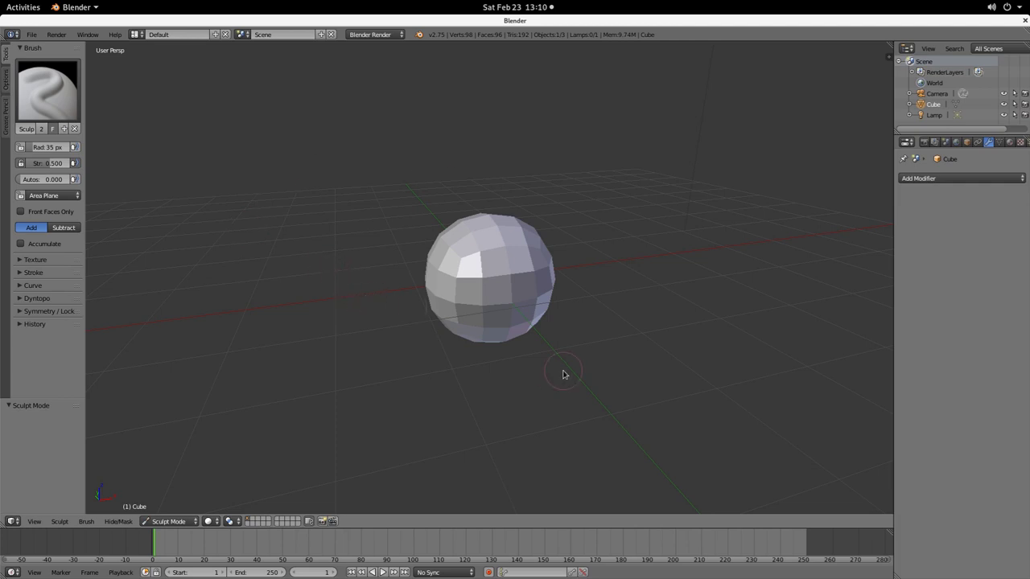
left_click(137, 35)
key("Escape")
middle_click_drag(411, 347, 563, 346)
middle_click_drag(703, 379, 616, 374)
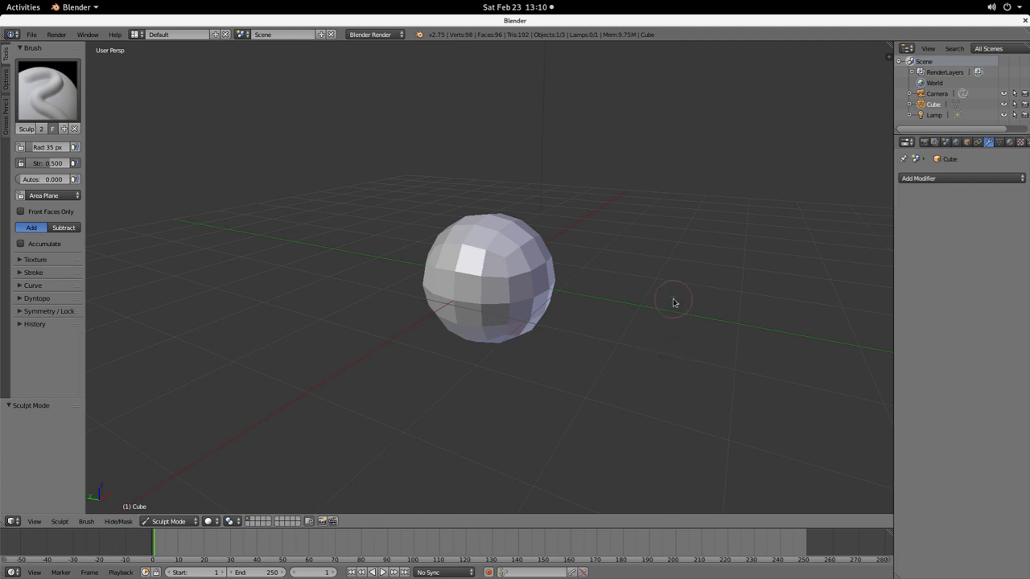
Step: Set the sculpting brush radius to 61 px and choose the Blob brush
key("f")
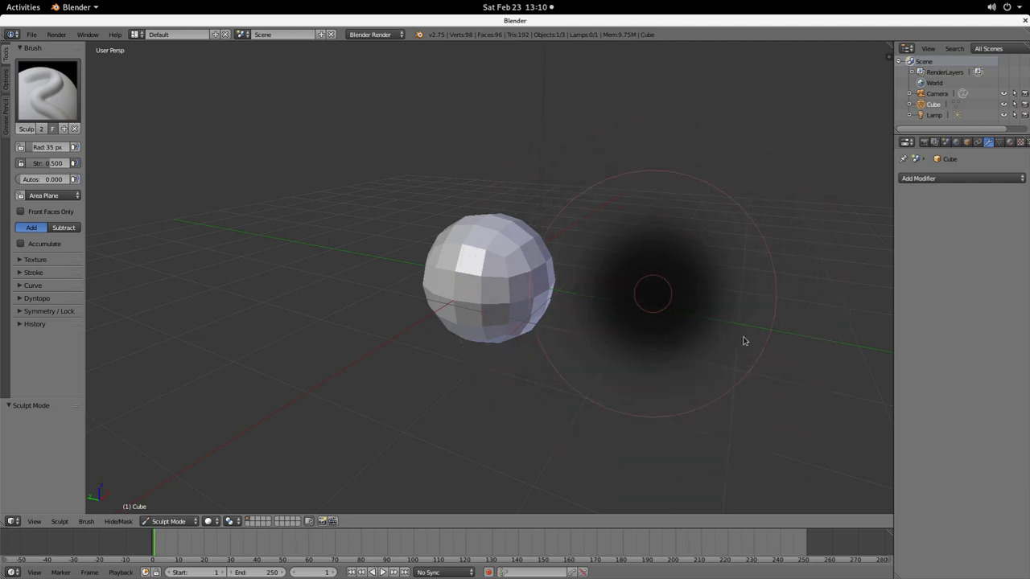
left_click(855, 410)
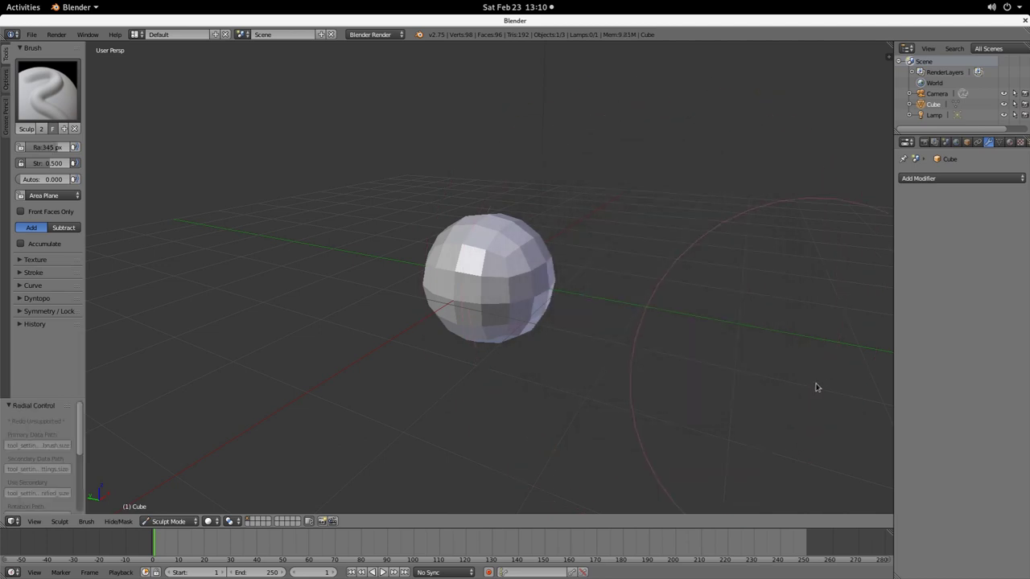
key("f")
left_click(628, 315)
key("f")
left_click(720, 324)
left_click(53, 91)
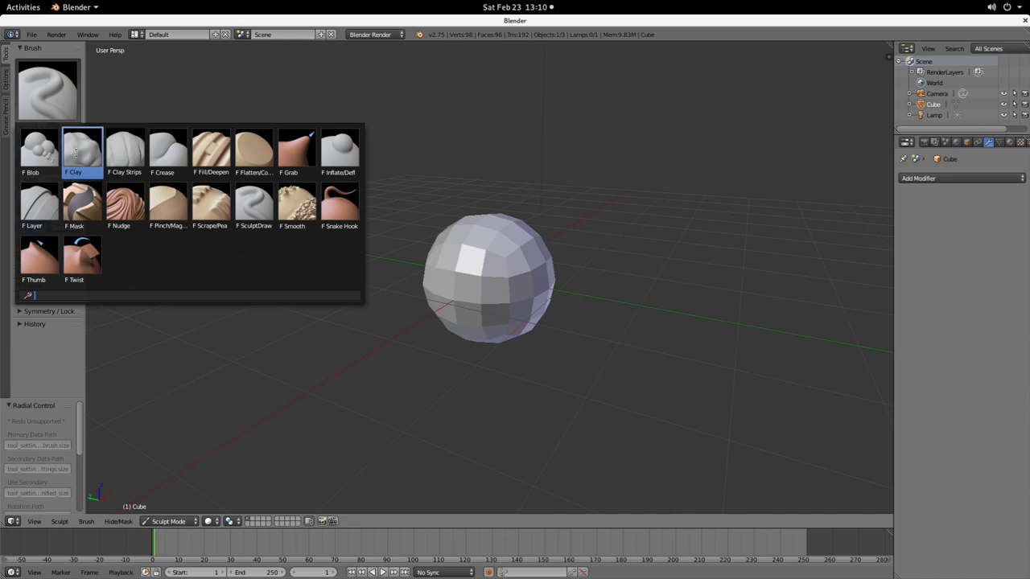
left_click(33, 146)
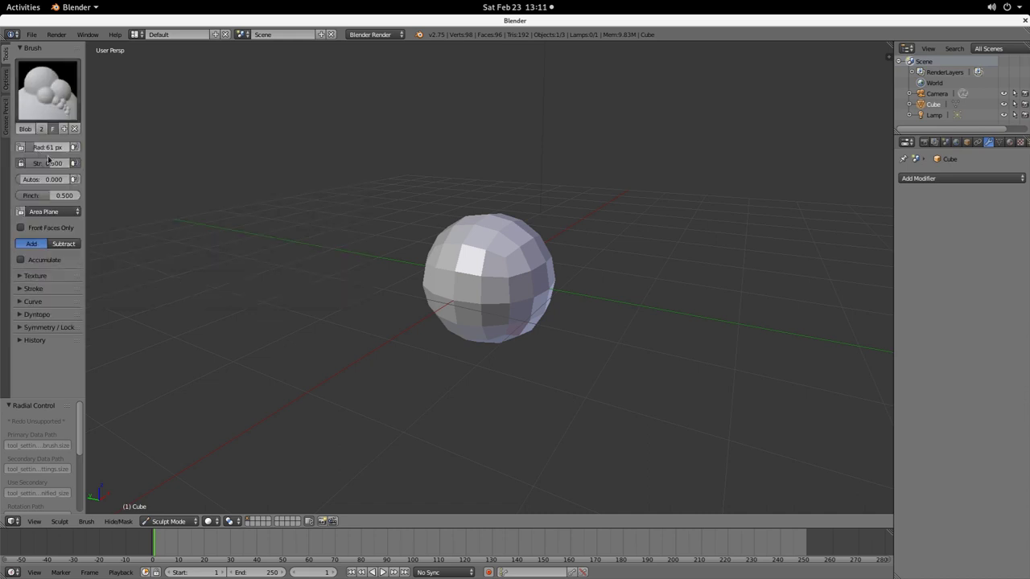
middle_click_drag(517, 276, 492, 291)
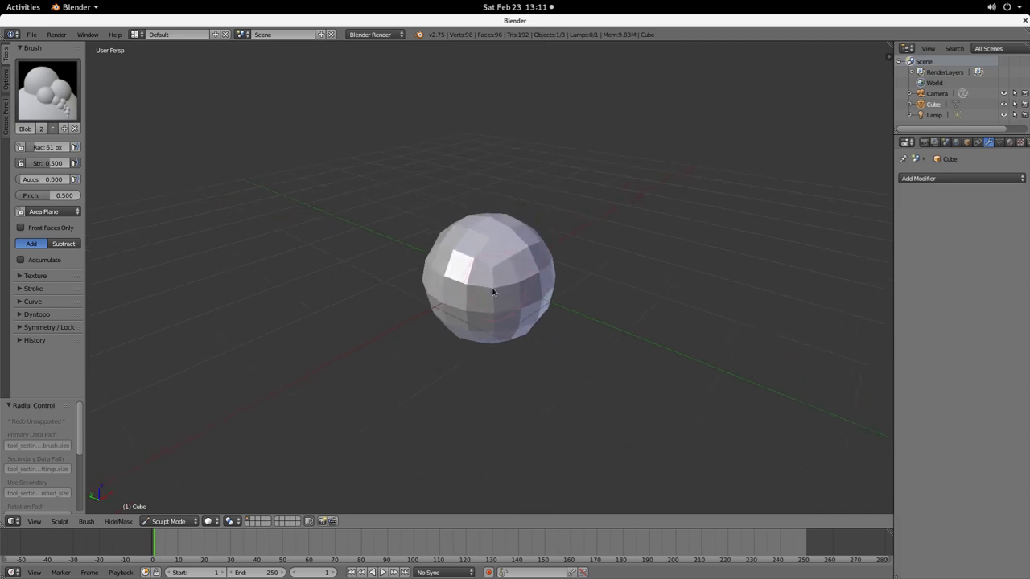
mouse_move(492, 291)
left_mouse_down()
mouse_move(476, 286)
mouse_move(483, 282)
left_mouse_up()
key("ctrl+z")
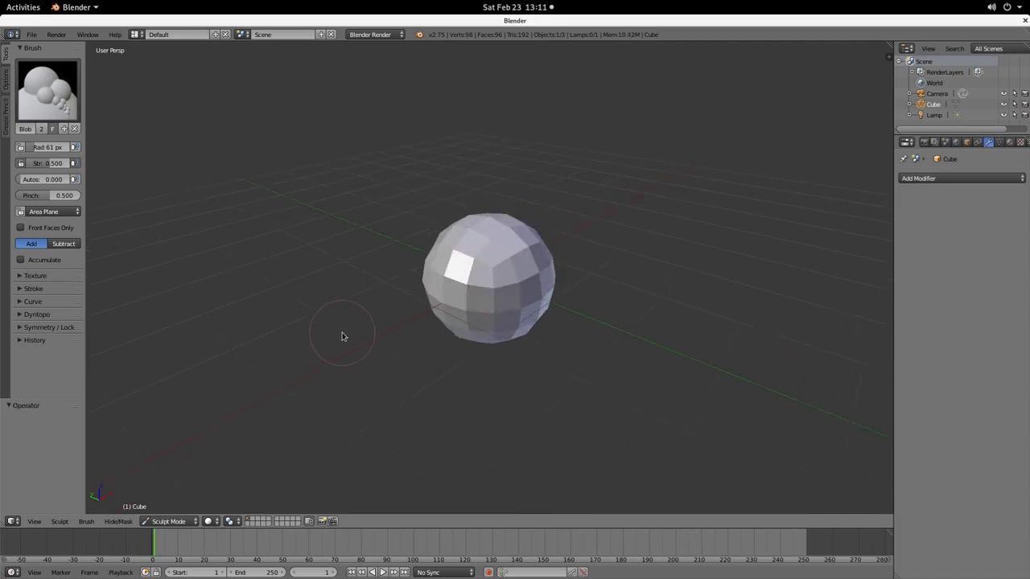
Step: Enable Dyntopo for the mesh and set its detail size to 8 px
left_click(20, 316)
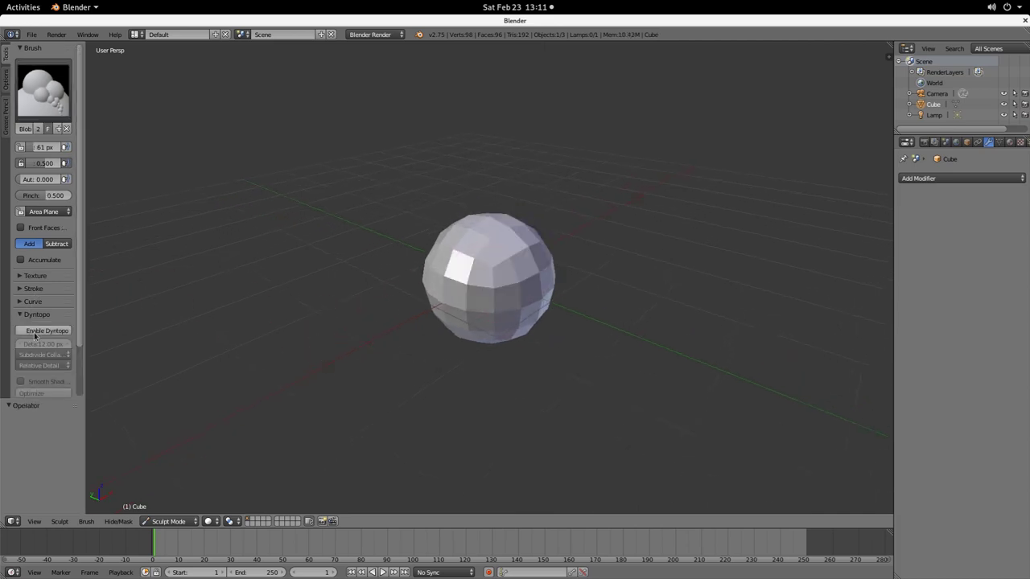
left_click(36, 331)
left_click(38, 343)
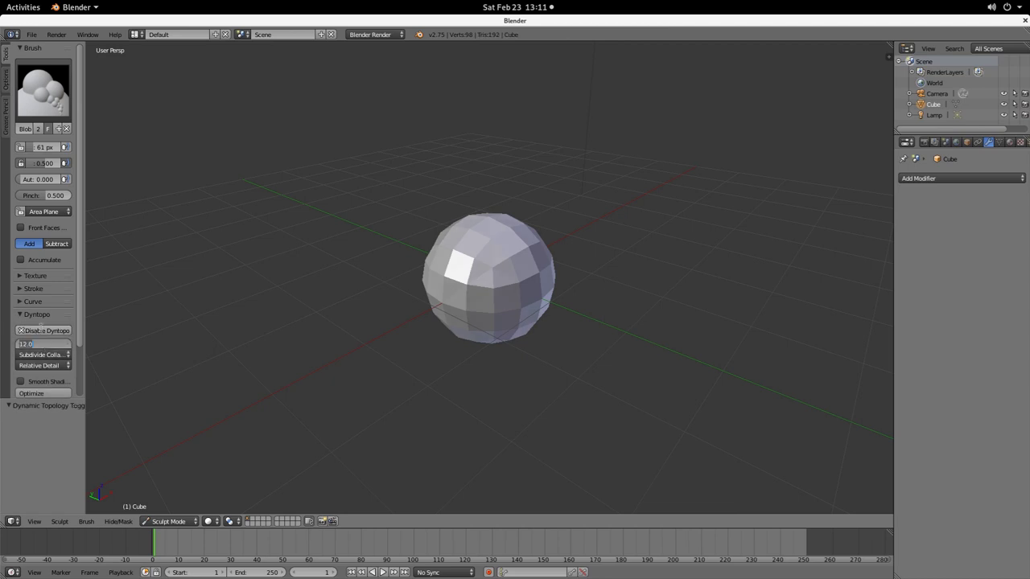
type("8")
key("Return")
Step: Build up several raised, rounded ridges on the upper part of the sphere with the Blob brush
mouse_move(550, 248)
middle_mouse_down()
mouse_move(480, 314)
mouse_move(459, 225)
middle_mouse_up()
scroll(480, 298, "up", 3)
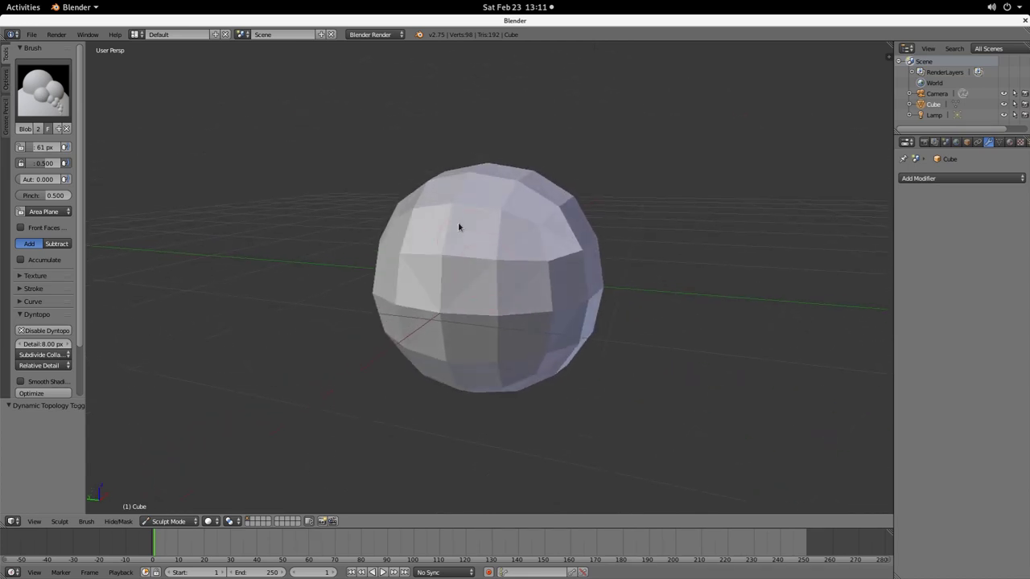
mouse_move(574, 306)
middle_mouse_down()
mouse_move(537, 408)
mouse_move(559, 314)
middle_mouse_up()
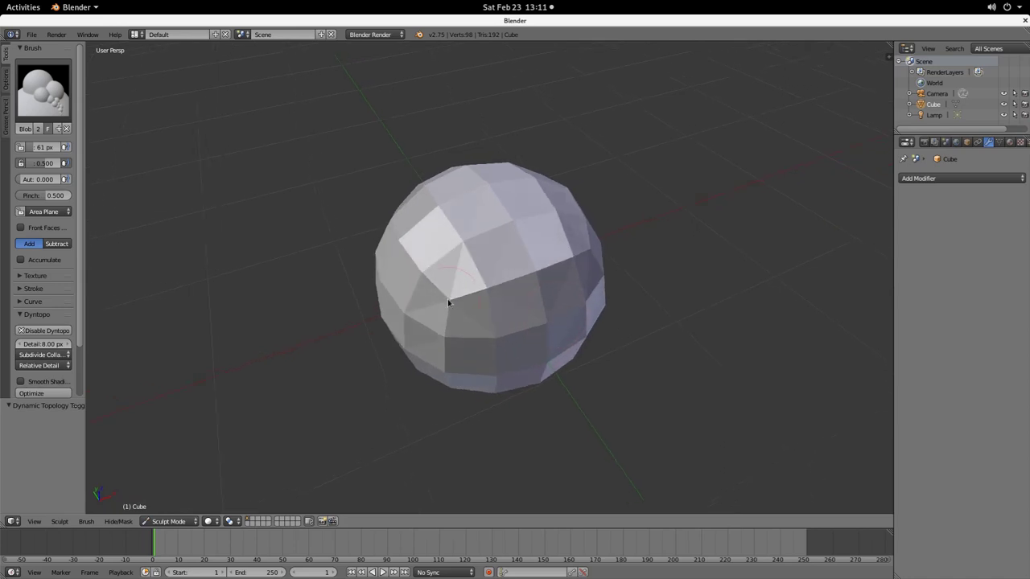
mouse_move(448, 303)
left_mouse_down()
mouse_move(588, 241)
mouse_move(481, 293)
mouse_move(484, 335)
mouse_move(470, 324)
left_mouse_up()
mouse_move(469, 323)
middle_mouse_down()
mouse_move(487, 294)
mouse_move(520, 290)
mouse_move(502, 343)
middle_mouse_up()
mouse_move(502, 344)
left_mouse_down()
mouse_move(508, 307)
mouse_move(484, 324)
mouse_move(465, 305)
left_mouse_up()
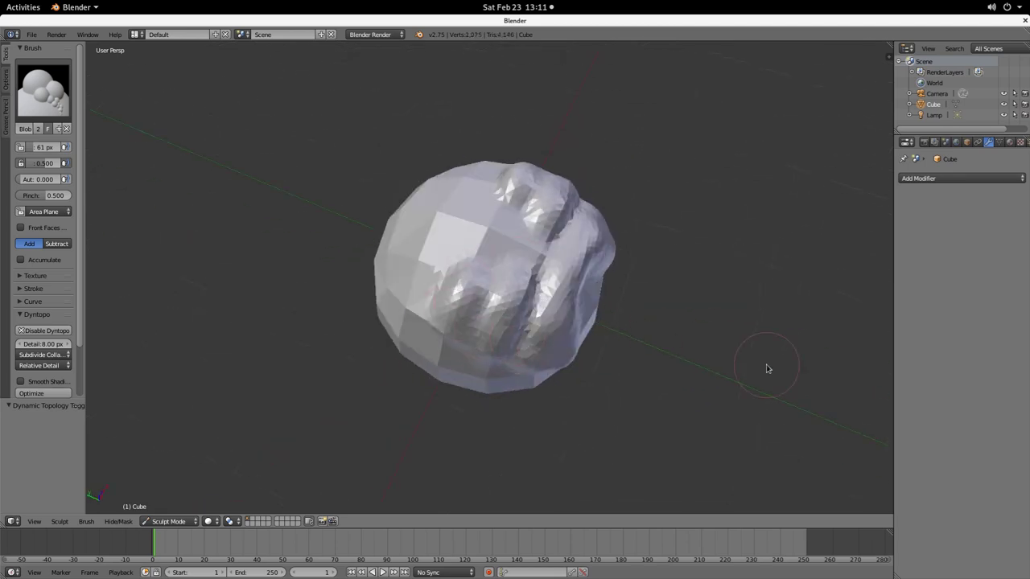
Step: Sculpt a thick rounded band around the lower part of the sphere with further Blob strokes
middle_click_drag(668, 372, 614, 297)
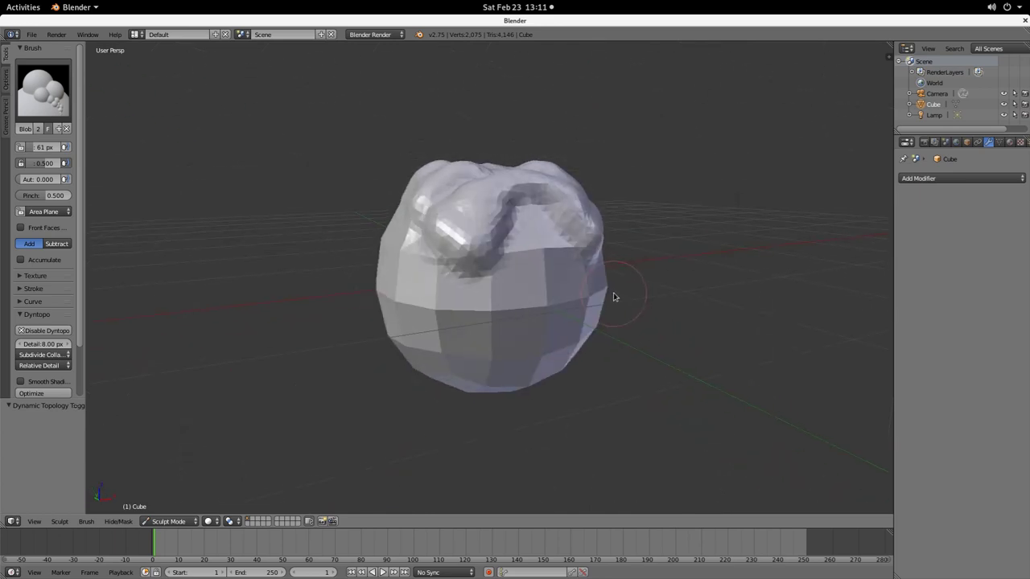
left_click_drag(459, 338, 486, 347)
mouse_move(460, 347)
left_mouse_down()
mouse_move(483, 333)
mouse_move(489, 356)
left_mouse_up()
mouse_move(489, 356)
middle_mouse_down()
mouse_move(613, 411)
mouse_move(601, 421)
middle_mouse_up()
mouse_move(545, 301)
left_mouse_down()
mouse_move(378, 340)
mouse_move(612, 320)
mouse_move(462, 331)
mouse_move(561, 315)
mouse_move(386, 317)
mouse_move(636, 310)
mouse_move(574, 346)
left_mouse_up()
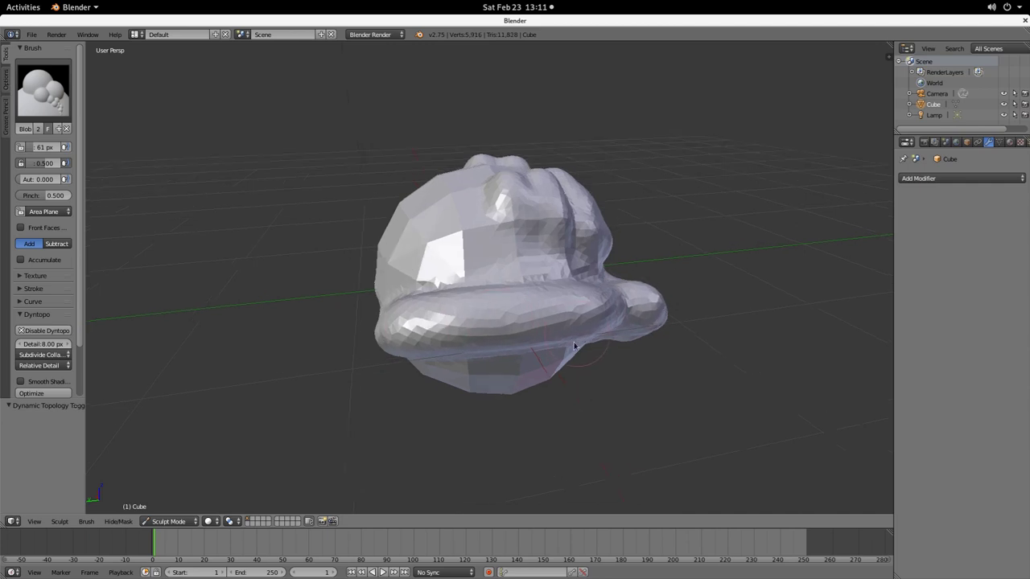
Step: Build up the surface between the blob ridges and across the adjoining flat faces with the Clay brush
middle_click_drag(574, 346, 430, 319)
mouse_move(678, 351)
middle_mouse_down()
mouse_move(580, 310)
mouse_move(559, 370)
mouse_move(590, 350)
middle_mouse_up()
middle_click_drag(531, 394, 401, 399)
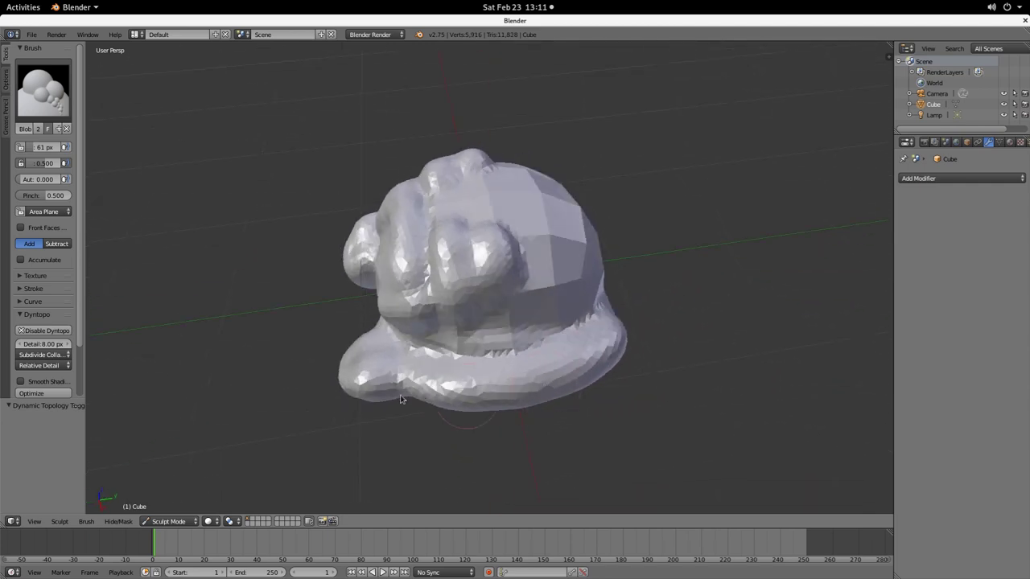
left_click(64, 87)
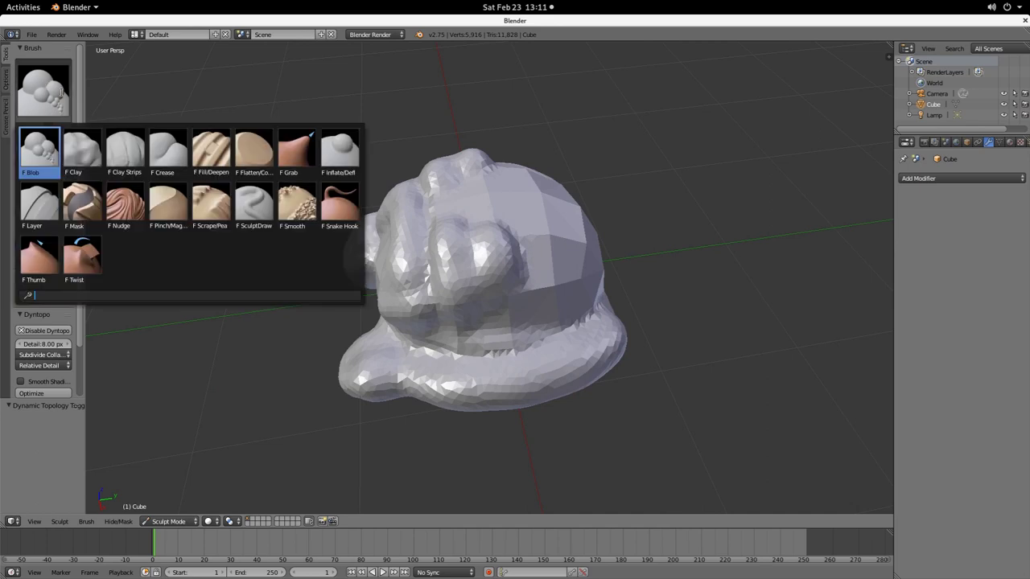
left_click(80, 155)
middle_click_drag(435, 266, 478, 240)
mouse_move(456, 287)
left_mouse_down()
mouse_move(503, 258)
mouse_move(451, 298)
left_mouse_up()
left_click_drag(506, 256, 502, 354)
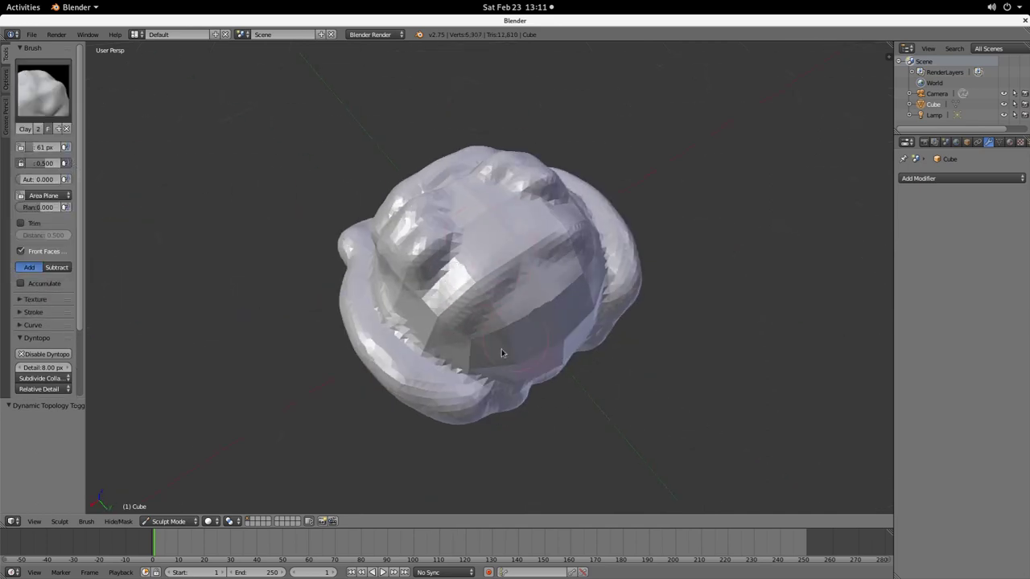
Step: Lay Clay Strips strokes along the thick band and across the faceted area it borders
left_click(21, 71)
left_click(125, 154)
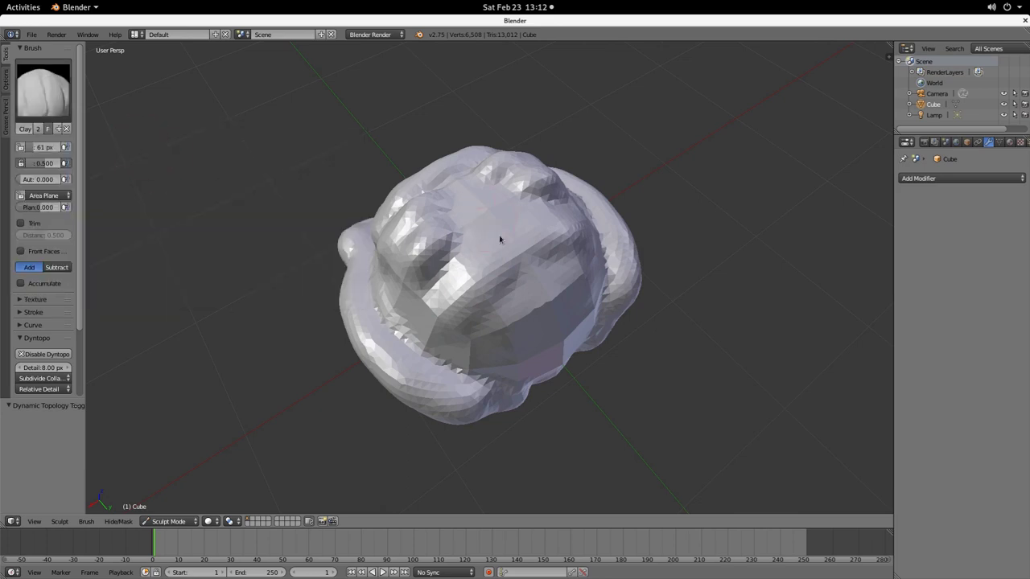
middle_click_drag(535, 297, 493, 260)
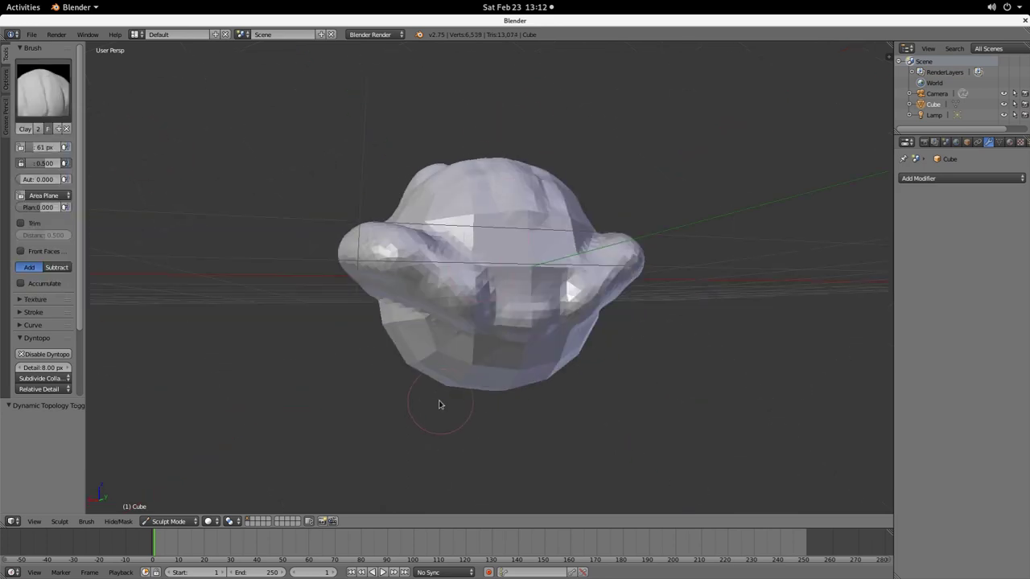
mouse_move(439, 404)
middle_mouse_down()
mouse_move(570, 330)
mouse_move(562, 325)
middle_mouse_up()
mouse_move(421, 271)
left_mouse_down()
mouse_move(605, 326)
mouse_move(436, 281)
mouse_move(577, 315)
left_mouse_up()
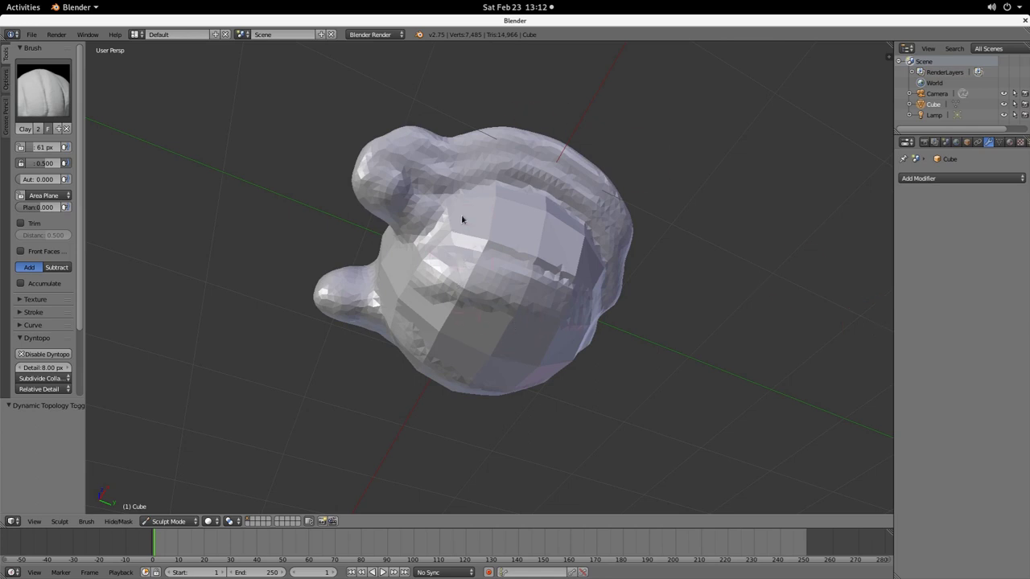
mouse_move(462, 219)
left_mouse_down()
mouse_move(638, 279)
mouse_move(432, 258)
mouse_move(441, 268)
left_mouse_up()
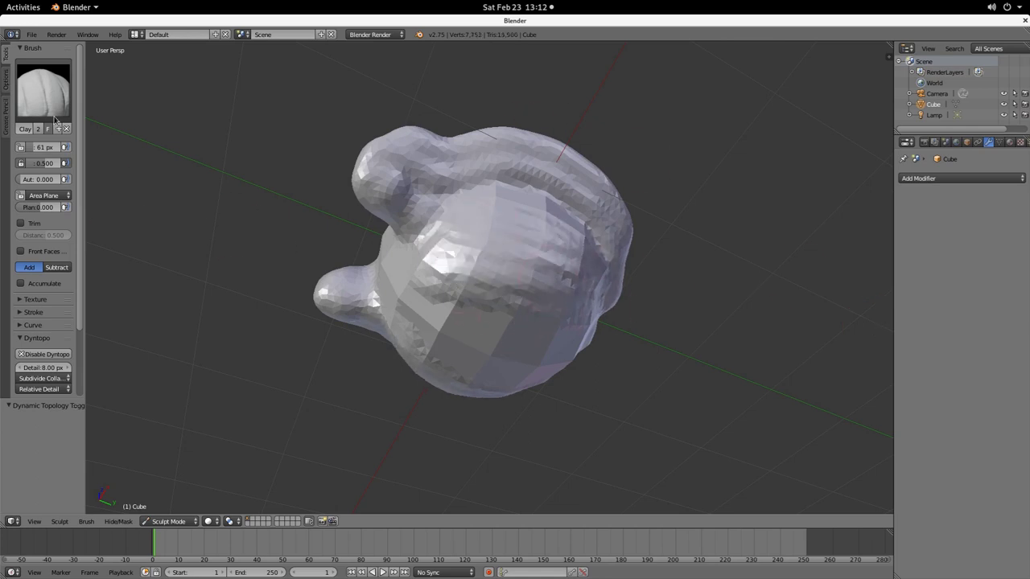
Step: Carve two parallel grooves with the Crease brush across the clay-covered area, adding short cross grooves that divide the strip between them
left_click(41, 89)
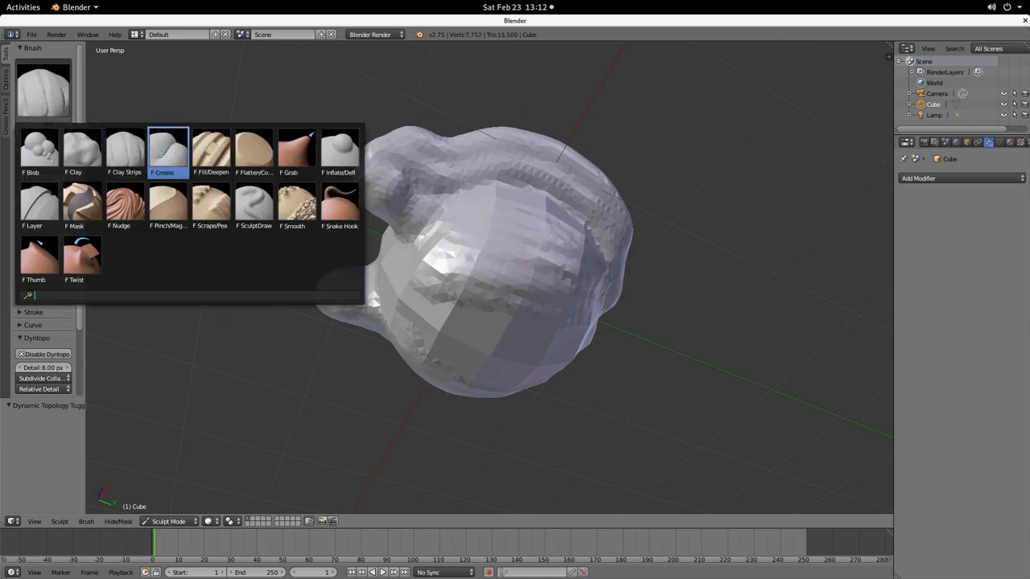
left_click(164, 156)
scroll(590, 262, "up", 2)
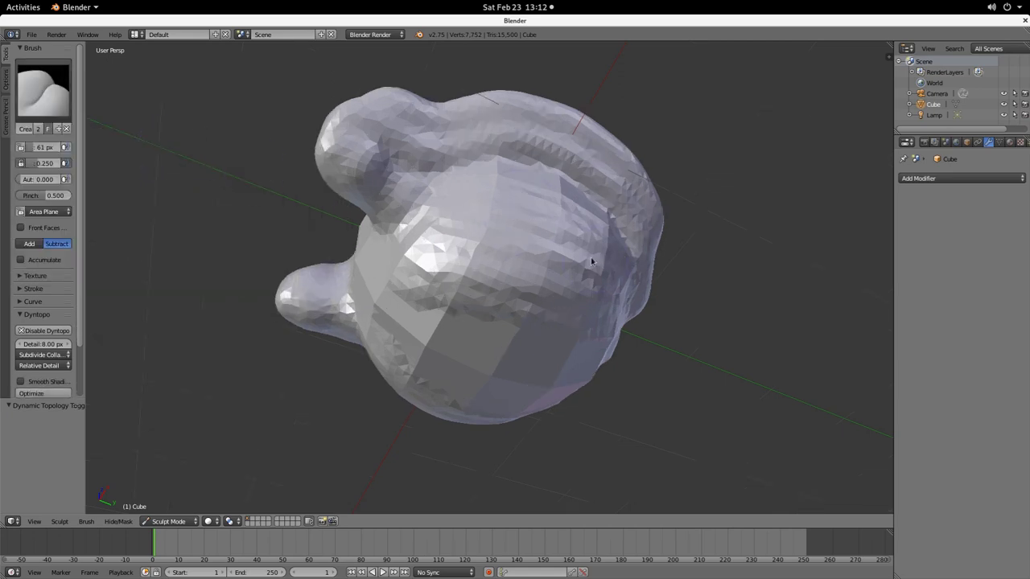
mouse_move(388, 241)
left_mouse_down()
mouse_move(471, 265)
mouse_move(524, 263)
mouse_move(491, 249)
mouse_move(653, 293)
mouse_move(637, 279)
left_mouse_up()
middle_click_drag(648, 306, 600, 288)
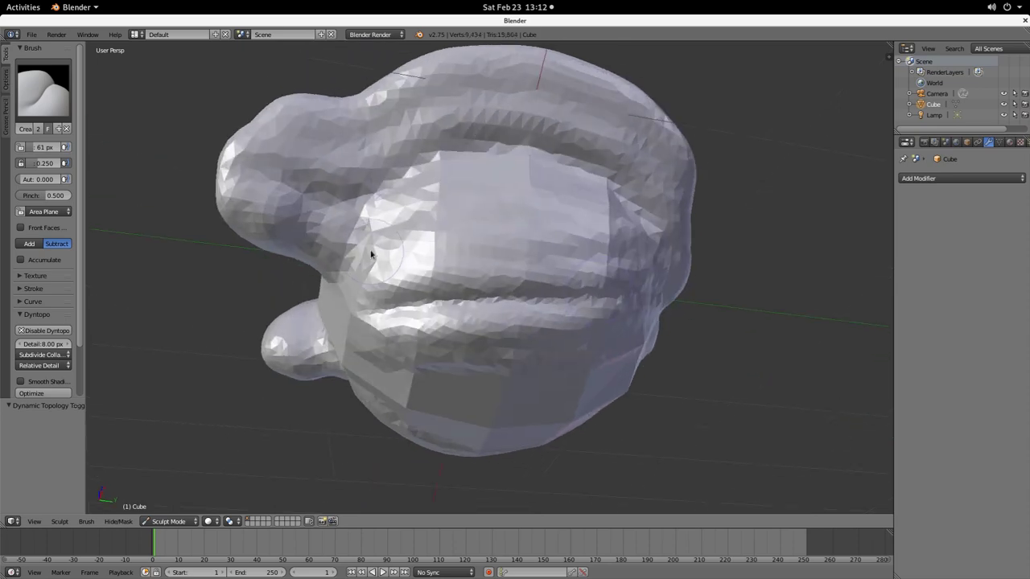
mouse_move(371, 254)
left_mouse_down()
mouse_move(455, 232)
mouse_move(571, 232)
mouse_move(364, 227)
left_mouse_up()
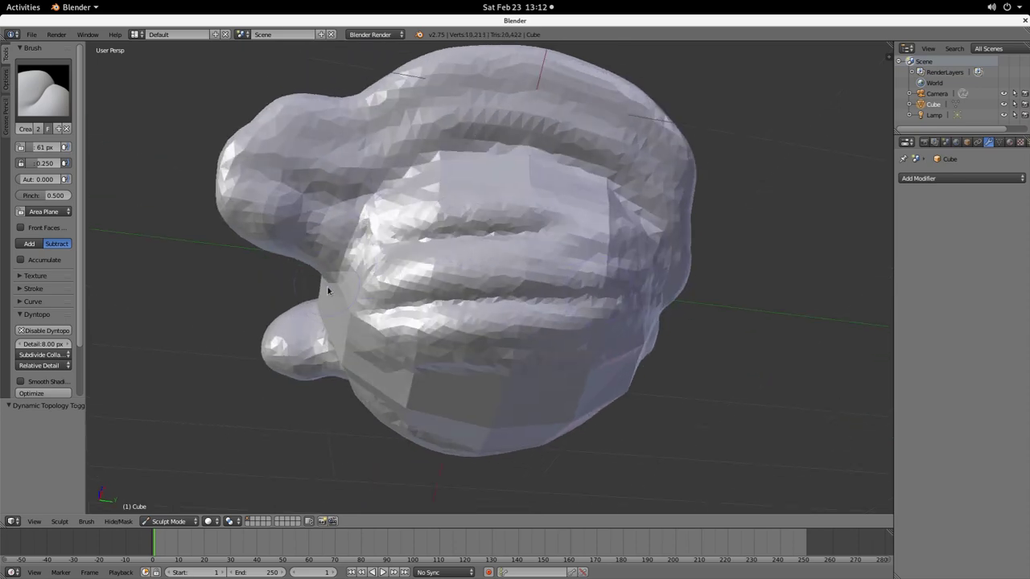
left_click_drag(361, 314, 367, 296)
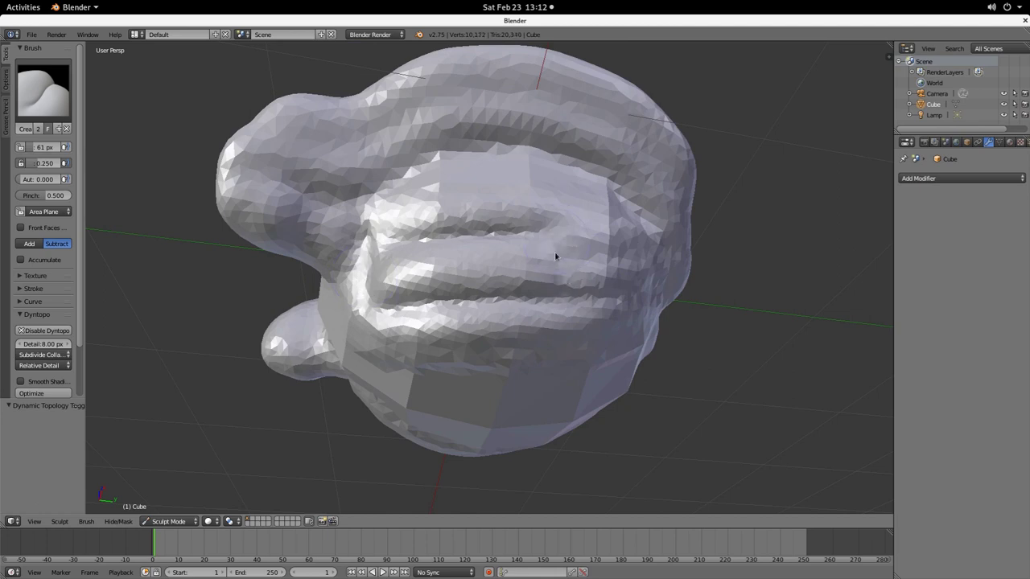
mouse_move(555, 256)
left_mouse_down()
mouse_move(547, 251)
mouse_move(542, 281)
left_mouse_up()
mouse_move(436, 263)
left_mouse_down()
mouse_move(434, 291)
mouse_move(444, 294)
mouse_move(578, 298)
left_mouse_up()
Step: Fill in the carved grooves and cross grooves on the clay-covered area with the Fill/Deepen brush
left_click(69, 95)
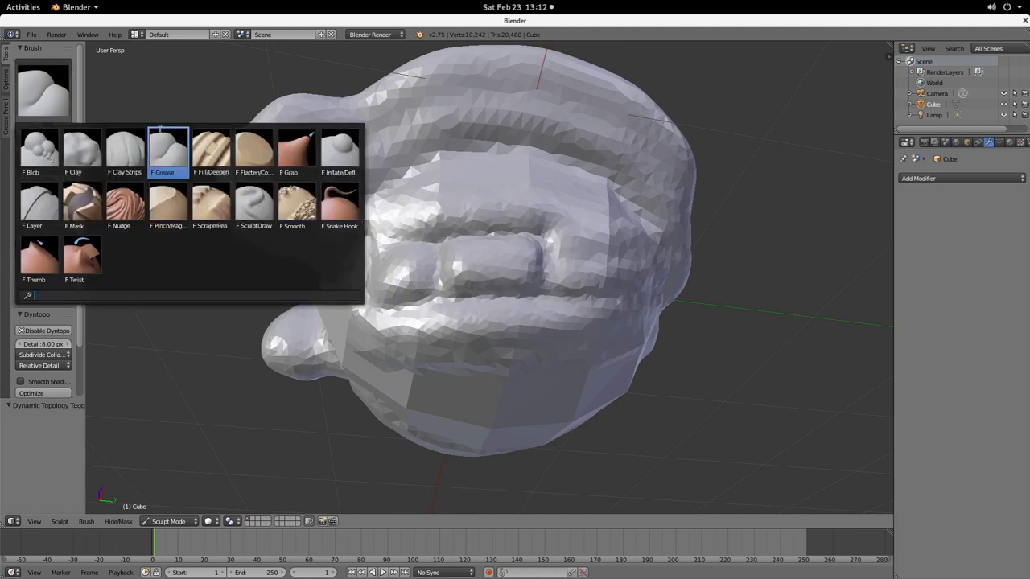
left_click(213, 152)
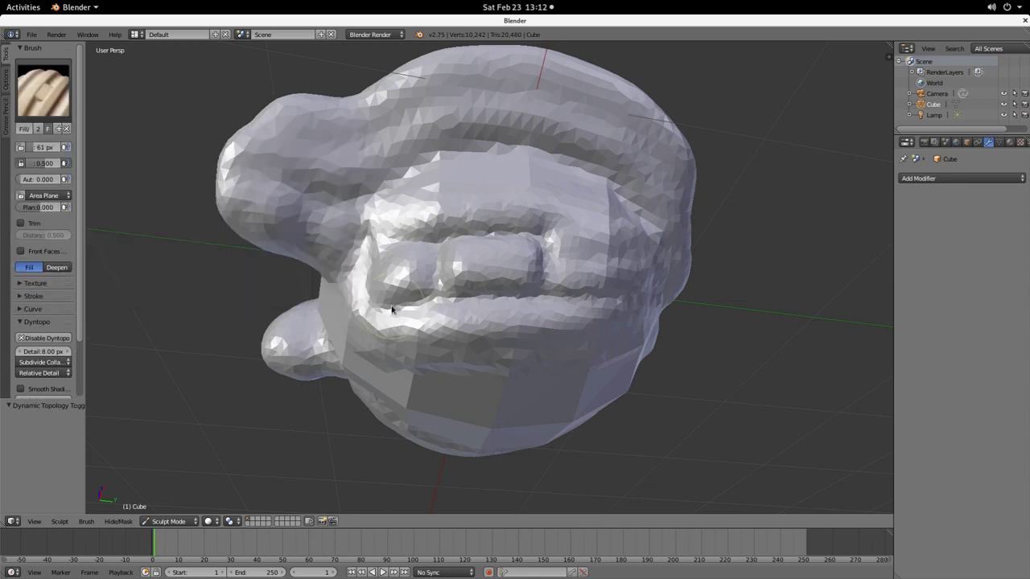
mouse_move(392, 310)
left_mouse_down()
mouse_move(554, 288)
mouse_move(531, 229)
mouse_move(458, 227)
mouse_move(475, 225)
mouse_move(459, 261)
mouse_move(386, 274)
left_mouse_up()
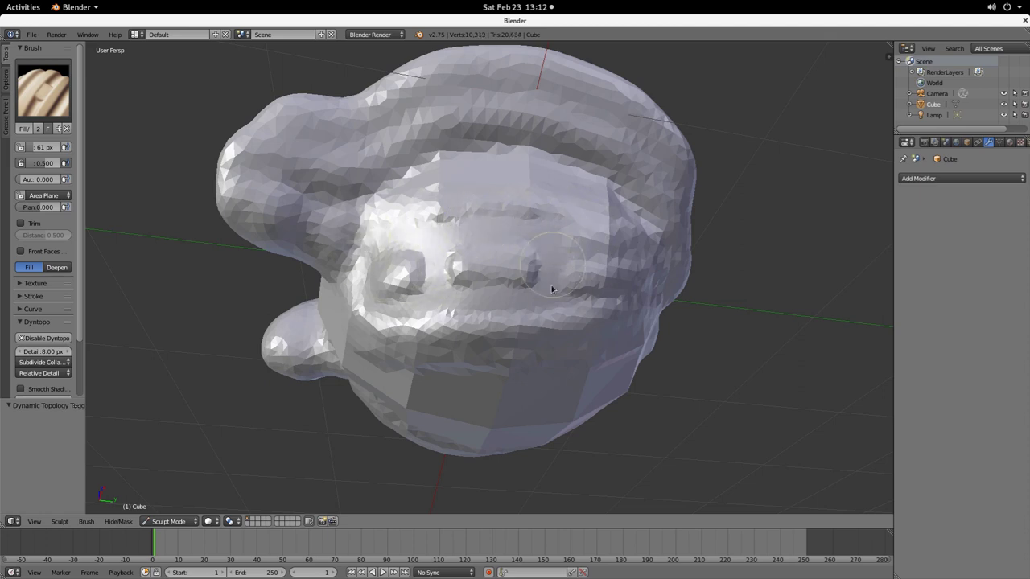
left_click_drag(552, 288, 563, 290)
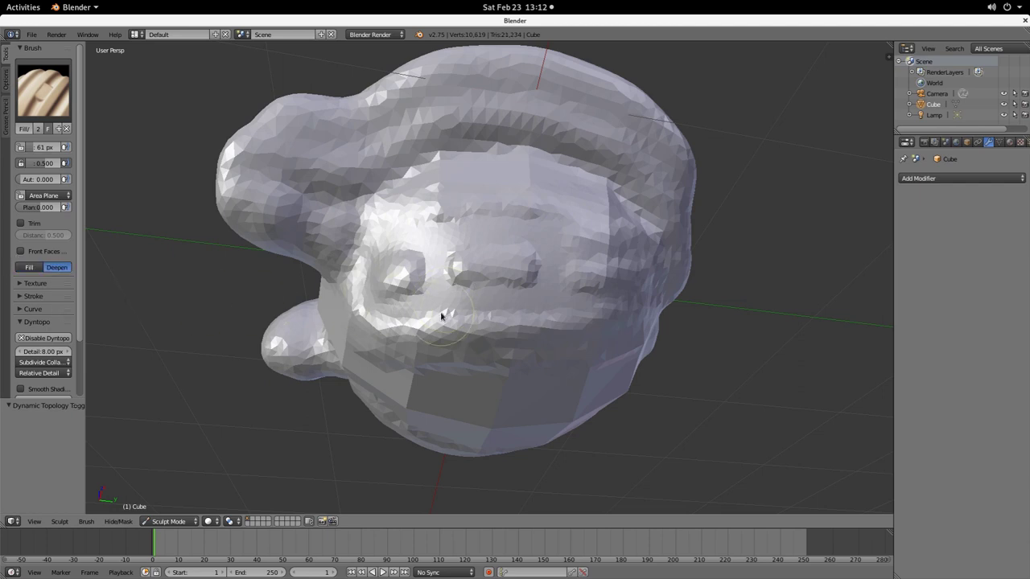
Step: Enlarge the Fill/Deepen brush to 126 px and fill the hollow between the thick band and the adjoining flat area
key("f")
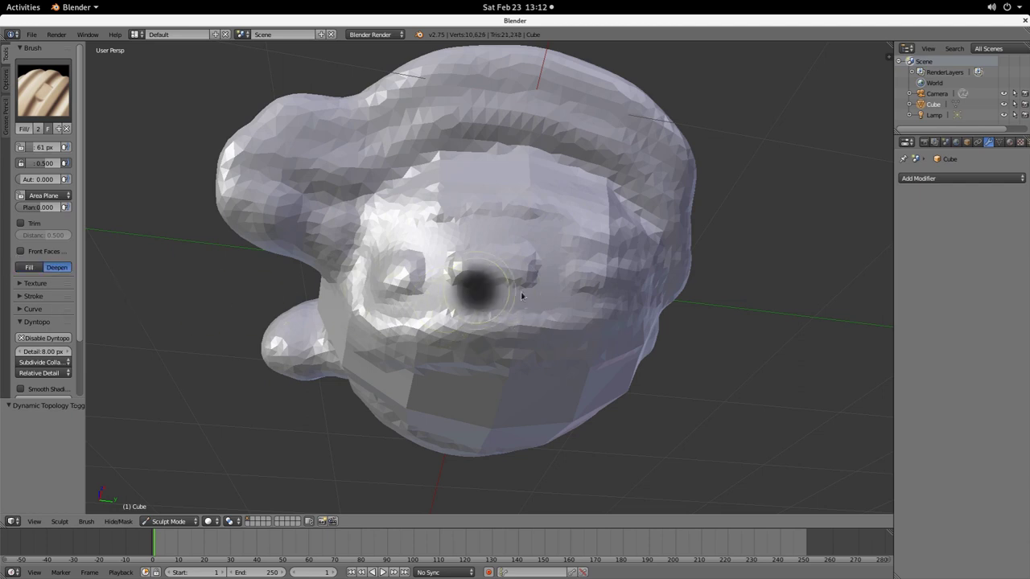
left_click(535, 299)
mouse_move(493, 190)
left_mouse_down()
mouse_move(442, 134)
mouse_move(524, 156)
mouse_move(568, 149)
mouse_move(541, 160)
mouse_move(608, 176)
left_mouse_up()
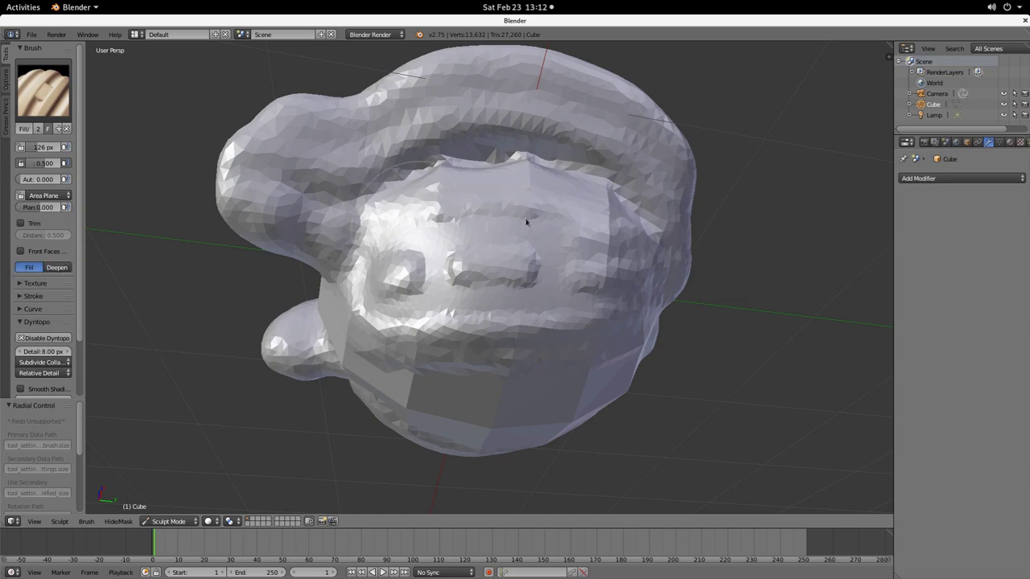
mouse_move(526, 222)
left_mouse_down()
mouse_move(535, 173)
mouse_move(460, 166)
mouse_move(588, 101)
mouse_move(641, 200)
mouse_move(605, 202)
mouse_move(755, 224)
left_mouse_up()
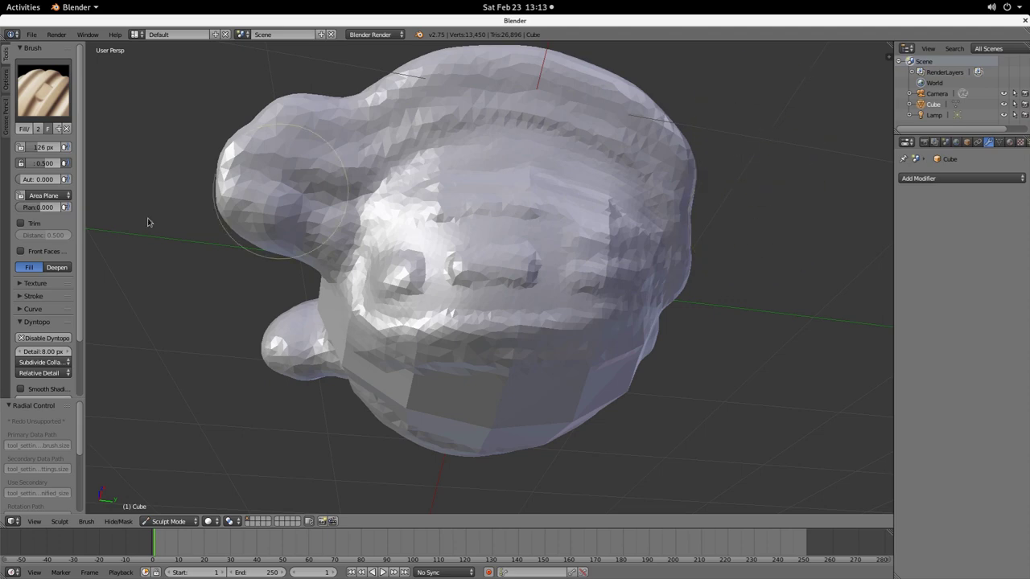
Step: Level the remaining bumps and facets across the rounded area enclosed by the band with the Flatten brush
left_click(48, 92)
left_click(256, 152)
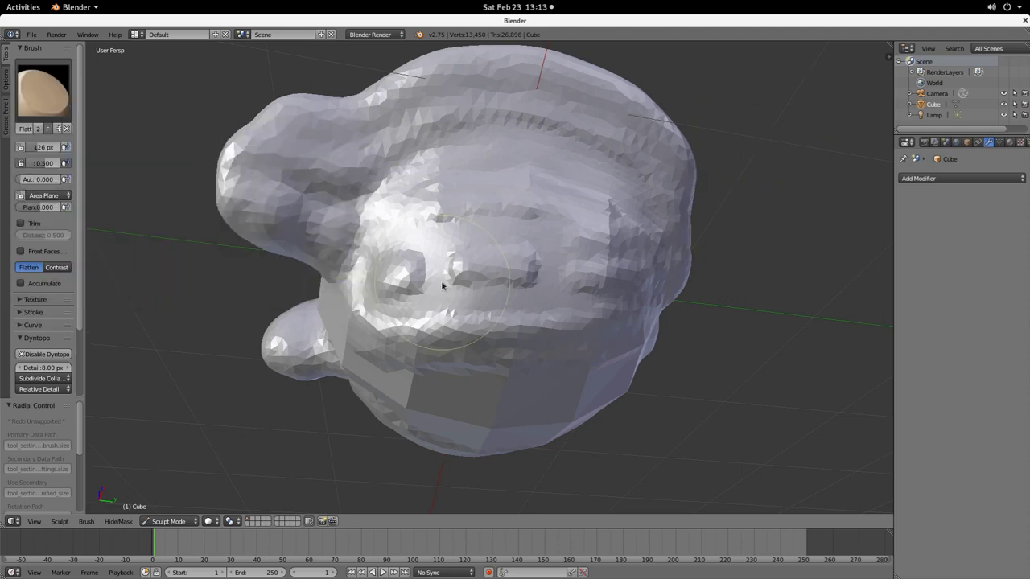
mouse_move(483, 310)
left_mouse_down()
mouse_move(472, 246)
mouse_move(378, 346)
mouse_move(451, 340)
mouse_move(555, 269)
mouse_move(628, 281)
mouse_move(601, 230)
mouse_move(466, 361)
mouse_move(453, 336)
mouse_move(557, 340)
left_mouse_up()
Step: Pull parts of the thick band out of shape with strokes of the Grab brush
left_click(45, 90)
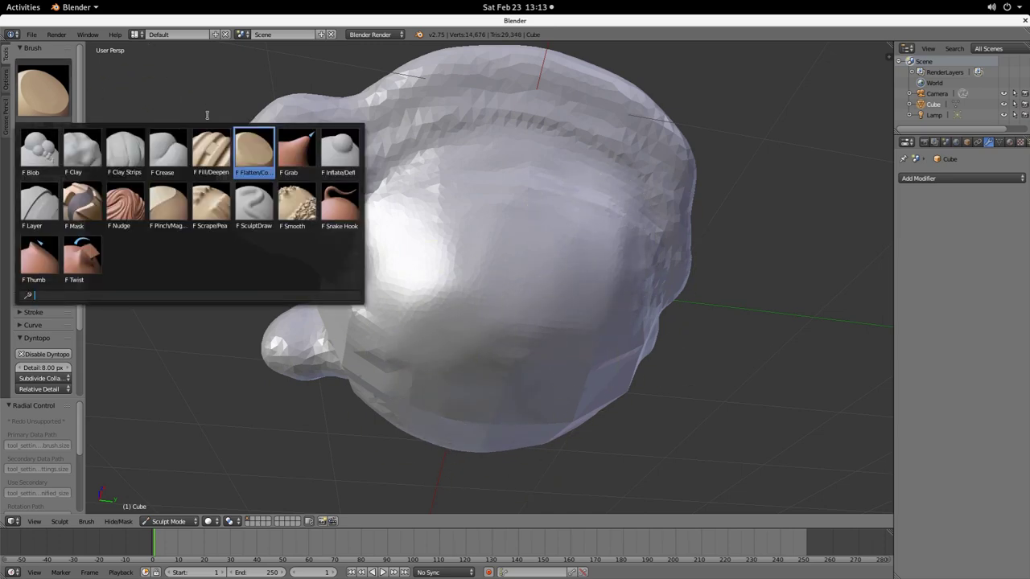
left_click(299, 151)
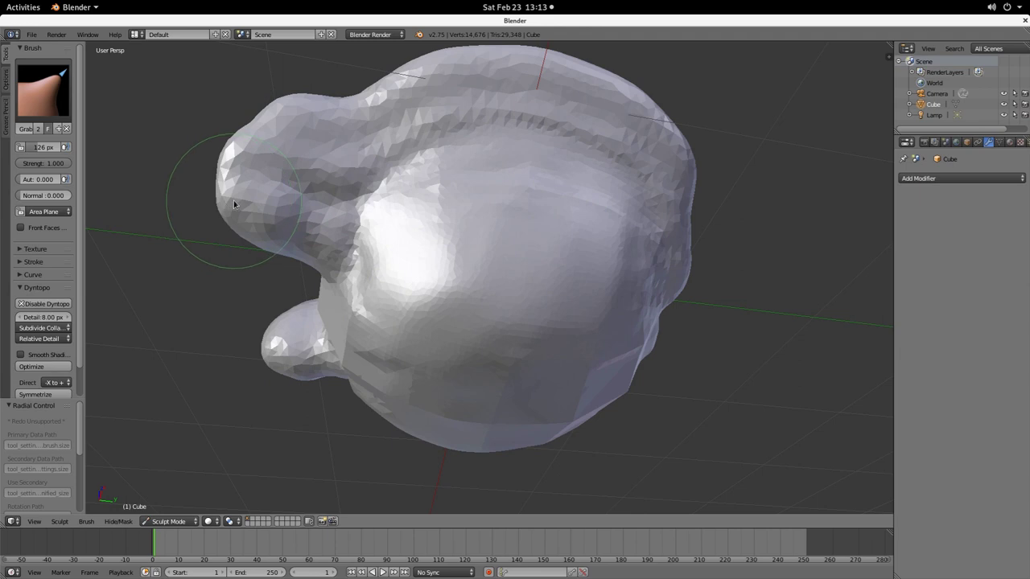
mouse_move(234, 202)
left_mouse_down()
mouse_move(179, 281)
mouse_move(230, 202)
mouse_move(196, 294)
mouse_move(202, 236)
mouse_move(234, 205)
left_mouse_up()
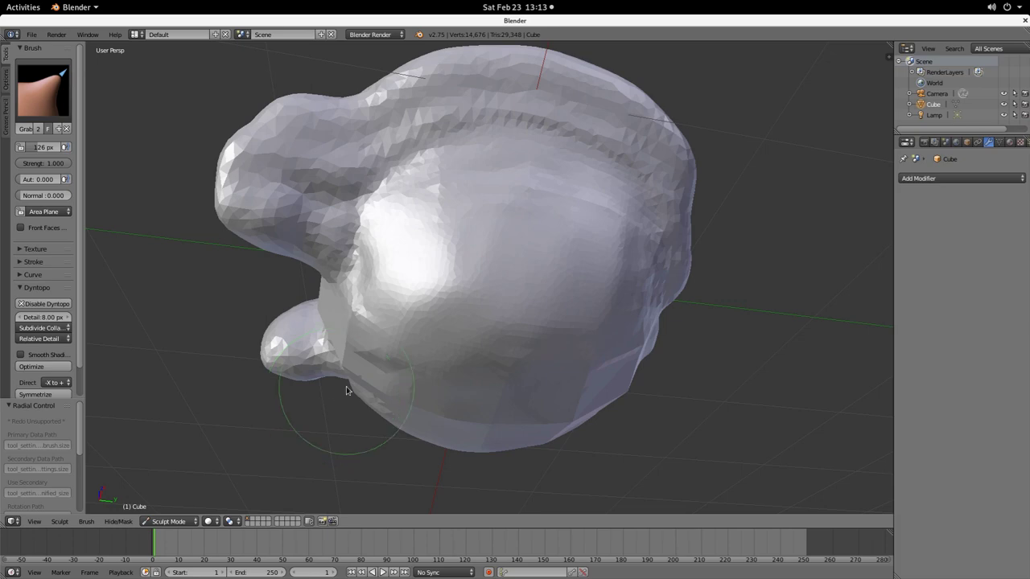
mouse_move(384, 167)
middle_mouse_down()
mouse_move(405, 258)
mouse_move(469, 295)
middle_mouse_up()
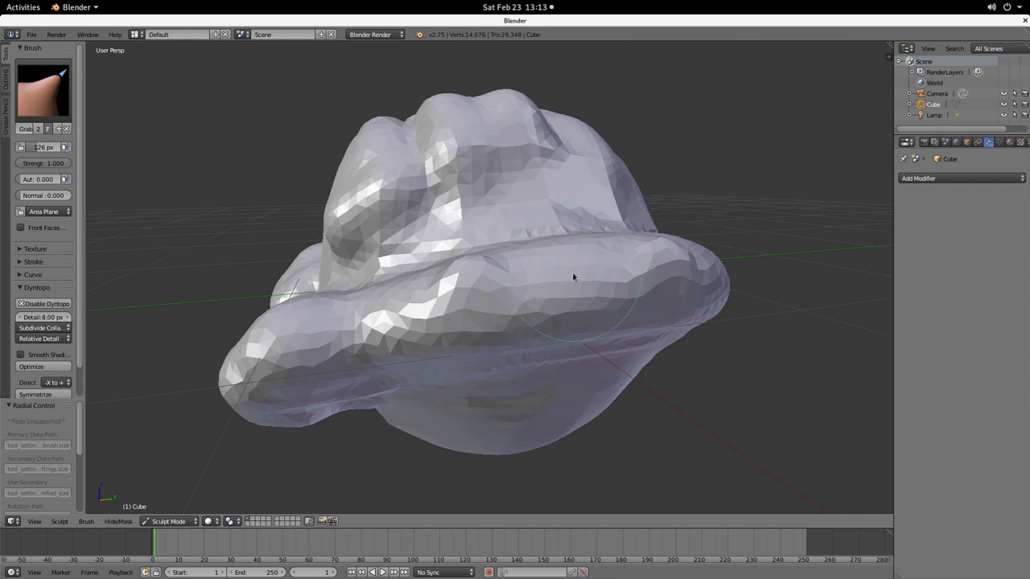
left_click_drag(572, 278, 573, 289)
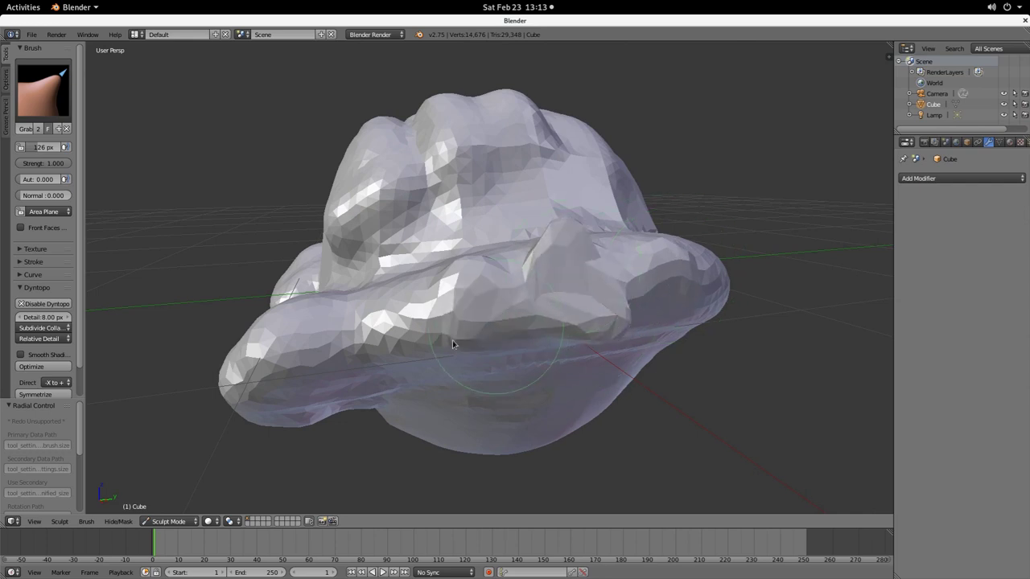
mouse_move(451, 345)
left_mouse_down()
mouse_move(458, 229)
mouse_move(362, 134)
mouse_move(322, 110)
left_mouse_up()
key("ctrl+z")
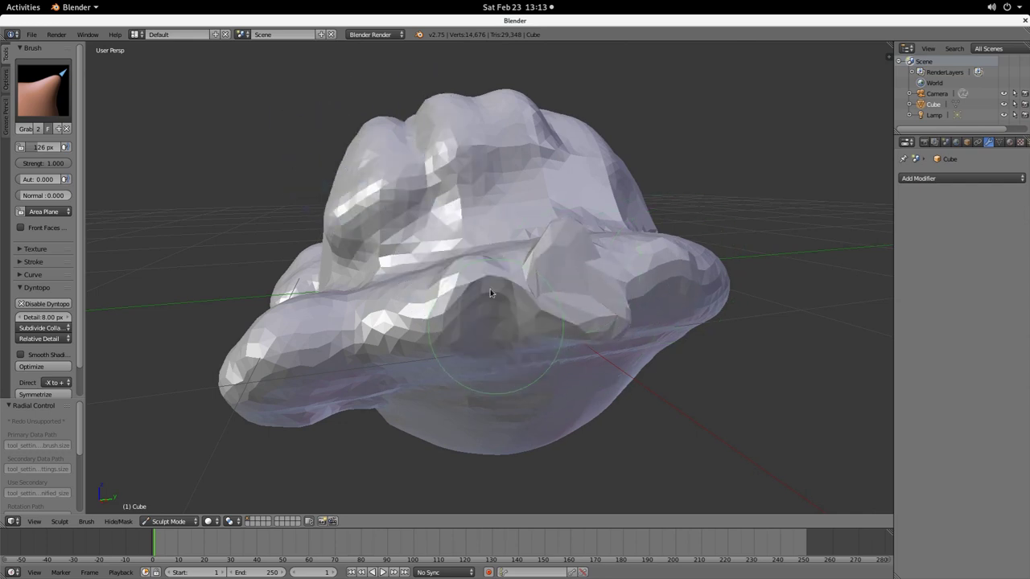
Step: Flatten the distorted thick band and the lumpy surfaces around it with Flatten brush strokes from several sides
scroll(569, 372, "down", 1)
scroll(568, 381, "up", 1)
mouse_move(568, 381)
middle_mouse_down()
mouse_move(544, 295)
mouse_move(575, 309)
mouse_move(375, 253)
mouse_move(487, 386)
mouse_move(447, 311)
middle_mouse_up()
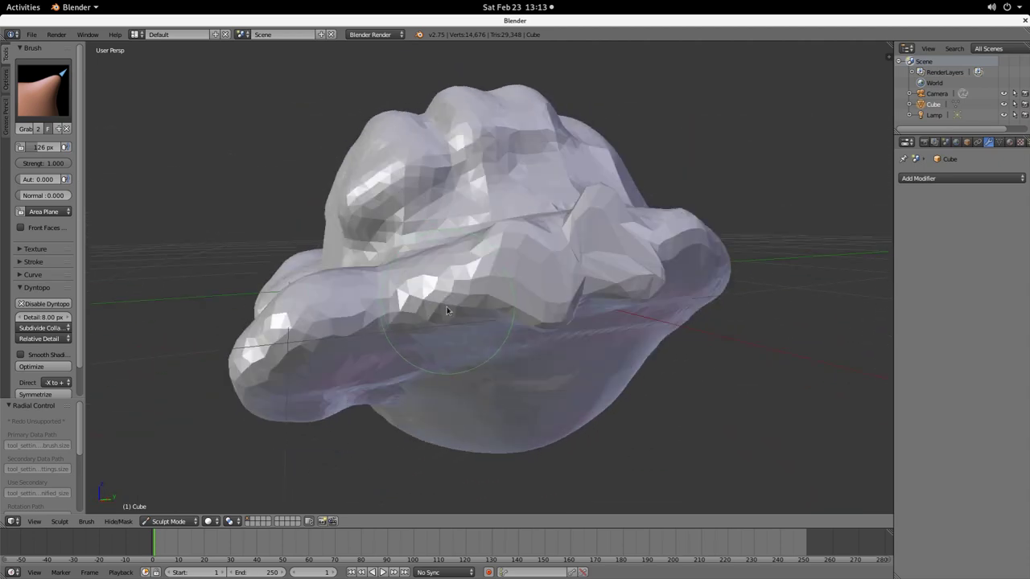
left_click(20, 82)
left_click(253, 152)
mouse_move(596, 271)
middle_mouse_down()
mouse_move(584, 245)
mouse_move(573, 266)
middle_mouse_up()
mouse_move(450, 201)
left_mouse_down()
mouse_move(572, 175)
mouse_move(411, 173)
left_mouse_up()
middle_click_drag(435, 173, 572, 221)
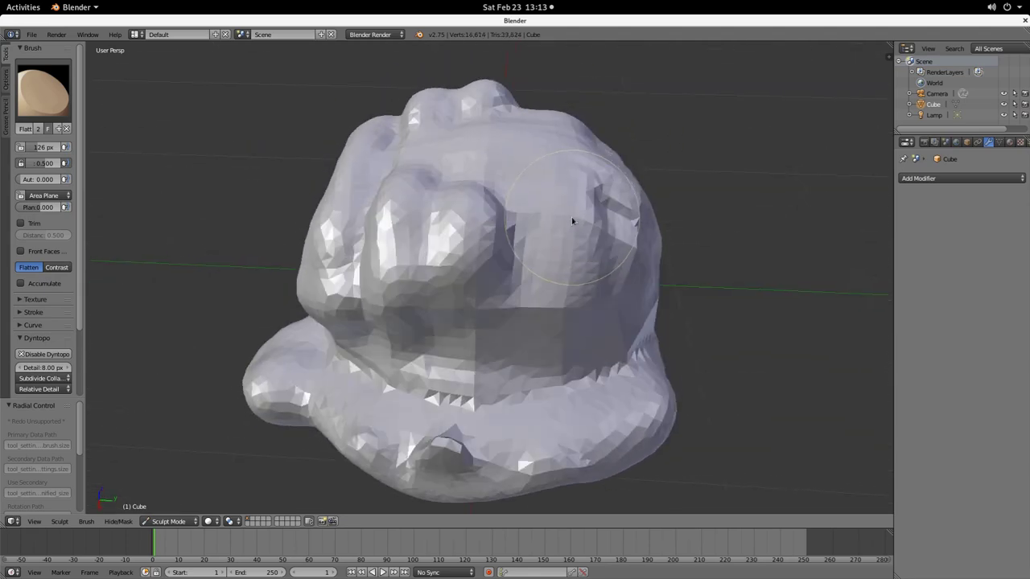
mouse_move(498, 386)
left_mouse_down()
mouse_move(387, 460)
mouse_move(539, 449)
left_mouse_up()
mouse_move(539, 448)
middle_mouse_down()
mouse_move(527, 362)
mouse_move(527, 389)
middle_mouse_up()
mouse_move(419, 217)
left_mouse_down()
mouse_move(607, 185)
mouse_move(567, 233)
left_mouse_up()
Step: Pull a mirrored pair of long, wavy tentacles out of the model's sides with the Snake Hook brush
left_click(37, 104)
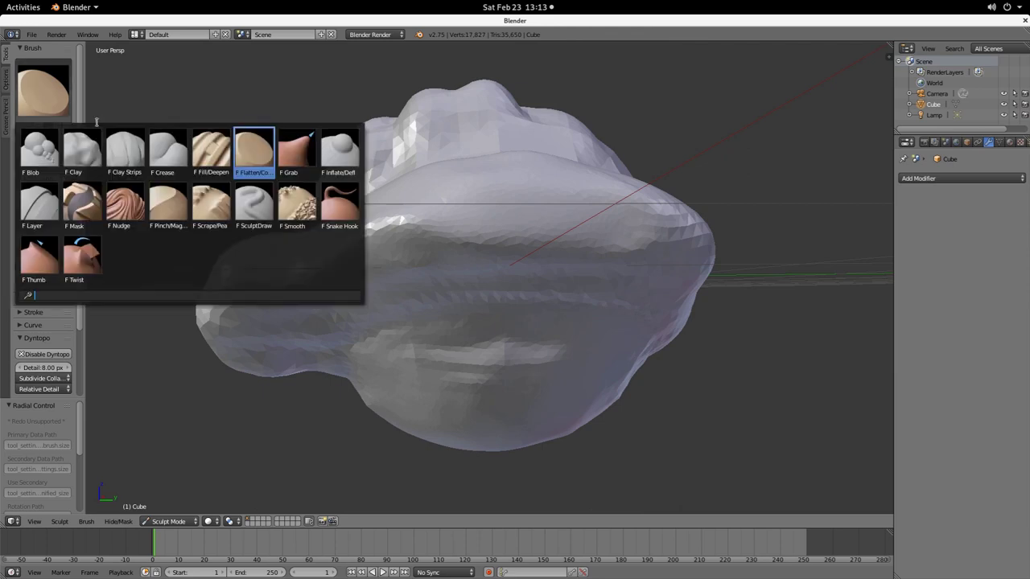
left_click(345, 209)
mouse_move(400, 215)
middle_mouse_down()
mouse_move(517, 214)
mouse_move(402, 265)
mouse_move(382, 238)
mouse_move(384, 257)
middle_mouse_up()
mouse_move(381, 252)
left_mouse_down()
mouse_move(269, 173)
mouse_move(88, 221)
mouse_move(50, 206)
left_mouse_up()
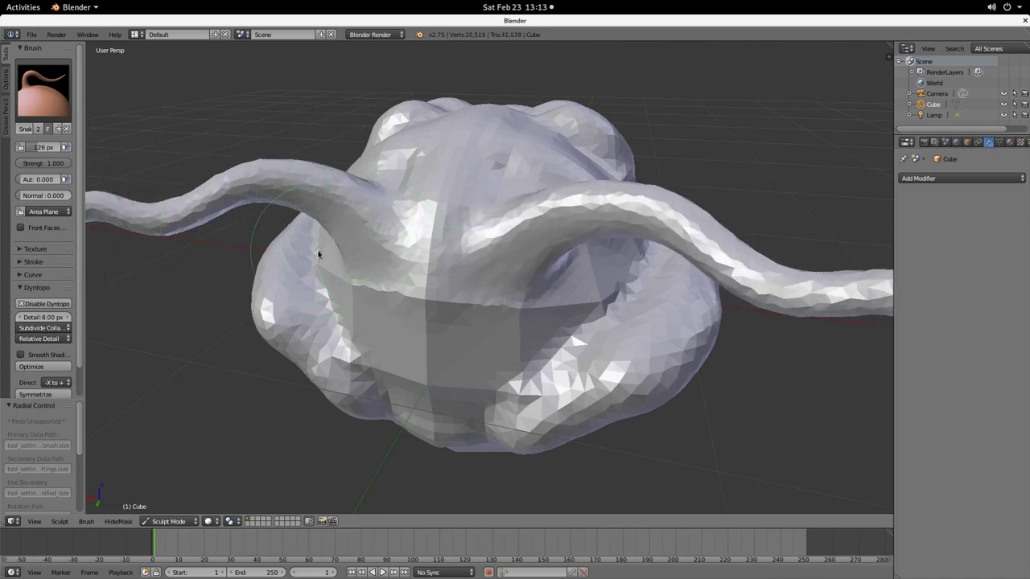
middle_click_drag(319, 254, 620, 274)
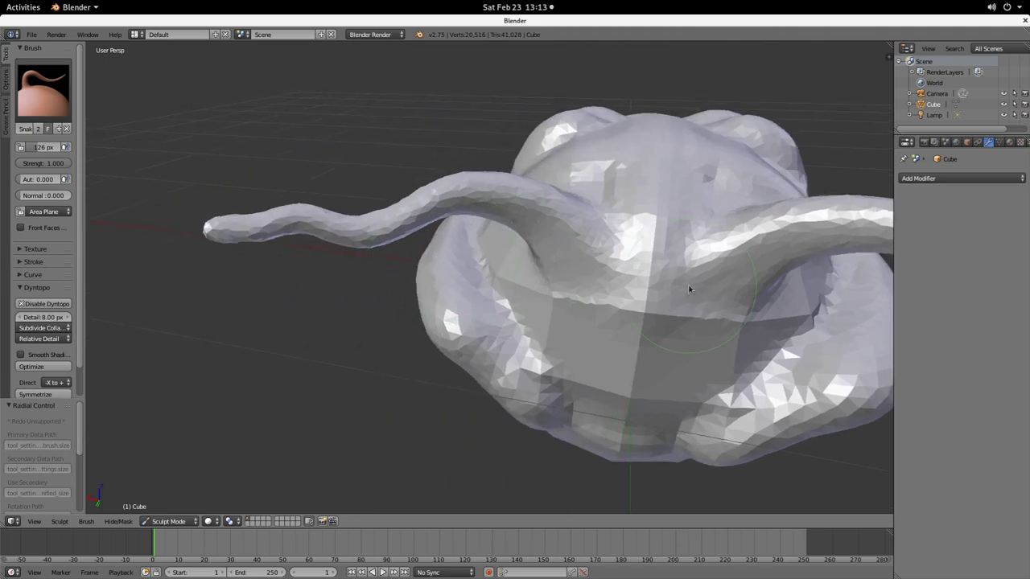
mouse_move(615, 251)
middle_mouse_down()
mouse_move(545, 249)
mouse_move(583, 273)
middle_mouse_up()
middle_click_drag(494, 280, 555, 283)
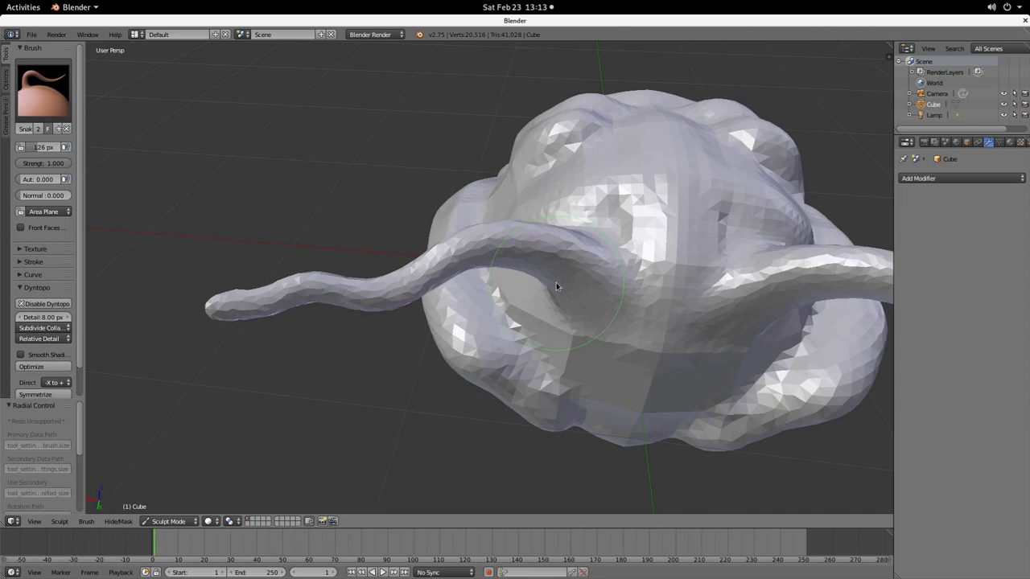
Step: Reshape the paired bumps above the tentacles with the Inflate/Deflate brush, using both the Deflate and Inflate directions
left_click(44, 89)
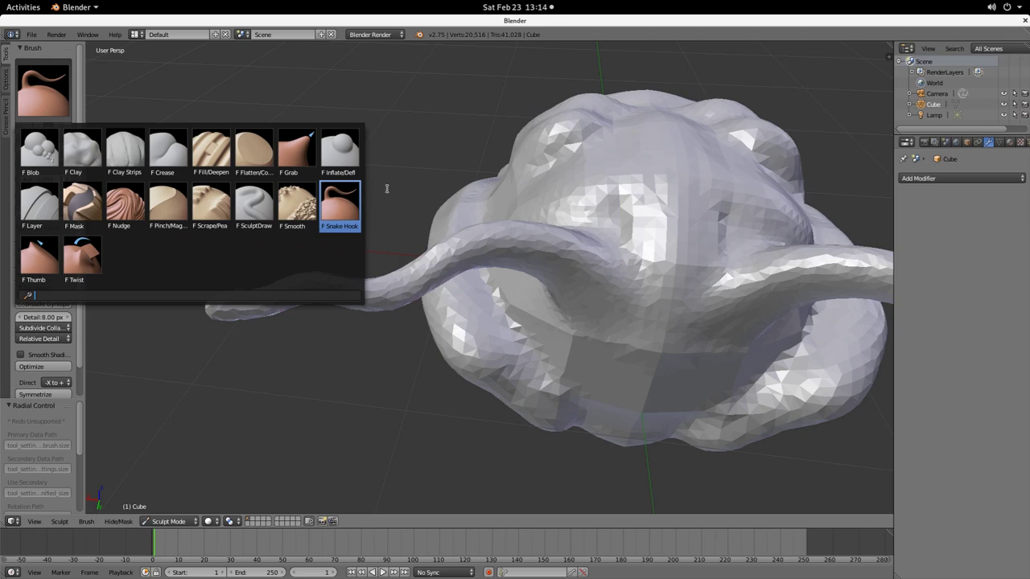
left_click(340, 151)
mouse_move(820, 179)
middle_mouse_down()
mouse_move(770, 156)
mouse_move(659, 318)
middle_mouse_up()
left_click_drag(600, 249, 599, 243)
mouse_move(599, 244)
middle_mouse_down()
mouse_move(666, 284)
mouse_move(557, 203)
middle_mouse_up()
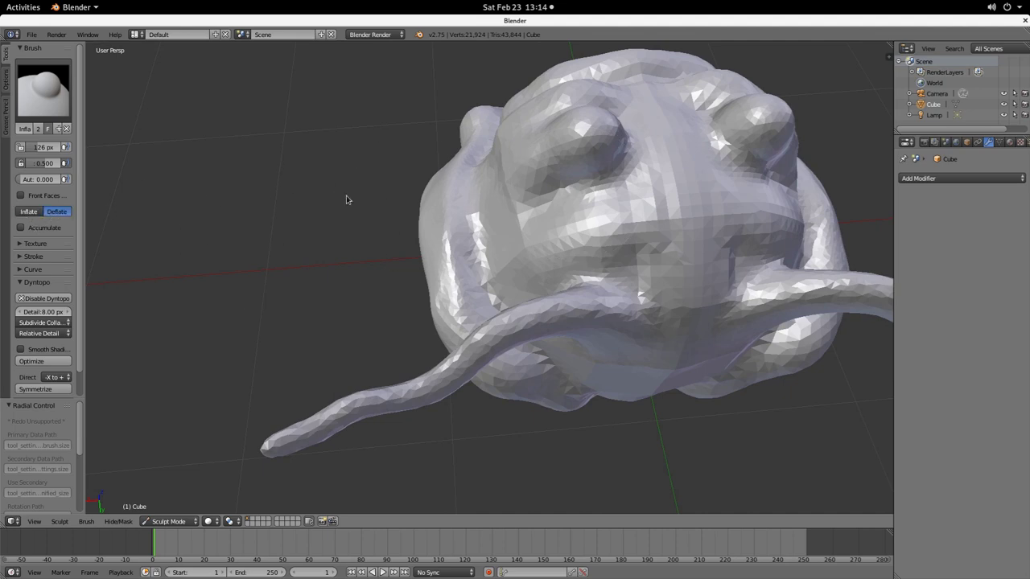
left_click(28, 212)
mouse_move(576, 165)
left_mouse_down()
mouse_move(572, 193)
mouse_move(542, 212)
mouse_move(660, 171)
mouse_move(655, 198)
mouse_move(628, 193)
mouse_move(685, 179)
mouse_move(496, 225)
mouse_move(667, 80)
mouse_move(679, 127)
mouse_move(667, 186)
left_mouse_up()
Step: Thicken the mirrored tentacles with Inflate strokes from their bases out to the tips
middle_click_drag(417, 402, 449, 356)
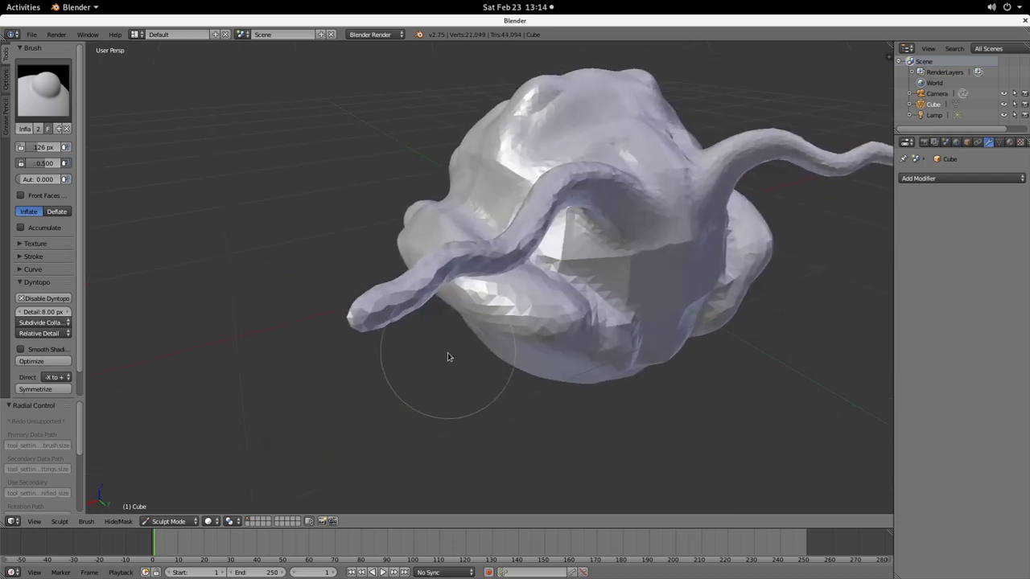
left_click_drag(574, 190, 362, 309)
mouse_move(636, 189)
left_mouse_down()
mouse_move(546, 219)
mouse_move(419, 301)
mouse_move(378, 314)
left_mouse_up()
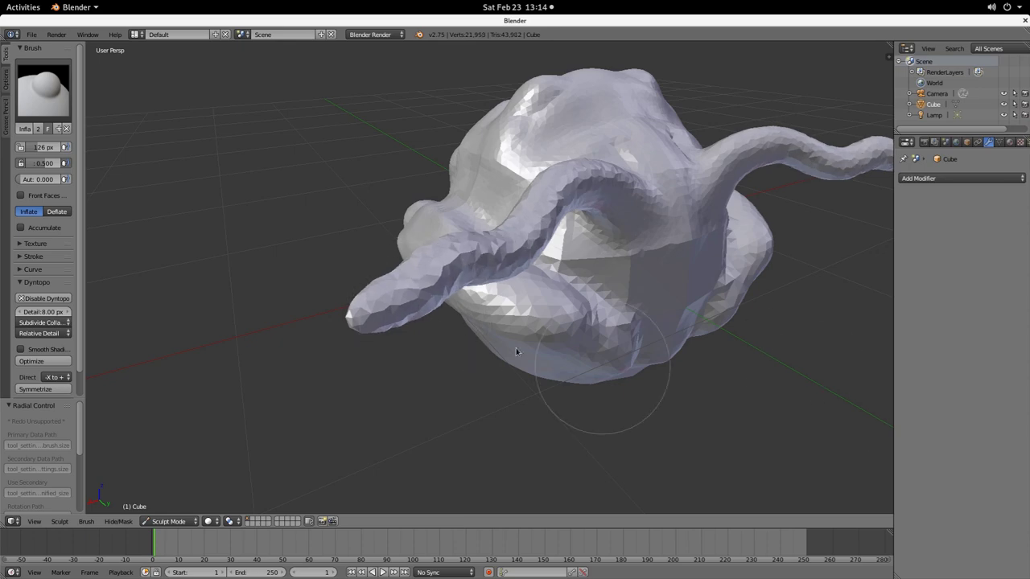
middle_click_drag(472, 325, 581, 313)
left_click_drag(236, 202, 378, 191)
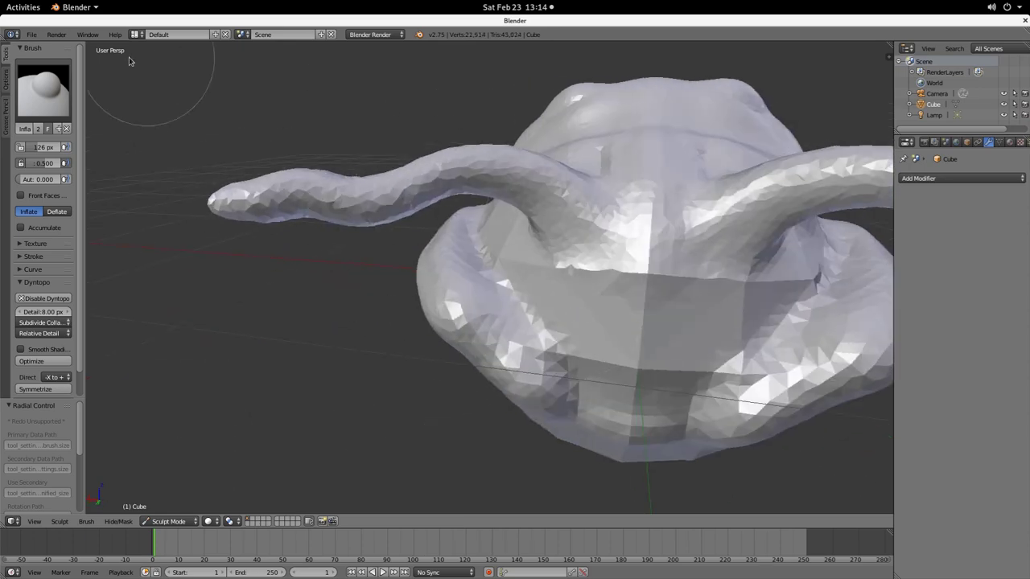
Step: Try the Clay brush on a tentacle and raise patches on the flat faces below the tentacles with the Layer brush
left_click(45, 88)
left_click(84, 146)
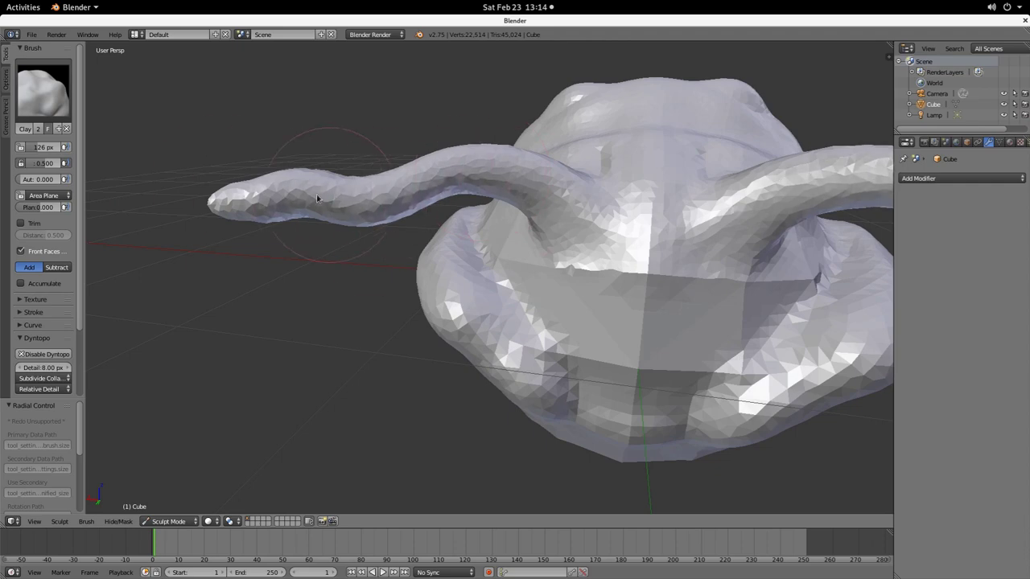
left_click(43, 90)
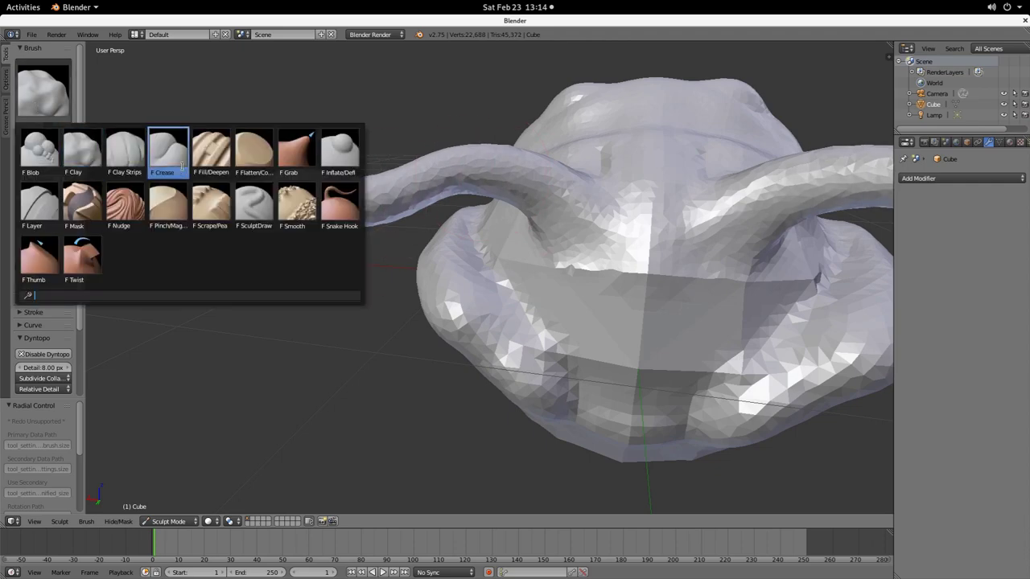
left_click(38, 212)
mouse_move(609, 276)
left_mouse_down()
mouse_move(584, 264)
mouse_move(597, 251)
left_mouse_up()
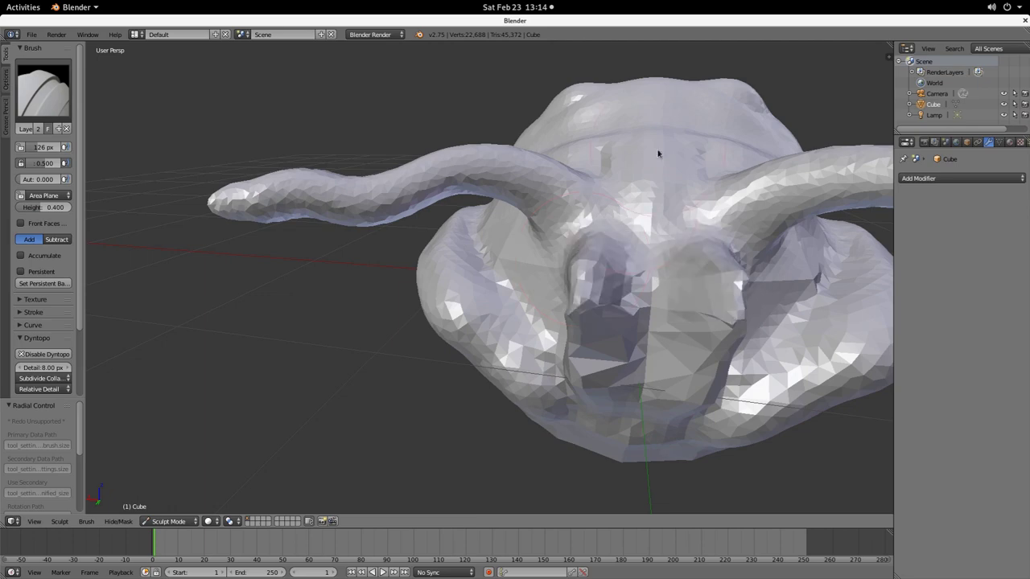
Step: Smooth the faceted, lumpy surface around the model with Smooth strokes from several sides
middle_click_drag(658, 152, 646, 197)
mouse_move(637, 348)
middle_mouse_down()
mouse_move(587, 237)
mouse_move(520, 261)
middle_mouse_up()
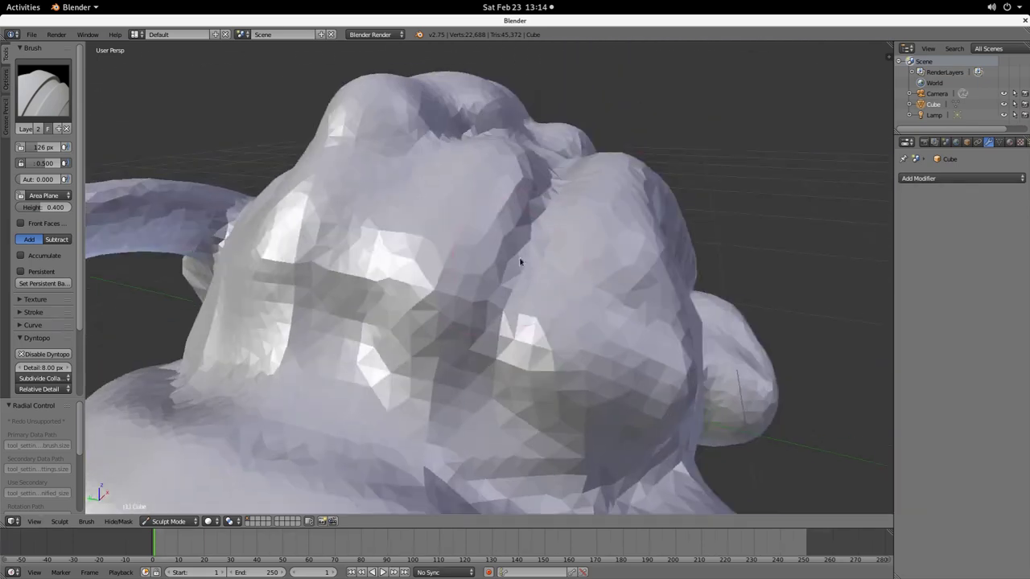
mouse_move(487, 397)
middle_mouse_down()
mouse_move(490, 269)
mouse_move(453, 243)
mouse_move(387, 237)
mouse_move(495, 174)
mouse_move(494, 223)
mouse_move(484, 181)
mouse_move(512, 236)
mouse_move(544, 240)
mouse_move(485, 270)
mouse_move(523, 275)
mouse_move(504, 248)
mouse_move(553, 245)
mouse_move(555, 324)
middle_mouse_up()
mouse_move(560, 281)
left_mouse_down("shift")
mouse_move(533, 354)
mouse_move(538, 239)
mouse_move(633, 171)
mouse_move(477, 208)
left_mouse_up("shift")
middle_click_drag(477, 211, 535, 263)
mouse_move(495, 281)
left_mouse_down()
mouse_move(524, 271)
mouse_move(595, 381)
mouse_move(535, 367)
left_mouse_up()
mouse_move(508, 284)
middle_mouse_down()
mouse_move(607, 283)
mouse_move(504, 285)
middle_mouse_up()
mouse_move(504, 285)
left_mouse_down("shift")
mouse_move(526, 265)
mouse_move(504, 343)
left_mouse_up("shift")
mouse_move(504, 344)
middle_mouse_down()
mouse_move(572, 283)
mouse_move(512, 354)
mouse_move(574, 289)
mouse_move(533, 276)
mouse_move(489, 357)
middle_mouse_up()
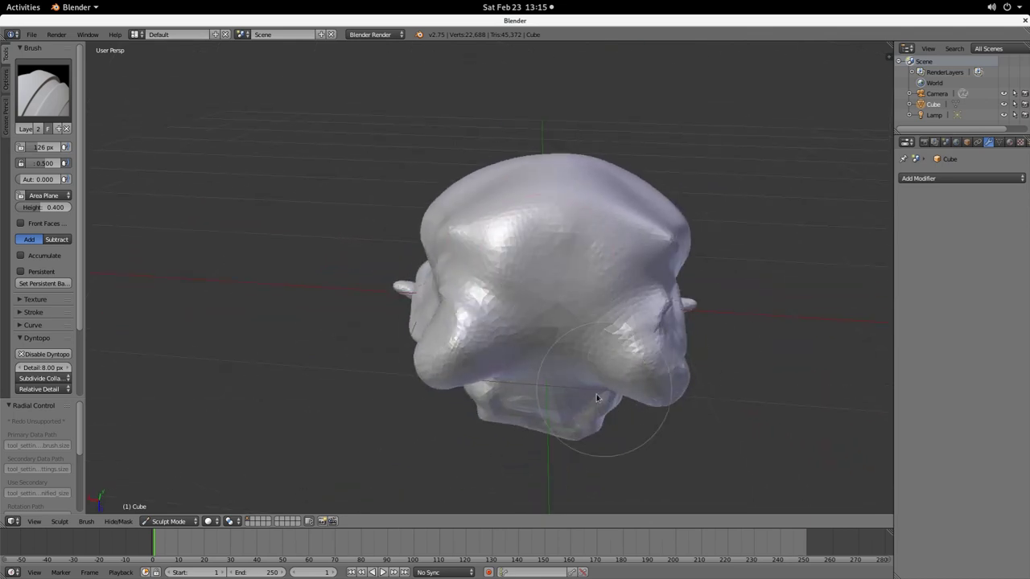
Step: Try a Flatten stroke across the whole model from far away with Relative Detail, and restore the detailed mesh
mouse_move(620, 388)
middle_mouse_down()
mouse_move(631, 342)
mouse_move(537, 165)
mouse_move(516, 207)
middle_mouse_up()
scroll(516, 207, "down", 3)
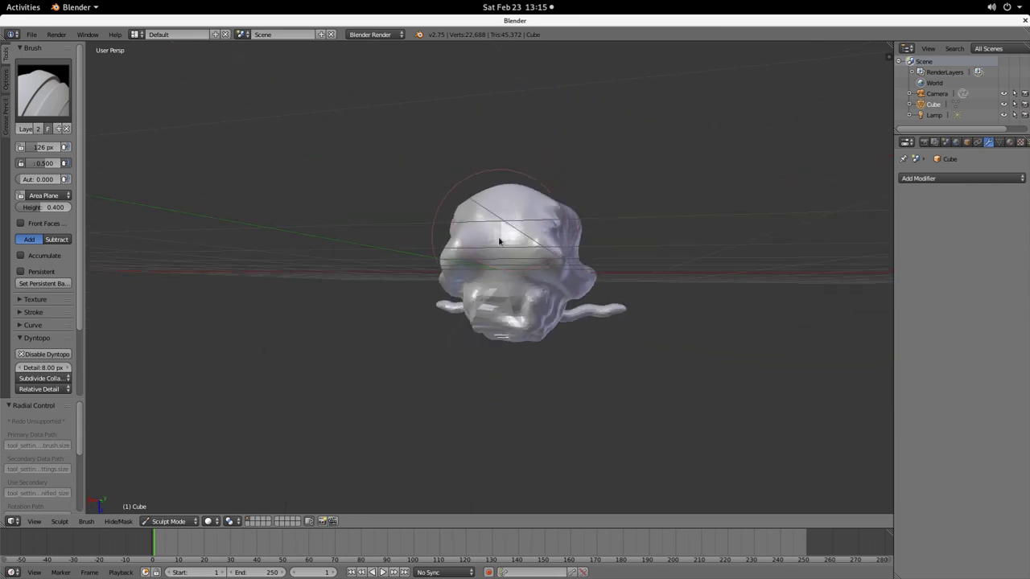
scroll(499, 240, "up", 2)
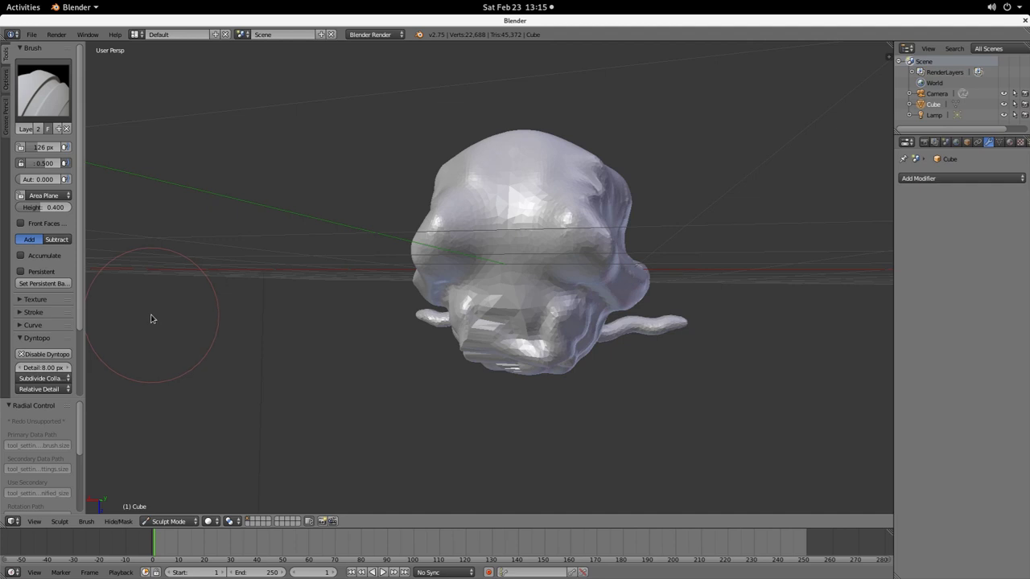
left_click(42, 90)
left_click(44, 90)
left_click(246, 160)
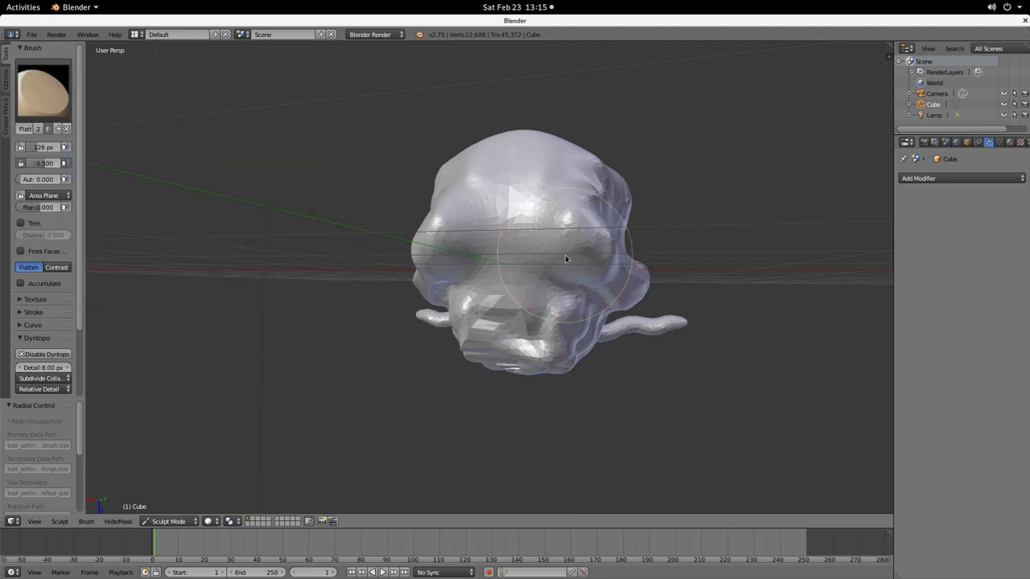
scroll(497, 269, "down", 6)
left_click_drag(499, 272, 547, 272)
middle_click_drag(548, 271, 497, 286)
scroll(558, 259, "up", 8)
mouse_move(559, 258)
middle_mouse_down()
mouse_move(487, 257)
mouse_move(544, 492)
mouse_move(556, 269)
mouse_move(575, 269)
middle_mouse_up()
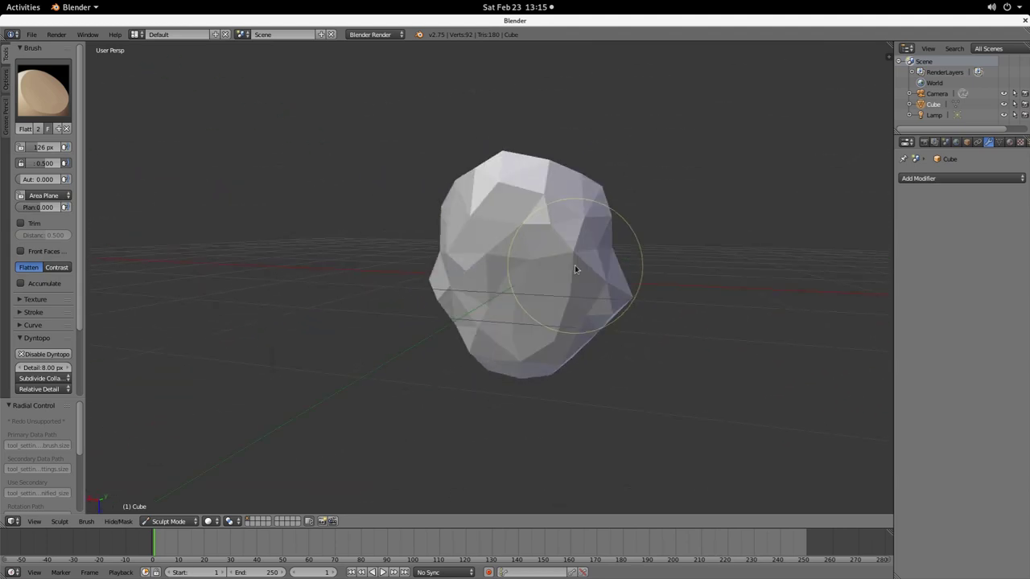
key("ctrl+shift+z")
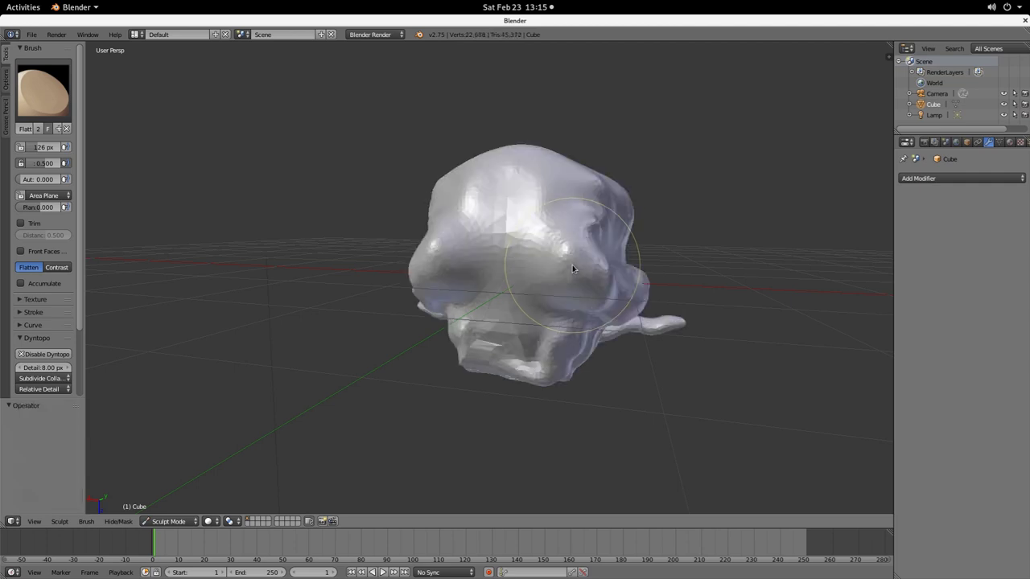
Step: Flatten the surface with Flatten strokes across the model from farther away and from several angles
scroll(540, 277, "down", 2)
left_click_drag(540, 271, 563, 291)
middle_click_drag(563, 291, 512, 278)
left_click_drag(512, 278, 495, 285)
middle_click_drag(528, 279, 461, 263)
left_click_drag(460, 263, 449, 246)
mouse_move(492, 207)
middle_mouse_down()
mouse_move(483, 280)
mouse_move(454, 281)
middle_mouse_up()
left_click_drag(455, 281, 442, 269)
middle_click_drag(512, 275, 481, 290)
Step: Raise patches on the top of the head and across the lumpy front with the Layer brush
left_click(43, 90)
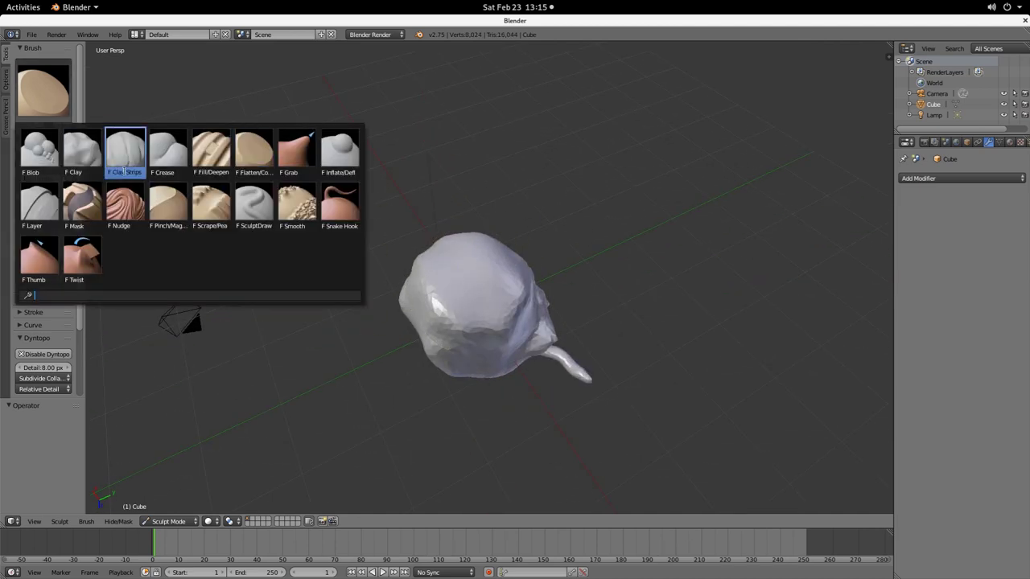
left_click(46, 202)
scroll(435, 291, "up", 8)
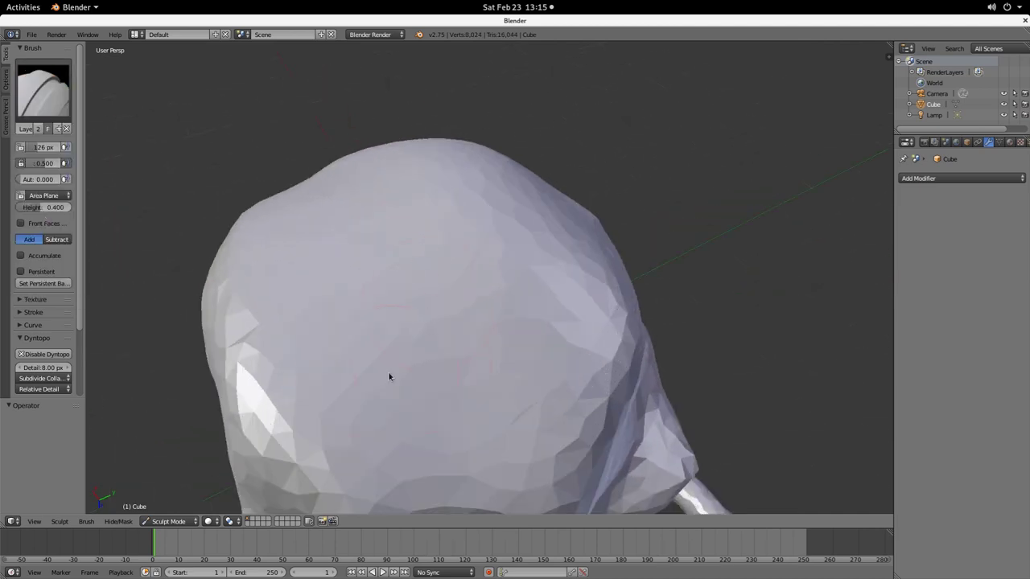
mouse_move(391, 373)
left_mouse_down()
mouse_move(379, 355)
mouse_move(531, 321)
mouse_move(555, 297)
mouse_move(531, 278)
mouse_move(434, 306)
mouse_move(350, 314)
mouse_move(540, 246)
mouse_move(422, 284)
mouse_move(304, 366)
mouse_move(501, 224)
mouse_move(381, 250)
mouse_move(443, 223)
mouse_move(443, 287)
mouse_move(557, 407)
left_mouse_up()
middle_click_drag(557, 406, 433, 377)
scroll(433, 376, "down", 3)
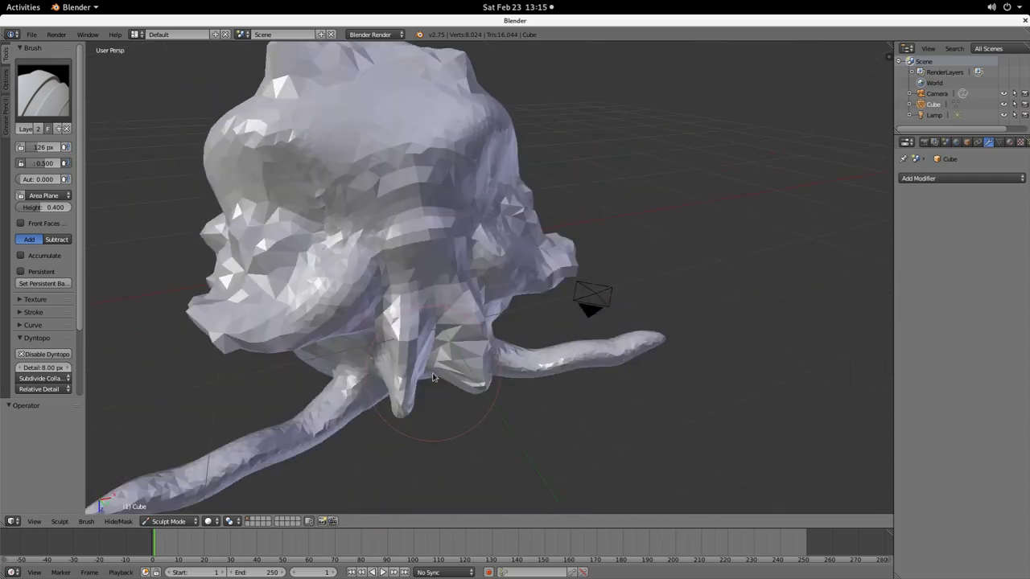
mouse_move(251, 265)
left_mouse_down()
mouse_move(282, 241)
mouse_move(266, 205)
mouse_move(238, 187)
left_mouse_up()
mouse_move(365, 155)
left_mouse_down()
mouse_move(346, 201)
mouse_move(450, 185)
mouse_move(405, 193)
mouse_move(402, 274)
left_mouse_up()
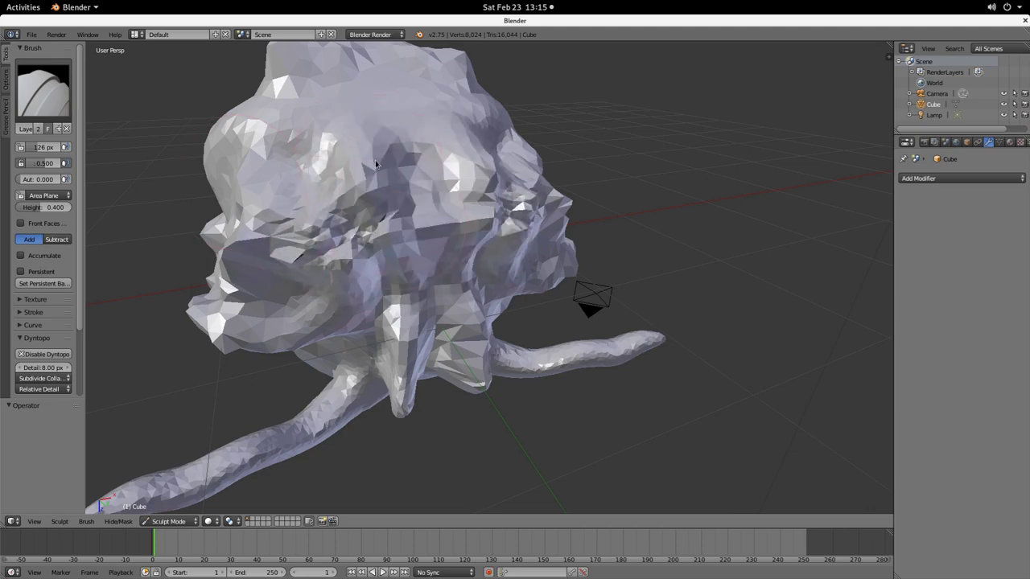
middle_click_drag(402, 274, 440, 232)
Step: Paint a large mask over the top of the head with the Mask brush
left_click(48, 87)
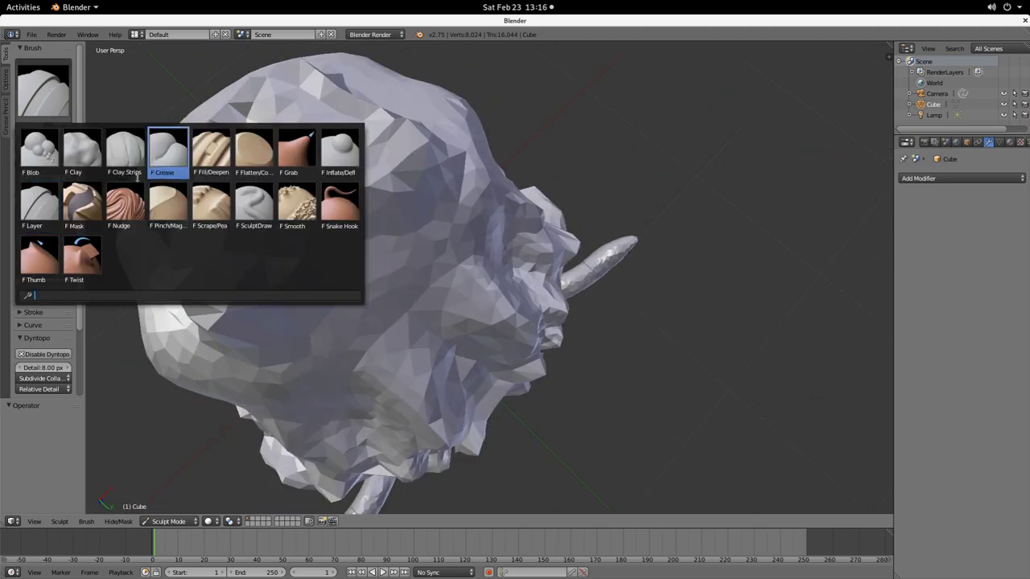
left_click(81, 200)
mouse_move(331, 236)
left_mouse_down()
mouse_move(336, 210)
mouse_move(264, 131)
mouse_move(283, 196)
mouse_move(338, 258)
mouse_move(306, 315)
left_mouse_up()
Step: Build up the surface around and across the masked area with the Clay Strips brush
left_click(39, 89)
left_click(125, 151)
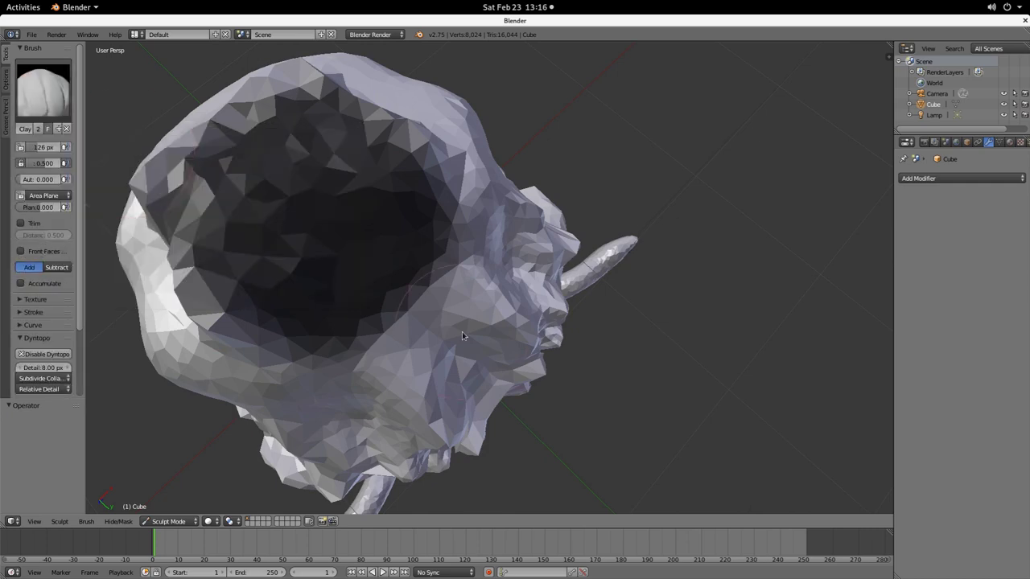
mouse_move(407, 282)
left_mouse_down()
mouse_move(466, 315)
mouse_move(445, 271)
mouse_move(402, 278)
mouse_move(201, 209)
mouse_move(306, 97)
mouse_move(159, 332)
mouse_move(207, 242)
mouse_move(295, 245)
mouse_move(474, 154)
mouse_move(441, 113)
mouse_move(362, 104)
mouse_move(519, 273)
mouse_move(334, 364)
left_mouse_up()
mouse_move(519, 390)
middle_mouse_down()
mouse_move(517, 357)
mouse_move(490, 299)
mouse_move(547, 367)
mouse_move(548, 342)
middle_mouse_up()
Step: Erase the mask from the top of the head with inverted Mask brush strokes
left_click(43, 88)
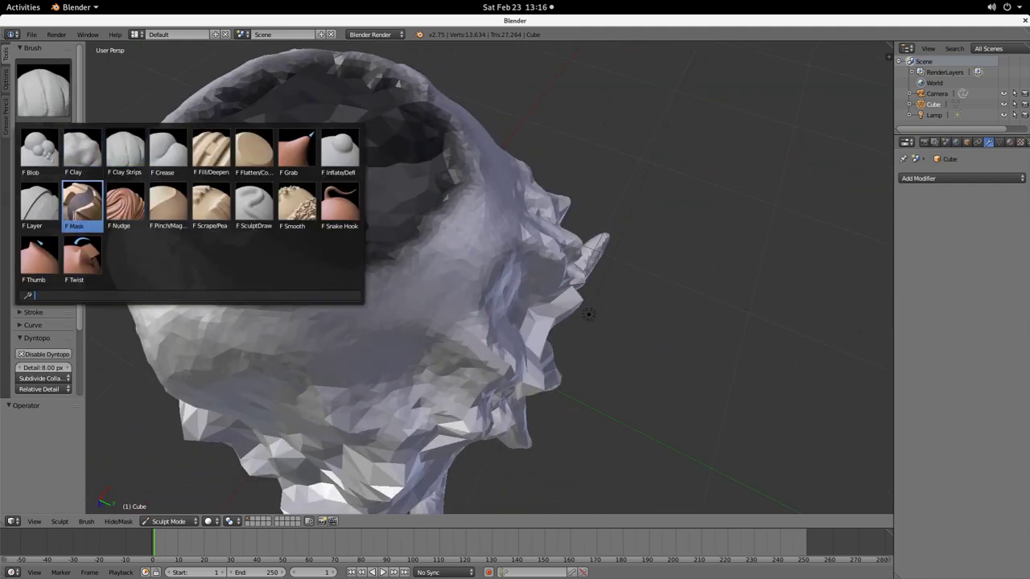
left_click(101, 227)
middle_click_drag(428, 166, 383, 165)
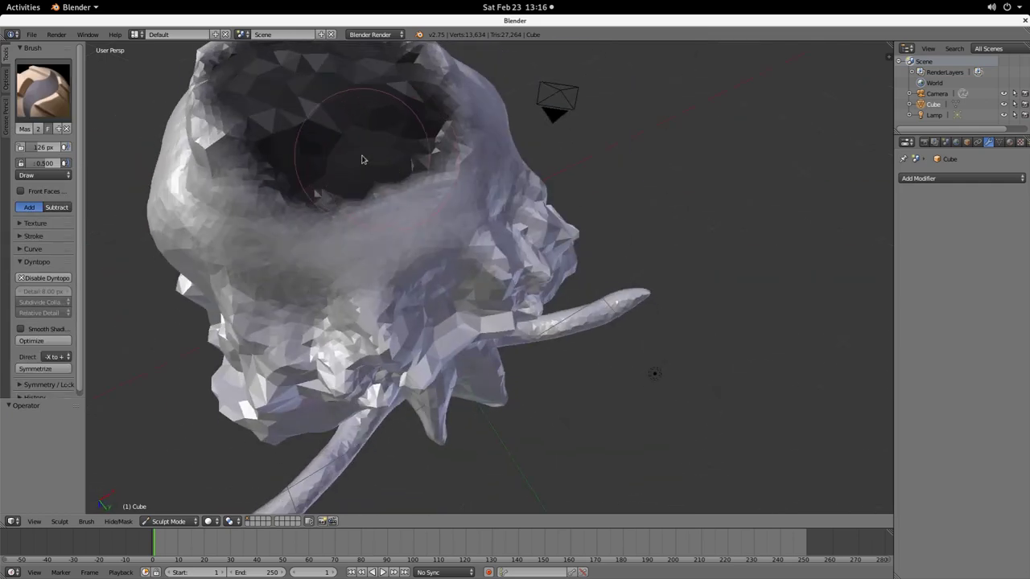
scroll(349, 161, "down", 4)
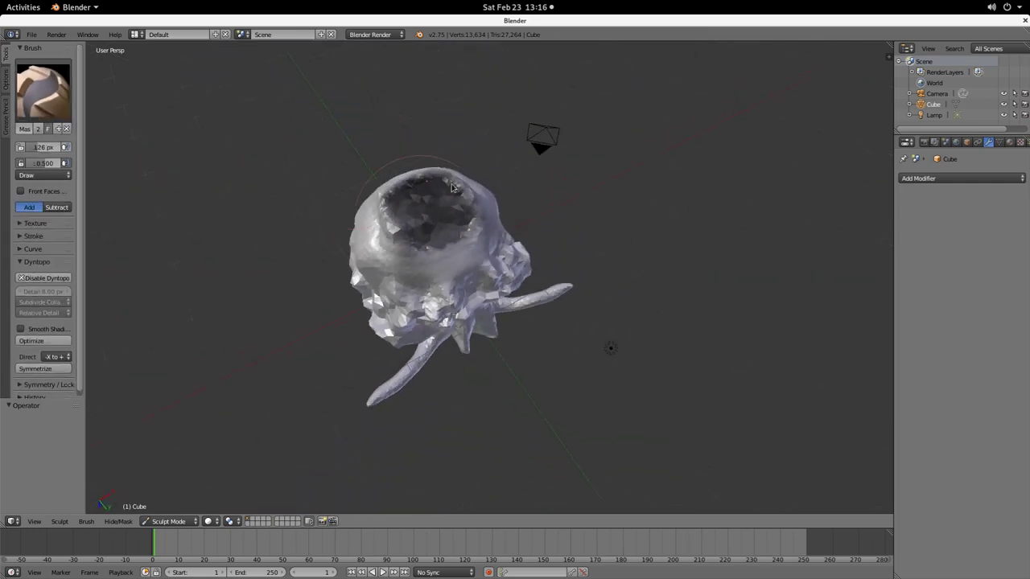
left_click_drag(452, 188, 420, 231, "ctrl")
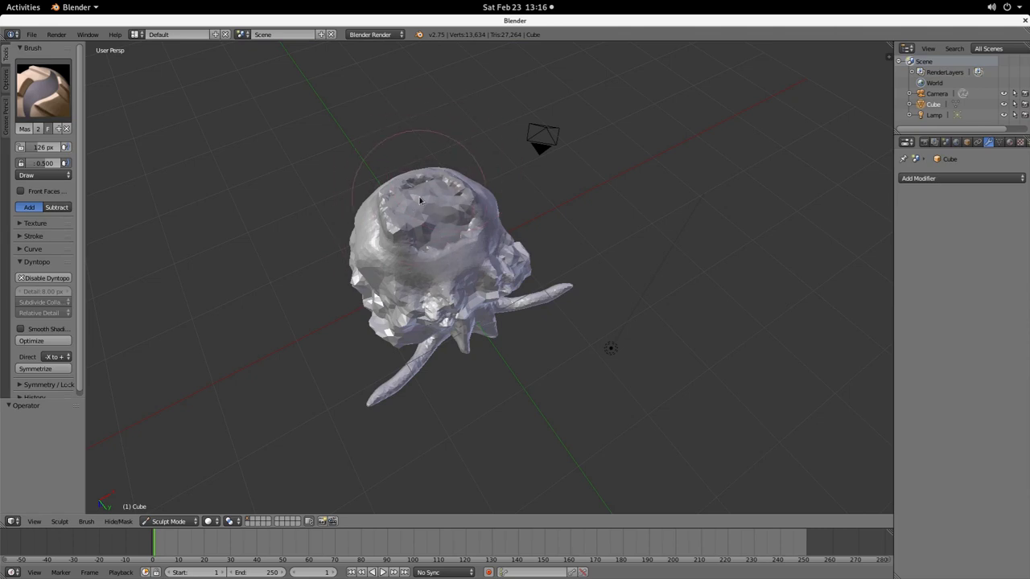
middle_click_drag(420, 201, 437, 251)
middle_click_drag(358, 289, 127, 177)
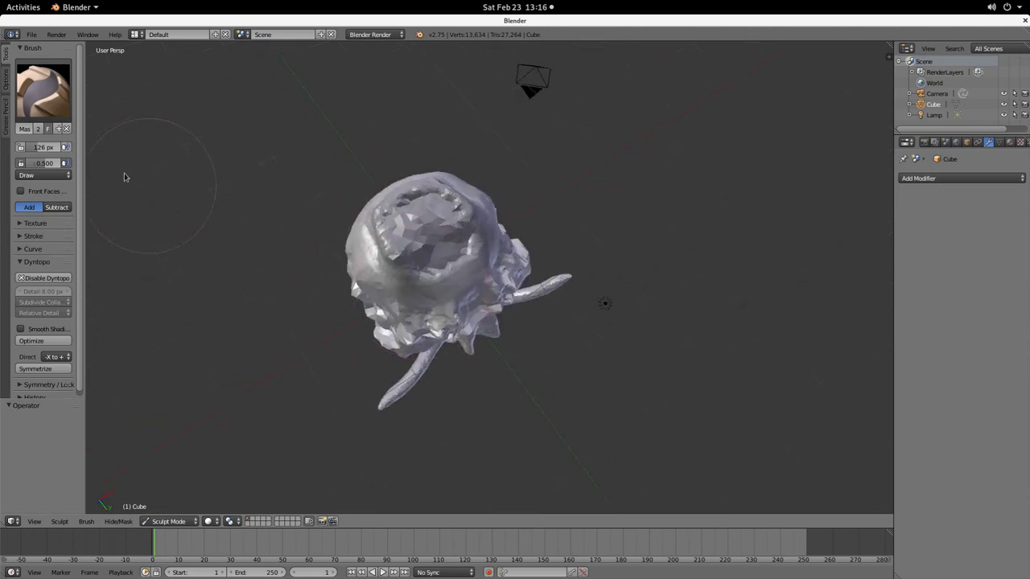
Step: Push the rim, side and lower front of the head sideways with Nudge brush strokes
left_click(42, 86)
left_click(126, 211)
scroll(435, 287, "up", 4)
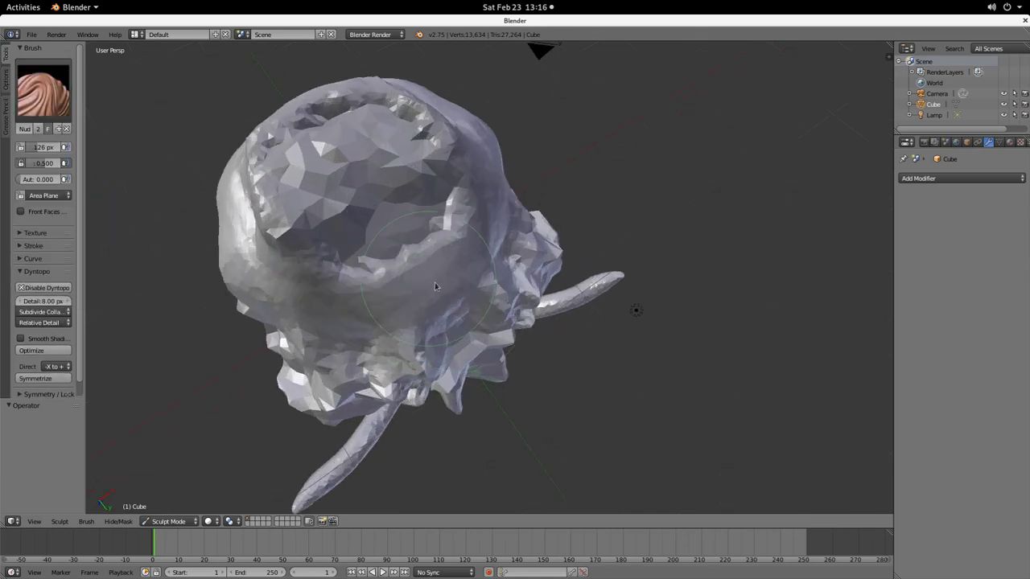
middle_click_drag(440, 293, 391, 264)
mouse_move(405, 260)
left_mouse_down()
mouse_move(563, 214)
mouse_move(563, 185)
left_mouse_up()
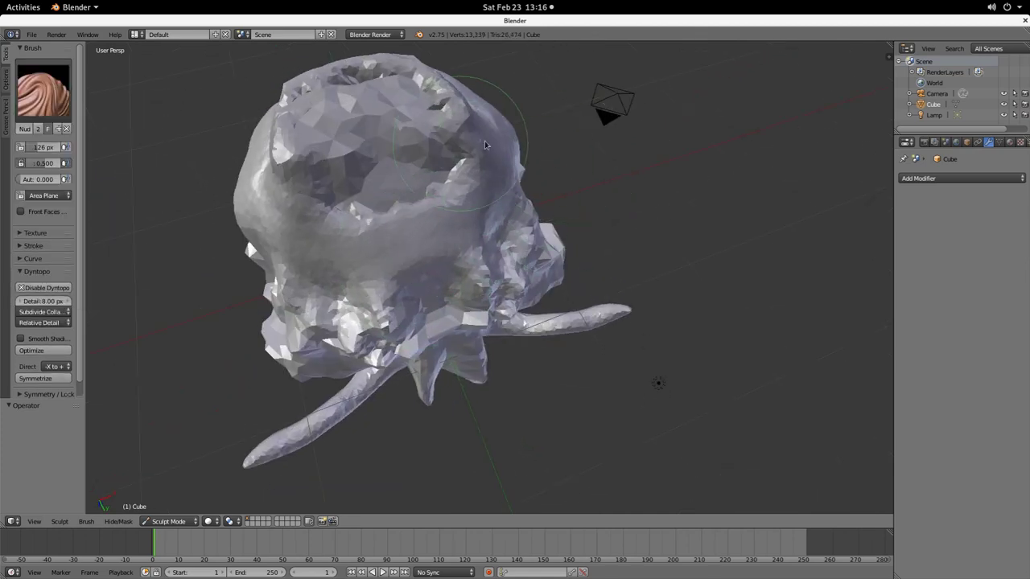
left_click_drag(486, 145, 567, 148)
middle_click_drag(516, 220, 478, 201)
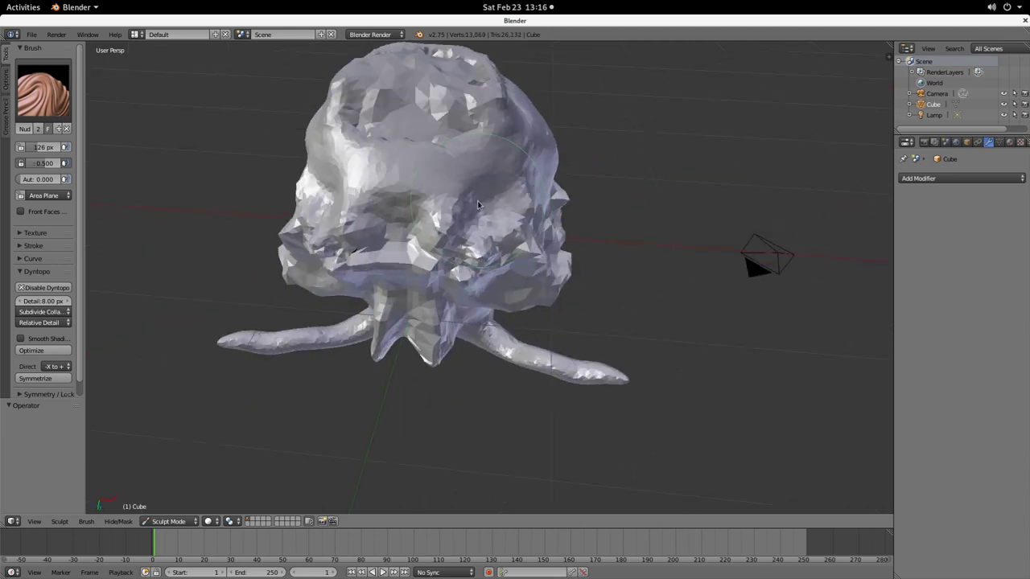
mouse_move(488, 226)
left_mouse_down()
mouse_move(552, 241)
mouse_move(531, 229)
mouse_move(544, 233)
left_mouse_up()
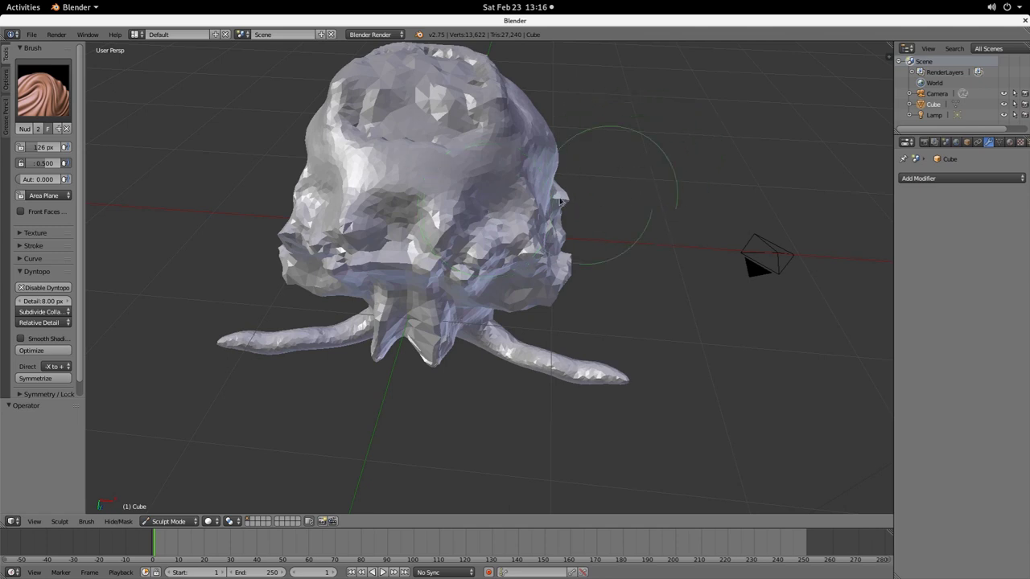
Step: Try another Nudge stroke across the lower front of the head, and undo the latest strokes
left_click_drag(485, 236, 559, 256)
key("ctrl+z")
key("ctrl+z")
key("ctrl+z")
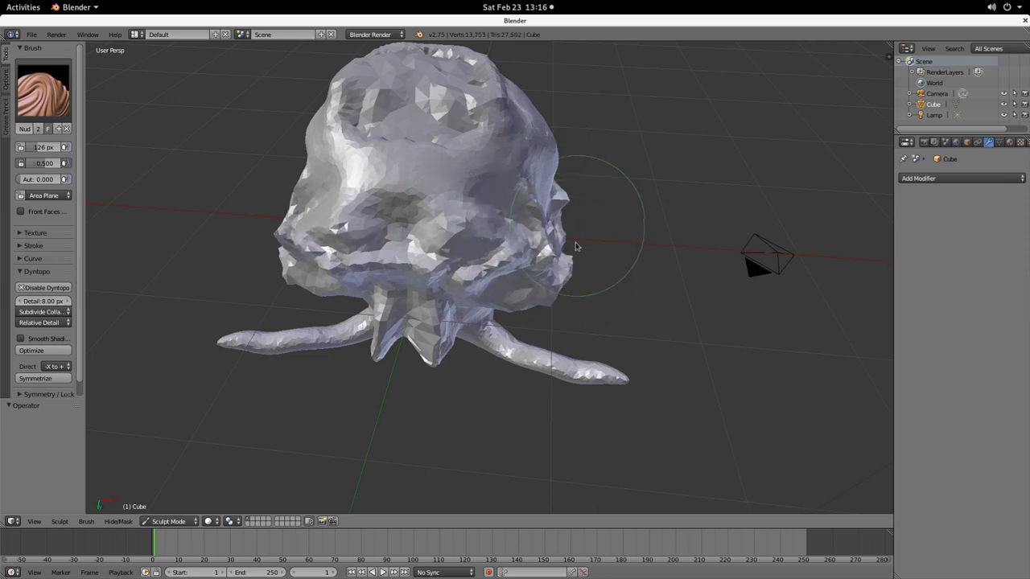
key("ctrl+z")
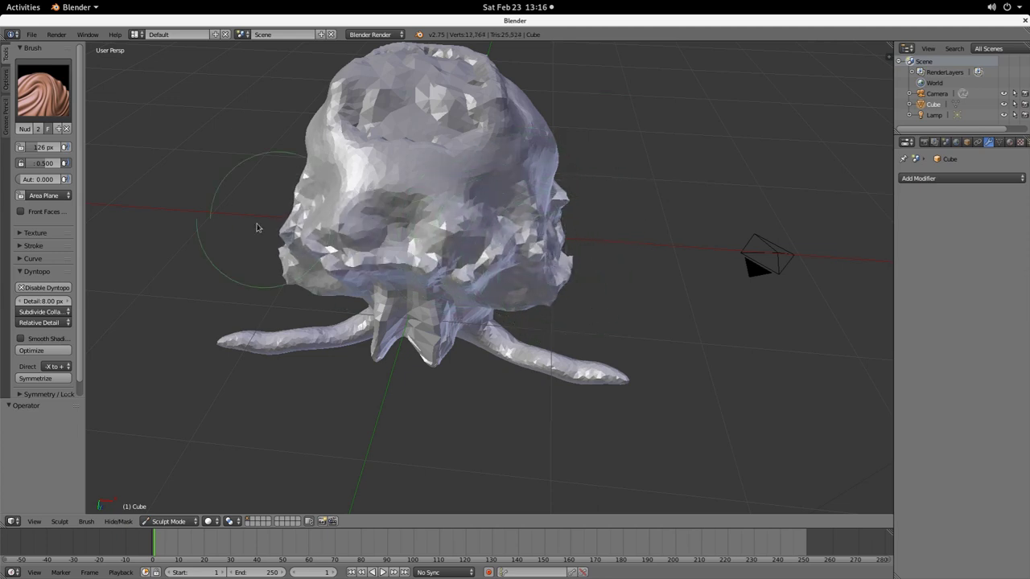
key("ctrl+z")
key("ctrl+z")
key("ctrl+z")
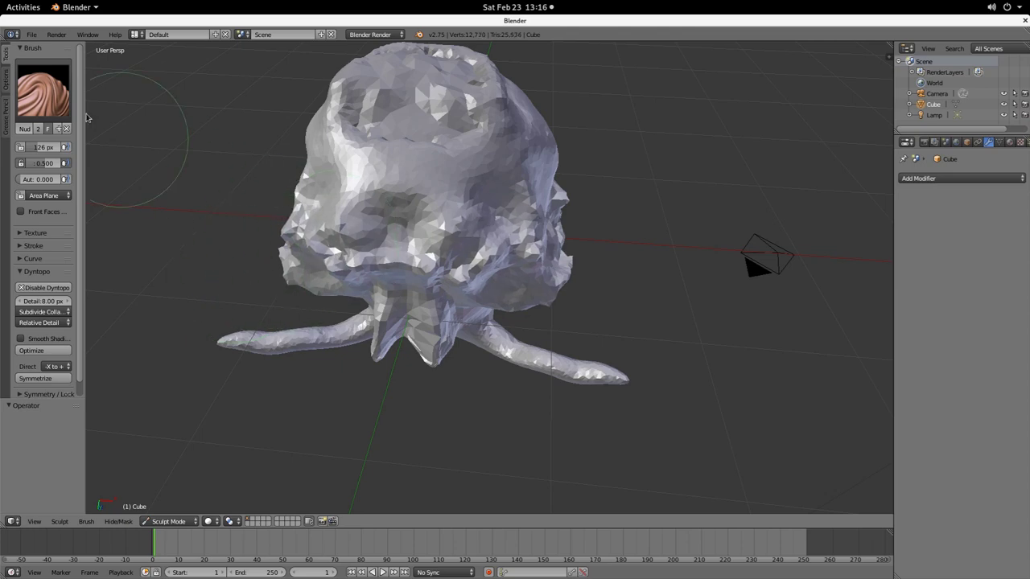
Step: Pull the surface together inside the recess on top of the head with Pinch brush strokes
left_click(69, 98)
left_click(184, 213)
middle_click_drag(474, 147, 432, 167)
scroll(488, 180, "up", 2)
scroll(492, 137, "down", 1)
mouse_move(552, 134)
middle_mouse_down("shift")
mouse_move(519, 212)
mouse_move(450, 288)
middle_mouse_up("shift")
scroll(450, 288, "up", 2)
mouse_move(376, 355)
left_mouse_down()
mouse_move(474, 179)
mouse_move(458, 220)
mouse_move(313, 425)
mouse_move(140, 368)
mouse_move(134, 349)
left_mouse_up()
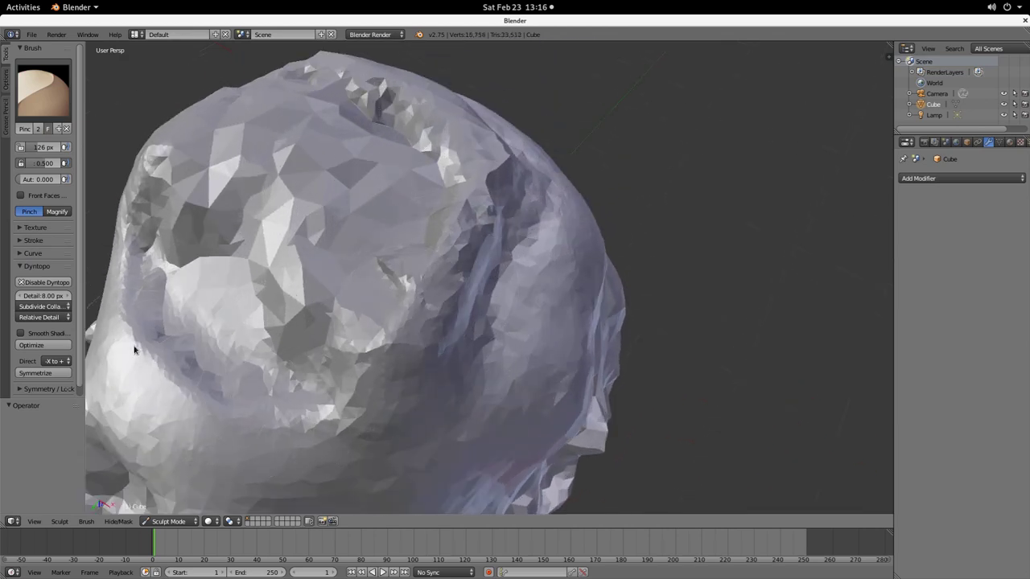
left_click_drag(284, 286, 279, 212)
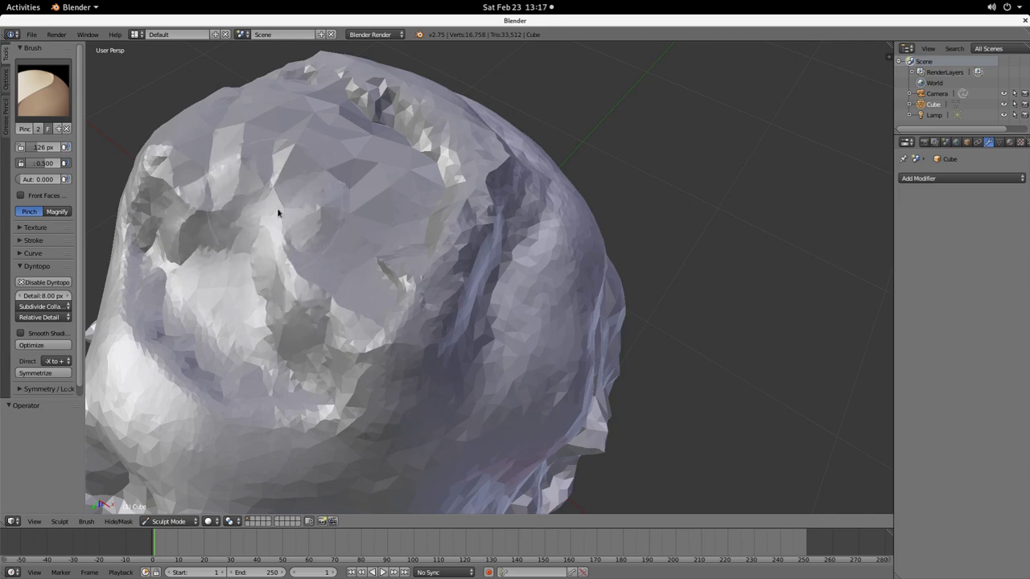
left_click_drag(245, 271, 274, 351)
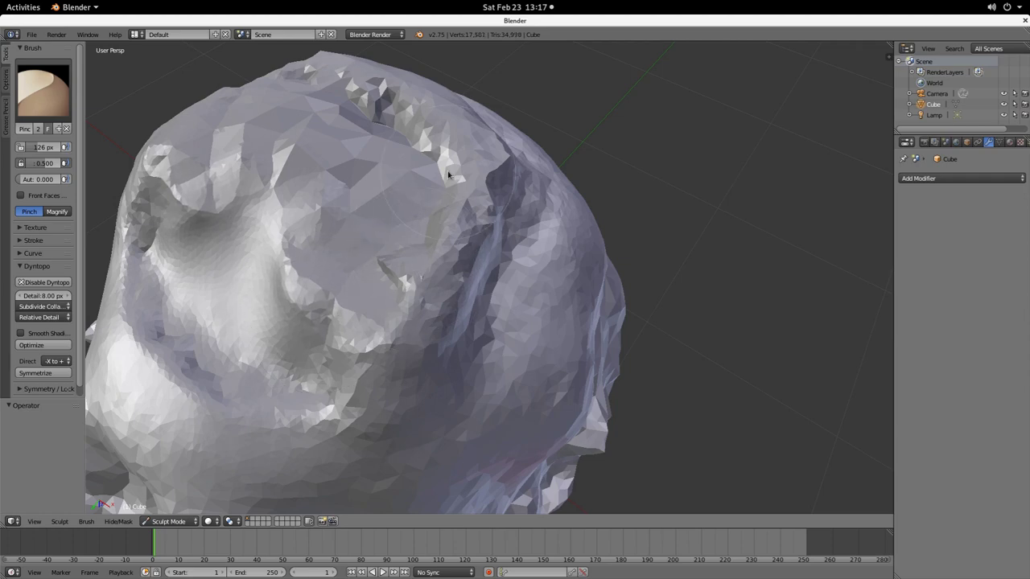
Step: Pinch the ridges on the side of the head and sharpen the recess's front rim
left_click_drag(449, 175, 437, 180)
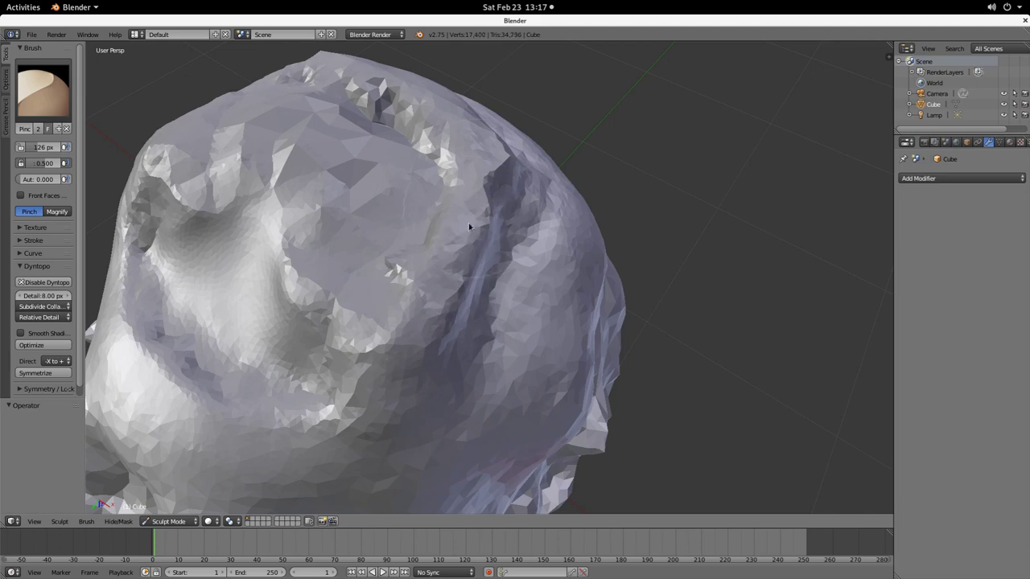
left_click_drag(470, 227, 497, 443)
mouse_move(554, 324)
left_mouse_down()
mouse_move(546, 252)
mouse_move(563, 175)
left_mouse_up()
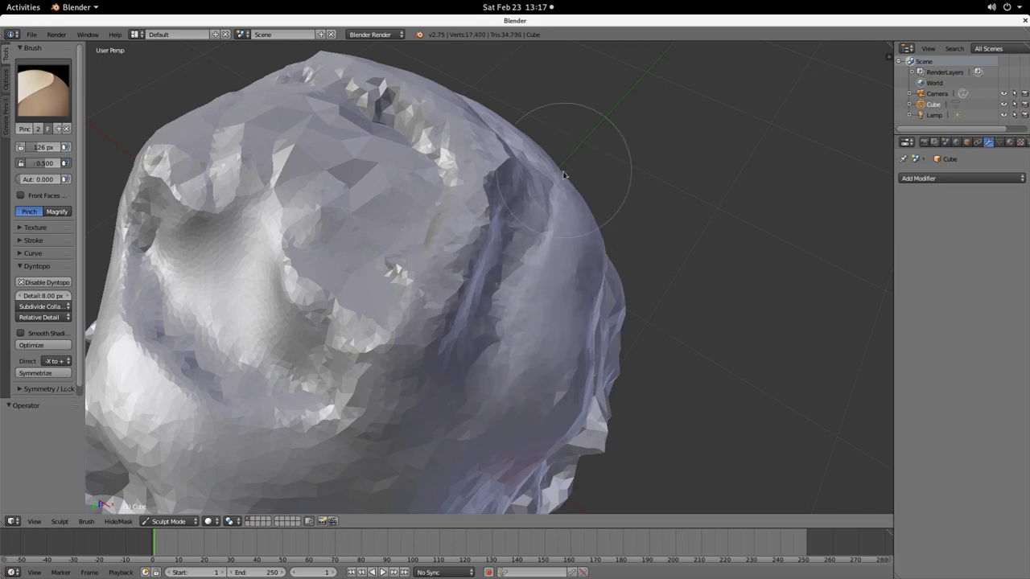
left_click_drag(390, 339, 264, 445)
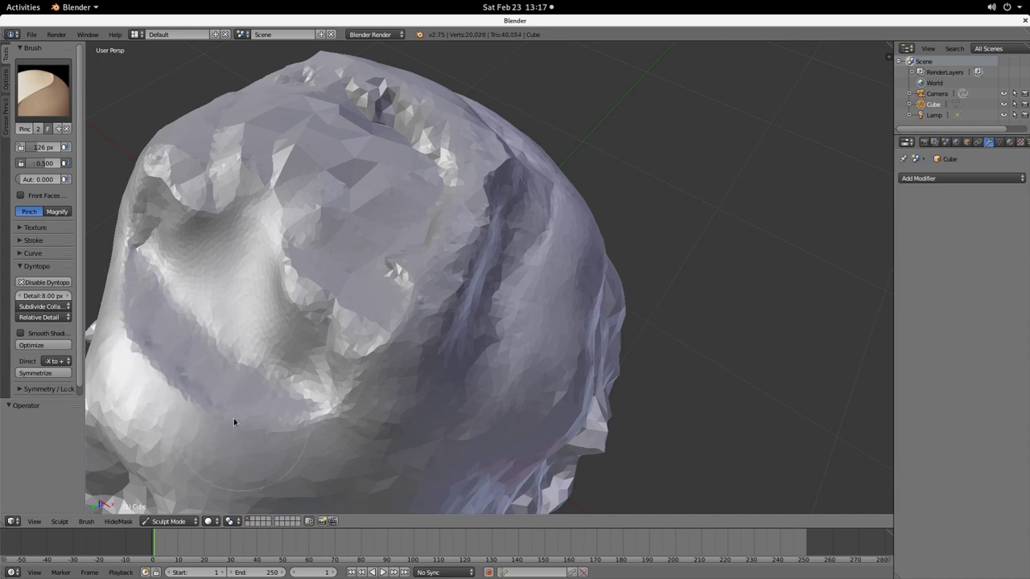
mouse_move(158, 298)
left_mouse_down()
mouse_move(227, 411)
mouse_move(235, 371)
mouse_move(322, 371)
mouse_move(322, 344)
left_mouse_up()
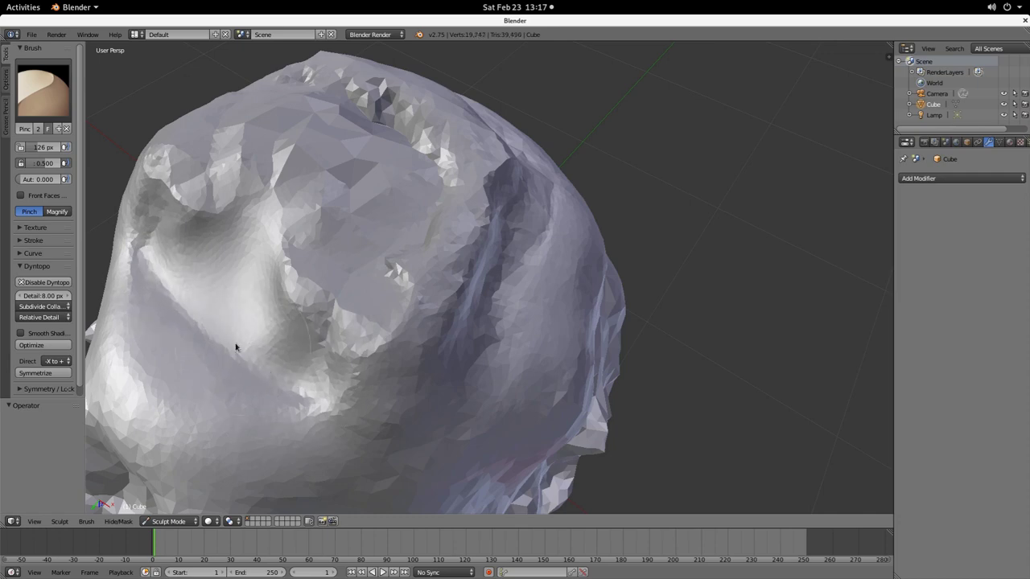
Step: Scrape down the raised edges inside the recess with the Scrape/Peaks brush
left_click(42, 91)
left_click(205, 209)
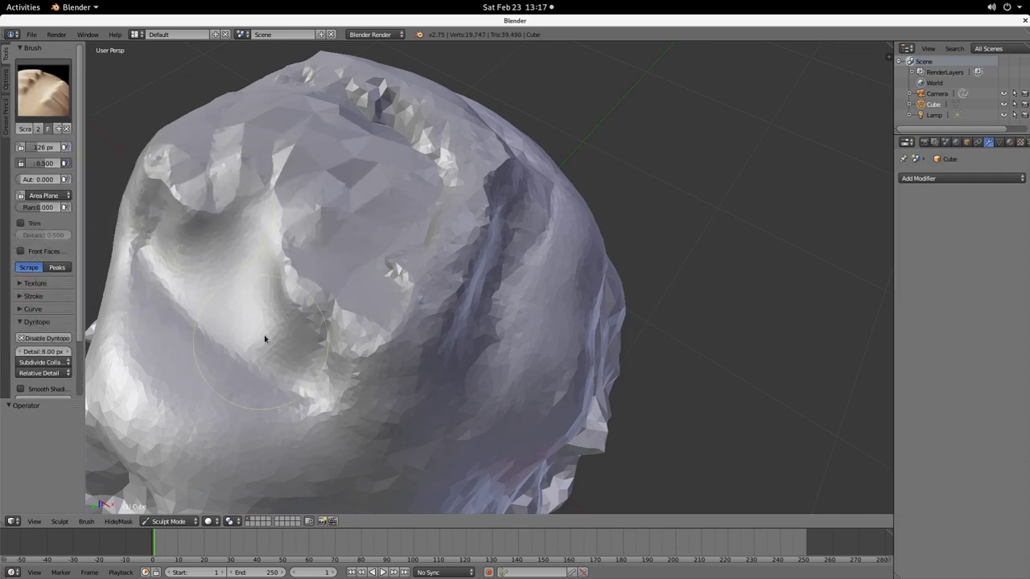
left_click_drag(276, 292, 376, 261)
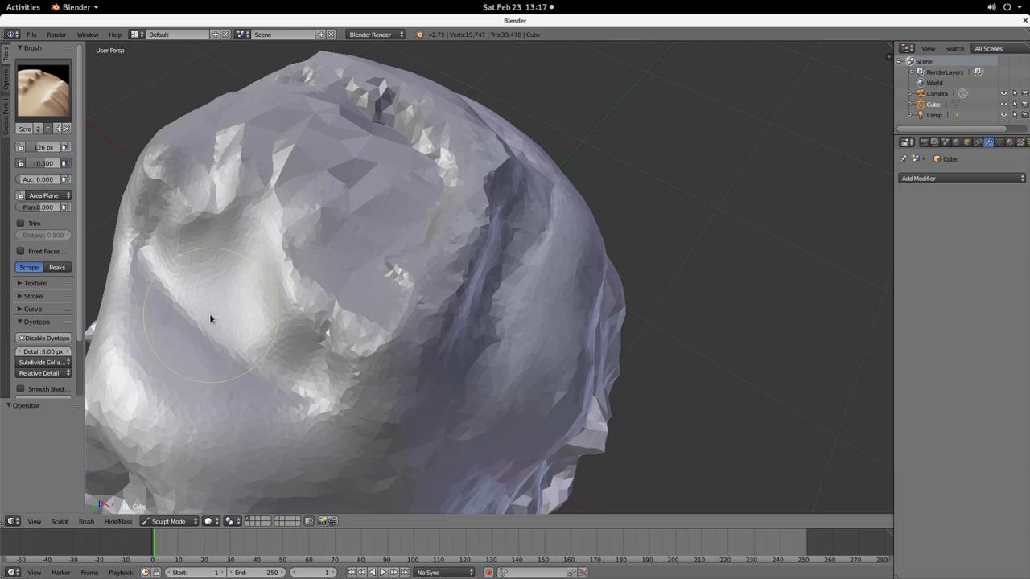
left_click_drag(210, 319, 407, 253)
Step: Scrape a gap through the rim of the recess with repeated strokes up over the head
mouse_move(345, 338)
middle_mouse_down()
mouse_move(440, 341)
mouse_move(428, 376)
mouse_move(437, 366)
mouse_move(444, 382)
middle_mouse_up()
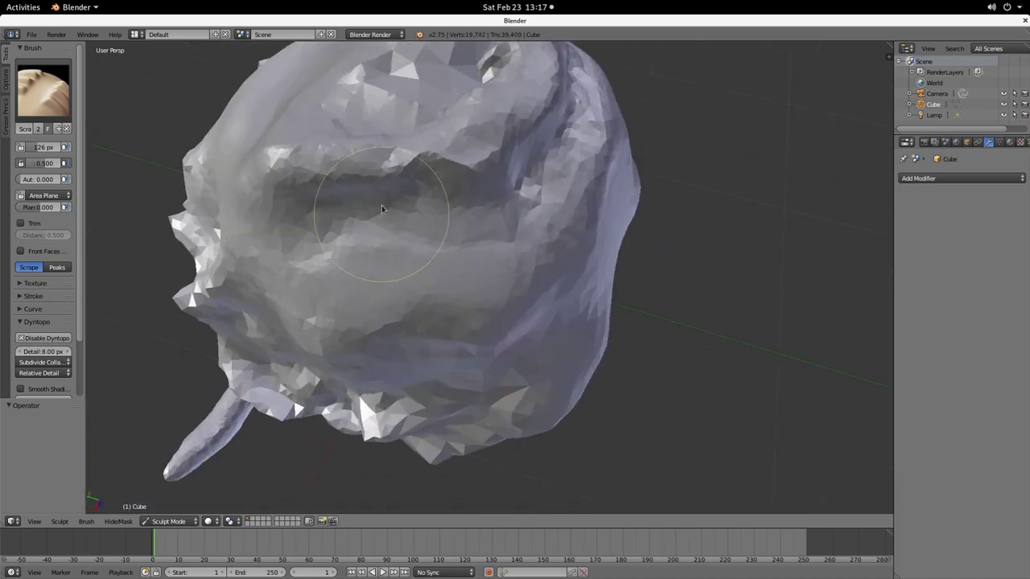
mouse_move(382, 210)
left_mouse_down()
mouse_move(377, 83)
mouse_move(381, 282)
mouse_move(367, 122)
left_mouse_up()
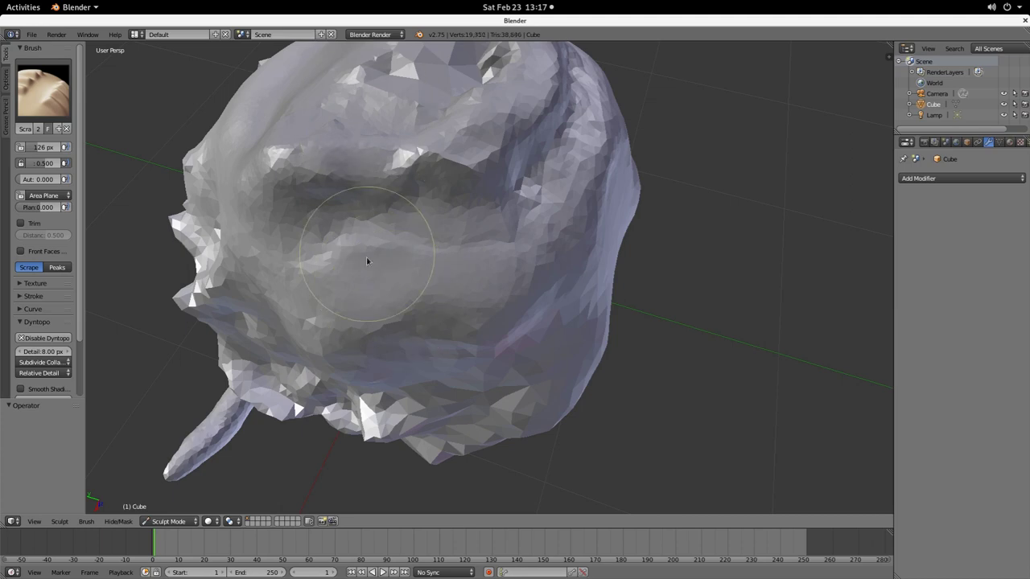
left_click_drag(367, 260, 354, 107)
mouse_move(354, 108)
middle_mouse_down()
mouse_move(416, 204)
mouse_move(349, 98)
middle_mouse_up()
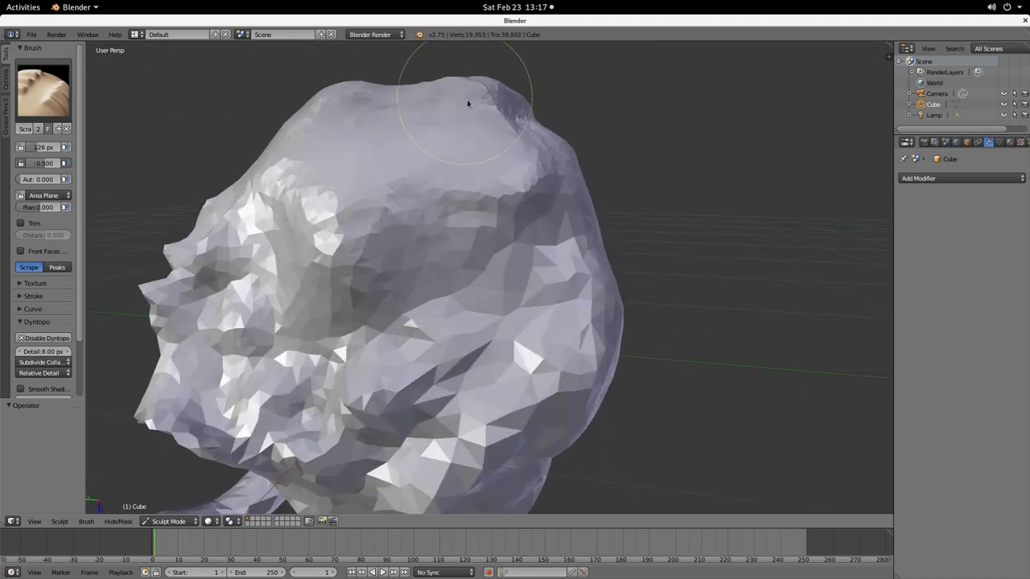
mouse_move(468, 103)
middle_mouse_down()
mouse_move(421, 131)
mouse_move(395, 227)
middle_mouse_up()
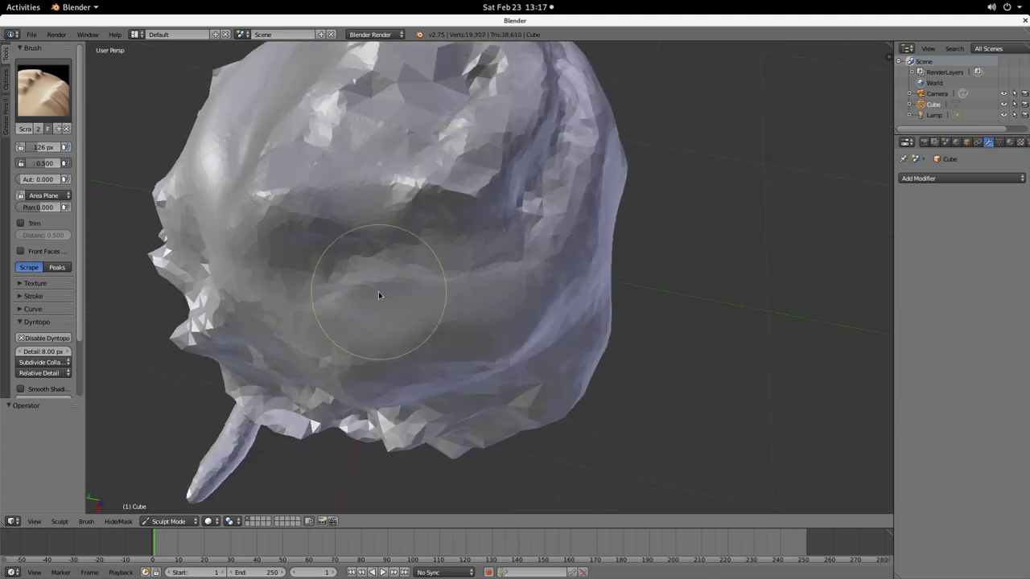
mouse_move(378, 296)
left_mouse_down()
mouse_move(368, 110)
mouse_move(368, 333)
mouse_move(349, 161)
mouse_move(368, 268)
mouse_move(379, 179)
mouse_move(352, 104)
mouse_move(361, 317)
mouse_move(375, 306)
left_mouse_up()
mouse_move(360, 244)
left_mouse_down()
mouse_move(347, 119)
mouse_move(338, 149)
mouse_move(372, 265)
left_mouse_up()
mouse_move(351, 74)
middle_mouse_down()
mouse_move(388, 271)
mouse_move(398, 272)
middle_mouse_up()
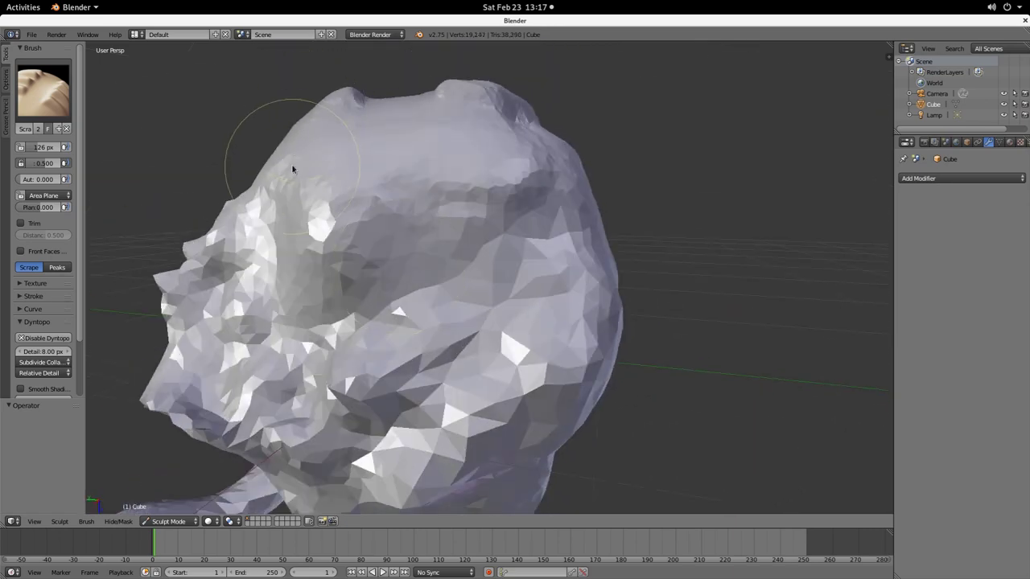
Step: Build up long pointed horns from the sides of the head with SculptDraw brush strokes
left_click(40, 91)
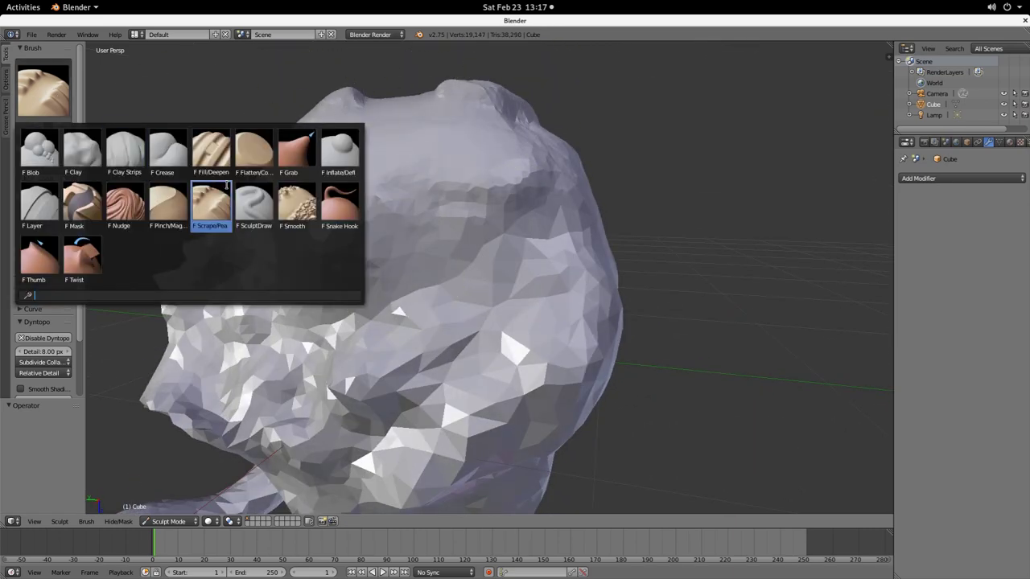
left_click(255, 218)
mouse_move(254, 217)
middle_mouse_down()
mouse_move(423, 231)
mouse_move(377, 286)
middle_mouse_up()
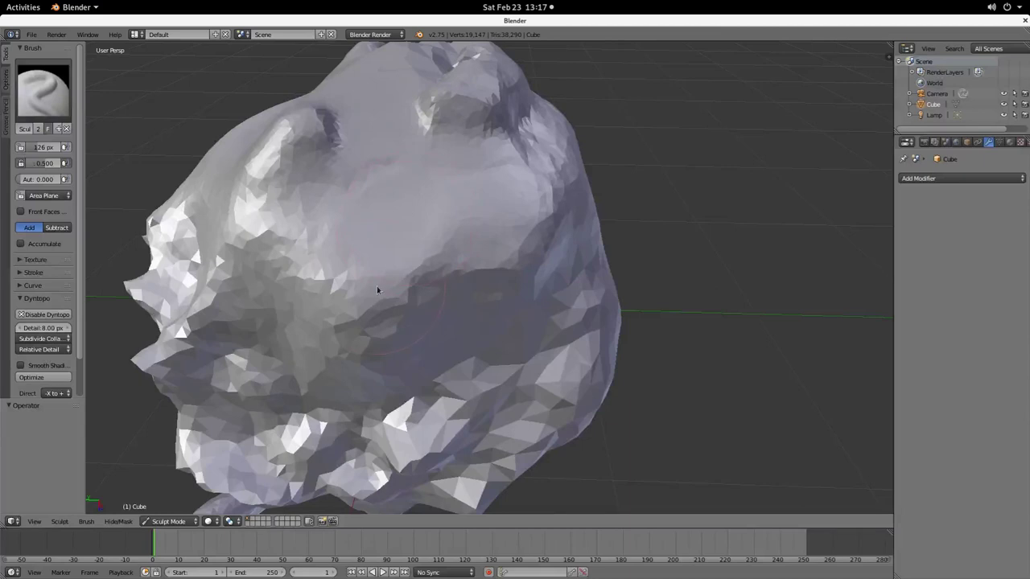
left_click(70, 87)
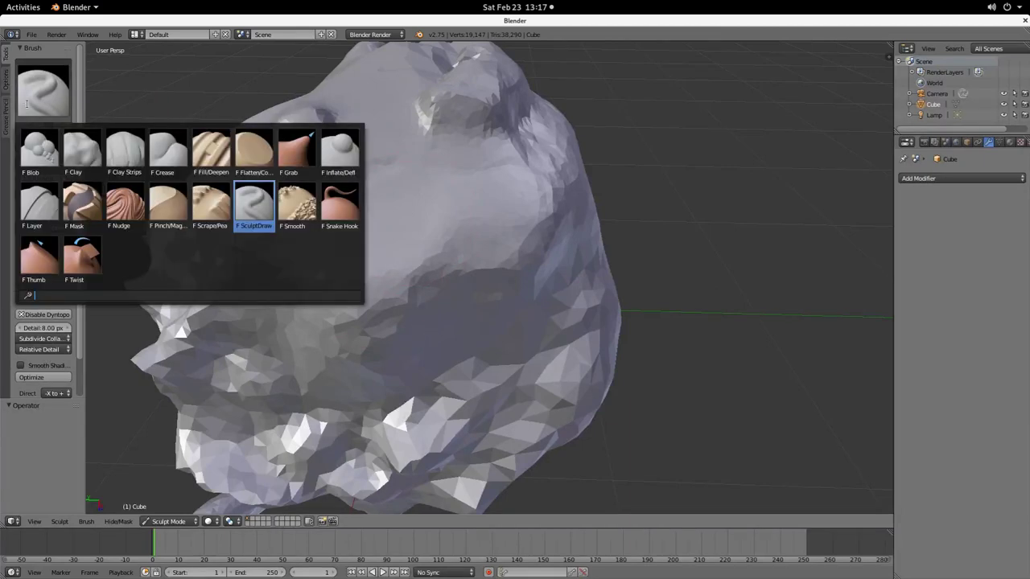
left_click(256, 223)
mouse_move(305, 270)
left_mouse_down()
mouse_move(311, 281)
mouse_move(539, 207)
mouse_move(524, 234)
mouse_move(545, 236)
mouse_move(517, 247)
mouse_move(524, 236)
mouse_move(449, 278)
mouse_move(310, 286)
mouse_move(362, 292)
mouse_move(345, 289)
mouse_move(432, 269)
mouse_move(361, 285)
mouse_move(395, 279)
mouse_move(367, 262)
mouse_move(435, 251)
mouse_move(415, 255)
left_mouse_up()
mouse_move(414, 256)
middle_mouse_down()
mouse_move(489, 329)
mouse_move(588, 288)
mouse_move(576, 301)
mouse_move(511, 279)
mouse_move(392, 292)
mouse_move(408, 358)
mouse_move(409, 306)
mouse_move(495, 324)
mouse_move(488, 337)
middle_mouse_up()
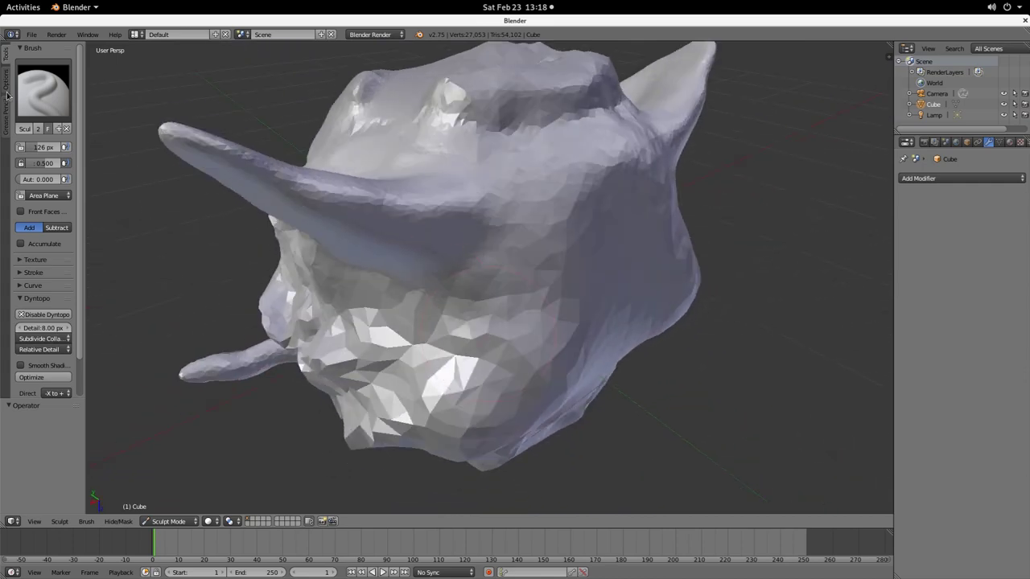
Step: Switch to the Smooth brush and smooth the faceted surface of the head behind the horn
left_click(43, 91)
left_click(297, 208)
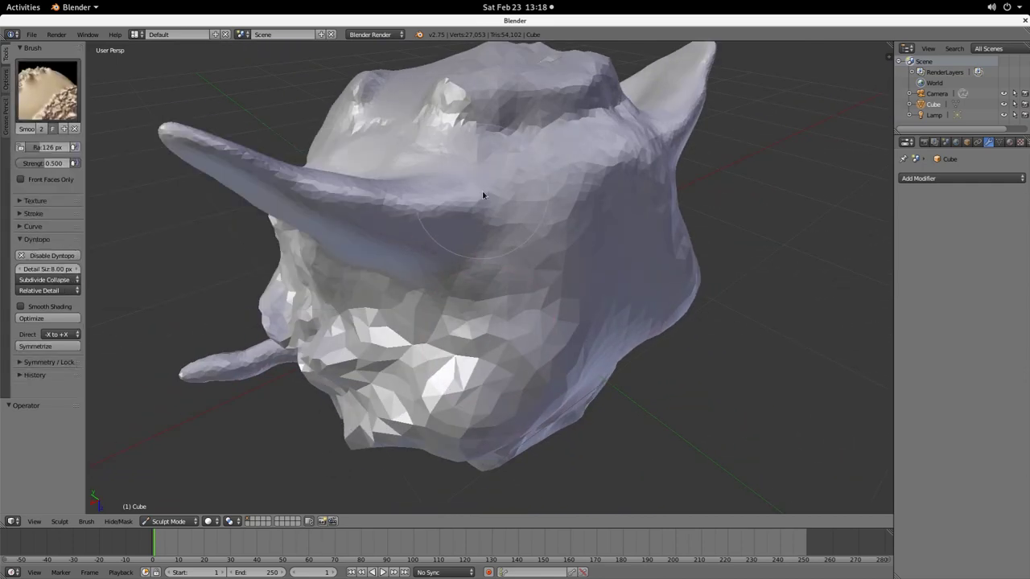
middle_click_drag(483, 196, 561, 240)
middle_click_drag(305, 297, 447, 351)
scroll(409, 405, "down", 3)
mouse_move(446, 354)
left_mouse_down()
mouse_move(451, 269)
mouse_move(472, 407)
mouse_move(391, 443)
mouse_move(343, 273)
mouse_move(228, 306)
mouse_move(287, 244)
mouse_move(230, 361)
mouse_move(258, 328)
left_mouse_up()
Step: Expand the brush's falloff curve settings and switch to the Flatten/Contrast brush
left_click(48, 51)
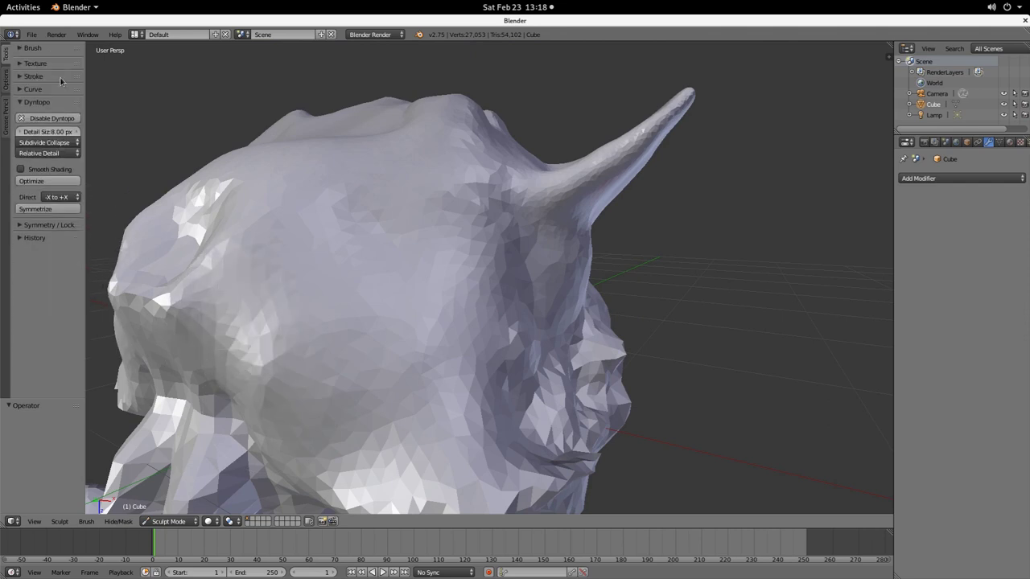
left_click(58, 86)
left_click(41, 48)
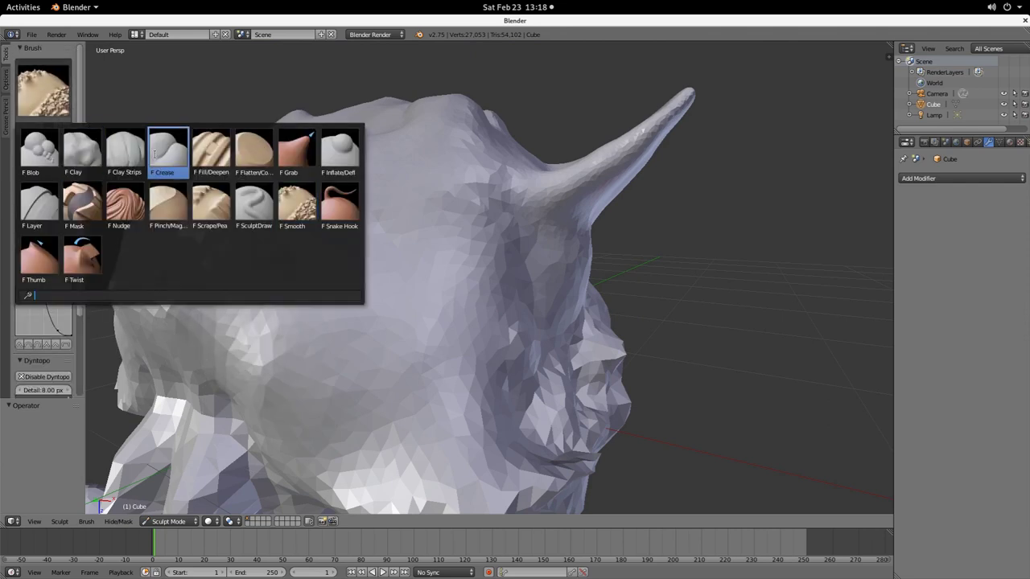
left_click(258, 151)
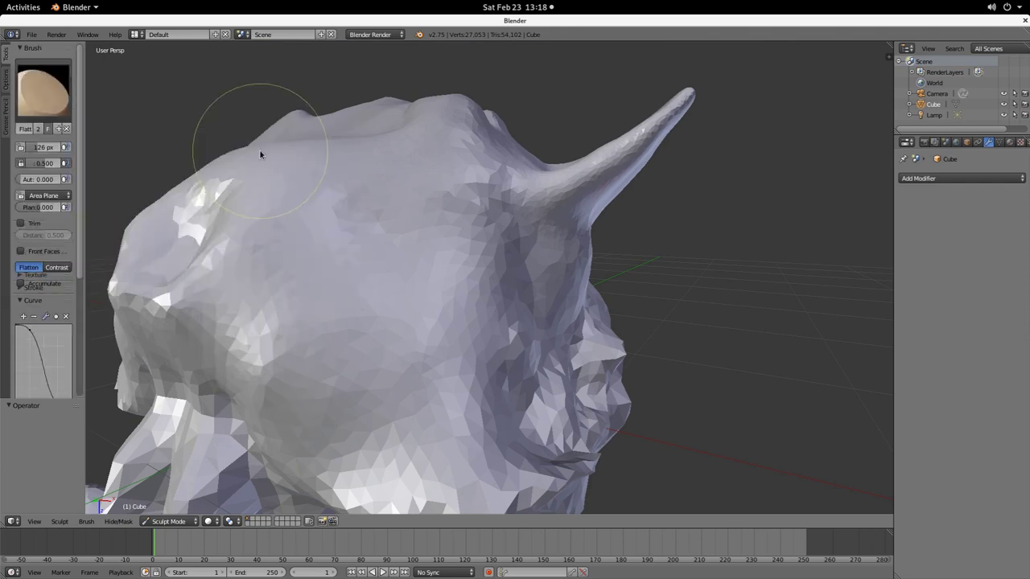
Step: Smooth the rough areas beneath the horn and along the lower head with the Smooth brush
left_click(42, 77)
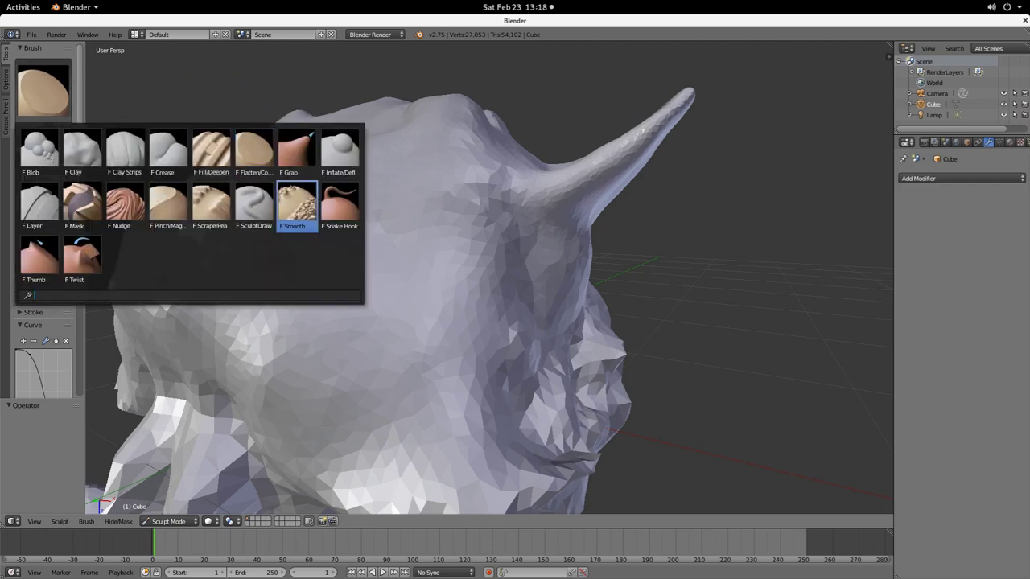
left_click(297, 206)
middle_click_drag(338, 354, 393, 375)
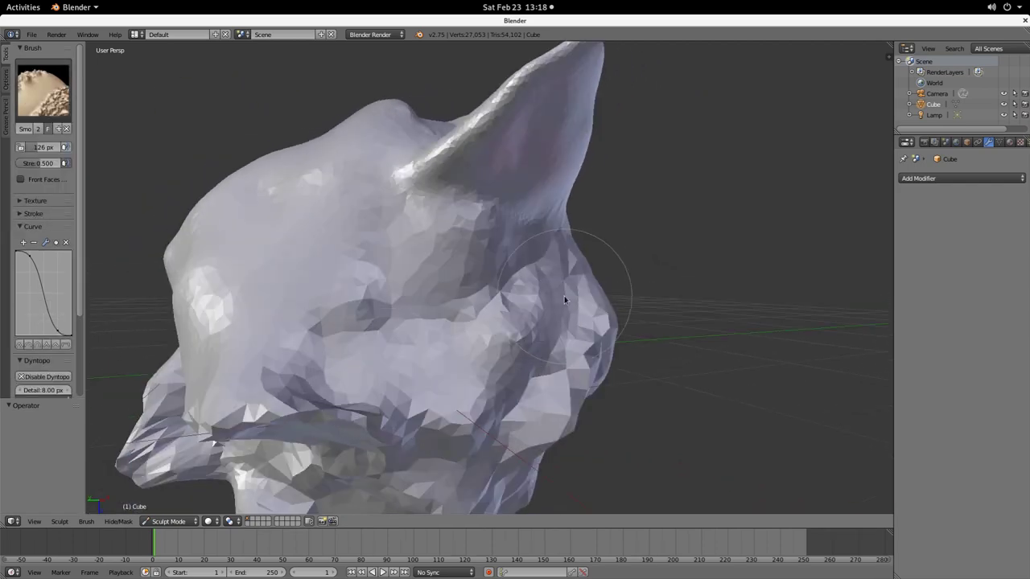
mouse_move(564, 300)
left_mouse_down()
mouse_move(443, 213)
mouse_move(533, 214)
mouse_move(559, 351)
mouse_move(502, 488)
mouse_move(149, 437)
mouse_move(149, 391)
left_mouse_up()
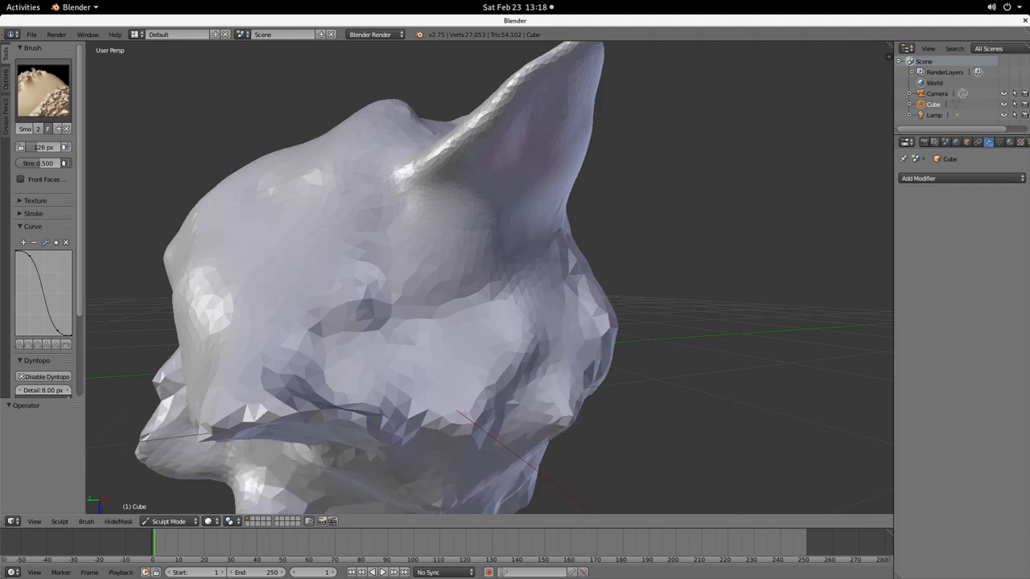
Step: Push the surface of the horn sideways with Thumb brush strokes, working from both viewing sides
left_click(43, 90)
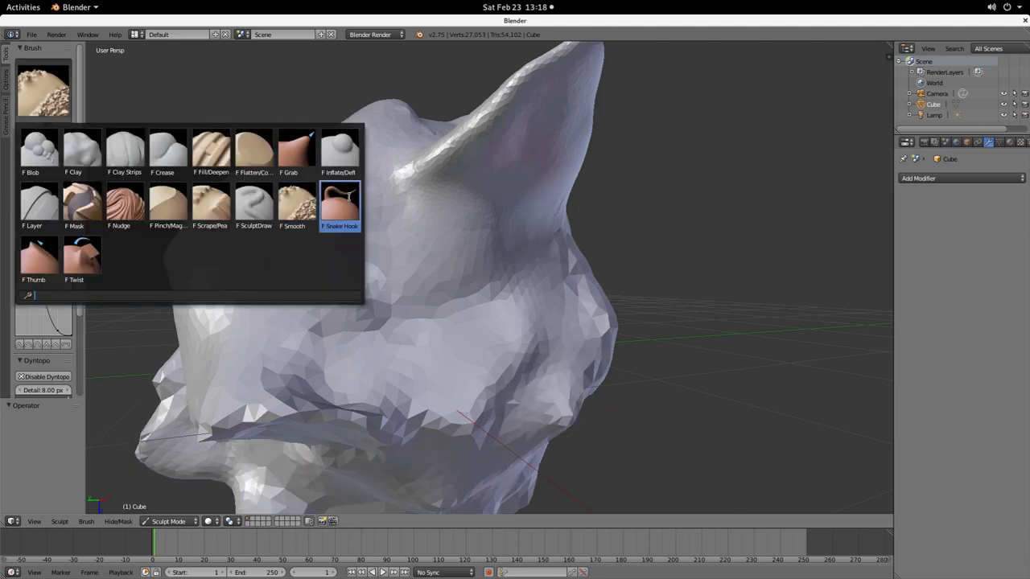
left_click(42, 261)
mouse_move(483, 111)
left_mouse_down()
mouse_move(499, 132)
mouse_move(430, 131)
mouse_move(535, 145)
mouse_move(496, 115)
mouse_move(506, 120)
left_mouse_up()
middle_click_drag(506, 119, 563, 161)
mouse_move(584, 183)
left_mouse_down()
mouse_move(625, 214)
mouse_move(669, 188)
mouse_move(674, 117)
mouse_move(671, 161)
mouse_move(614, 226)
left_mouse_up()
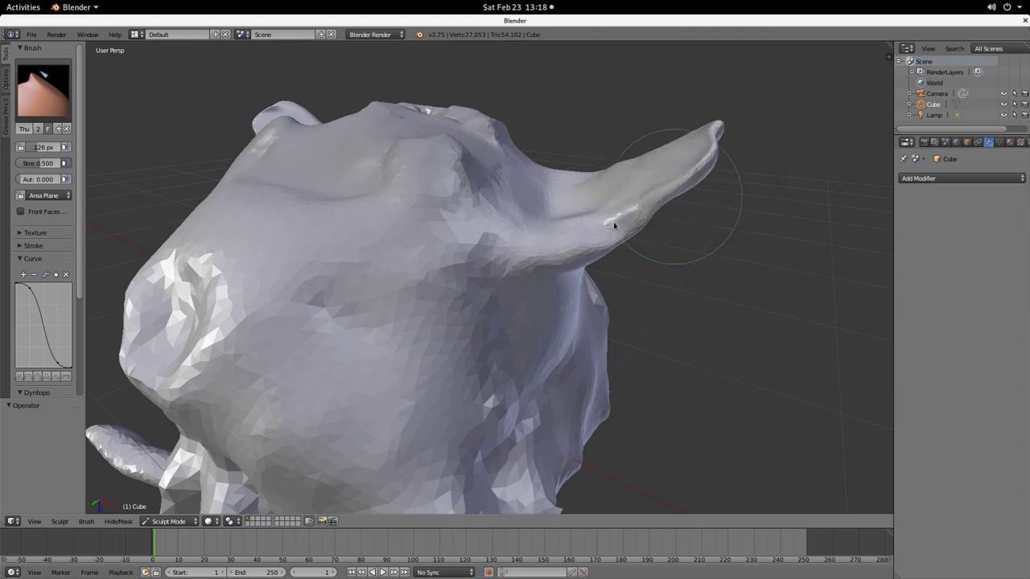
Step: Switch to the Twist brush and twist the limb protruding below the head
left_click(43, 89)
left_click(83, 261)
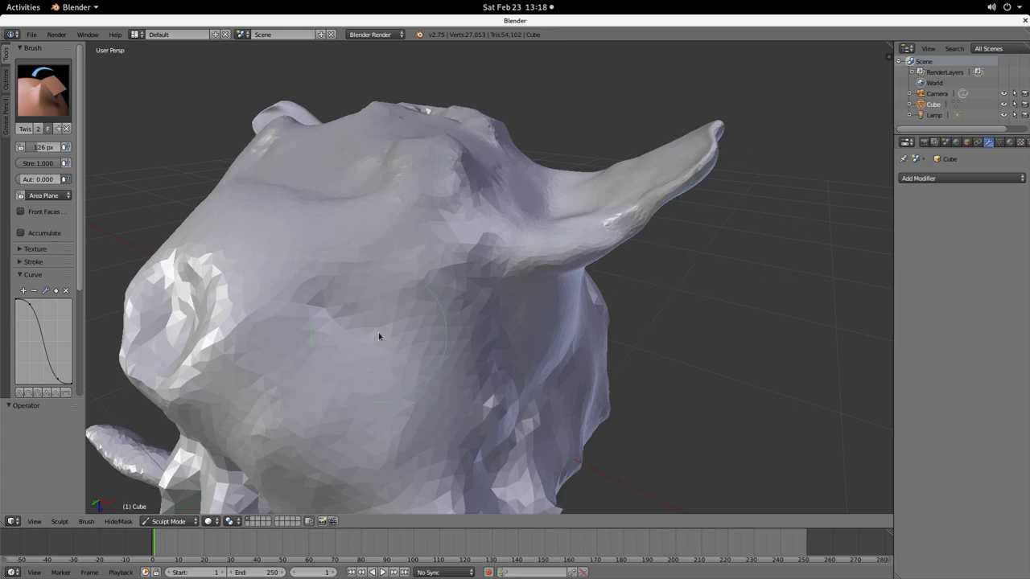
scroll(207, 351, "down", 3)
mouse_move(214, 363)
middle_mouse_down()
mouse_move(401, 336)
mouse_move(612, 345)
mouse_move(602, 338)
mouse_move(643, 316)
middle_mouse_up()
mouse_move(671, 318)
left_mouse_down()
mouse_move(717, 279)
mouse_move(763, 372)
mouse_move(743, 435)
left_mouse_up()
mouse_move(570, 354)
left_mouse_down()
mouse_move(575, 300)
mouse_move(612, 338)
mouse_move(609, 384)
mouse_move(621, 352)
mouse_move(628, 358)
left_mouse_up()
Step: Twist larger portions of the whole sculpture from a distance with the Twist brush
middle_click_drag(710, 405, 485, 294)
scroll(483, 291, "down", 5)
mouse_move(435, 302)
left_mouse_down()
mouse_move(505, 313)
mouse_move(508, 278)
left_mouse_up()
mouse_move(424, 401)
left_mouse_down()
mouse_move(270, 207)
mouse_move(596, 347)
mouse_move(590, 385)
mouse_move(494, 287)
left_mouse_up()
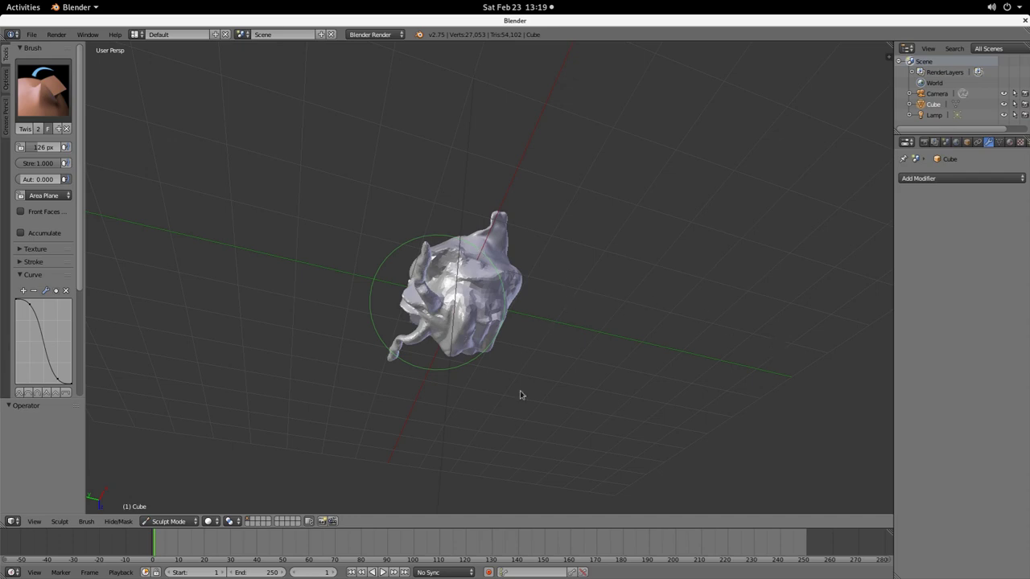
mouse_move(473, 380)
middle_mouse_down()
mouse_move(512, 370)
mouse_move(505, 353)
middle_mouse_up()
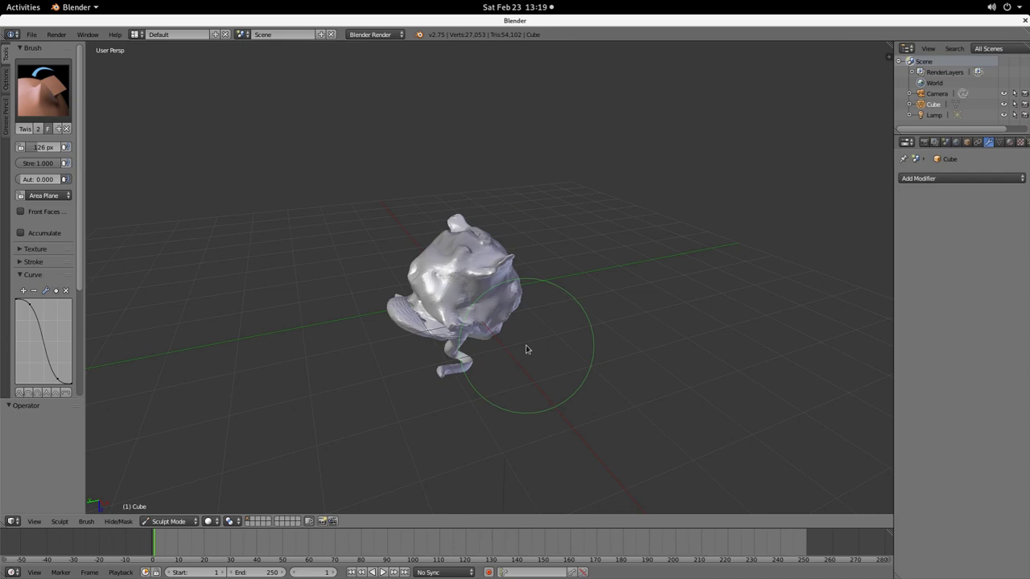
Step: Return to Object Mode and delete the sculpted head
key("Tab")
key("Tab")
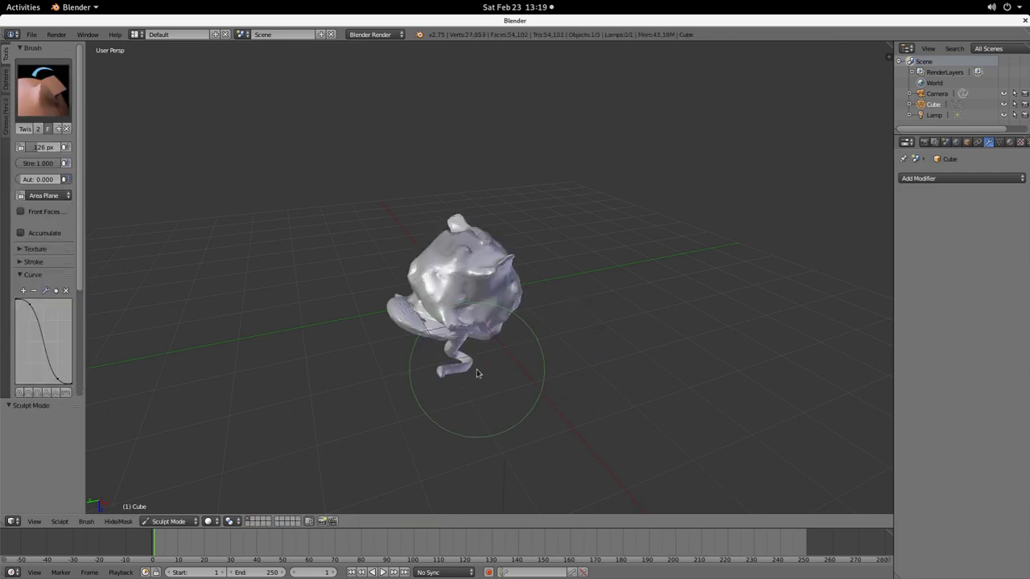
left_click(171, 522)
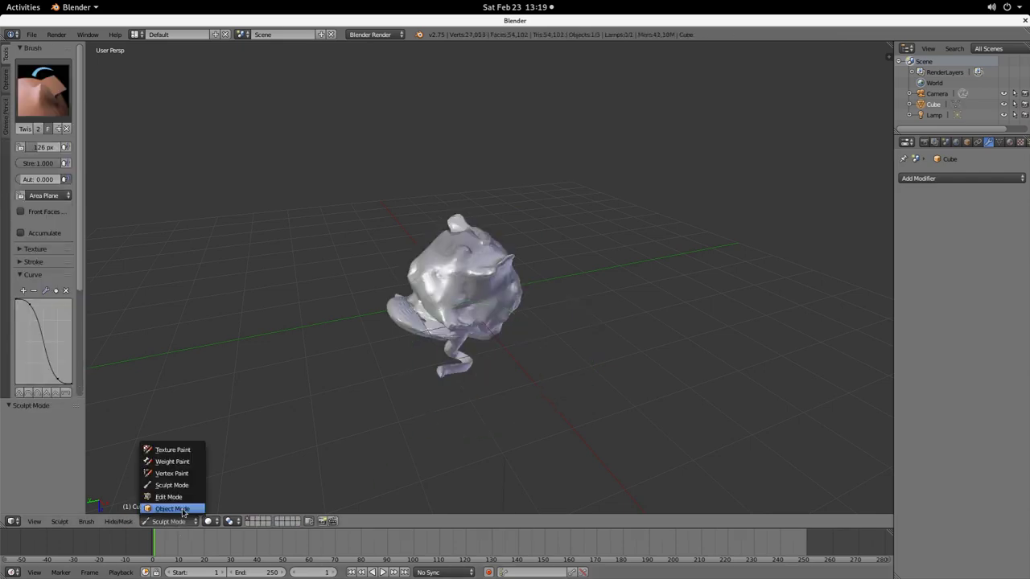
left_click(173, 510)
key("x")
left_click(226, 513)
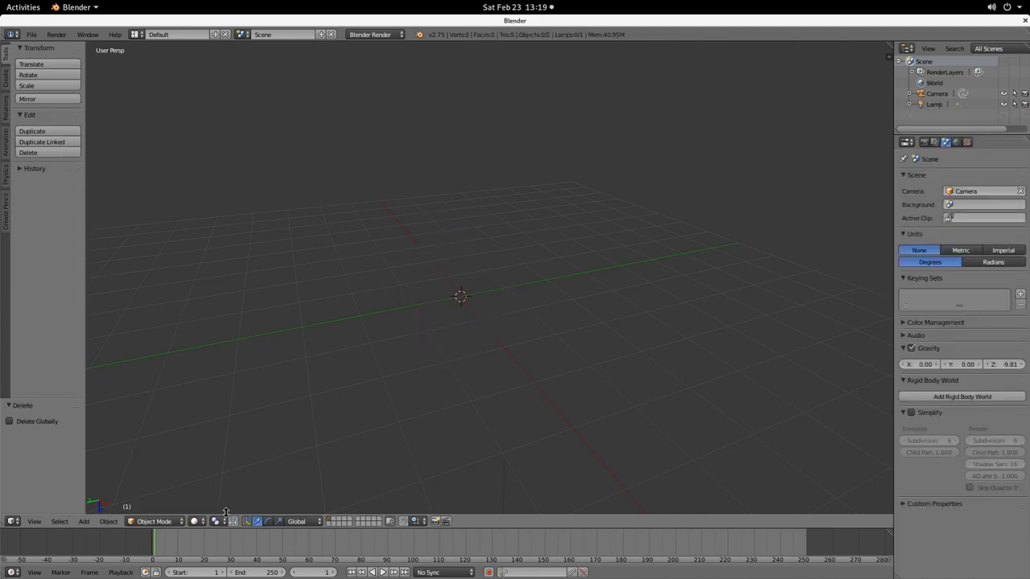
Step: Add a new cube at the scene's origin
key("space")
type("add cube")
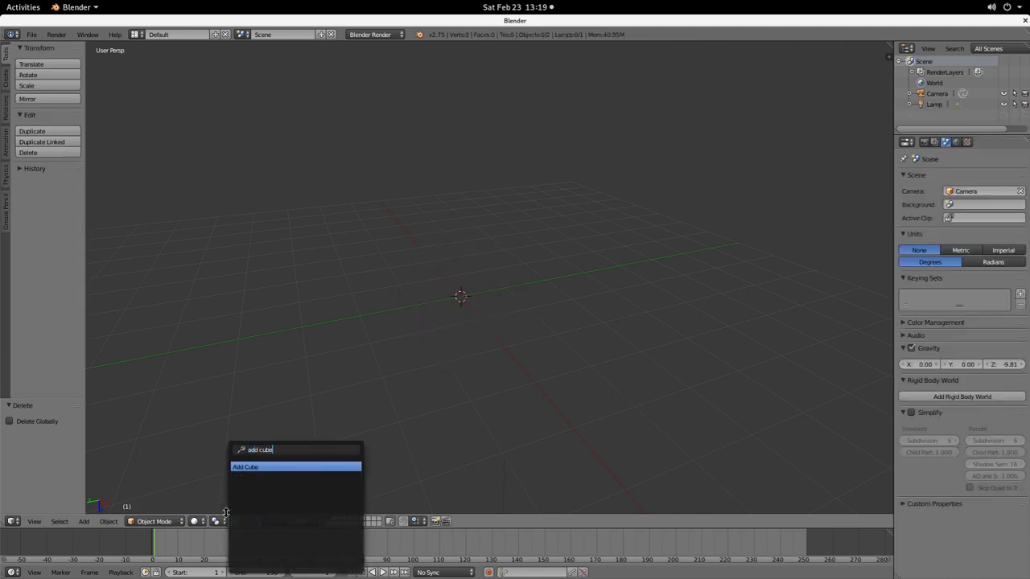
key("Return")
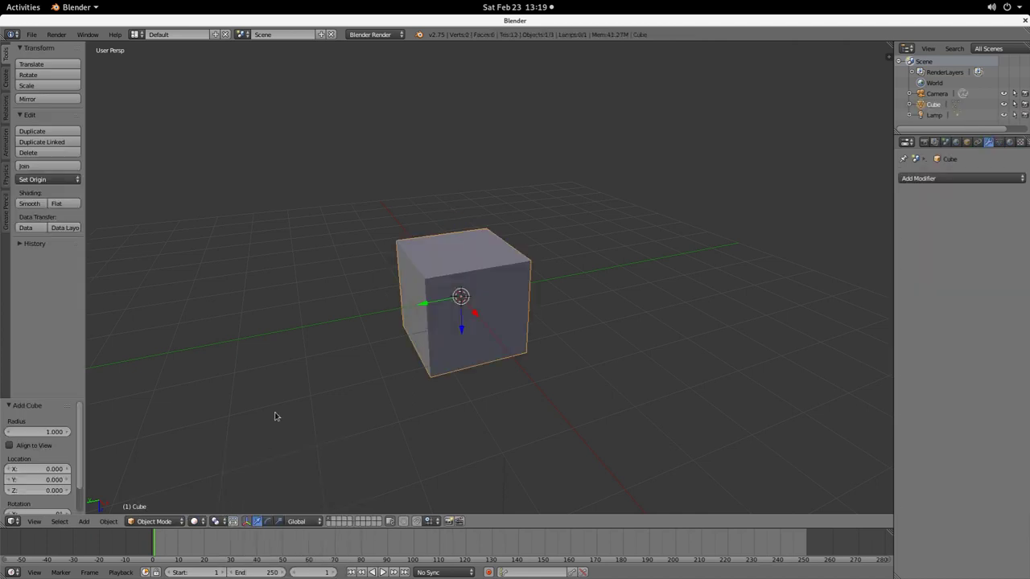
Step: Give the cube a Subdivision Surface modifier with view level 2 and apply it
left_click(961, 178)
left_click(851, 356)
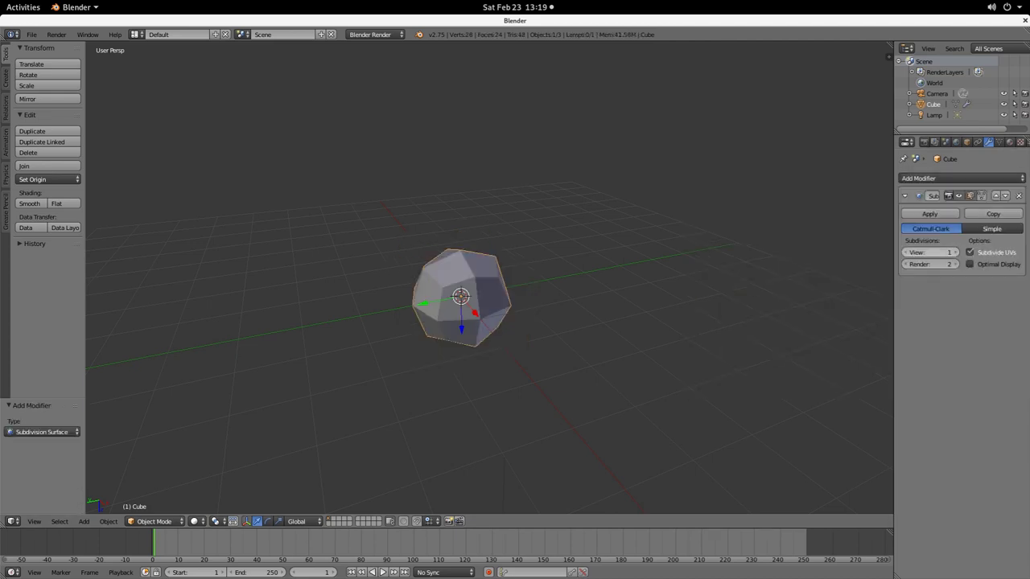
left_click(956, 252)
left_click(947, 215)
Step: Put the subdivided sphere into Sculpt Mode and enable dynamic topology
scroll(406, 293, "up", 3)
scroll(407, 292, "up", 3)
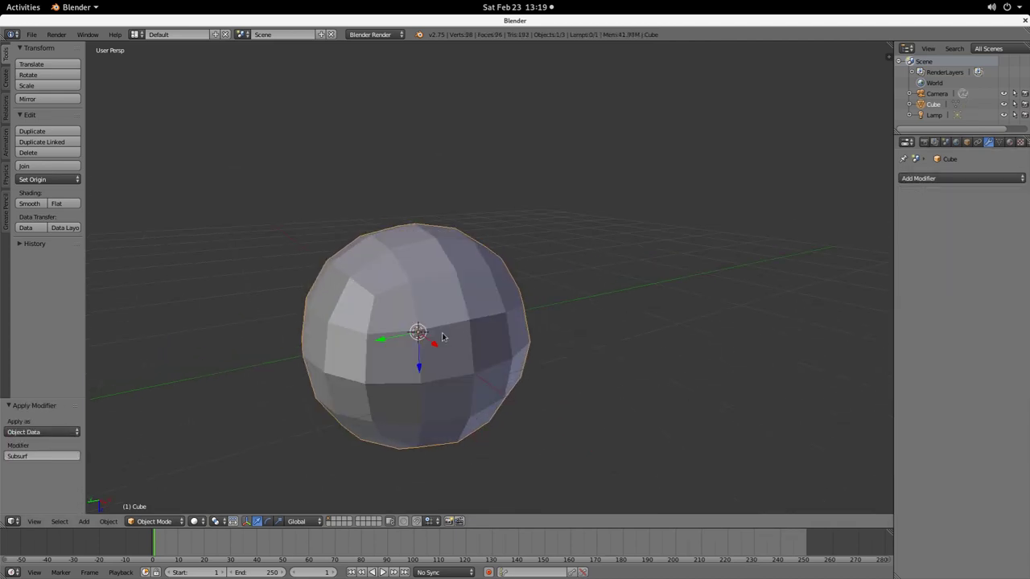
left_click(159, 522)
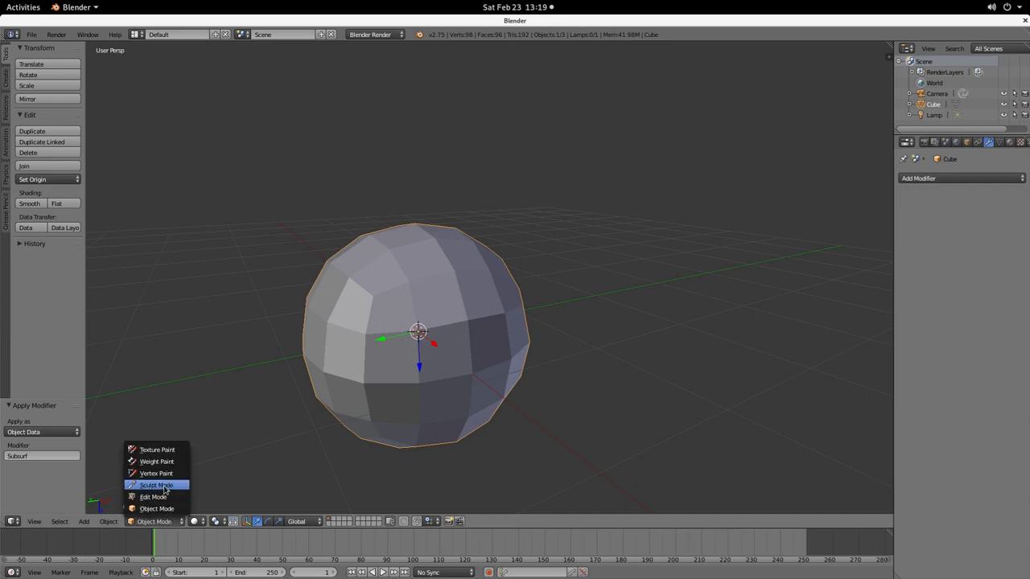
left_click(165, 487)
left_click_drag(75, 275, 77, 313)
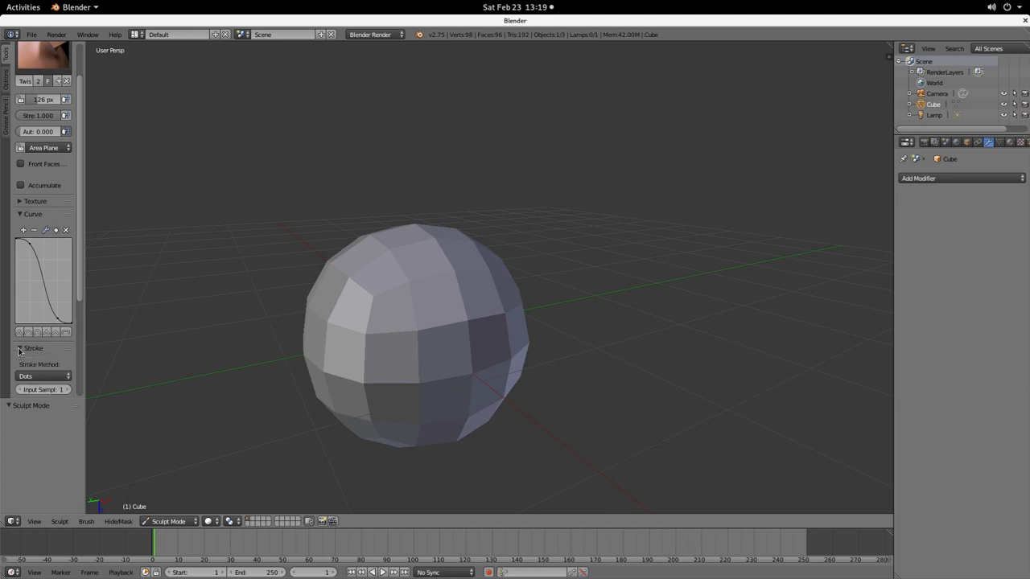
left_click(21, 361)
left_click(28, 378)
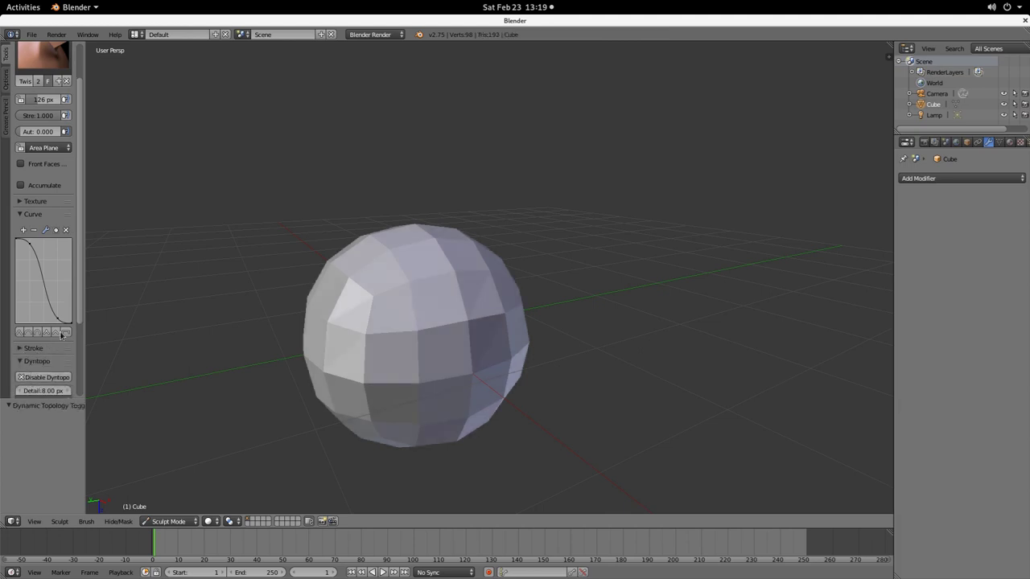
Step: Look through the brush settings and examine the brush's texture options
left_click_drag(79, 316, 80, 271)
scroll(457, 393, "down", 2)
scroll(334, 364, "up", 2)
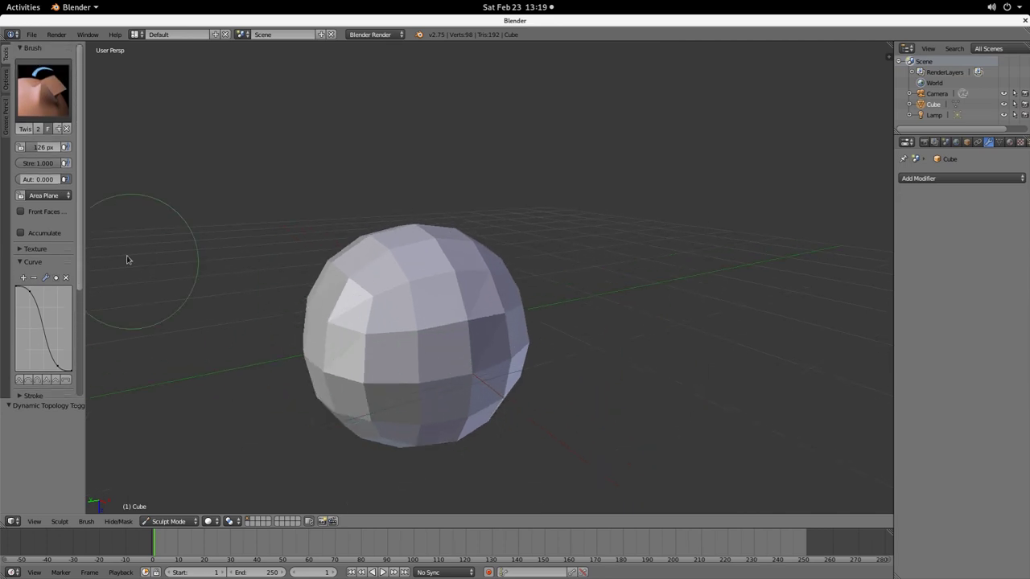
scroll(44, 265, "down", 2)
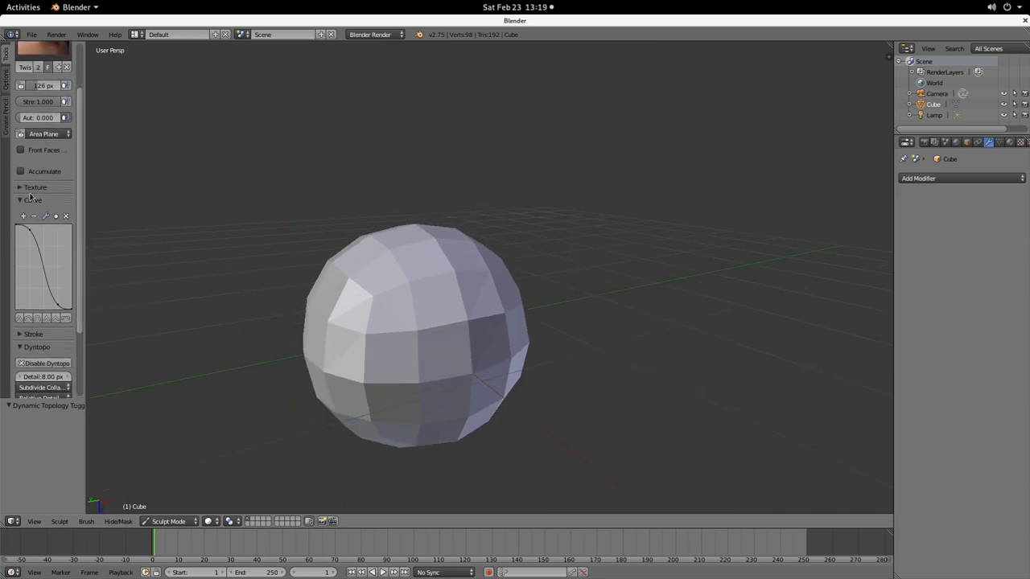
left_click(32, 187)
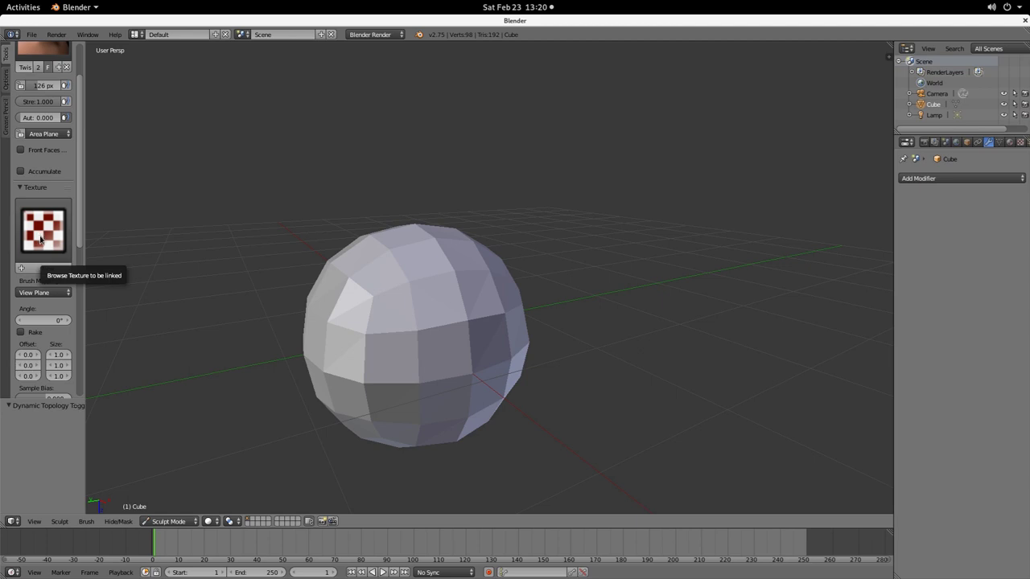
left_click(28, 186)
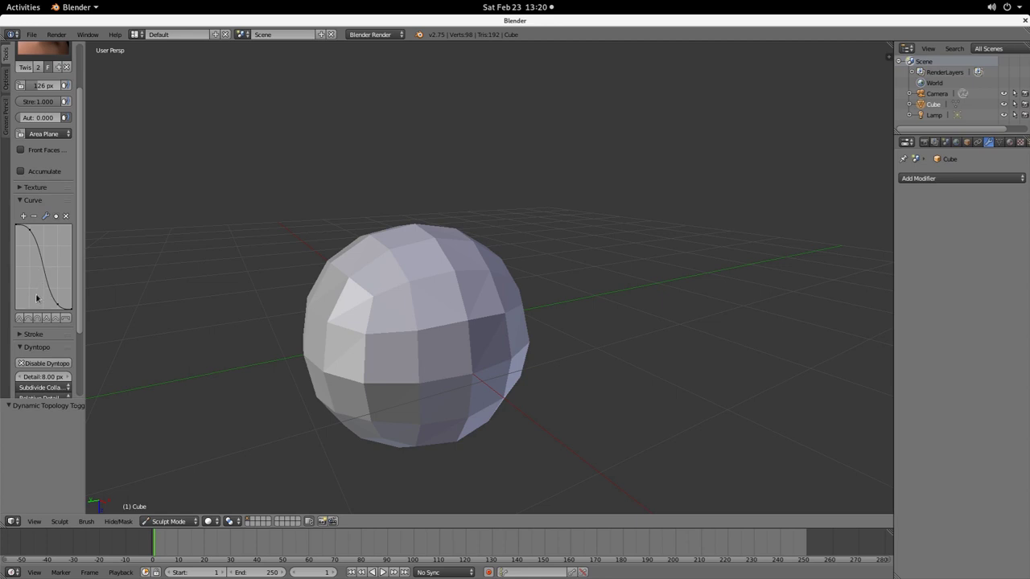
Step: Widen the tool shelf to show the brush's settings and falloff curve in full
mouse_move(291, 388)
middle_mouse_down()
mouse_move(395, 349)
mouse_move(308, 322)
middle_mouse_up()
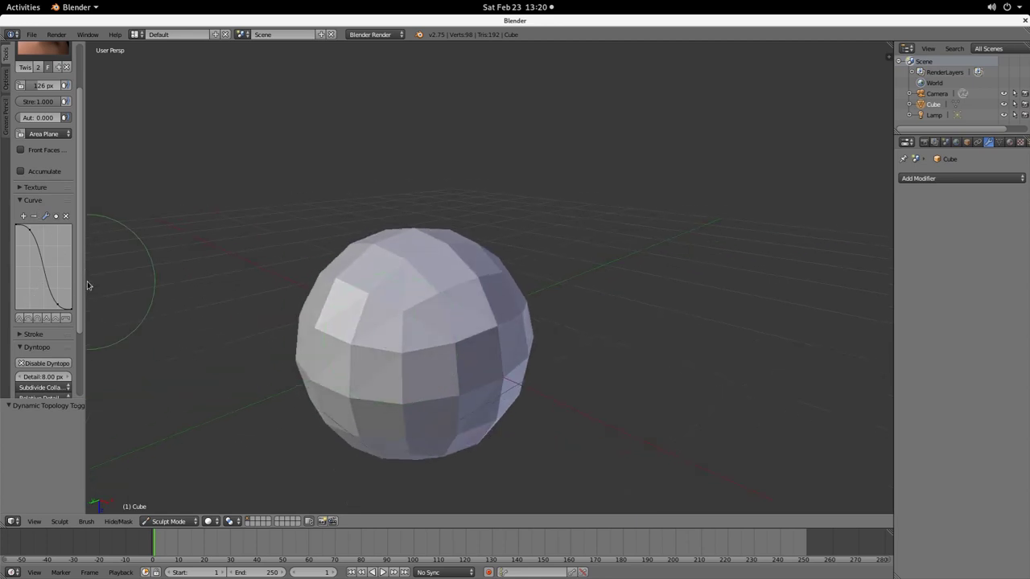
left_click_drag(85, 283, 177, 281)
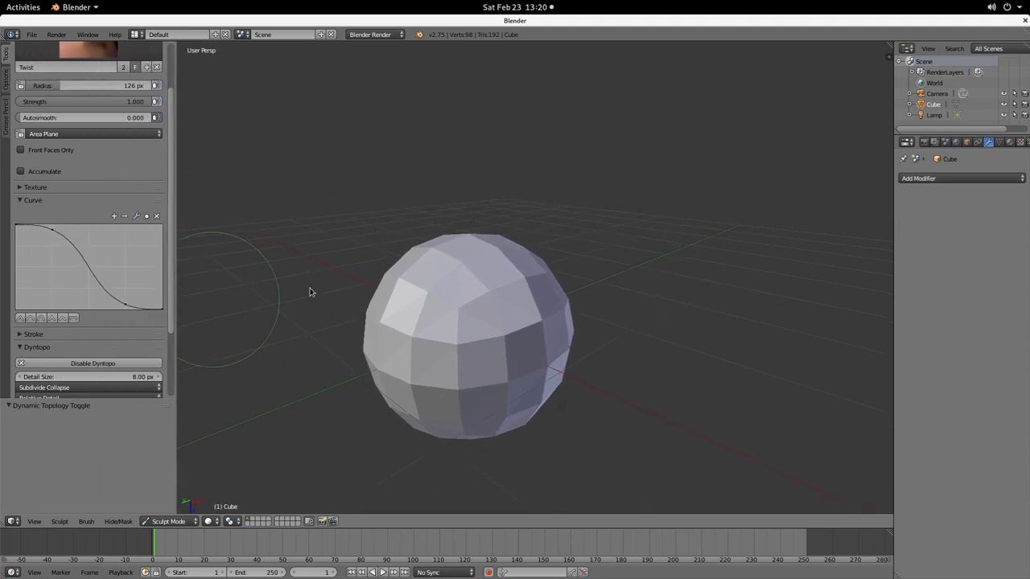
scroll(394, 382, "up", 3)
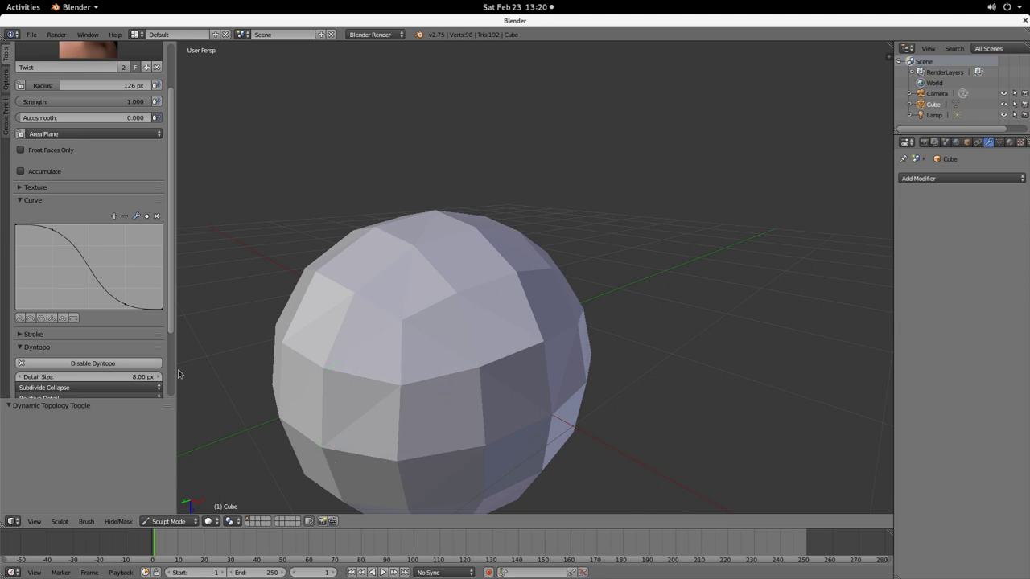
Step: Switch to the Clay Strips brush and build up a broad diagonal strip across the sphere's front
left_click(111, 51)
left_click(110, 87)
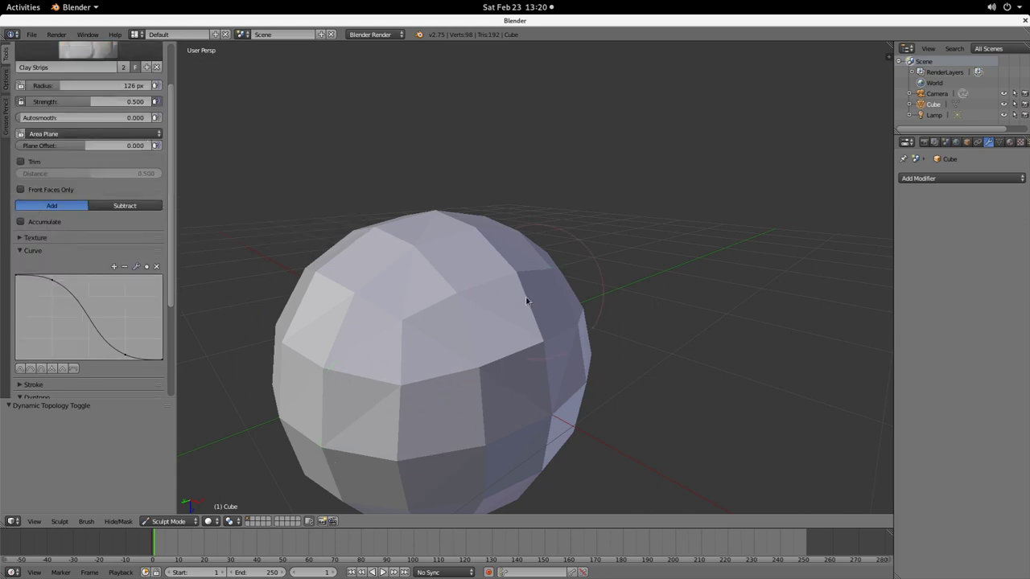
mouse_move(526, 297)
left_mouse_down()
mouse_move(429, 363)
mouse_move(472, 301)
mouse_move(379, 457)
left_mouse_up()
key("ctrl+z")
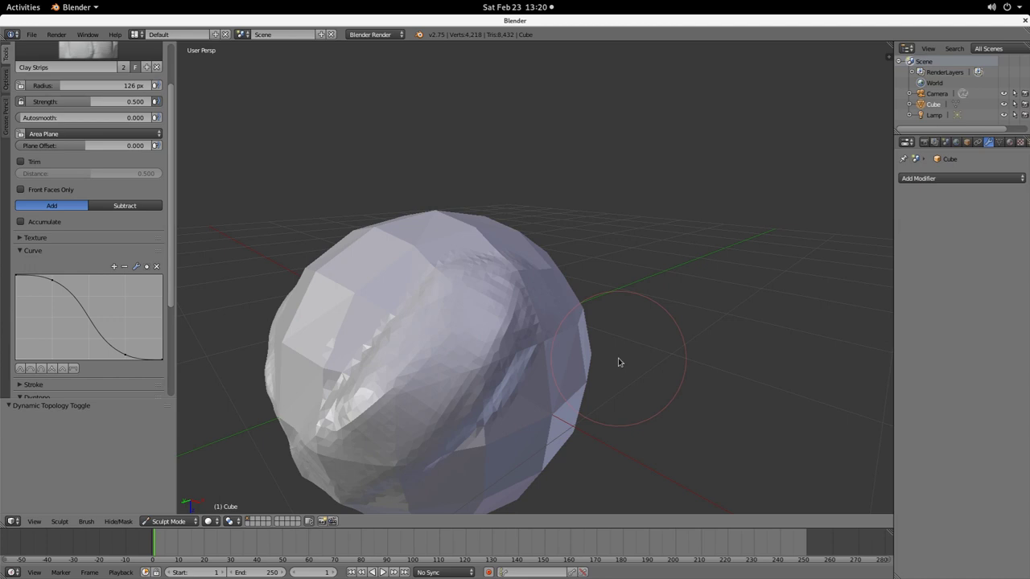
Step: Preview the Clay Strips brush's smooth falloff beside the sphere and over its surface, keeping the current radius
left_click_drag(619, 363, 551, 358)
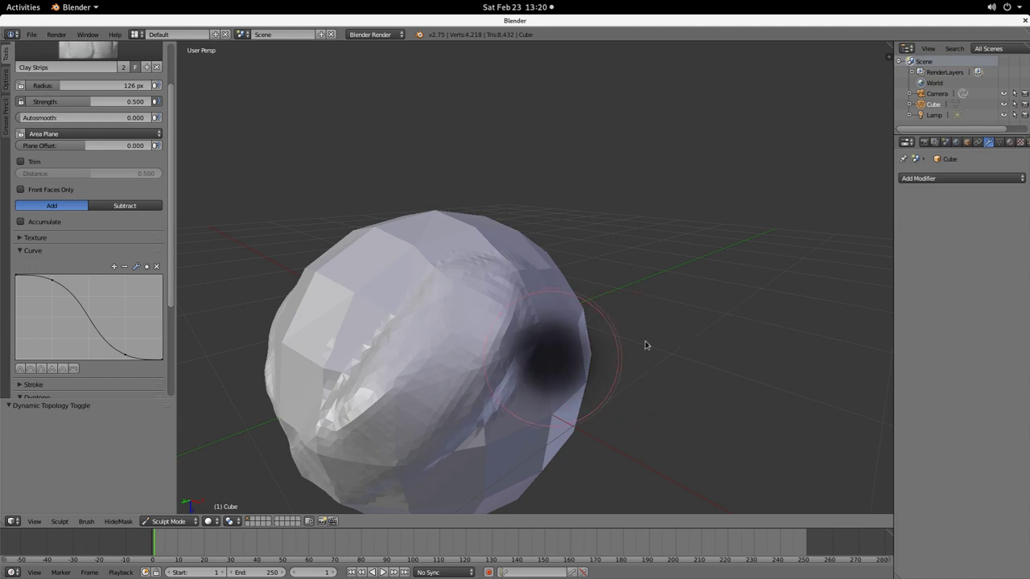
key("ctrl+z")
key("f")
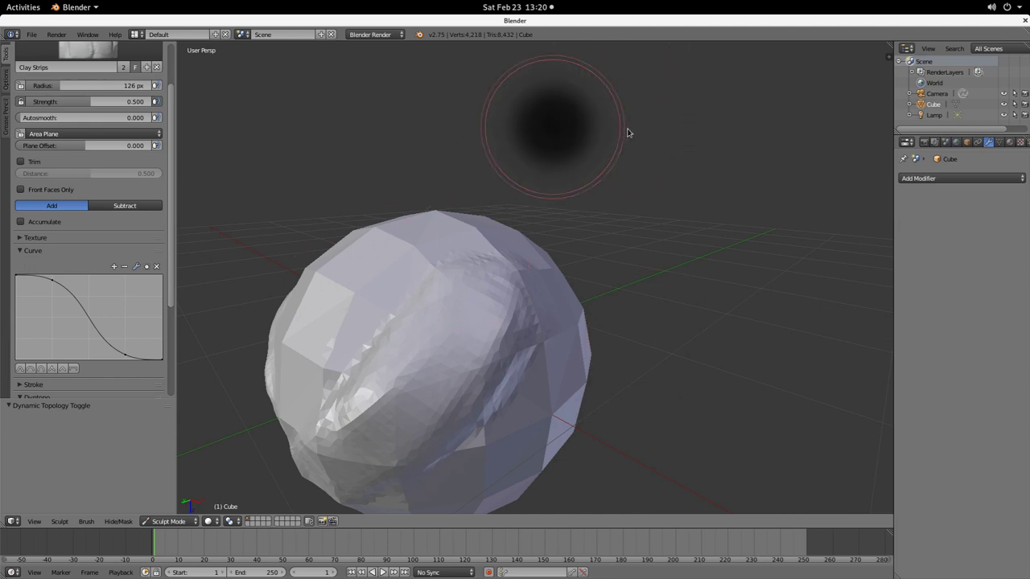
left_click(628, 132)
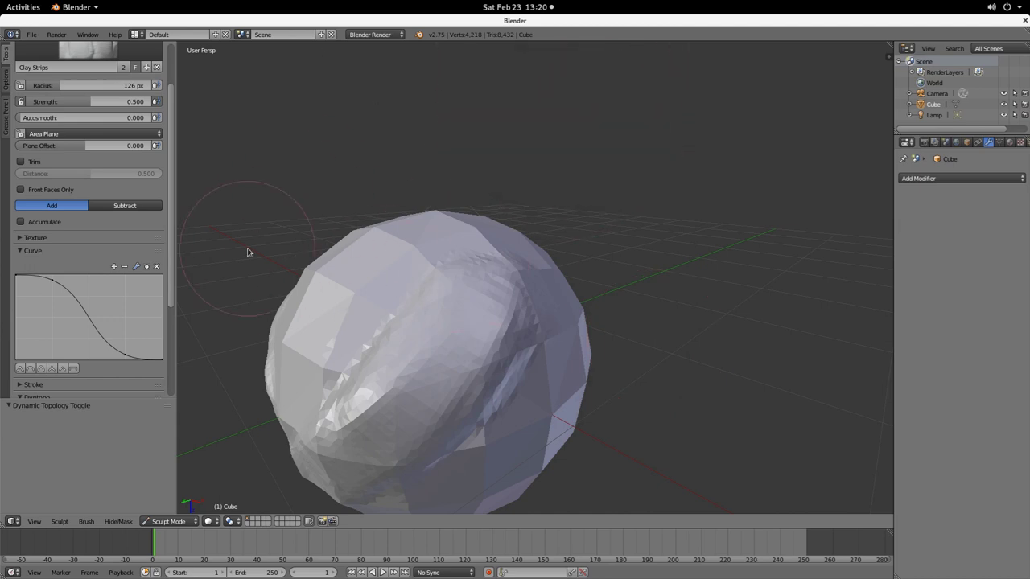
mouse_move(246, 250)
middle_mouse_down()
mouse_move(362, 317)
mouse_move(379, 309)
middle_mouse_up()
scroll(442, 365, "down", 3)
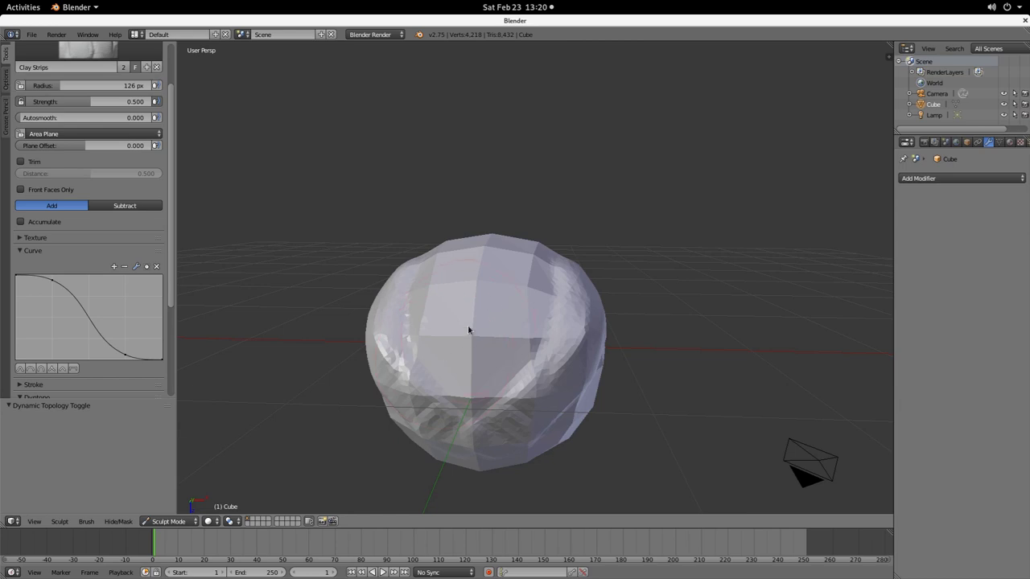
key("f")
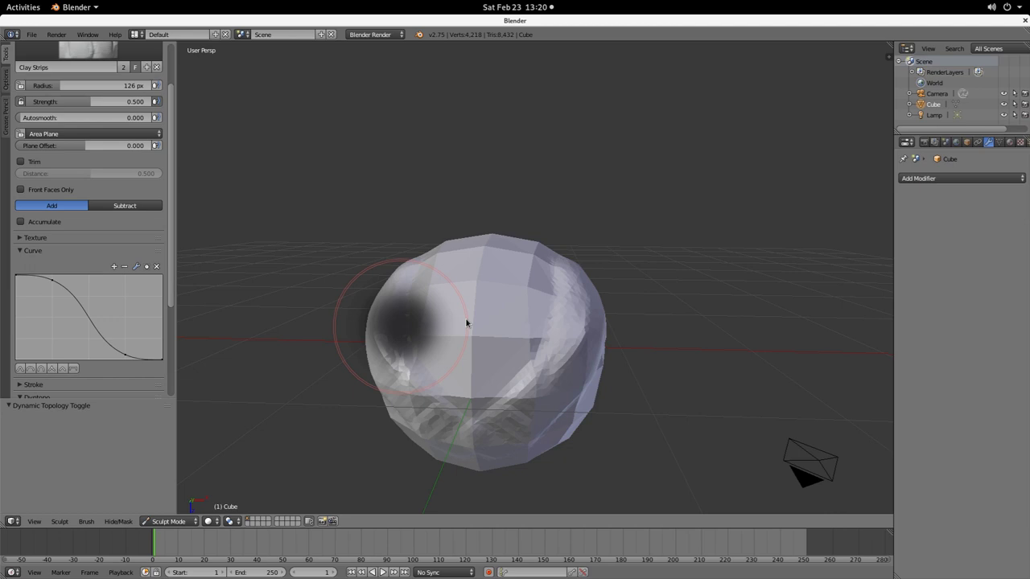
Step: Try the constant falloff preset for the brush curve and preview its shading over the sphere
left_click(73, 368)
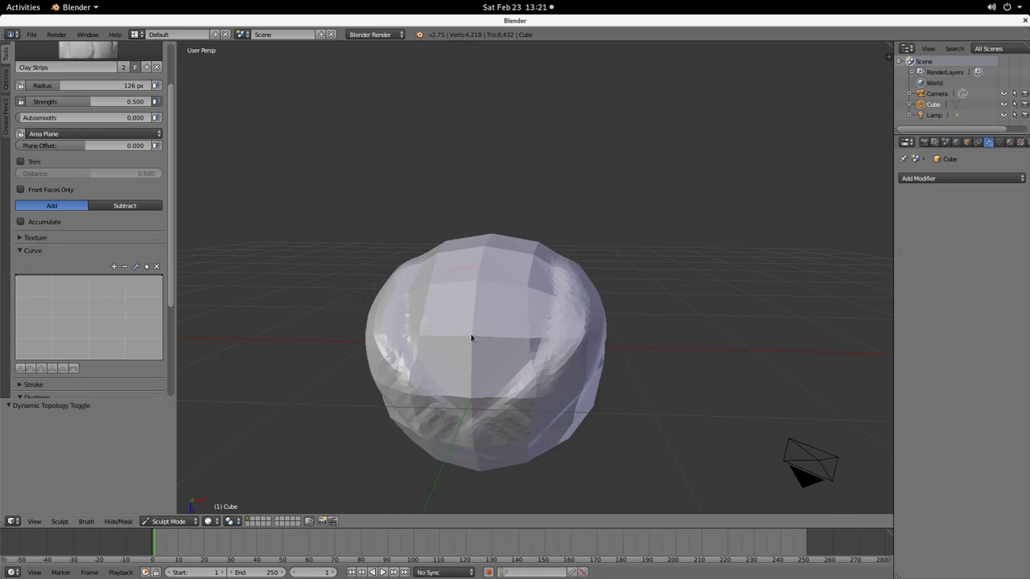
key("f")
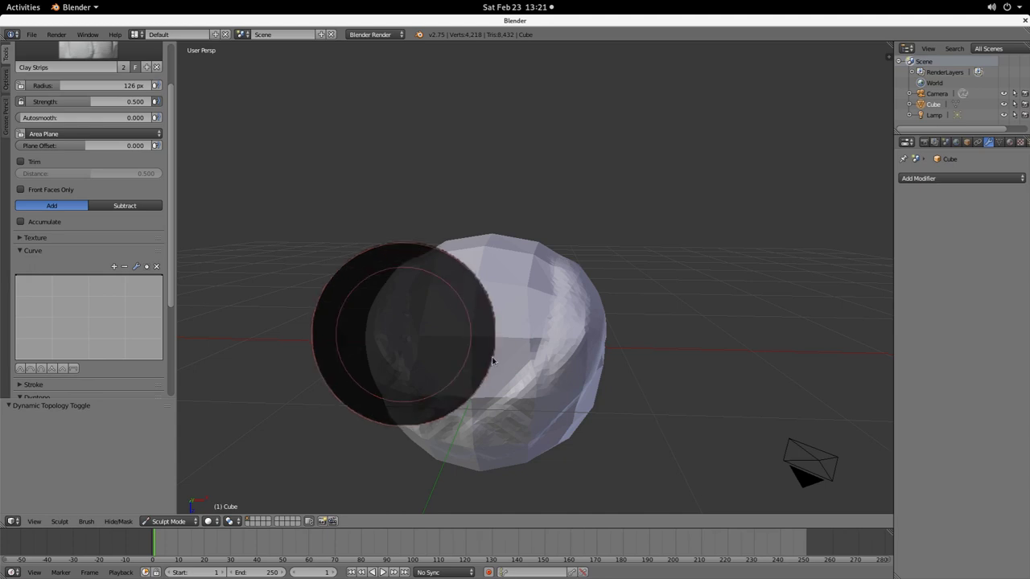
key("Escape")
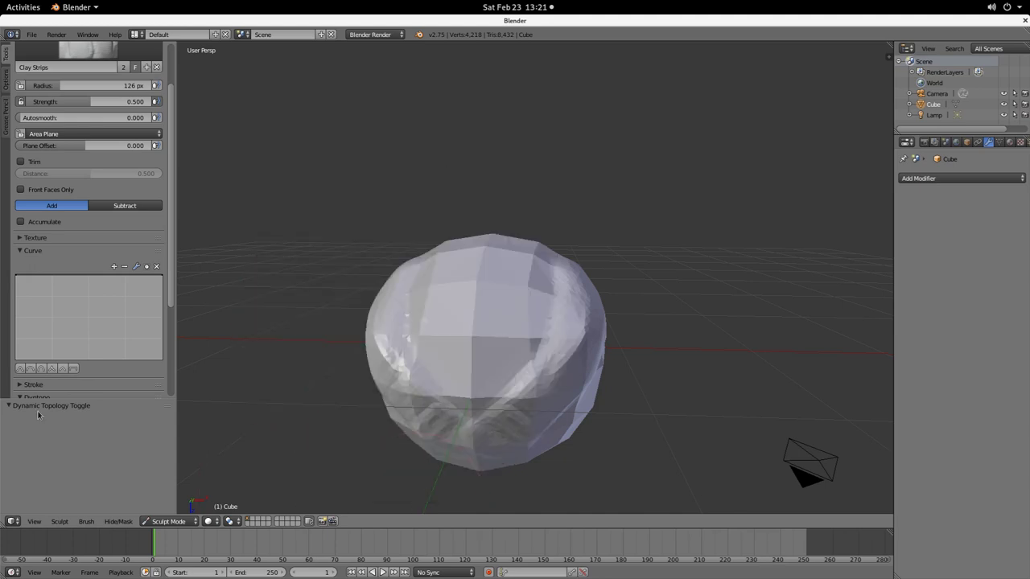
Step: Try the sharp falloff preset, preview it over the sphere, and restore the smooth falloff curve
left_click(53, 368)
key("f")
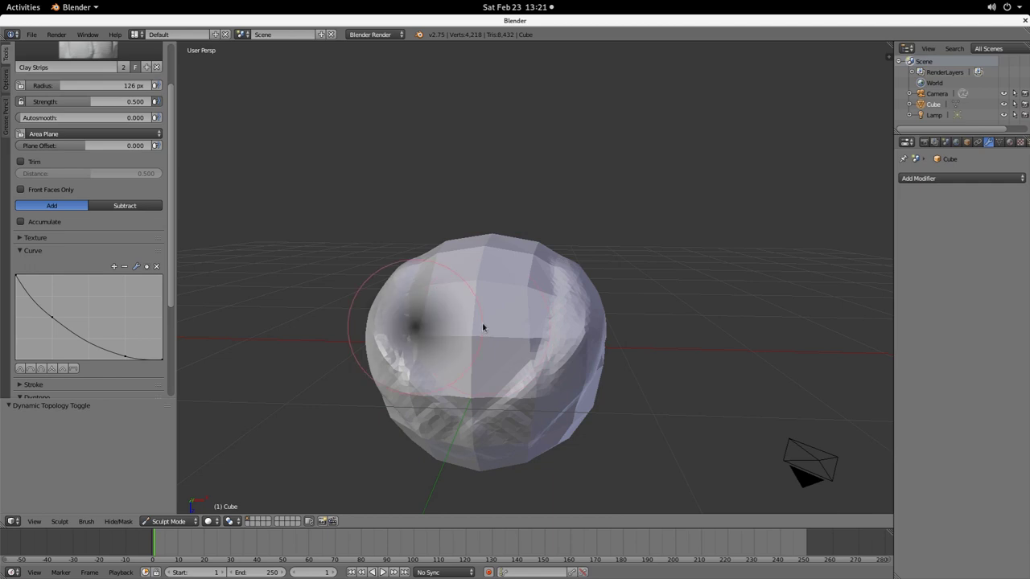
key("Escape")
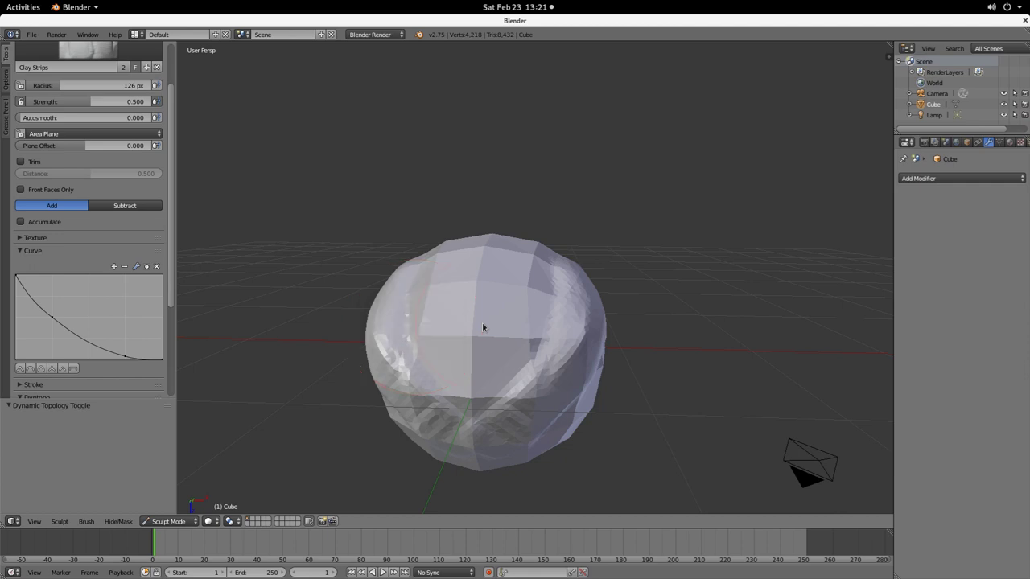
left_click(19, 369)
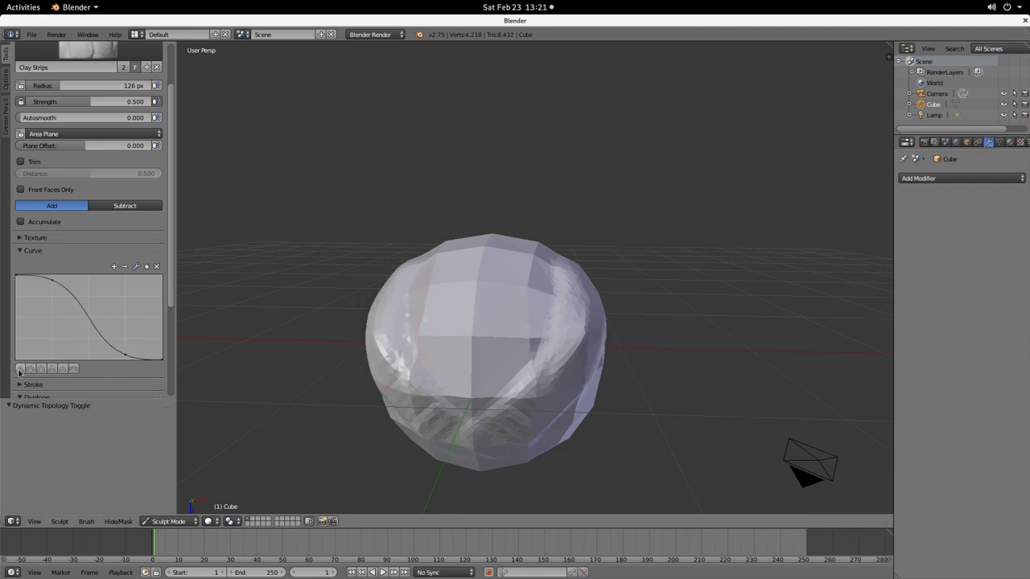
Step: Expand the Symmetry / Lock settings and undo the last Clay Strips strokes on the sphere
scroll(170, 276, "down", 4)
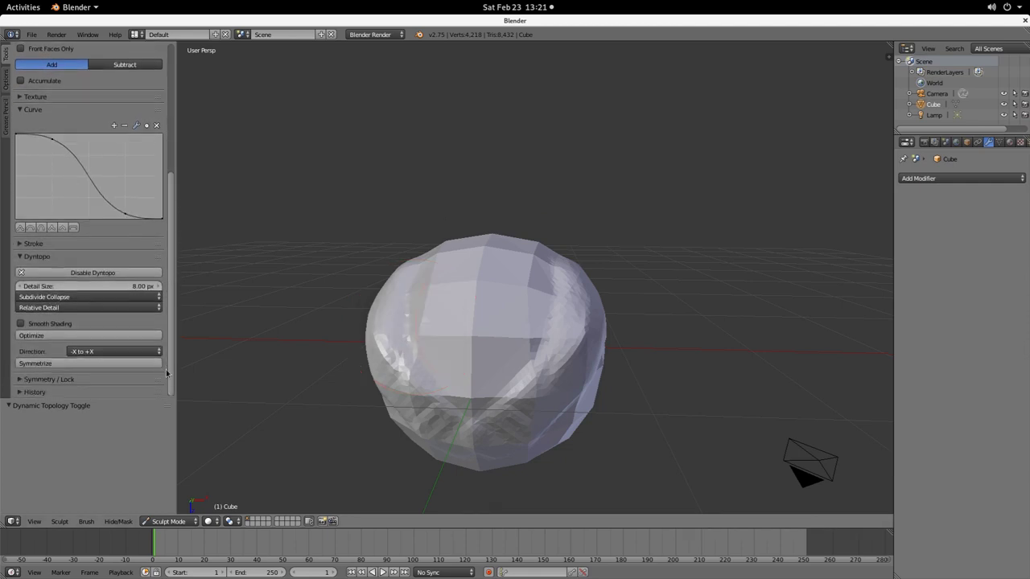
left_click(25, 383)
scroll(171, 296, "down", 3)
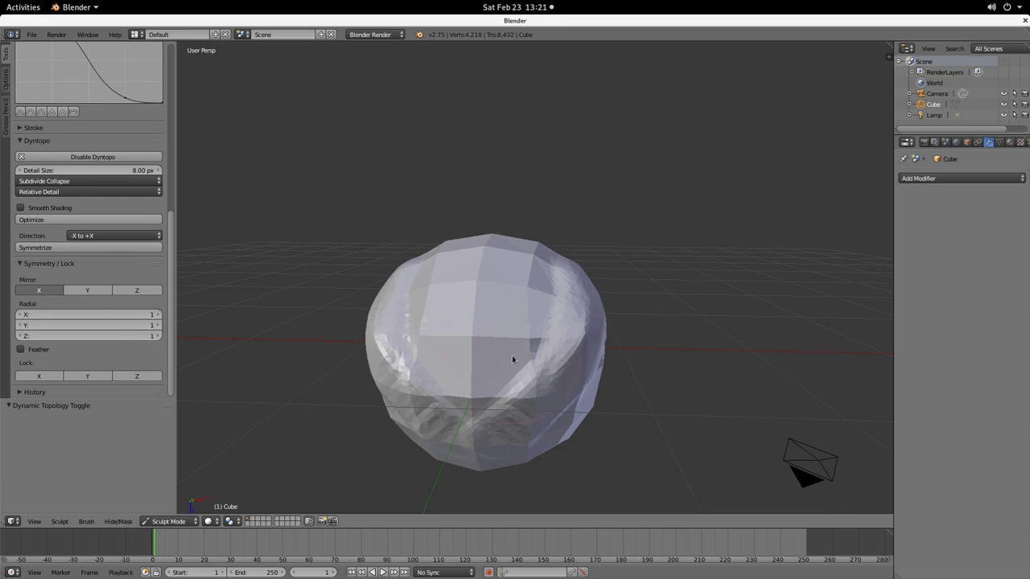
mouse_move(512, 359)
middle_mouse_down()
mouse_move(483, 354)
mouse_move(595, 356)
mouse_move(533, 344)
mouse_move(491, 361)
mouse_move(507, 340)
mouse_move(583, 351)
mouse_move(554, 341)
mouse_move(501, 347)
middle_mouse_up()
key("ctrl+z")
key("ctrl+z")
key("ctrl+z")
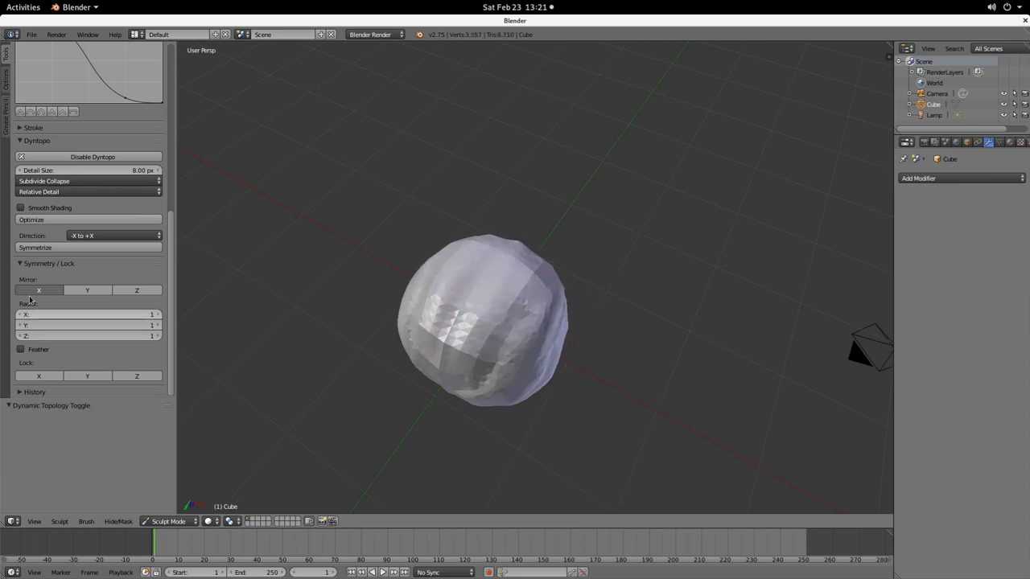
Step: Switch sculpt mirroring from X to Y and Z, and sculpt strokes across several sides of the sphere
mouse_move(497, 319)
left_mouse_down()
mouse_move(550, 338)
mouse_move(533, 326)
left_mouse_up()
left_click(89, 290)
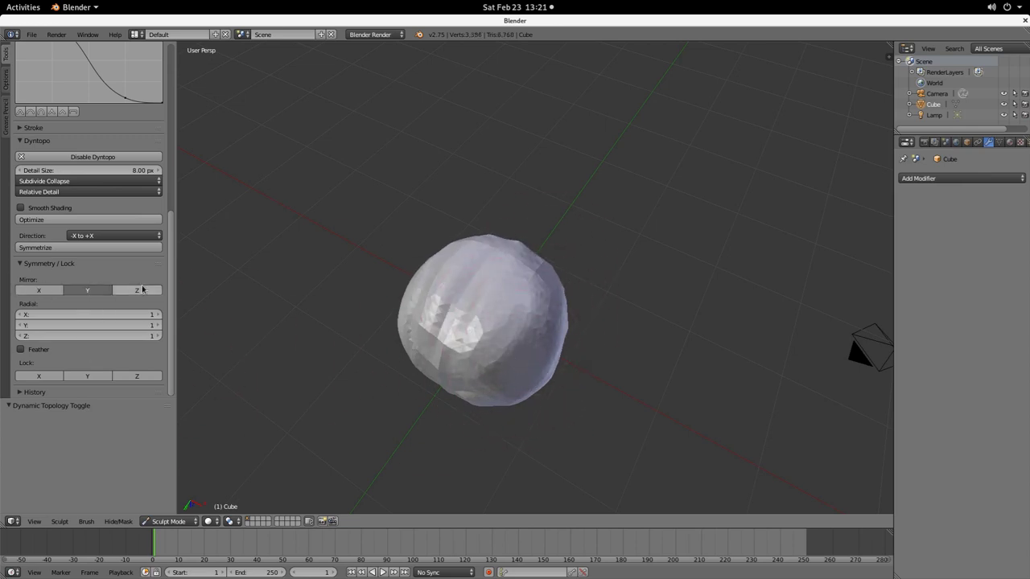
mouse_move(555, 338)
left_mouse_down()
mouse_move(492, 393)
mouse_move(506, 377)
left_mouse_up()
middle_click_drag(506, 377, 410, 266)
mouse_move(409, 267)
left_mouse_down()
mouse_move(447, 271)
mouse_move(416, 276)
mouse_move(398, 326)
left_mouse_up()
scroll(425, 314, "up", 3)
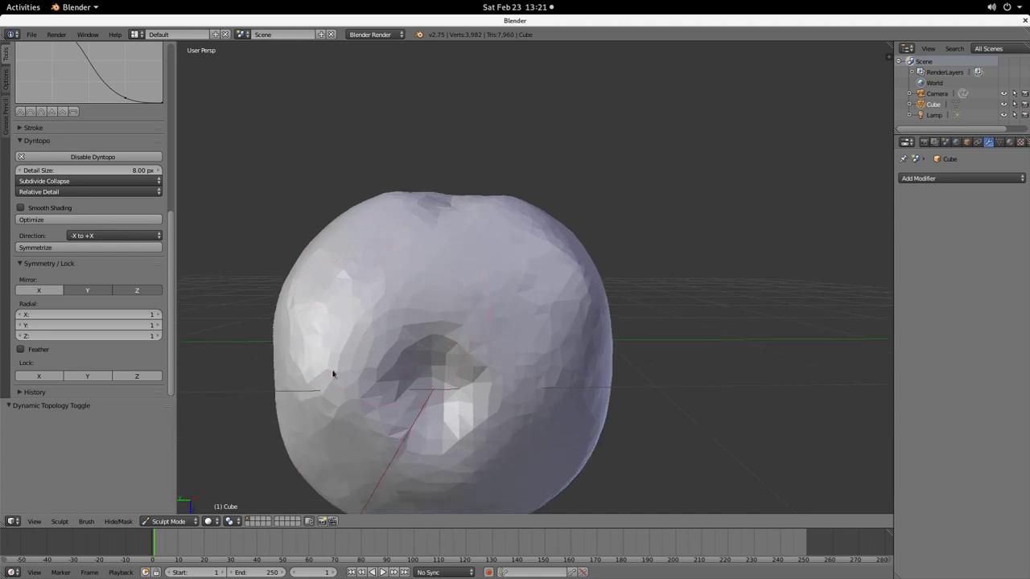
mouse_move(336, 375)
left_mouse_down()
mouse_move(325, 340)
mouse_move(437, 246)
mouse_move(333, 305)
left_mouse_up()
middle_click_drag(334, 306, 411, 326)
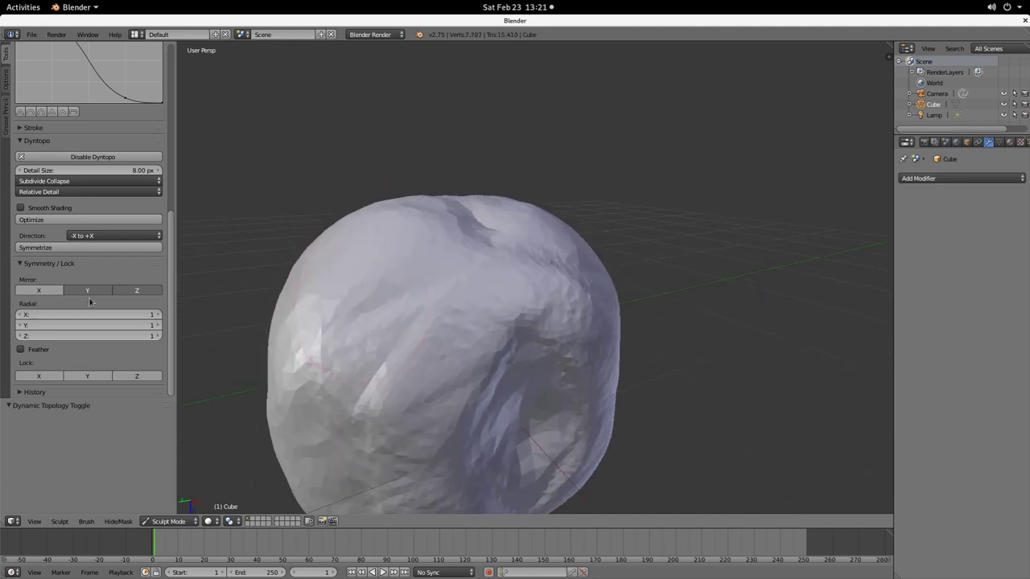
Step: Turn off Y and Z mirroring and sculpt a broad diagonal ridge above the hollow in the mesh
left_click(97, 294)
left_click(140, 294)
scroll(416, 294, "down", 3)
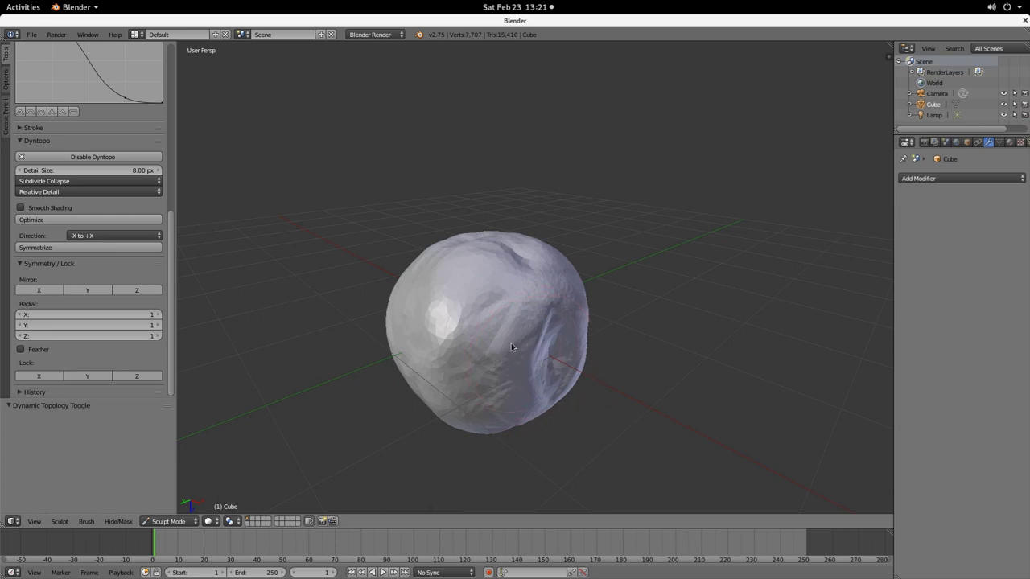
middle_click_drag(511, 347, 462, 321)
scroll(447, 313, "up", 3)
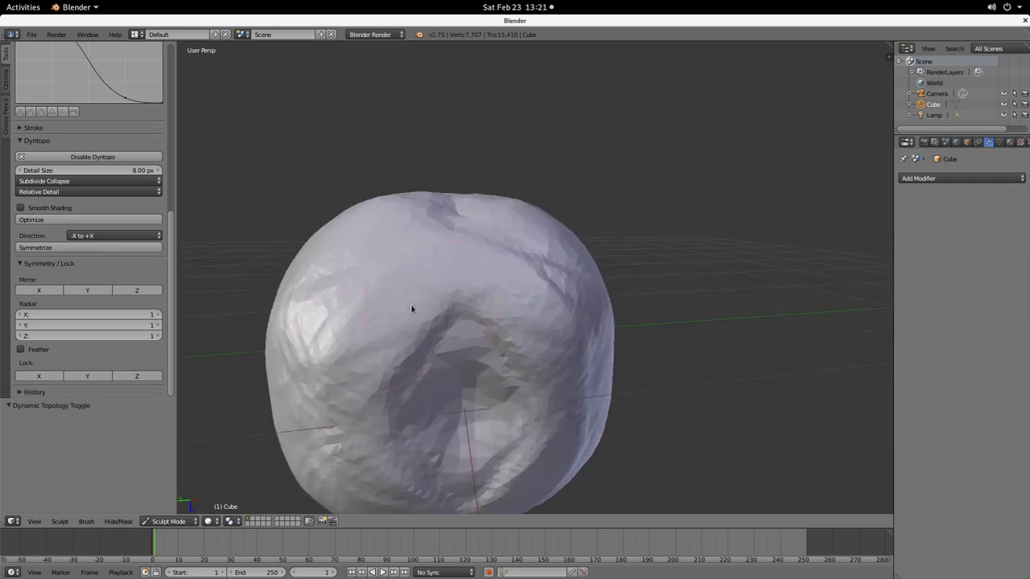
mouse_move(411, 309)
left_mouse_down()
mouse_move(344, 338)
mouse_move(387, 319)
mouse_move(334, 304)
mouse_move(308, 338)
mouse_move(425, 281)
mouse_move(292, 333)
mouse_move(391, 284)
mouse_move(386, 271)
mouse_move(308, 367)
left_mouse_up()
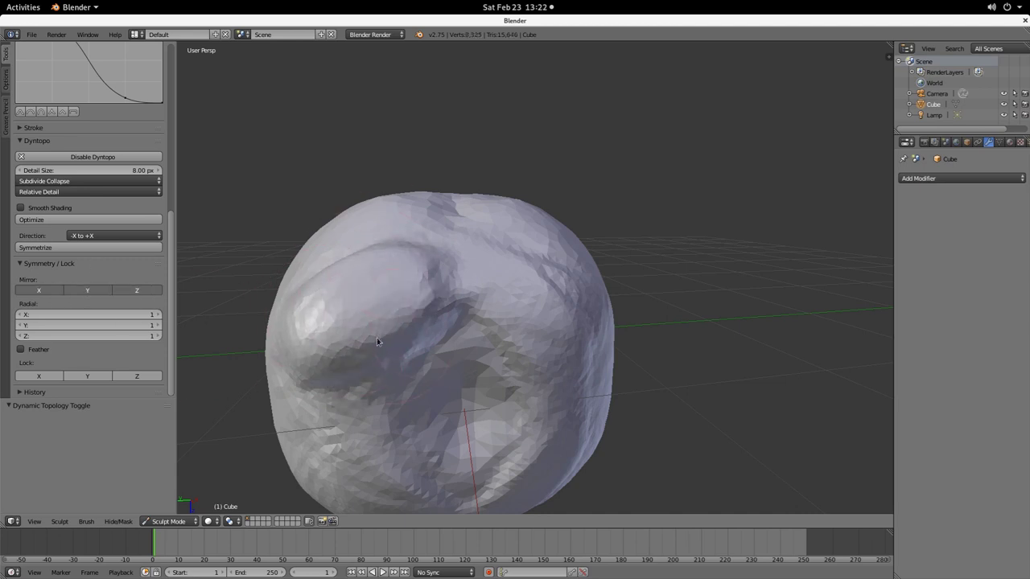
Step: Sculpt further Clay Strips strokes over the upper bulges on both sides of the hollow
scroll(376, 342, "up", 3)
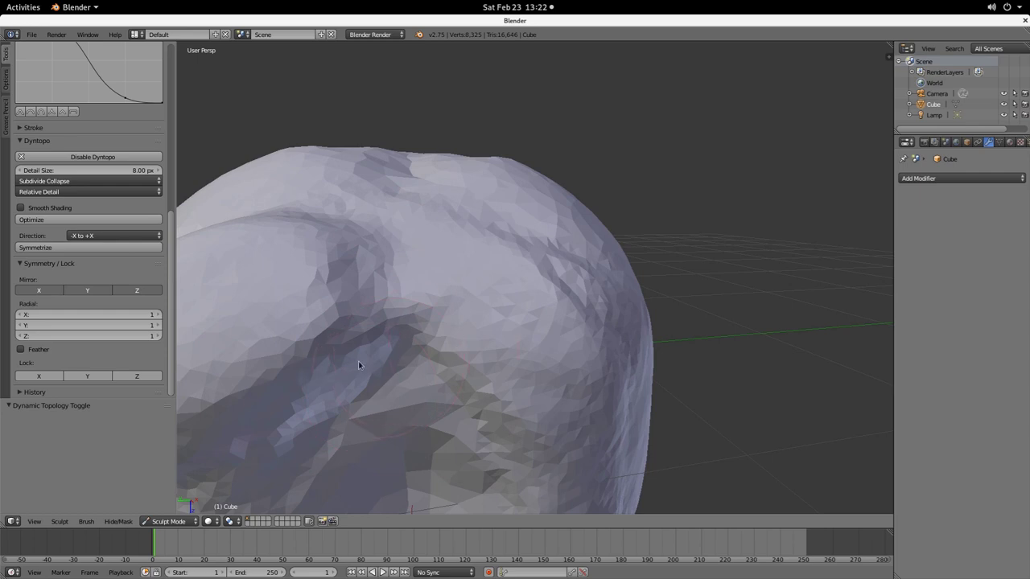
middle_click_drag(359, 365, 377, 293)
mouse_move(493, 259)
left_mouse_down()
mouse_move(503, 177)
mouse_move(537, 173)
mouse_move(368, 221)
mouse_move(373, 204)
mouse_move(467, 193)
left_mouse_up()
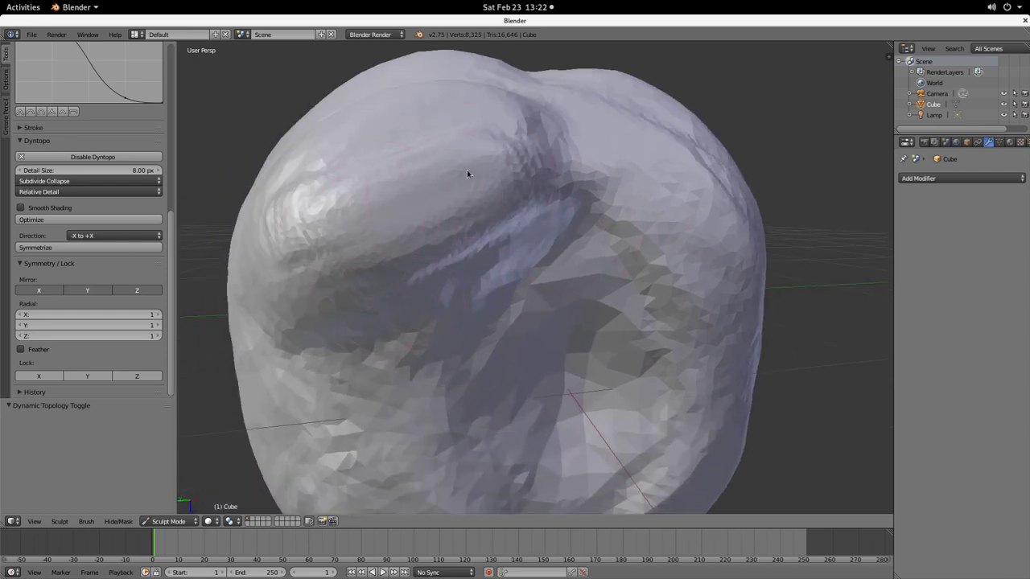
left_click_drag(390, 214, 441, 214)
mouse_move(663, 217)
left_mouse_down()
mouse_move(683, 253)
mouse_move(648, 212)
mouse_move(627, 239)
mouse_move(668, 233)
mouse_move(747, 246)
mouse_move(648, 153)
mouse_move(723, 235)
mouse_move(646, 218)
left_mouse_up()
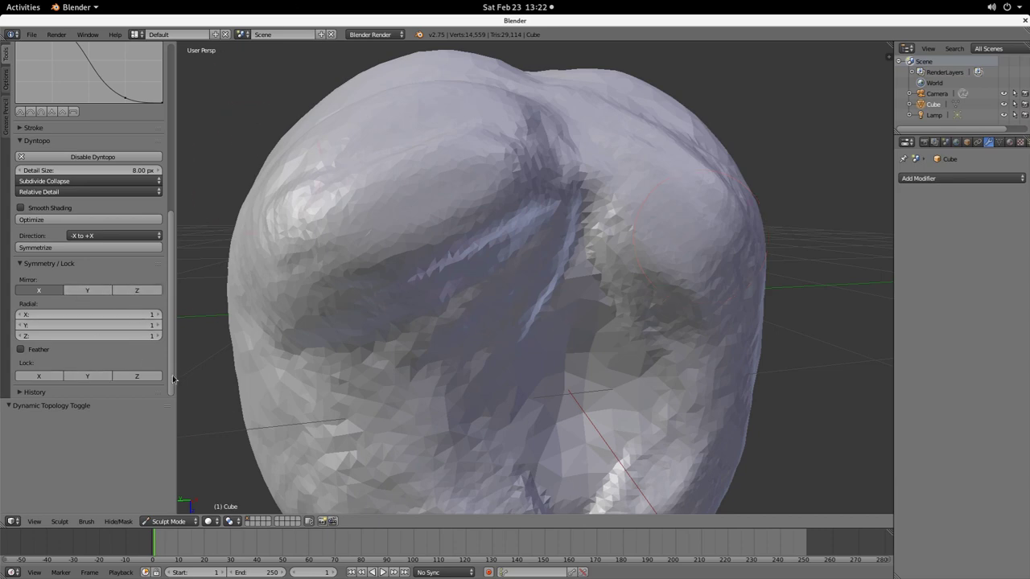
Step: Expand the History settings, examine the Undo History list, and dismiss it without choosing an entry
left_click(64, 394)
scroll(170, 362, "down", 2)
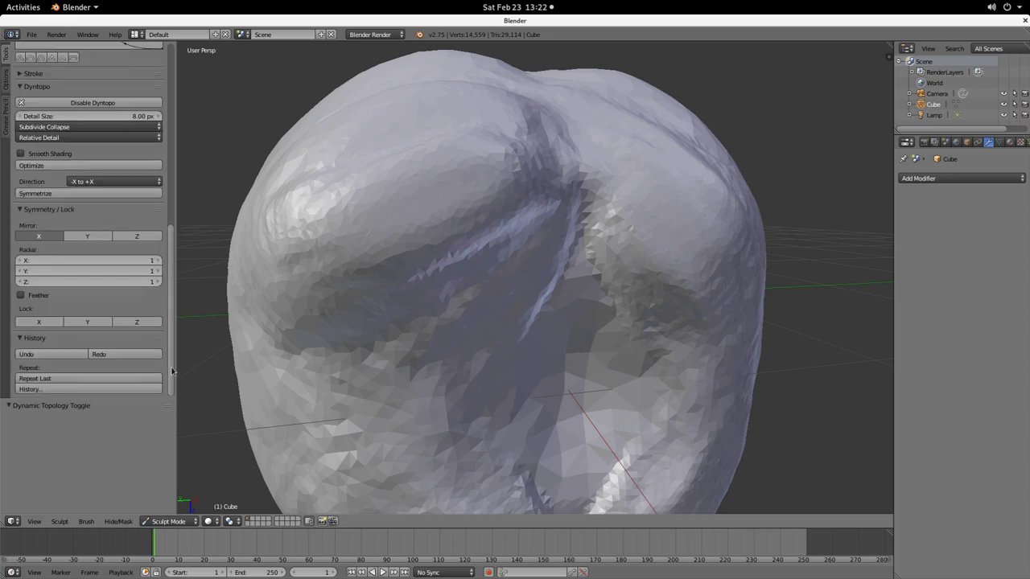
left_click(105, 389)
key("space")
type("und")
key("Return")
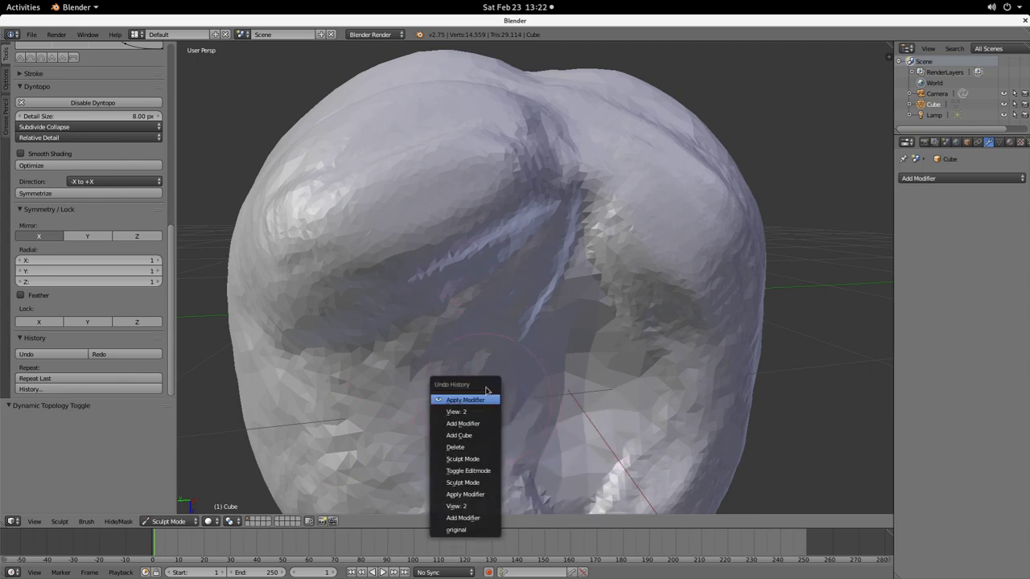
middle_click_drag(586, 305, 550, 315)
scroll(550, 315, "down", 6)
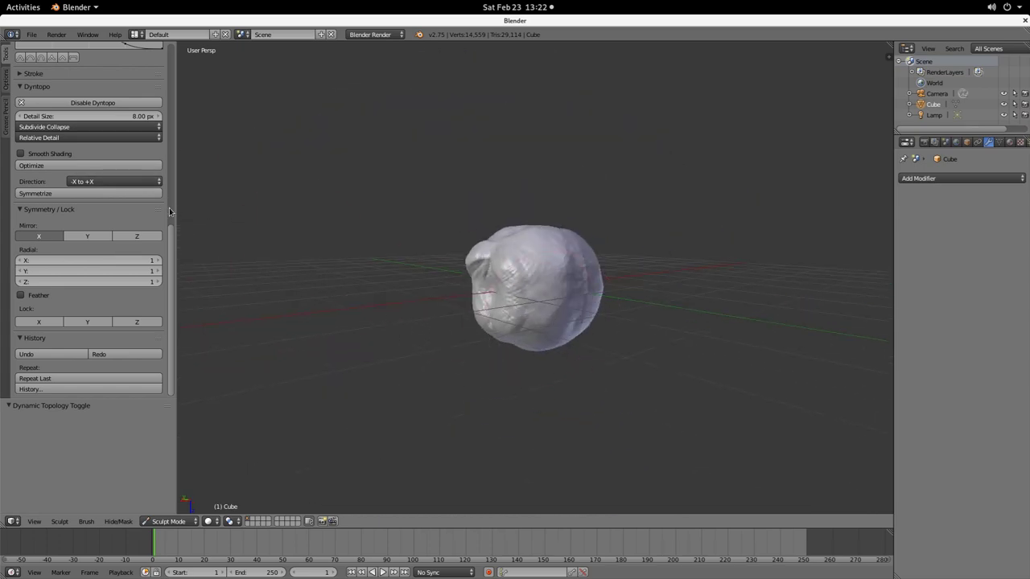
Step: Return the sculpted object to Object Mode and replace it with a new cube
scroll(172, 214, "up", 10)
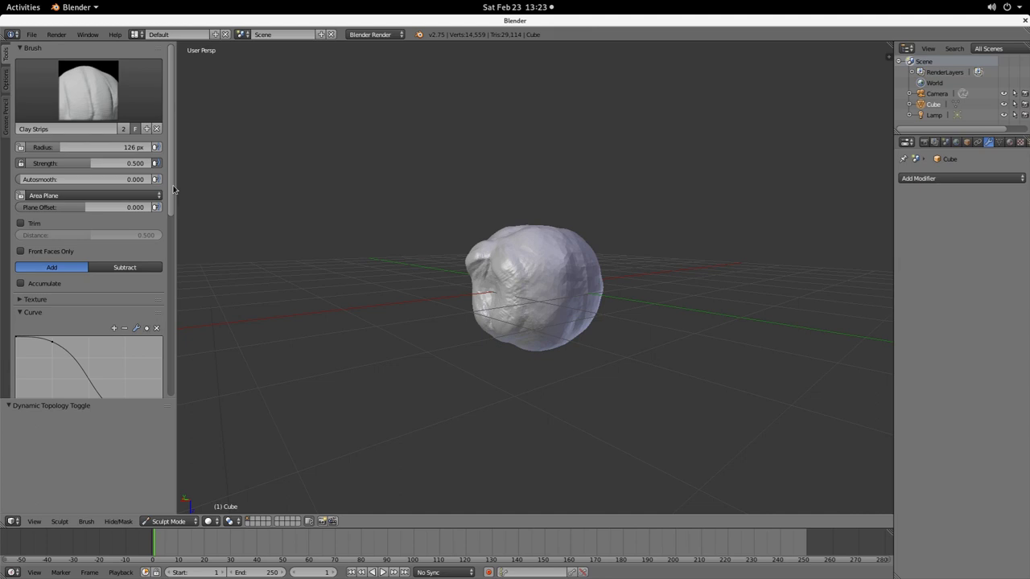
key("Tab")
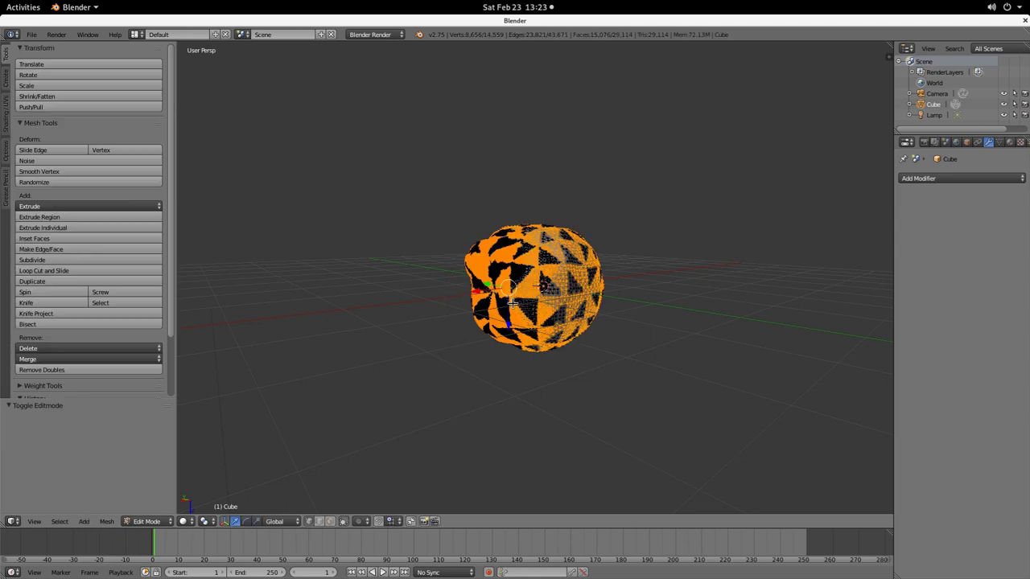
key("Tab")
left_click(171, 521)
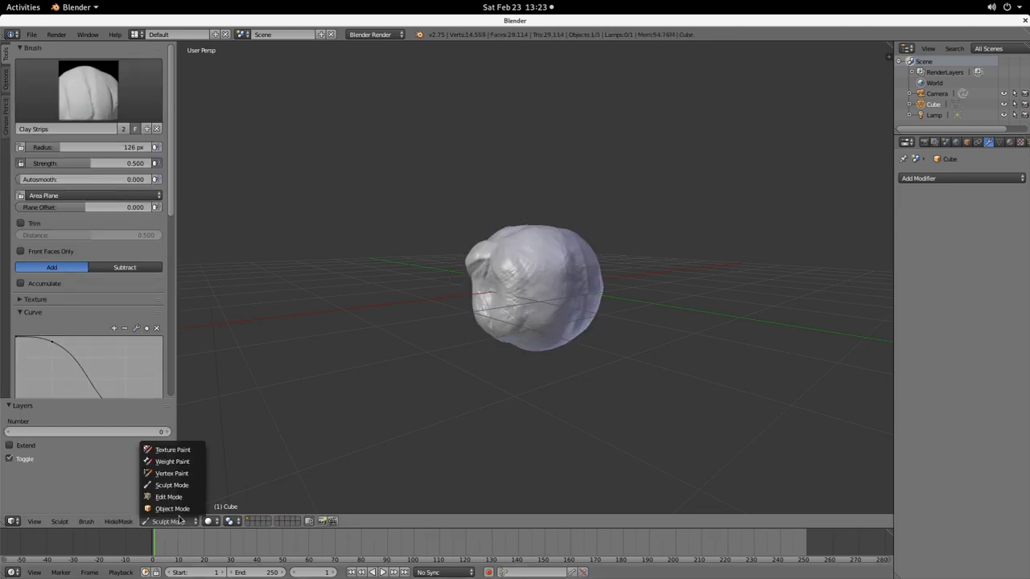
left_click(168, 505)
key("Tab")
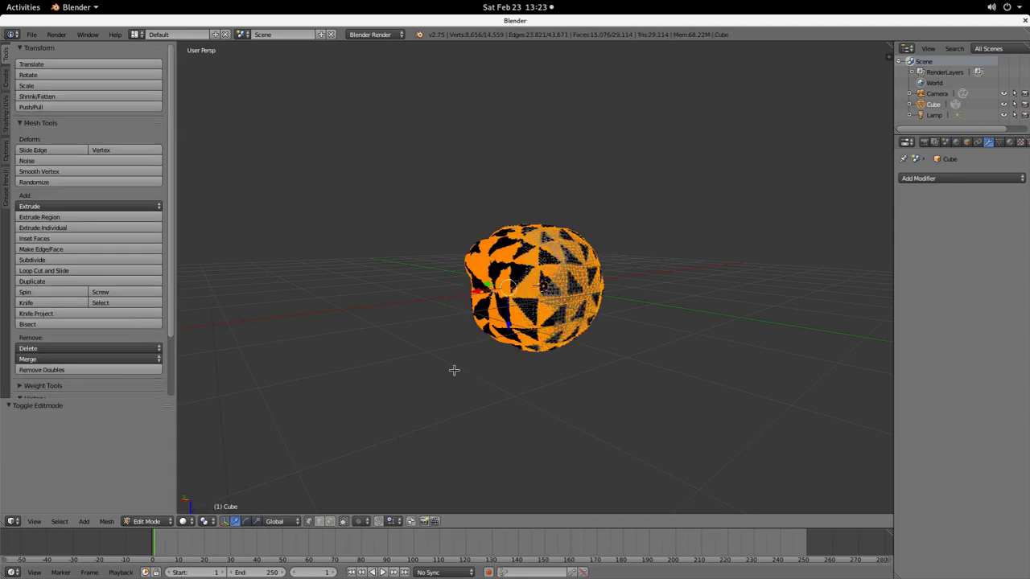
key("Tab")
Step: Give the new cube a level 2 Subdivision Surface modifier, try applying it, and leave the modifier unapplied
key("ctrl+2")
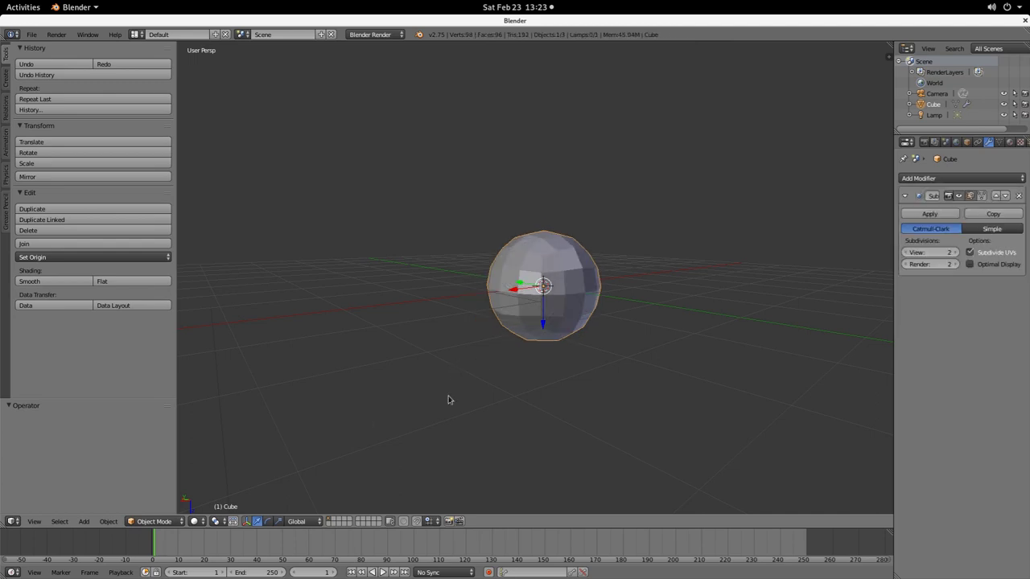
left_click(929, 213)
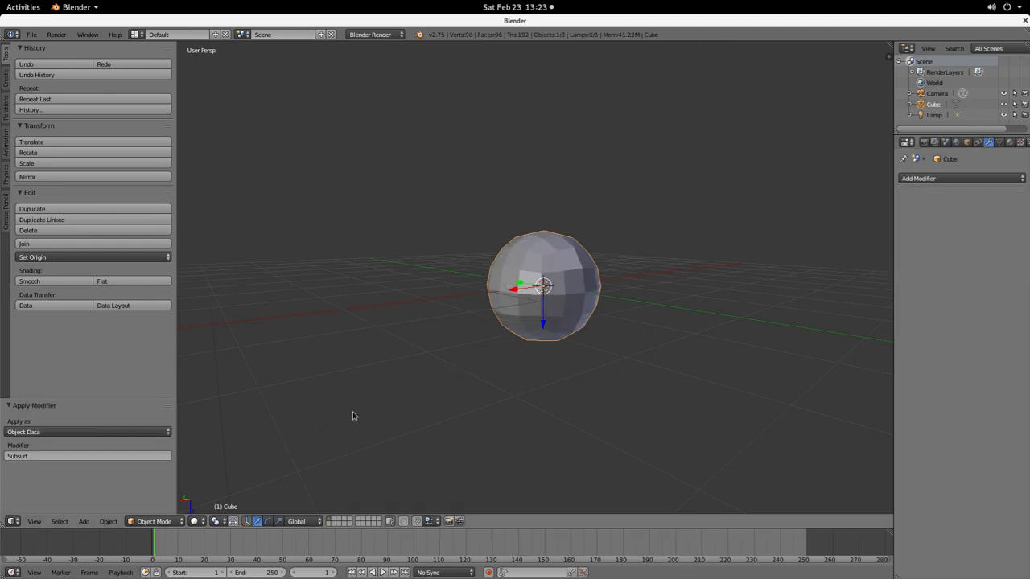
key("ctrl+2")
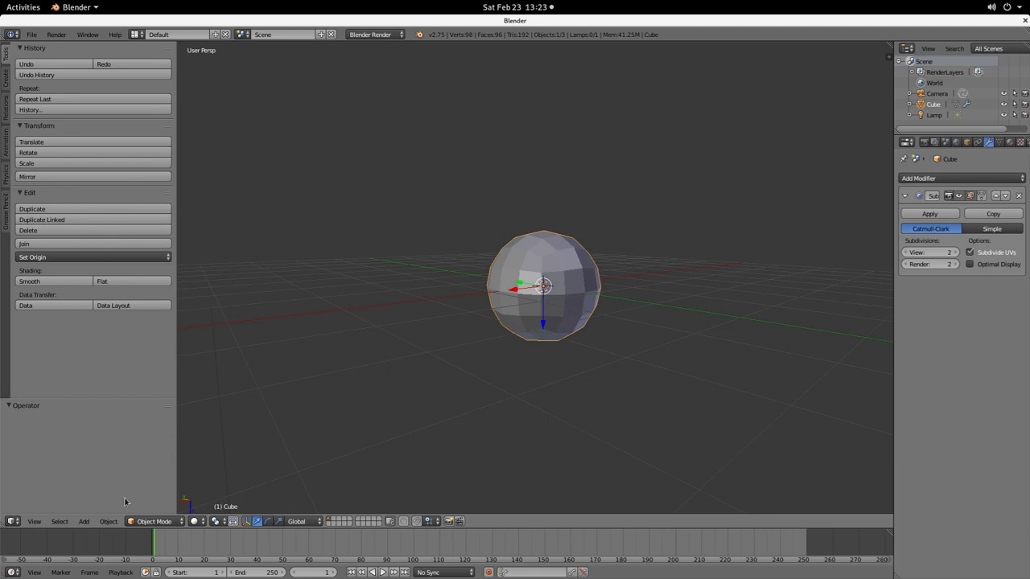
Step: Put the subdivided cube into Sculpt Mode, try enabling dynamic topology, and cancel the attempt
left_click(157, 521)
left_click(171, 488)
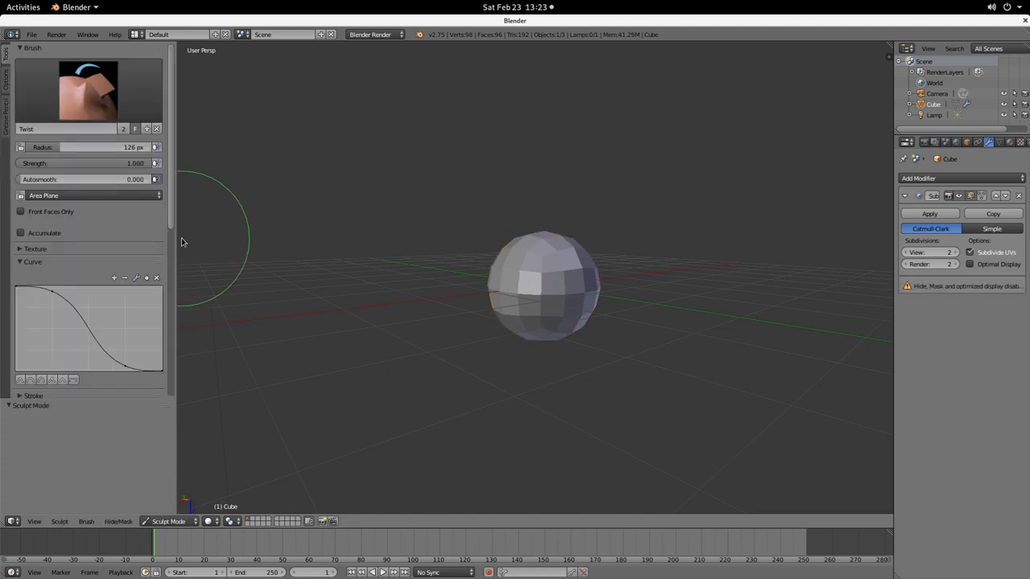
scroll(167, 358, "down", 8)
scroll(167, 358, "down", 2)
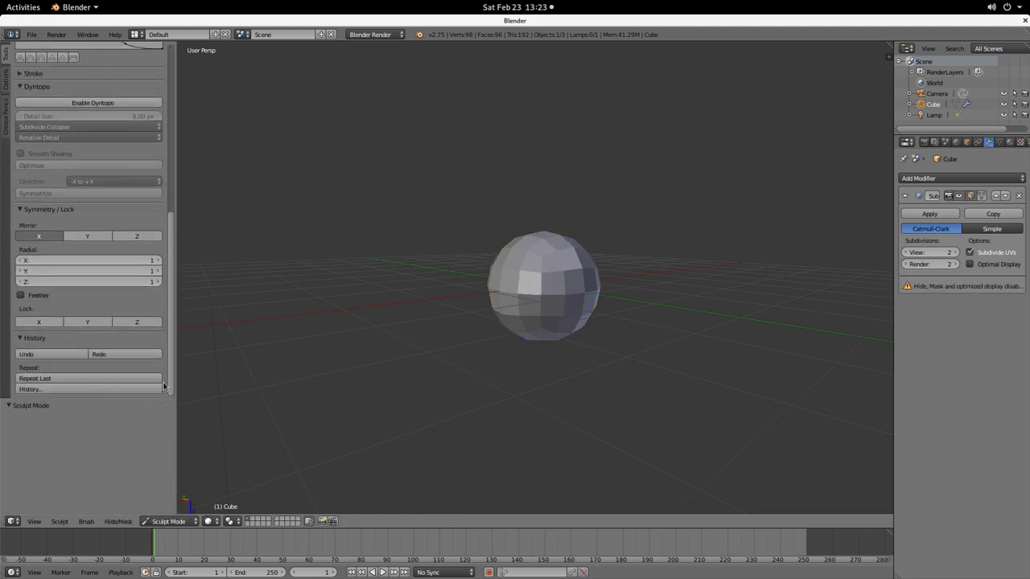
scroll(166, 358, "up", 4)
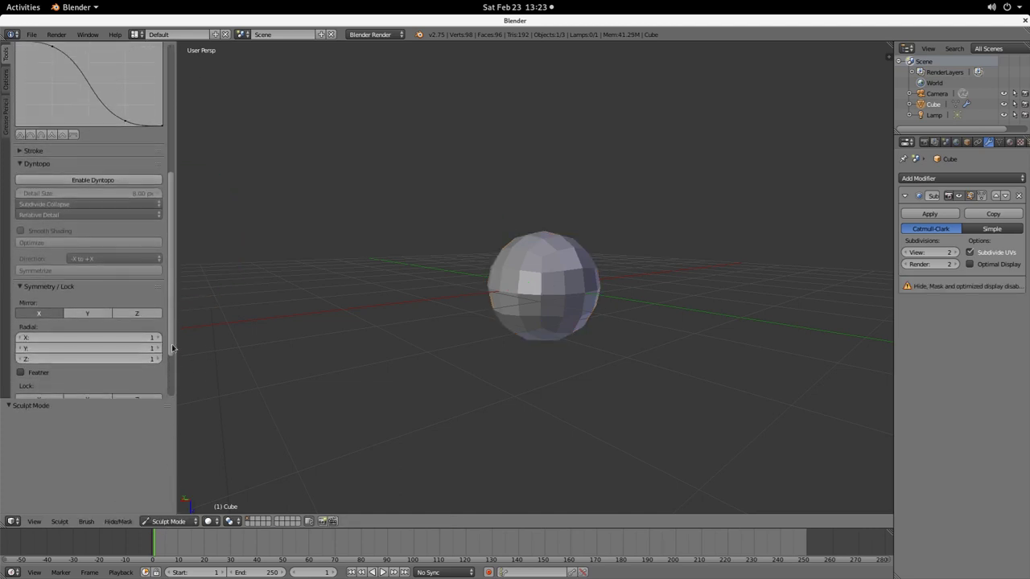
left_click(111, 181)
key("Escape")
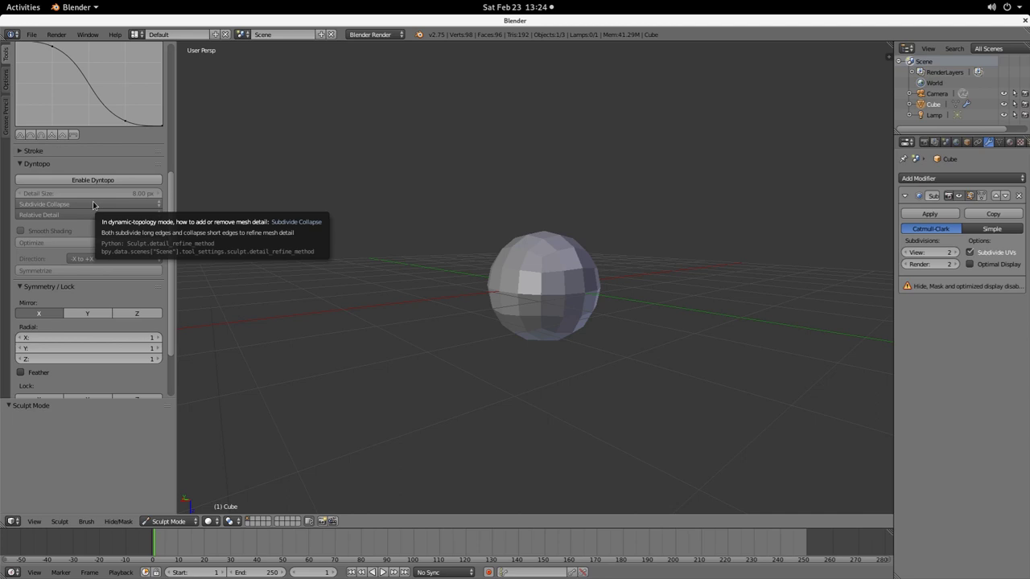
Step: Add a UV sphere with 32 segments and 16 rings at the cube's position
mouse_move(534, 327)
middle_mouse_down()
mouse_move(552, 351)
mouse_move(621, 282)
mouse_move(588, 359)
middle_mouse_up()
key("space")
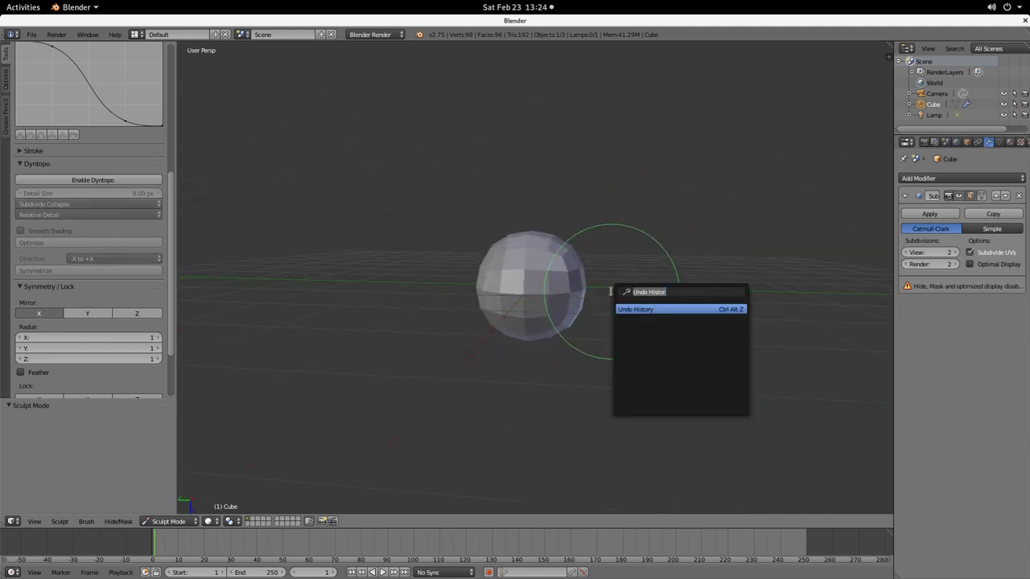
type("uv")
key("Down")
key("Return")
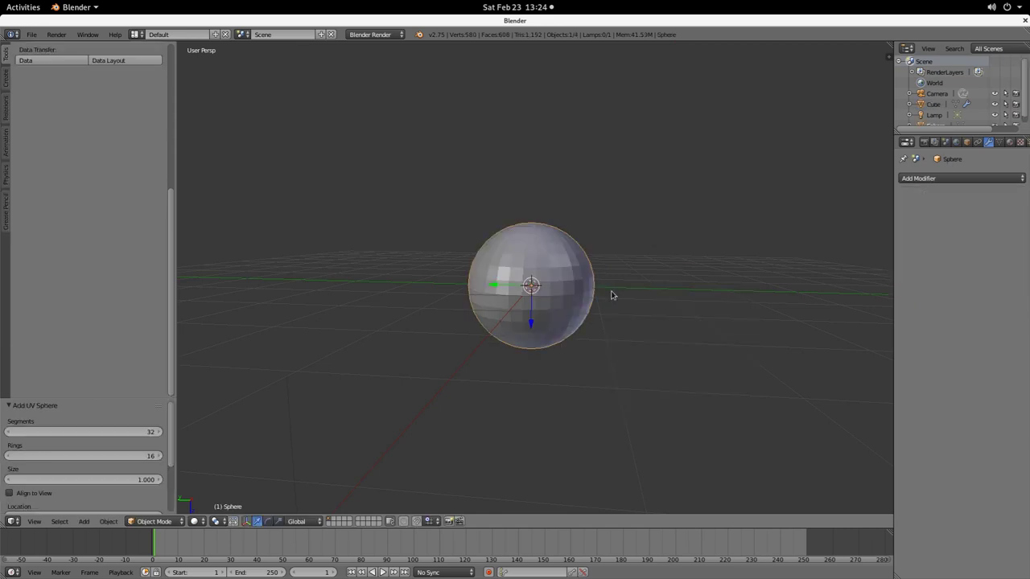
Step: Move the new UV sphere beside the subdivided cube and delete it
key("shift+d")
left_click(628, 334)
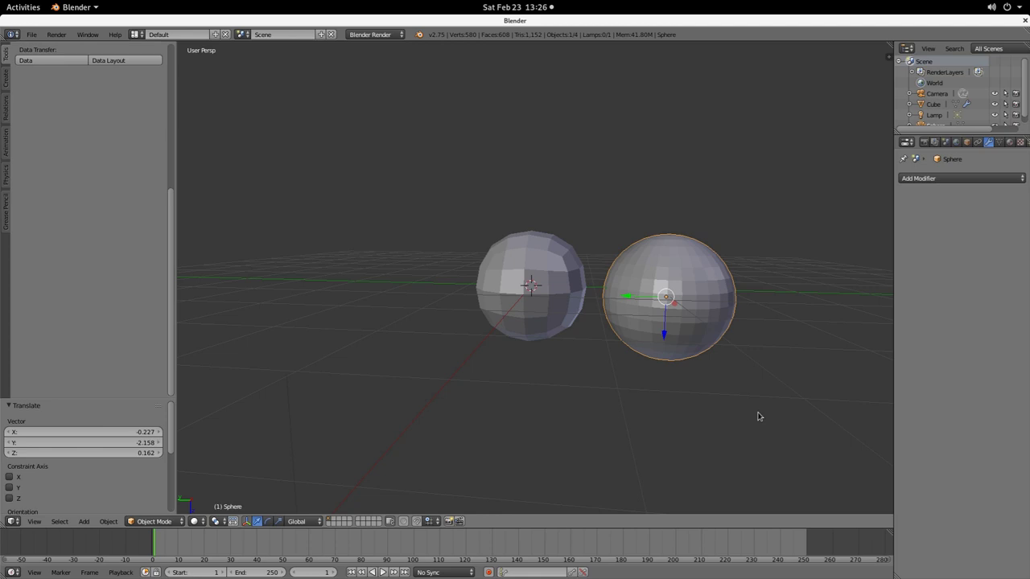
key("Delete")
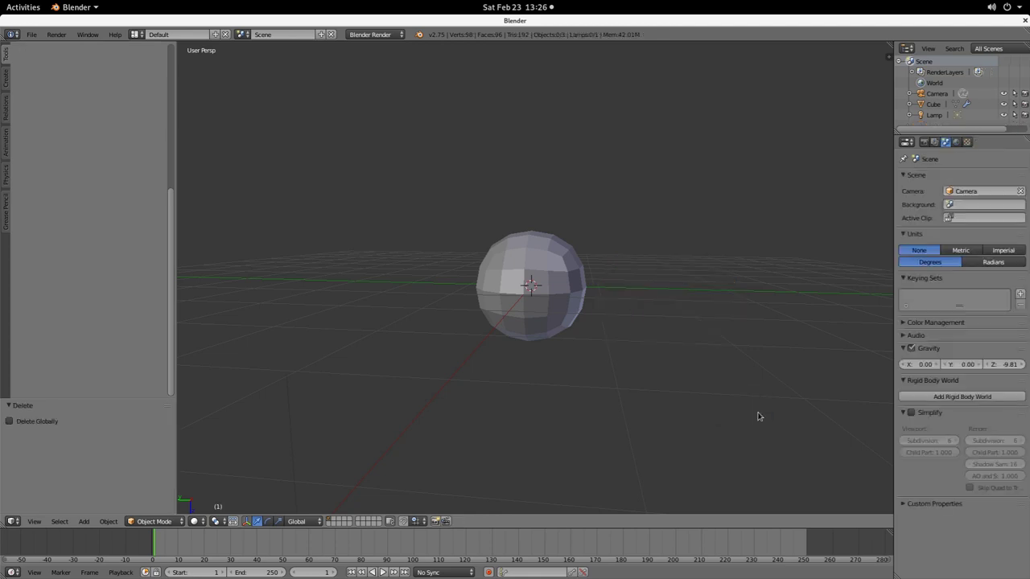
Step: Switch the subdivided cube from Sculpt Mode to Edit Mode to expose its original cage
middle_click_drag(573, 288, 558, 293)
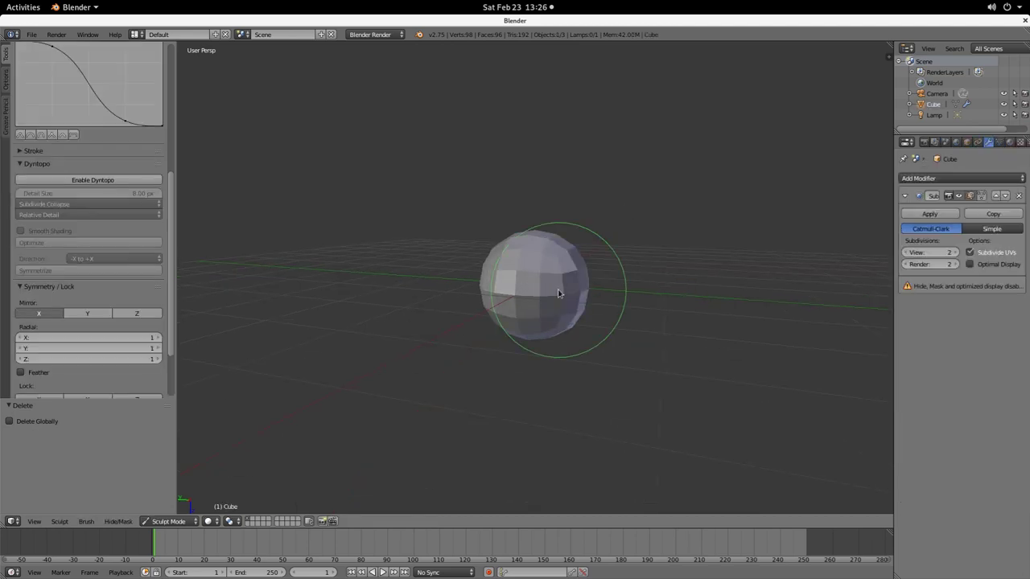
left_click(168, 521)
left_click(169, 498)
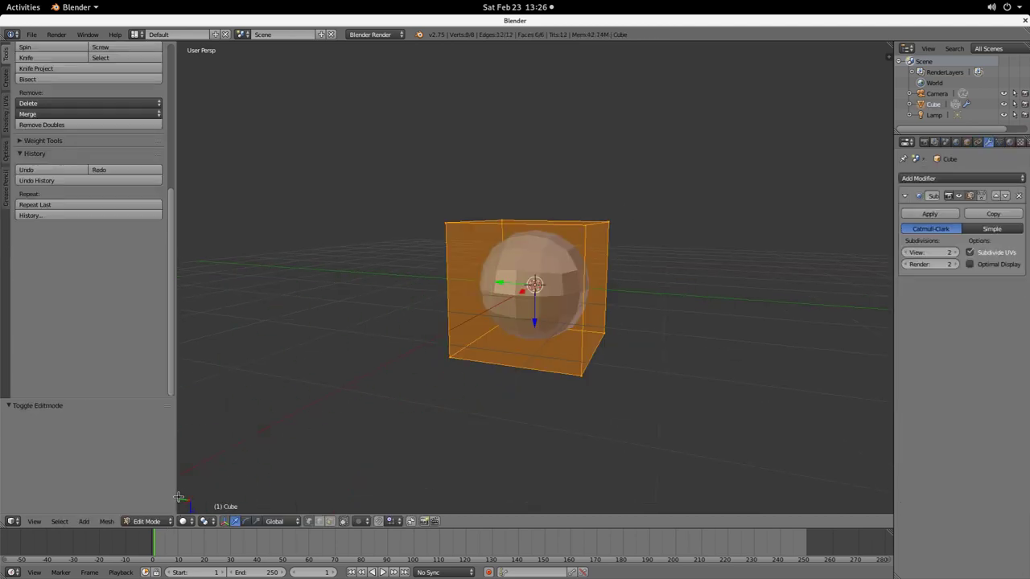
middle_click_drag(512, 402, 556, 387)
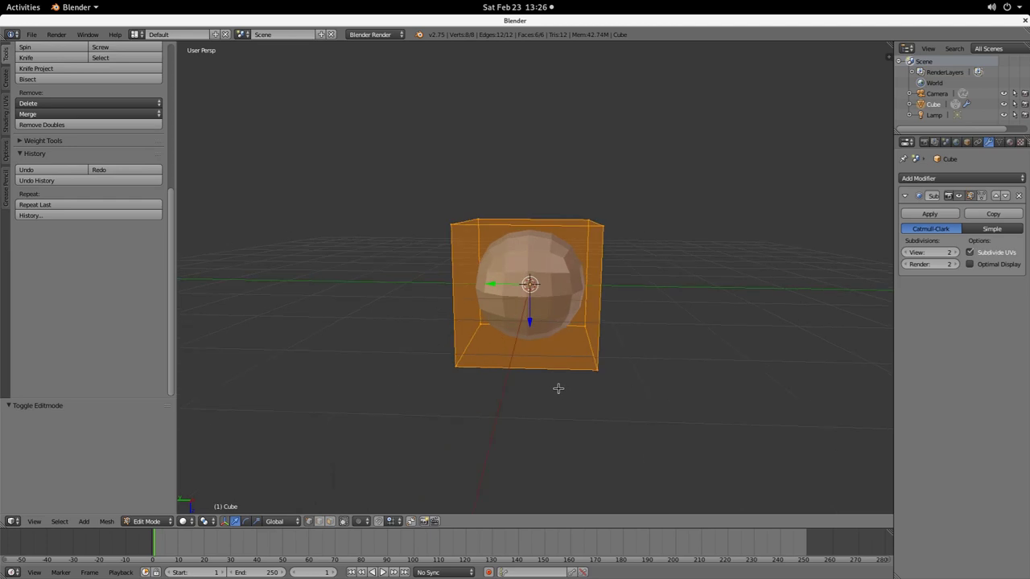
Step: Switch to Image Viewer and examine the sculpted character renders, including fweg2.png, fweg_sit_1920.png and fweg_sit.png
key("alt+Tab")
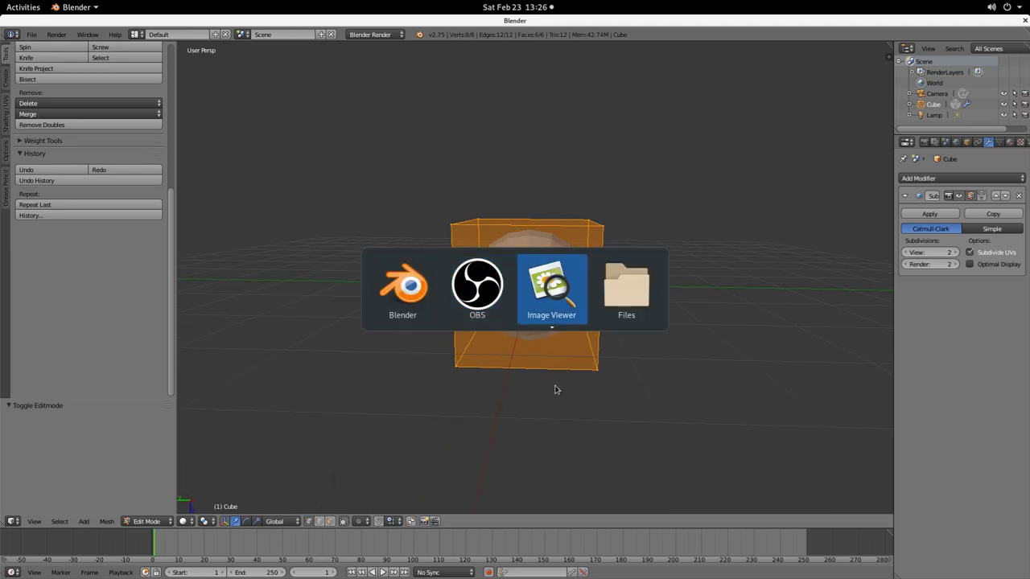
key("alt+Down")
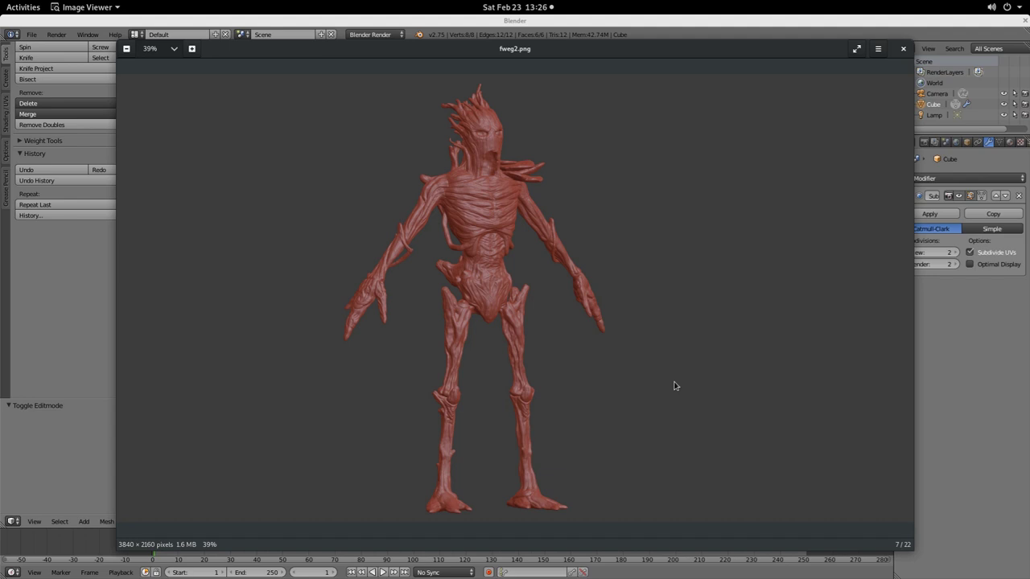
mouse_move(636, 349)
key("alt+grave")
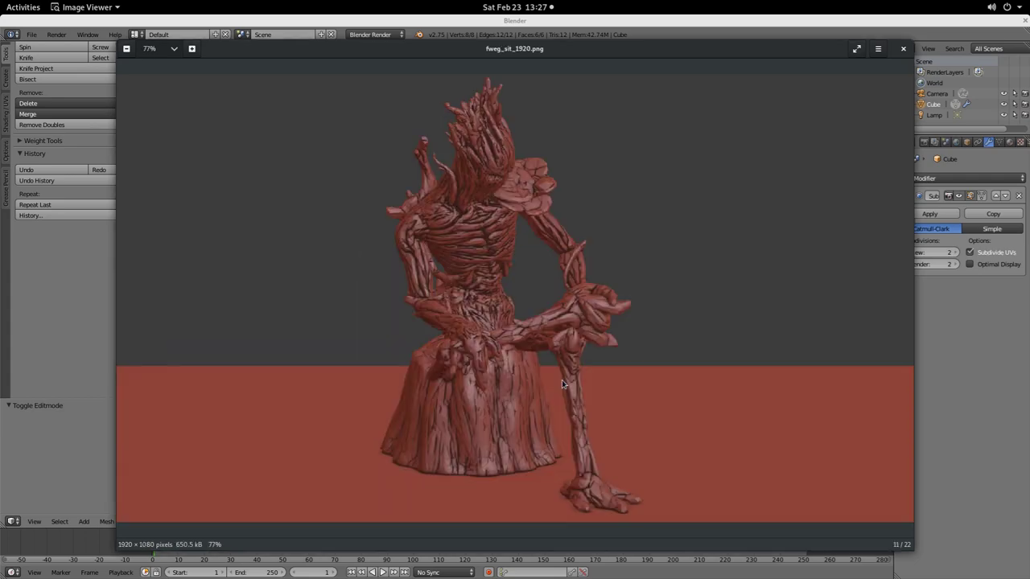
key("Right")
key("Left")
key("Left")
key("Left")
key("Left")
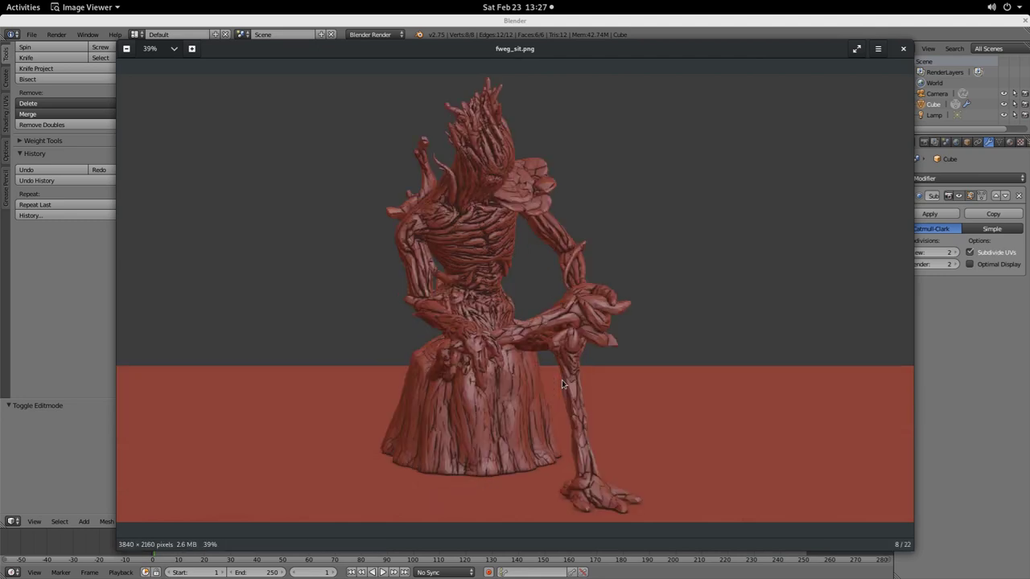
key("Right")
key("Left")
key("Left")
key("Right")
Step: Switch to the spice_test folder in Files, view briarfolk_meeple.png, and return to the folder listing
key("alt+Tab")
key("alt+Tab")
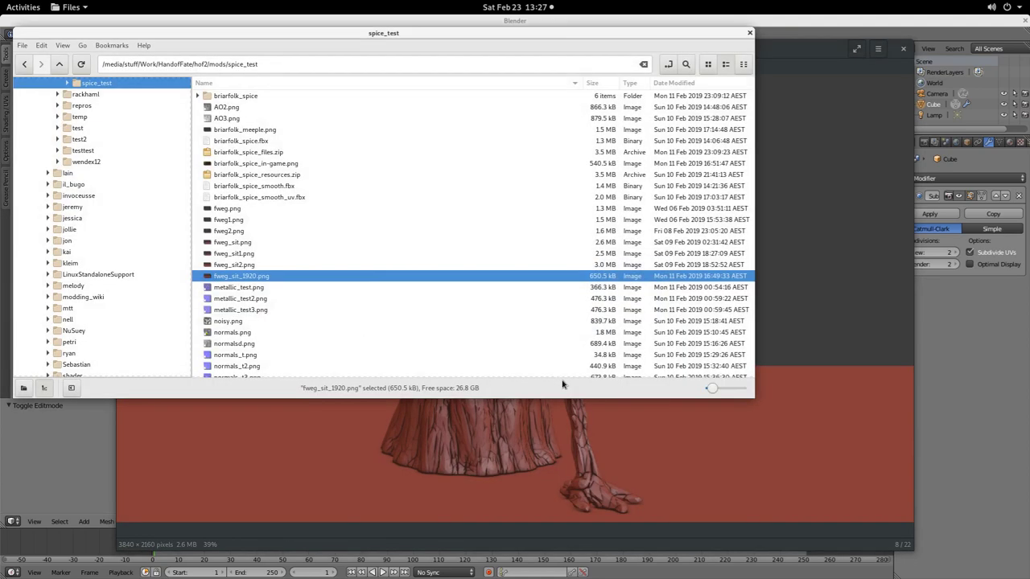
double_click(252, 132)
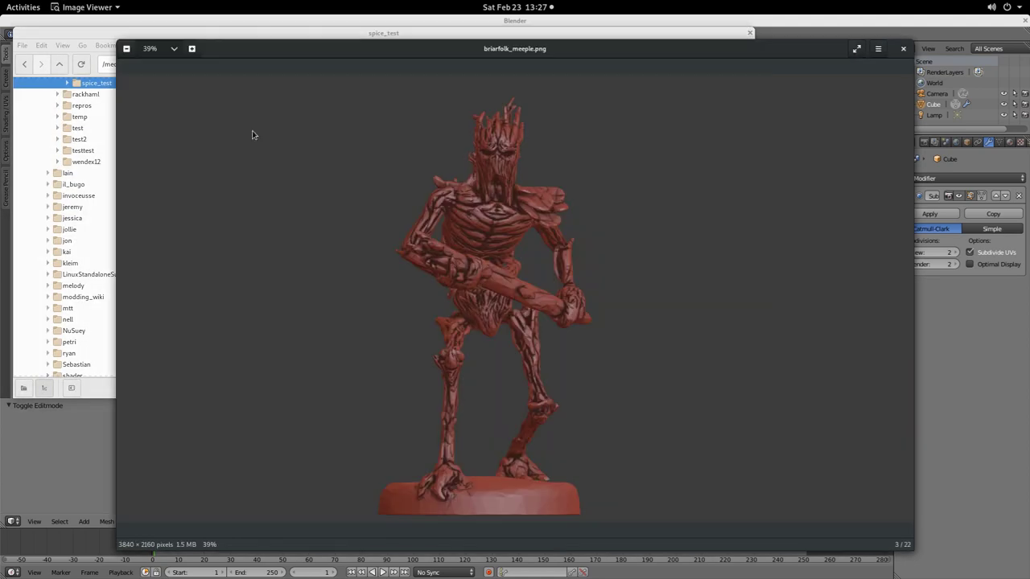
left_click(86, 30)
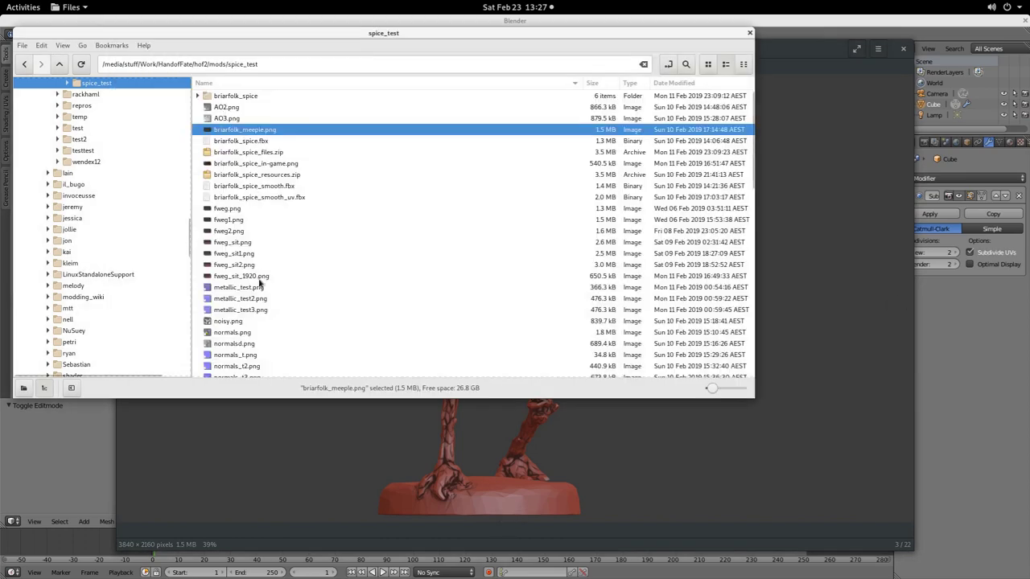
Step: Look through the spice_test files and open briarfolk_spice_in-game.png
scroll(271, 312, "down", 10)
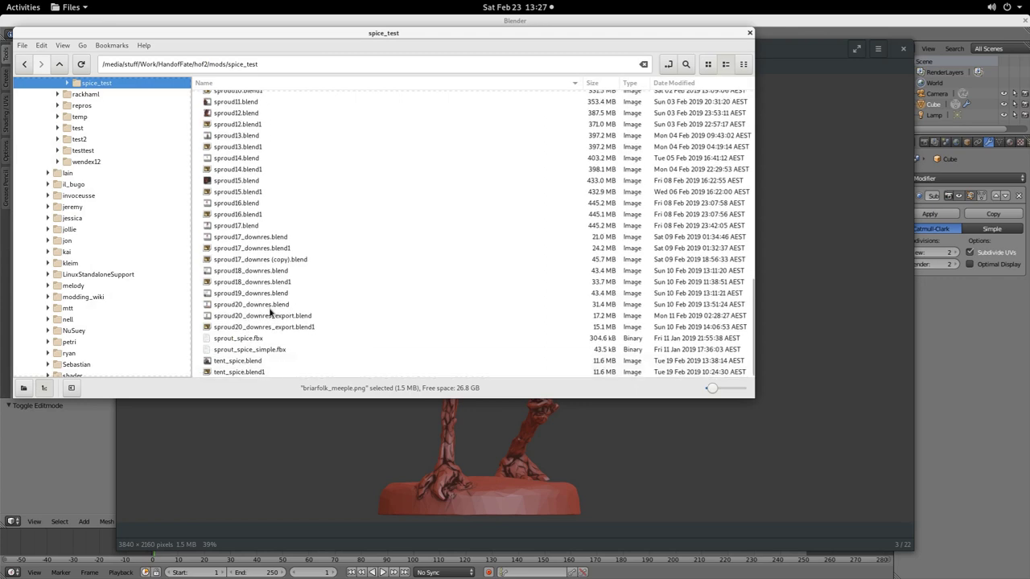
scroll(271, 312, "up", 10)
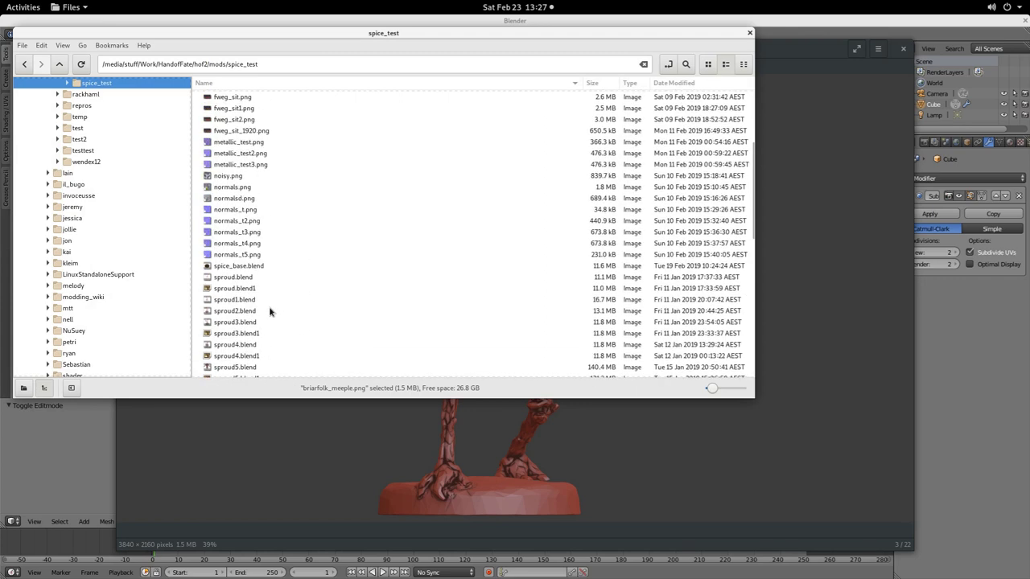
scroll(269, 312, "up", 3)
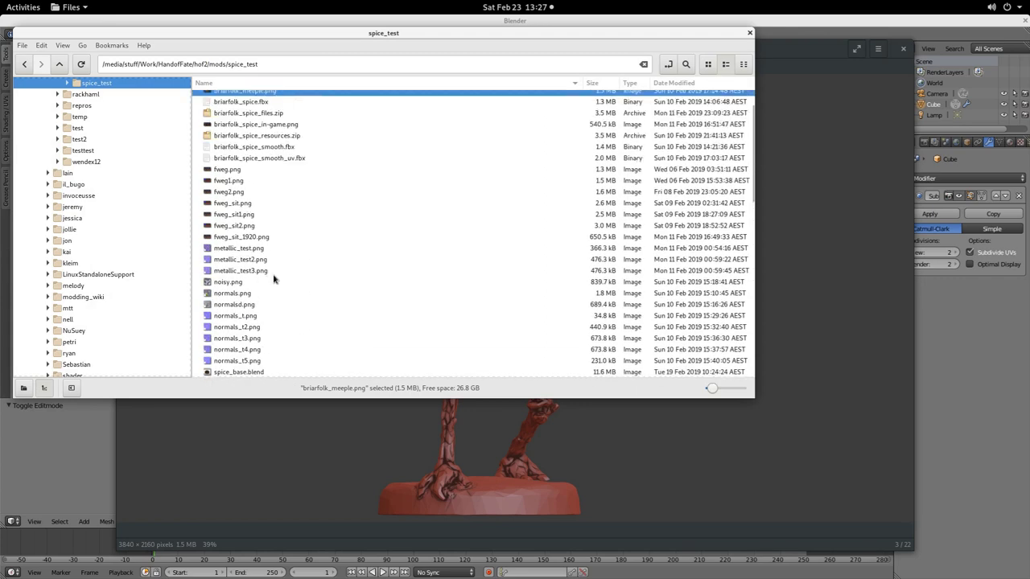
scroll(273, 278, "up", 1)
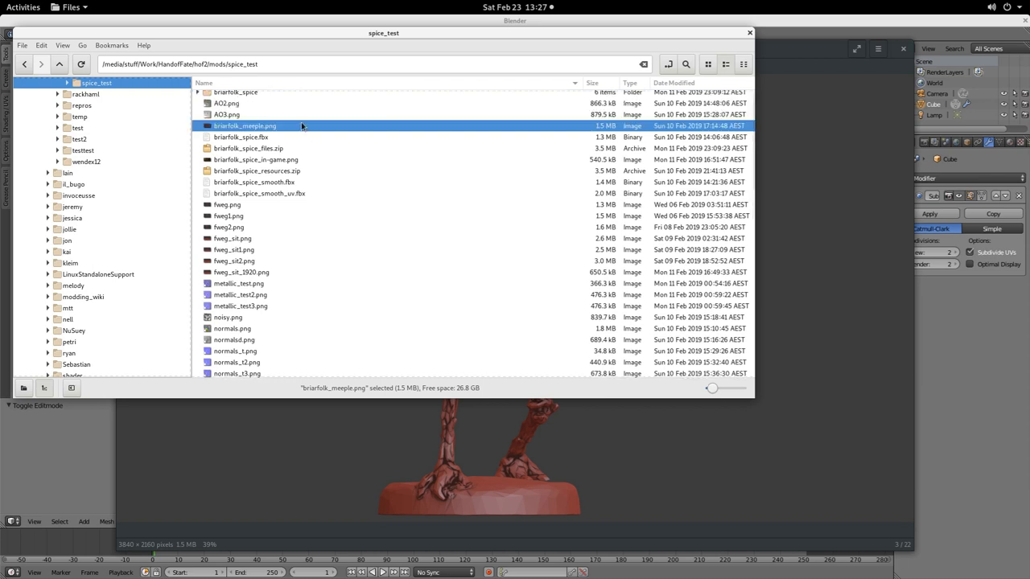
double_click(276, 161)
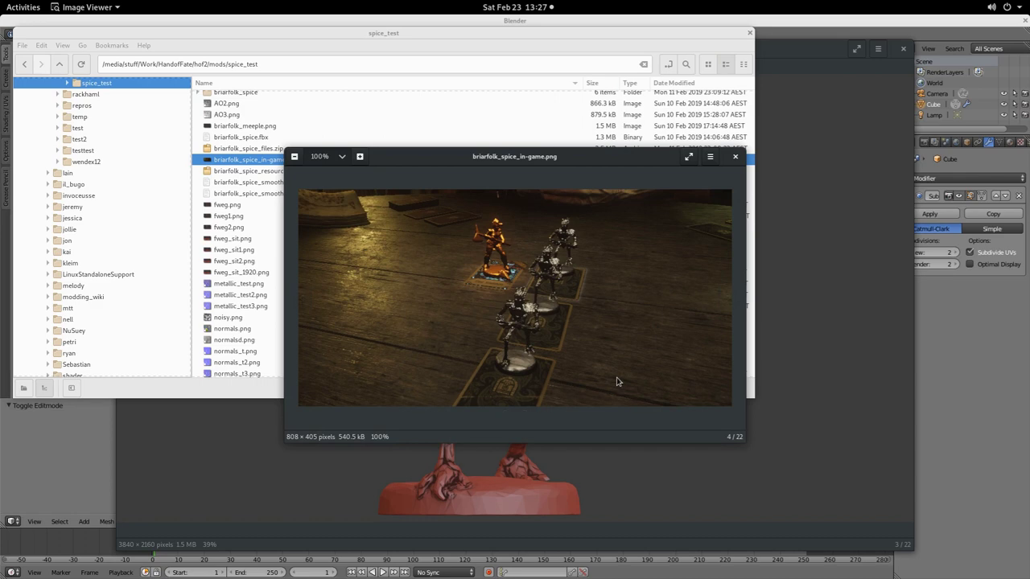
Step: Close the in-game screenshot and the image windows showing the character renders
left_click(735, 156)
left_click(902, 49)
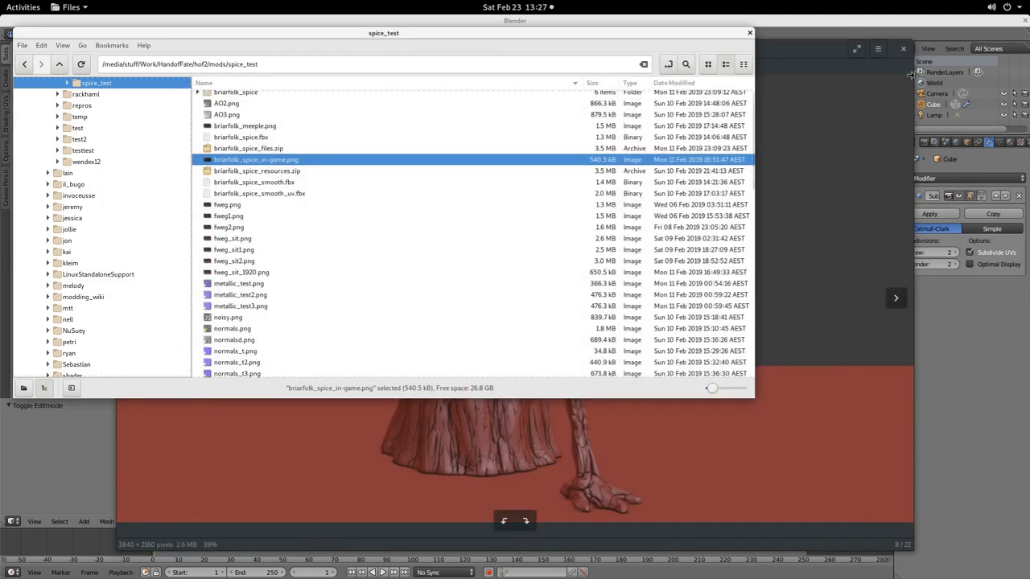
left_click(903, 49)
key("alt+Tab")
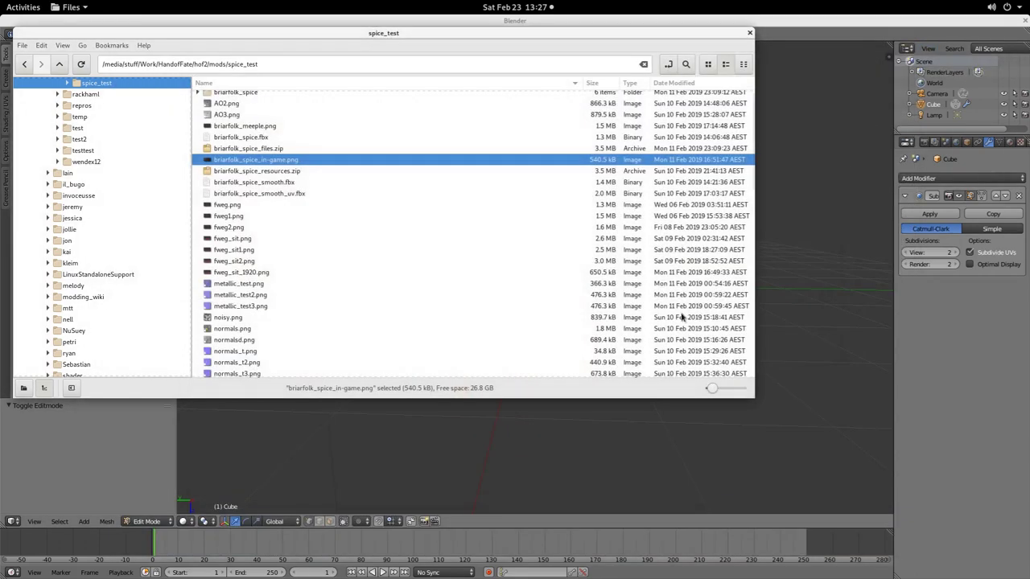
Step: Switch to the Image Viewer photo IMG_7054.JPG to examine it, and return to Blender
key("alt+Tab")
key("alt+Tab")
key("alt+Tab")
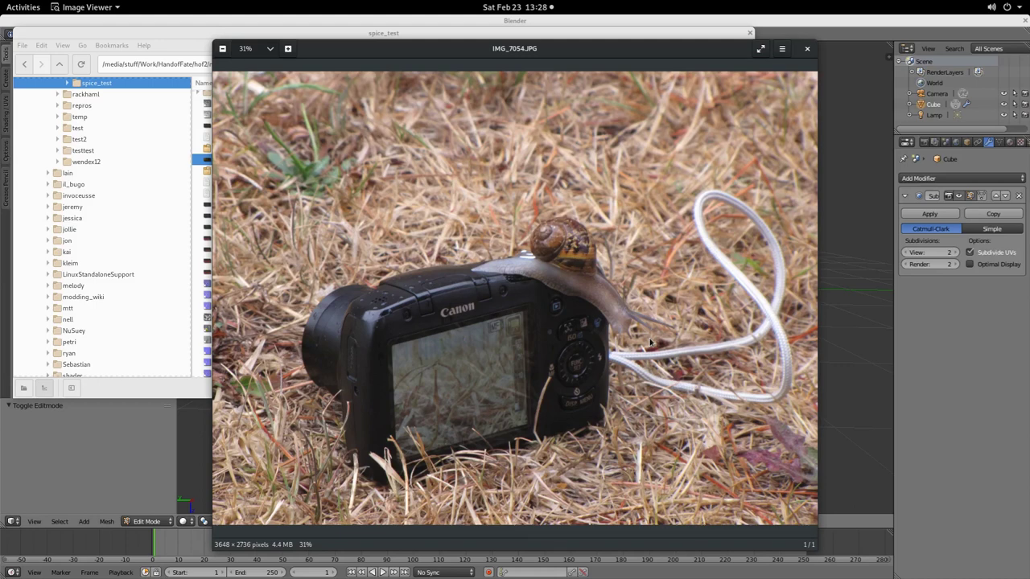
left_click(792, 23)
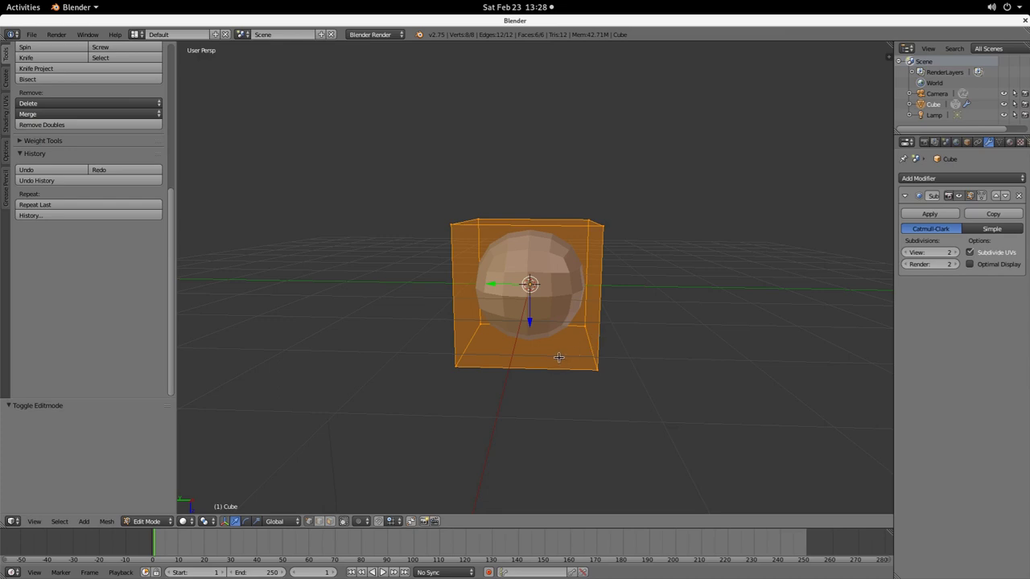
Step: Add one horizontal loop cut around the cube cage and slide it close to the lower face as viewed
scroll(557, 349, "down", 2)
middle_click_drag(545, 354, 662, 350)
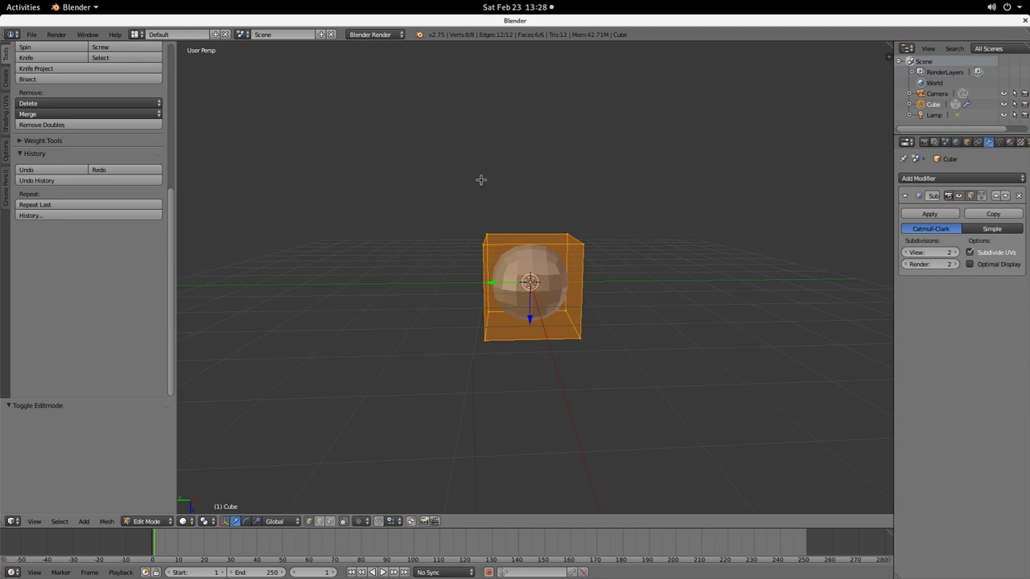
middle_click_drag(598, 407, 545, 351)
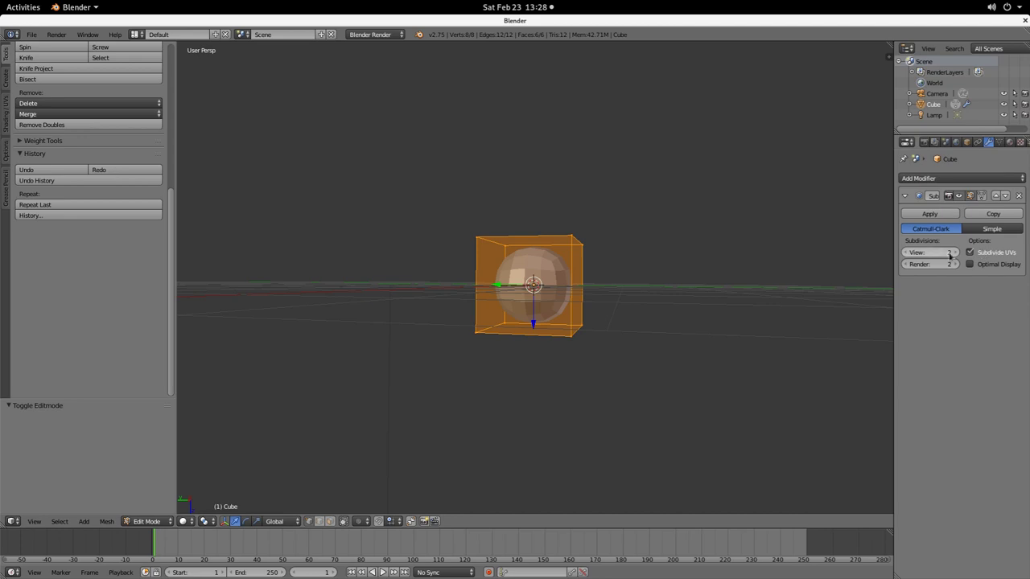
mouse_move(555, 345)
middle_mouse_down()
mouse_move(539, 334)
mouse_move(552, 336)
mouse_move(536, 342)
middle_mouse_up()
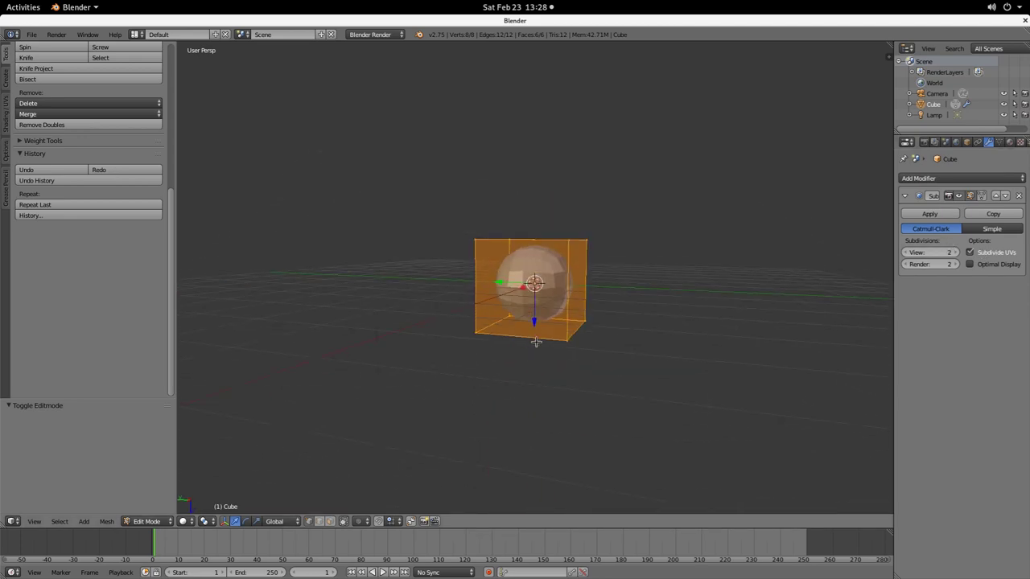
middle_click_drag(471, 300, 514, 303)
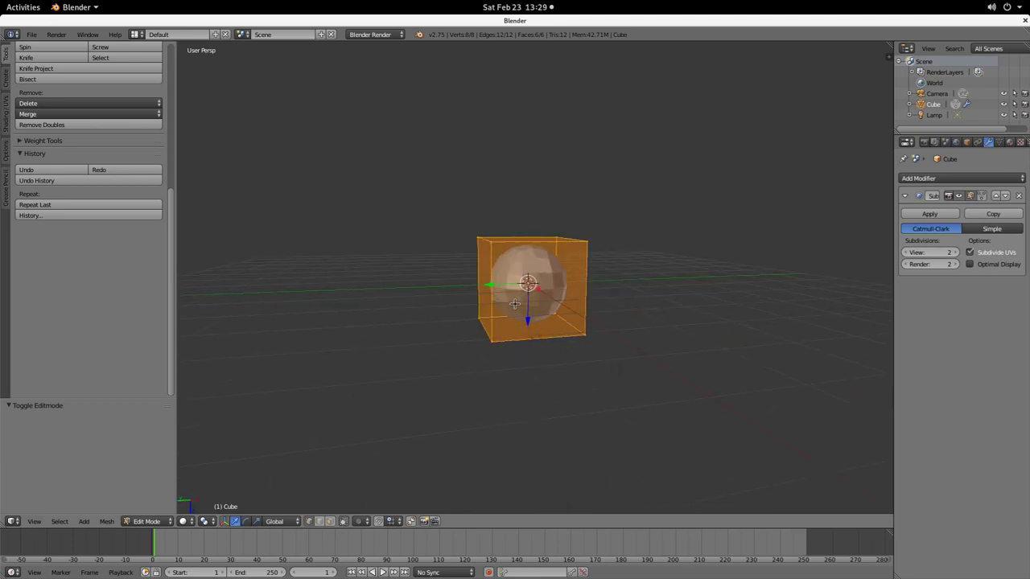
key("ctrl+r")
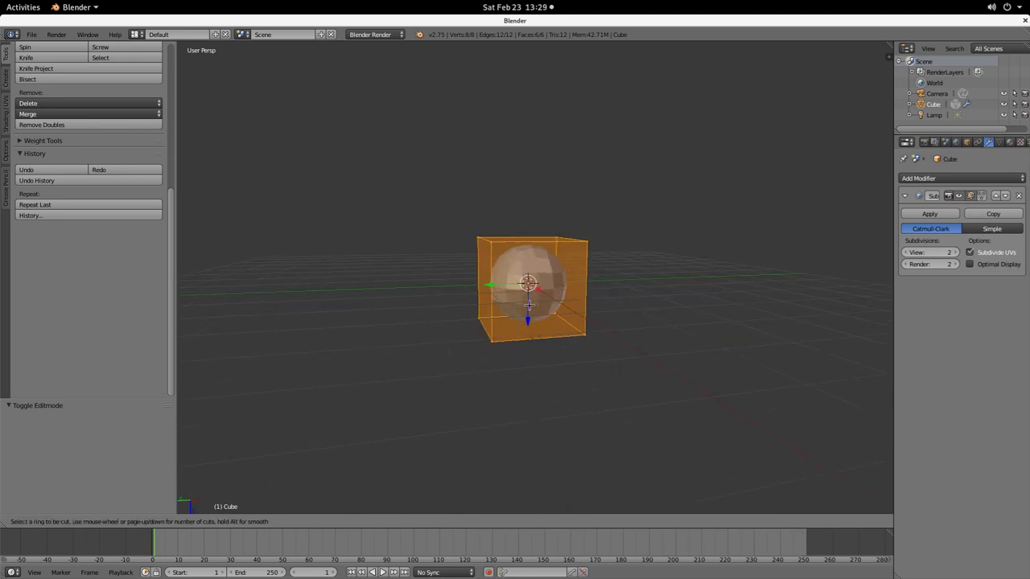
left_click(593, 282)
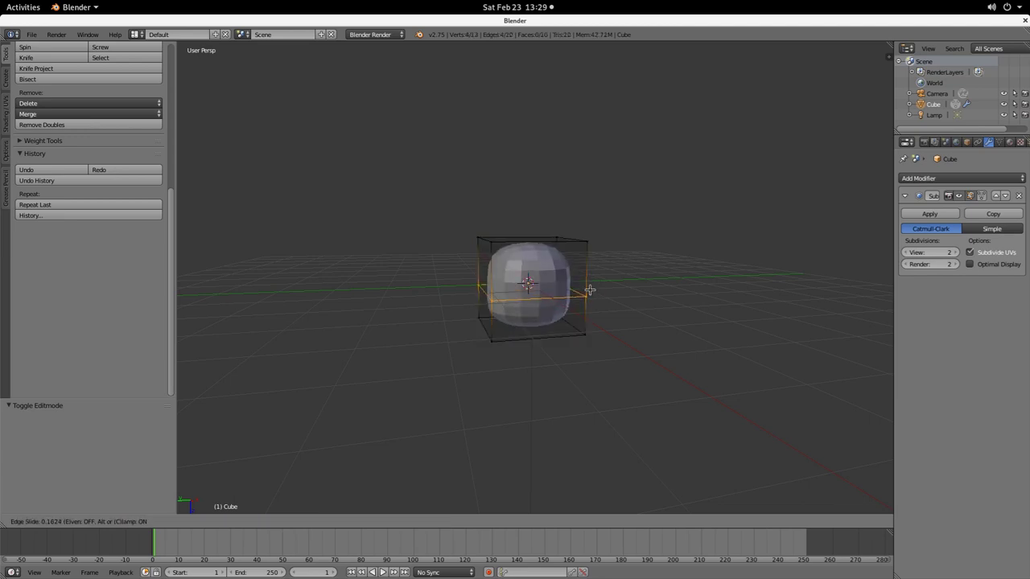
left_click(587, 319)
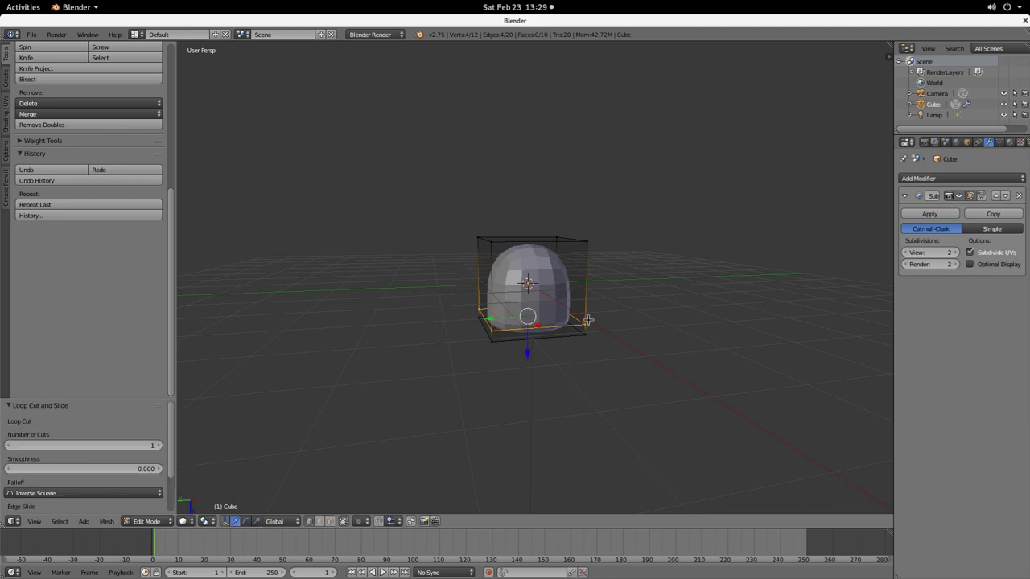
middle_click_drag(614, 377, 485, 299)
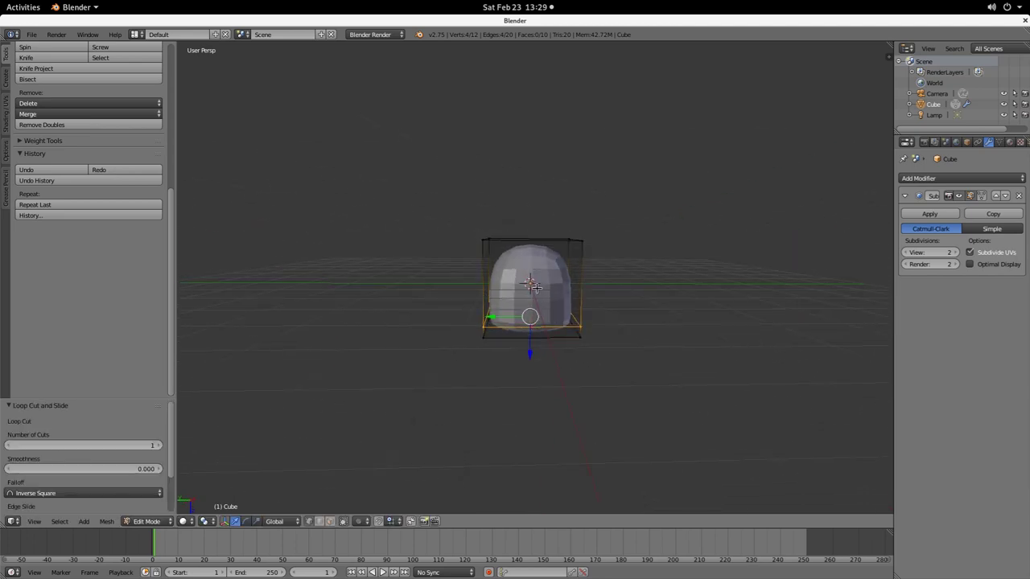
Step: Add one vertical loop cut around the middle of the cube cage
key("ctrl+r")
left_click(535, 230)
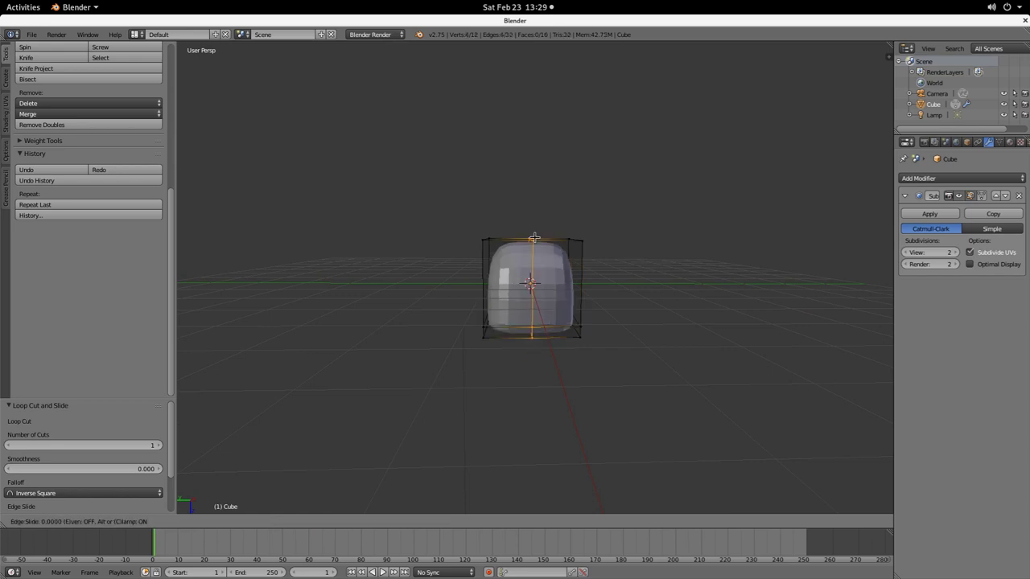
left_click(519, 286)
Step: In wireframe display, box-select the vertices at one end of the cube cage and move them outward about 4.285 along Y
middle_click_drag(519, 287, 478, 287)
key("z")
key("a")
key("b")
left_click_drag(468, 224, 502, 375)
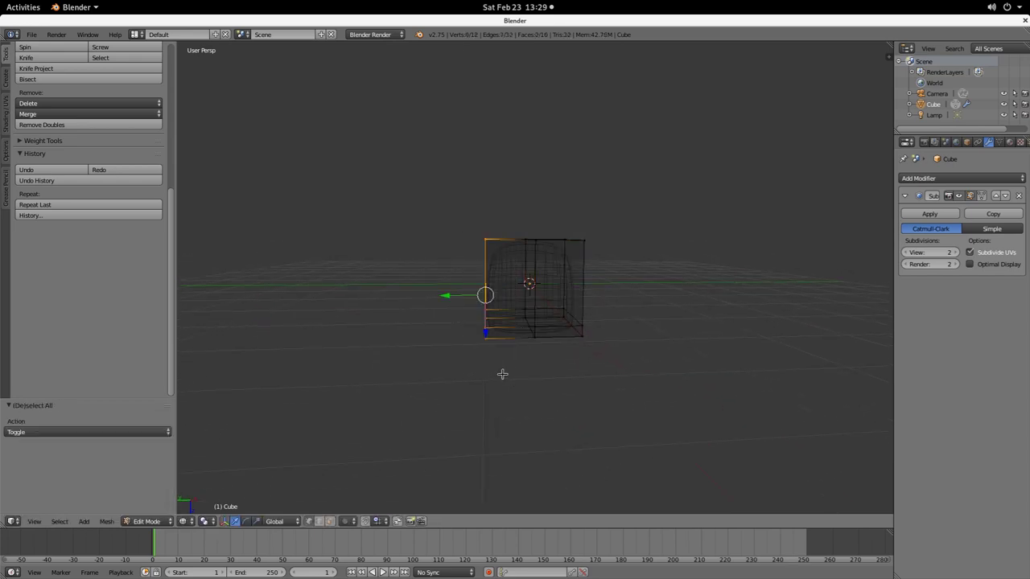
left_click_drag(448, 291, 213, 296)
Step: Add one loop cut across the stretched section of the cage, near its middle
key("ctrl+r")
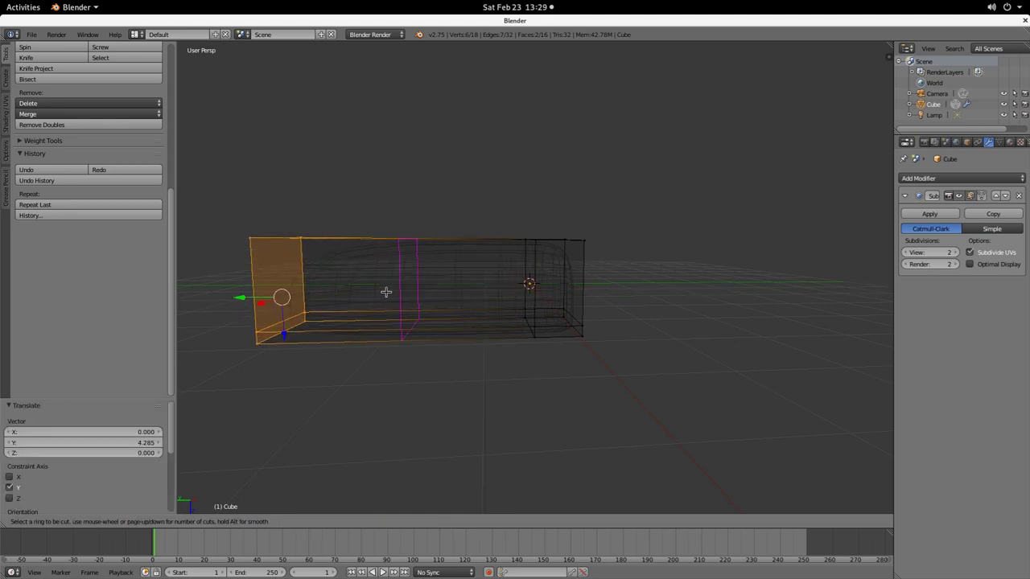
left_click(386, 292)
left_click(454, 305)
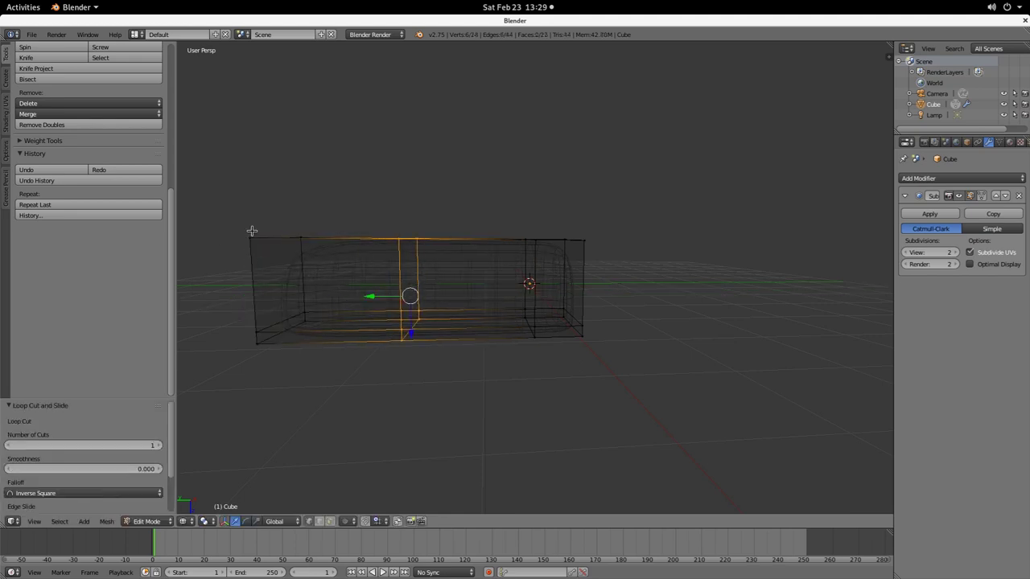
Step: Select the two upper corner vertices of the stretched end, move them about 1.168 along Z, and shift them about -0.265 along Y
middle_click_drag(252, 230, 219, 220)
right_click(222, 258)
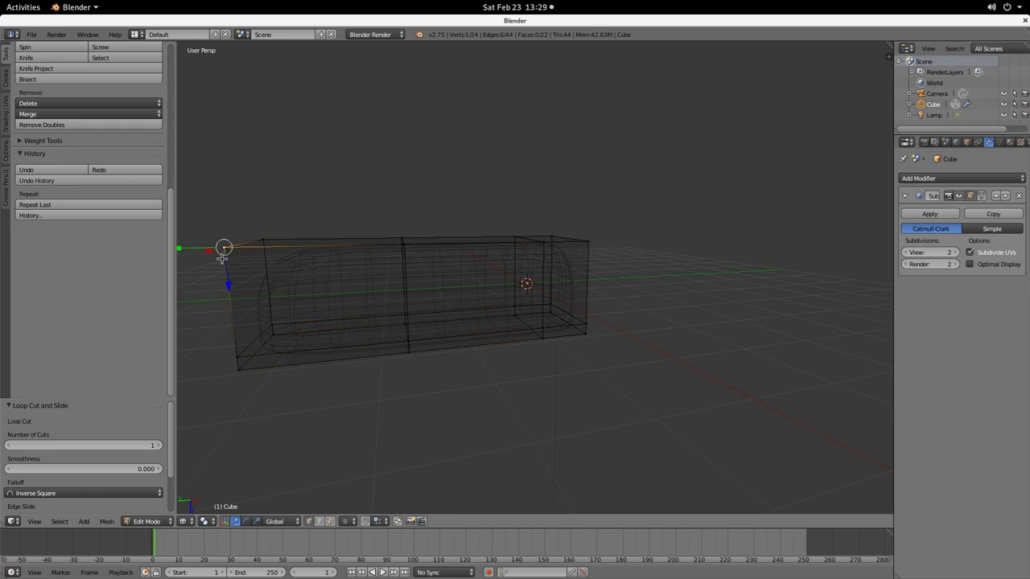
right_click(260, 229, "shift")
left_click_drag(248, 281, 234, 362)
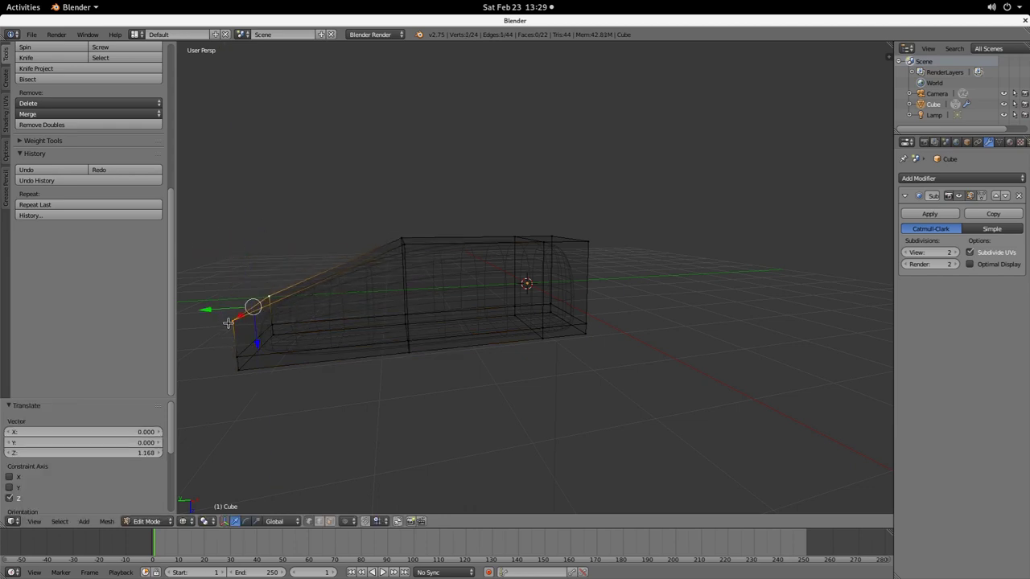
left_click_drag(208, 309, 225, 312)
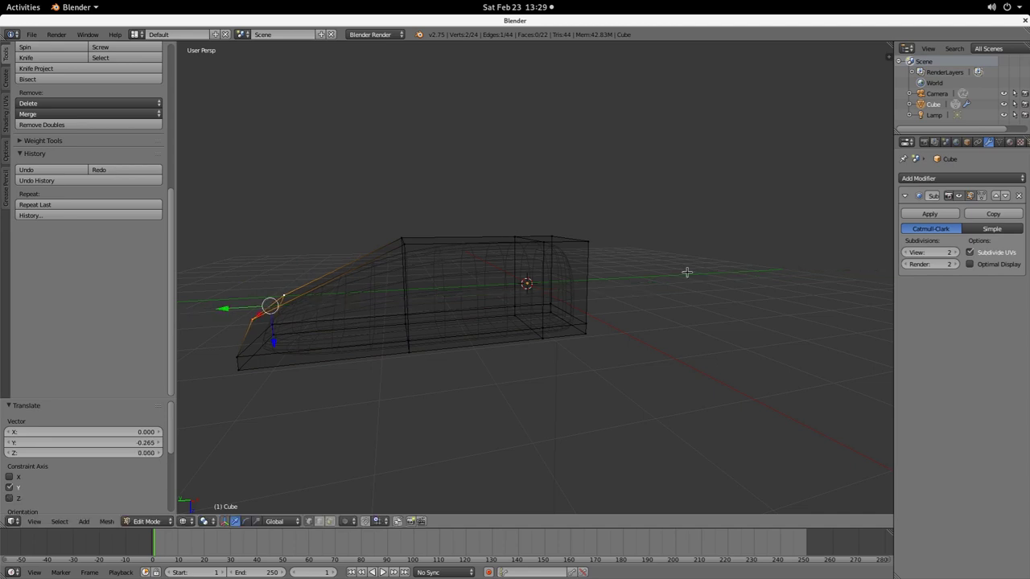
Step: Box-select the vertices at the opposite end of the cage and move them outward about 1.35 along Y
middle_click_drag(686, 272, 579, 271)
key("a")
key("b")
left_click_drag(567, 223, 603, 328)
key("g")
key("x")
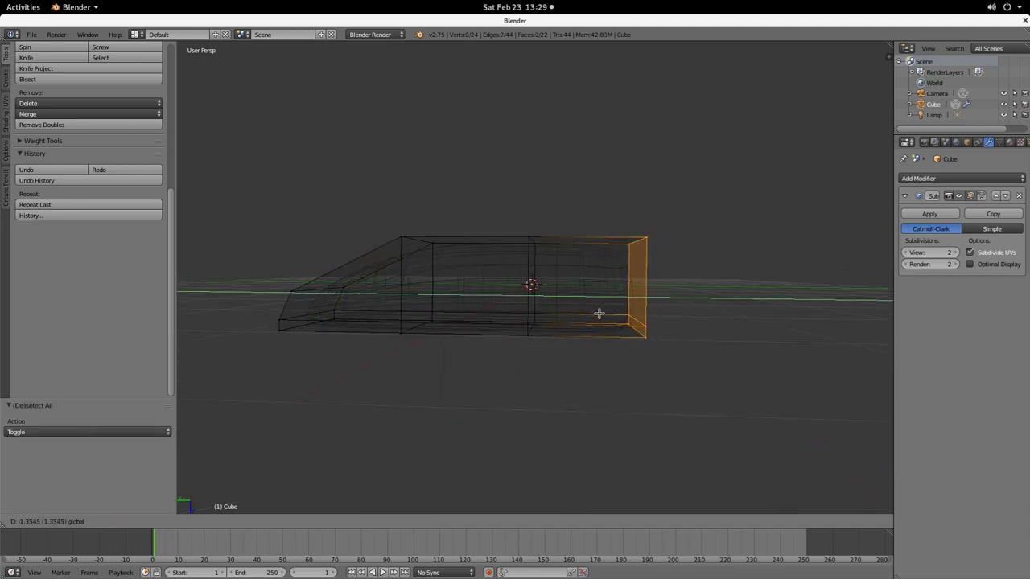
left_click(599, 313)
Step: Select the two upper vertices of the loop behind the sloped end and move them about 0.339 along Z to soften the slope
middle_click_drag(415, 245, 424, 248)
key("a")
left_click(372, 214)
key("b")
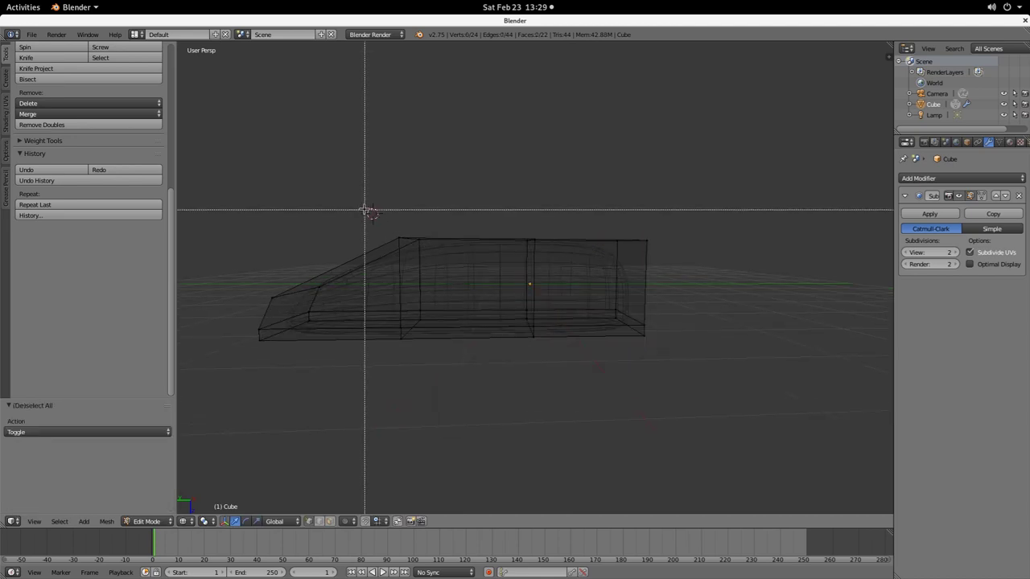
left_click_drag(365, 210, 423, 251)
key("h")
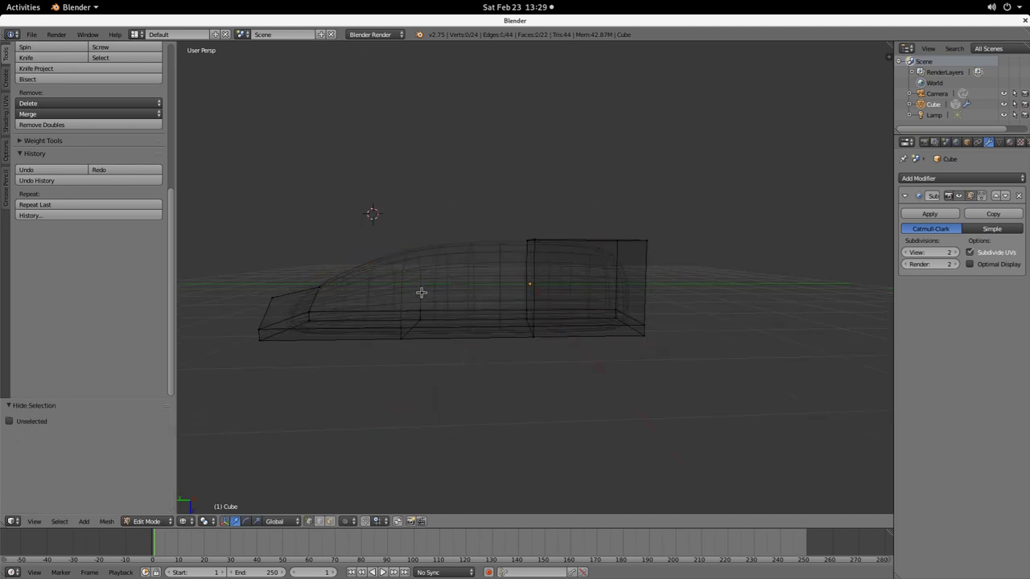
key("alt+h")
key("g")
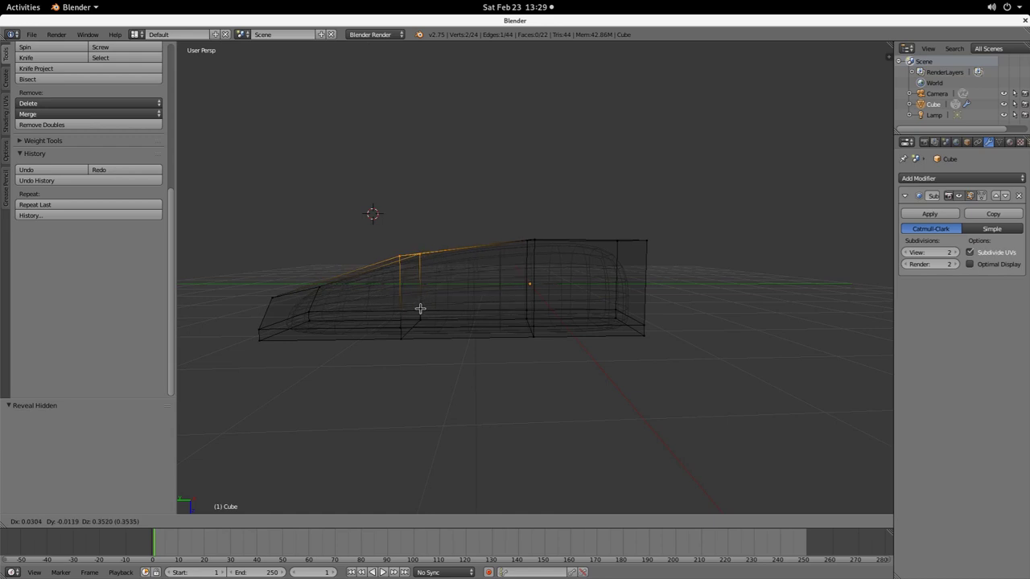
left_click(415, 293)
scroll(419, 269, "down", 1)
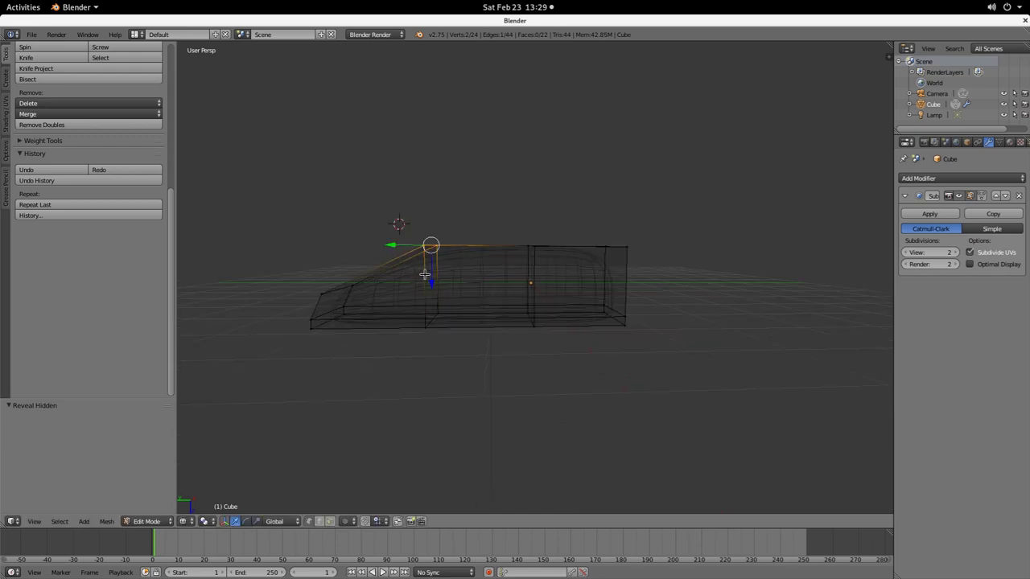
key("g")
key("z")
left_click(439, 291)
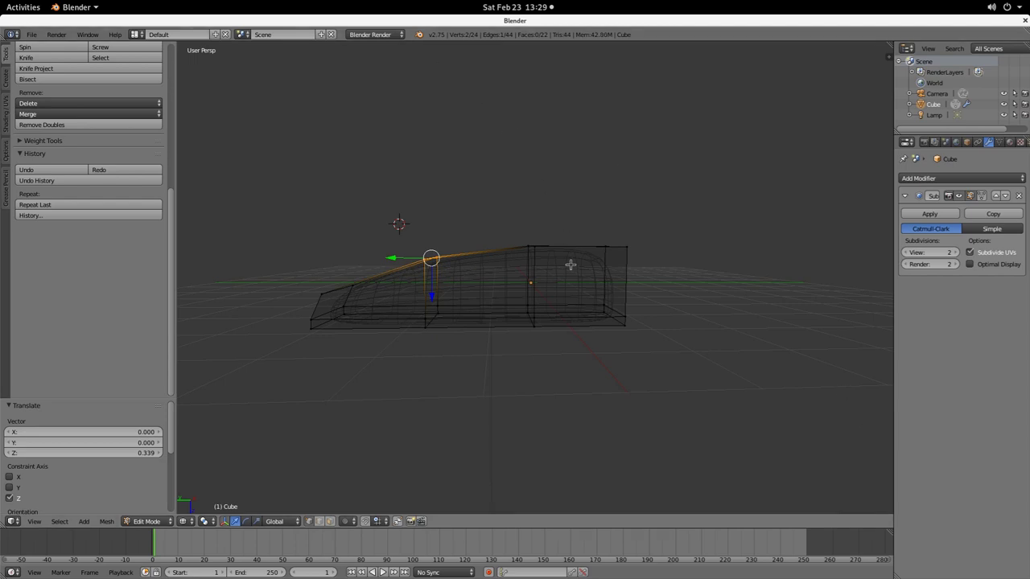
Step: Box-select the vertices of the low sloped end and scale them down in X and Y with Z locked
middle_click_drag(644, 370, 449, 402)
key("a")
key("b")
left_click_drag(412, 375, 517, 459)
key("s")
key("shift+z")
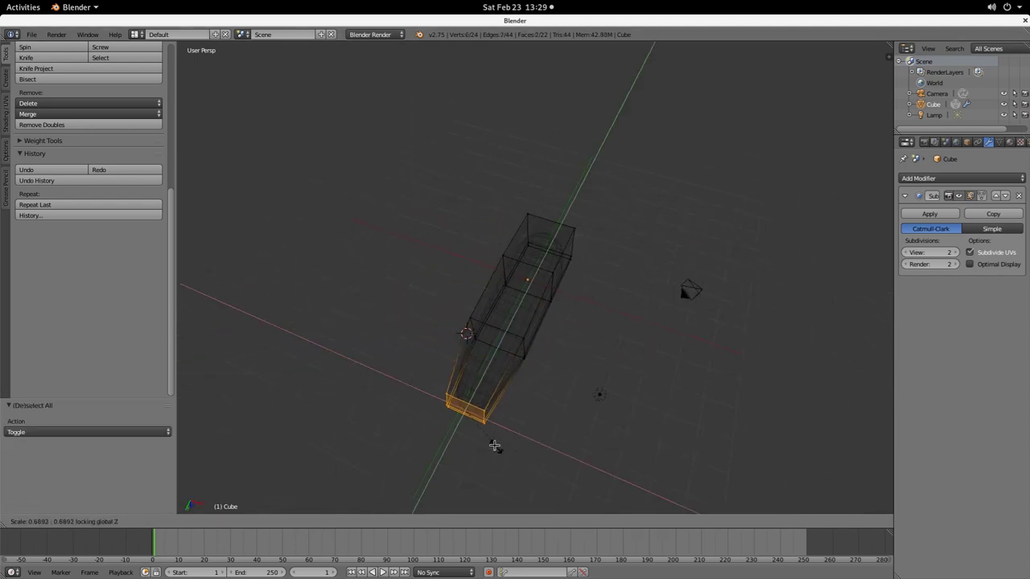
left_click(575, 427)
Step: Box-select the loop behind the narrowed end and scale it in X and Y with Z locked, to follow the taper
middle_click_drag(574, 427, 452, 302)
key("a")
key("b")
left_click_drag(421, 277, 491, 346)
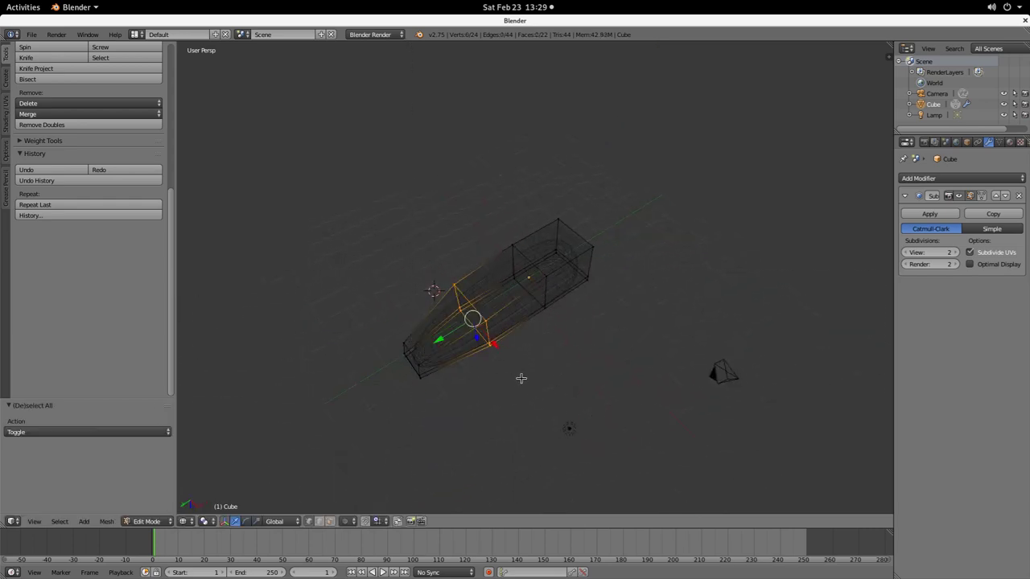
key("s")
key("shift+z")
left_click(510, 368)
key("a")
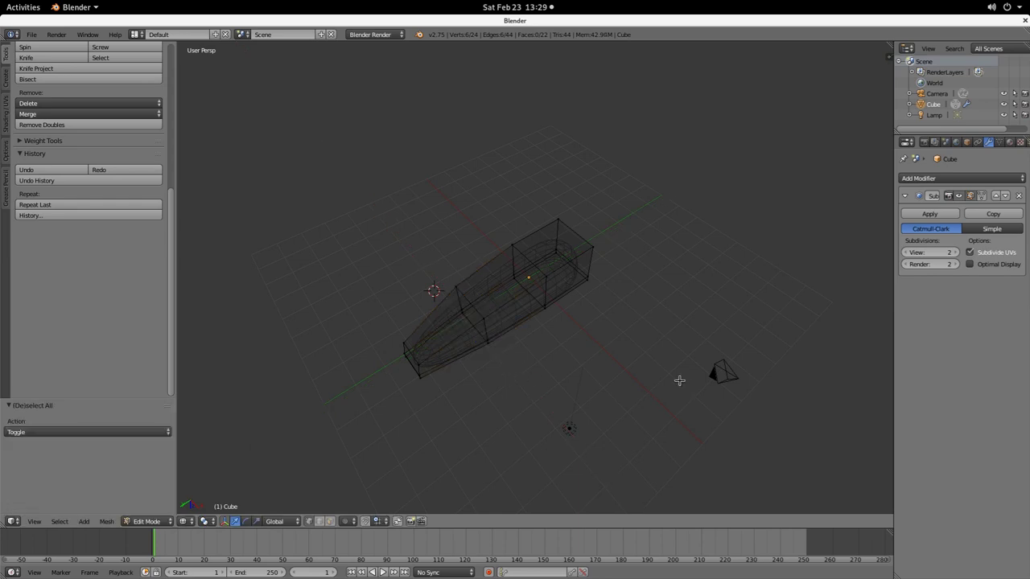
Step: Box-select the wide end of the cage, extrude it outward about 1.24, and raise the new end as viewed
middle_click_drag(681, 379, 627, 283)
key("a")
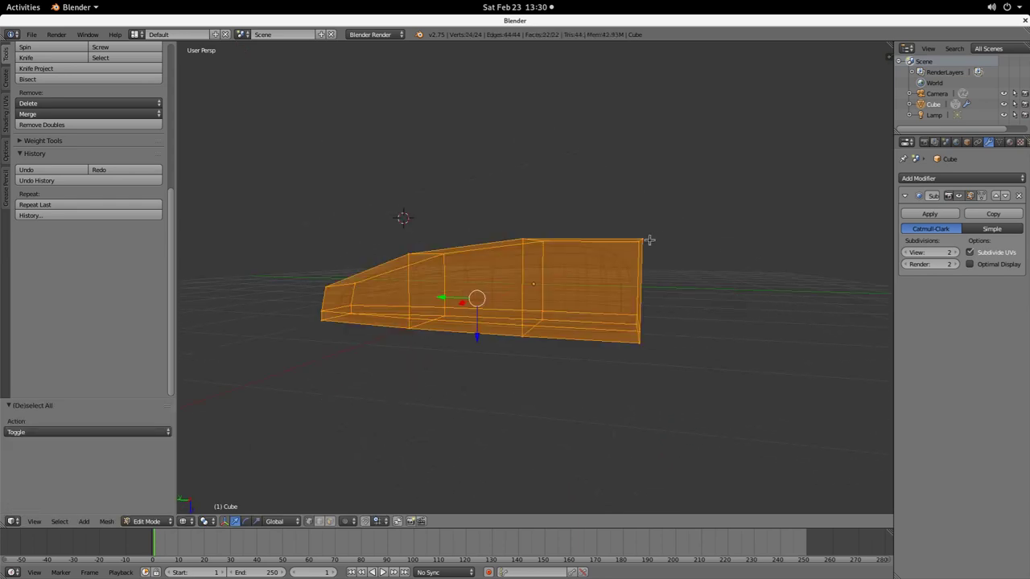
key("a")
key("b")
left_click_drag(632, 223, 693, 411)
key("e")
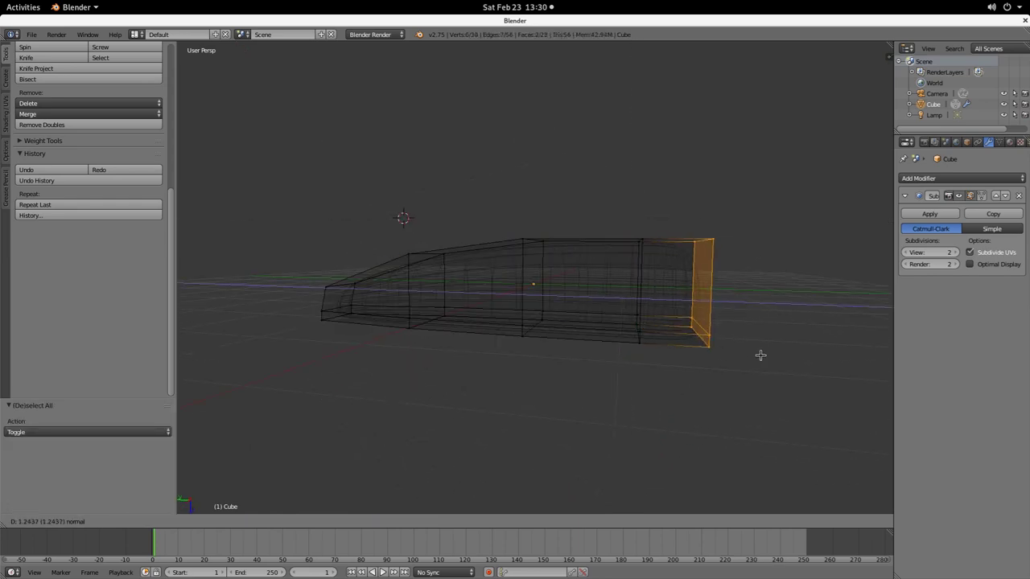
left_click(760, 356)
left_click_drag(693, 333, 694, 291)
Step: Select the upper edge of the extruded end and move it slightly down and inward as viewed
key("a")
right_click(699, 208)
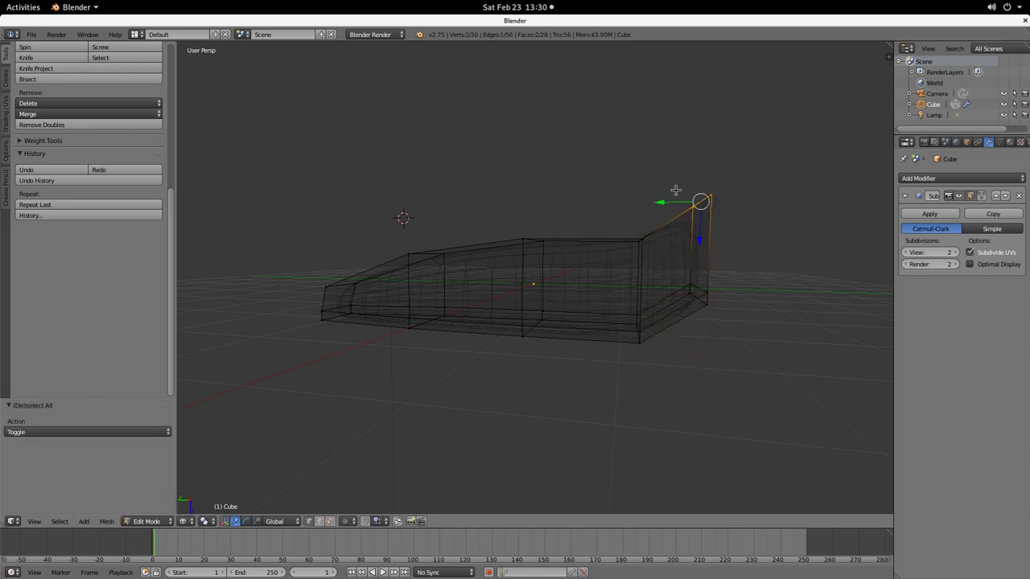
key("h")
key("alt+h")
key("g")
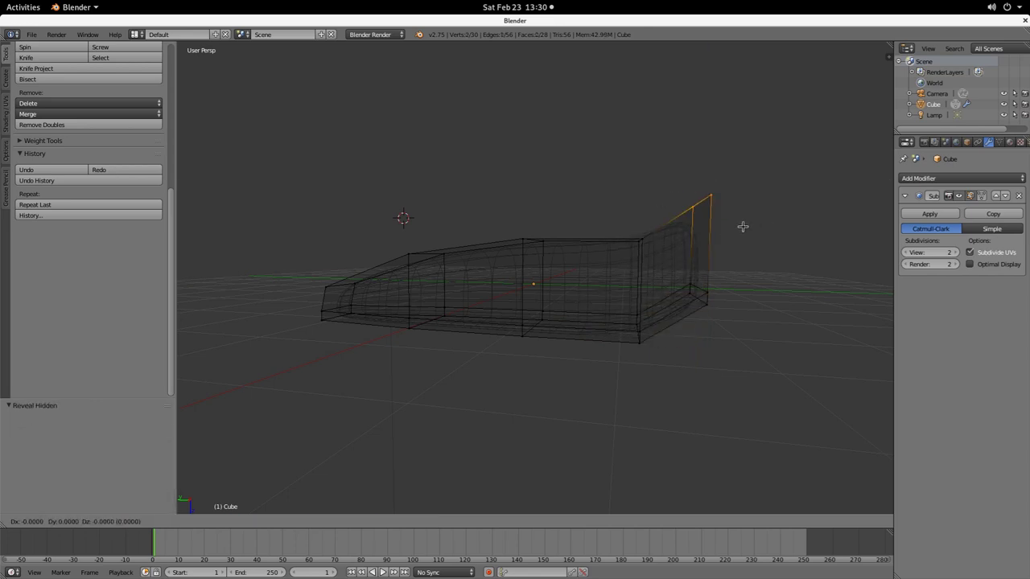
left_click(726, 239)
key("a")
Step: Box-select all vertices of the extruded end in wireframe and scale them down uniformly
middle_click_drag(755, 330, 660, 301)
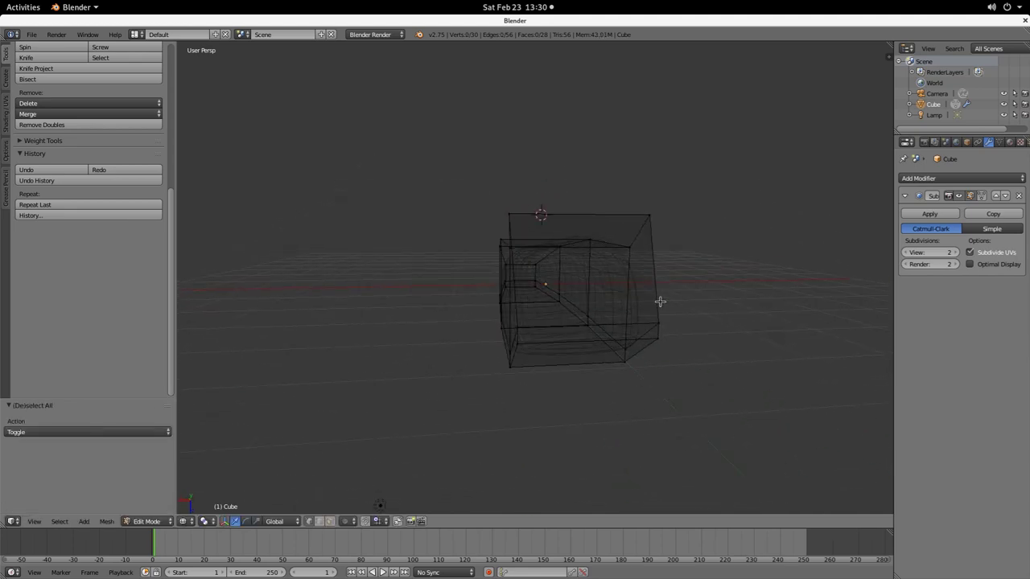
mouse_move(677, 343)
middle_mouse_down()
mouse_move(596, 255)
mouse_move(667, 230)
middle_mouse_up()
key("z")
key("b")
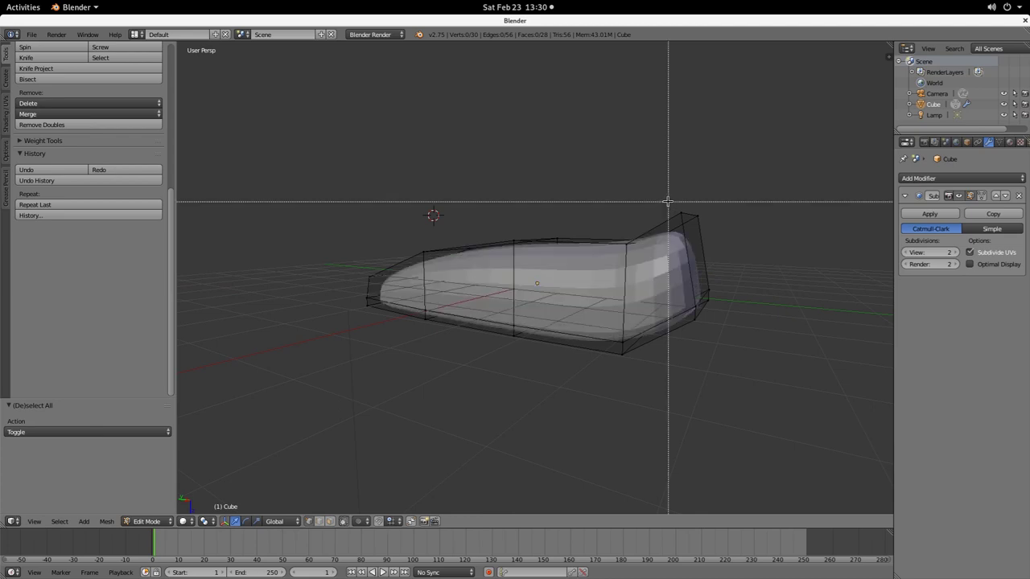
key("Escape")
key("z")
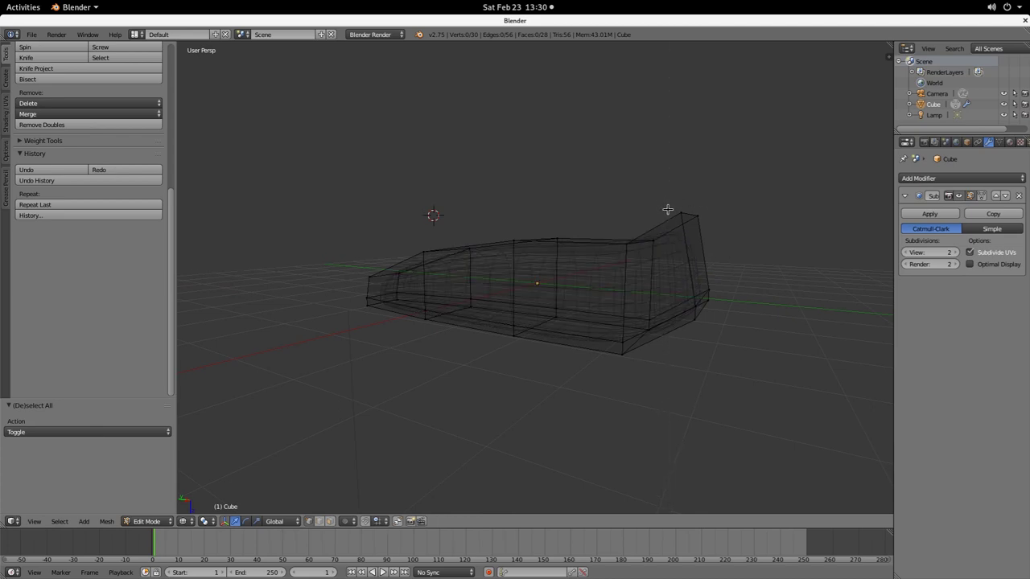
key("b")
left_click_drag(667, 188, 771, 411)
key("s")
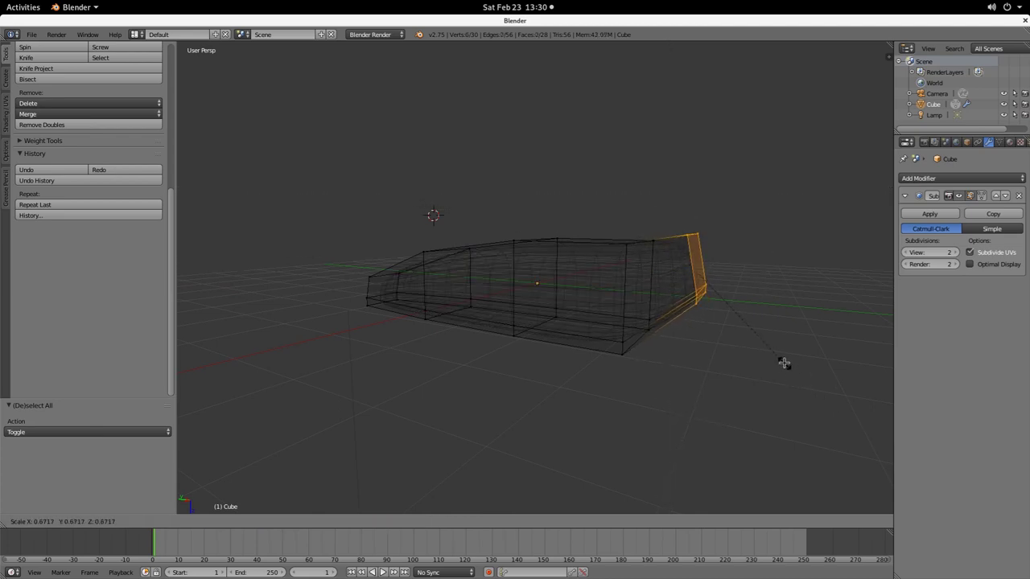
left_click(796, 375)
Step: Compare the edit cage with the smoothed mesh, finishing in Object Mode with solid shading
middle_click_drag(541, 271, 485, 225)
key("Tab")
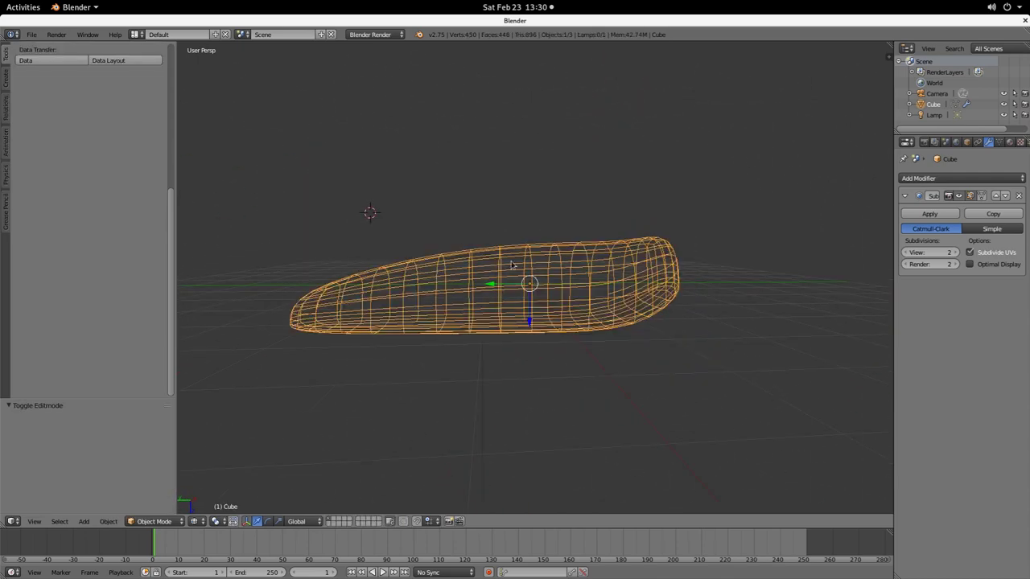
middle_click_drag(573, 316, 593, 308)
key("Tab")
key("Tab")
key("Tab")
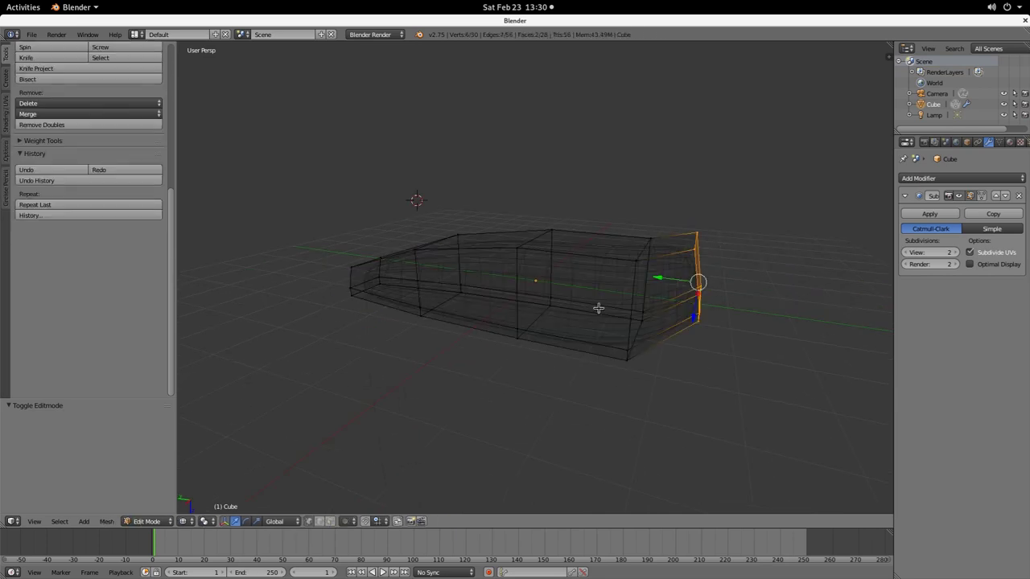
key("a")
left_click(146, 522)
left_click(150, 510)
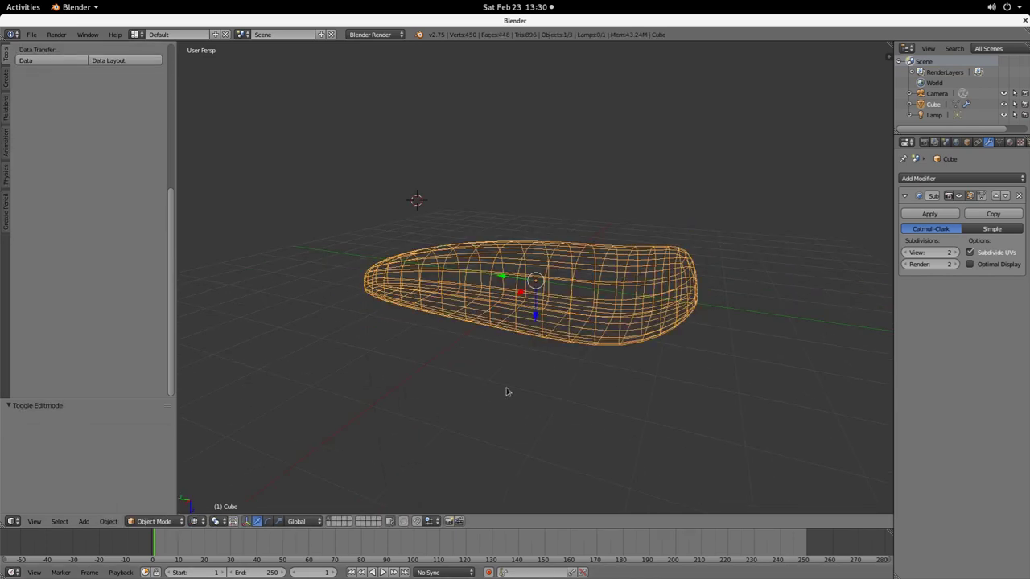
key("z")
Step: Add a second cube at the 3D cursor and give it a Subdivision Surface modifier with 2 view subdivisions
key("space")
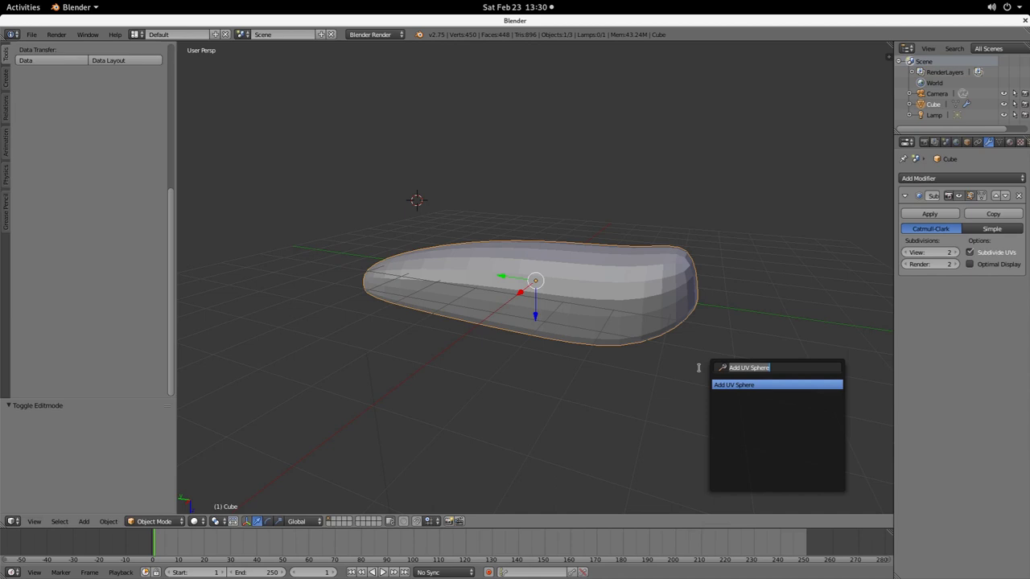
type("cube")
key("Return")
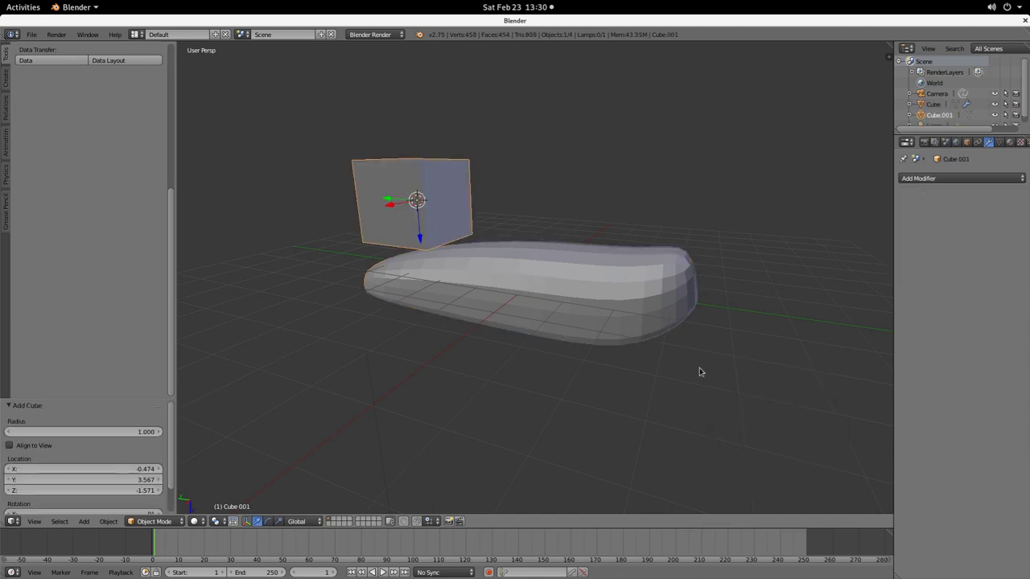
left_click(1018, 178)
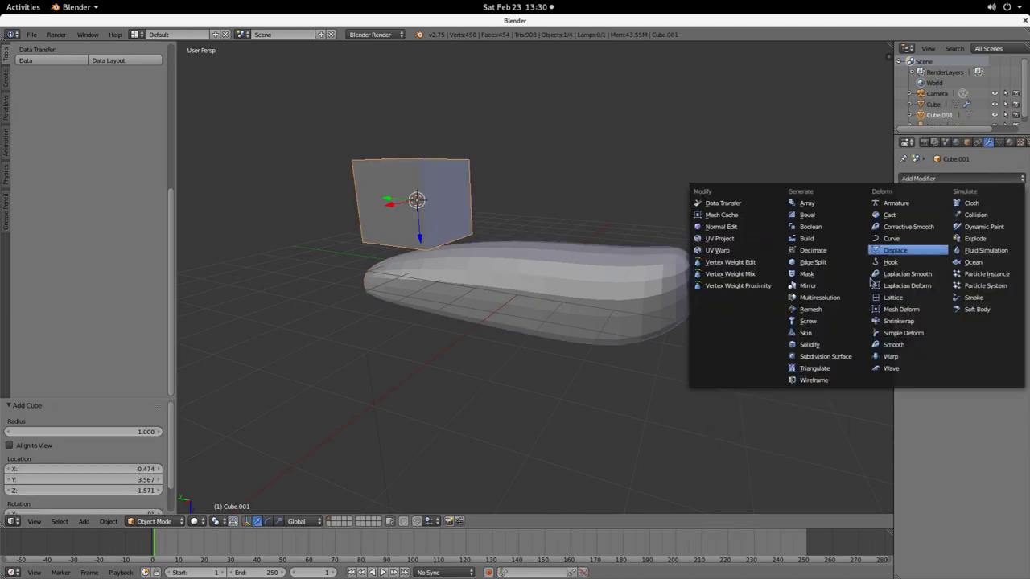
left_click(845, 355)
left_click(955, 251)
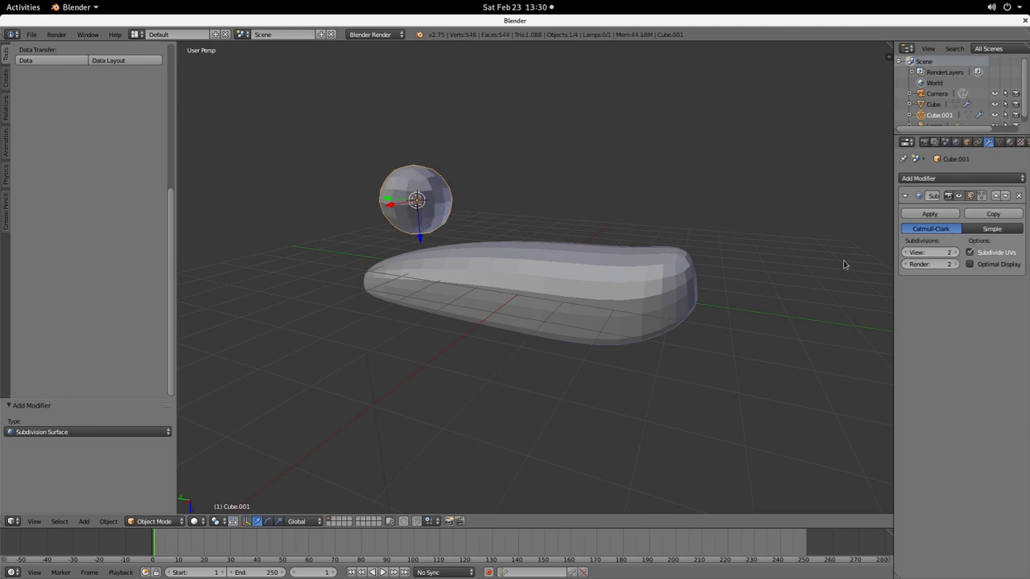
key("grave")
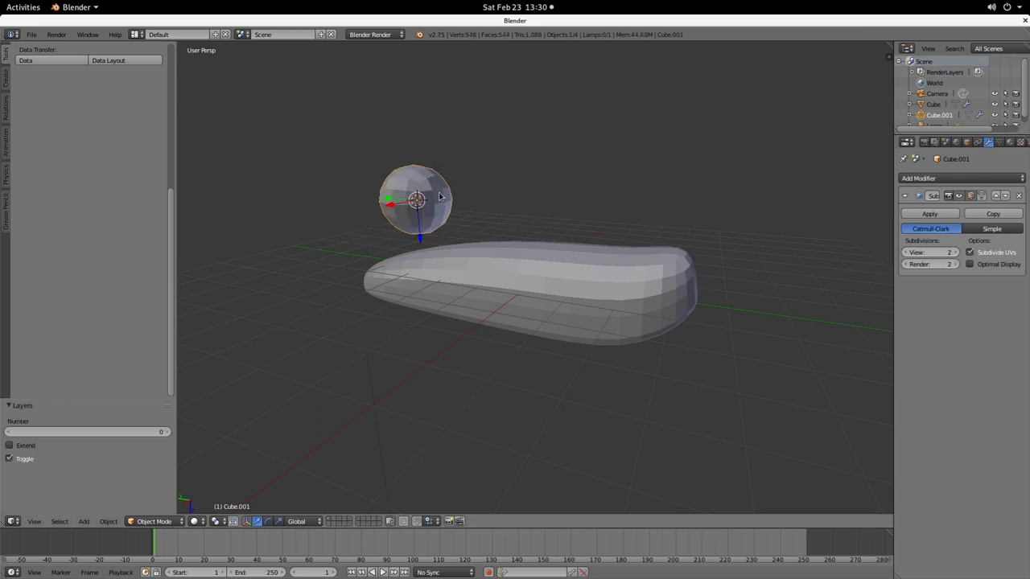
key("t")
key("t")
key("g")
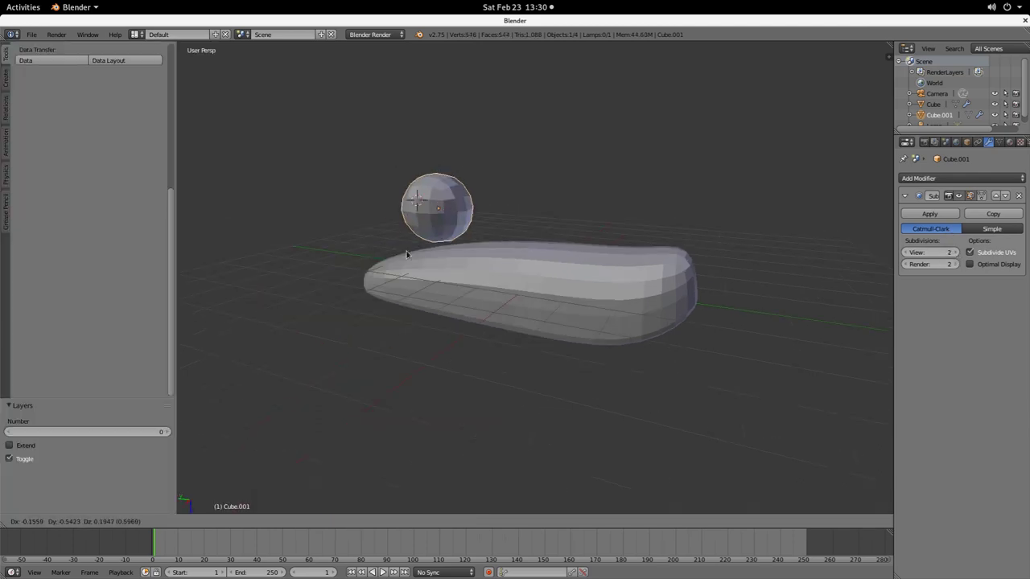
key("Escape")
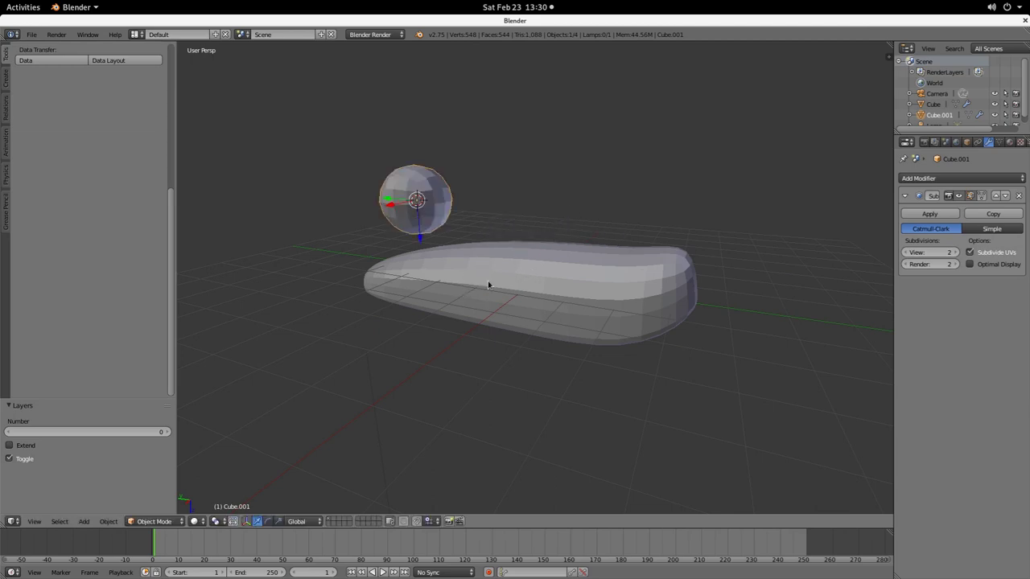
Step: Move the second subdivided cube onto the upper side of the foot-like shape as viewed, near its middle
key("KP_3")
key("ctrl+KP_3")
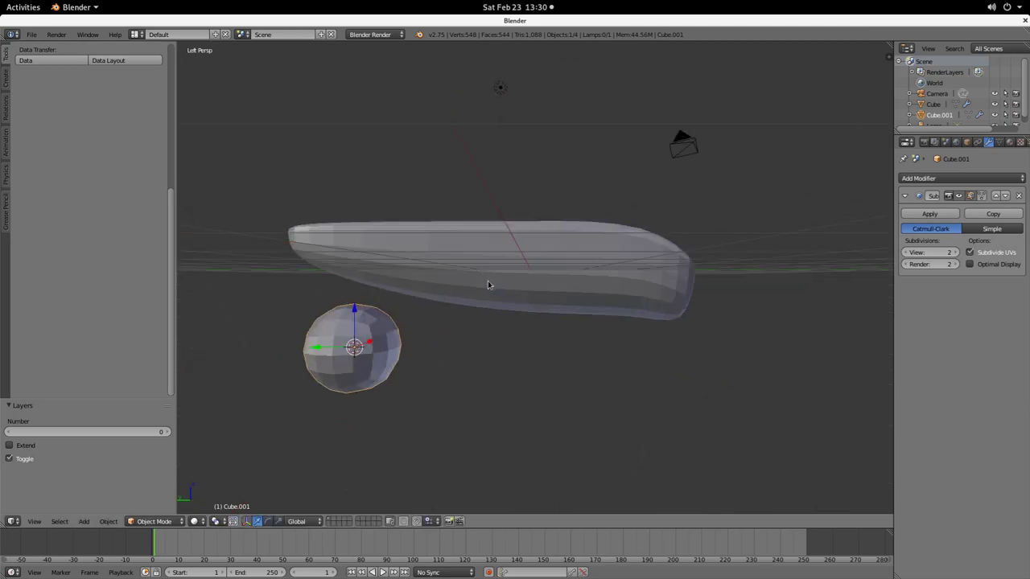
key("KP_1")
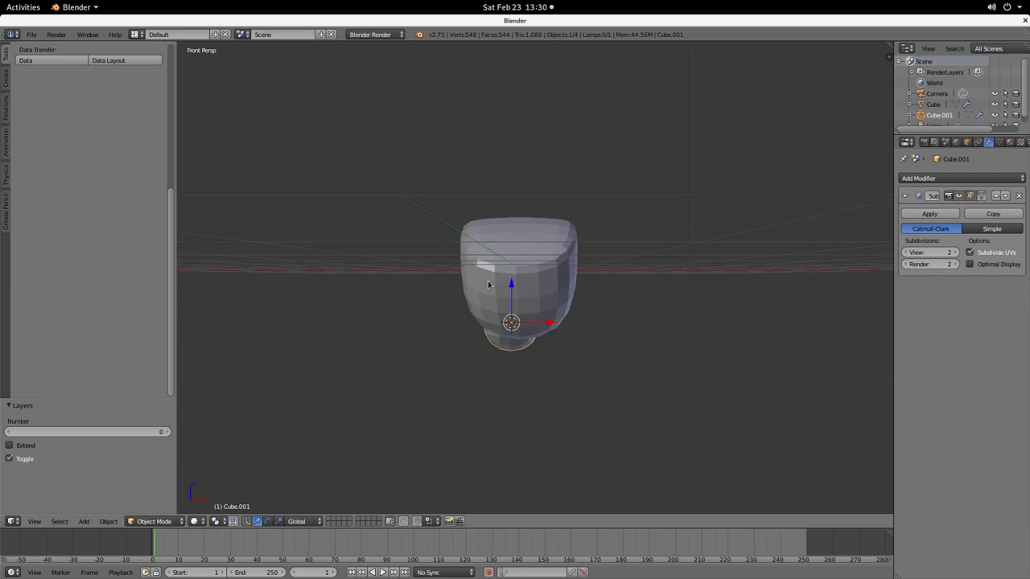
mouse_move(648, 338)
middle_mouse_down()
mouse_move(571, 304)
mouse_move(529, 219)
mouse_move(461, 390)
mouse_move(487, 425)
middle_mouse_up()
key("KP_8")
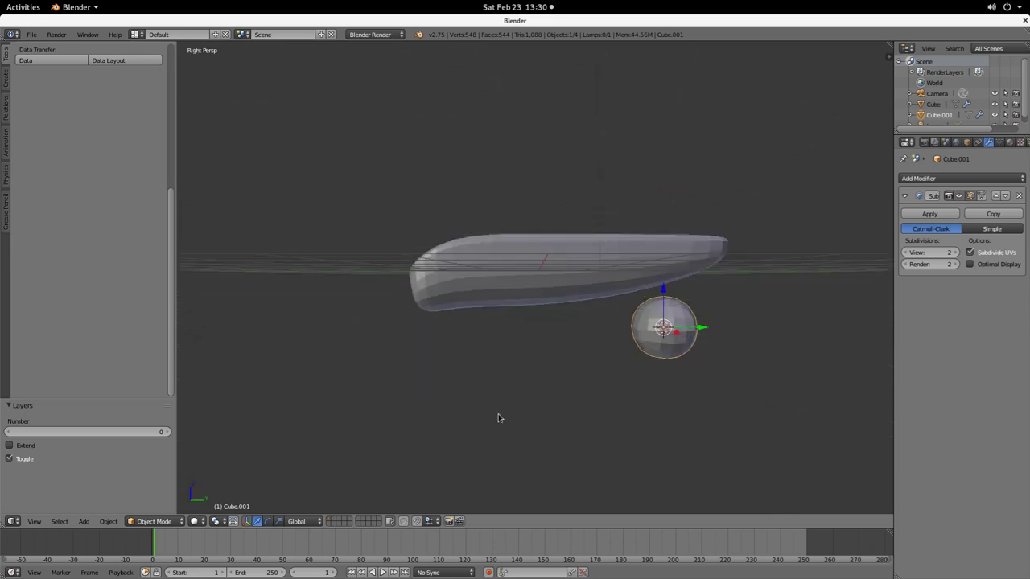
middle_click_drag(577, 366, 365, 293)
middle_click_drag(541, 413, 529, 360)
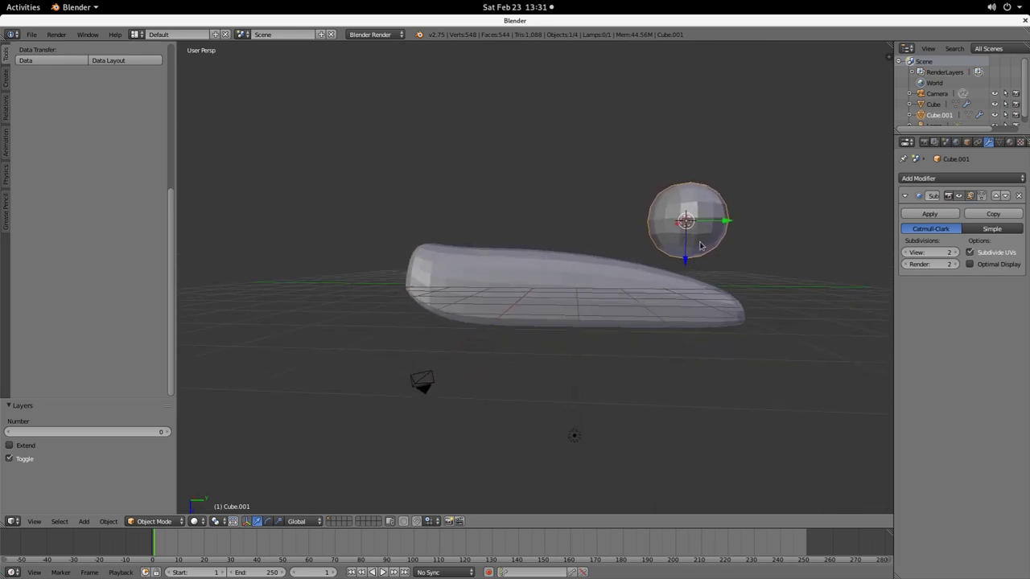
key("g")
left_click(561, 269)
middle_click_drag(534, 304, 487, 313)
key("g")
left_click(593, 257)
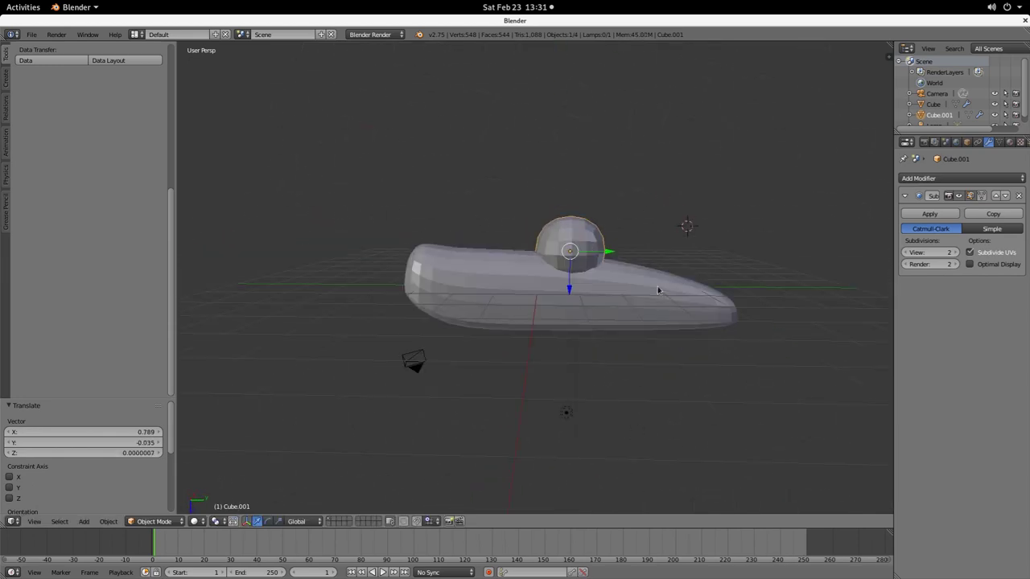
Step: In Edit Mode, scale the second cube's mesh up about 2.6 times and narrow it to about 0.71 along X
key("Tab")
key("s")
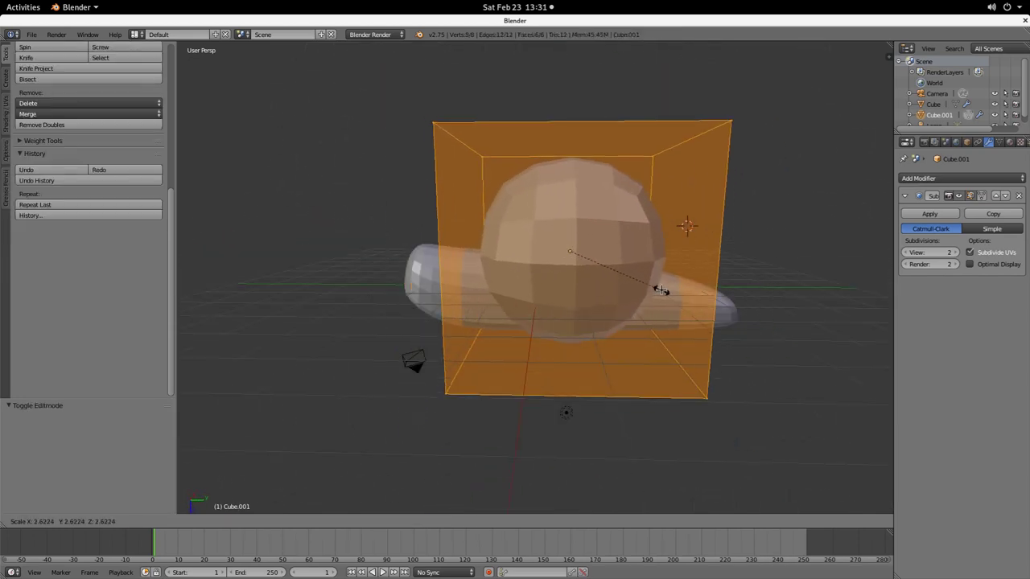
left_click(658, 291)
middle_click_drag(654, 297, 637, 404)
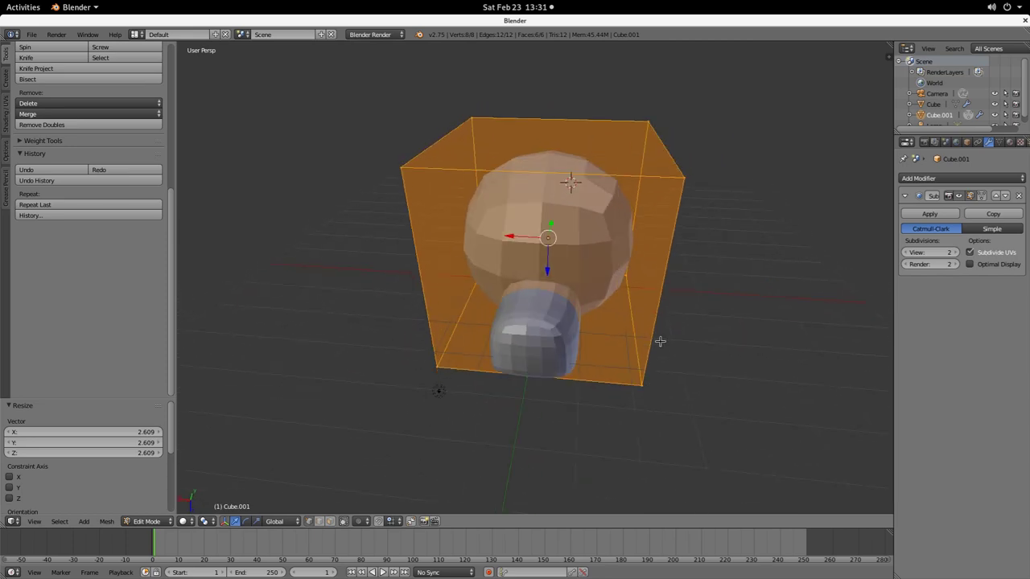
key("s")
key("x")
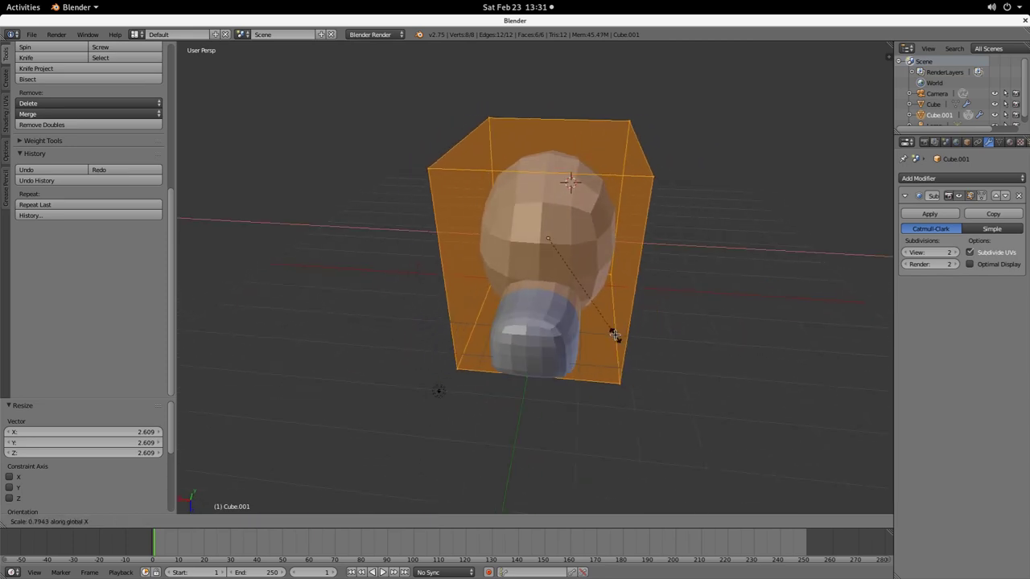
left_click(603, 331)
Step: Shift the second cube's mesh along global Z away from the foot, tilt it with two free rotations and nudge it into place
middle_click_drag(604, 333, 523, 303)
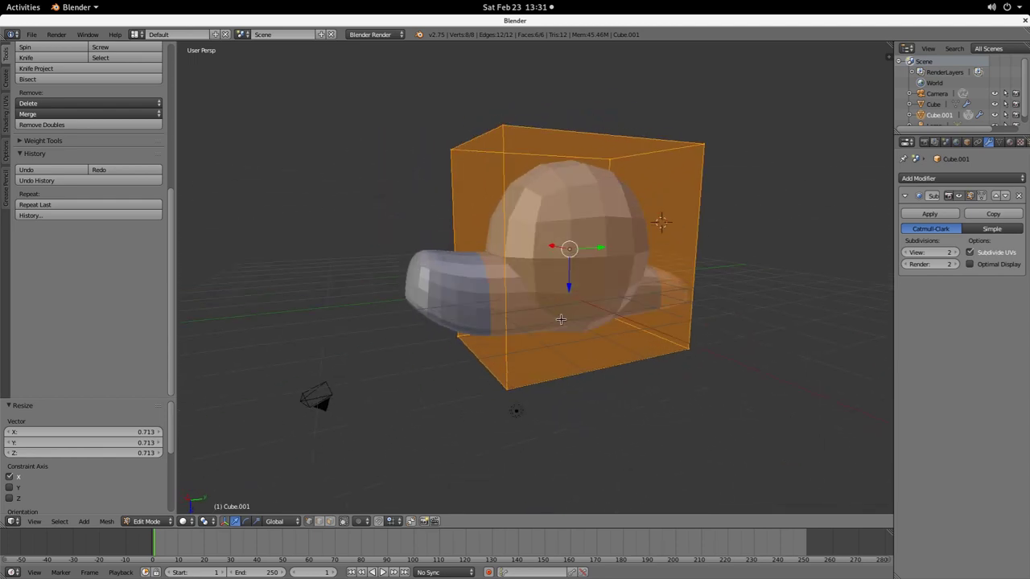
key("g")
key("z")
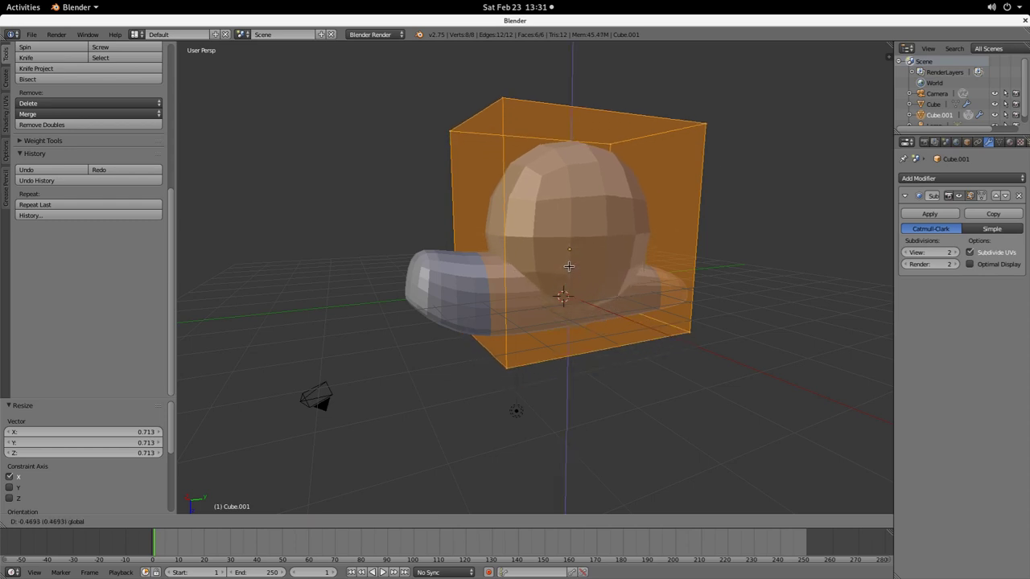
left_click(568, 275)
mouse_move(568, 274)
middle_mouse_down()
mouse_move(629, 276)
mouse_move(676, 258)
mouse_move(713, 218)
mouse_move(589, 278)
middle_mouse_up()
key("r")
left_click(705, 202)
key("r")
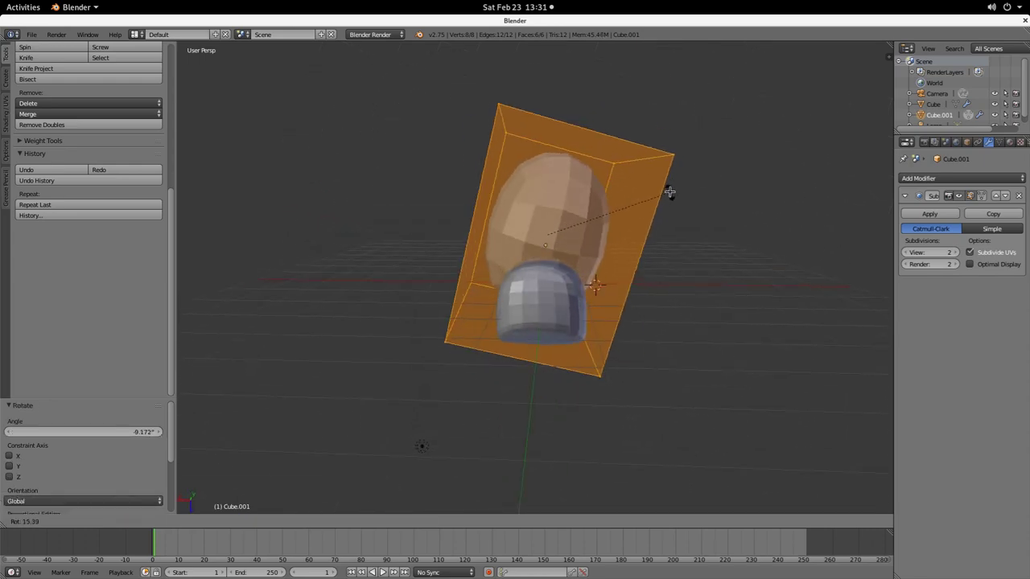
left_click(671, 202)
key("g")
left_click(598, 202)
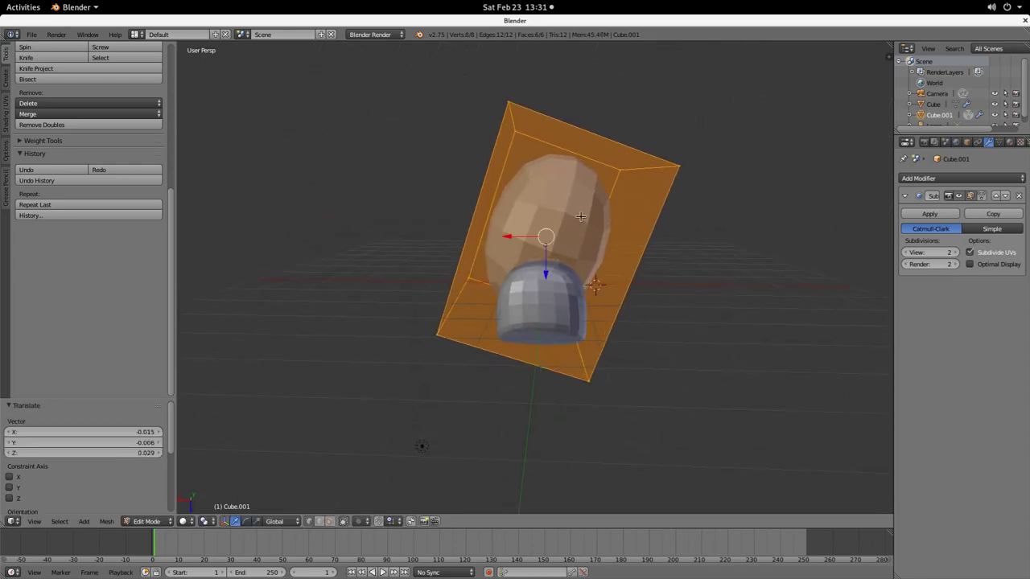
Step: Rotate the second cube's mesh by about 7.5° as seen along the foot's flat side and adjust its height along Z
middle_click_drag(598, 202, 622, 328)
key("r")
left_click(671, 276)
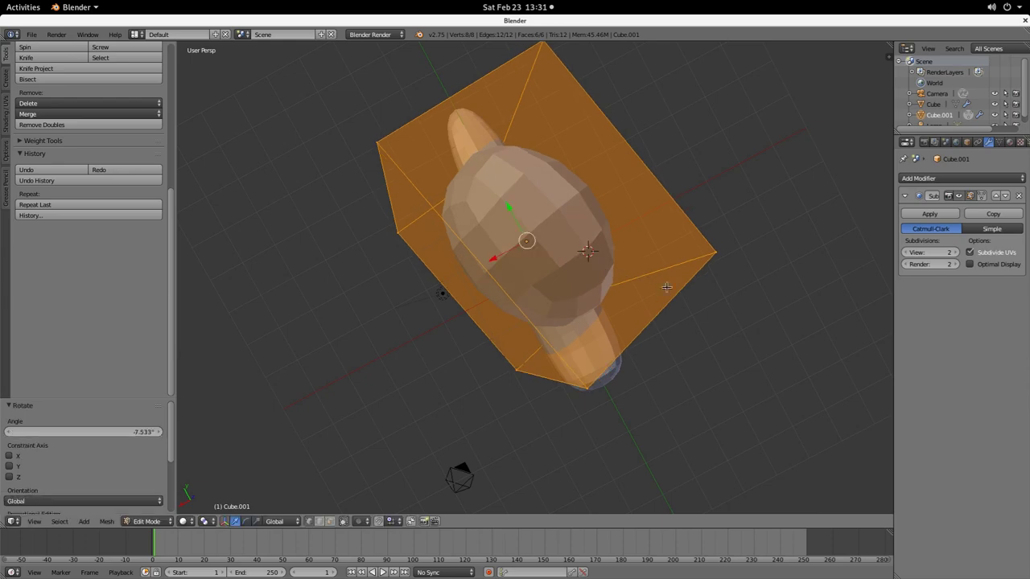
middle_click_drag(672, 276, 510, 288)
left_click_drag(510, 288, 506, 276)
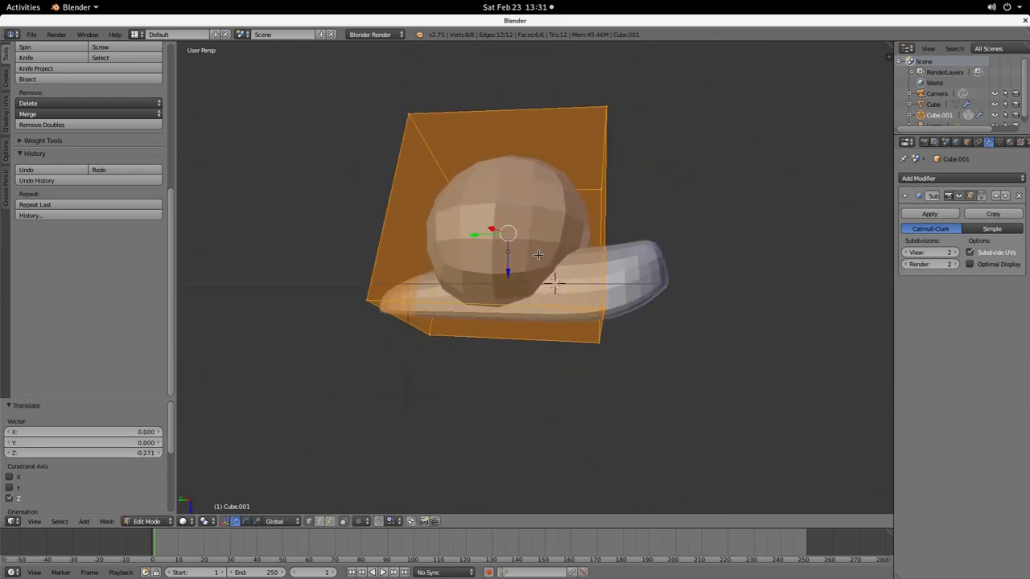
Step: Scale the second cube's mesh down slightly in two uniform passes and return to Object Mode
middle_click_drag(539, 256, 553, 305)
key("s")
left_click(555, 301)
key("s")
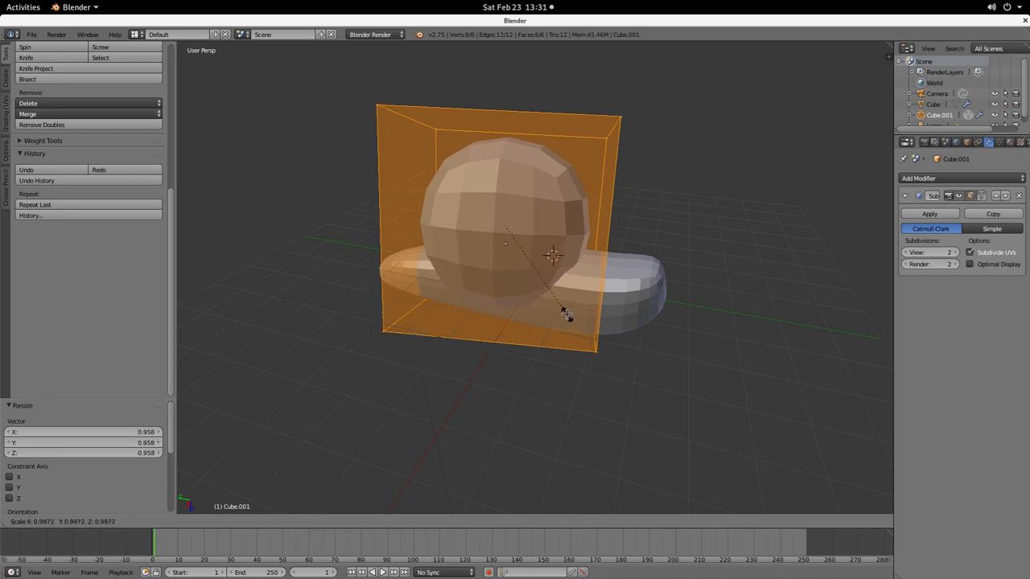
left_click(552, 296)
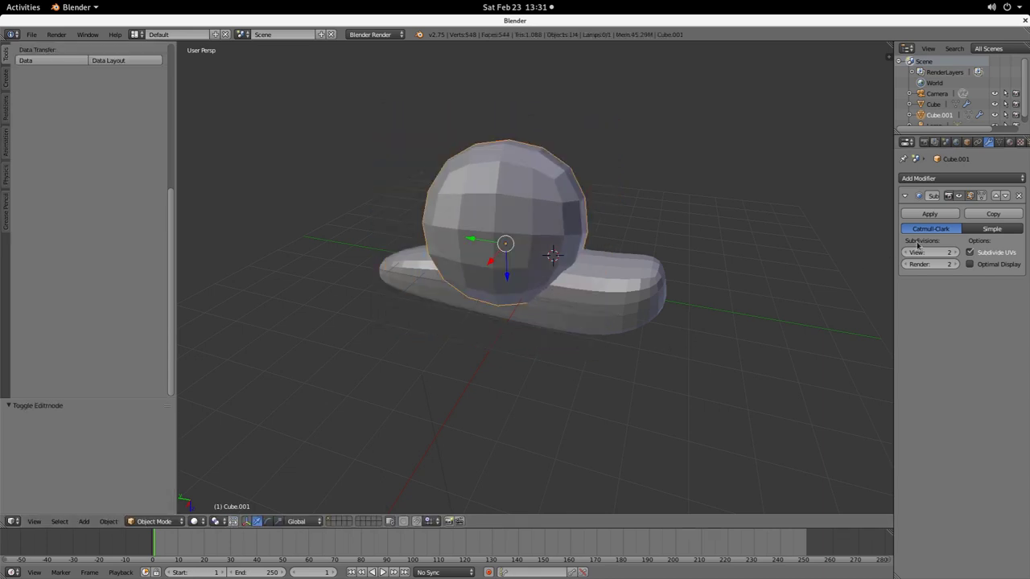
Step: Apply the Subdivision Surface modifier on the ball, check its mesh in Edit Mode, and apply the foot's modifier too
left_click(929, 214)
key("Tab")
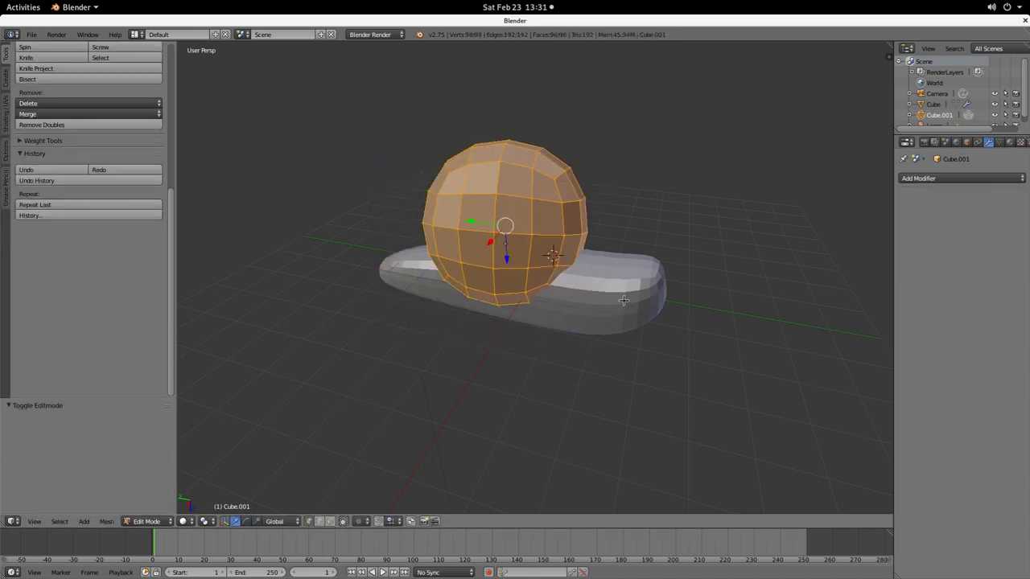
key("Tab")
right_click(625, 301)
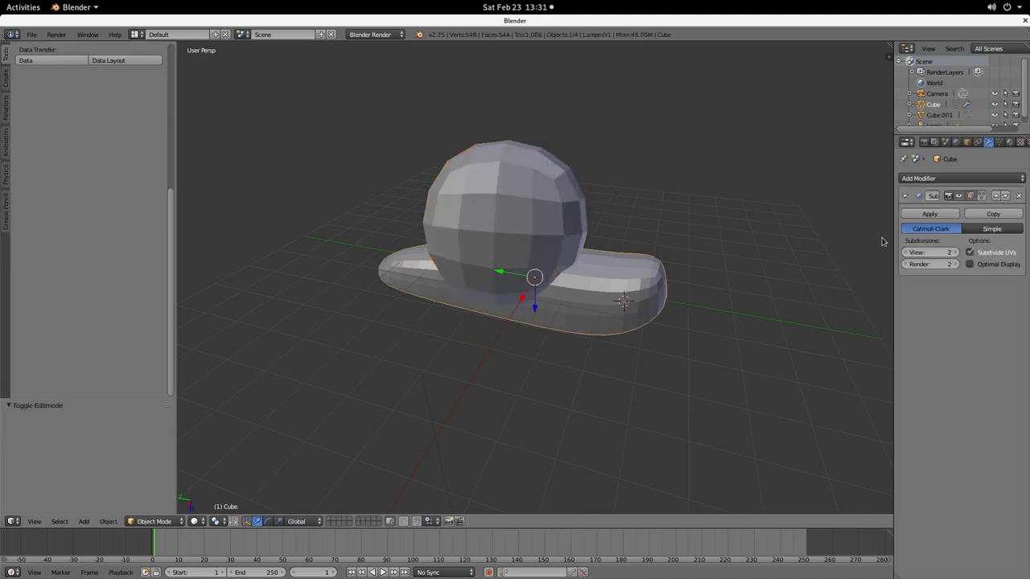
left_click(929, 215)
middle_click_drag(662, 325, 664, 292)
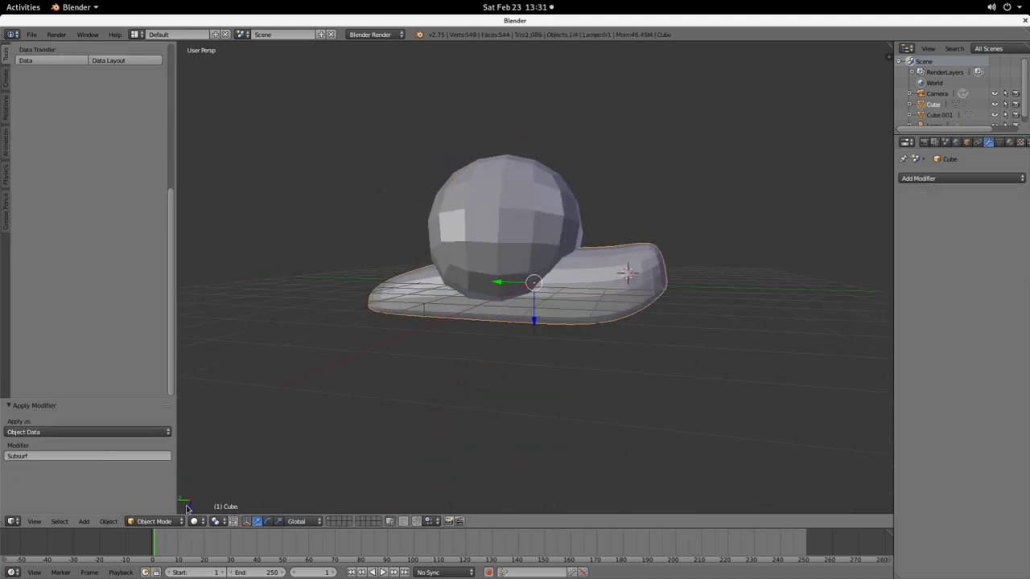
Step: Switch the foot-like mesh to Sculpt Mode and enable Dyntopo
left_click(155, 521)
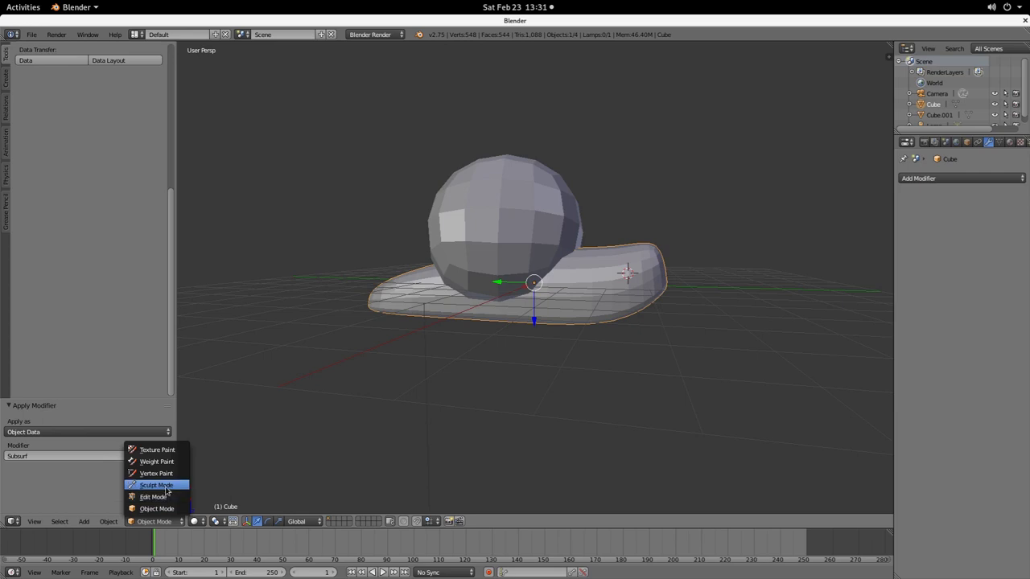
left_click(153, 487)
mouse_move(418, 392)
middle_mouse_down()
mouse_move(427, 443)
mouse_move(391, 489)
mouse_move(405, 338)
mouse_move(402, 392)
middle_mouse_up()
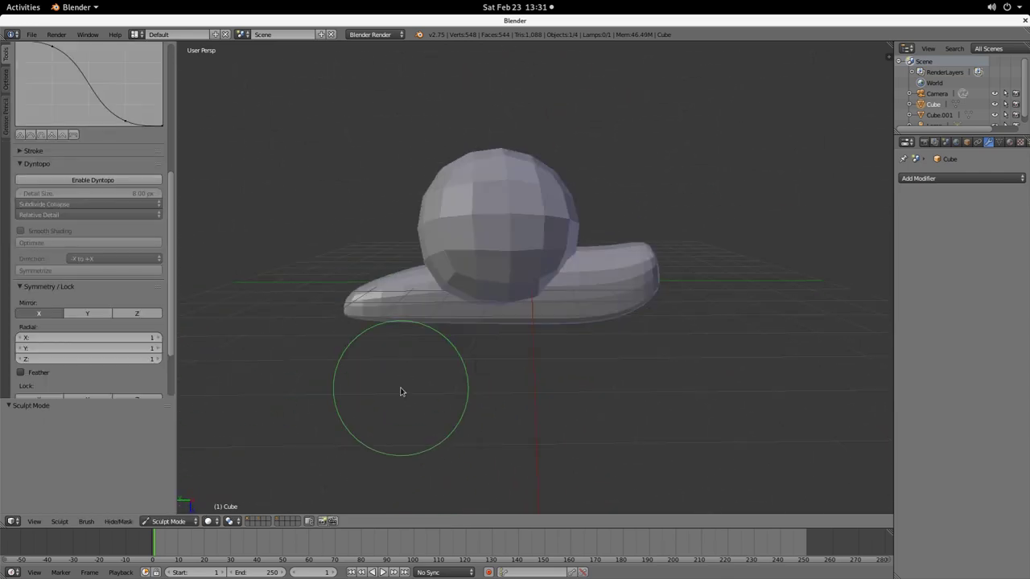
left_click(135, 181)
Step: Choose the Clay Strips brush and reduce its radius to about 104 px
scroll(170, 182, "up", 10)
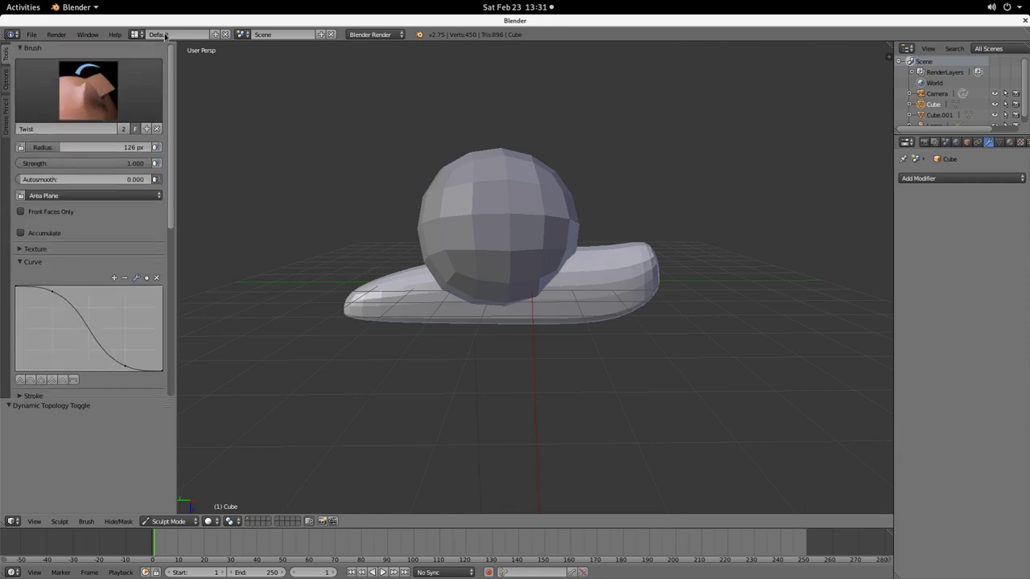
scroll(169, 167, "down", 10)
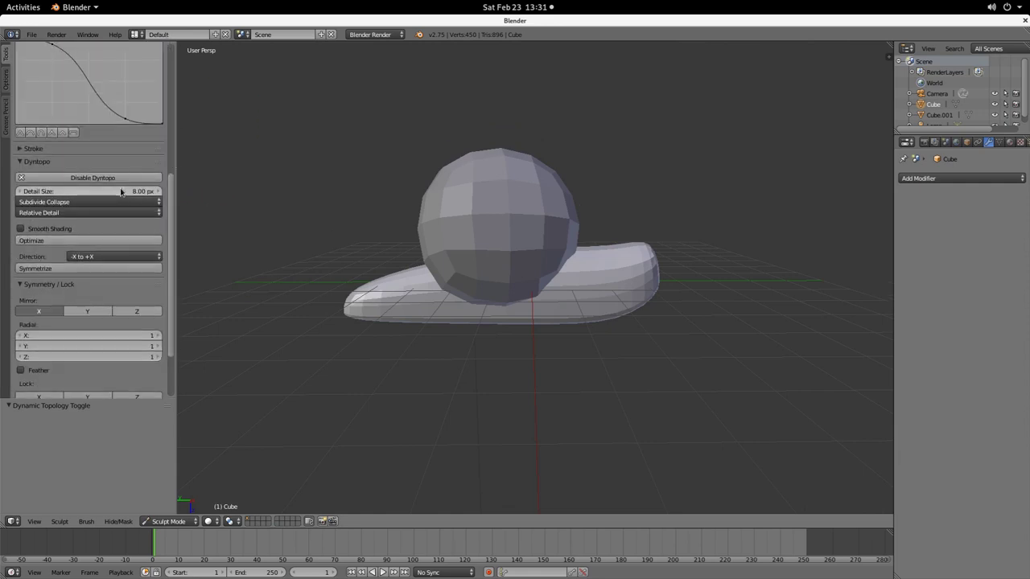
scroll(571, 289, "up", 6)
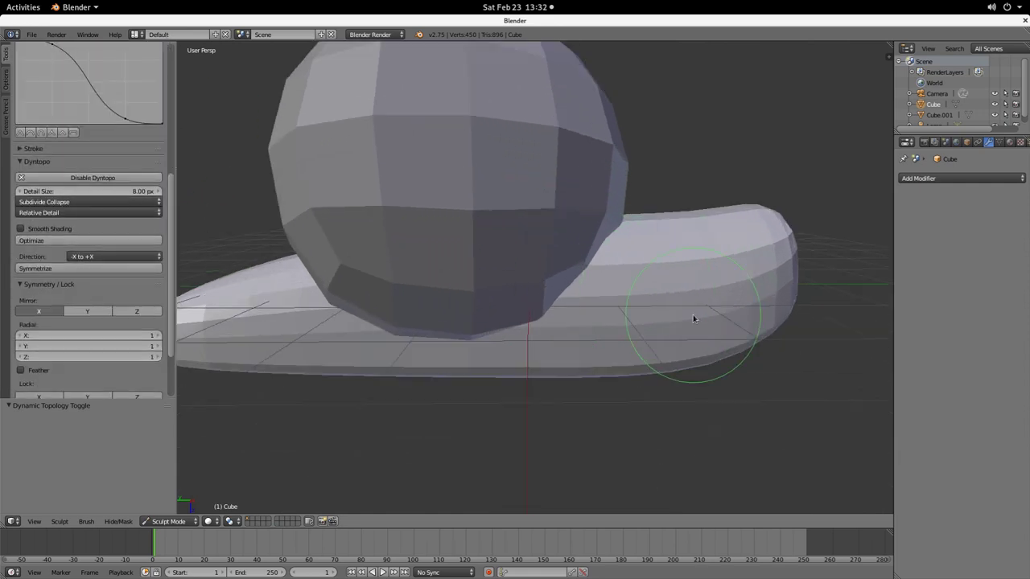
middle_click_drag(698, 286, 705, 286)
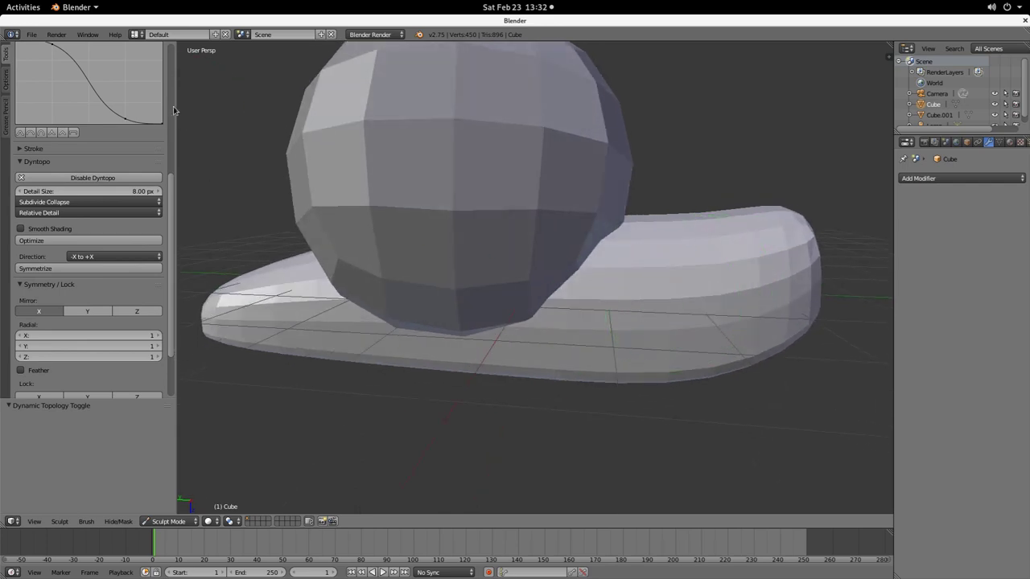
scroll(148, 92, "up", 10)
left_click(89, 88)
left_click(126, 150)
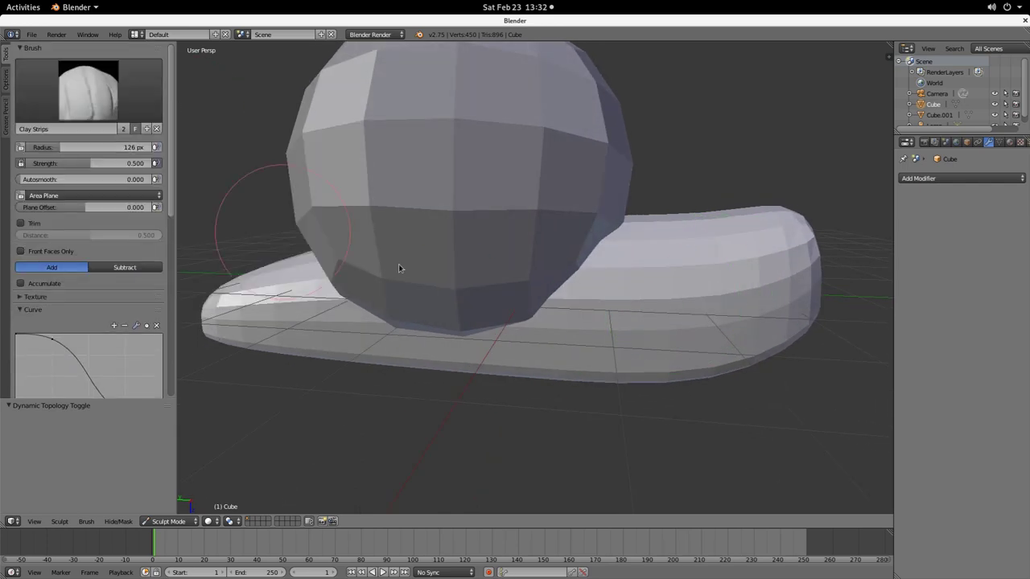
key("f")
left_click(740, 323)
Step: Try a Clay Strips stroke along the side of the foot's thick end with 8 px Dyntopo detail, and undo it
mouse_move(591, 306)
left_mouse_down()
mouse_move(759, 280)
mouse_move(641, 306)
left_mouse_up()
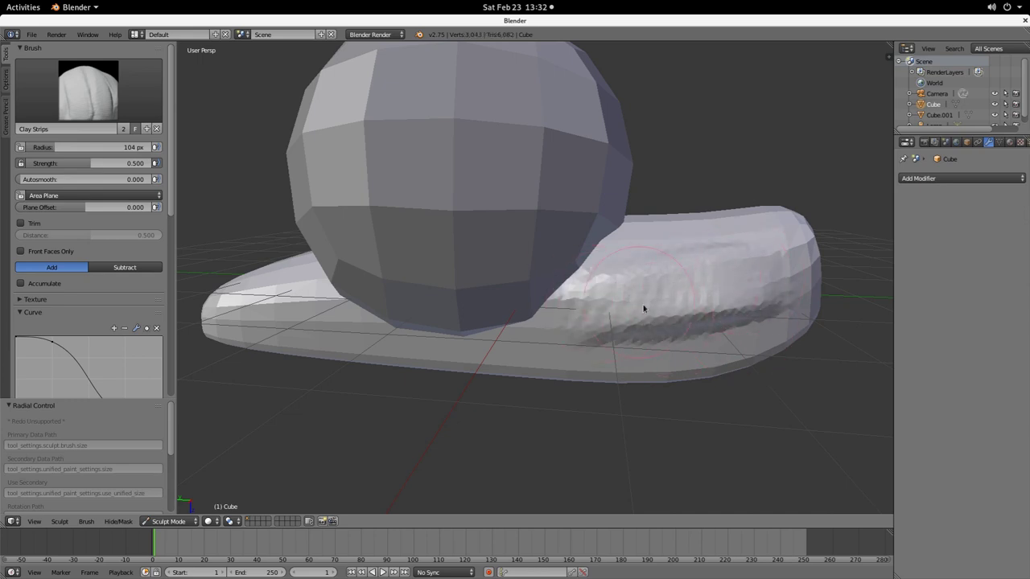
scroll(746, 332, "up", 4)
middle_click_drag(772, 356, 470, 328, "shift")
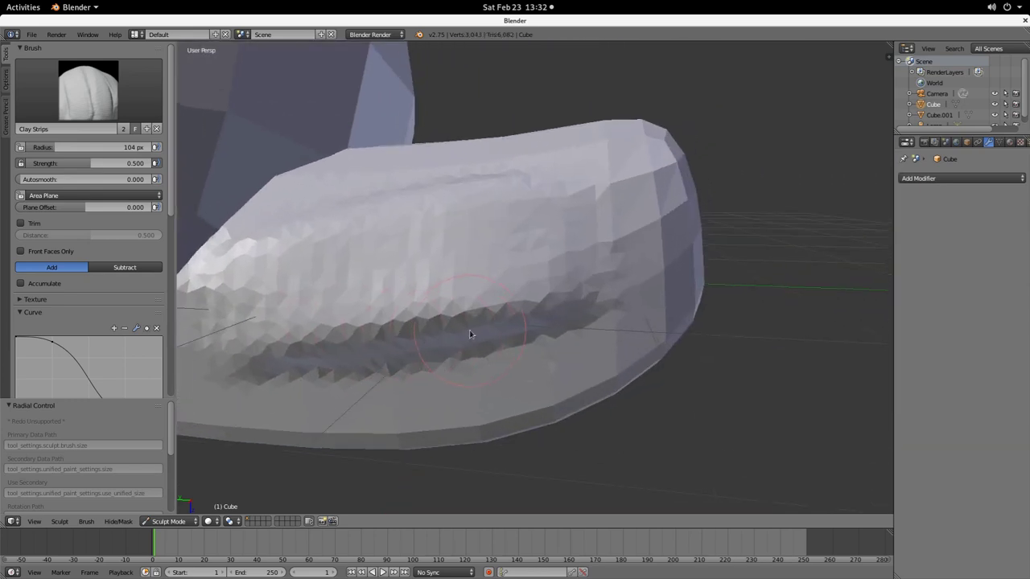
middle_click_drag(379, 320, 483, 323, "shift")
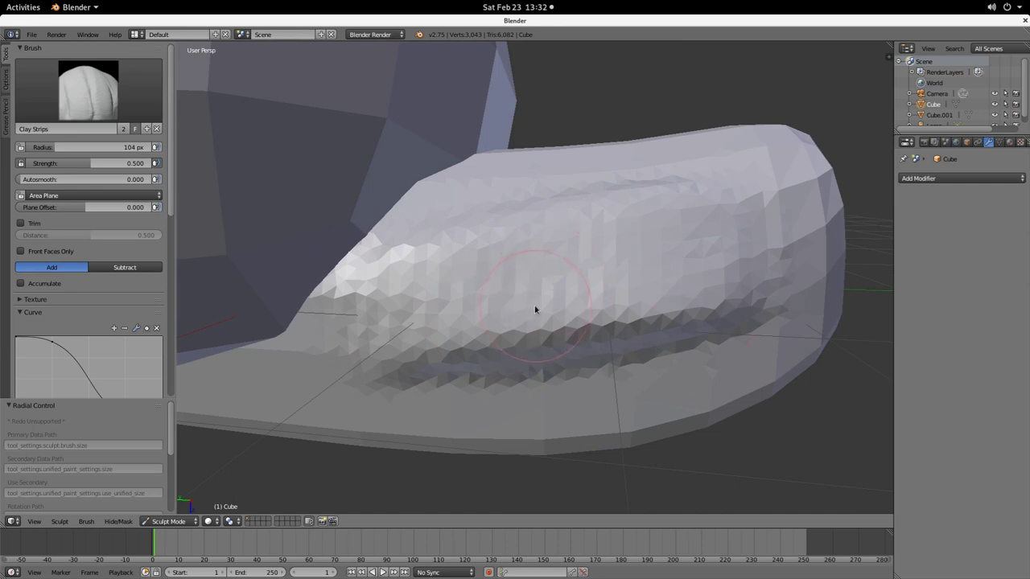
key("ctrl+z")
key("ctrl+z")
key("ctrl+z")
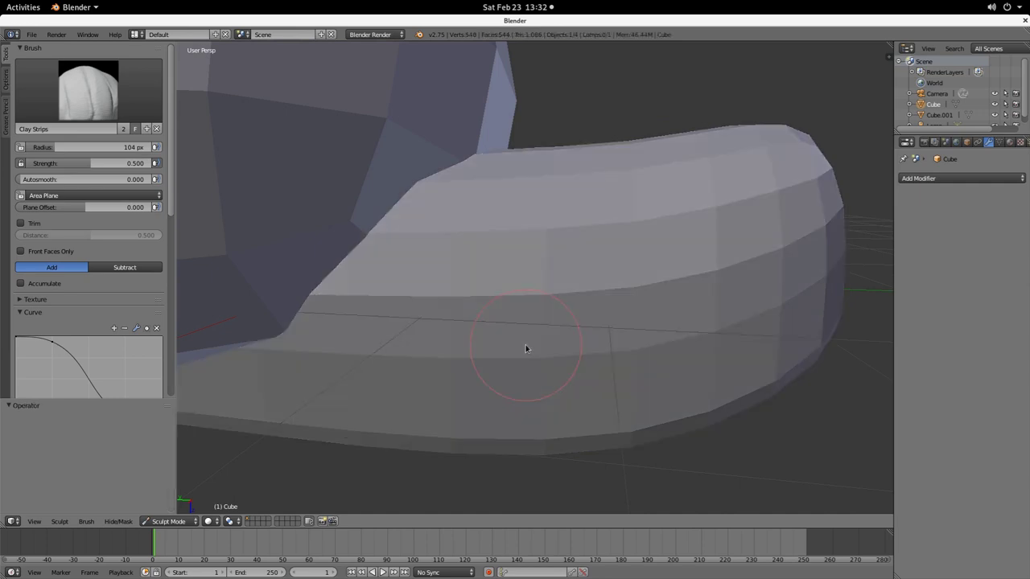
Step: Set the Dyntopo detail size to 3 px and sculpt a Clay Strips stroke along the side of the foot's thick end
scroll(524, 336, "down", 3)
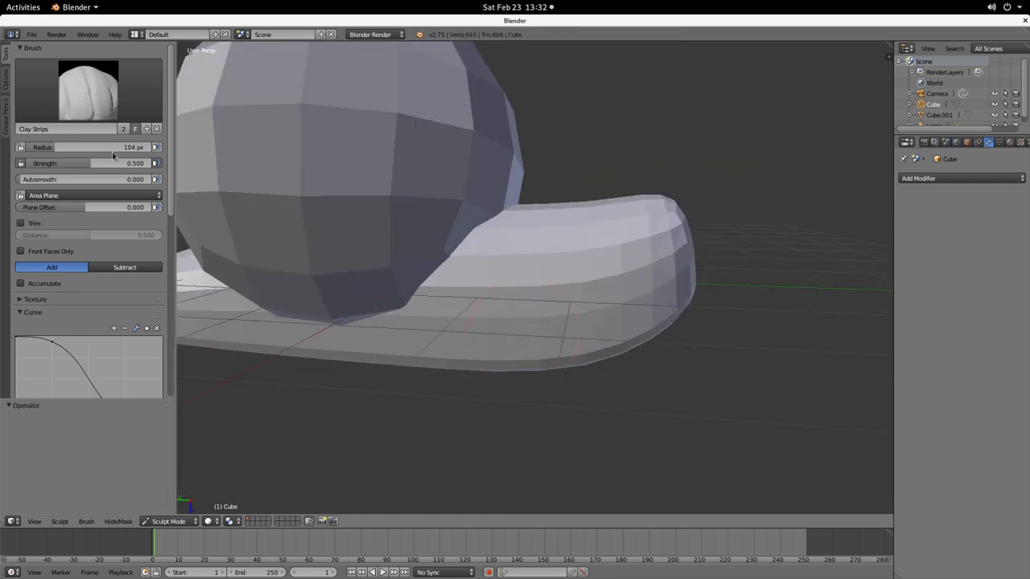
scroll(155, 298, "down", 5)
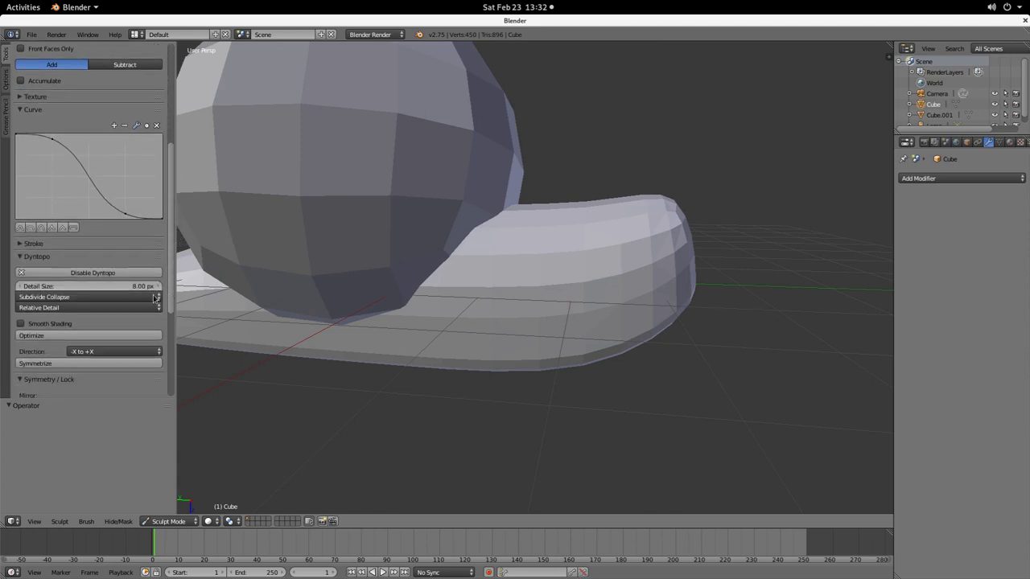
left_click(128, 288)
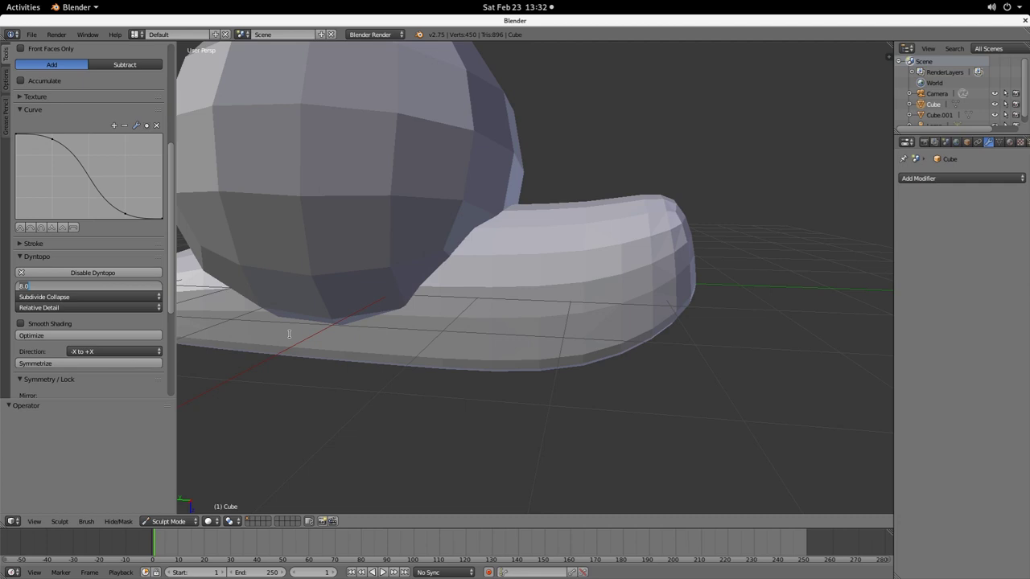
type("6")
key("Return")
type("3")
key("Return")
mouse_move(504, 292)
left_mouse_down()
mouse_move(563, 277)
mouse_move(467, 299)
mouse_move(630, 264)
left_mouse_up()
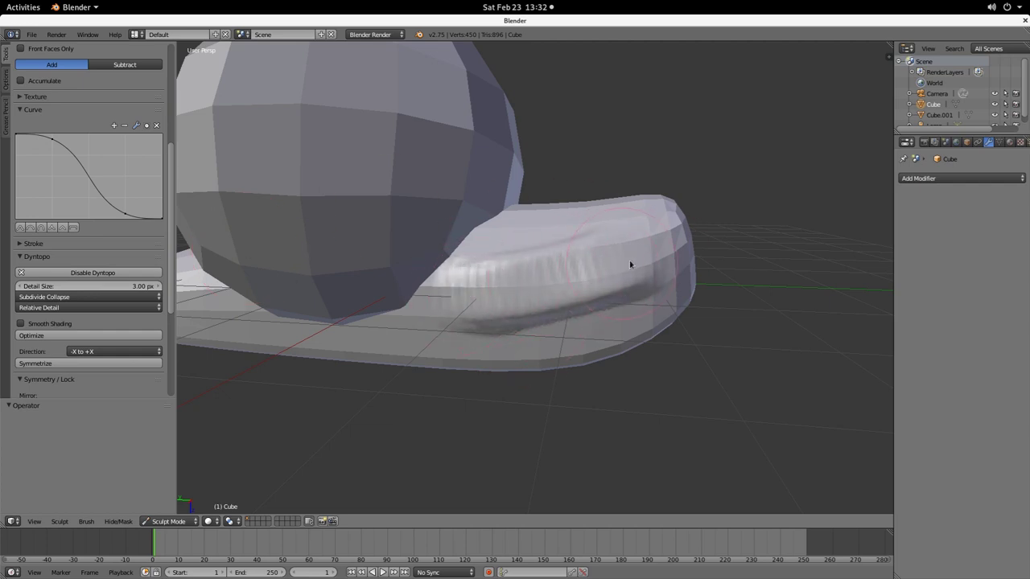
scroll(539, 365, "up", 3)
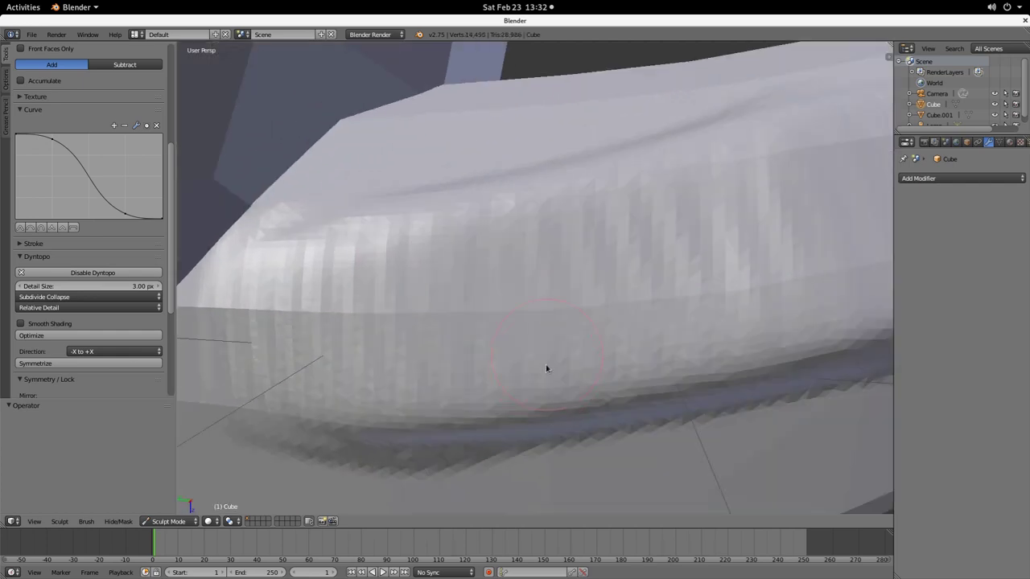
Step: Undo the last Clay Strips stroke on the foot's thick end and set the Dyntopo detail size to 8 px
key("ctrl+z")
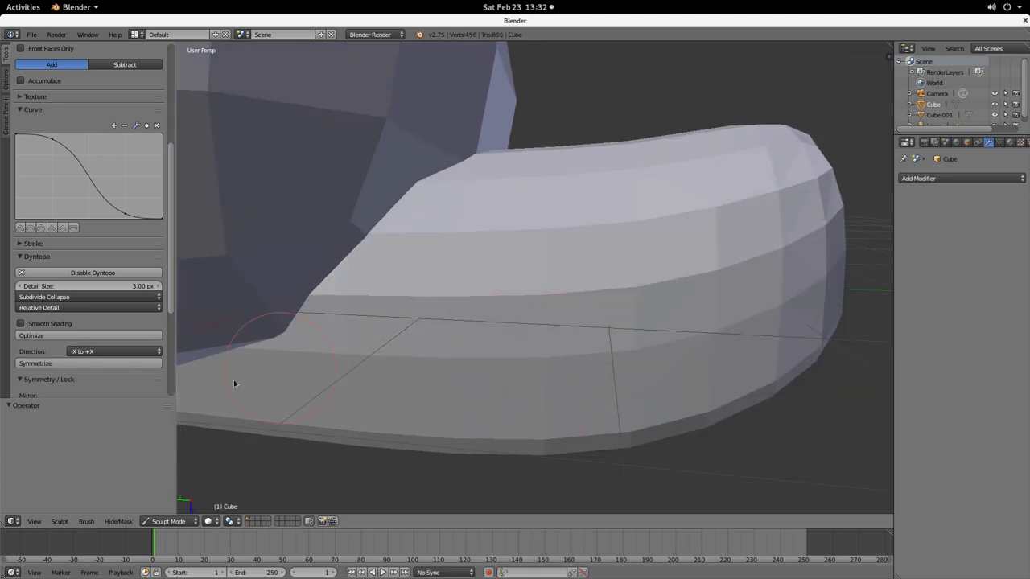
left_click(134, 289)
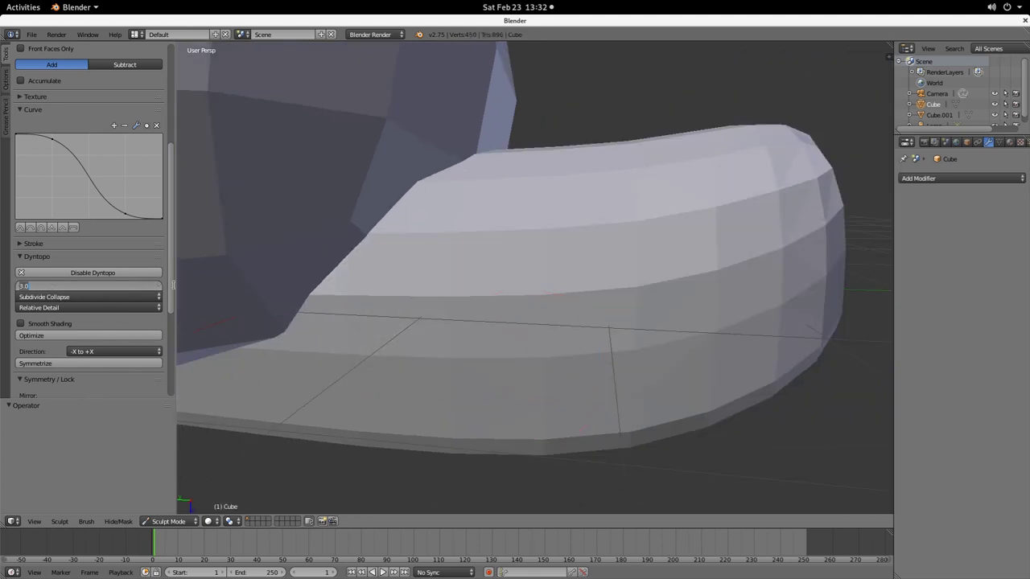
type("8")
key("Return")
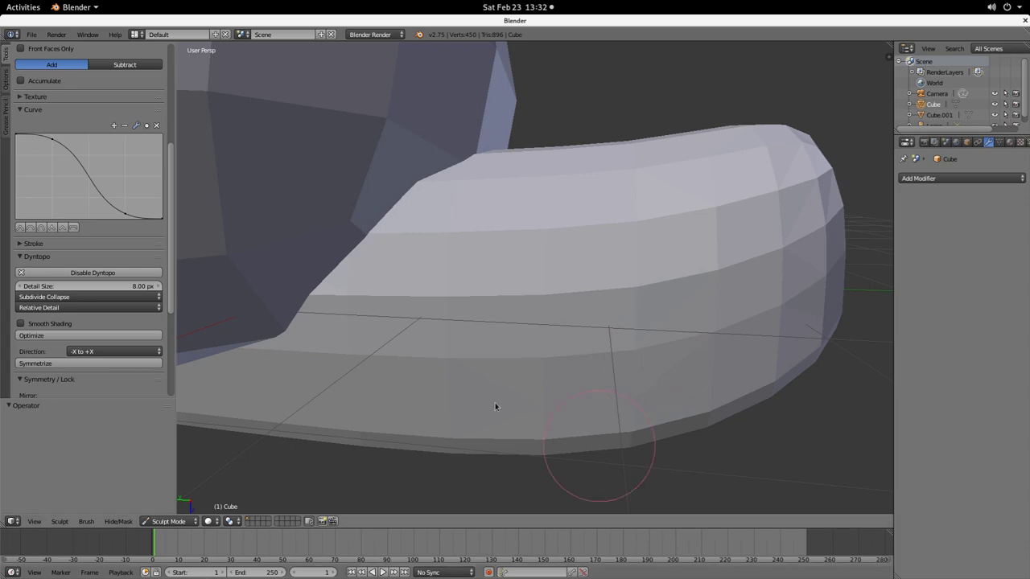
mouse_move(397, 397)
left_mouse_down()
mouse_move(632, 326)
mouse_move(754, 361)
left_mouse_up()
mouse_move(705, 403)
middle_mouse_down()
mouse_move(552, 416)
mouse_move(552, 426)
mouse_move(484, 333)
mouse_move(638, 362)
middle_mouse_up()
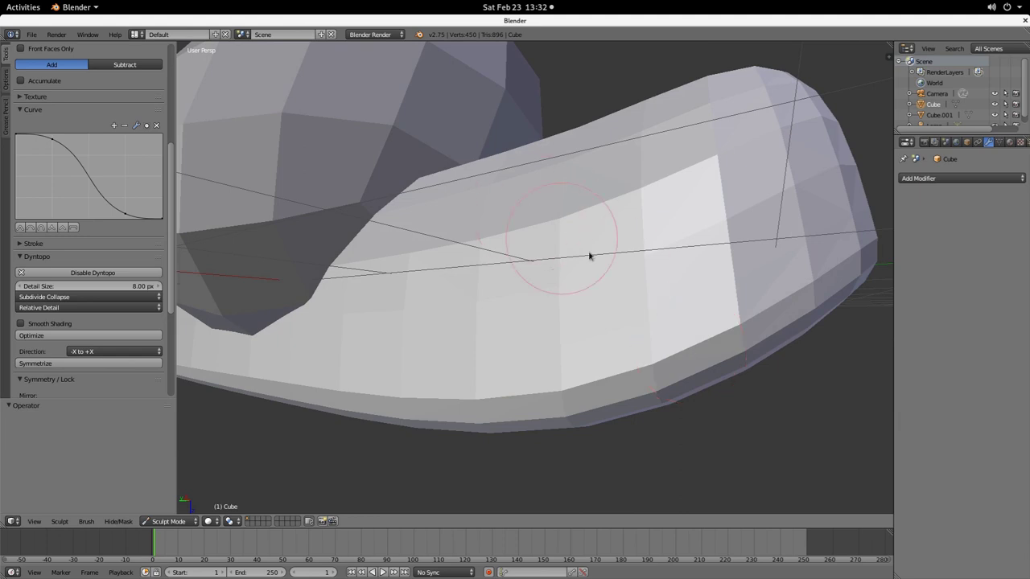
Step: Try a Clay Strips stroke with a much larger brush radius on the side of the foot's thick end, and undo it
key("f")
left_click(644, 291)
left_click_drag(667, 249, 568, 255)
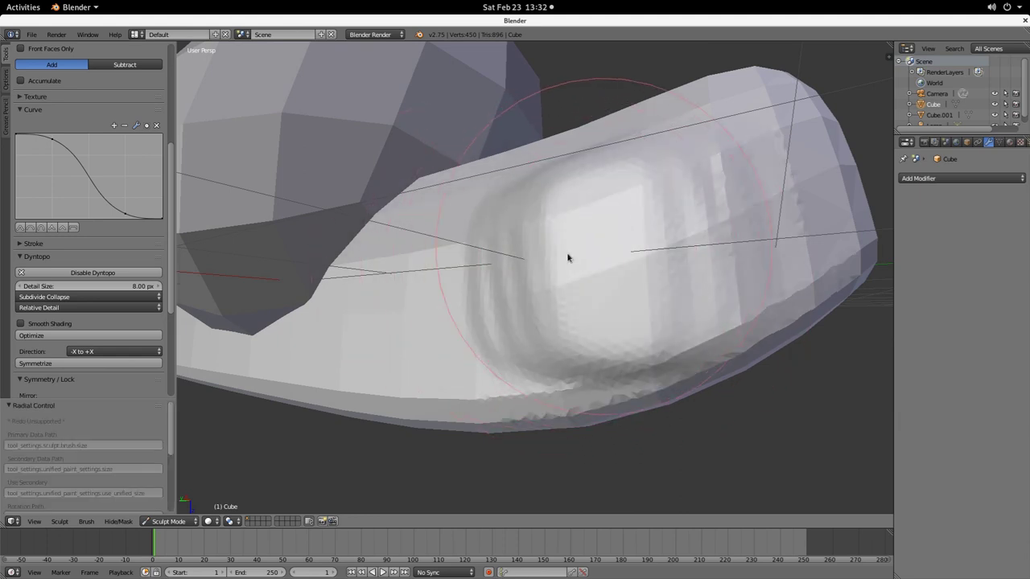
key("ctrl+z")
Step: Reduce the sculpting brush's radius to about 88 px
scroll(539, 300, "down", 5)
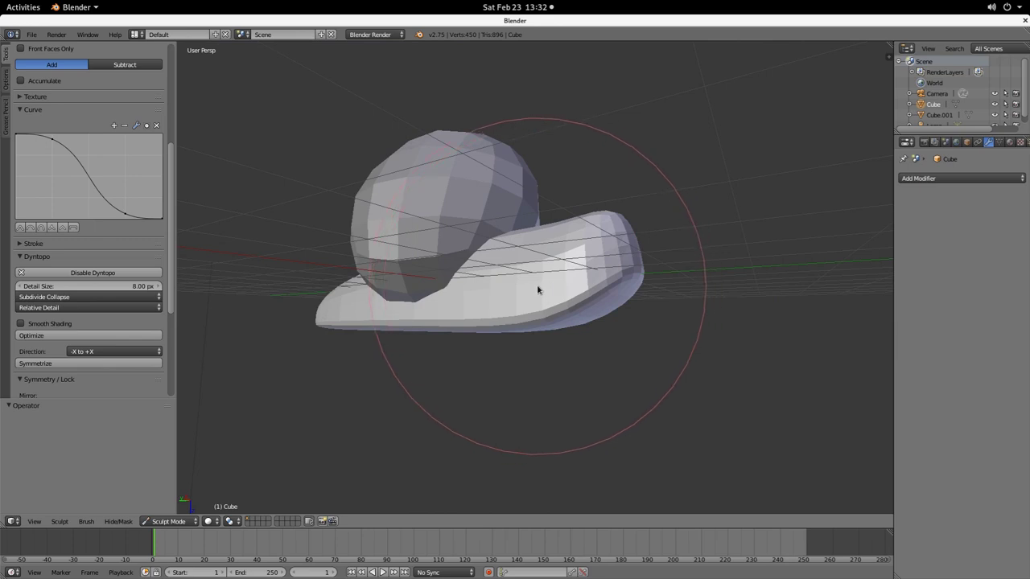
key("f")
left_click(526, 341)
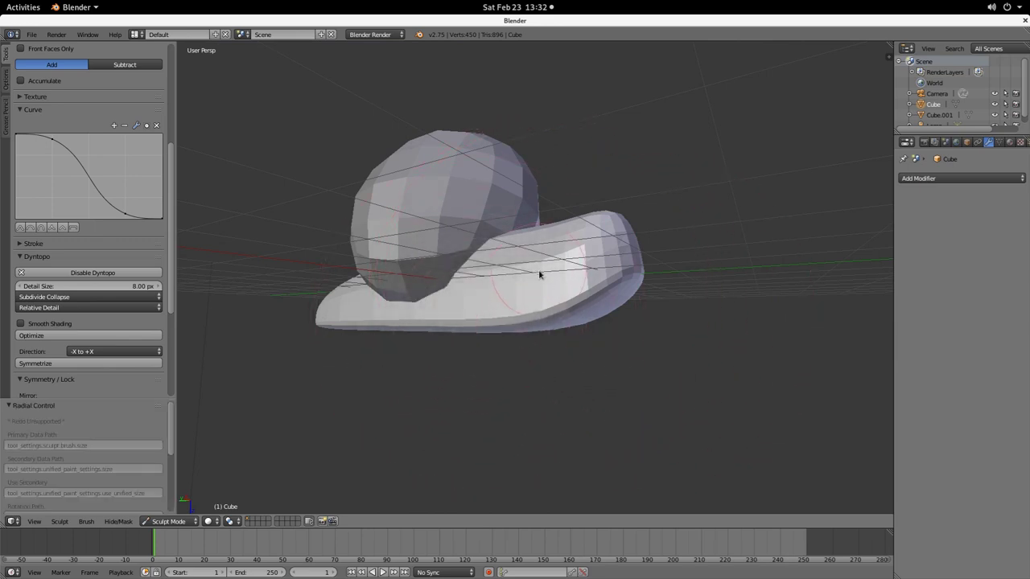
scroll(539, 275, "down", 3)
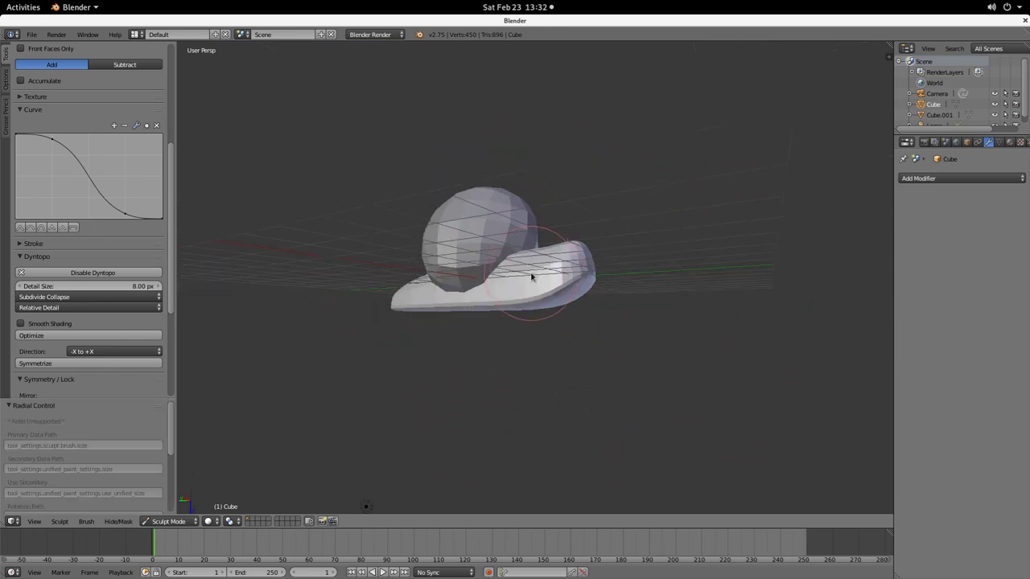
middle_click_drag(531, 277, 558, 290)
scroll(591, 282, "up", 8)
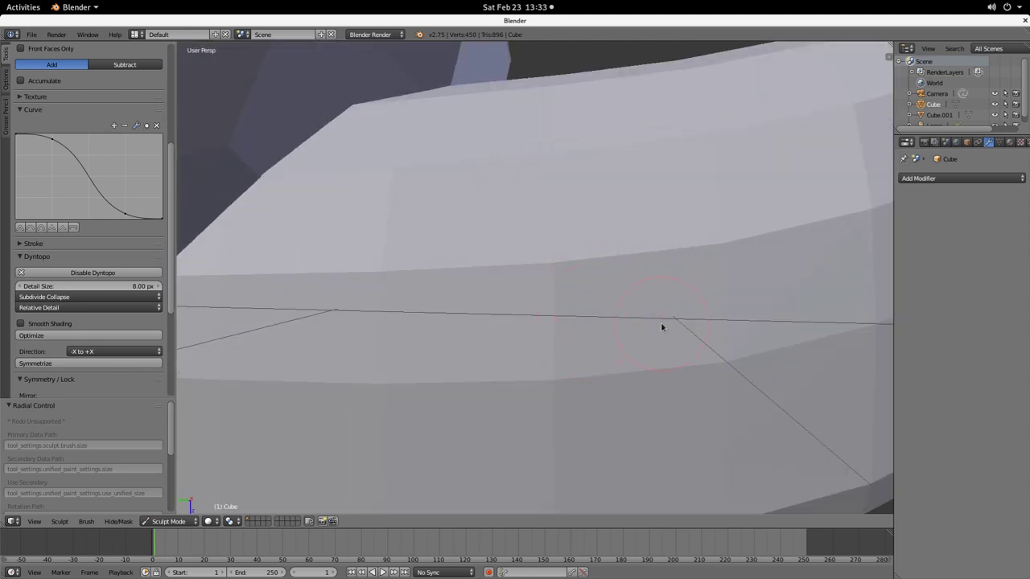
scroll(661, 322, "down", 5)
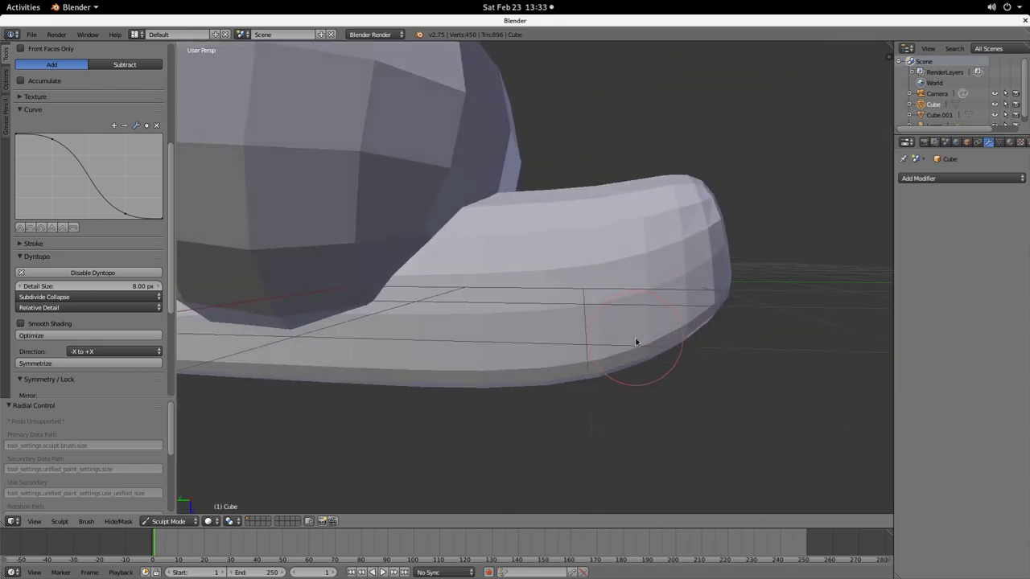
middle_click_drag(637, 339, 614, 330)
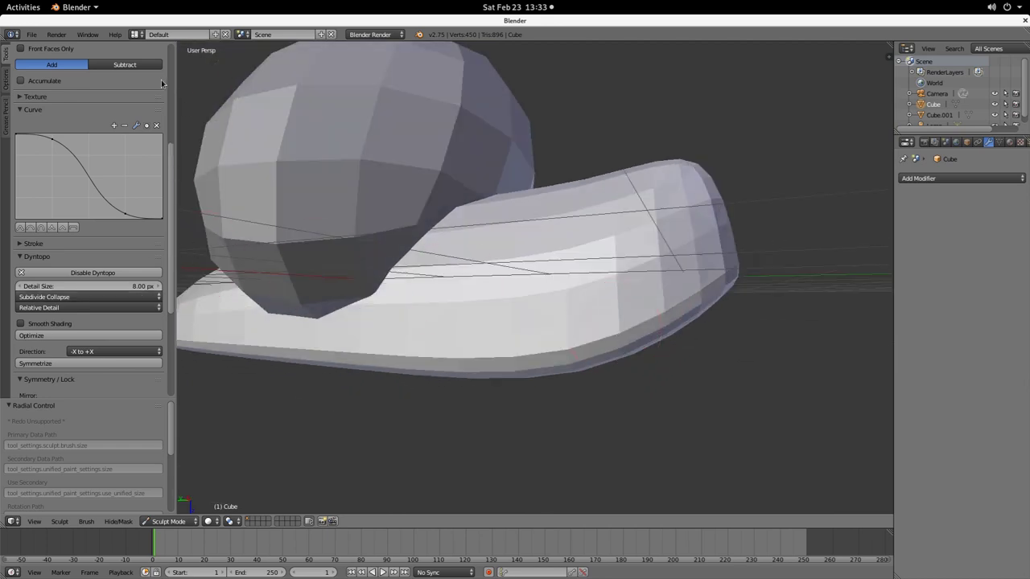
Step: Choose the SculptDraw brush and sculpt a first raised ridge along the foot's lower side edge beneath the sphere
scroll(165, 84, "up", 5)
left_click(137, 88)
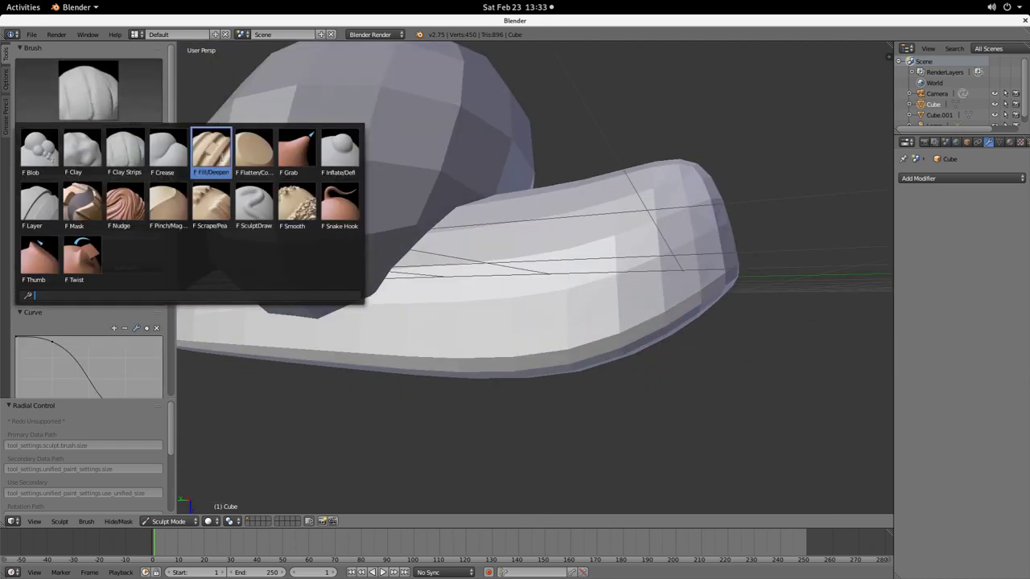
left_click(255, 210)
mouse_move(341, 323)
middle_mouse_down()
mouse_move(404, 307)
mouse_move(451, 338)
middle_mouse_up()
scroll(451, 338, "down", 3)
middle_click_drag(329, 338, 297, 330)
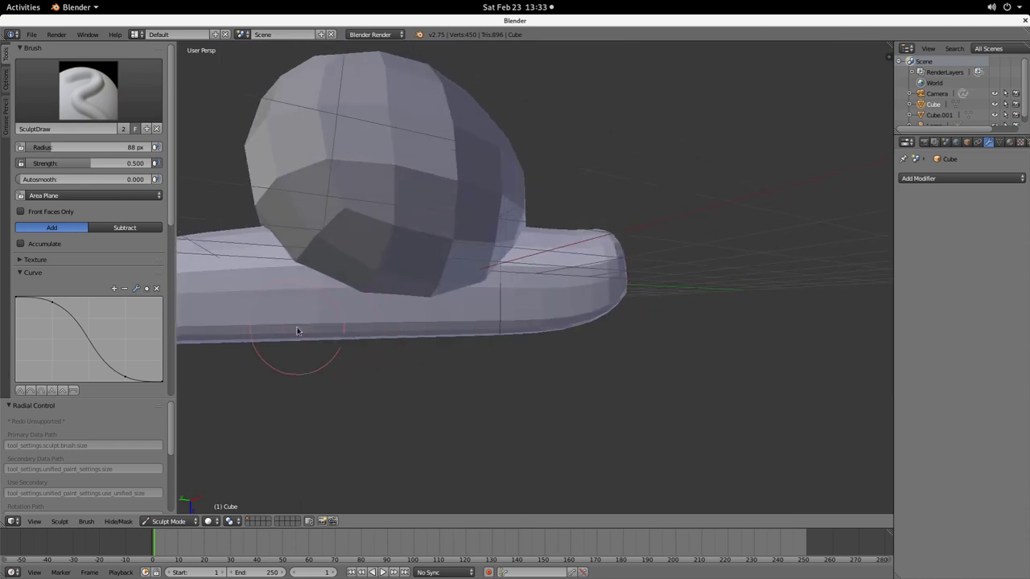
left_click_drag(282, 326, 574, 333)
mouse_move(574, 333)
middle_mouse_down()
mouse_move(515, 324)
mouse_move(535, 327)
middle_mouse_up()
mouse_move(536, 327)
left_mouse_down()
mouse_move(520, 329)
mouse_move(552, 349)
mouse_move(547, 362)
left_mouse_up()
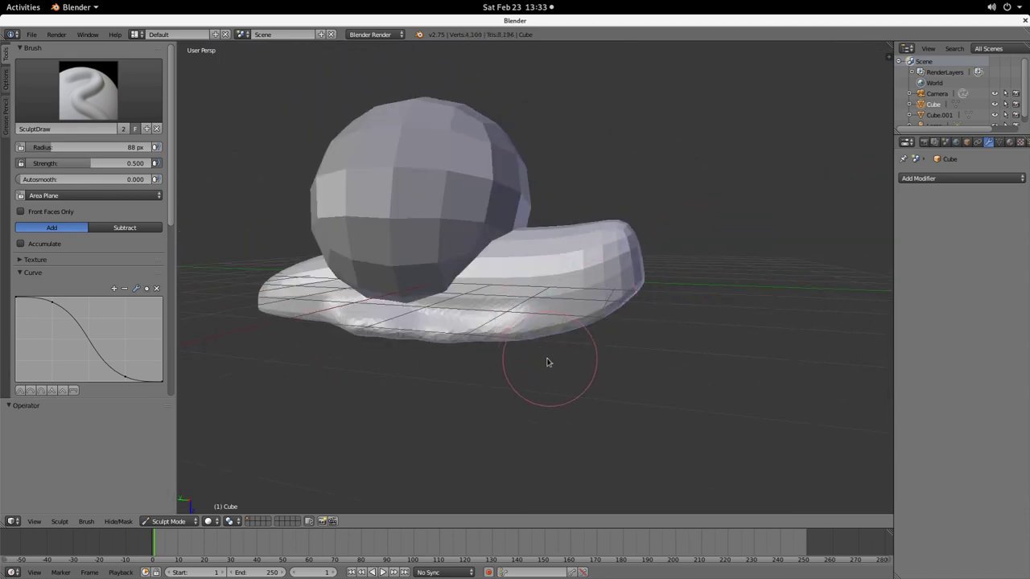
Step: Extend the SculptDraw ridge along the foot's lower side edge, from the thick end to the thin end
key("KP_Decimal")
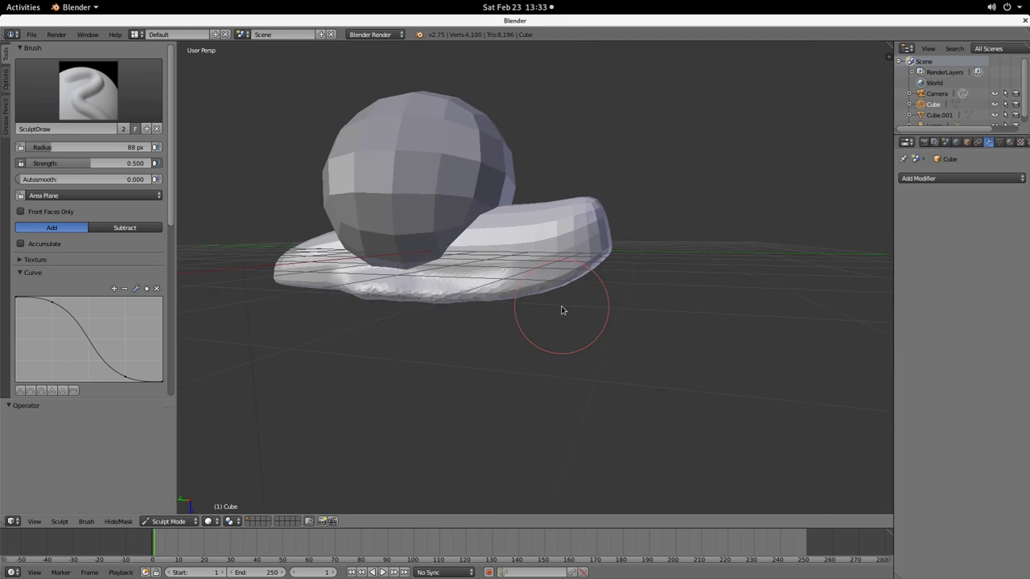
mouse_move(494, 317)
middle_mouse_down()
mouse_move(515, 322)
mouse_move(475, 310)
mouse_move(522, 320)
mouse_move(504, 325)
mouse_move(508, 317)
middle_mouse_up()
scroll(544, 280, "up", 3)
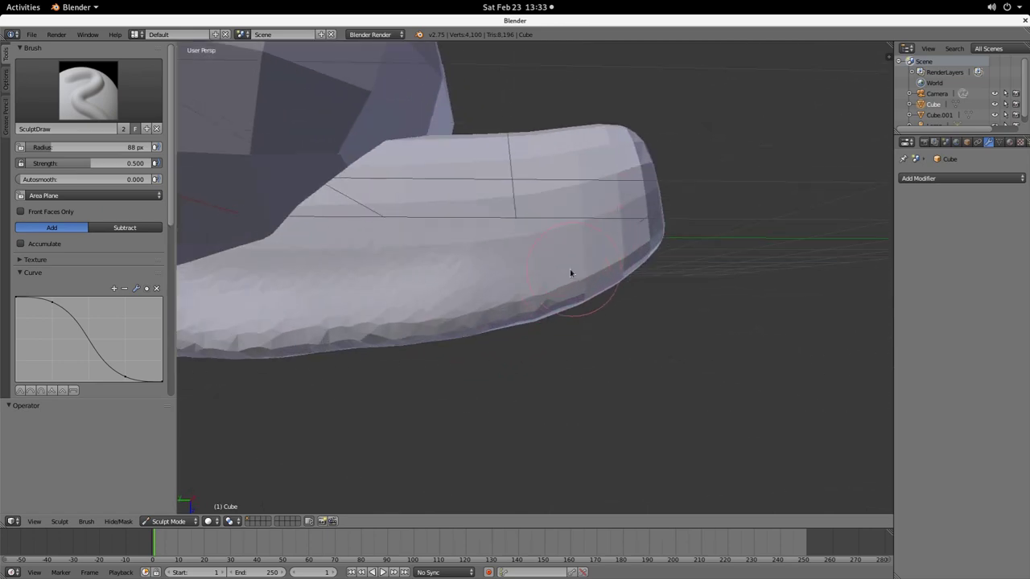
mouse_move(570, 269)
left_mouse_down()
mouse_move(559, 305)
mouse_move(679, 261)
left_mouse_up()
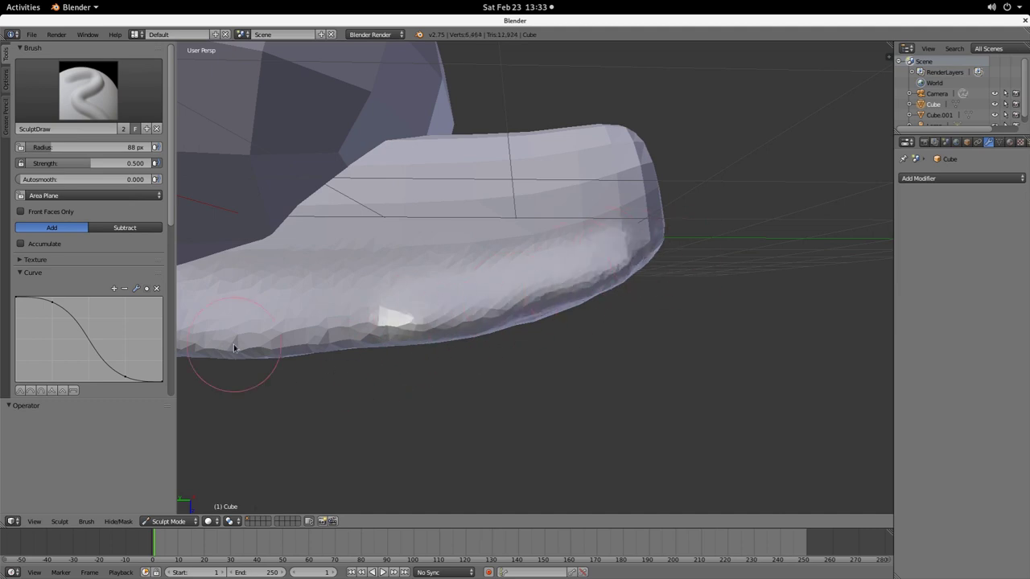
left_click_drag(234, 348, 473, 326)
middle_click_drag(354, 324, 667, 314, "shift")
left_click_drag(350, 338, 551, 347)
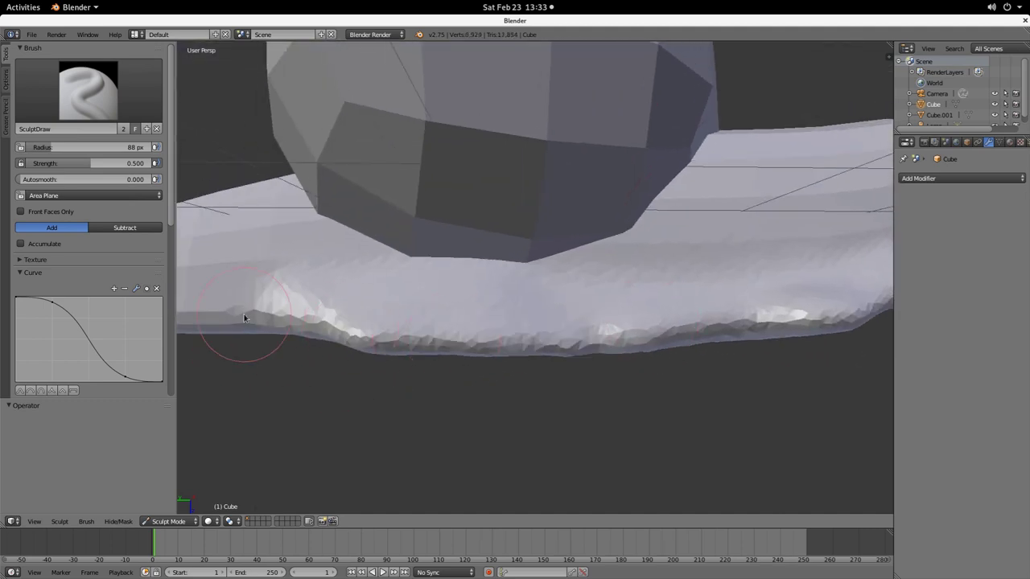
middle_click_drag(245, 319, 600, 322, "shift")
mouse_move(396, 315)
left_mouse_down()
mouse_move(616, 308)
mouse_move(315, 325)
mouse_move(289, 350)
left_mouse_up()
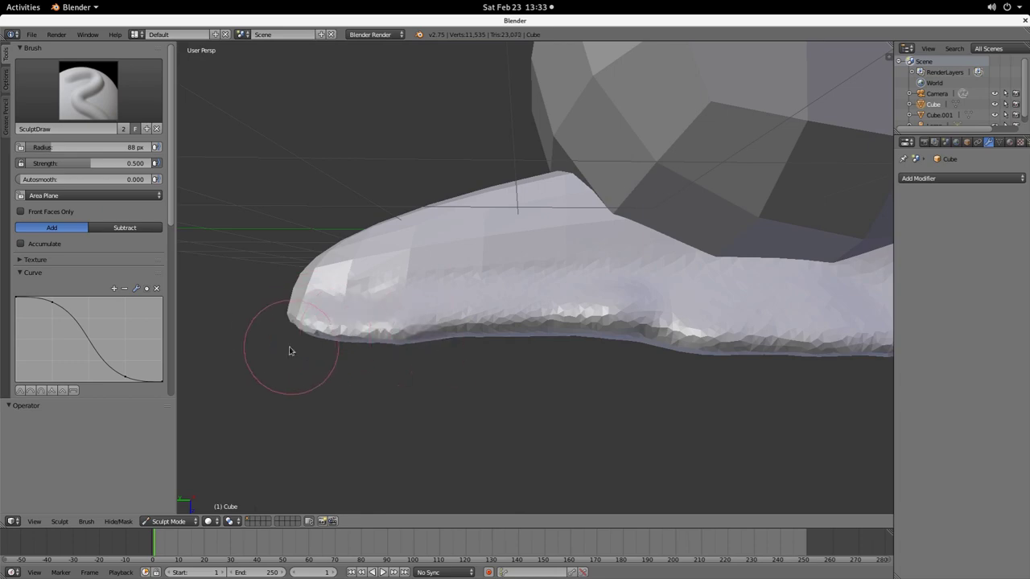
Step: Build up the lower edge around the foot's thin end with more SculptDraw strokes
mouse_move(290, 351)
middle_mouse_down()
mouse_move(395, 356)
mouse_move(345, 368)
mouse_move(460, 338)
middle_mouse_up()
left_click_drag(459, 338, 632, 314)
middle_click_drag(251, 322, 456, 349)
middle_click_drag(345, 357, 524, 336)
mouse_move(491, 338)
left_mouse_down()
mouse_move(653, 354)
mouse_move(603, 341)
mouse_move(743, 335)
left_mouse_up()
middle_click_drag(744, 334, 612, 368)
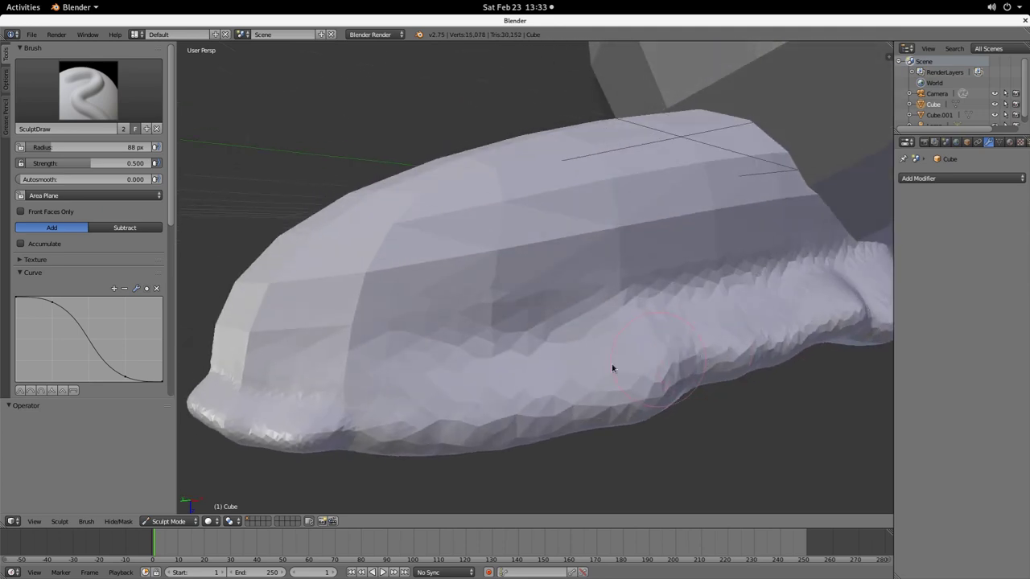
mouse_move(210, 394)
left_mouse_down()
mouse_move(547, 431)
mouse_move(655, 375)
mouse_move(809, 342)
left_mouse_up()
Step: Continue the SculptDraw ridge along the lower edge at the corner of the foot's thick end
mouse_move(809, 342)
middle_mouse_down()
mouse_move(743, 355)
mouse_move(758, 345)
mouse_move(605, 301)
mouse_move(566, 325)
mouse_move(584, 298)
mouse_move(593, 315)
mouse_move(559, 345)
mouse_move(529, 340)
mouse_move(500, 294)
middle_mouse_up()
scroll(700, 327, "up", 4)
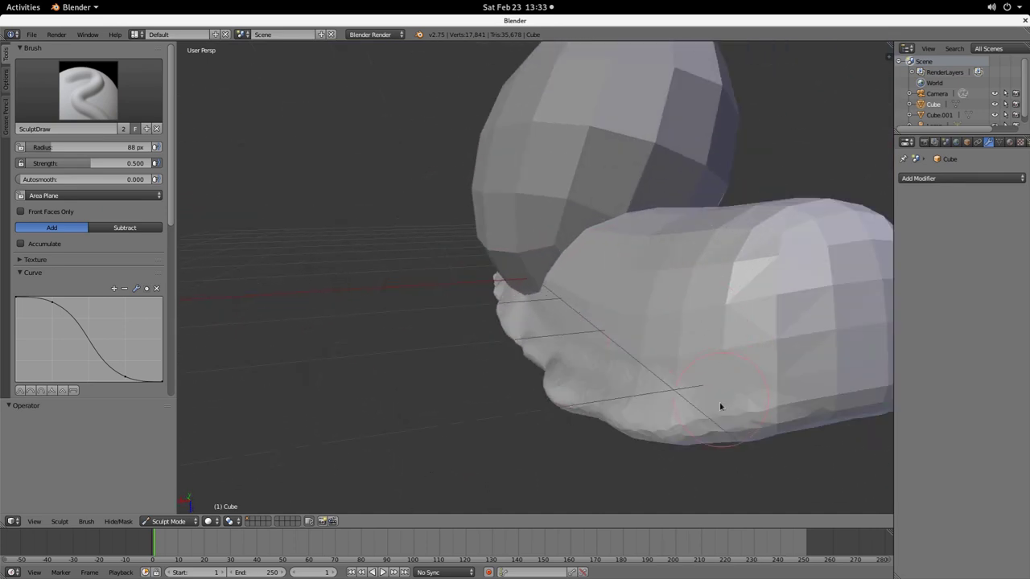
left_click_drag(697, 431, 798, 393)
scroll(797, 388, "down", 4)
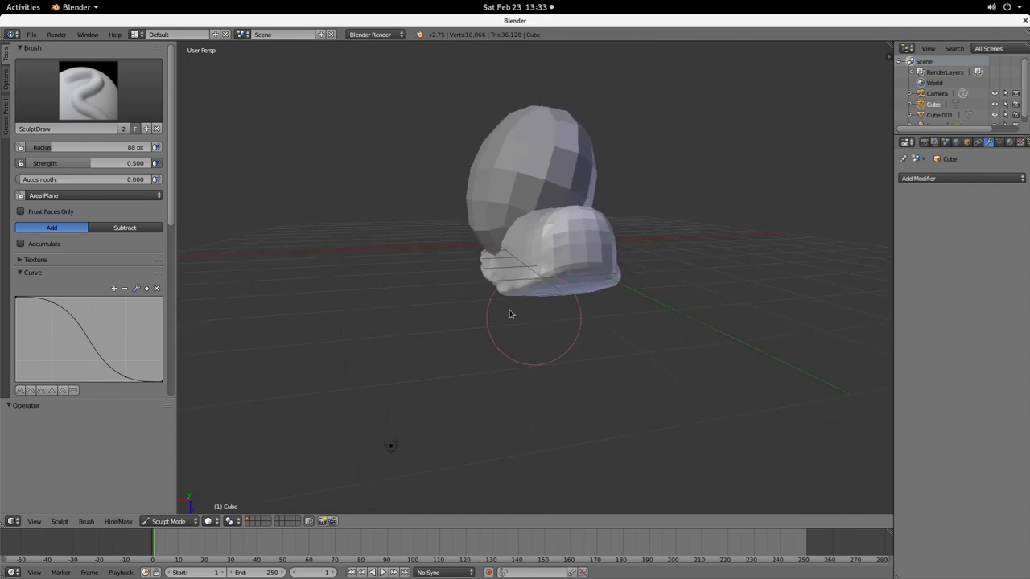
Step: Sculpt bulges across the end face of the foot's thick end with SculptDraw, and undo the last few strokes
scroll(547, 307, "up", 2)
scroll(633, 233, "up", 2)
mouse_move(630, 265)
left_mouse_down()
mouse_move(567, 278)
mouse_move(703, 166)
mouse_move(588, 271)
mouse_move(591, 211)
mouse_move(573, 243)
left_mouse_up()
mouse_move(517, 273)
left_mouse_down()
mouse_move(678, 239)
mouse_move(708, 217)
mouse_move(675, 247)
left_mouse_up()
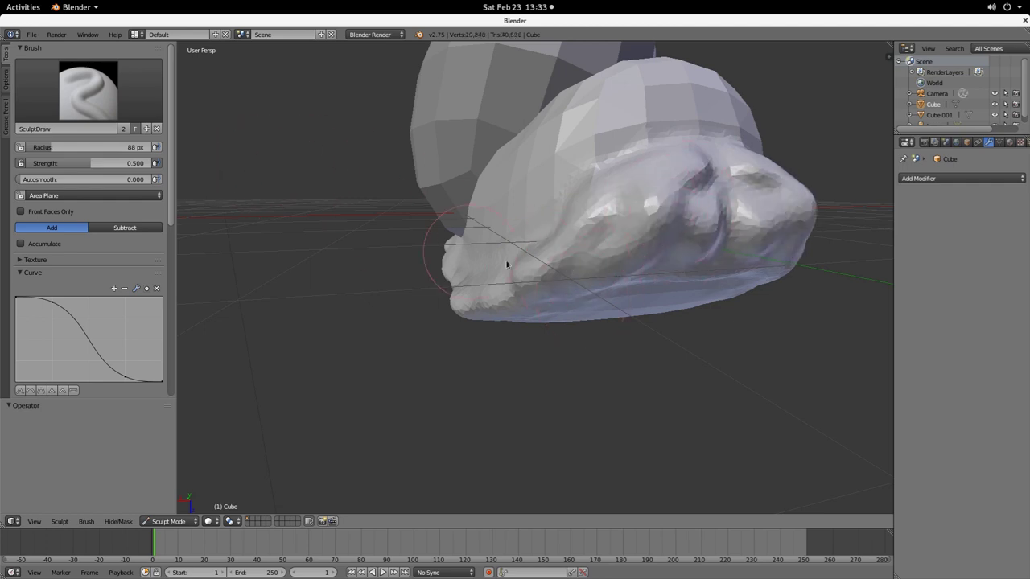
key("ctrl+z")
key("ctrl+z")
key("ctrl+z")
key("ctrl+z")
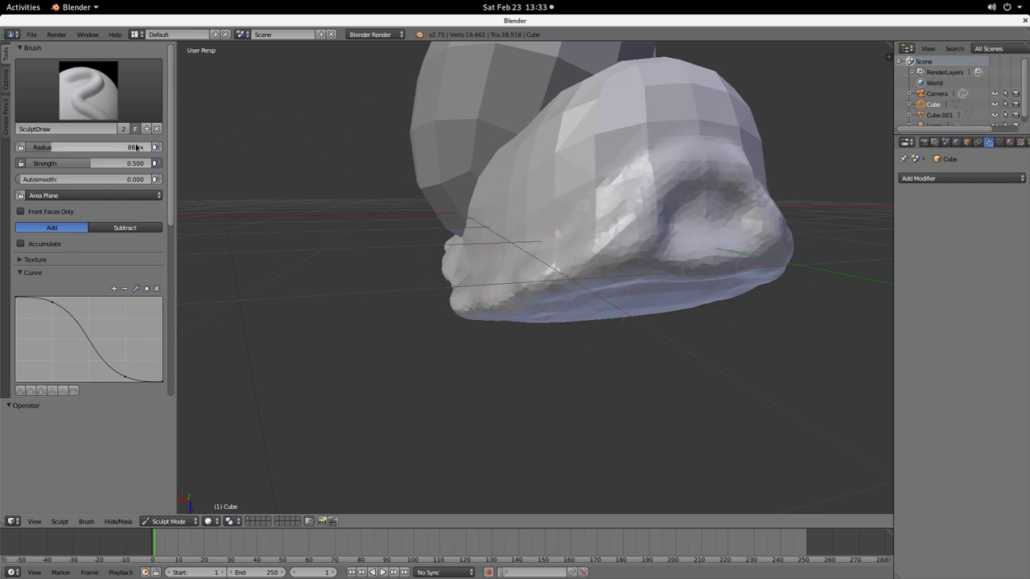
Step: Sculpt a SculptDraw stroke along the lower side edge leading up to the foot's thick end
mouse_move(504, 259)
middle_mouse_down()
mouse_move(599, 270)
mouse_move(576, 263)
middle_mouse_up()
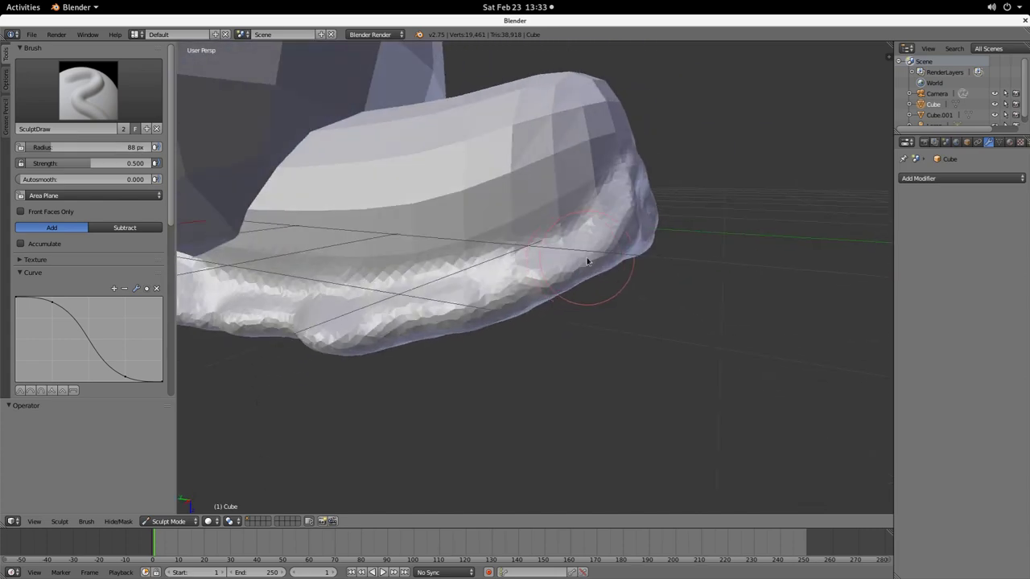
left_click_drag(486, 301, 616, 241)
middle_click_drag(616, 242, 598, 251)
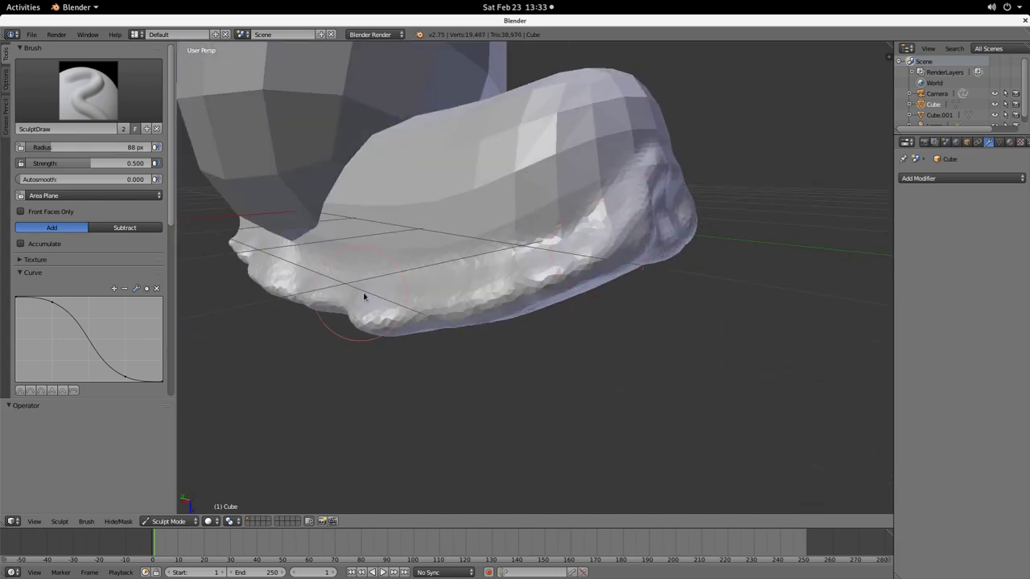
Step: Try another SculptDraw stroke low on the foot's side, and undo it
middle_click_drag(364, 296, 539, 251)
mouse_move(191, 369)
left_mouse_down()
mouse_move(187, 402)
mouse_move(211, 372)
mouse_move(273, 392)
left_mouse_up()
key("ctrl+z")
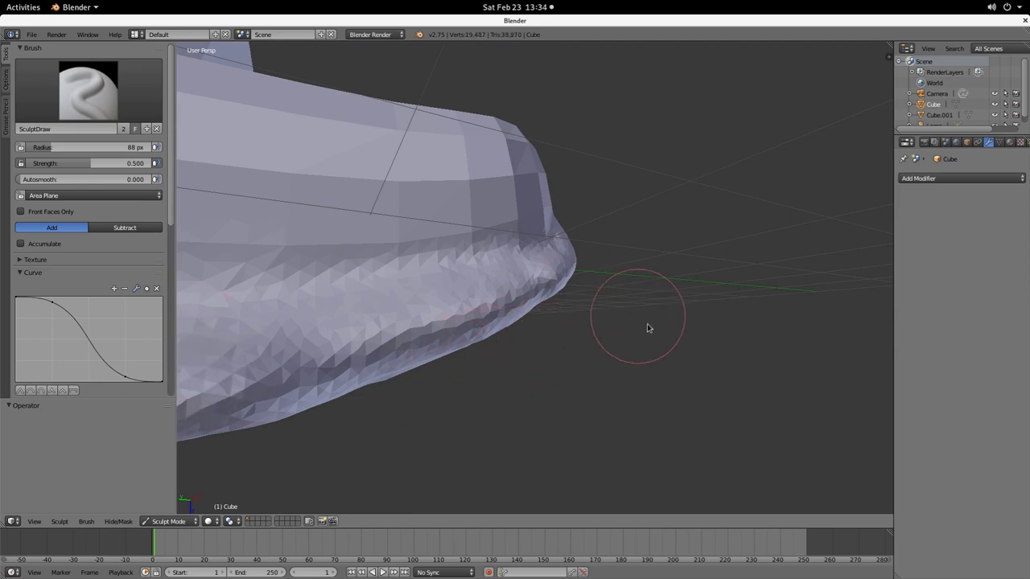
Step: Switch to the Clay Strips brush and sculpt strips along the foot's side just above the lower ridge near the thick end
mouse_move(648, 328)
middle_mouse_down()
mouse_move(560, 350)
mouse_move(637, 342)
middle_mouse_up()
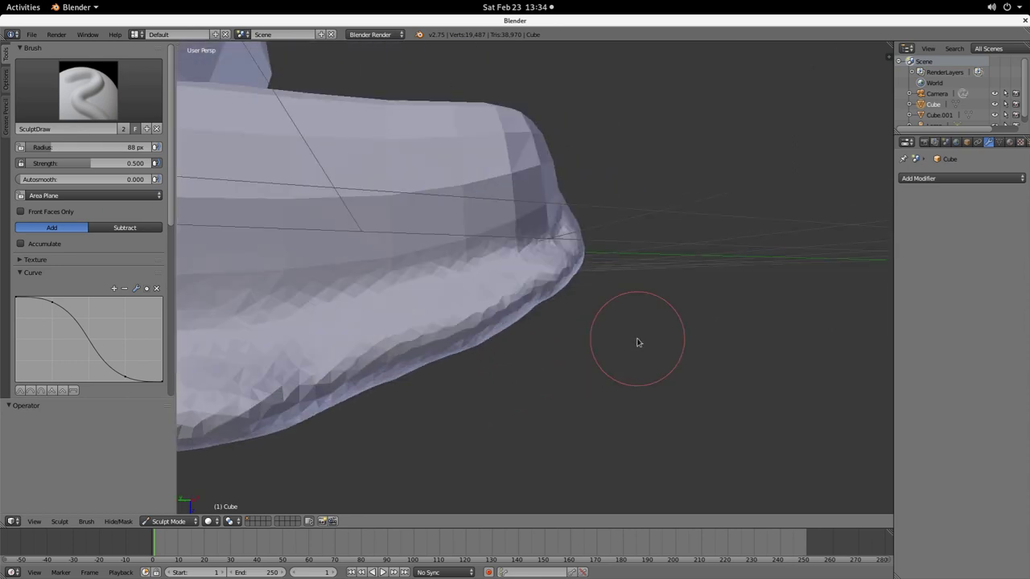
middle_click_drag(588, 198, 554, 271)
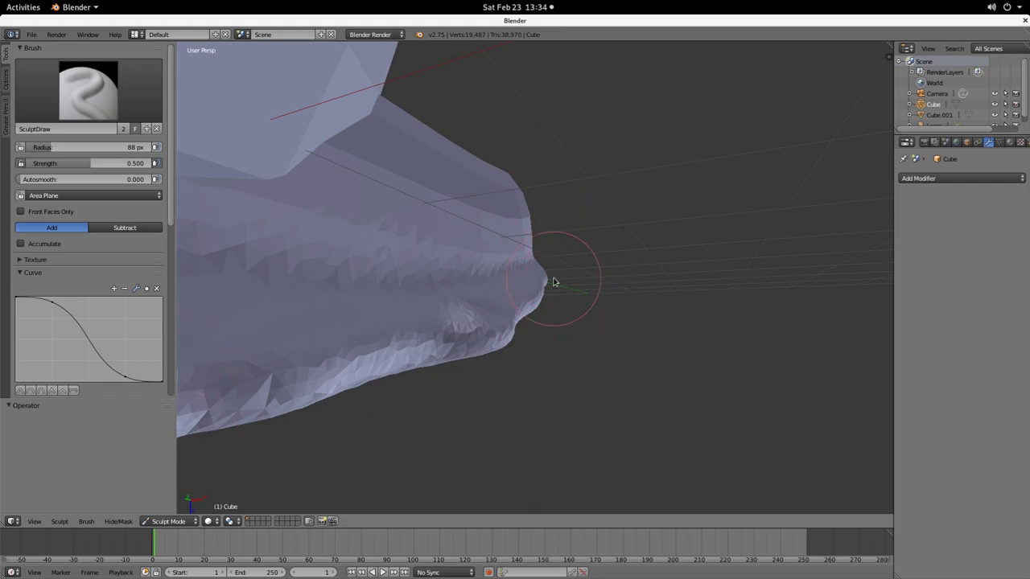
mouse_move(669, 327)
middle_mouse_down()
mouse_move(499, 368)
mouse_move(551, 346)
mouse_move(552, 276)
mouse_move(536, 223)
mouse_move(552, 331)
mouse_move(63, 109)
middle_mouse_up()
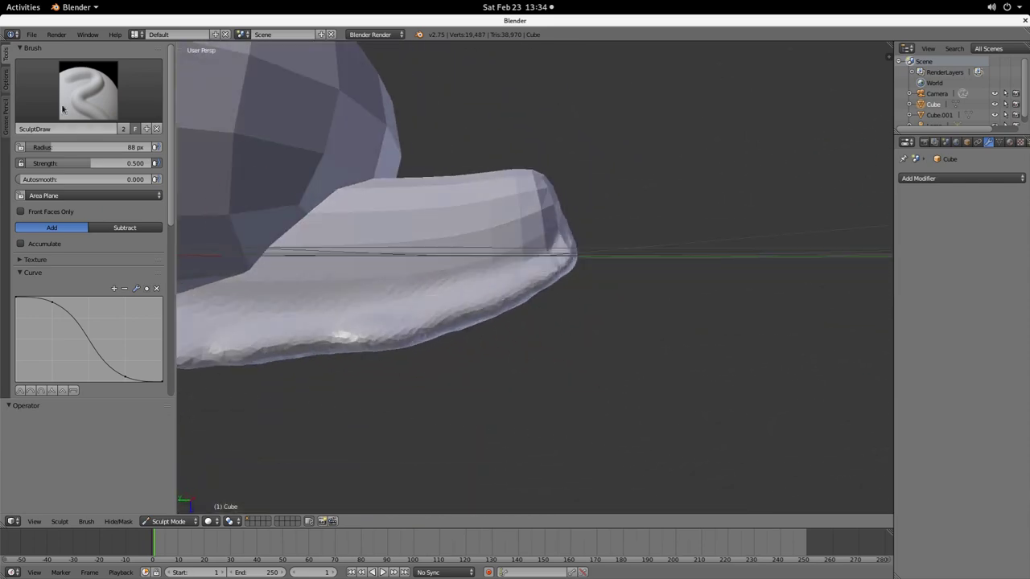
left_click(63, 109)
left_click(126, 150)
middle_click_drag(317, 234, 382, 255)
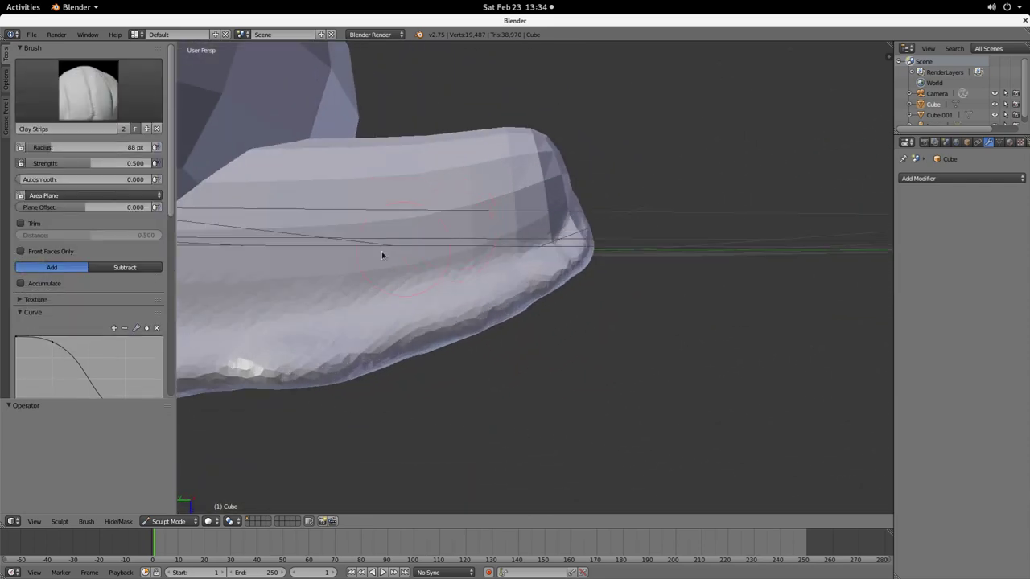
scroll(321, 292, "up", 2)
mouse_move(317, 292)
left_mouse_down()
mouse_move(420, 260)
mouse_move(510, 258)
mouse_move(569, 223)
mouse_move(416, 295)
mouse_move(273, 321)
left_mouse_up()
mouse_move(274, 321)
middle_mouse_down()
mouse_move(497, 286)
mouse_move(594, 256)
middle_mouse_up()
mouse_move(593, 256)
left_mouse_down()
mouse_move(219, 311)
mouse_move(614, 359)
mouse_move(237, 350)
mouse_move(507, 313)
left_mouse_up()
mouse_move(508, 313)
middle_mouse_down()
mouse_move(595, 320)
mouse_move(242, 400)
middle_mouse_up()
Step: Layer Clay Strips strokes along the foot's side beneath the sphere and on to the thin end
mouse_move(388, 381)
middle_mouse_down()
mouse_move(634, 301)
mouse_move(488, 298)
mouse_move(618, 270)
middle_mouse_up()
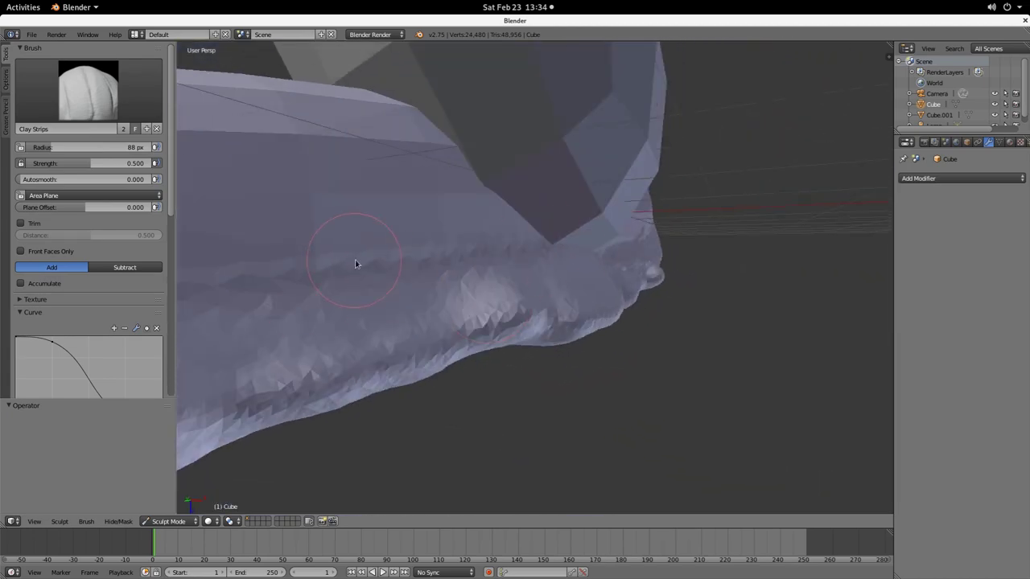
mouse_move(356, 263)
left_mouse_down()
mouse_move(574, 235)
mouse_move(258, 264)
mouse_move(354, 242)
left_mouse_up()
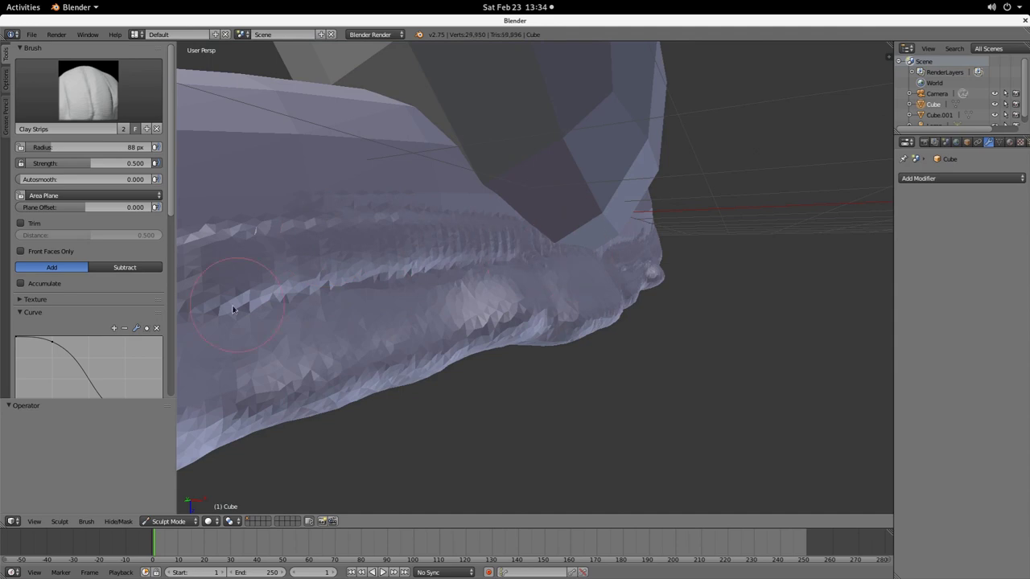
left_click_drag(233, 309, 306, 301)
middle_click_drag(576, 267, 347, 276)
mouse_move(347, 276)
left_mouse_down()
mouse_move(303, 282)
mouse_move(504, 265)
mouse_move(738, 203)
left_mouse_up()
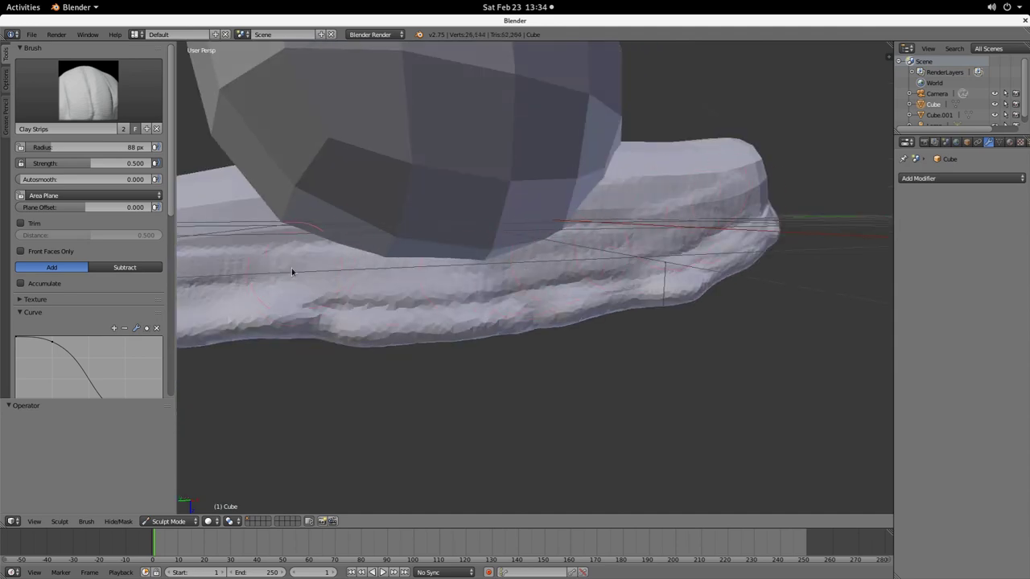
middle_click_drag(292, 272, 551, 282)
left_click_drag(521, 285, 595, 288)
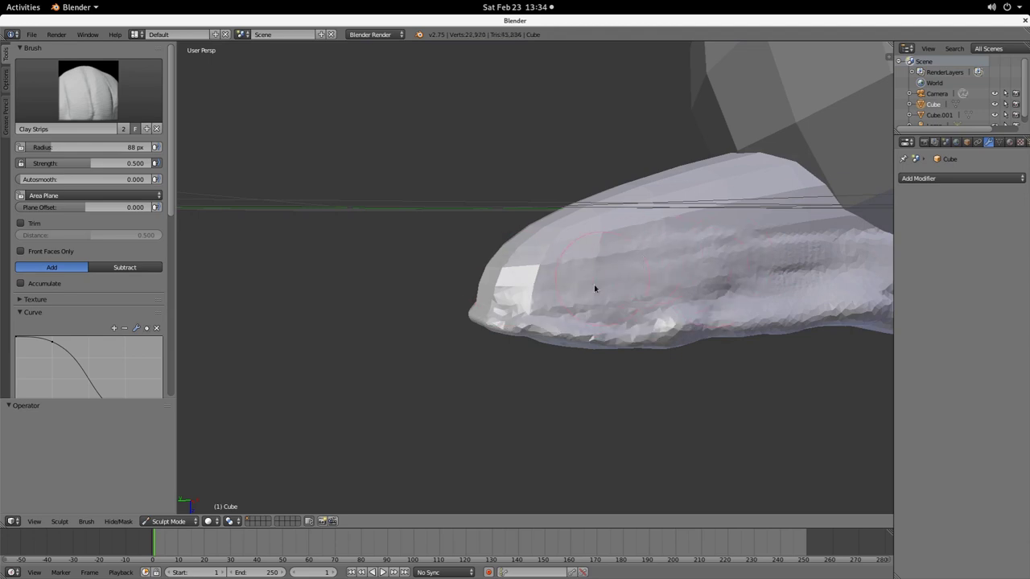
Step: Undo the last Clay Strips stroke, and sculpt new strips along the side and around the tip of the foot's thin end
key("ctrl+z")
scroll(667, 282, "up", 4)
mouse_move(479, 322)
left_mouse_down()
mouse_move(758, 299)
mouse_move(789, 285)
mouse_move(829, 303)
left_mouse_up()
mouse_move(687, 325)
left_mouse_down()
mouse_move(807, 306)
mouse_move(563, 347)
mouse_move(494, 321)
left_mouse_up()
middle_click_drag(494, 321, 549, 351)
mouse_move(549, 351)
left_mouse_down()
mouse_move(740, 453)
mouse_move(813, 384)
left_mouse_up()
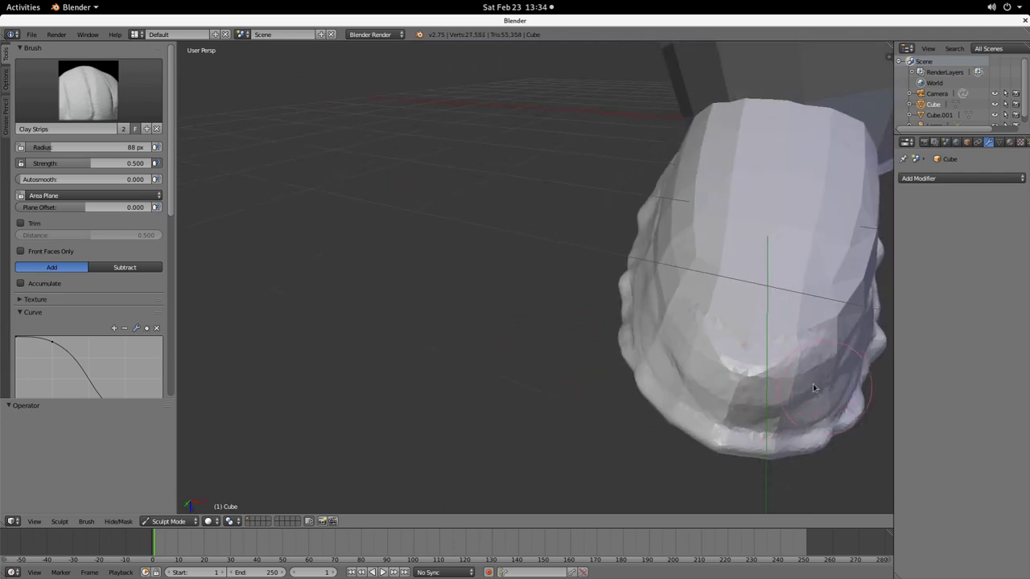
Step: Cover the flat top and upper sides of the foot's thin end with Clay Strips strokes up to the sphere
mouse_move(813, 384)
middle_mouse_down()
mouse_move(759, 432)
mouse_move(555, 396)
mouse_move(561, 427)
middle_mouse_up()
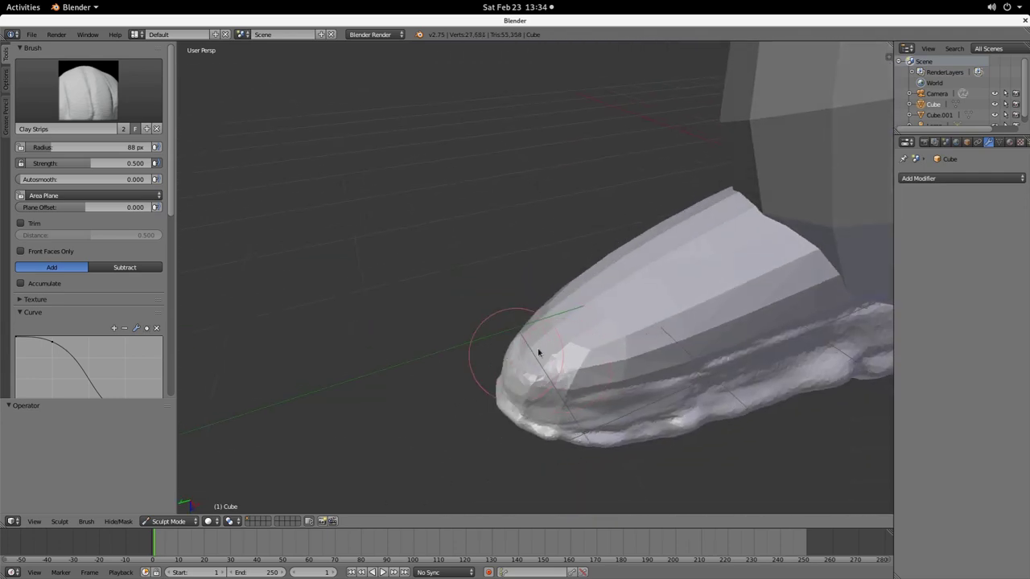
mouse_move(538, 350)
left_mouse_down()
mouse_move(552, 373)
mouse_move(648, 315)
left_mouse_up()
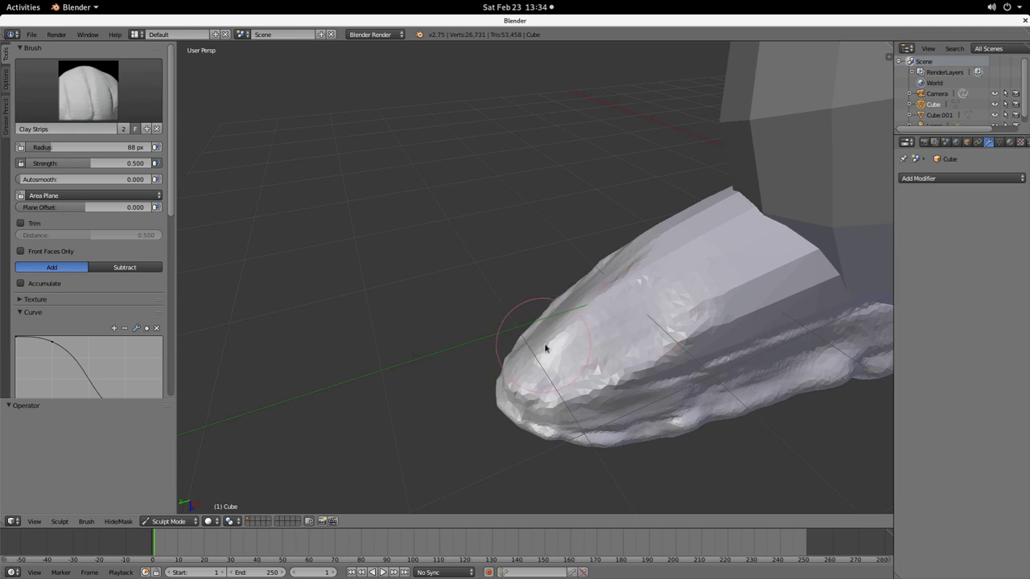
mouse_move(545, 347)
left_mouse_down()
mouse_move(649, 278)
mouse_move(759, 295)
mouse_move(764, 278)
mouse_move(561, 373)
mouse_move(582, 395)
mouse_move(709, 364)
left_mouse_up()
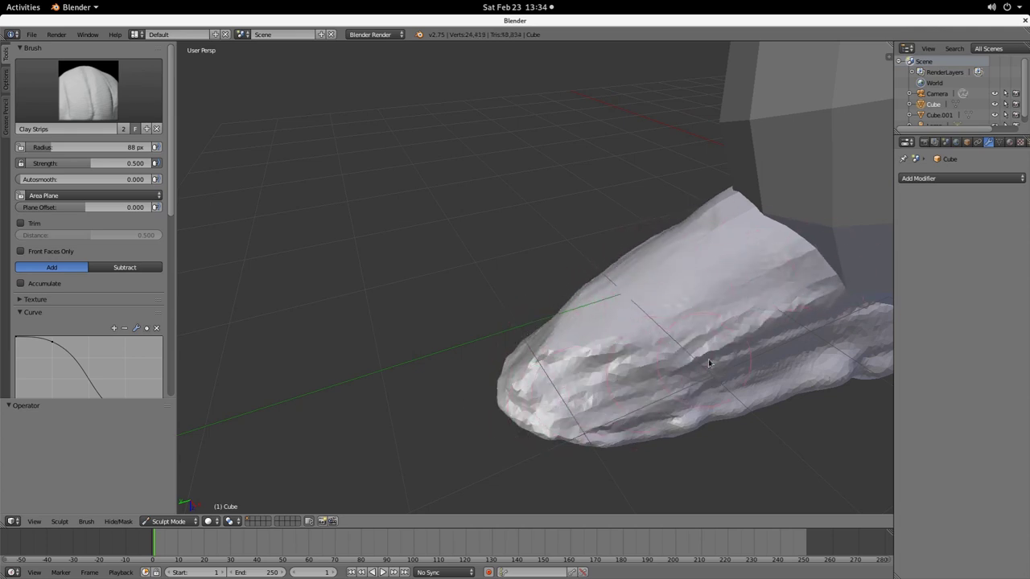
mouse_move(542, 359)
left_mouse_down()
mouse_move(662, 322)
mouse_move(724, 281)
mouse_move(713, 246)
left_mouse_up()
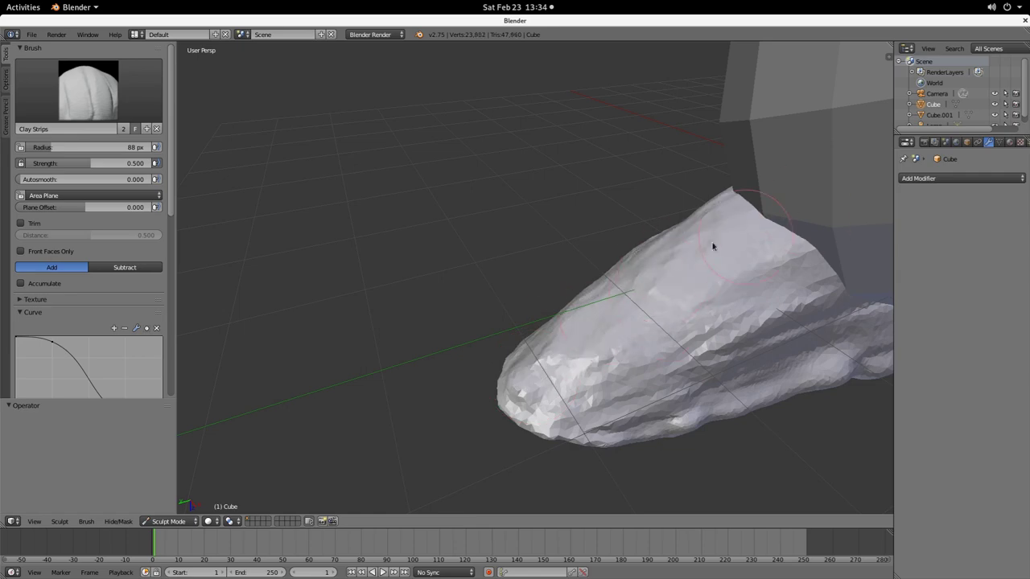
mouse_move(688, 330)
left_mouse_down()
mouse_move(840, 280)
mouse_move(812, 249)
left_mouse_up()
Step: Switch to the SculptDraw brush and build a raised ridge along the lower edge around the thin end's tip
mouse_move(813, 249)
middle_mouse_down()
mouse_move(687, 308)
mouse_move(630, 317)
mouse_move(742, 273)
mouse_move(776, 289)
mouse_move(708, 297)
middle_mouse_up()
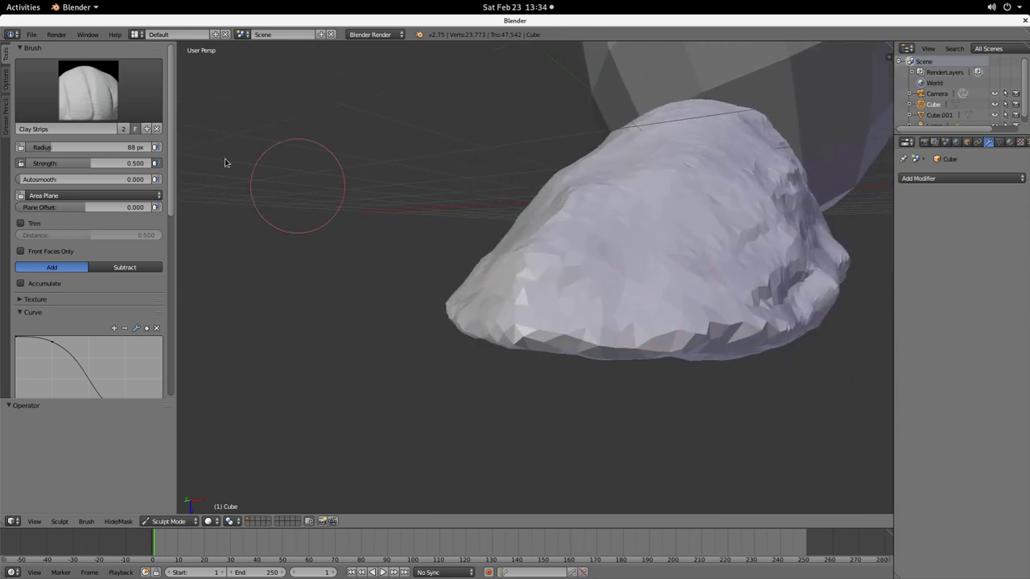
left_click(49, 72)
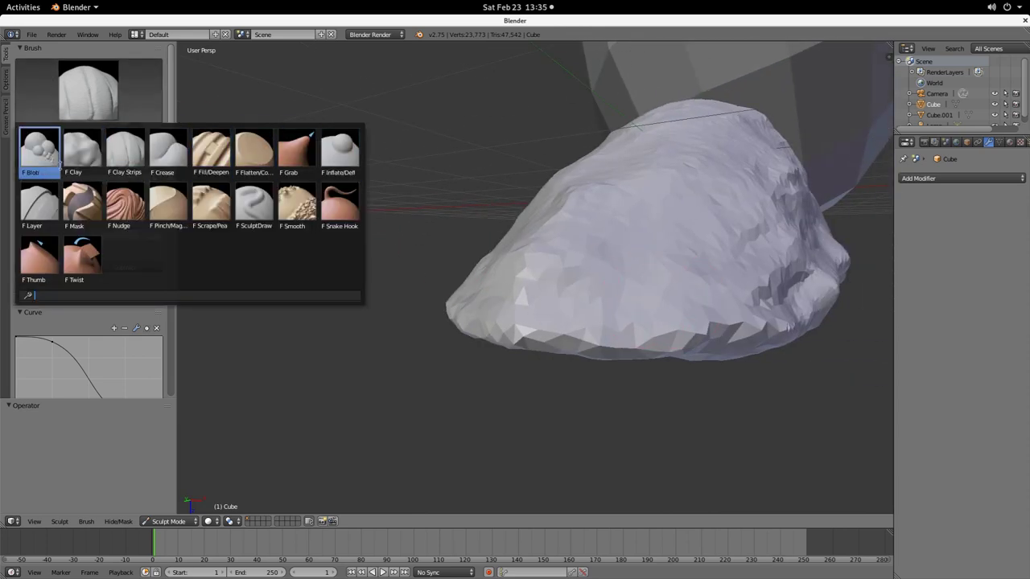
left_click(254, 205)
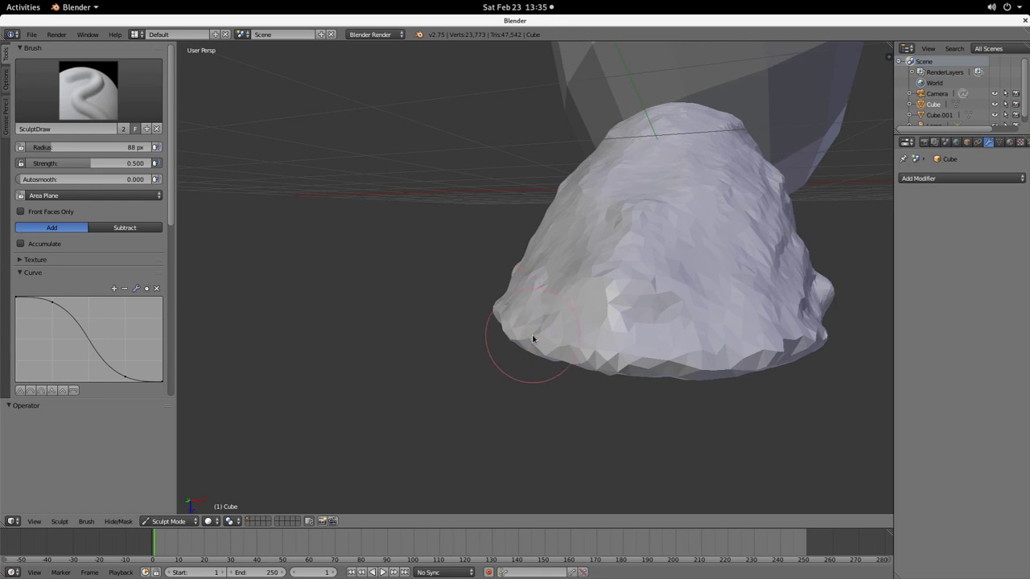
mouse_move(531, 338)
left_mouse_down()
mouse_move(728, 380)
mouse_move(792, 358)
mouse_move(801, 340)
mouse_move(775, 334)
left_mouse_up()
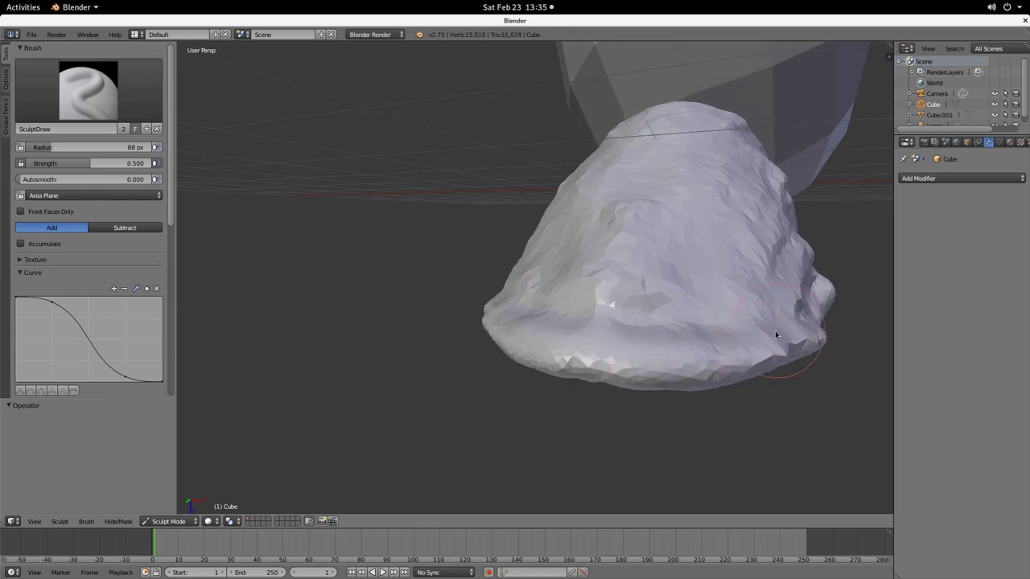
middle_click_drag(775, 334, 460, 308)
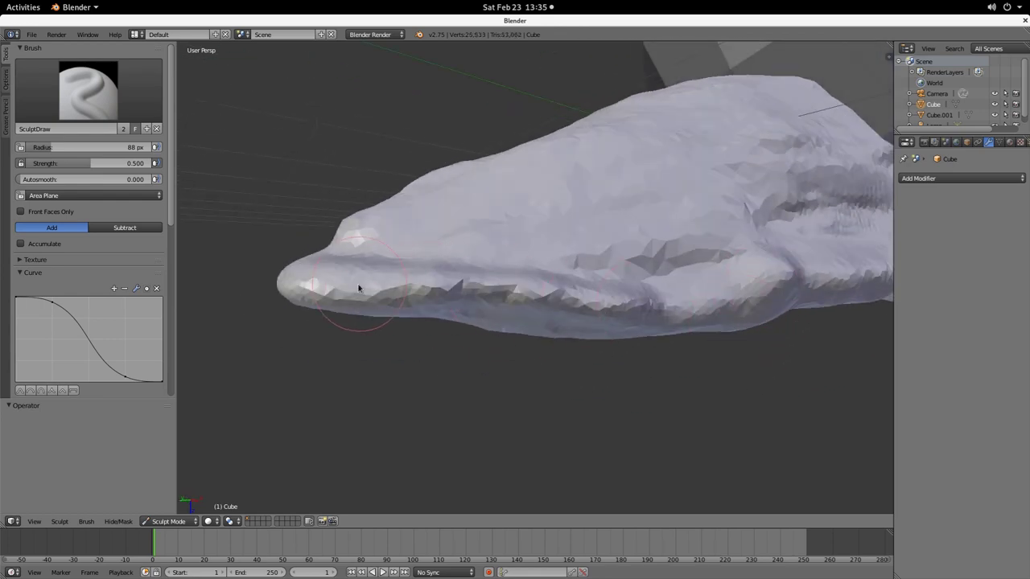
left_click_drag(359, 288, 722, 296)
Step: Switch to the Clay Strips brush and layer strokes over the thin end's top and sides above the ridge
mouse_move(756, 294)
middle_mouse_down()
mouse_move(395, 259)
mouse_move(504, 338)
middle_mouse_up()
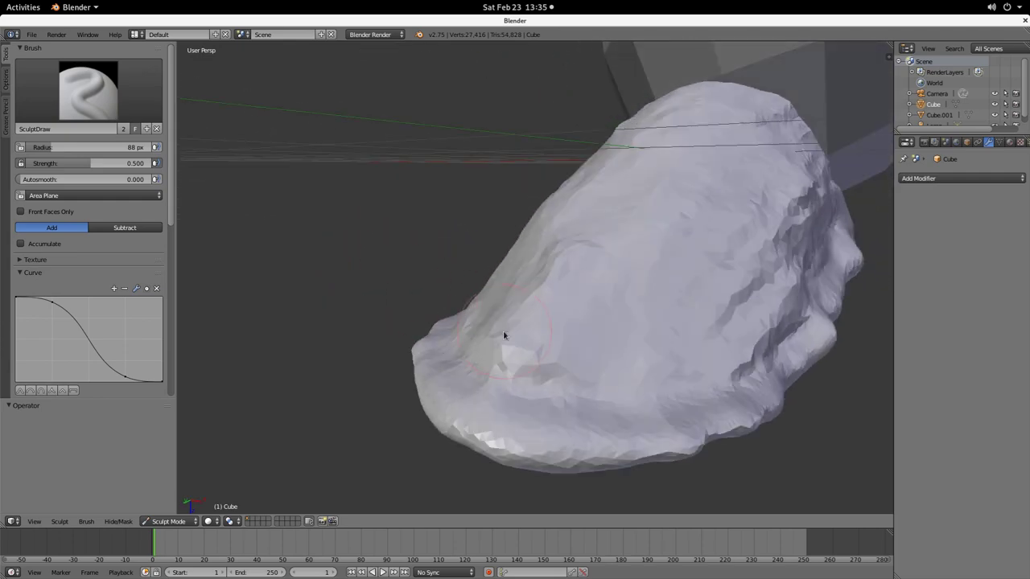
left_click(88, 90)
left_click(125, 151)
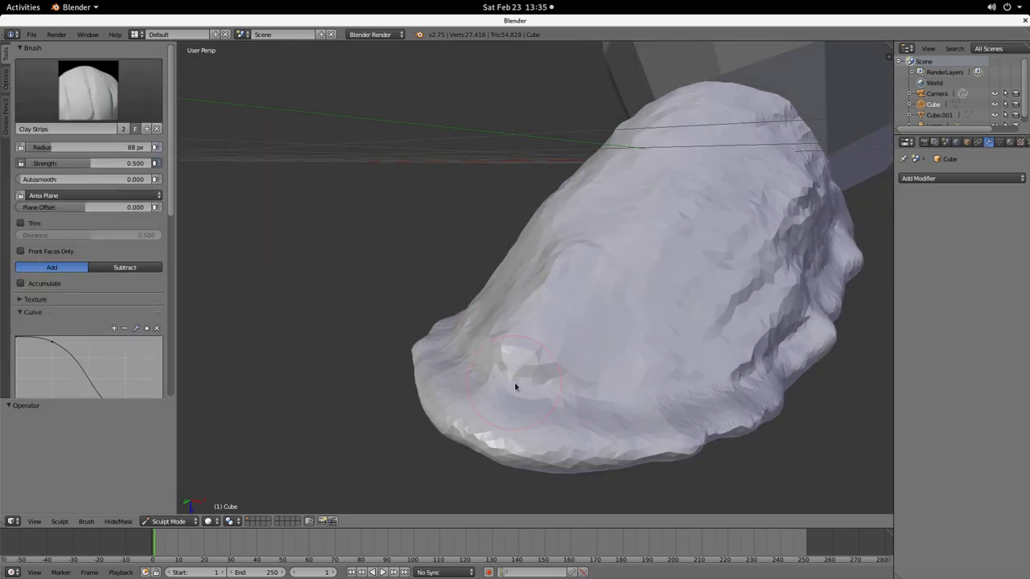
left_click_drag(797, 260, 551, 293)
left_click_drag(787, 158, 714, 300)
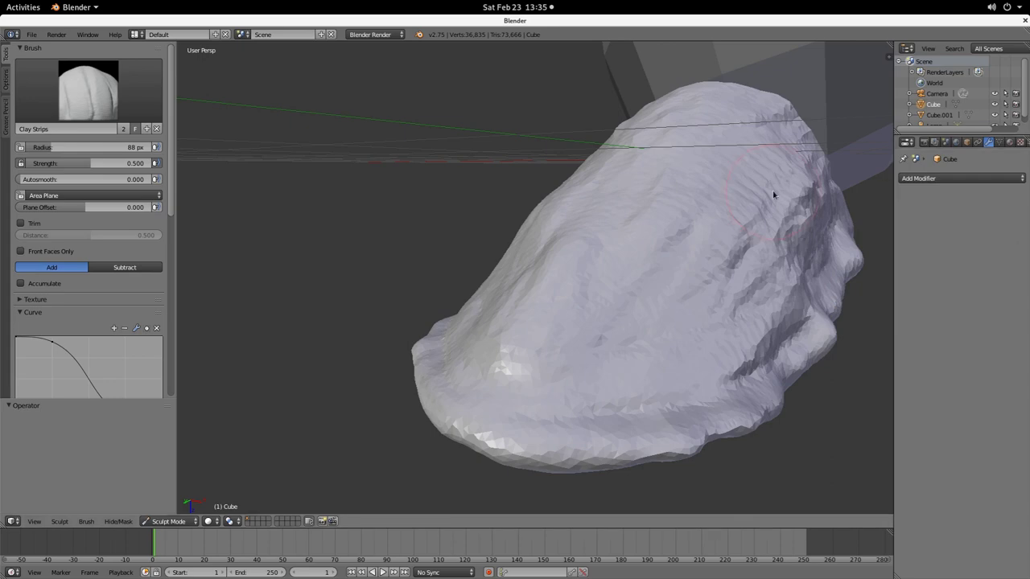
Step: Extend the Clay Strips strokes along the foot's side beneath the sphere and on to the thick end
middle_click_drag(774, 196, 658, 266)
left_click_drag(701, 235, 879, 293)
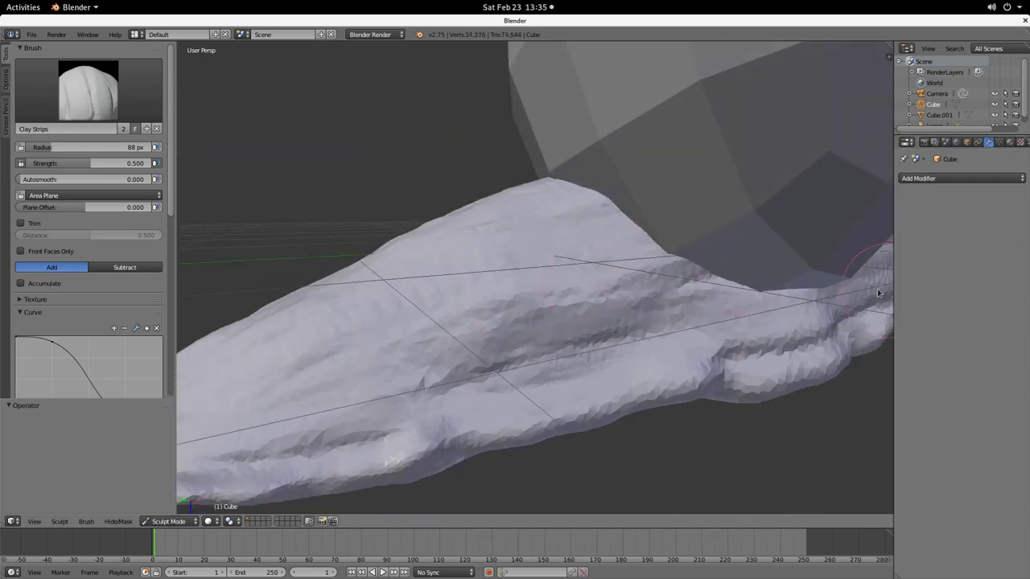
mouse_move(829, 283)
middle_mouse_down()
mouse_move(467, 322)
mouse_move(636, 282)
mouse_move(339, 288)
middle_mouse_up()
left_click_drag(339, 287, 356, 273)
Step: Sculpt Clay Strips over the upper side edge and top of the foot's thick end
middle_click_drag(437, 241, 449, 317)
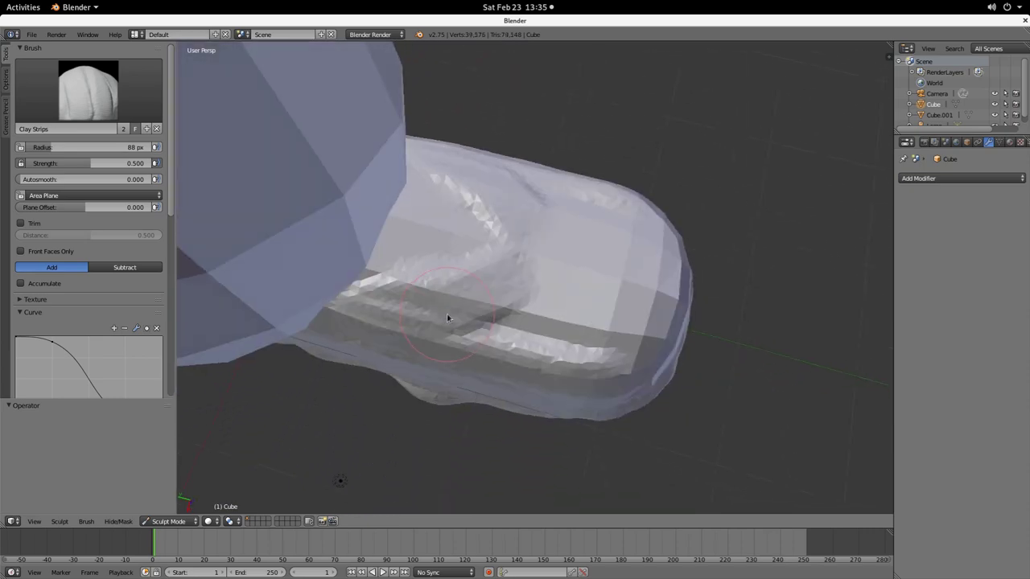
mouse_move(448, 317)
left_mouse_down()
mouse_move(391, 265)
mouse_move(499, 243)
mouse_move(499, 314)
mouse_move(603, 375)
mouse_move(361, 239)
mouse_move(612, 276)
left_mouse_up()
mouse_move(613, 276)
middle_mouse_down()
mouse_move(577, 418)
mouse_move(540, 283)
mouse_move(515, 336)
middle_mouse_up()
mouse_move(539, 405)
left_mouse_down()
mouse_move(616, 292)
mouse_move(583, 390)
mouse_move(501, 359)
left_mouse_up()
mouse_move(501, 360)
middle_mouse_down()
mouse_move(609, 326)
mouse_move(591, 405)
mouse_move(529, 225)
mouse_move(512, 207)
mouse_move(528, 320)
mouse_move(601, 357)
mouse_move(601, 313)
mouse_move(579, 341)
middle_mouse_up()
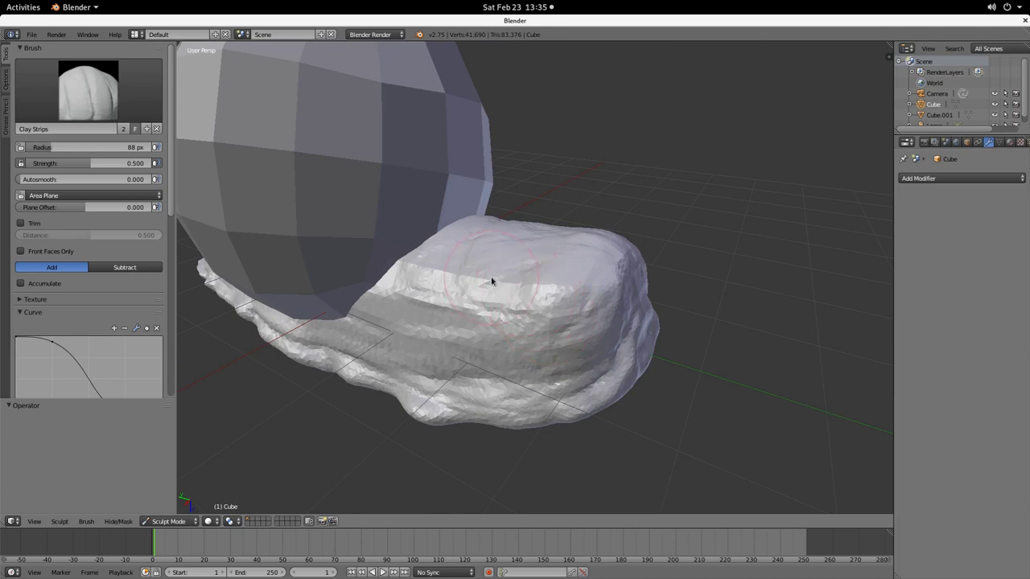
Step: Add Clay Strips strokes along the thick end's upper side, from the sphere toward the front
scroll(445, 302, "down", 8)
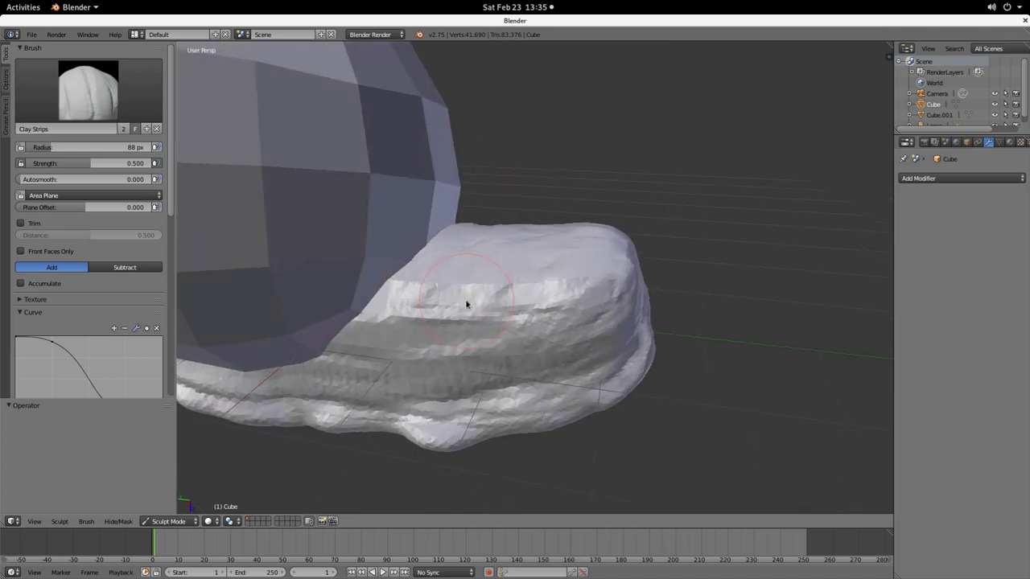
middle_click_drag(521, 334, 523, 216)
mouse_move(571, 239)
middle_mouse_down()
mouse_move(520, 340)
mouse_move(552, 237)
middle_mouse_up()
scroll(526, 290, "up", 8)
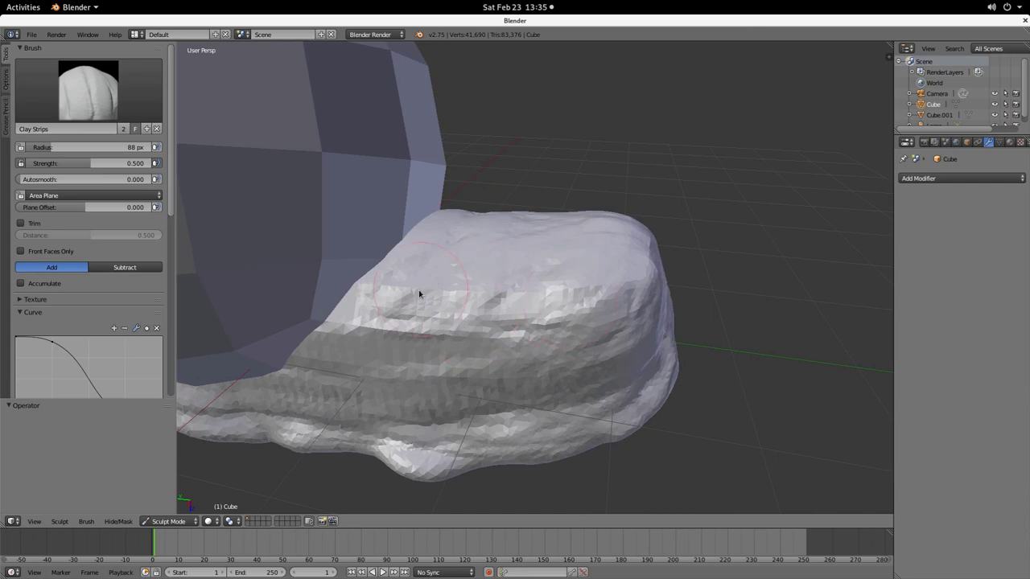
mouse_move(419, 295)
left_mouse_down()
mouse_move(637, 264)
mouse_move(635, 296)
mouse_move(412, 335)
mouse_move(463, 270)
mouse_move(352, 331)
mouse_move(582, 331)
left_mouse_up()
Step: Build up the top and front upper rim of the thick end with Clay Strips strokes across it
mouse_move(582, 330)
middle_mouse_down()
mouse_move(538, 281)
mouse_move(425, 221)
mouse_move(545, 248)
mouse_move(556, 279)
middle_mouse_up()
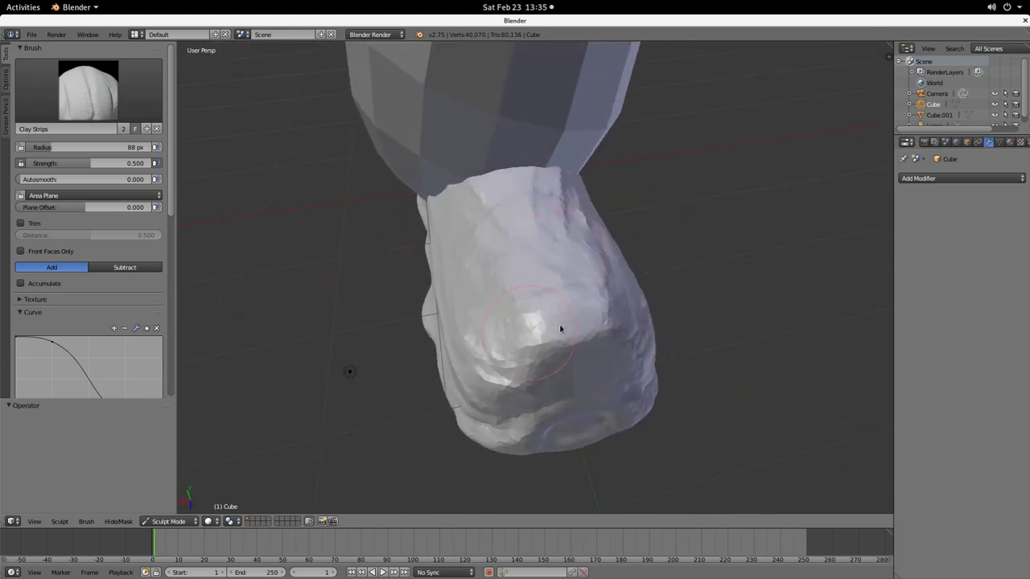
mouse_move(560, 329)
left_mouse_down()
mouse_move(556, 281)
mouse_move(607, 321)
left_mouse_up()
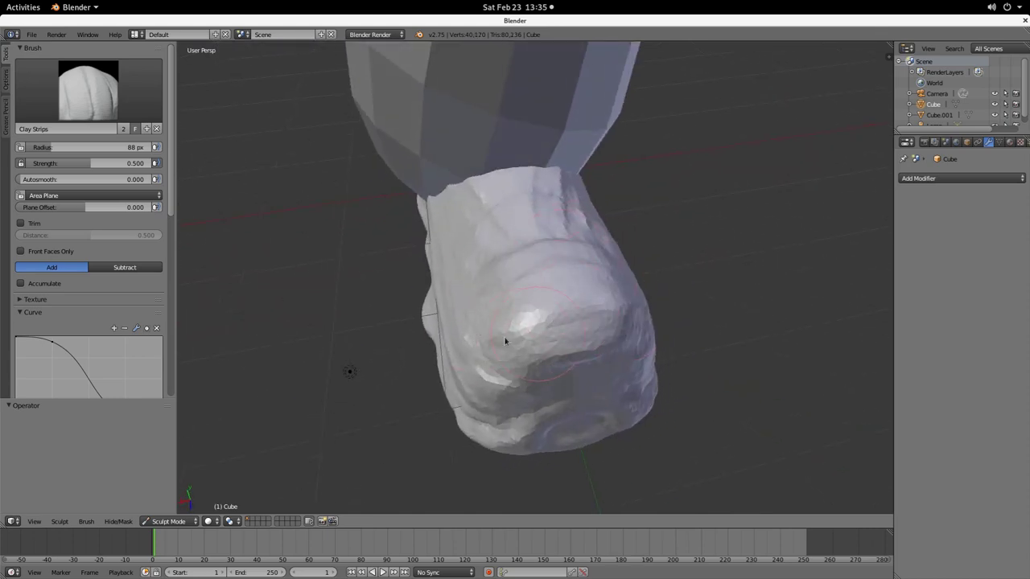
middle_click_drag(507, 268, 614, 223)
mouse_move(614, 223)
left_mouse_down()
mouse_move(480, 282)
mouse_move(633, 269)
left_mouse_up()
mouse_move(632, 269)
middle_mouse_down()
mouse_move(602, 271)
mouse_move(510, 363)
middle_mouse_up()
mouse_move(510, 363)
left_mouse_down()
mouse_move(609, 317)
mouse_move(552, 348)
left_mouse_up()
mouse_move(552, 348)
middle_mouse_down()
mouse_move(478, 307)
mouse_move(538, 305)
mouse_move(450, 251)
middle_mouse_up()
mouse_move(450, 251)
left_mouse_down()
mouse_move(593, 315)
mouse_move(567, 379)
mouse_move(576, 399)
mouse_move(533, 426)
mouse_move(635, 409)
mouse_move(520, 427)
mouse_move(565, 411)
mouse_move(531, 422)
mouse_move(570, 388)
mouse_move(542, 443)
mouse_move(620, 367)
mouse_move(600, 349)
mouse_move(610, 313)
mouse_move(521, 428)
left_mouse_up()
Step: Fill the hollow in the thick end's front face with Clay Strips strokes running down onto its underside
mouse_move(650, 403)
middle_mouse_down()
mouse_move(613, 355)
mouse_move(542, 352)
middle_mouse_up()
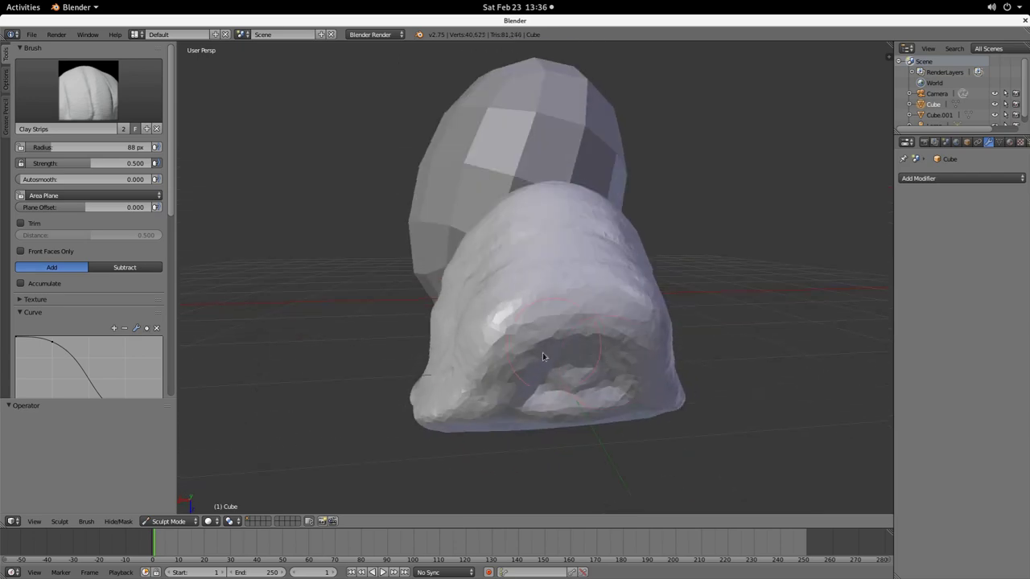
mouse_move(543, 352)
left_mouse_down()
mouse_move(468, 366)
mouse_move(542, 432)
left_mouse_up()
mouse_move(543, 432)
middle_mouse_down()
mouse_move(560, 354)
mouse_move(516, 340)
middle_mouse_up()
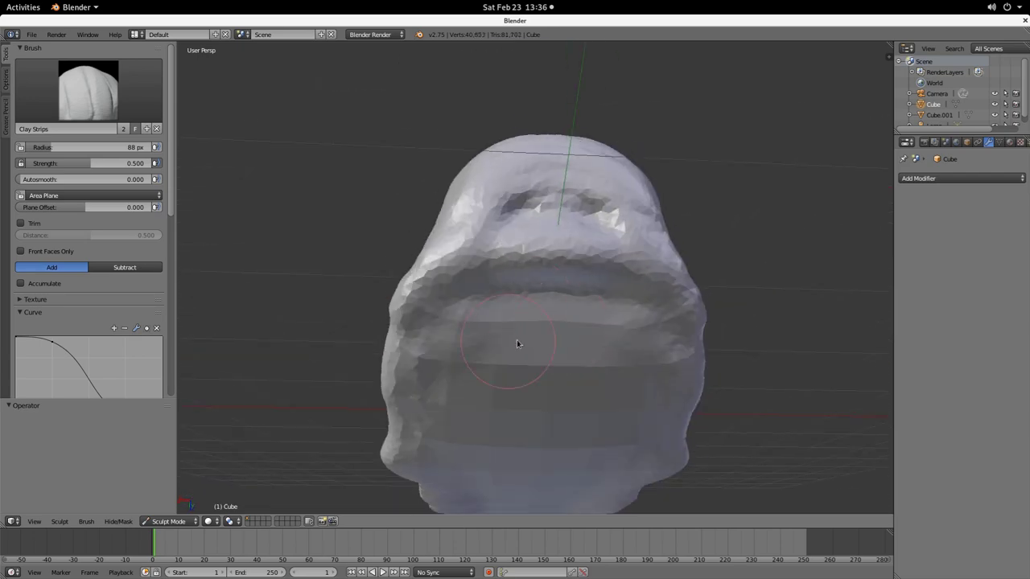
mouse_move(530, 213)
left_mouse_down()
mouse_move(550, 247)
mouse_move(480, 260)
mouse_move(575, 207)
mouse_move(541, 239)
mouse_move(559, 329)
mouse_move(501, 329)
left_mouse_up()
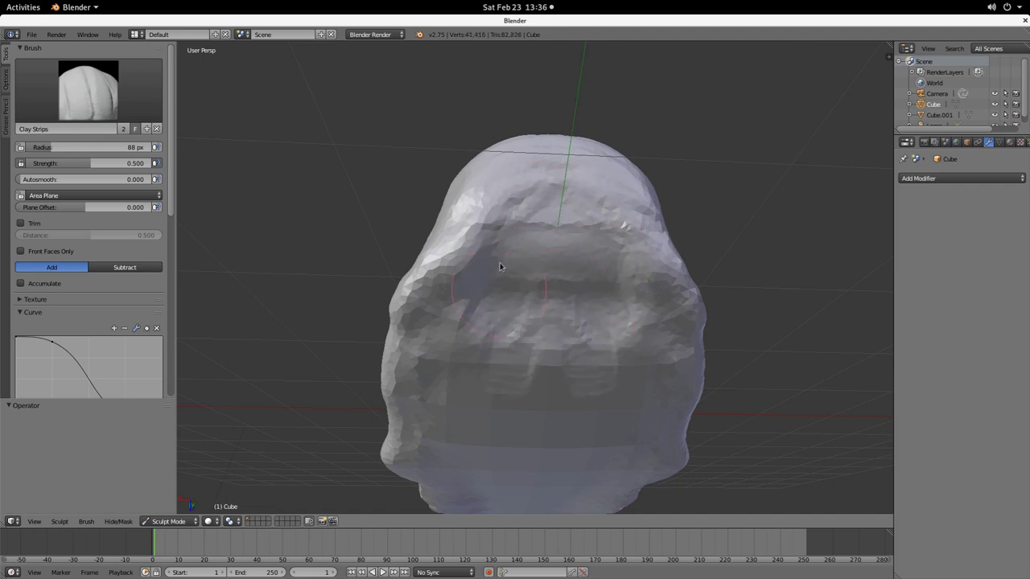
Step: Sculpt Clay Strips strokes over the front side corner of the thick end to build up the head
mouse_move(501, 329)
middle_mouse_down()
mouse_move(542, 280)
mouse_move(603, 311)
mouse_move(526, 327)
middle_mouse_up()
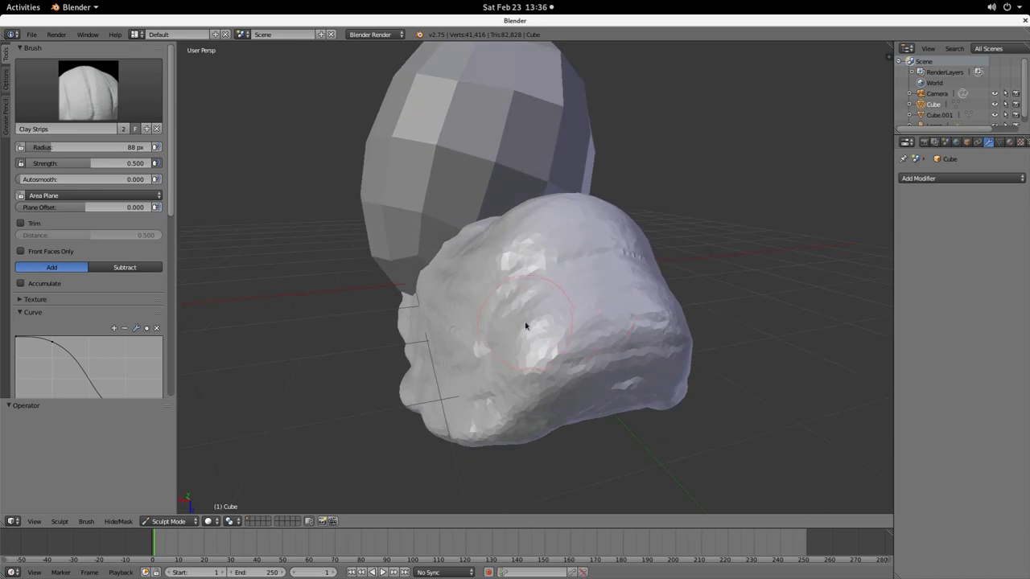
left_click_drag(547, 277, 620, 245)
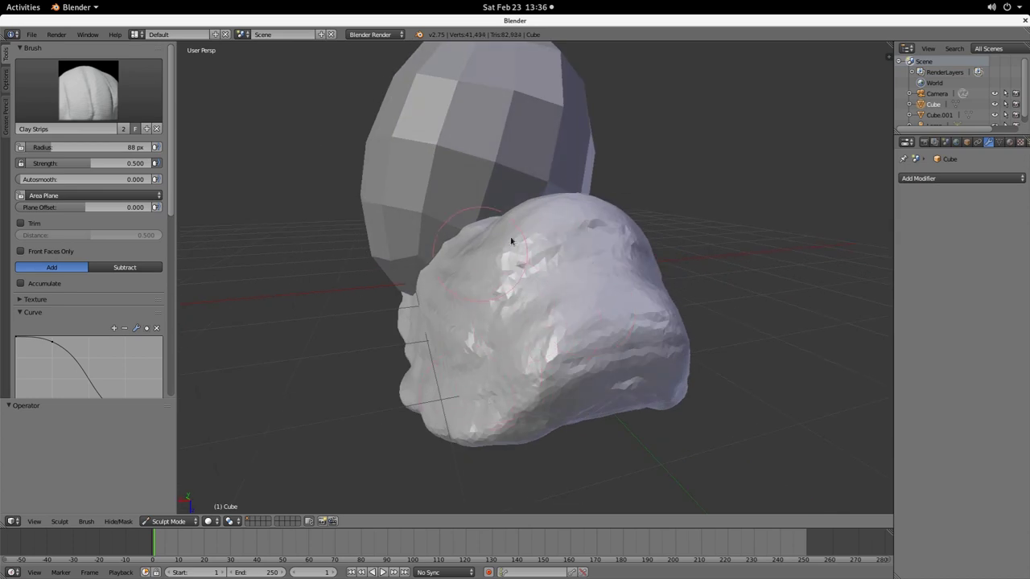
left_click_drag(511, 241, 536, 297)
left_click_drag(544, 335, 561, 370)
mouse_move(566, 346)
middle_mouse_down()
mouse_move(547, 306)
mouse_move(567, 338)
middle_mouse_up()
left_click_drag(543, 315, 576, 297)
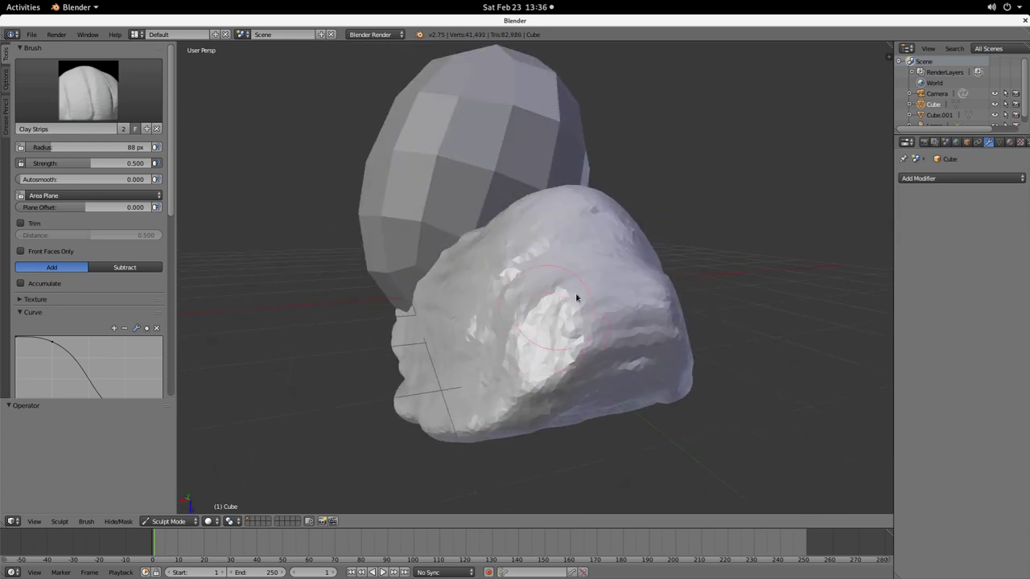
left_click_drag(549, 356, 593, 314)
Step: Round the head's top into a raised hump, and layer Clay Strips strokes along its upper side
mouse_move(665, 243)
middle_mouse_down()
mouse_move(637, 338)
mouse_move(632, 305)
middle_mouse_up()
mouse_move(561, 248)
middle_mouse_down()
mouse_move(608, 276)
mouse_move(616, 266)
middle_mouse_up()
middle_click_drag(625, 211, 603, 262)
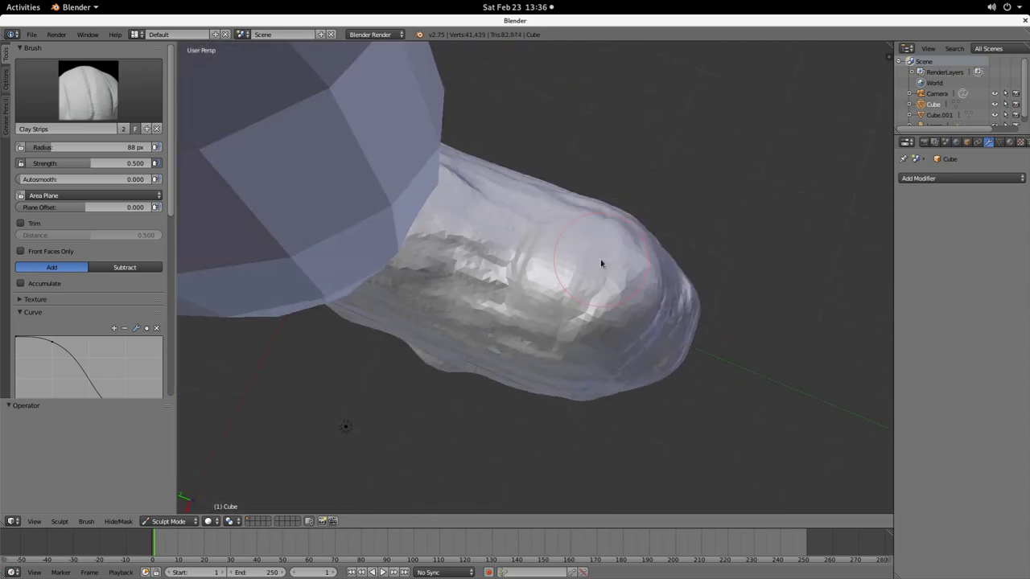
mouse_move(603, 262)
left_mouse_down()
mouse_move(589, 302)
mouse_move(644, 269)
mouse_move(578, 329)
left_mouse_up()
middle_click_drag(579, 330, 593, 241)
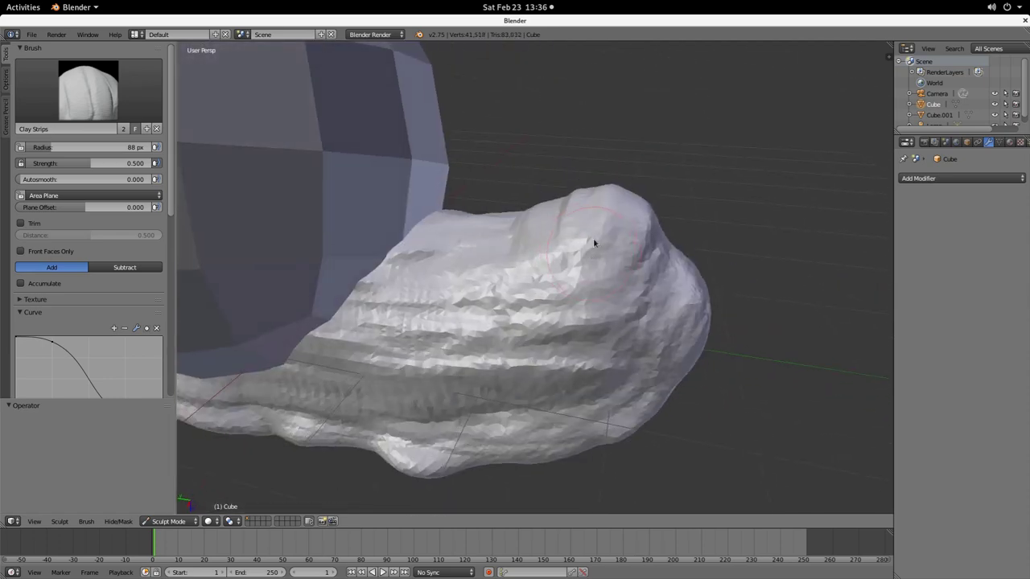
mouse_move(487, 265)
left_mouse_down()
mouse_move(428, 246)
mouse_move(416, 212)
mouse_move(652, 182)
left_mouse_up()
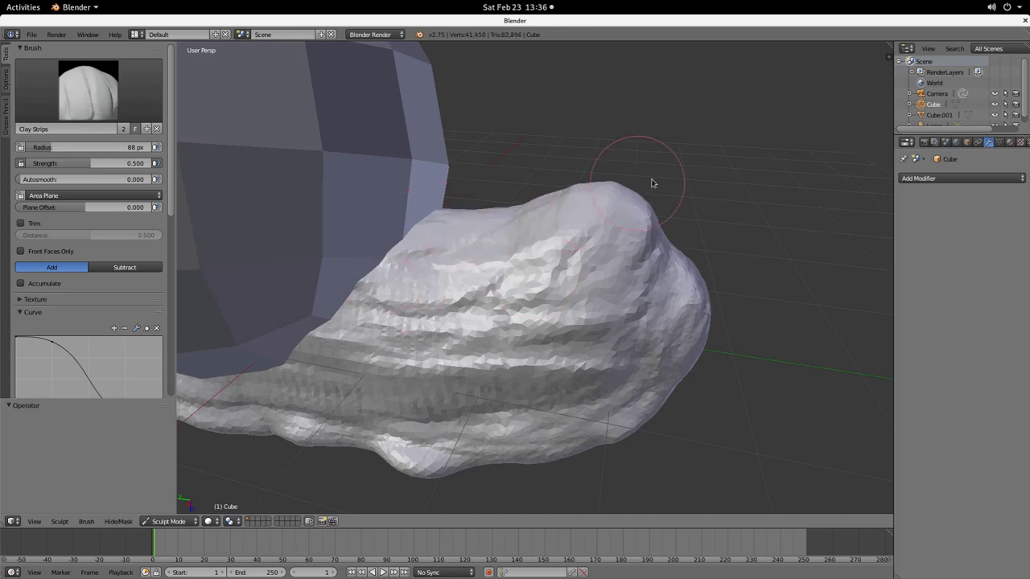
Step: Add a Clay Strips stroke across the top of the head between the sphere and the front
mouse_move(573, 201)
middle_mouse_down()
mouse_move(539, 296)
mouse_move(533, 289)
middle_mouse_up()
middle_click_drag(492, 198, 543, 249)
left_click_drag(508, 283, 611, 271)
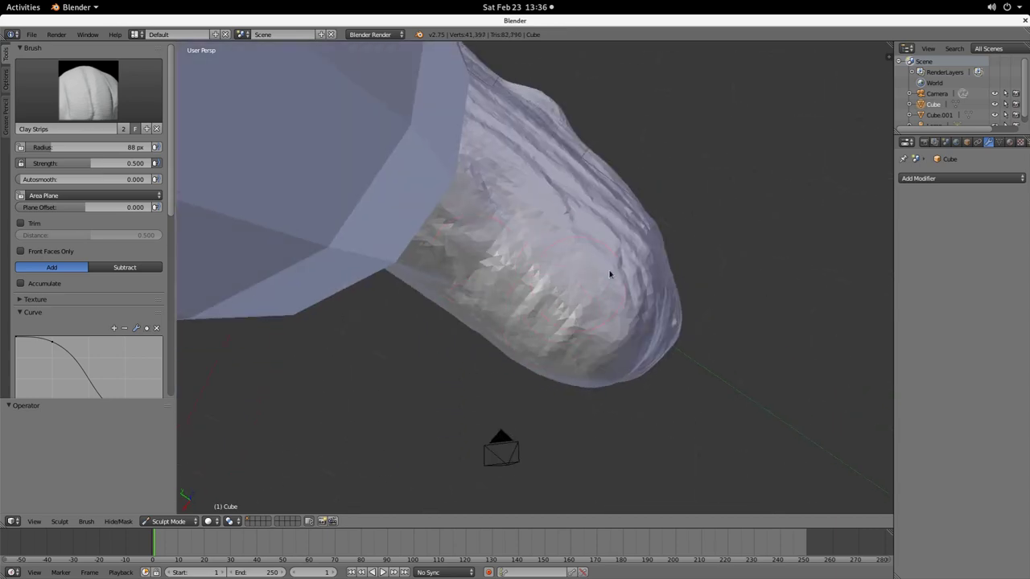
mouse_move(655, 299)
middle_mouse_down()
mouse_move(581, 308)
mouse_move(616, 333)
mouse_move(611, 266)
mouse_move(508, 255)
mouse_move(600, 228)
mouse_move(665, 301)
mouse_move(595, 285)
mouse_move(497, 288)
mouse_move(590, 266)
middle_mouse_up()
Step: Switch to the Snake Hook brush and pull a long upper pair of tentacles out of the head's upper sides
left_click(89, 90)
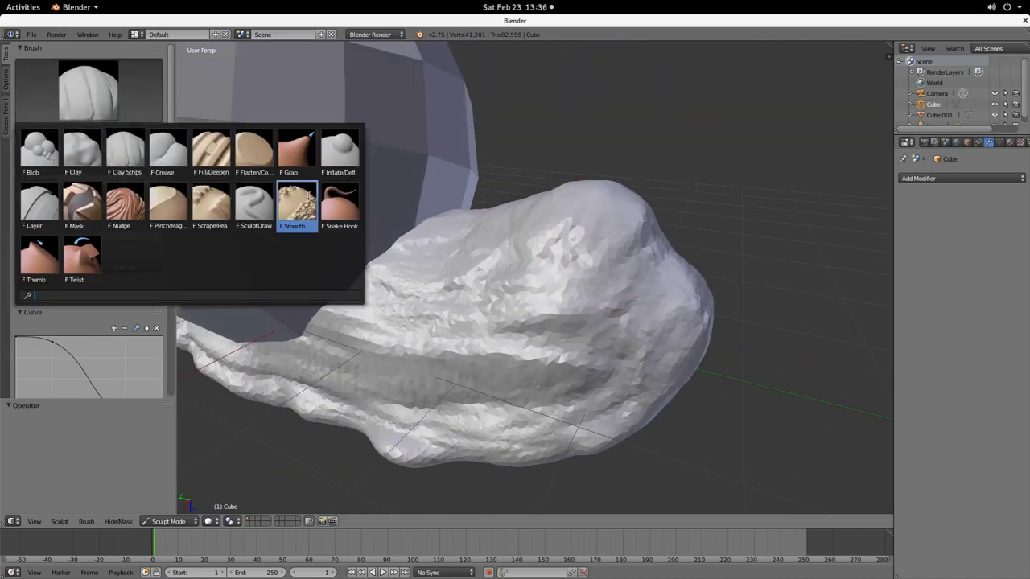
left_click(339, 197)
mouse_move(356, 234)
middle_mouse_down()
mouse_move(555, 294)
mouse_move(604, 268)
mouse_move(592, 282)
middle_mouse_up()
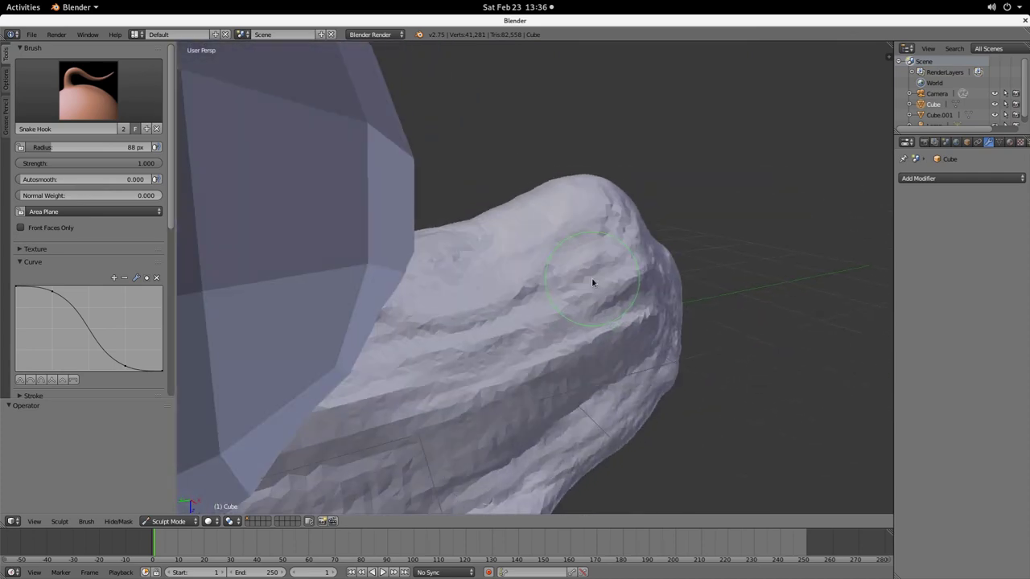
mouse_move(618, 247)
middle_mouse_down()
mouse_move(663, 248)
mouse_move(649, 227)
mouse_move(611, 253)
mouse_move(623, 234)
middle_mouse_up()
left_click_drag(623, 235, 782, 96)
Step: Pull a second, lower pair of tentacles forward from the head's sides with the Snake Hook brush
mouse_move(781, 96)
middle_mouse_down()
mouse_move(701, 271)
mouse_move(678, 258)
mouse_move(667, 330)
mouse_move(483, 362)
mouse_move(523, 395)
mouse_move(600, 310)
mouse_move(654, 374)
mouse_move(689, 309)
middle_mouse_up()
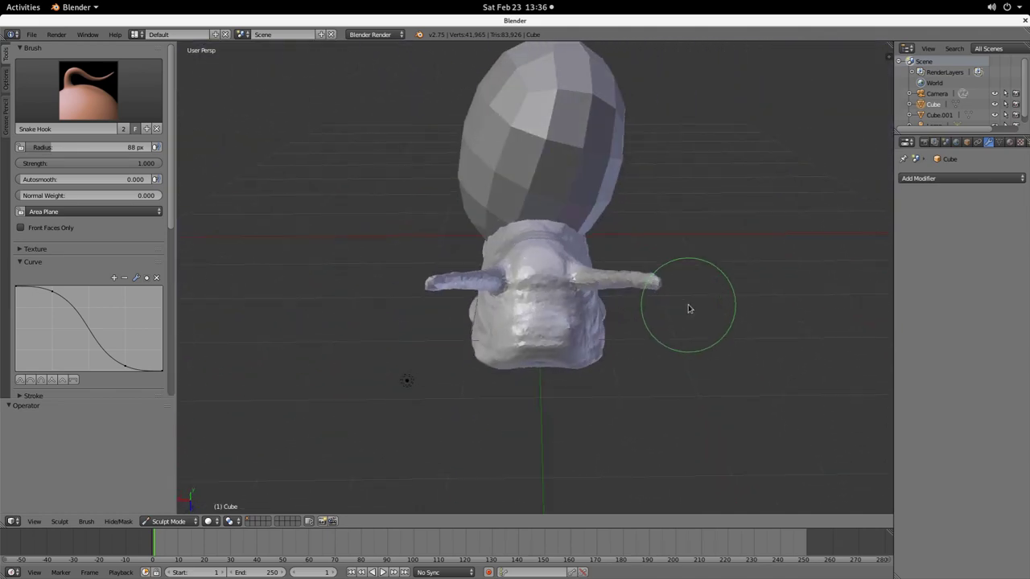
mouse_move(521, 260)
middle_mouse_down()
mouse_move(701, 287)
mouse_move(603, 298)
middle_mouse_up()
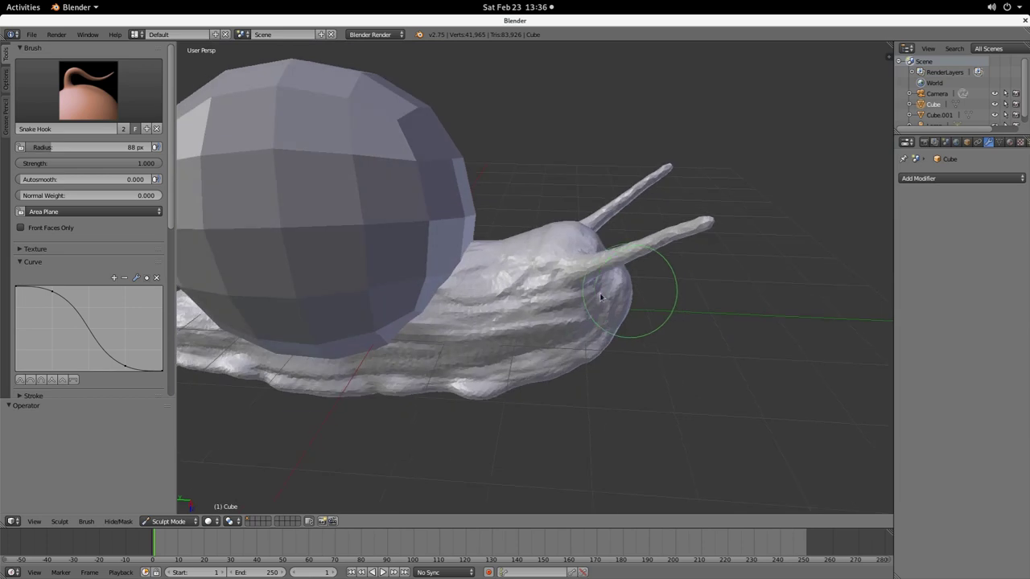
mouse_move(551, 322)
left_mouse_down()
mouse_move(651, 304)
mouse_move(804, 307)
mouse_move(805, 319)
left_mouse_up()
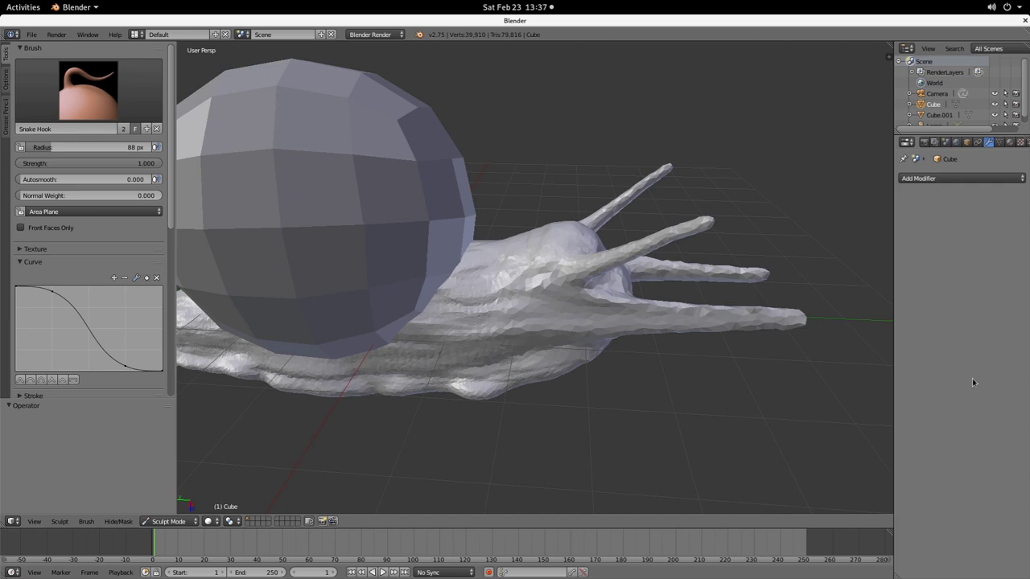
Step: Undo the lower pair of tentacles, then try another Snake Hook pull from the side of the head and undo it too
key("ctrl+z")
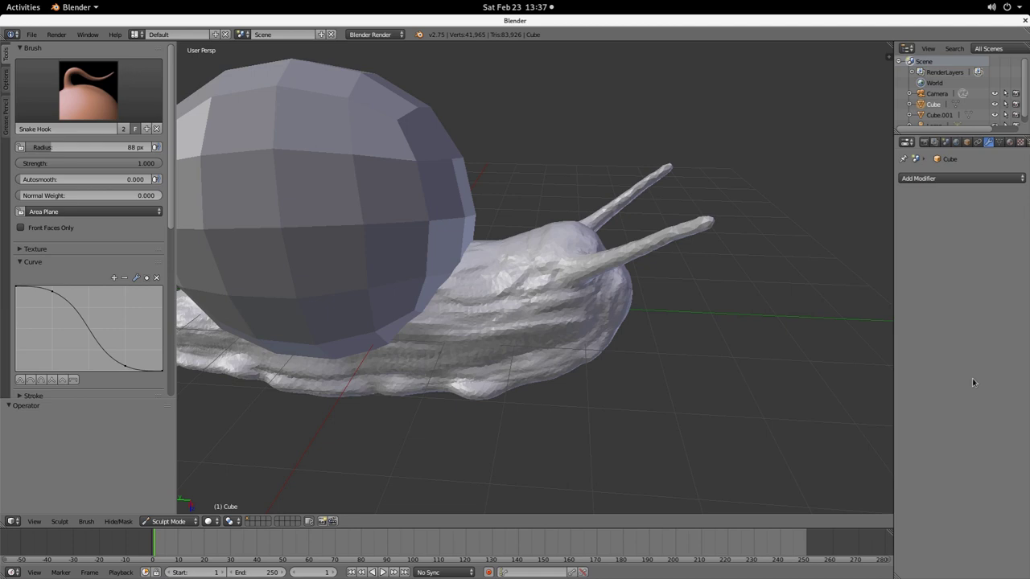
mouse_move(604, 328)
middle_mouse_down()
mouse_move(665, 302)
mouse_move(604, 301)
middle_mouse_up()
left_click_drag(607, 289, 692, 245)
middle_click_drag(697, 406, 556, 418)
key("ctrl+z")
Step: Switch to the image viewer and examine the snail's head and tentacles in the reference photo IMG_7054.JPG
middle_click_drag(602, 367, 606, 399)
key("alt+Tab")
key("alt+Tab")
key("alt+shift+Tab")
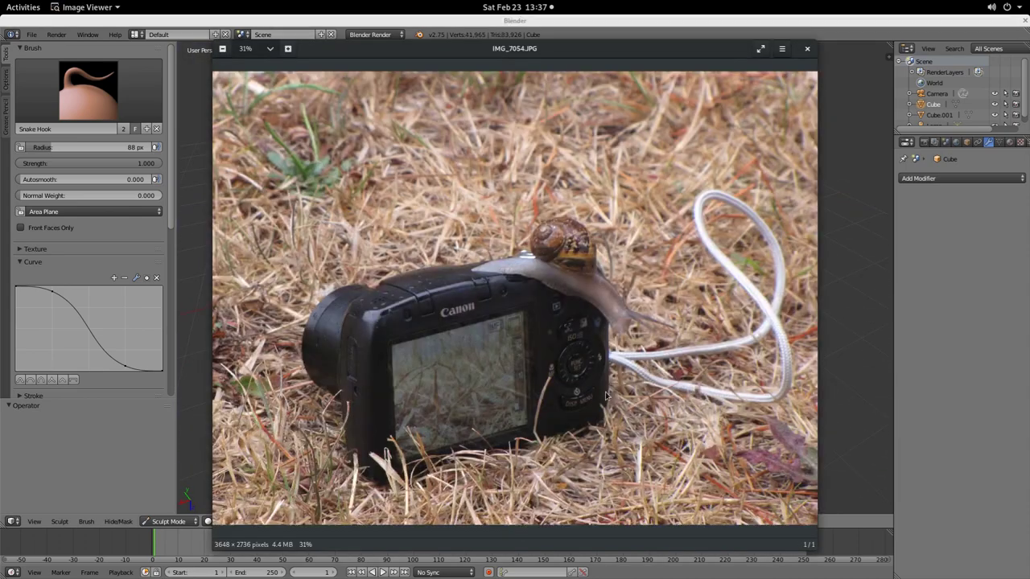
scroll(675, 331, "up", 3)
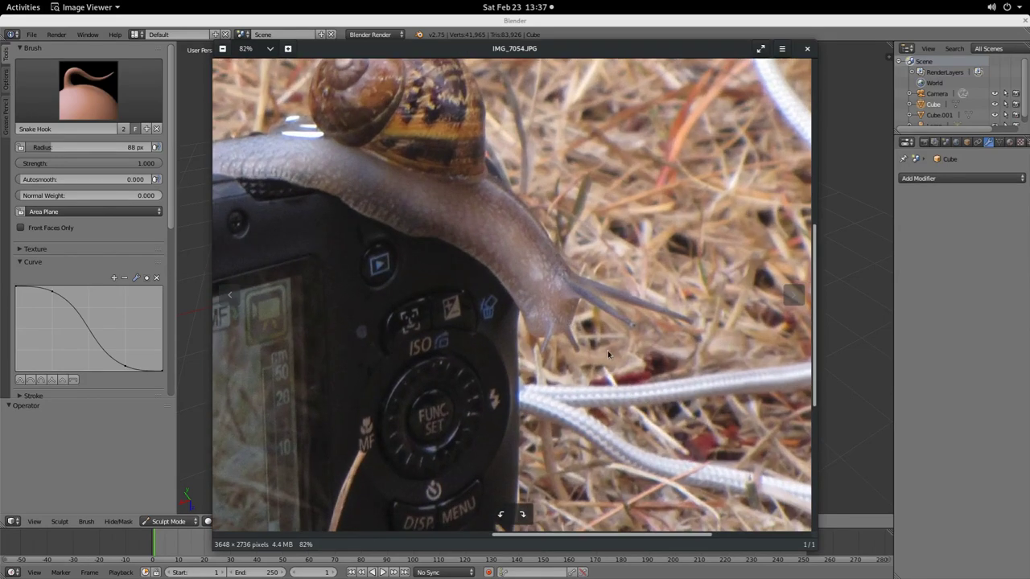
key("alt+Tab")
Step: Back in Blender, undo the upper pair of tentacles and smooth the top of the snail's head
middle_click_drag(604, 398, 642, 327)
scroll(644, 327, "up", 3)
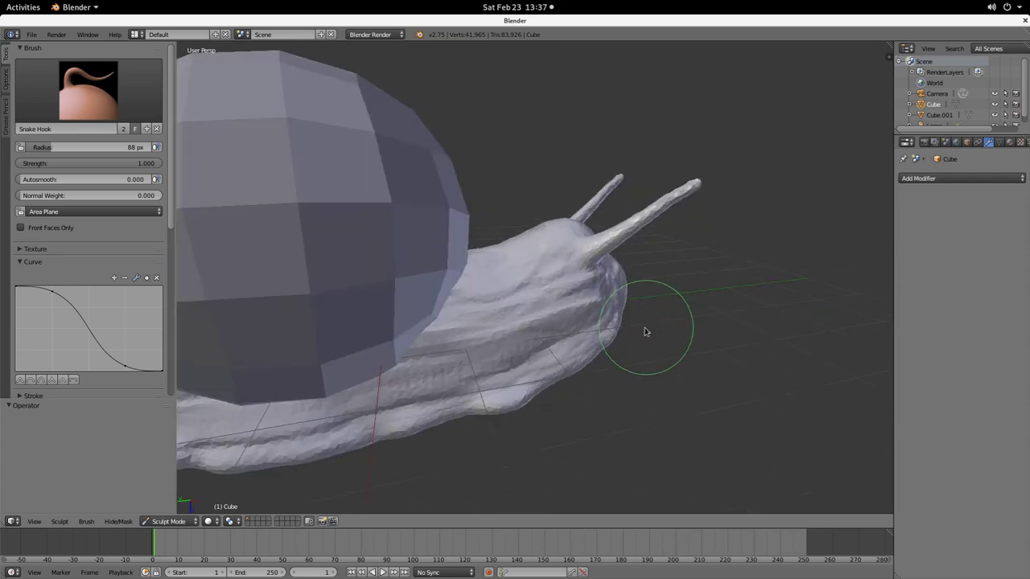
key("ctrl+z")
scroll(644, 306, "up", 2)
mouse_move(643, 265)
middle_mouse_down()
mouse_move(633, 247)
mouse_move(595, 321)
middle_mouse_up()
left_click_drag(583, 212, 636, 316, "shift")
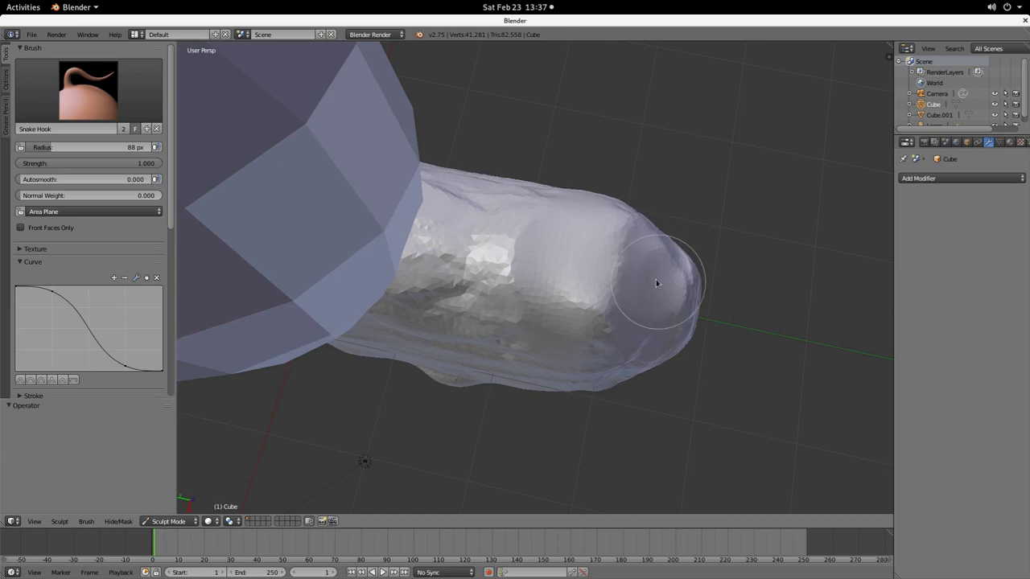
mouse_move(596, 343)
middle_mouse_down()
mouse_move(605, 310)
mouse_move(564, 267)
middle_mouse_up()
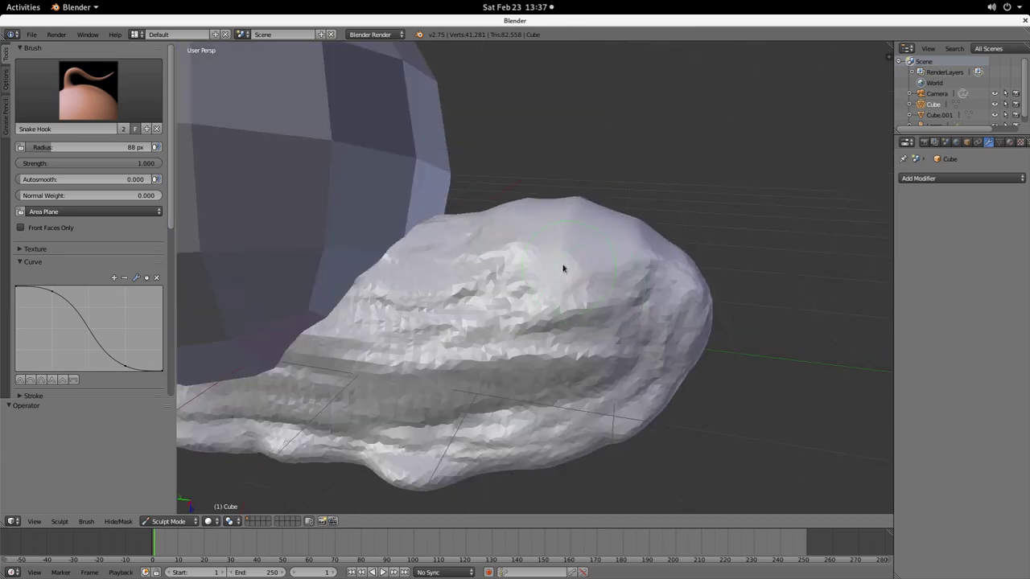
Step: Switch to the Clay Strips brush and build up the top, upper side and front of the head
left_click(93, 85)
left_click(127, 151)
mouse_move(486, 220)
left_mouse_down()
mouse_move(520, 253)
mouse_move(551, 217)
left_mouse_up()
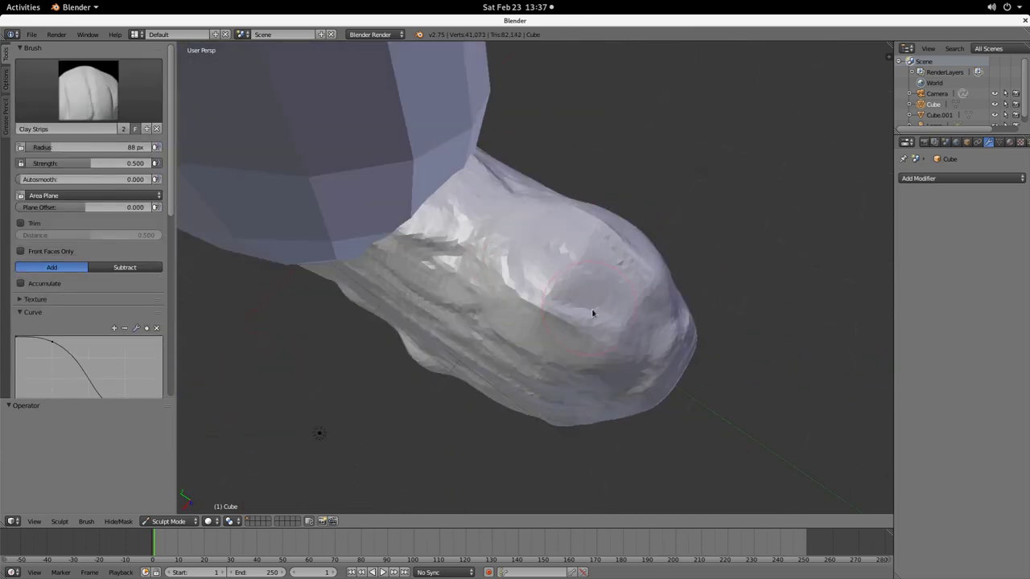
left_click_drag(593, 317, 650, 336)
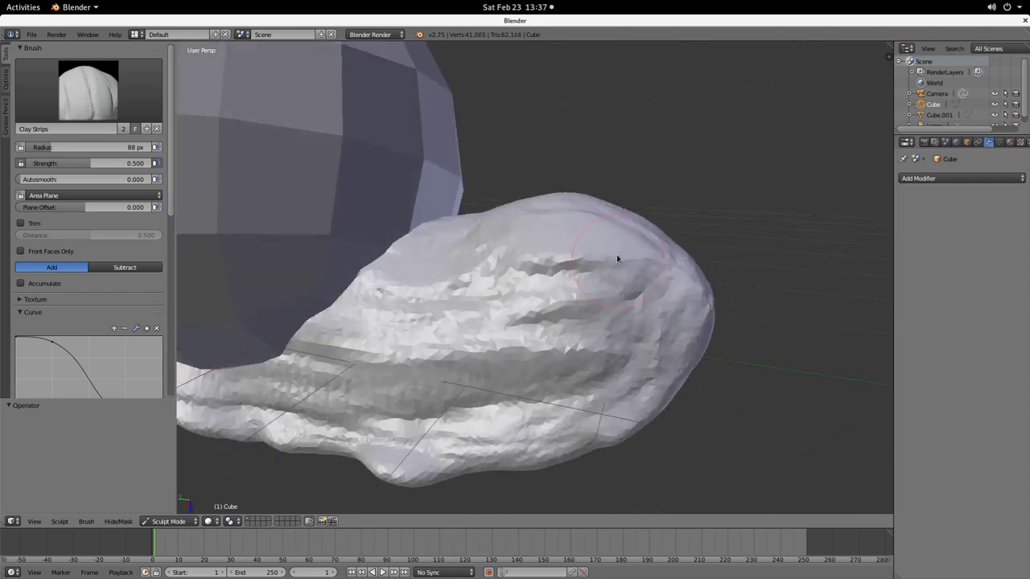
middle_click_drag(616, 260, 666, 293)
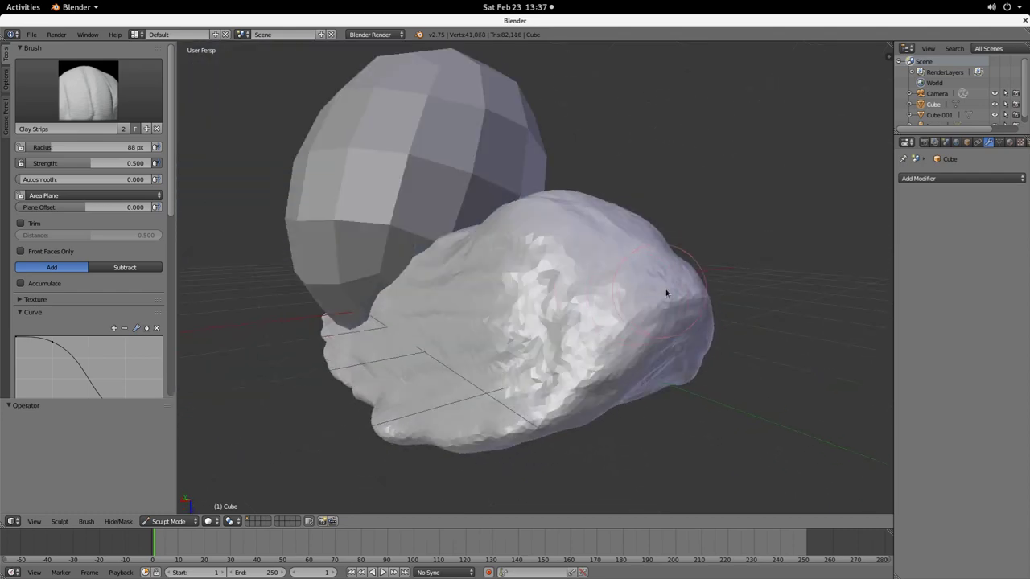
mouse_move(667, 293)
left_mouse_down()
mouse_move(673, 269)
mouse_move(675, 308)
mouse_move(654, 358)
left_mouse_up()
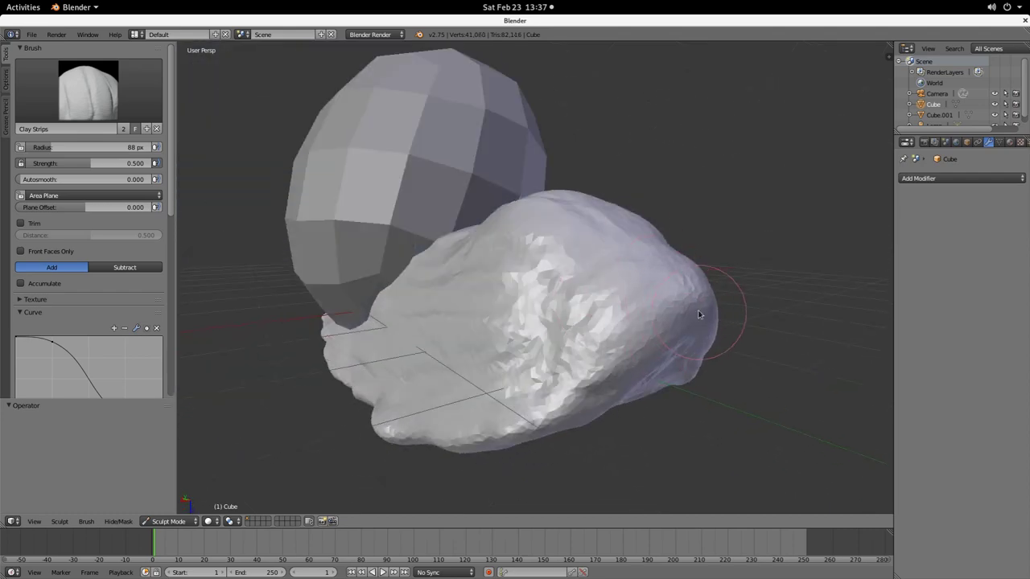
left_click_drag(699, 315, 693, 335)
middle_click_drag(676, 328, 624, 321)
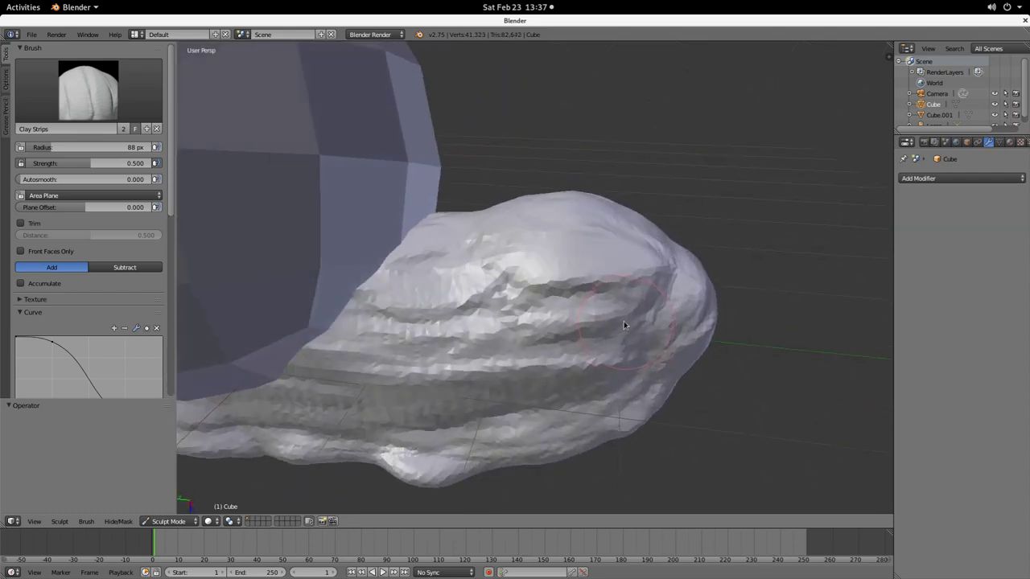
Step: Switch to the Snake Hook brush and pull a long pair of tentacles up and outward from the head's upper sides
left_click(88, 90)
left_click(304, 213)
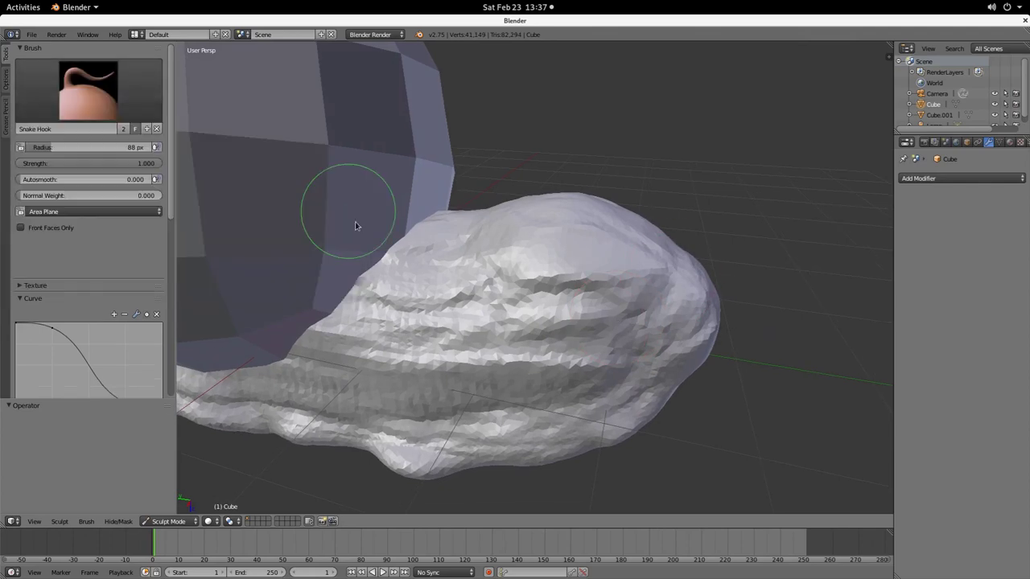
middle_click_drag(357, 223, 525, 274)
left_click_drag(526, 274, 867, 101)
key("ctrl+z")
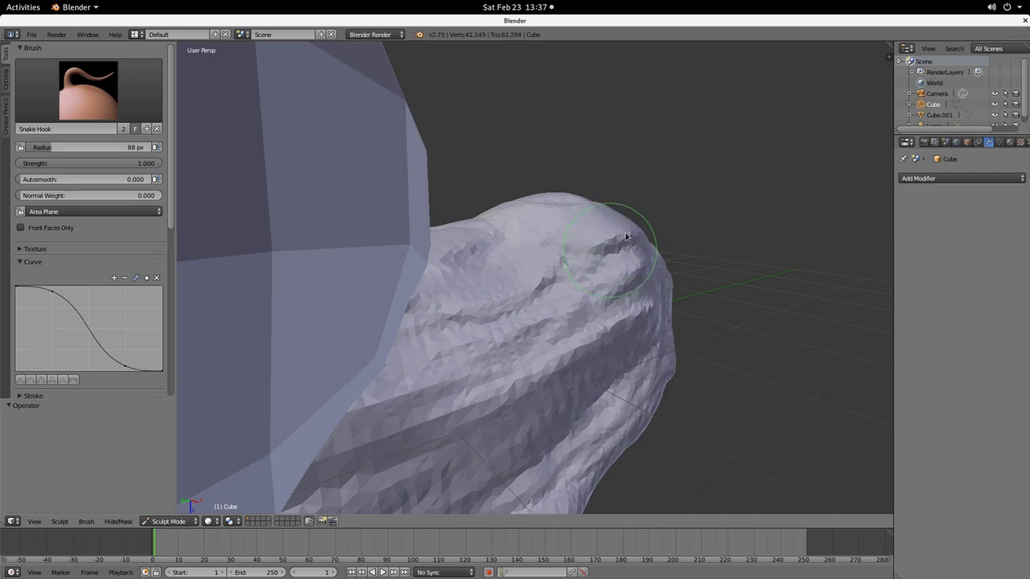
left_click_drag(623, 241, 816, 77)
mouse_move(640, 263)
middle_mouse_down()
mouse_move(725, 403)
mouse_move(680, 426)
mouse_move(655, 277)
mouse_move(588, 235)
mouse_move(506, 268)
mouse_move(551, 275)
mouse_move(572, 379)
mouse_move(732, 334)
mouse_move(675, 355)
middle_mouse_up()
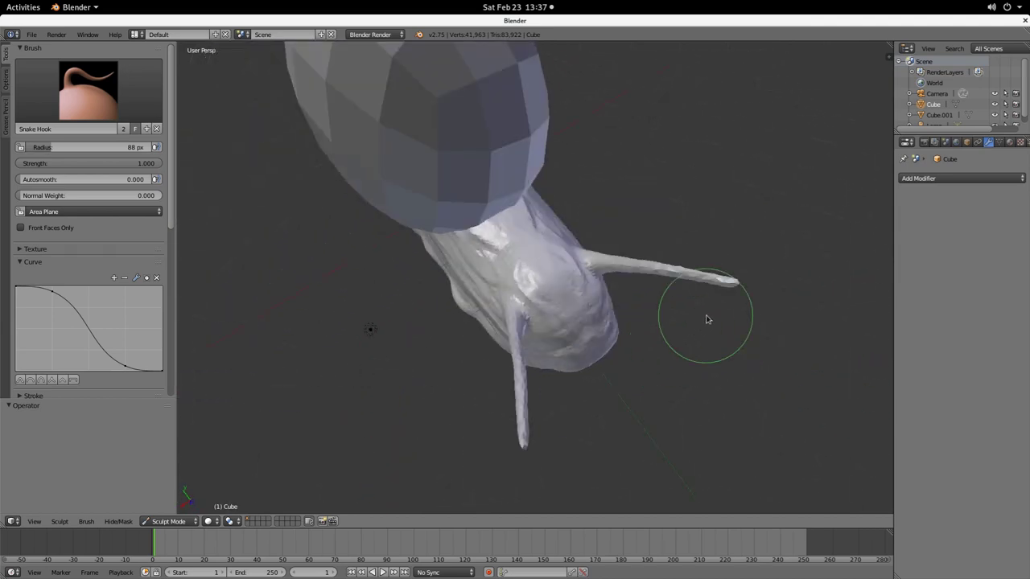
Step: Switch to Clay Strips and add strokes over the top of the head between the tentacles and across the neck
mouse_move(708, 320)
middle_mouse_down()
mouse_move(672, 362)
mouse_move(690, 301)
mouse_move(660, 312)
middle_mouse_up()
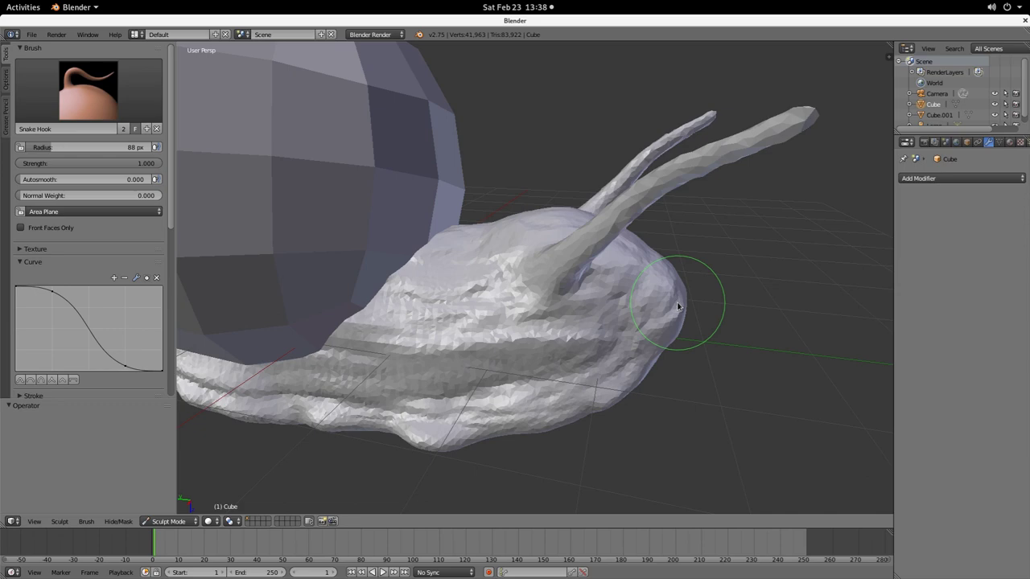
middle_click_drag(636, 240, 642, 313)
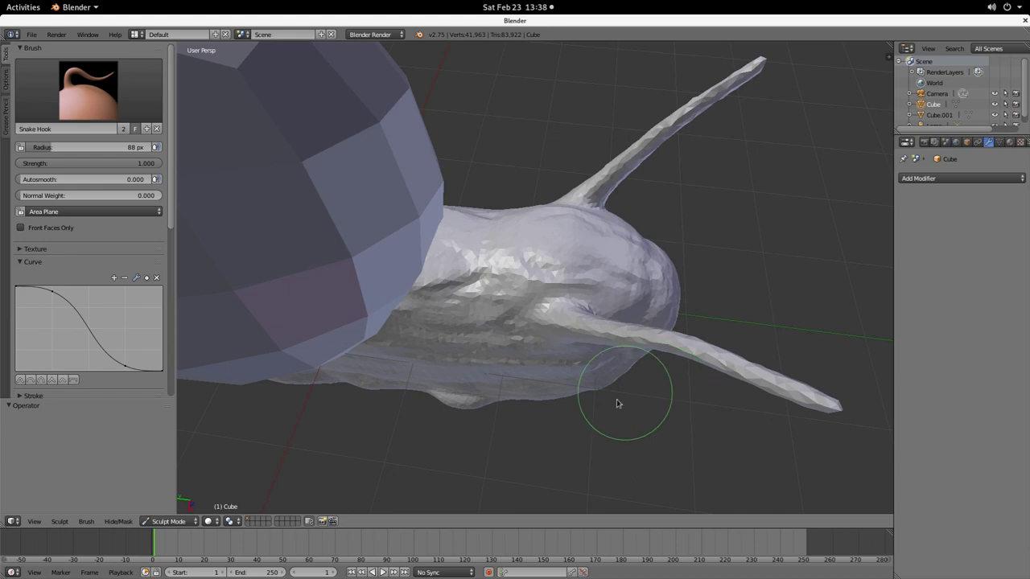
mouse_move(616, 402)
middle_mouse_down()
mouse_move(587, 375)
mouse_move(551, 426)
mouse_move(475, 396)
middle_mouse_up()
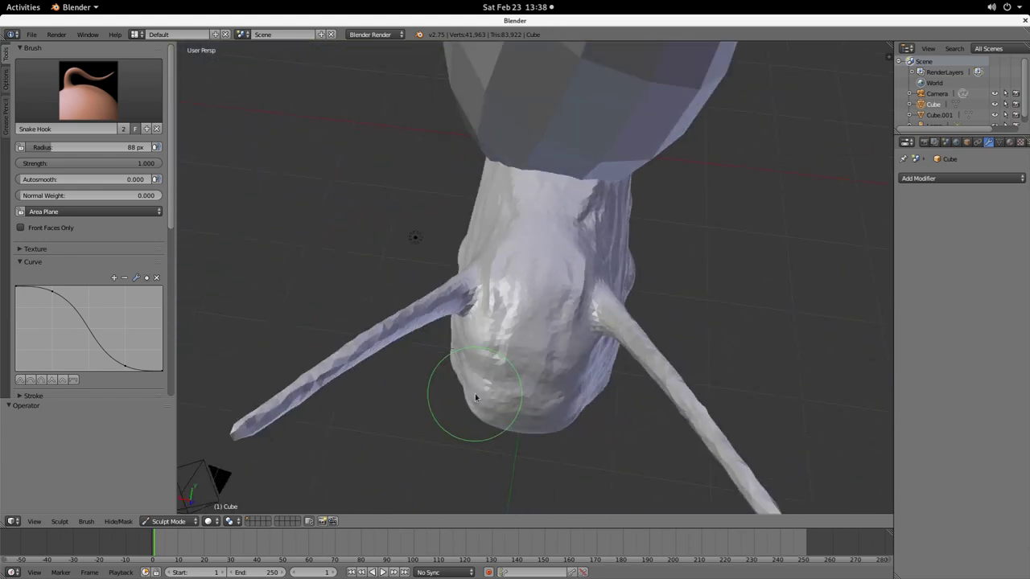
left_click(90, 88)
left_click(124, 152)
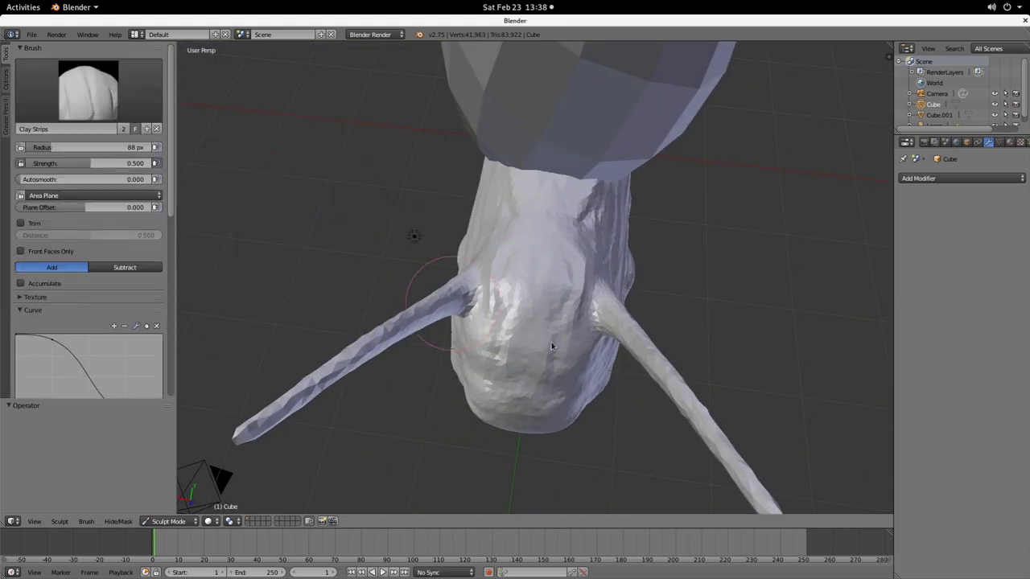
left_click_drag(536, 295, 526, 230)
mouse_move(497, 345)
left_mouse_down()
mouse_move(524, 232)
mouse_move(490, 333)
mouse_move(515, 242)
left_mouse_up()
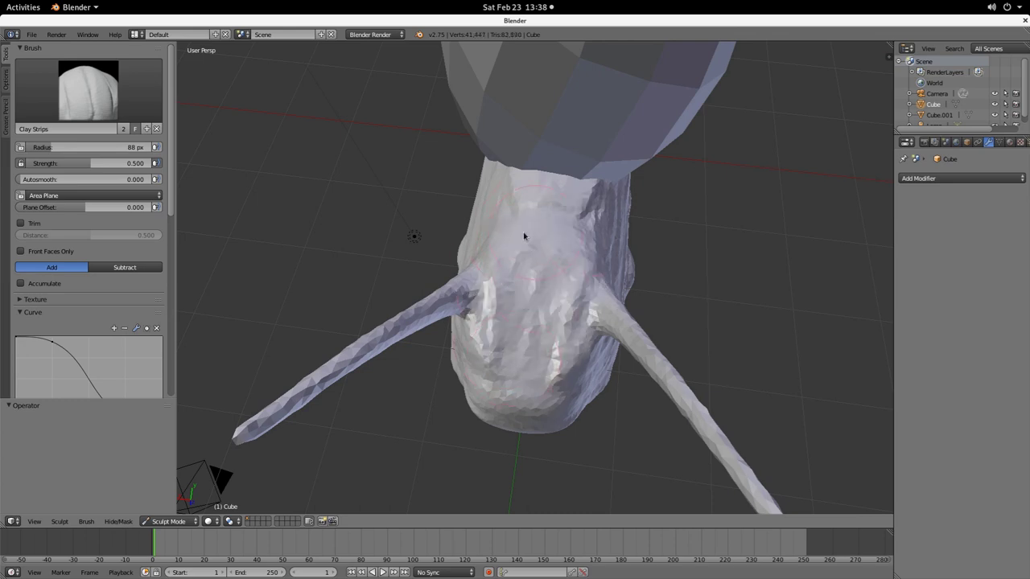
left_click_drag(510, 199, 599, 204)
Step: Build up the bases of the tentacles with Clay Strips strokes so they blend into the head
mouse_move(579, 285)
middle_mouse_down()
mouse_move(516, 350)
mouse_move(518, 314)
mouse_move(531, 321)
mouse_move(527, 296)
middle_mouse_up()
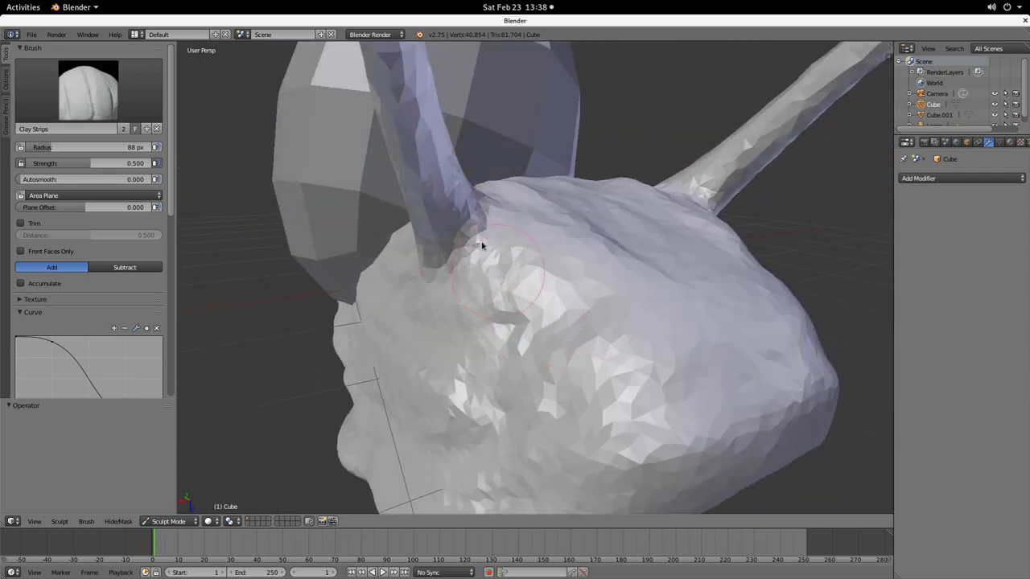
left_click_drag(499, 243, 452, 194)
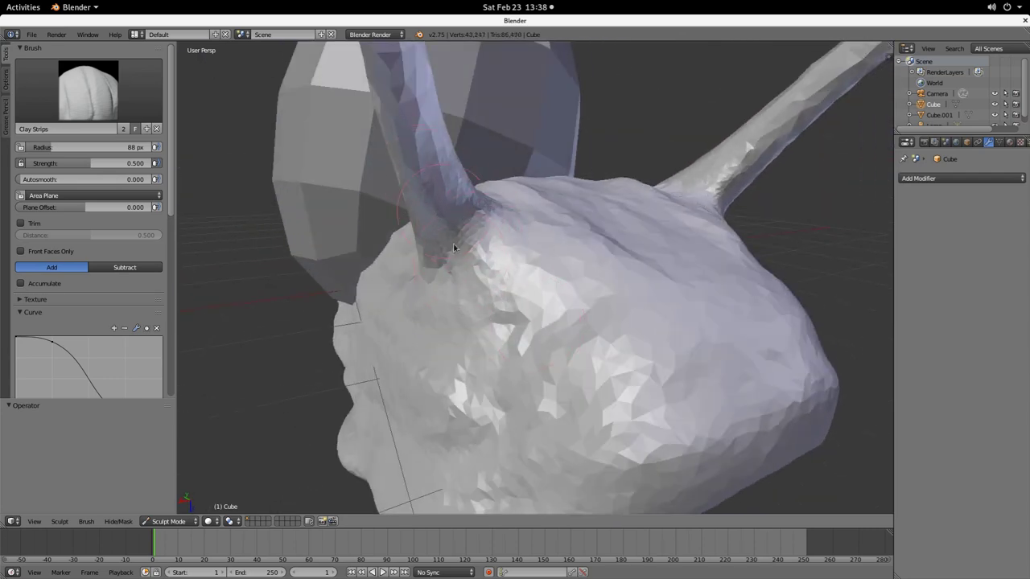
mouse_move(454, 248)
left_mouse_down()
mouse_move(443, 215)
mouse_move(493, 273)
left_mouse_up()
mouse_move(552, 219)
middle_mouse_down()
mouse_move(531, 260)
mouse_move(369, 248)
middle_mouse_up()
mouse_move(369, 247)
left_mouse_down()
mouse_move(351, 235)
mouse_move(448, 247)
mouse_move(338, 230)
mouse_move(371, 268)
mouse_move(334, 214)
left_mouse_up()
mouse_move(333, 214)
middle_mouse_down()
mouse_move(422, 336)
mouse_move(478, 252)
middle_mouse_up()
mouse_move(478, 252)
left_mouse_down()
mouse_move(556, 295)
mouse_move(517, 262)
mouse_move(585, 230)
mouse_move(640, 177)
left_mouse_up()
middle_click_drag(488, 171, 667, 230)
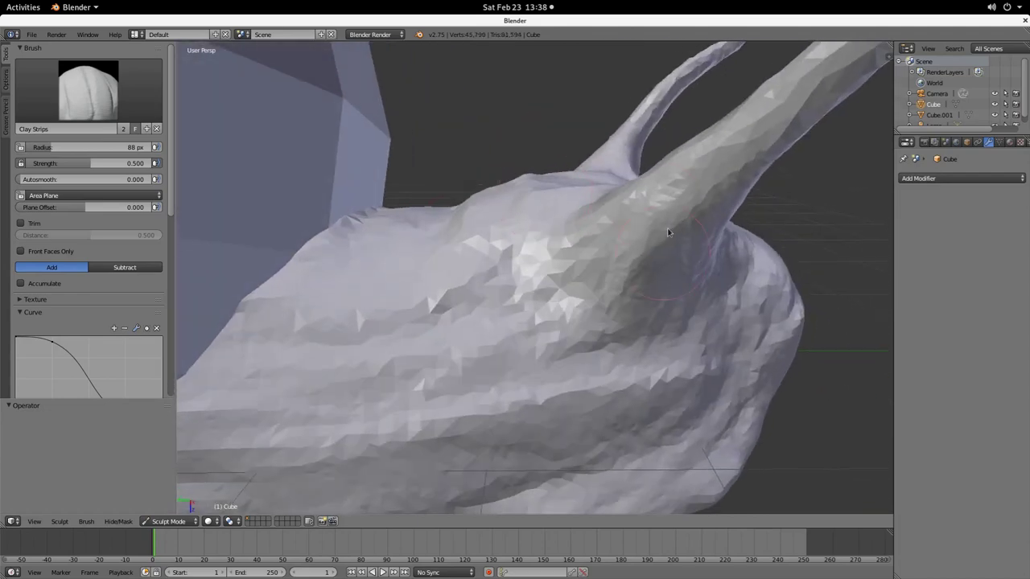
Step: Thicken the tentacles with Clay Strips strokes along their length, from the base toward the tip
mouse_move(769, 141)
middle_mouse_down()
mouse_move(499, 318)
mouse_move(529, 284)
mouse_move(492, 303)
mouse_move(624, 250)
middle_mouse_up()
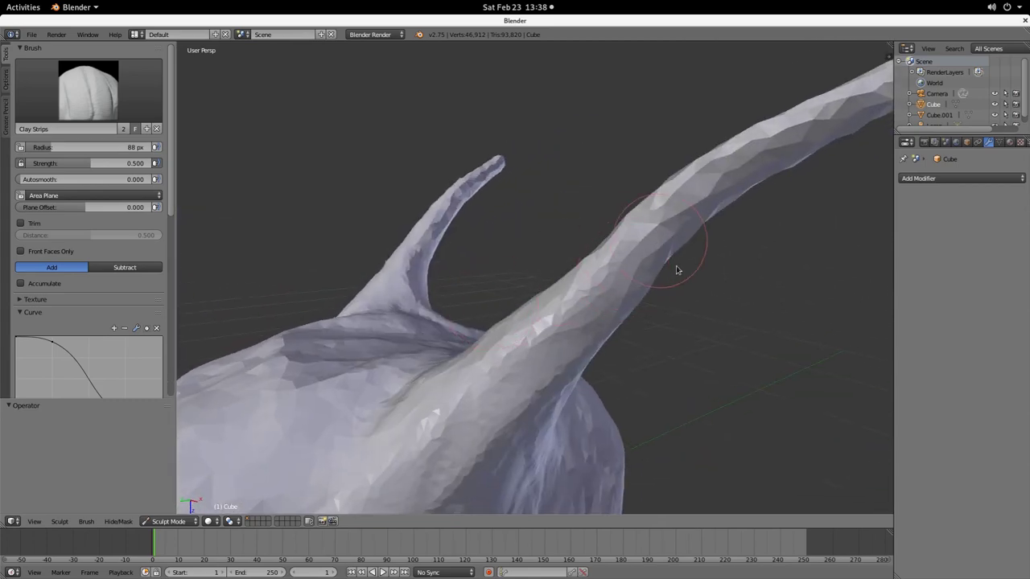
mouse_move(708, 201)
left_mouse_down()
mouse_move(602, 304)
mouse_move(628, 220)
mouse_move(692, 193)
left_mouse_up()
scroll(756, 239, "down", 2)
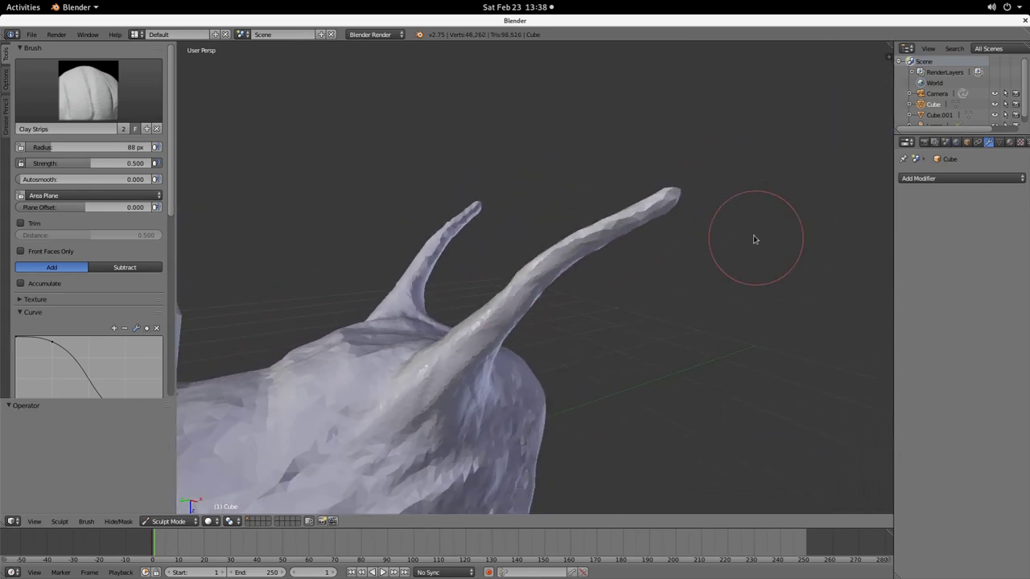
mouse_move(506, 241)
middle_mouse_down()
mouse_move(540, 277)
mouse_move(581, 421)
mouse_move(424, 345)
middle_mouse_up()
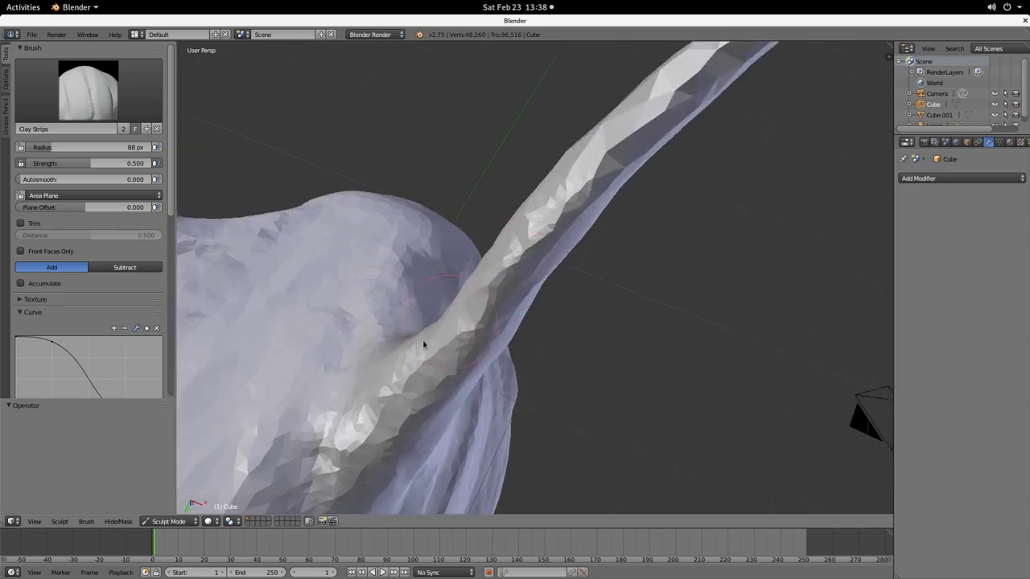
mouse_move(509, 285)
left_mouse_down()
mouse_move(276, 488)
mouse_move(416, 372)
mouse_move(653, 105)
mouse_move(789, 76)
left_mouse_up()
mouse_move(689, 230)
middle_mouse_down()
mouse_move(595, 207)
mouse_move(717, 179)
middle_mouse_up()
left_click_drag(563, 241, 802, 134)
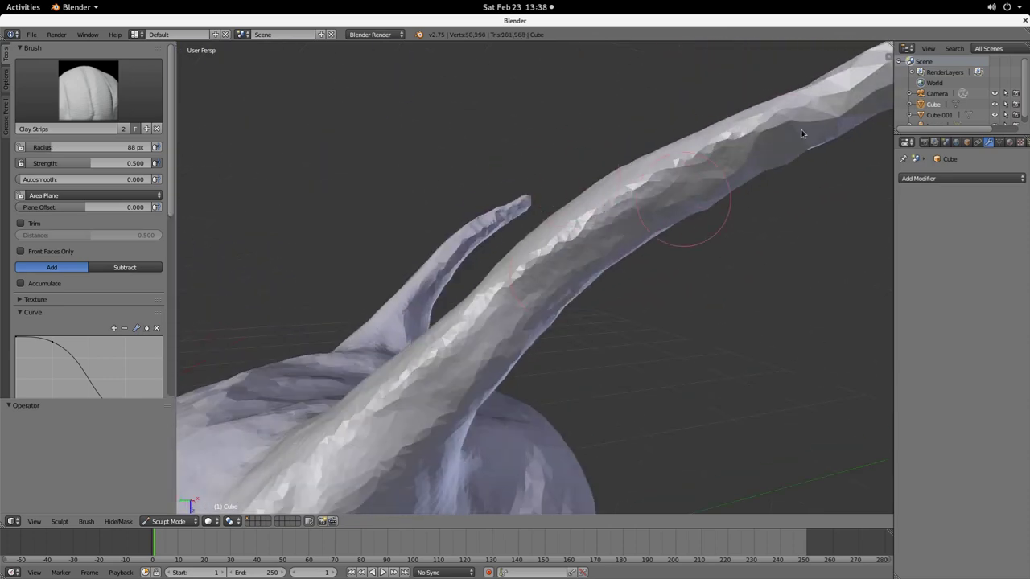
Step: Add Clay Strips strokes to the remaining sides of the tentacle, working up the stalk to its end
mouse_move(757, 262)
middle_mouse_down()
mouse_move(645, 307)
mouse_move(578, 217)
middle_mouse_up()
left_click_drag(628, 73, 667, 69)
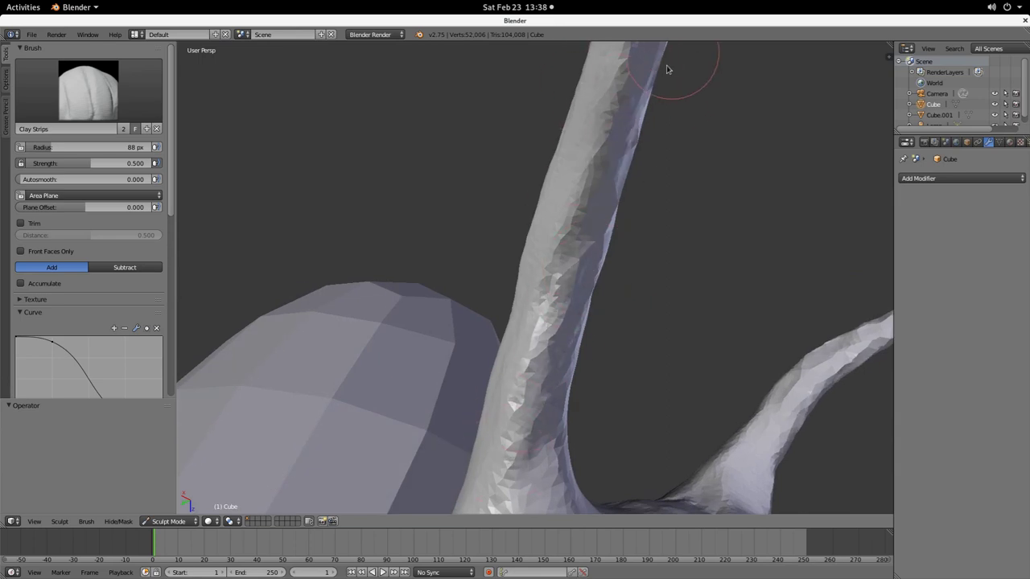
mouse_move(645, 102)
left_mouse_down()
mouse_move(644, 51)
mouse_move(547, 457)
mouse_move(640, 18)
left_mouse_up()
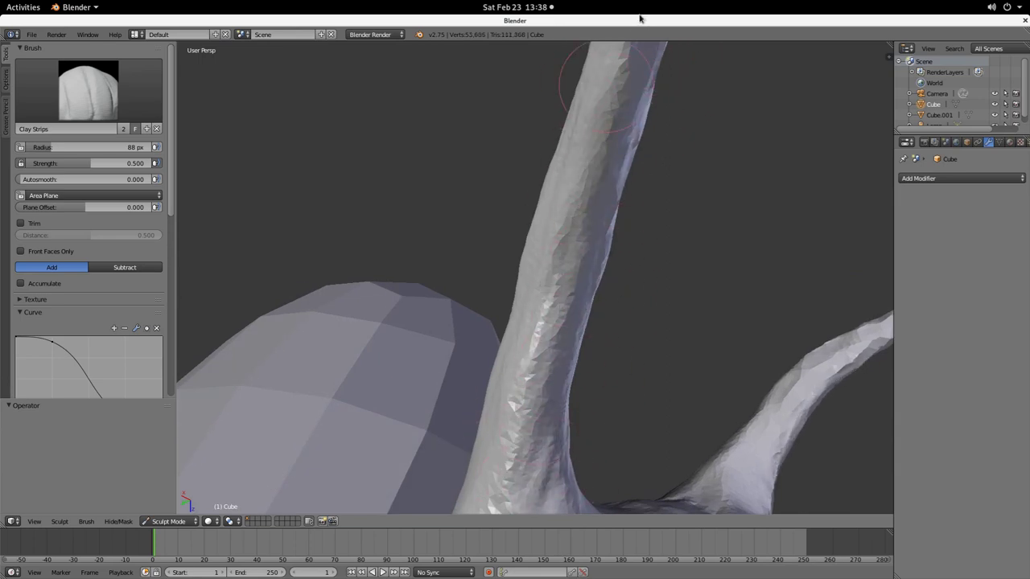
mouse_move(676, 110)
middle_mouse_down()
mouse_move(612, 389)
mouse_move(572, 418)
middle_mouse_up()
mouse_move(572, 418)
left_mouse_down()
mouse_move(650, 175)
mouse_move(584, 237)
mouse_move(607, 246)
mouse_move(633, 377)
left_mouse_up()
middle_click_drag(690, 326, 625, 338)
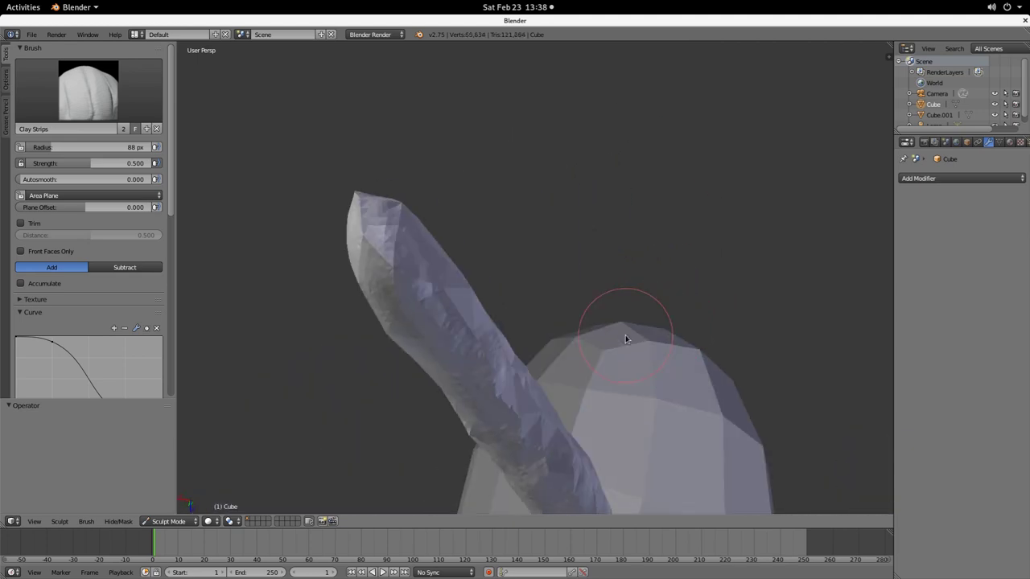
left_click_drag(460, 399, 583, 461)
Step: Layer Clay Strips strokes from the tentacle's tip back toward the head to even out its thickness
middle_click_drag(603, 354, 524, 408)
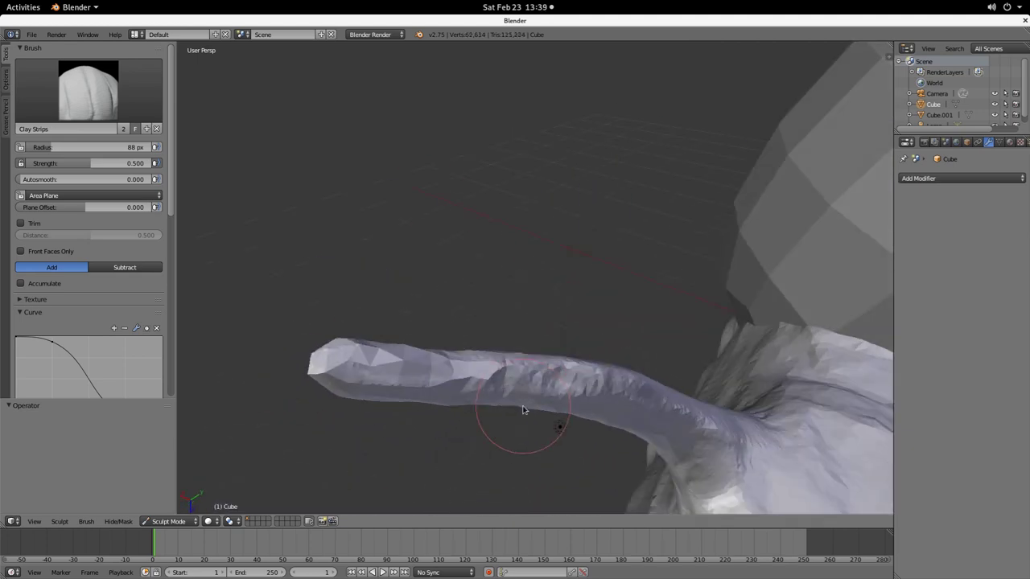
mouse_move(368, 356)
left_mouse_down()
mouse_move(518, 392)
mouse_move(269, 345)
left_mouse_up()
mouse_move(269, 345)
middle_mouse_down()
mouse_move(486, 414)
mouse_move(395, 287)
middle_mouse_up()
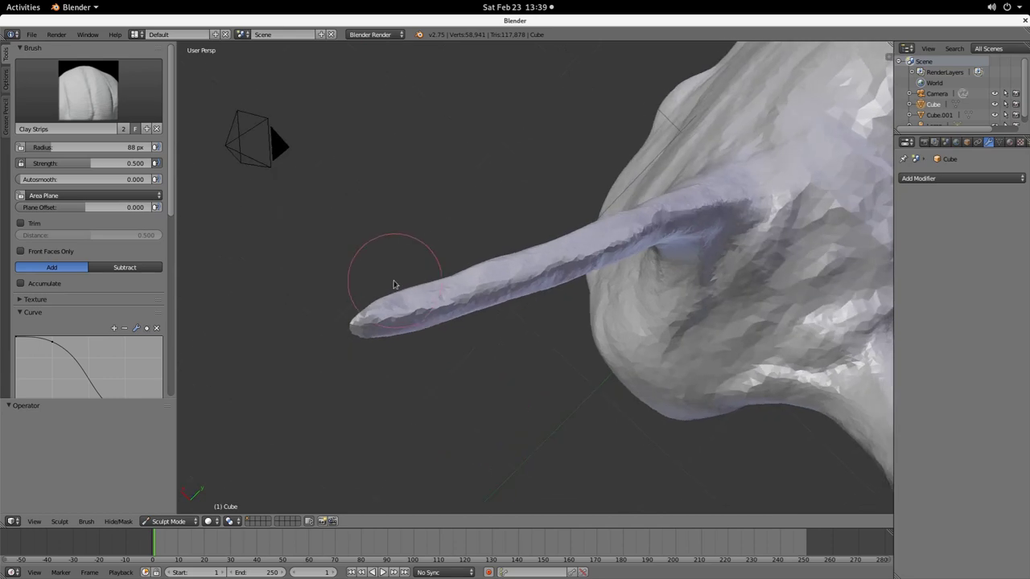
scroll(444, 299, "up", 6)
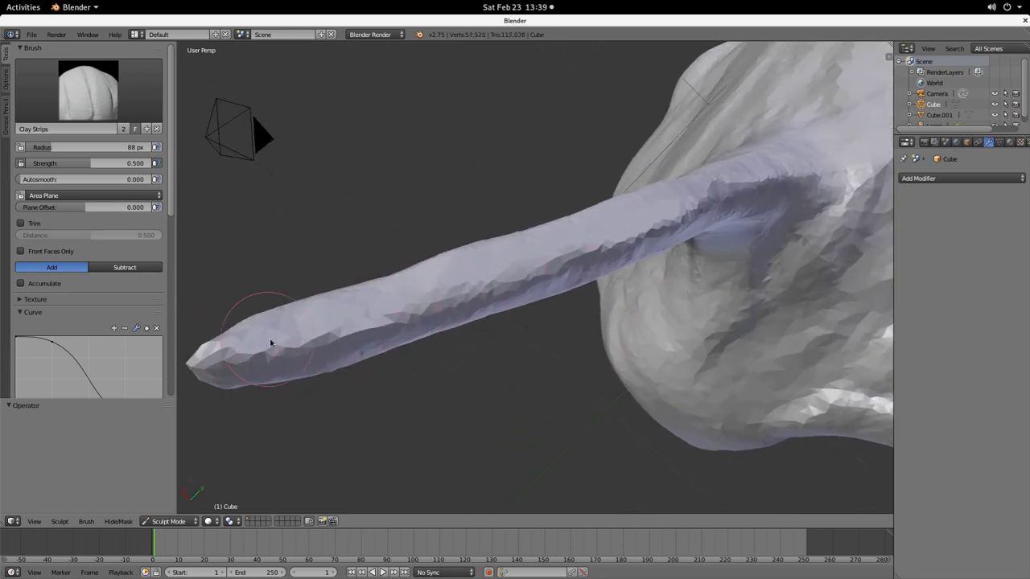
left_click_drag(472, 310, 693, 193)
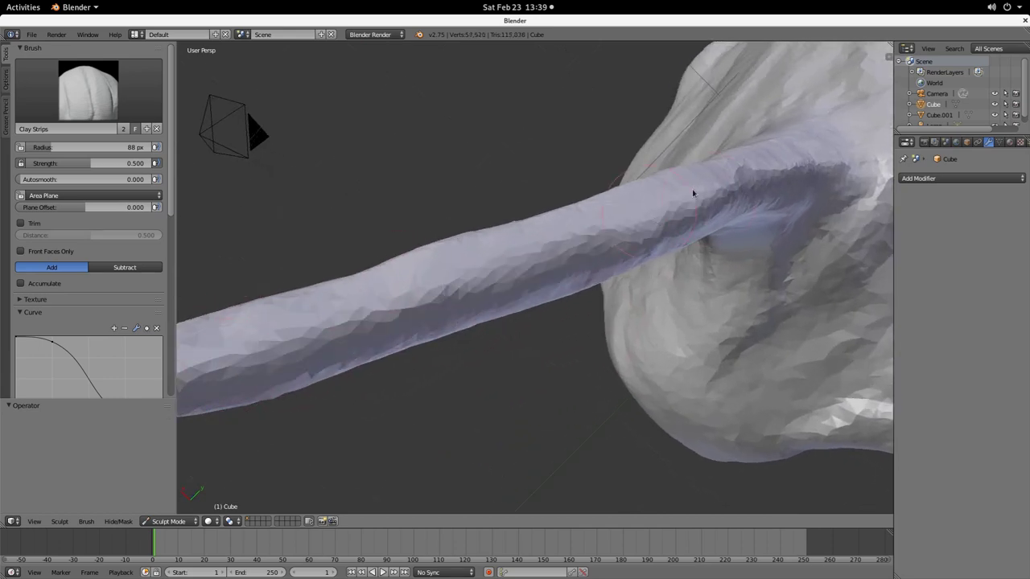
Step: Build the end of the tentacle into a rounded, fuller tip with Clay Strips
middle_click_drag(805, 153, 707, 188)
mouse_move(426, 364)
middle_mouse_down()
mouse_move(485, 263)
mouse_move(604, 413)
mouse_move(567, 427)
mouse_move(679, 388)
mouse_move(505, 410)
mouse_move(547, 400)
middle_mouse_up()
mouse_move(598, 395)
left_mouse_down()
mouse_move(597, 330)
mouse_move(587, 363)
left_mouse_up()
middle_click_drag(580, 375, 620, 362)
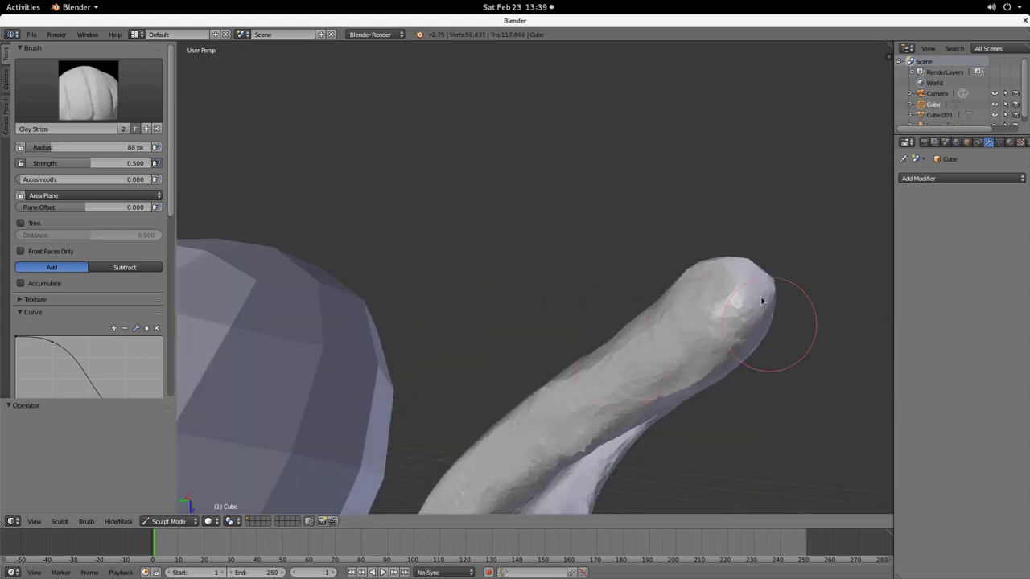
Step: Switch to the image viewer and examine the snail's tentacle tips up close in the reference photo IMG_7054.JPG, returning to Blender
key("alt+Tab")
scroll(661, 341, "up", 10)
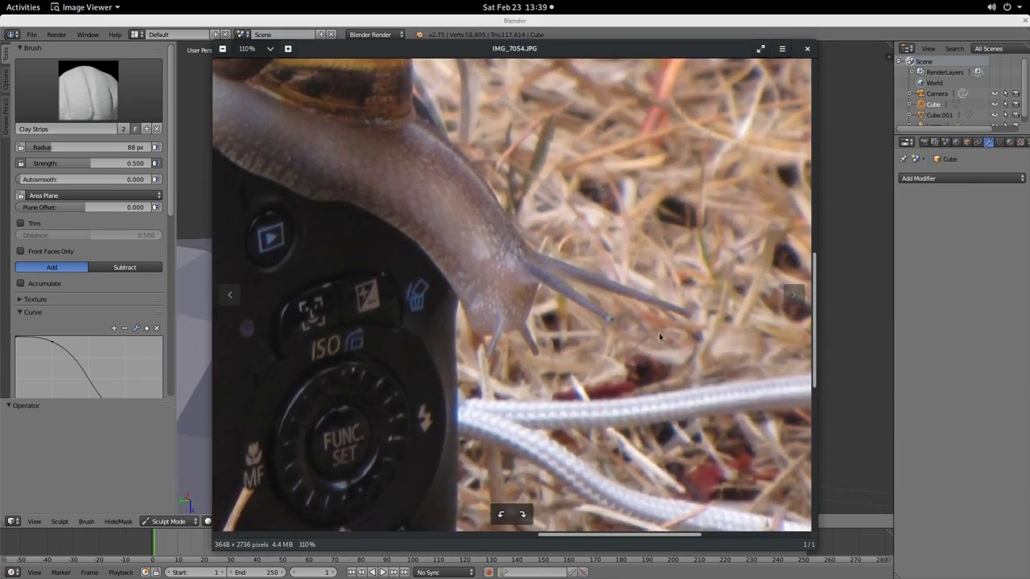
scroll(605, 330, "up", 2)
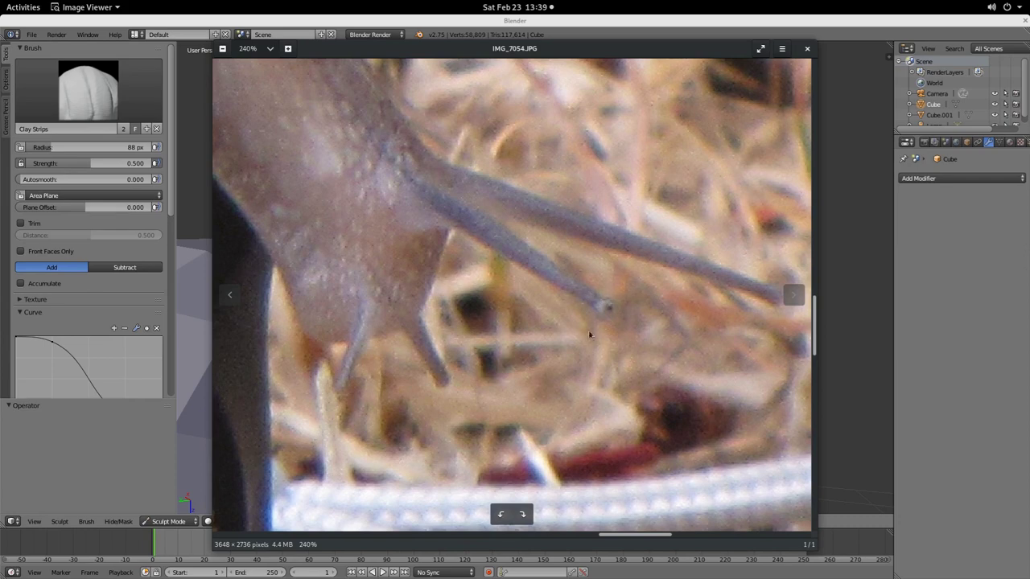
key("alt+Tab")
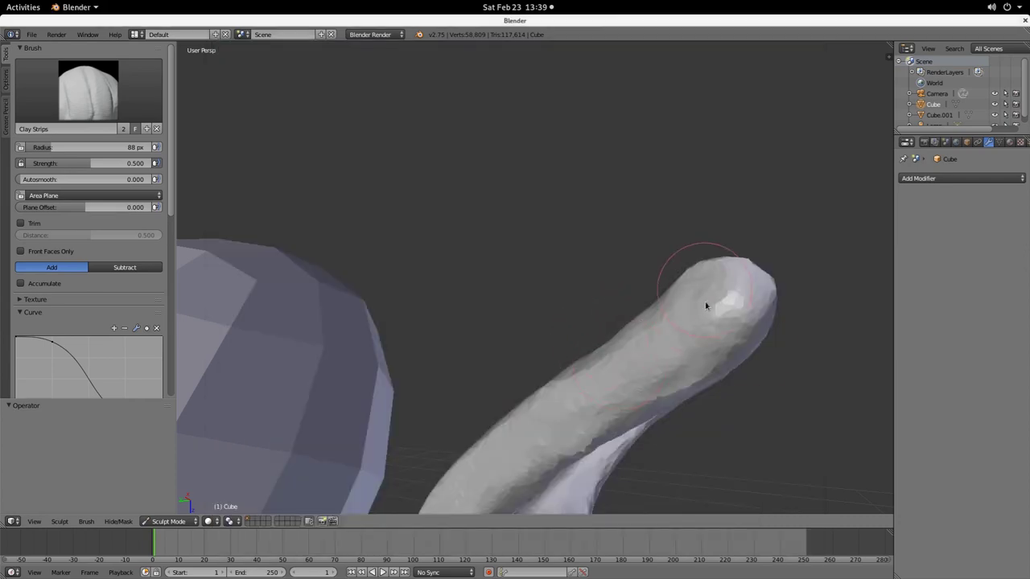
left_click_drag(706, 305, 703, 319)
mouse_move(713, 295)
middle_mouse_down()
mouse_move(650, 328)
mouse_move(464, 389)
mouse_move(577, 332)
middle_mouse_up()
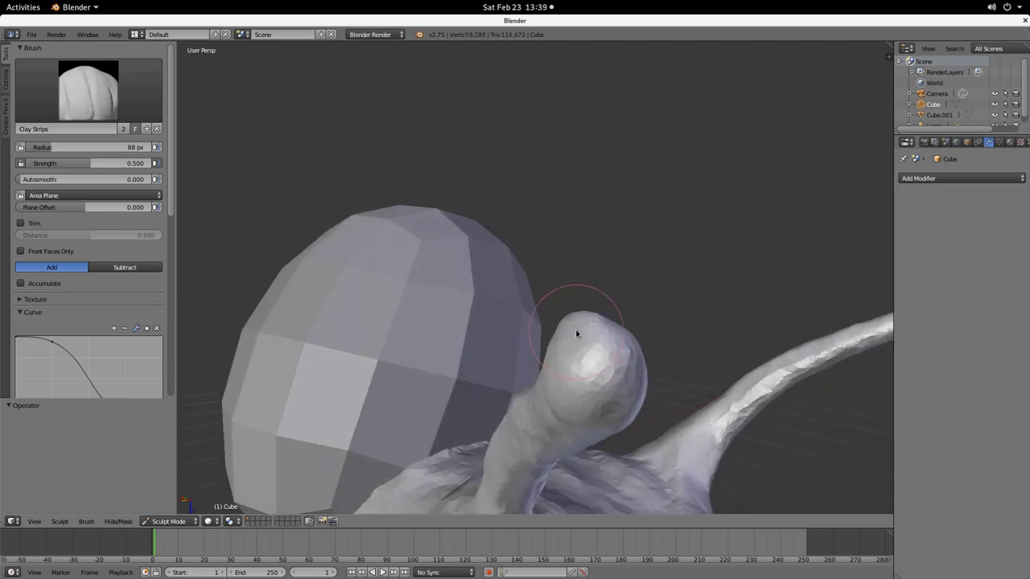
left_click(576, 332)
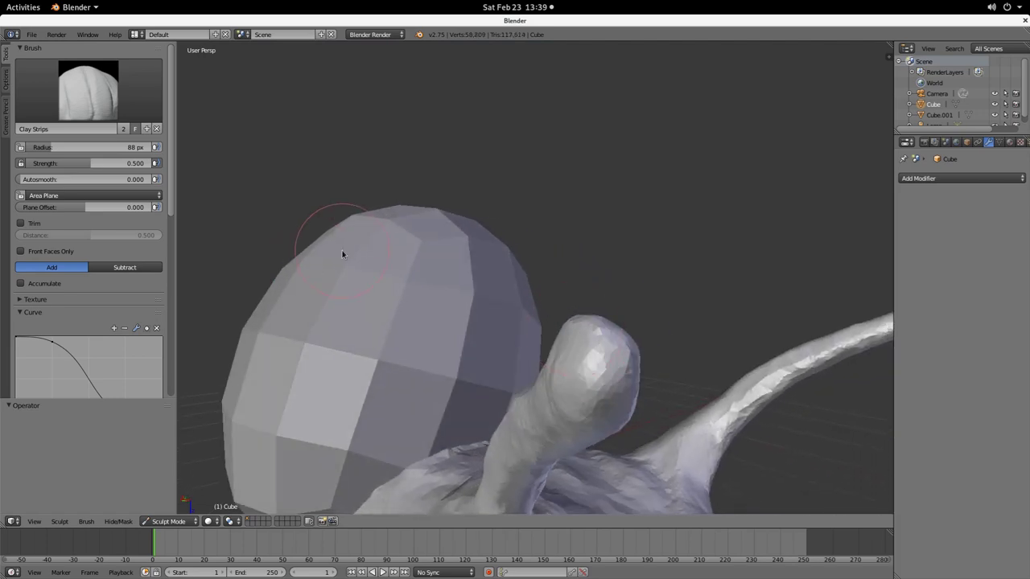
key("ctrl+z")
key("ctrl+z")
Step: Switch the sculpting brush to Inflate/Deflate for shaping the tentacle's tip
left_click(84, 108)
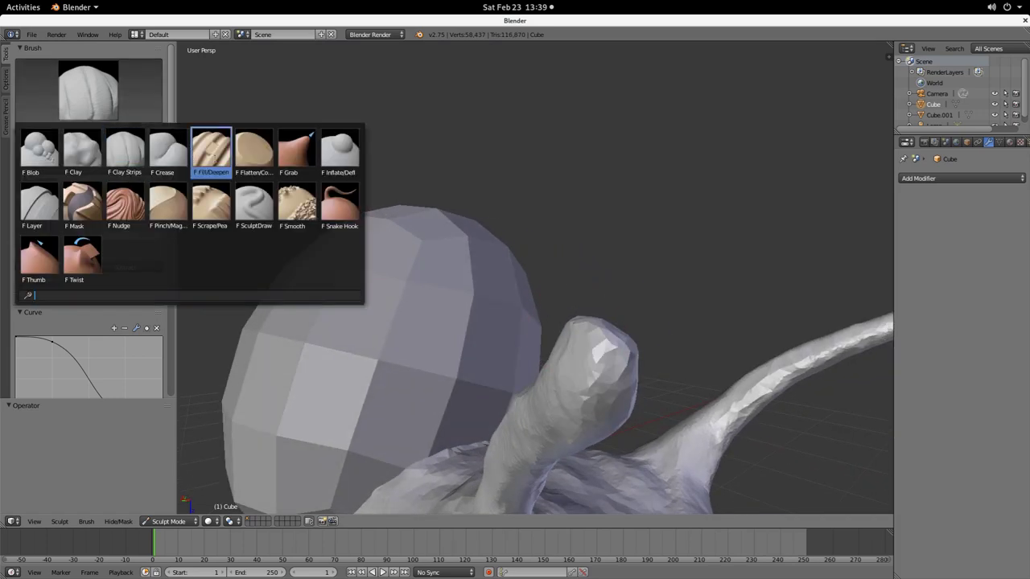
left_click(339, 151)
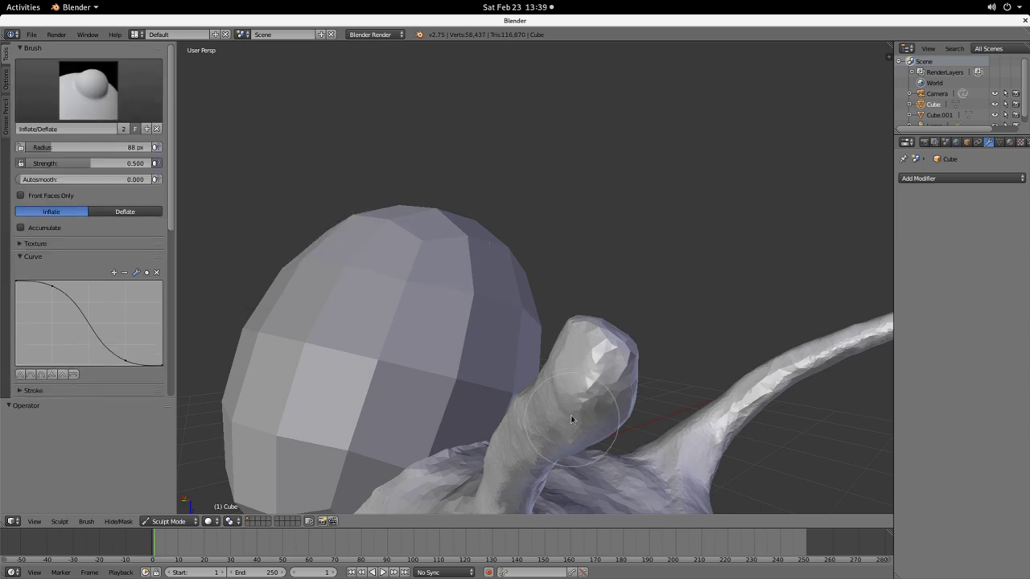
Step: Swell the end of the snail's eye stalk into a rounded bulb with Inflate/Deflate brush strokes from several sides
mouse_move(572, 420)
left_mouse_down()
mouse_move(568, 371)
mouse_move(605, 423)
mouse_move(609, 369)
mouse_move(568, 400)
mouse_move(578, 372)
left_mouse_up()
middle_click_drag(659, 391, 563, 378)
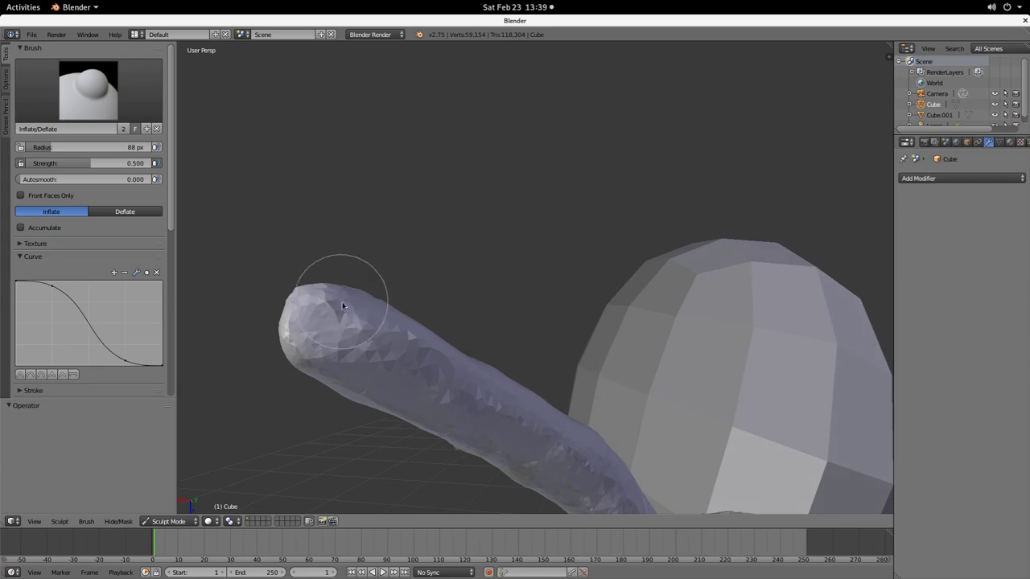
left_click_drag(342, 306, 313, 395)
mouse_move(363, 246)
middle_mouse_down()
mouse_move(364, 371)
mouse_move(476, 447)
middle_mouse_up()
mouse_move(475, 447)
left_mouse_down()
mouse_move(441, 432)
mouse_move(490, 454)
left_mouse_up()
mouse_move(491, 455)
middle_mouse_down()
mouse_move(524, 279)
mouse_move(595, 335)
mouse_move(595, 365)
middle_mouse_up()
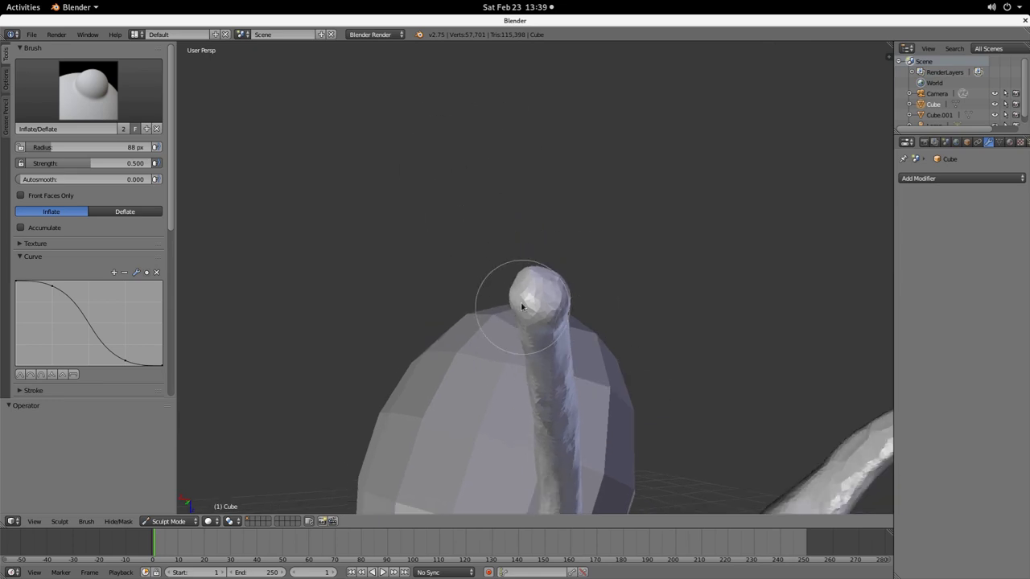
left_click_drag(522, 306, 515, 309)
mouse_move(515, 310)
middle_mouse_down()
mouse_move(604, 349)
mouse_move(636, 350)
mouse_move(638, 337)
mouse_move(605, 335)
mouse_move(584, 305)
mouse_move(626, 301)
mouse_move(625, 322)
mouse_move(671, 345)
mouse_move(713, 326)
middle_mouse_up()
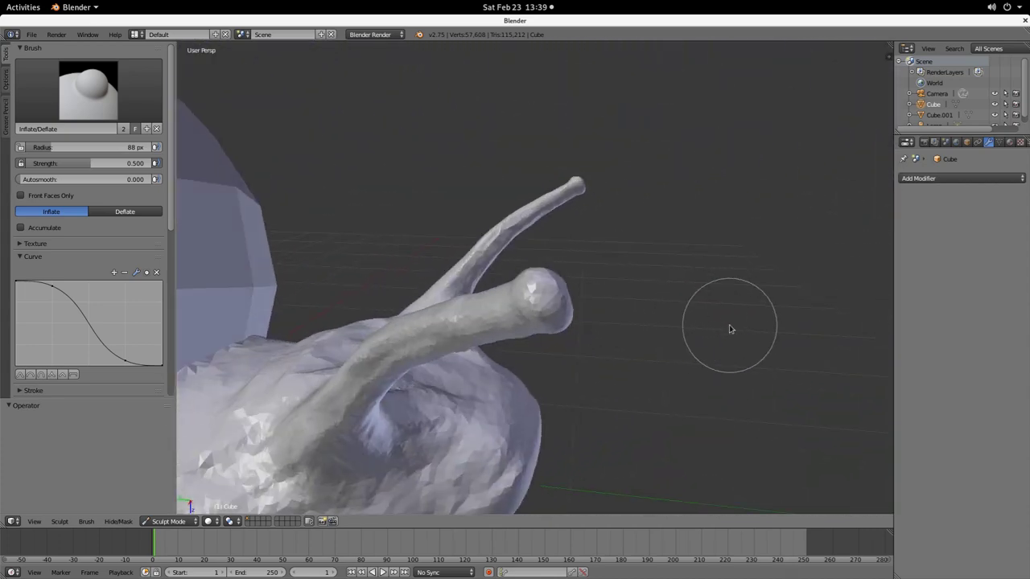
mouse_move(553, 282)
left_mouse_down()
mouse_move(549, 301)
mouse_move(552, 282)
left_mouse_up()
mouse_move(649, 349)
middle_mouse_down()
mouse_move(522, 349)
mouse_move(498, 326)
middle_mouse_up()
scroll(515, 314, "up", 4)
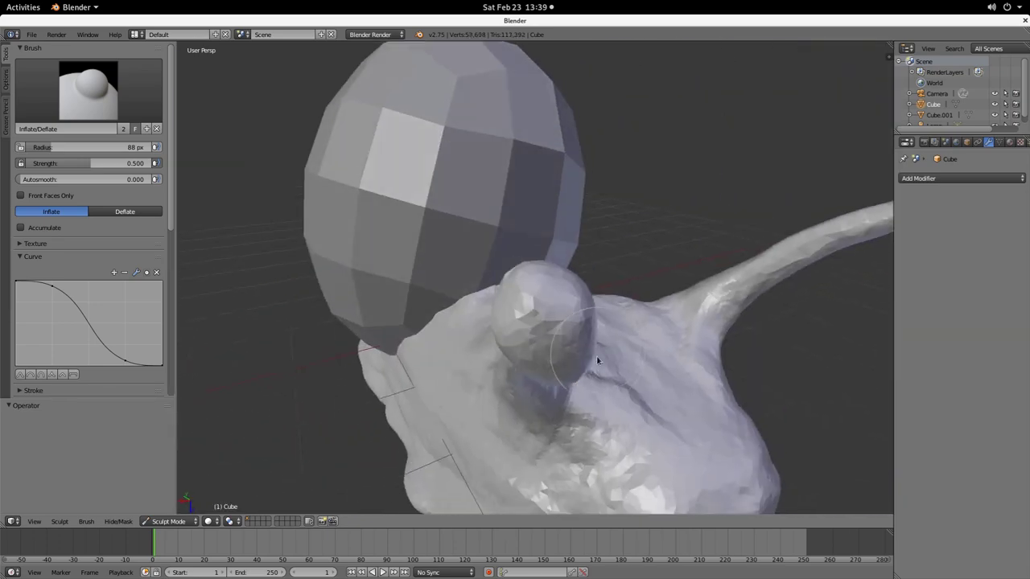
middle_click_drag(597, 361, 597, 378)
middle_click_drag(491, 334, 582, 328)
scroll(582, 328, "up", 1)
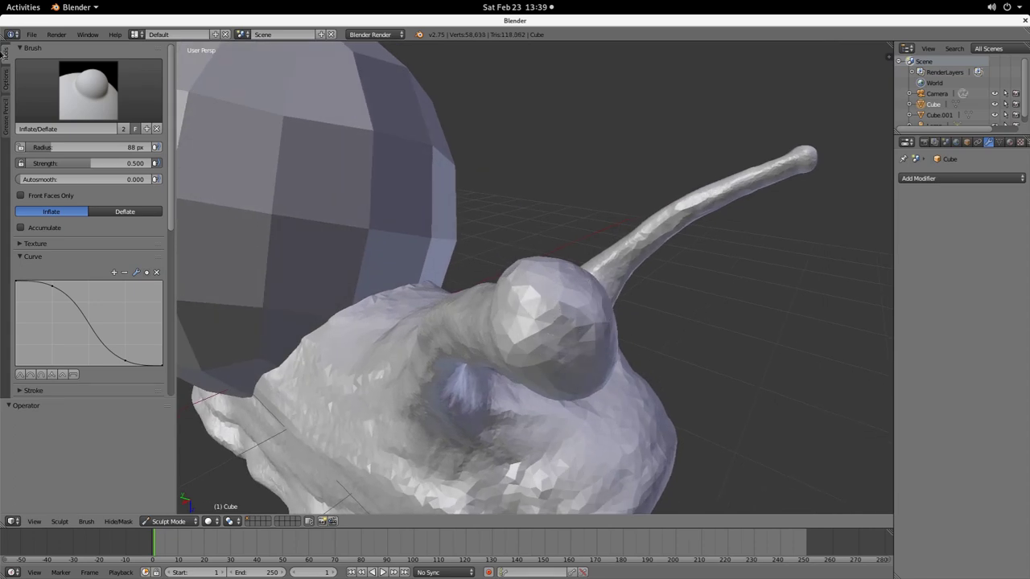
Step: Build up the surface of the eye bulb with a Clay Strips brush stroke
left_click(87, 89)
left_click(126, 153)
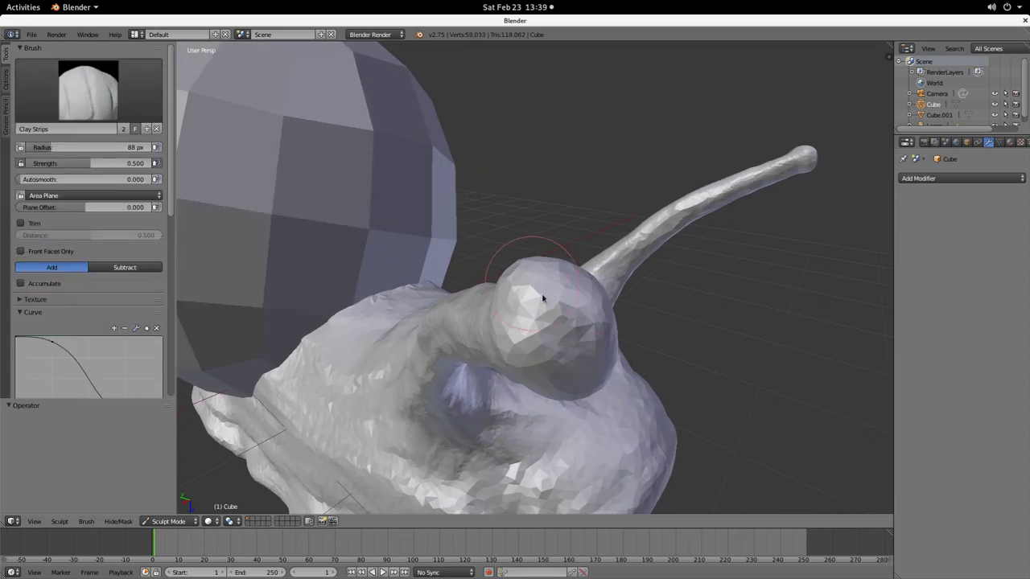
left_click_drag(544, 298, 607, 337)
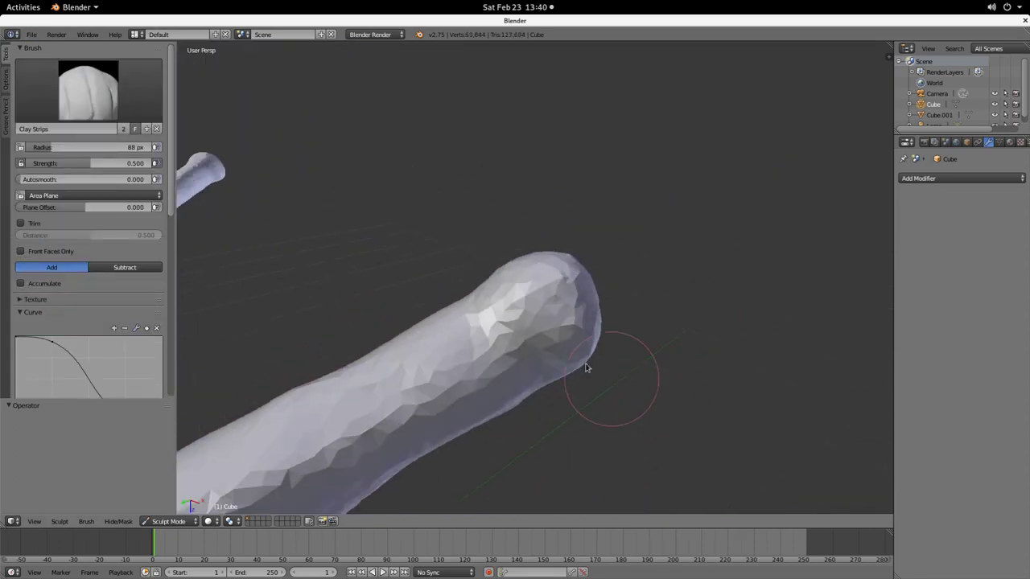
Step: Carve a groove around the neck of the eye bulb, where it meets the stalk, with the Crease brush
left_click(87, 88)
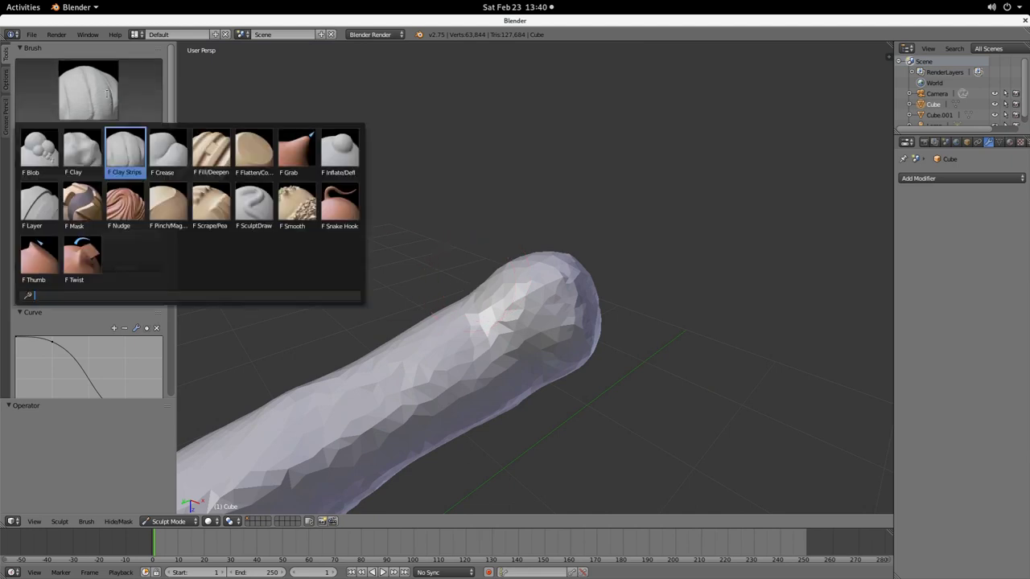
left_click(320, 155)
left_click(86, 89)
left_click(170, 148)
mouse_move(540, 340)
left_mouse_down()
mouse_move(490, 294)
mouse_move(485, 275)
mouse_move(494, 363)
left_mouse_up()
middle_click_drag(494, 363, 650, 420)
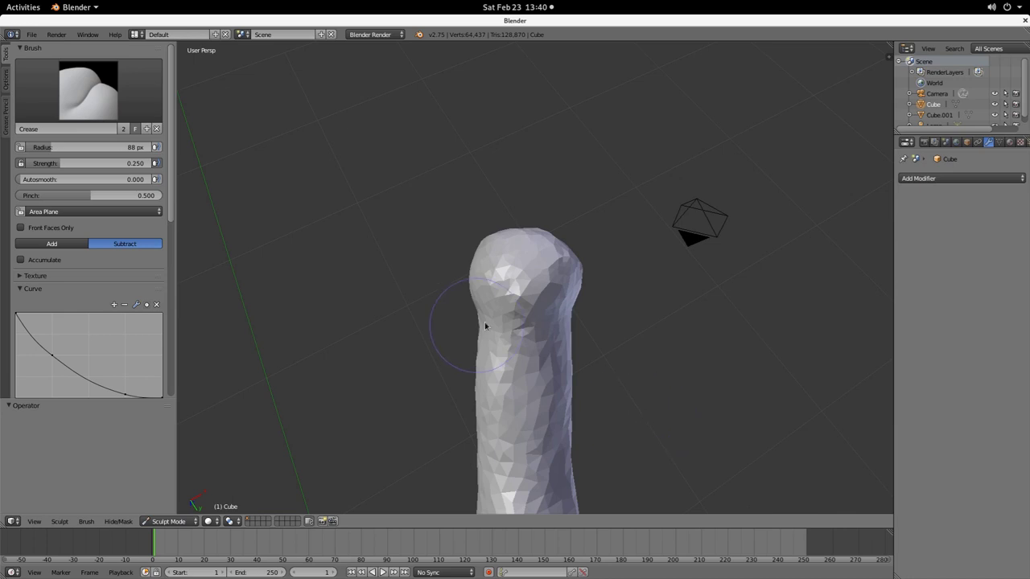
middle_click_drag(485, 326, 581, 295)
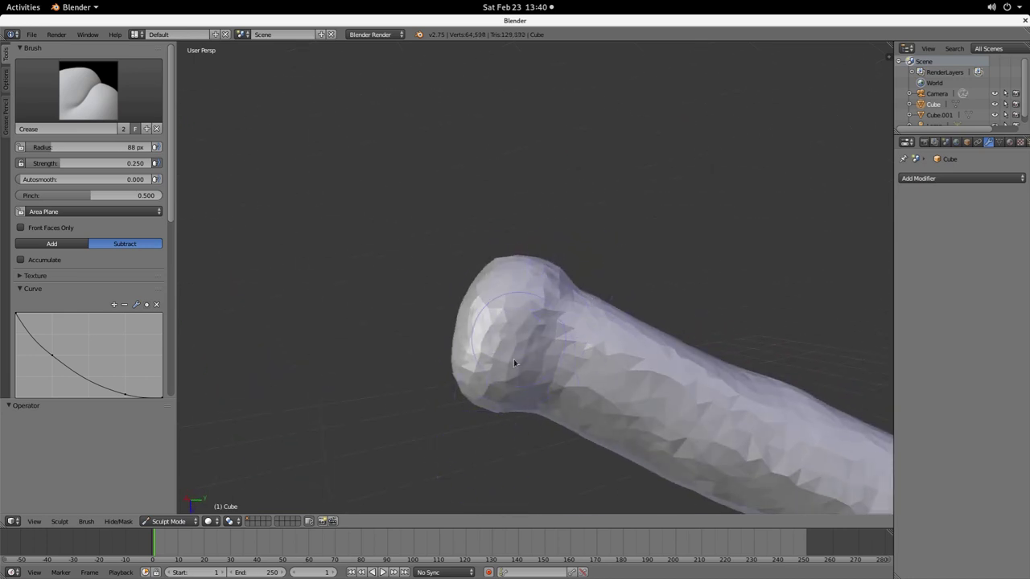
middle_click_drag(527, 422, 571, 295)
left_click_drag(570, 296, 513, 411)
scroll(611, 395, "down", 4)
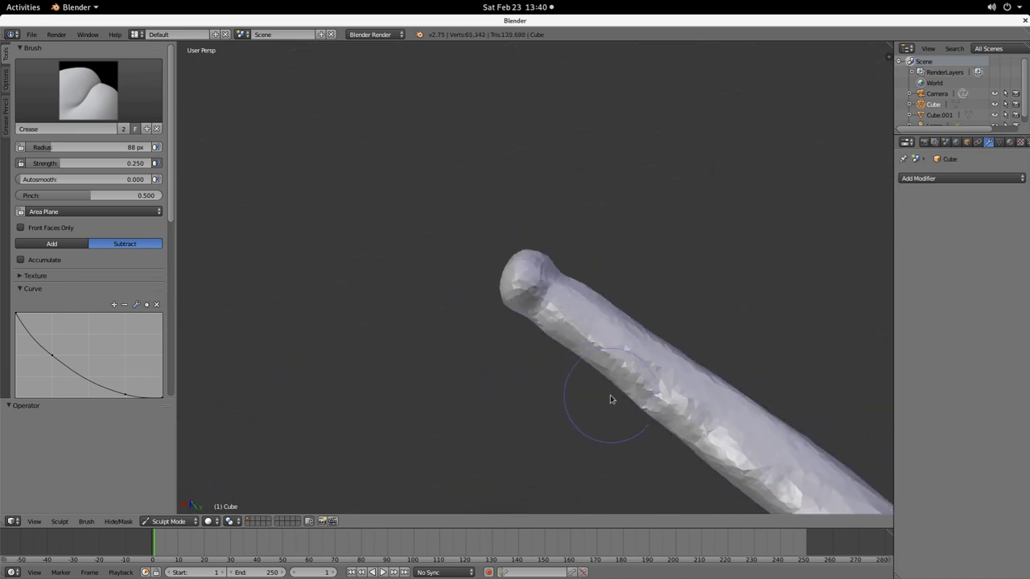
mouse_move(610, 400)
middle_mouse_down()
mouse_move(572, 324)
mouse_move(564, 412)
mouse_move(503, 400)
mouse_move(520, 404)
mouse_move(547, 285)
middle_mouse_up()
scroll(501, 228, "up", 11)
Step: Enlarge the eye bulb above the creased neck with the Inflate/Deflate brush, working around its front and sides
left_click(105, 101)
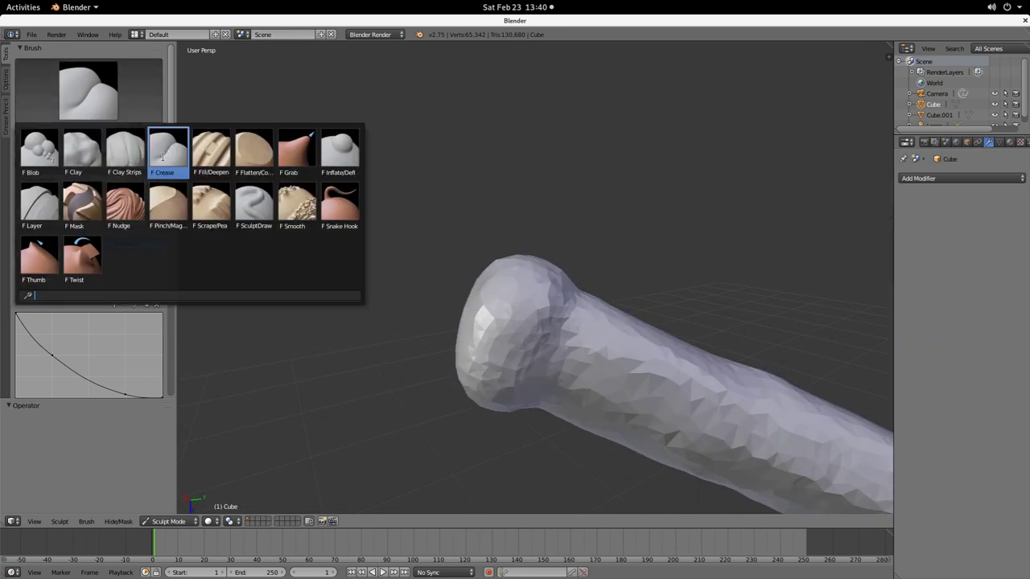
left_click(339, 149)
middle_click_drag(482, 362, 550, 302)
mouse_move(549, 301)
left_mouse_down()
mouse_move(554, 368)
mouse_move(571, 346)
mouse_move(583, 289)
mouse_move(514, 341)
mouse_move(568, 356)
left_mouse_up()
mouse_move(568, 356)
middle_mouse_down()
mouse_move(696, 295)
mouse_move(612, 352)
mouse_move(453, 328)
mouse_move(462, 354)
middle_mouse_up()
mouse_move(462, 354)
left_mouse_down()
mouse_move(476, 389)
mouse_move(495, 241)
left_mouse_up()
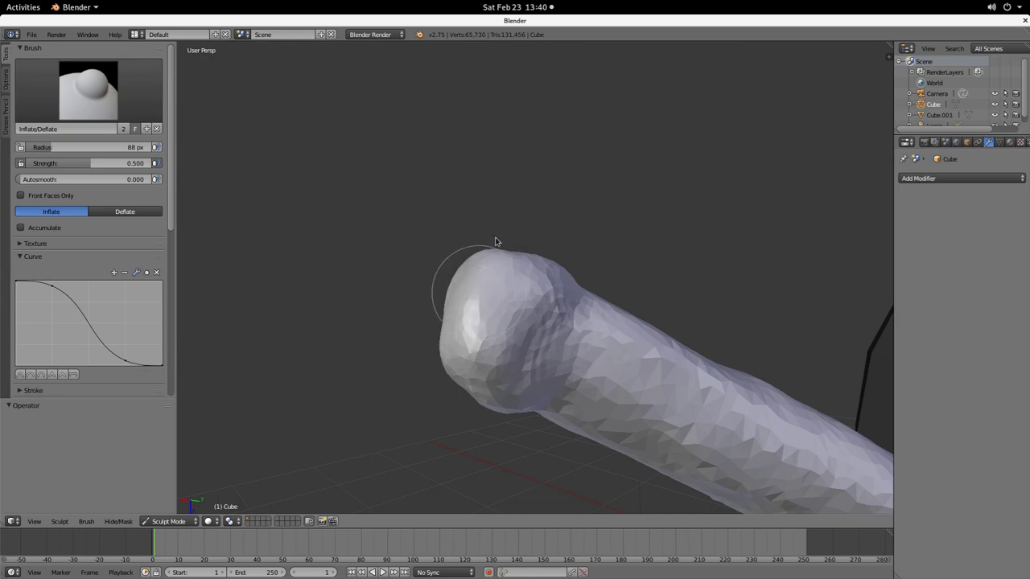
middle_click_drag(490, 352, 552, 442)
mouse_move(455, 285)
middle_mouse_down()
mouse_move(555, 351)
mouse_move(587, 322)
middle_mouse_up()
left_click_drag(586, 323, 556, 341)
middle_click_drag(556, 341, 563, 322)
mouse_move(563, 322)
left_mouse_down()
mouse_move(568, 298)
mouse_move(507, 275)
mouse_move(603, 270)
left_mouse_up()
mouse_move(652, 358)
middle_mouse_down()
mouse_move(574, 345)
mouse_move(539, 315)
mouse_move(574, 403)
middle_mouse_up()
mouse_move(455, 325)
middle_mouse_down()
mouse_move(542, 355)
mouse_move(543, 310)
middle_mouse_up()
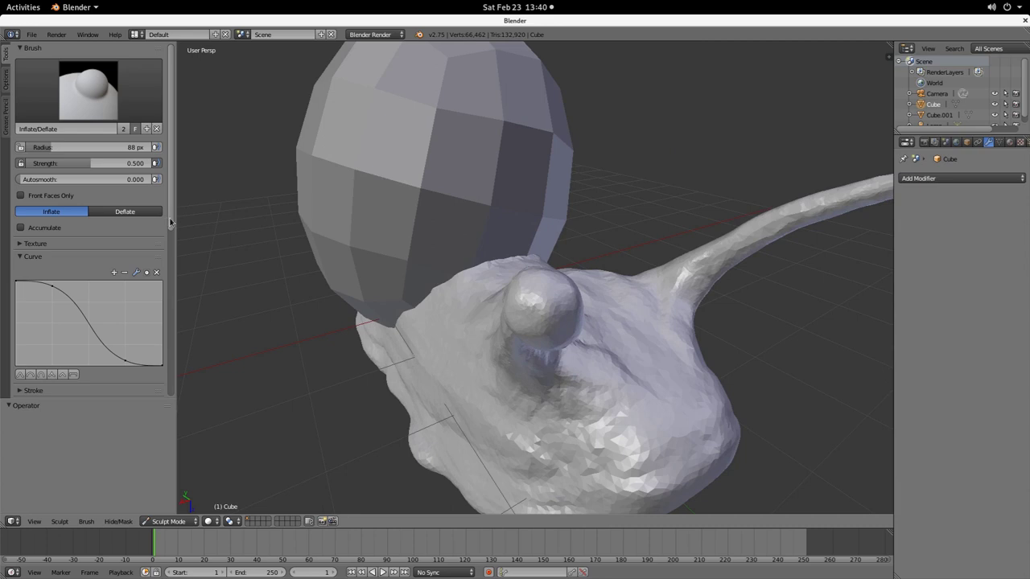
Step: Even out the eye bulb toward a full sphere with further Inflate strokes on its back, underside and front
scroll(170, 223, "down", 10)
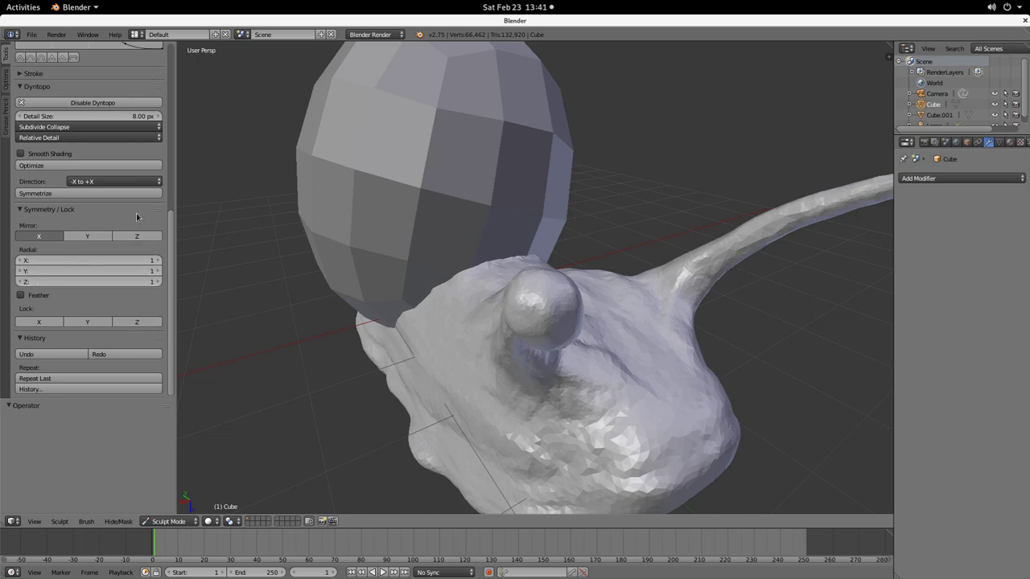
mouse_move(550, 313)
middle_mouse_down()
mouse_move(537, 312)
mouse_move(552, 345)
mouse_move(605, 312)
mouse_move(595, 322)
middle_mouse_up()
scroll(533, 315, "up", 3)
mouse_move(595, 322)
left_mouse_down()
mouse_move(607, 281)
mouse_move(645, 362)
left_mouse_up()
left_click_drag(528, 284, 508, 273)
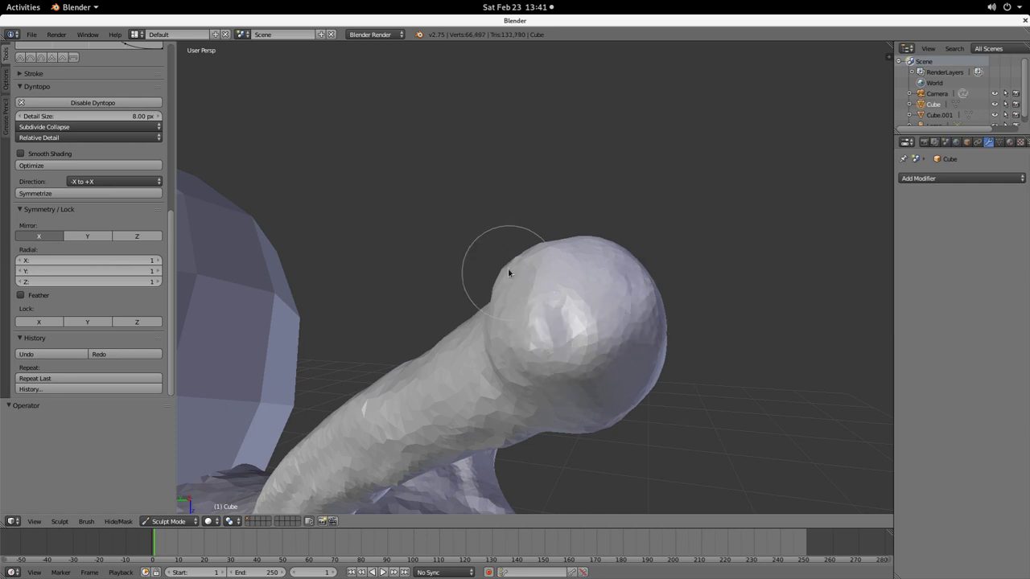
left_click_drag(574, 340, 599, 371)
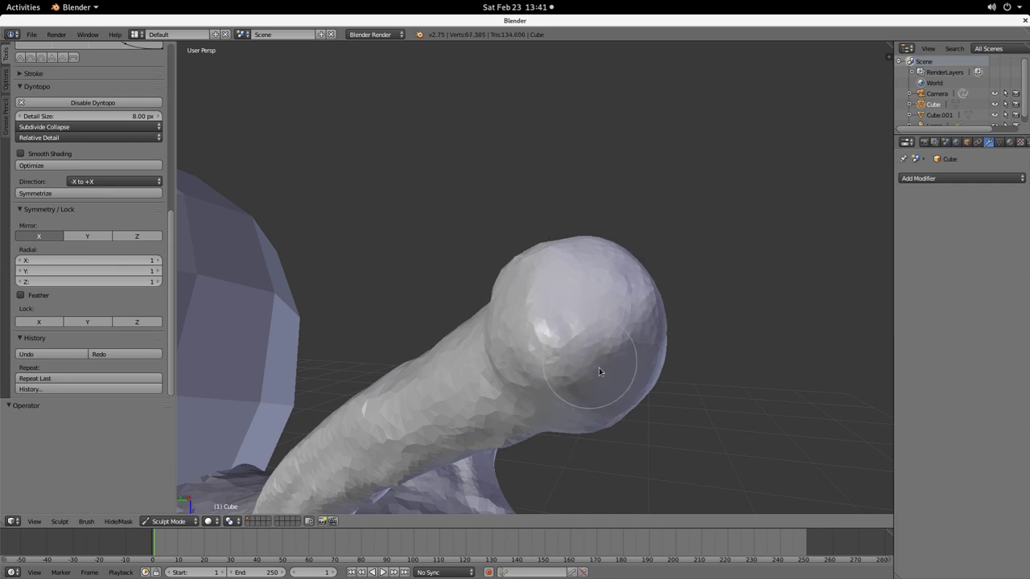
middle_click_drag(630, 375, 535, 355)
mouse_move(496, 392)
left_mouse_down()
mouse_move(596, 336)
mouse_move(464, 375)
mouse_move(595, 278)
left_mouse_up()
middle_click_drag(596, 282, 527, 354)
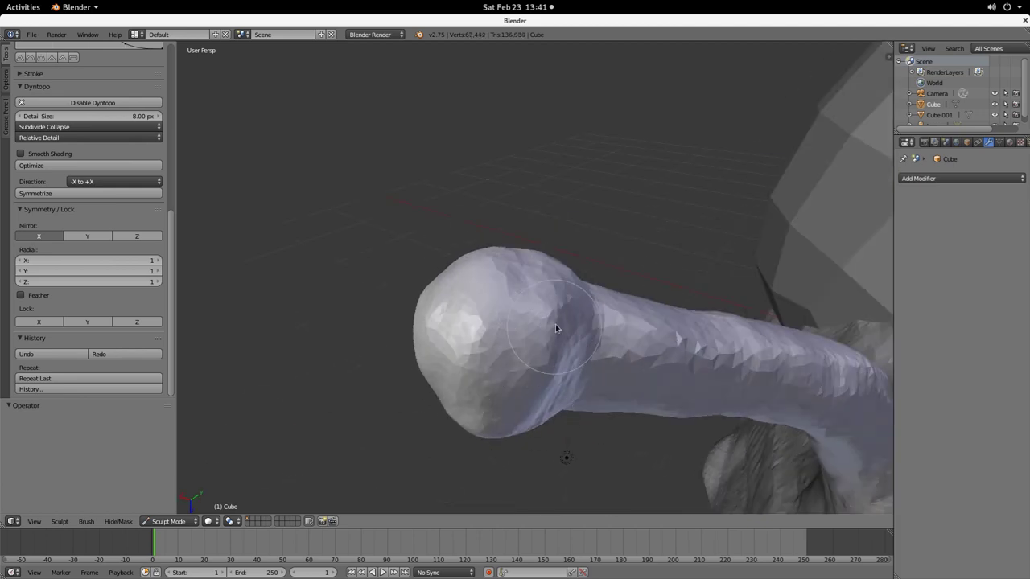
left_click_drag(527, 261, 505, 313)
middle_click_drag(499, 354, 519, 369)
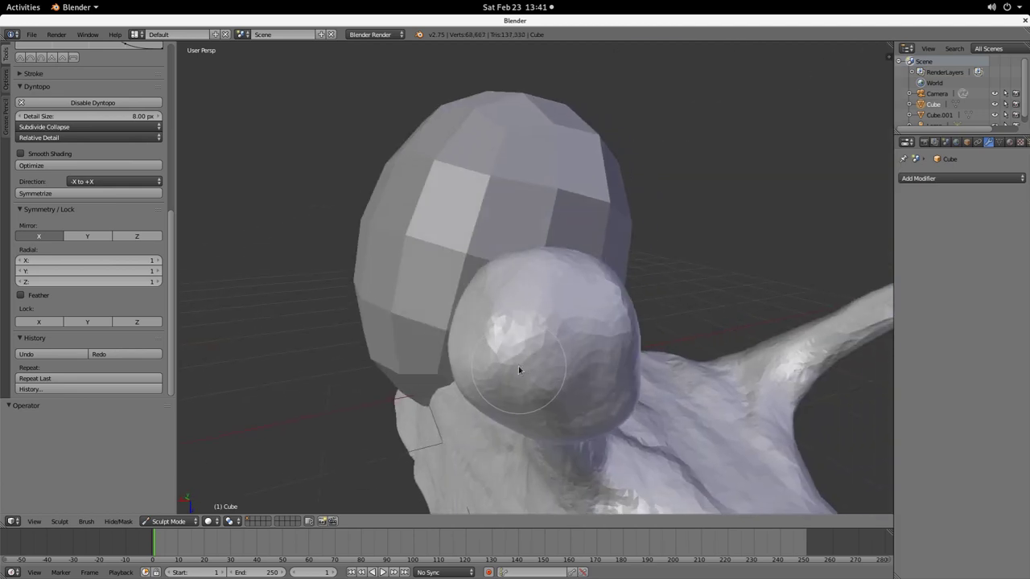
mouse_move(569, 348)
left_mouse_down()
mouse_move(580, 315)
mouse_move(555, 411)
left_mouse_up()
mouse_move(555, 411)
middle_mouse_down()
mouse_move(588, 395)
mouse_move(636, 345)
middle_mouse_up()
scroll(648, 342, "up", 3)
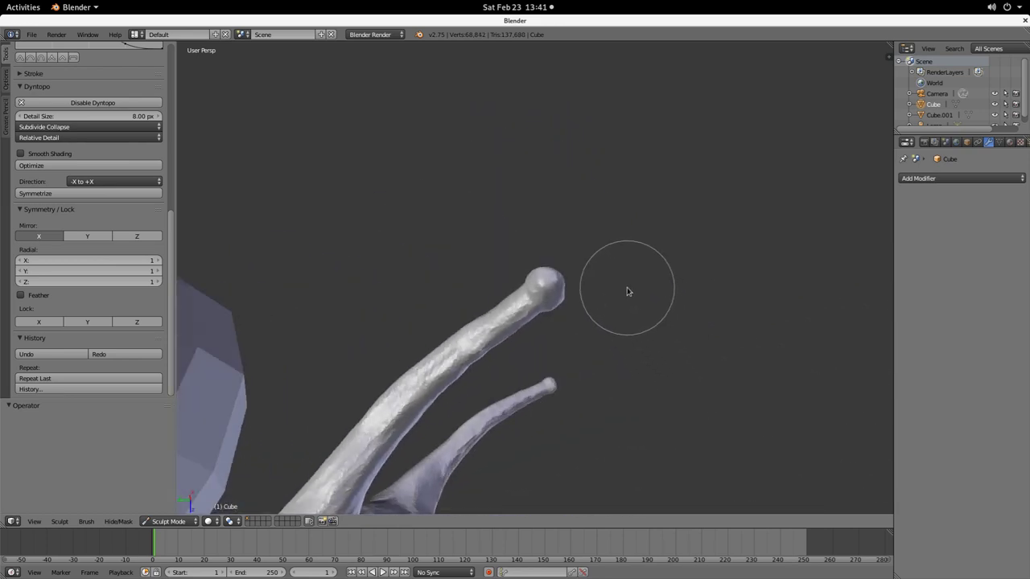
Step: View the second scene layer and return to the first
left_click(253, 521)
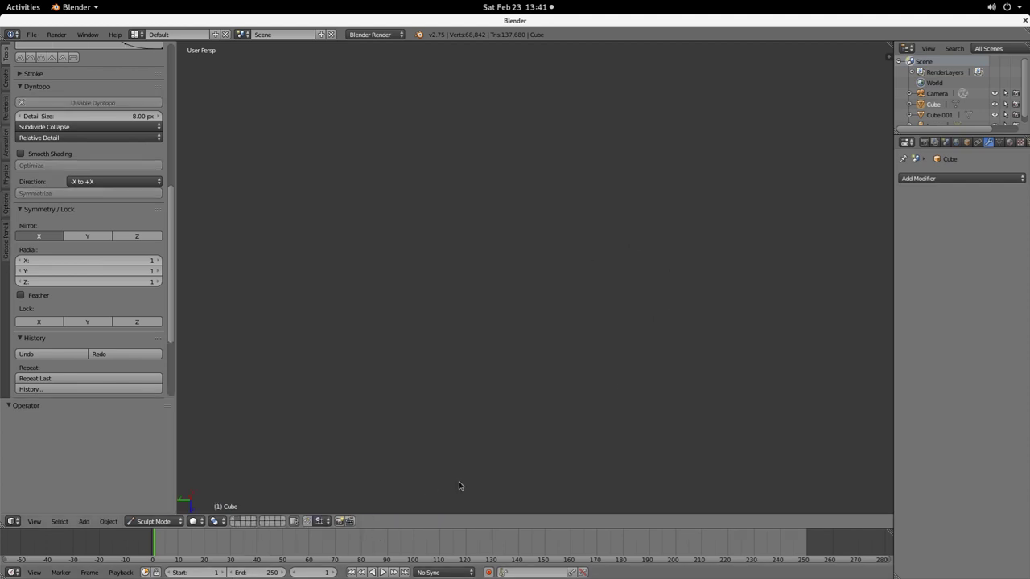
left_click(235, 521)
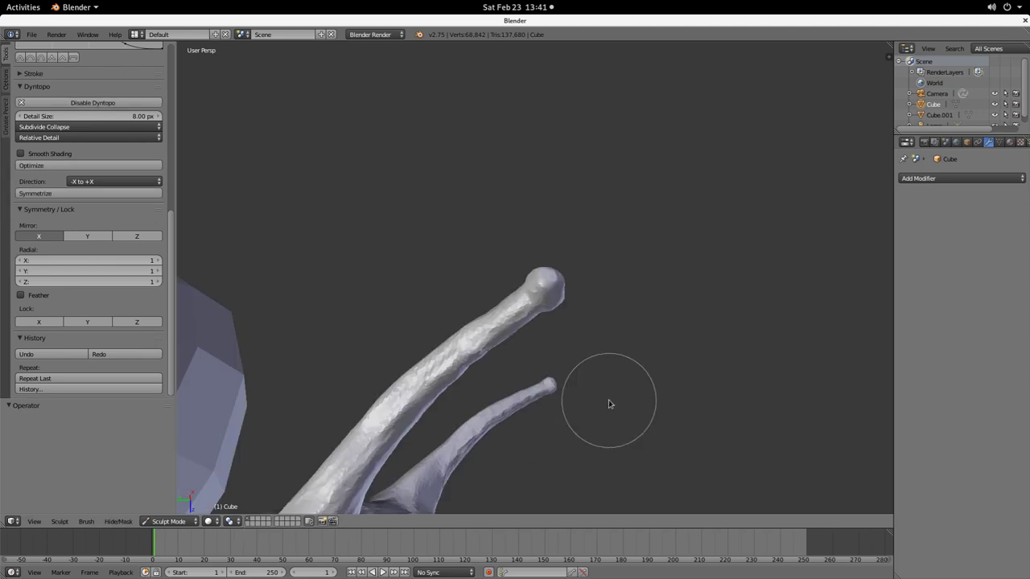
Step: Switch the snail body to Object Mode and add a Subdivision Surface modifier to it
left_click(958, 177)
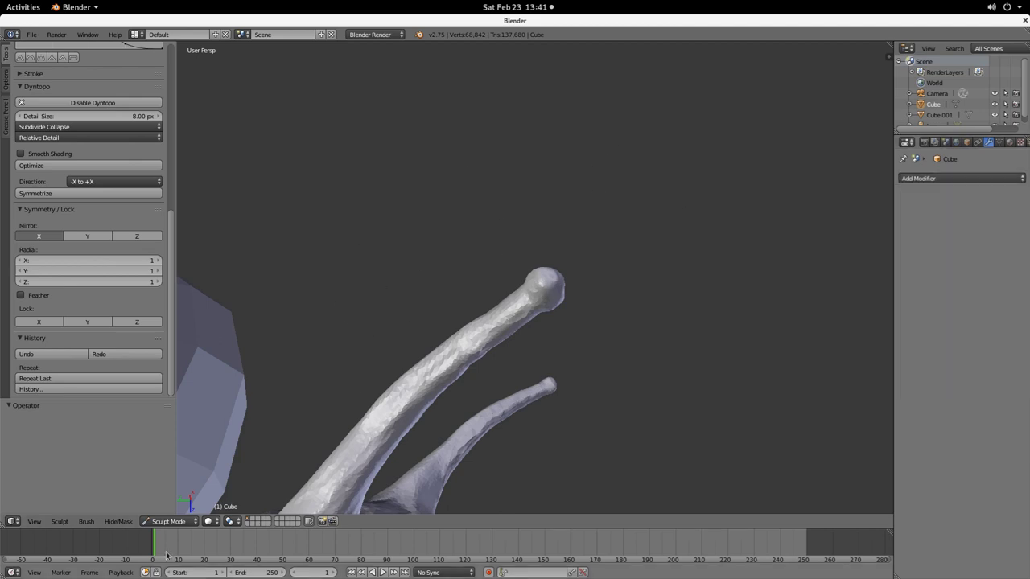
left_click(164, 522)
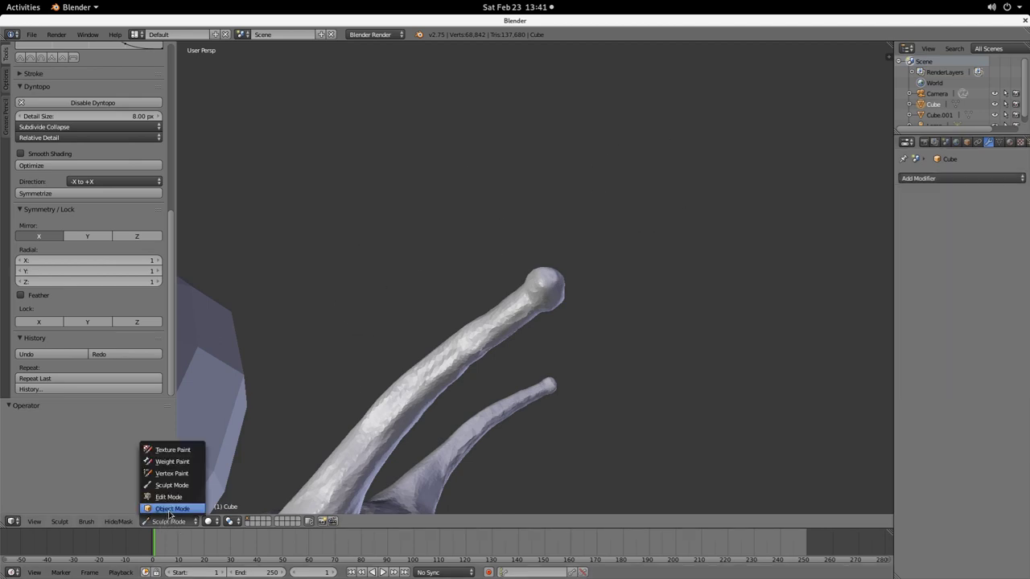
left_click(170, 509)
left_click(957, 178)
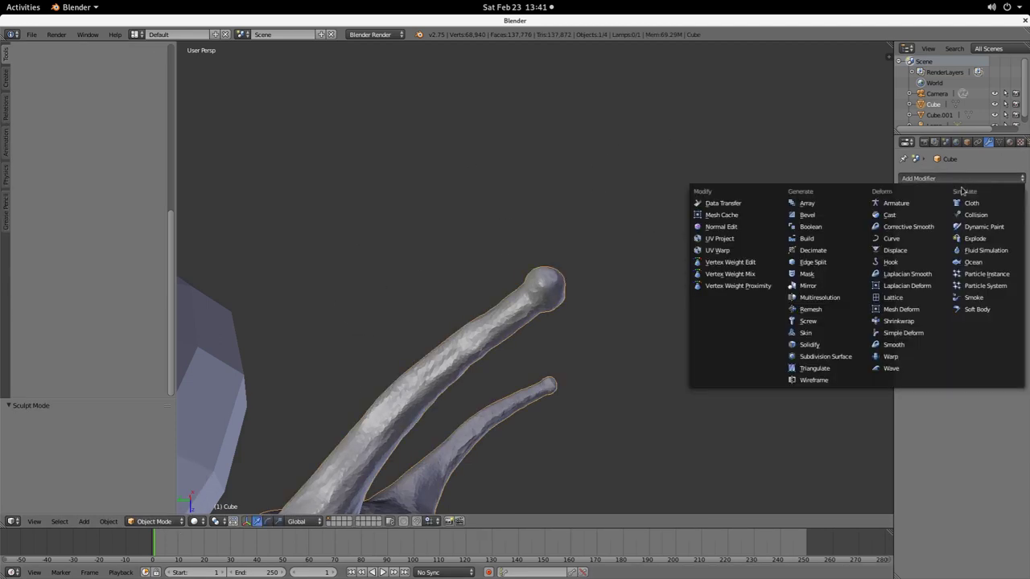
key("Return")
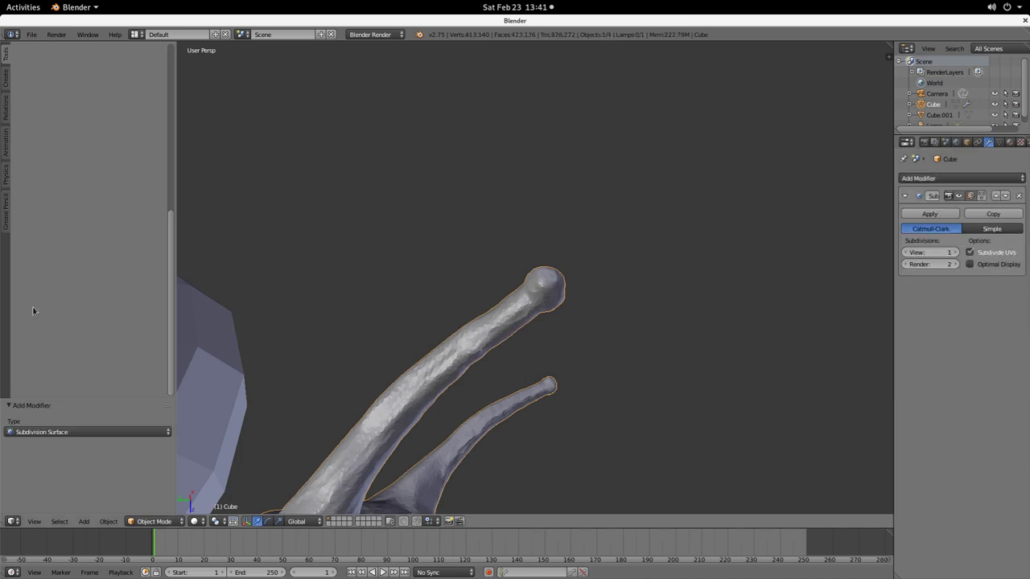
Step: Return the snail body to Sculpt Mode and try to enable Dyntopo
left_click(153, 521)
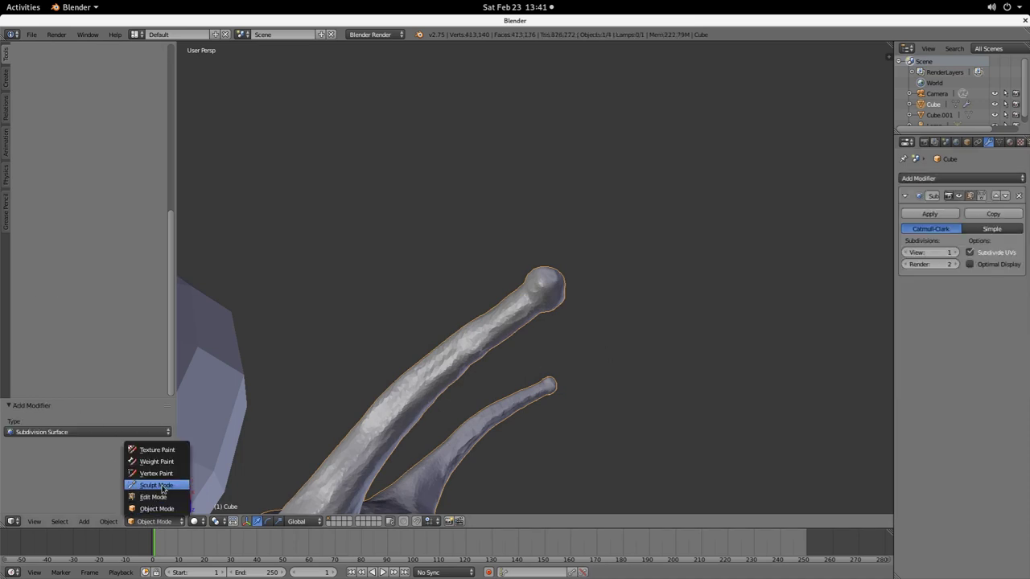
left_click(156, 486)
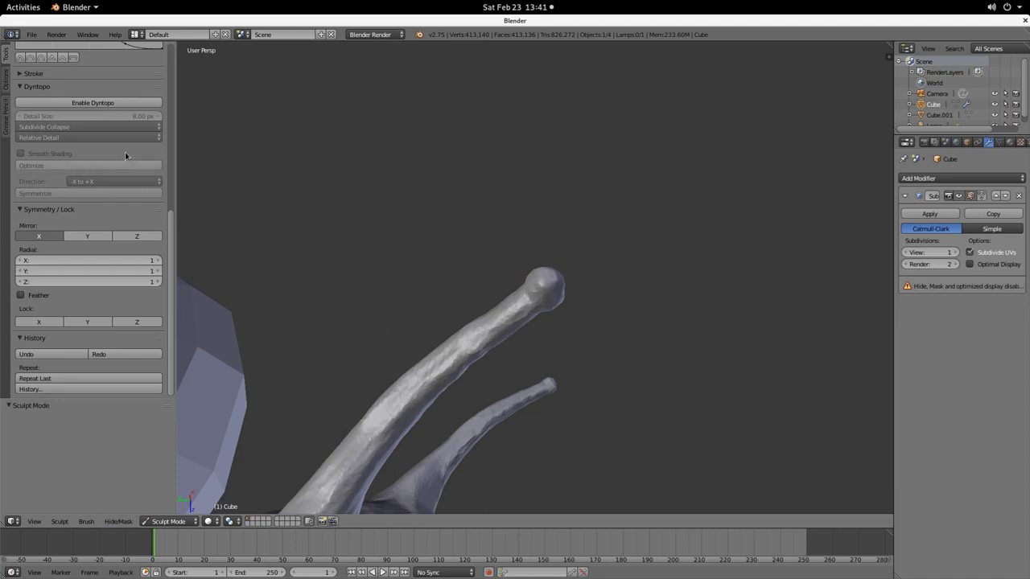
left_click(93, 103)
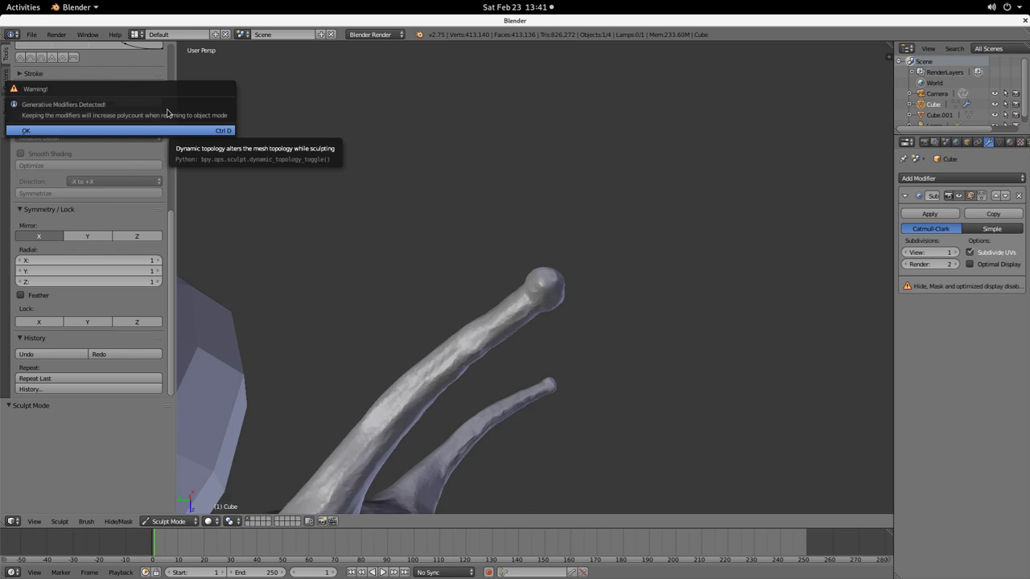
key("Escape")
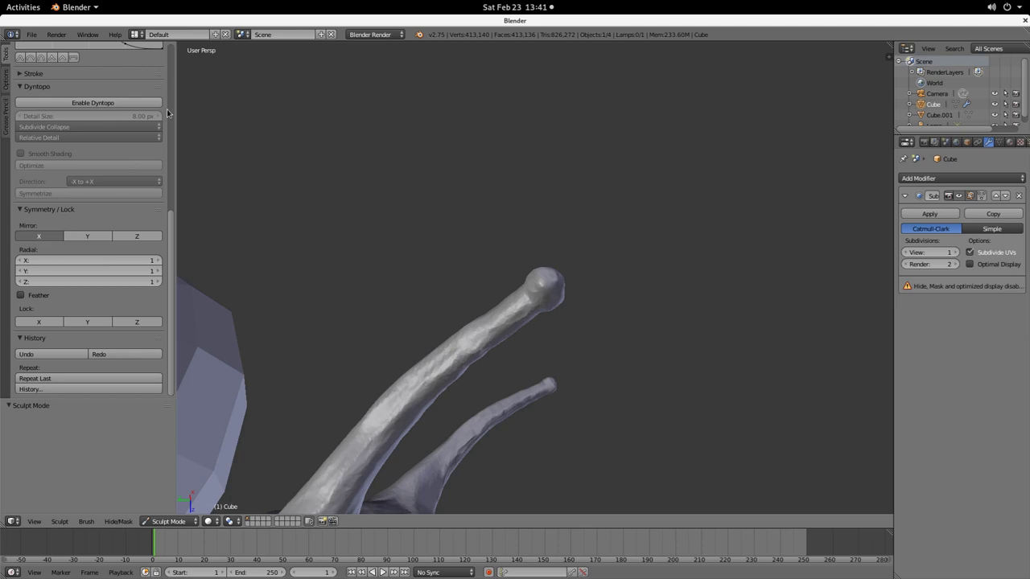
Step: Inspect the subdivided eye stalks and the whole snail, viewing the second scene layer in between
middle_click_drag(262, 400, 577, 240, "shift")
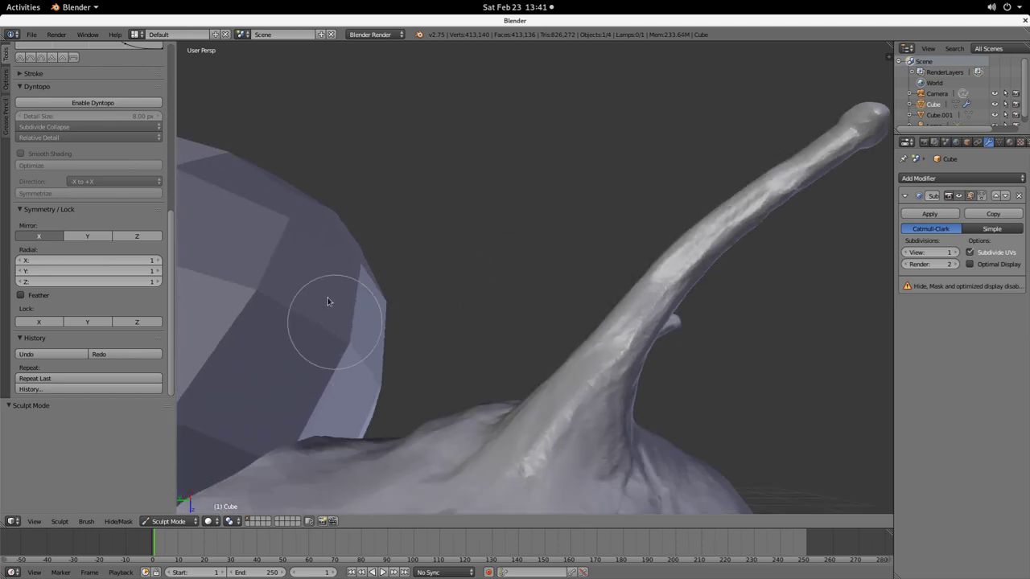
middle_click_drag(744, 229, 578, 329)
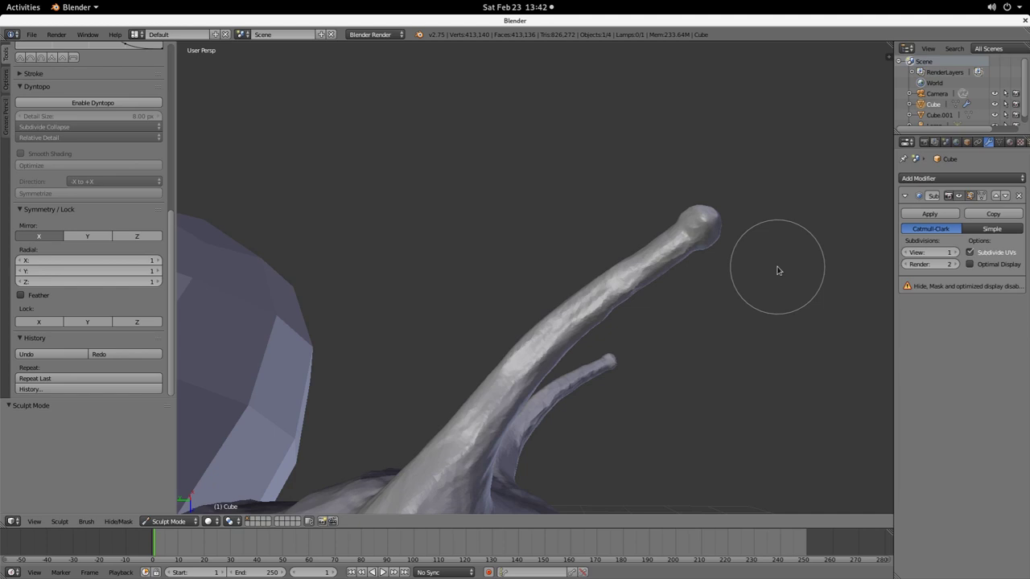
left_click(252, 522)
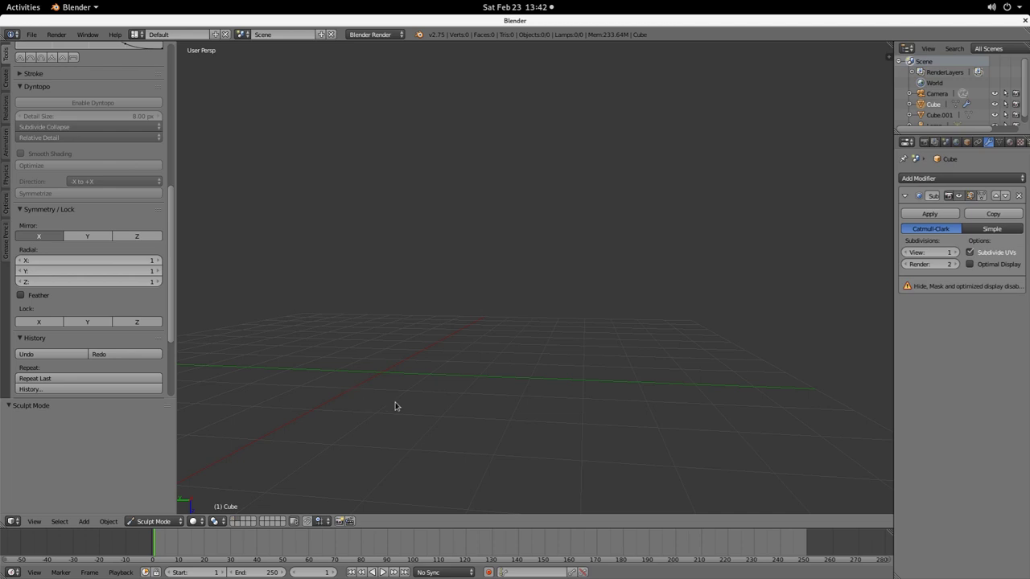
left_click(235, 519)
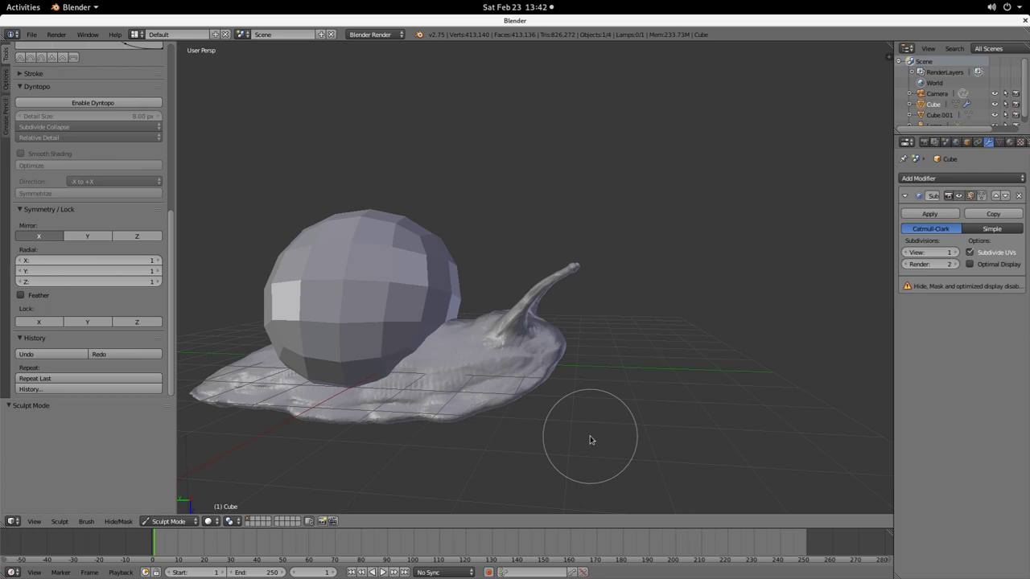
mouse_move(590, 306)
middle_mouse_down()
mouse_move(531, 340)
mouse_move(579, 376)
mouse_move(477, 334)
middle_mouse_up()
scroll(547, 322, "up", 4)
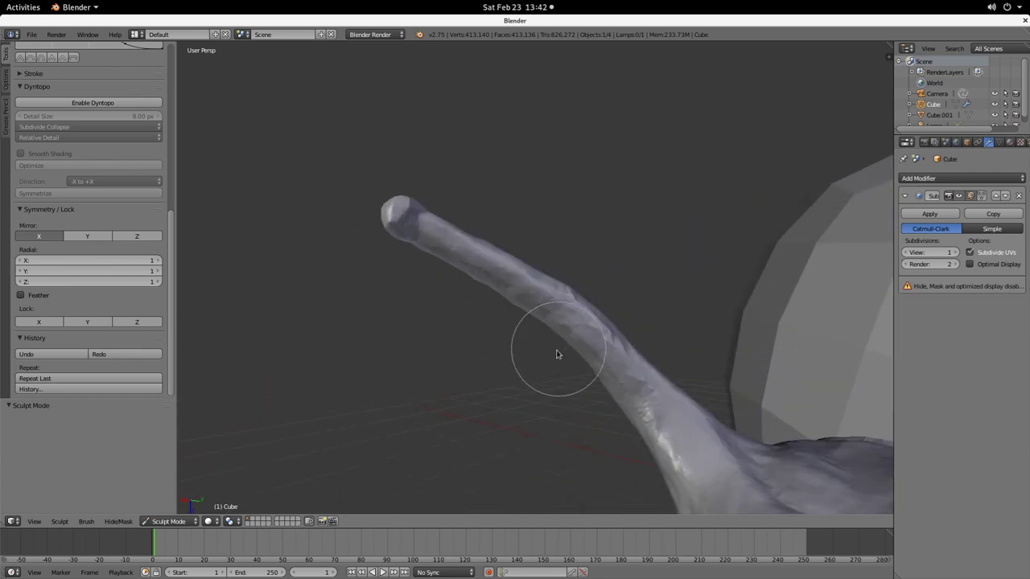
Step: Check the snail body's mesh in Edit Mode, return to Sculpt Mode, and replace the Subdivision Surface modifier with Dyntopo
middle_click_drag(413, 219, 455, 268)
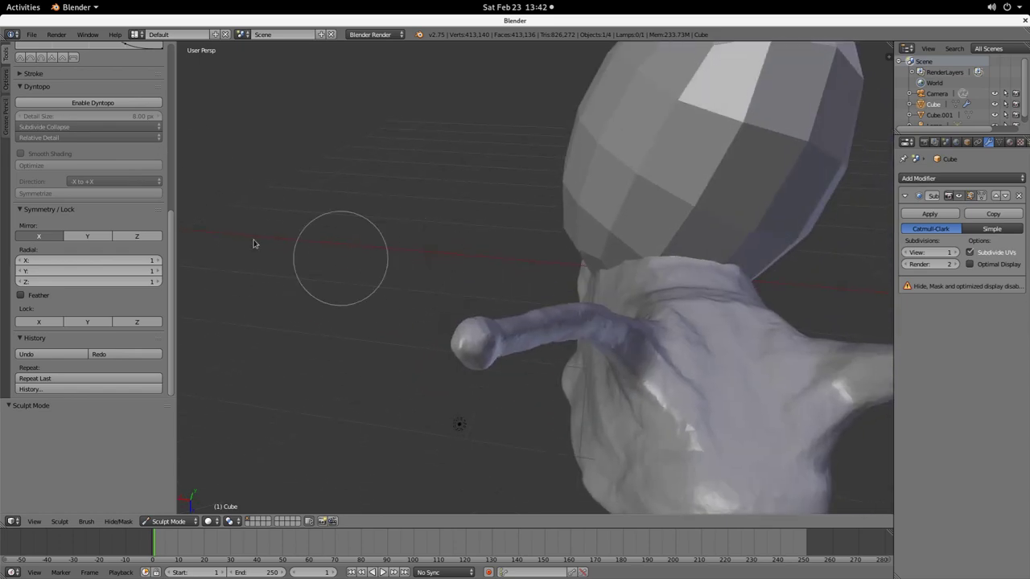
mouse_move(636, 409)
middle_mouse_down()
mouse_move(745, 362)
mouse_move(541, 463)
middle_mouse_up()
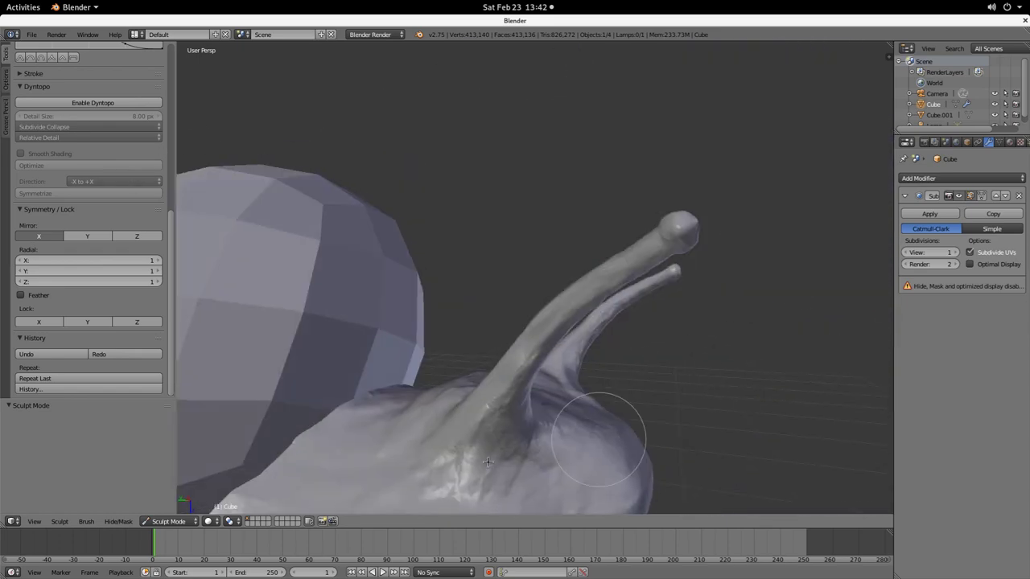
key("Tab")
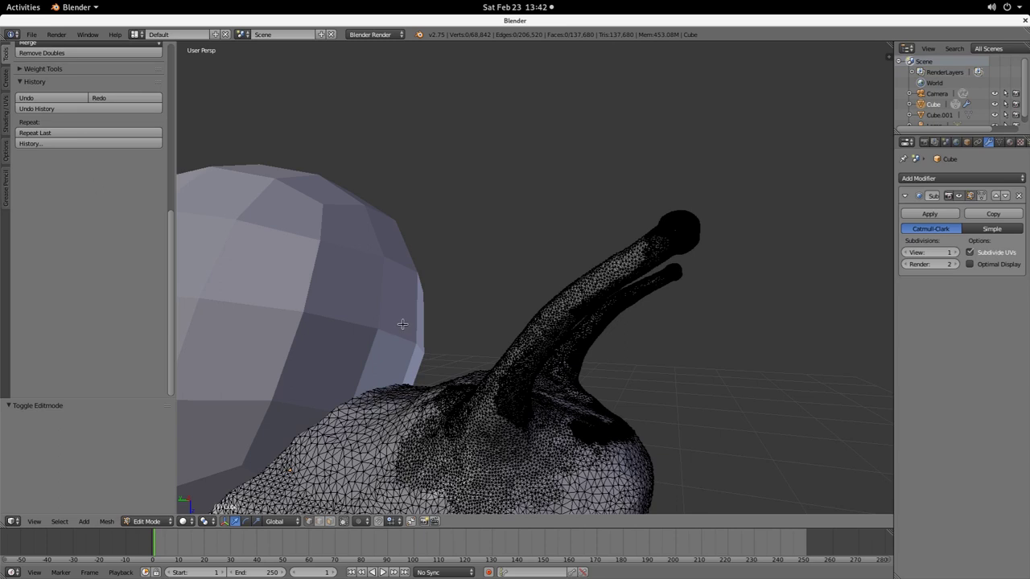
key("Tab")
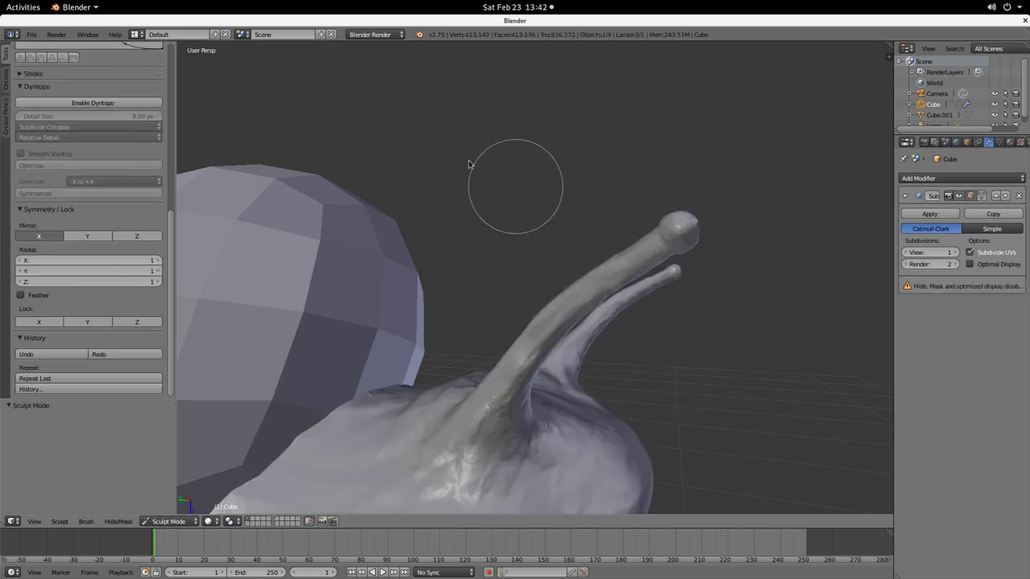
left_click(1019, 197)
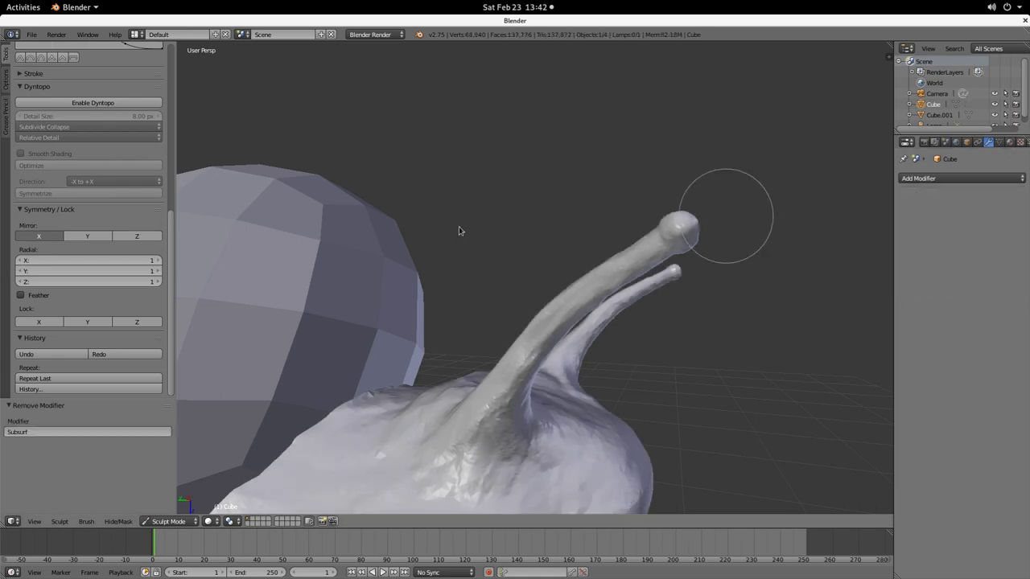
key("ctrl+d")
Step: Refine the eye stalks and their bulb tips from several angles with sculpt strokes
middle_click_drag(629, 340, 444, 341)
mouse_move(541, 332)
left_mouse_down()
mouse_move(643, 447)
mouse_move(506, 321)
mouse_move(471, 311)
mouse_move(582, 336)
mouse_move(439, 264)
mouse_move(432, 276)
mouse_move(485, 285)
mouse_move(716, 495)
mouse_move(674, 416)
mouse_move(815, 486)
left_mouse_up()
middle_click_drag(350, 251, 385, 229)
scroll(402, 241, "up", 5)
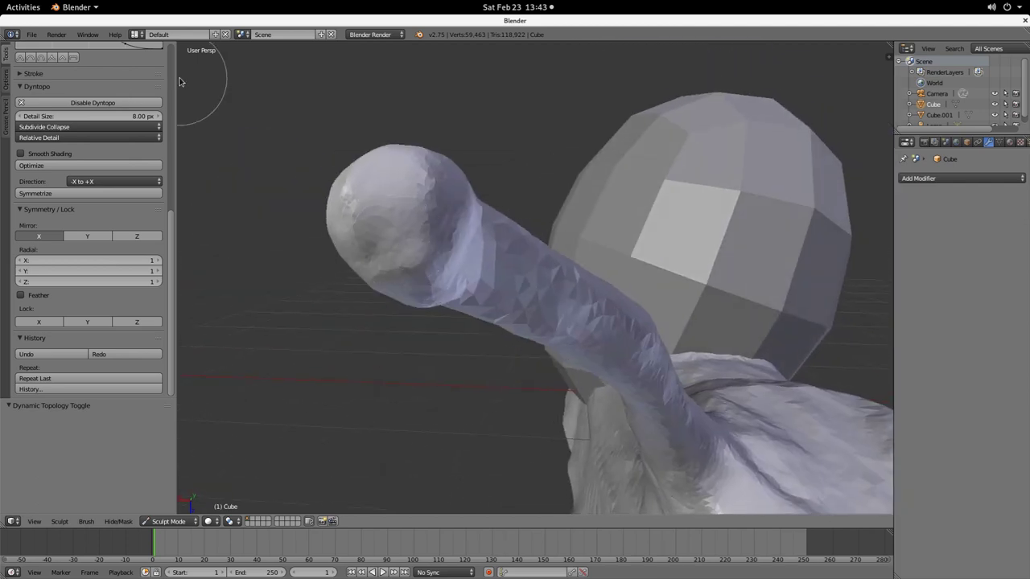
scroll(172, 78, "up", 8)
scroll(451, 209, "down", 3)
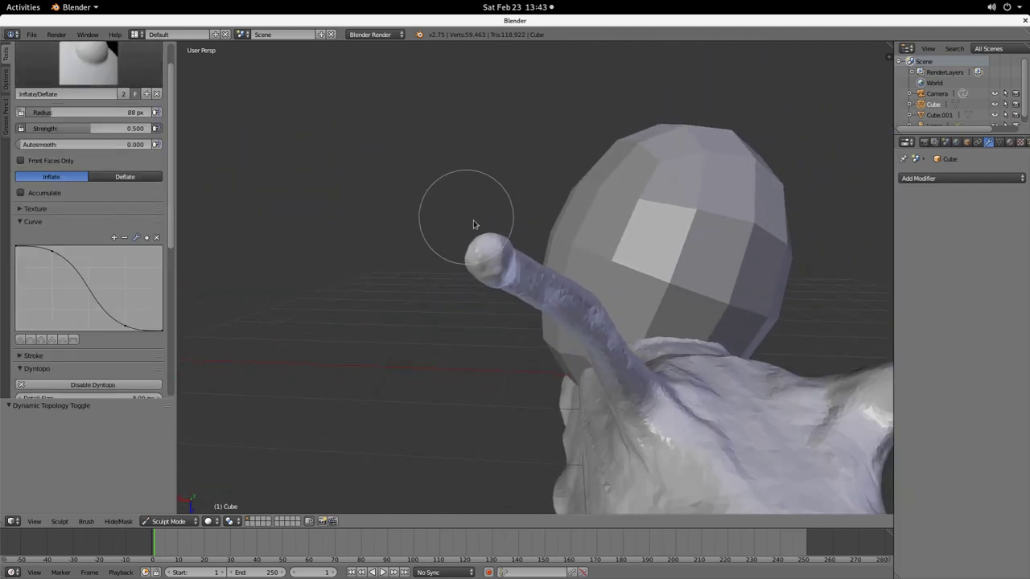
mouse_move(480, 255)
middle_mouse_down()
mouse_move(523, 281)
mouse_move(579, 285)
middle_mouse_up()
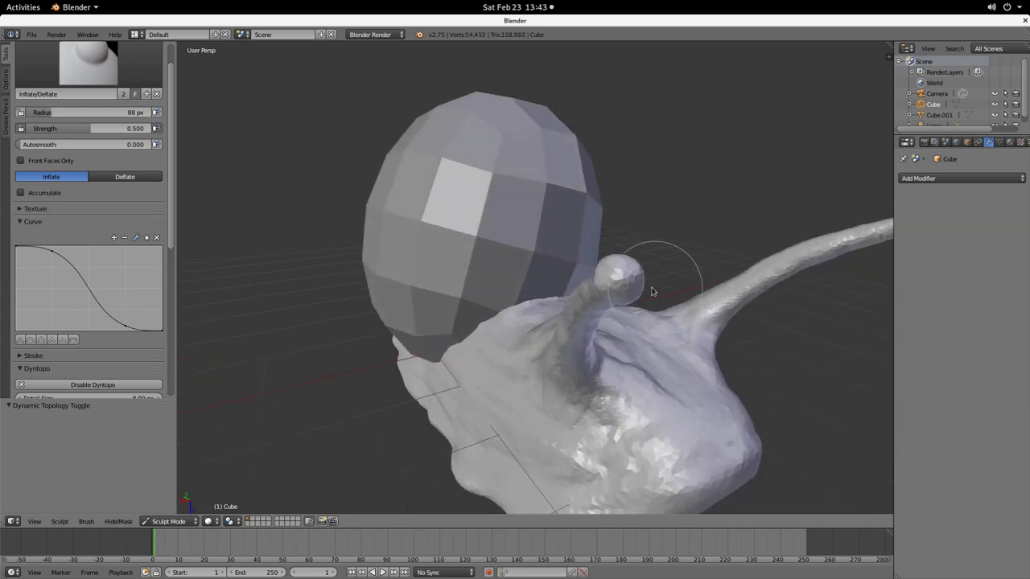
mouse_move(627, 261)
middle_mouse_down()
mouse_move(719, 295)
mouse_move(616, 281)
mouse_move(529, 231)
middle_mouse_up()
left_click_drag(515, 190, 526, 189)
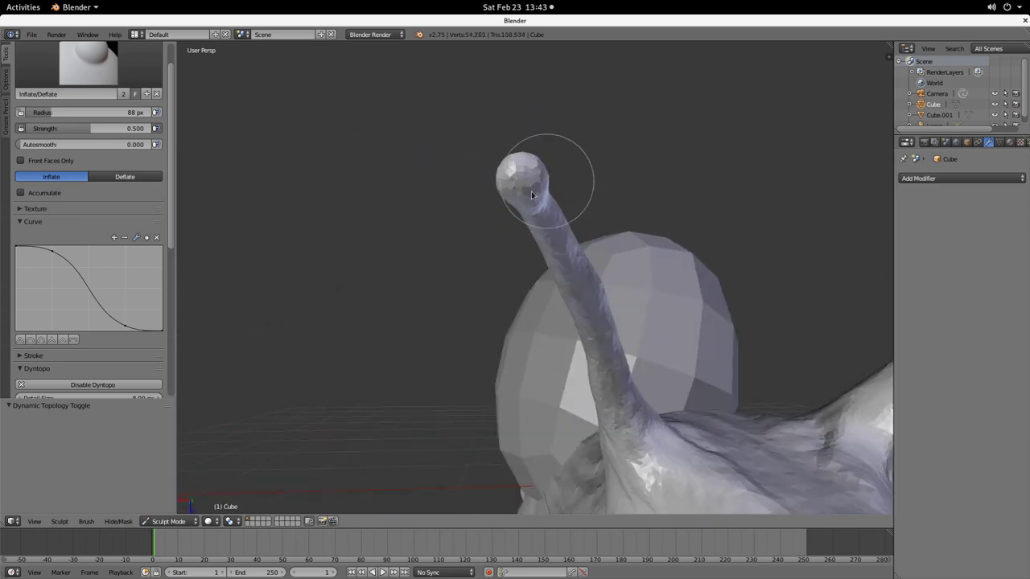
mouse_move(526, 190)
middle_mouse_down()
mouse_move(613, 256)
mouse_move(644, 261)
middle_mouse_up()
left_click_drag(683, 255, 683, 272)
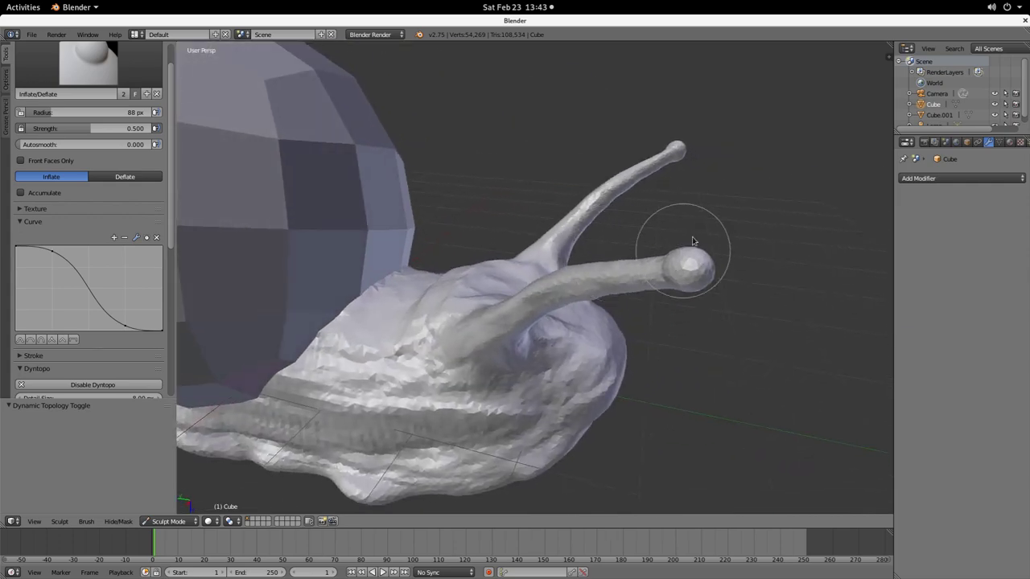
mouse_move(682, 272)
middle_mouse_down()
mouse_move(664, 246)
mouse_move(492, 268)
middle_mouse_up()
mouse_move(391, 292)
left_mouse_down()
mouse_move(405, 262)
mouse_move(399, 312)
left_mouse_up()
Step: Switch to Image Viewer, examine the eye stalk tips in the snail photo IMG_7054.JPG, and return to Blender
key("alt+Tab")
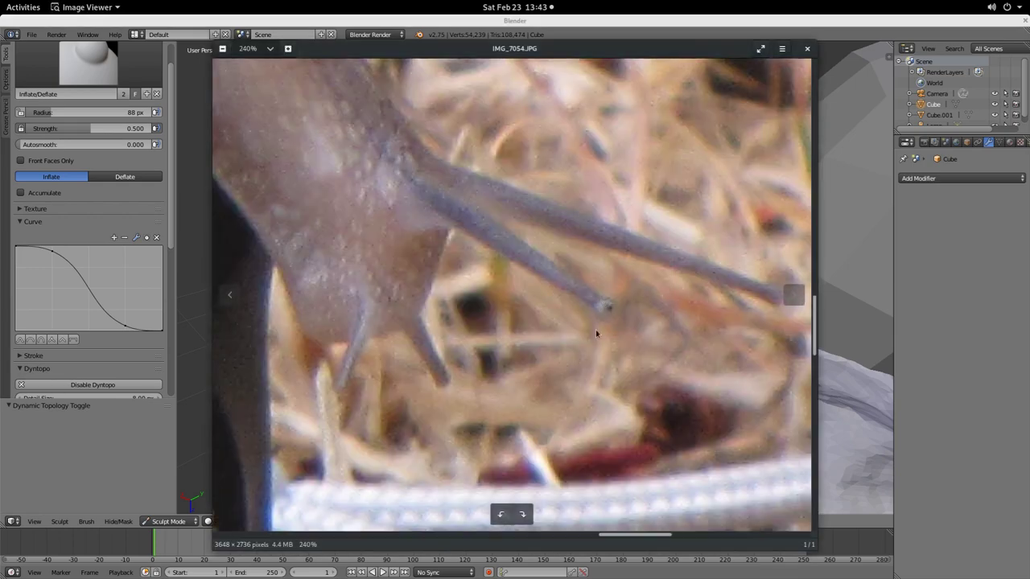
key("super")
key("super")
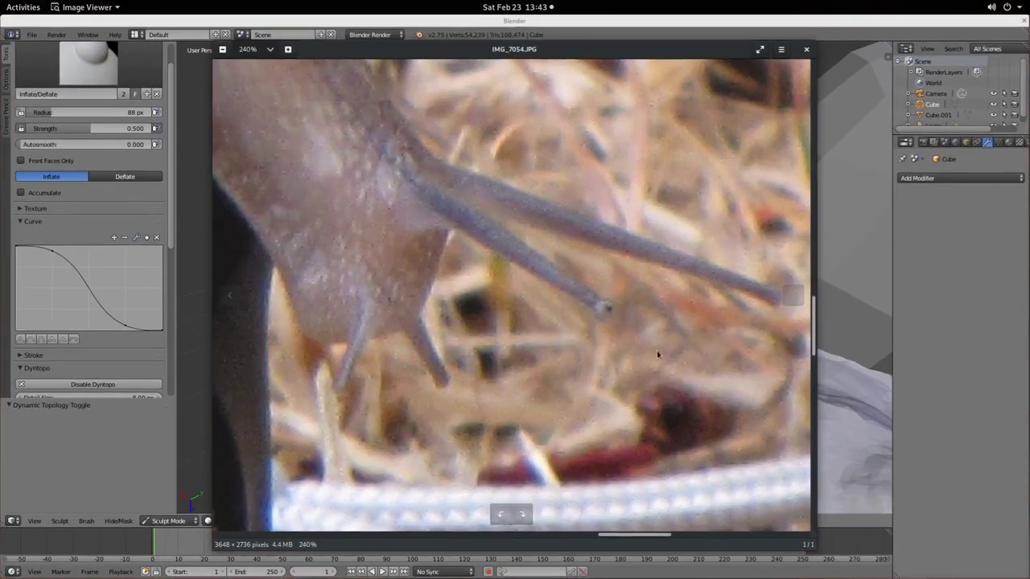
left_click_drag(723, 297, 544, 294)
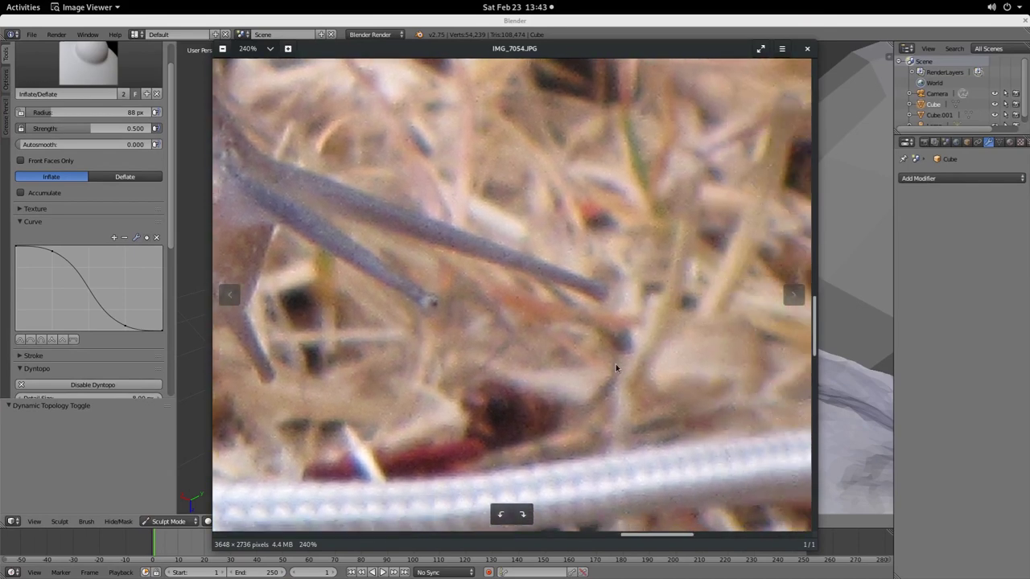
key("alt+Tab")
Step: Check the whole snail's proportions and choose the Clay Strips brush
scroll(605, 359, "down", 4)
middle_click_drag(647, 368, 543, 363)
scroll(689, 334, "down", 5)
scroll(542, 363, "up", 3)
scroll(542, 362, "down", 4)
middle_click_drag(639, 384, 619, 400)
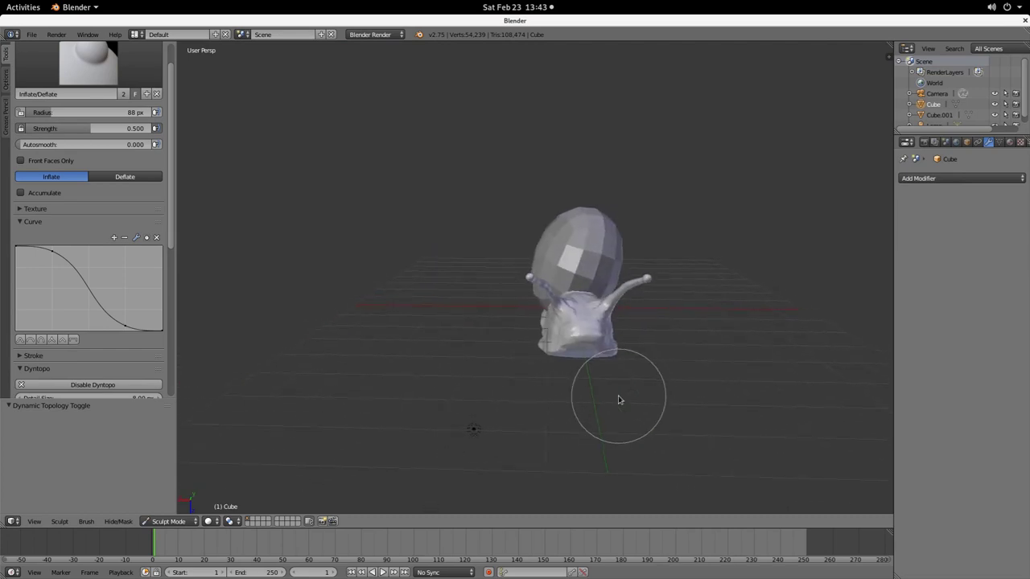
scroll(626, 355, "up", 4)
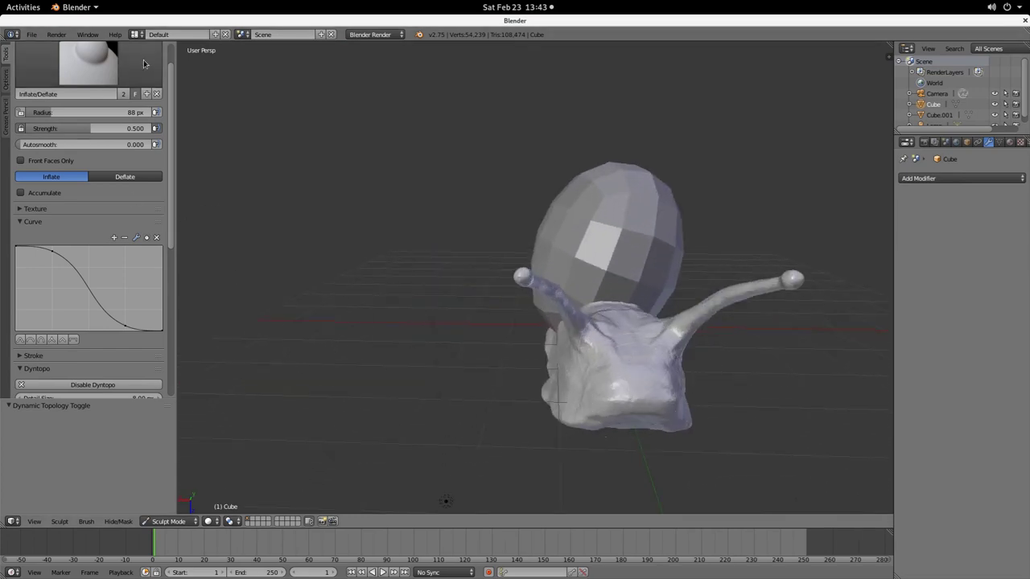
scroll(89, 78, "up", 2)
left_click(89, 78)
left_click(168, 149)
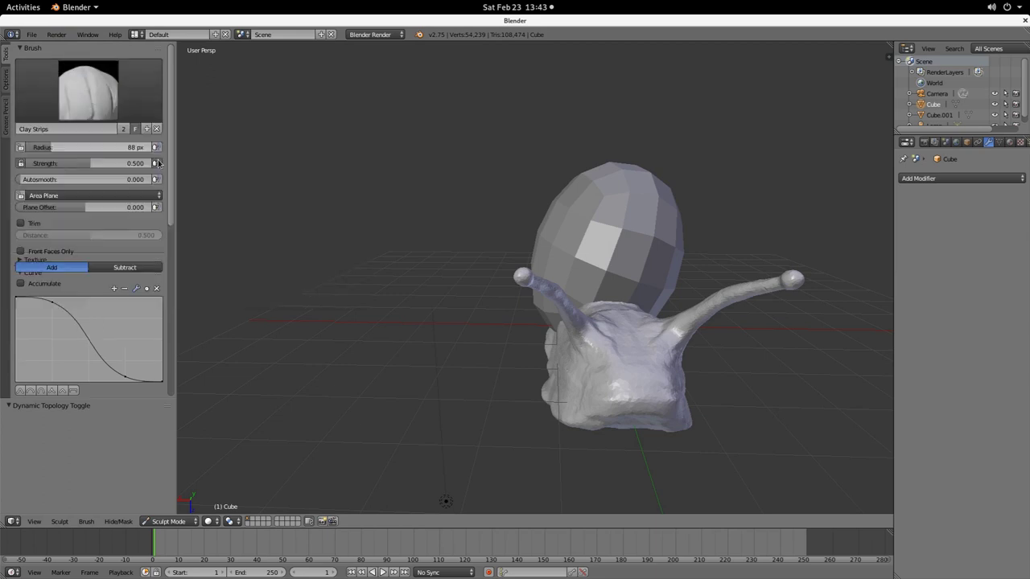
Step: Build up the side and front of the snail's head with Clay Strips strokes
mouse_move(612, 407)
middle_mouse_down()
mouse_move(620, 413)
mouse_move(624, 403)
middle_mouse_up()
scroll(623, 404, "up", 2)
middle_click_drag(630, 474, 553, 326, "shift")
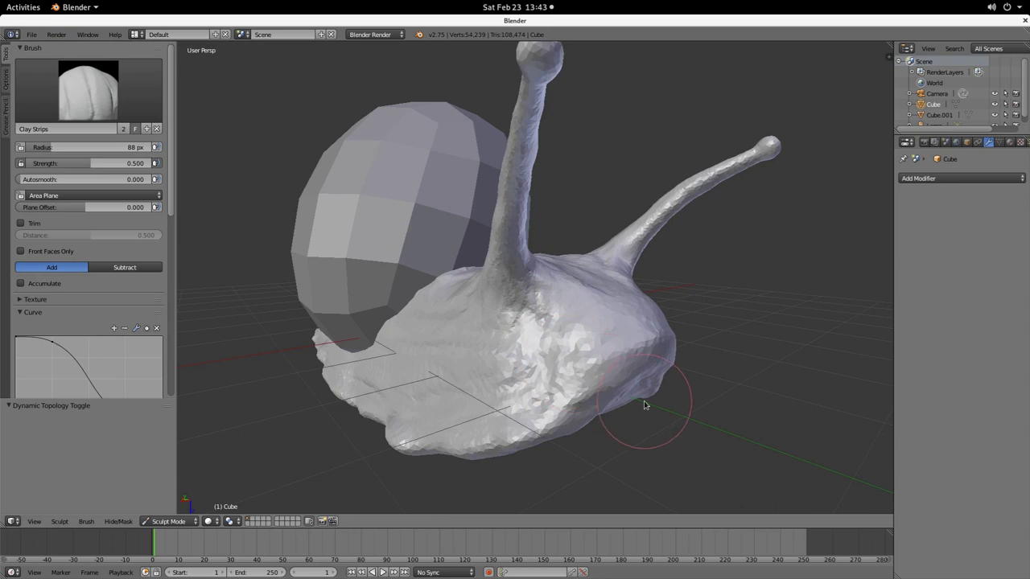
scroll(681, 467, "up", 4)
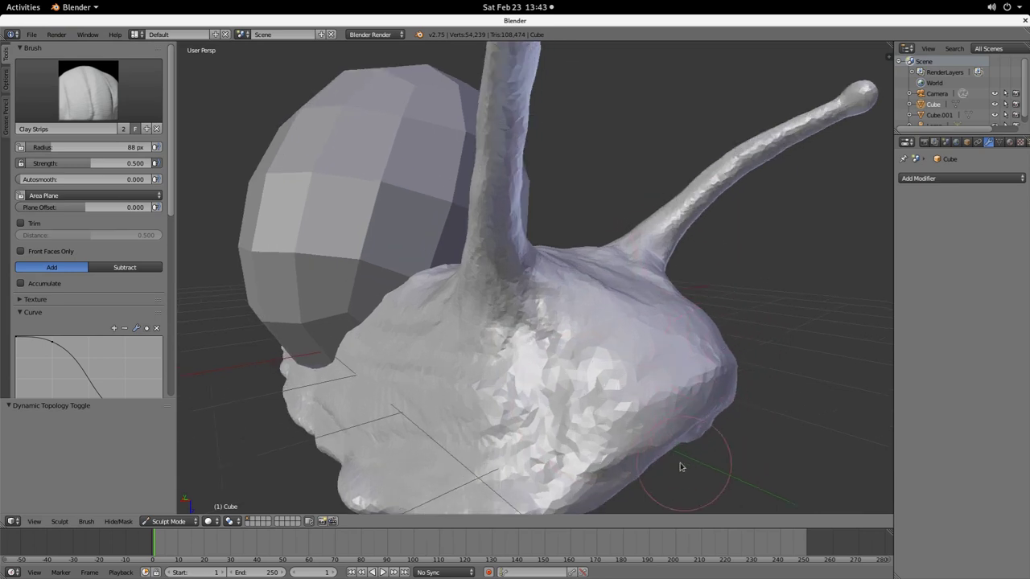
middle_click_drag(664, 434, 600, 378, "shift")
scroll(593, 340, "up", 2)
left_click_drag(572, 271, 676, 473)
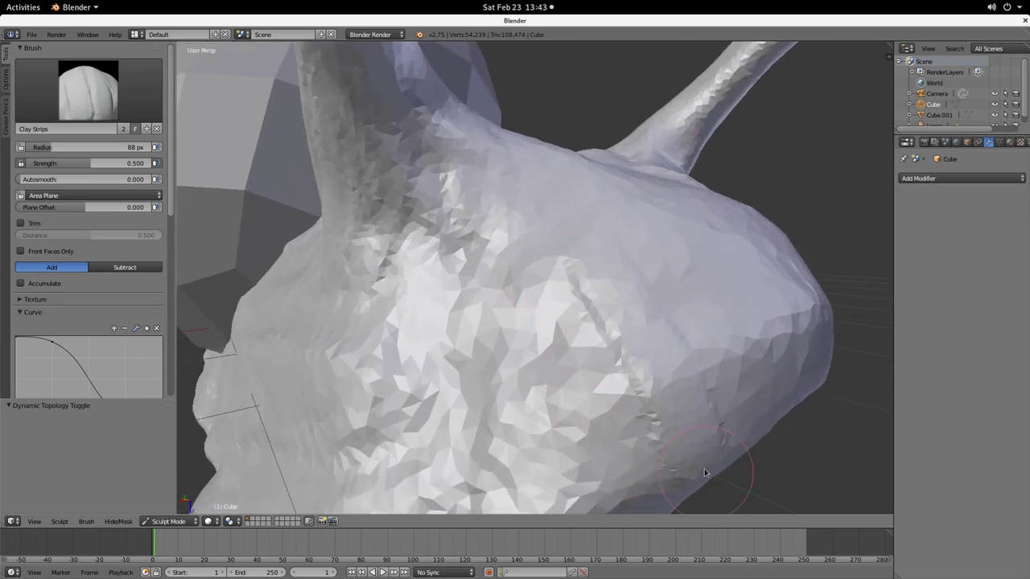
left_click_drag(723, 444, 707, 358)
left_click_drag(775, 320, 769, 354)
scroll(619, 379, "up", 2)
mouse_move(610, 363)
left_mouse_down()
mouse_move(536, 327)
mouse_move(598, 391)
mouse_move(571, 242)
mouse_move(633, 247)
left_mouse_up()
scroll(706, 396, "down", 6)
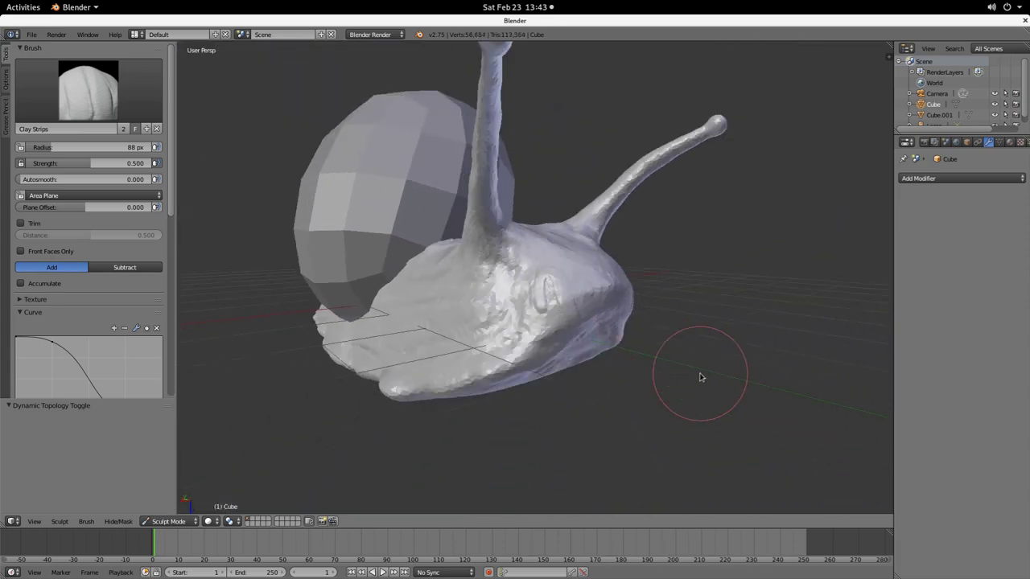
Step: Rework the front of the head with broader strokes from farther away and undo the last one
mouse_move(701, 377)
middle_mouse_down()
mouse_move(692, 427)
mouse_move(534, 340)
mouse_move(616, 322)
mouse_move(530, 325)
mouse_move(648, 304)
mouse_move(593, 317)
middle_mouse_up()
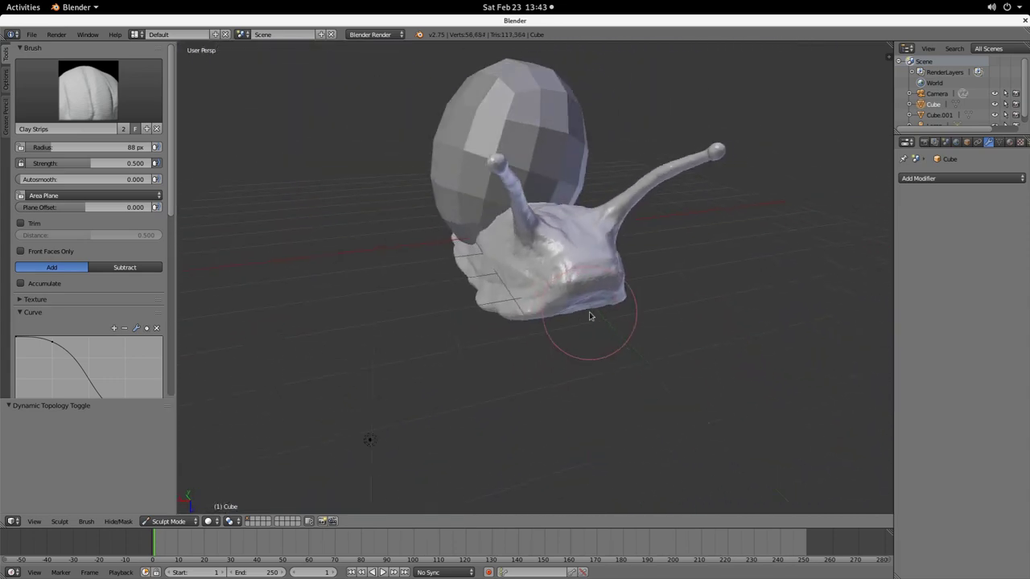
mouse_move(562, 275)
left_mouse_down()
mouse_move(570, 272)
mouse_move(552, 236)
mouse_move(566, 257)
left_mouse_up()
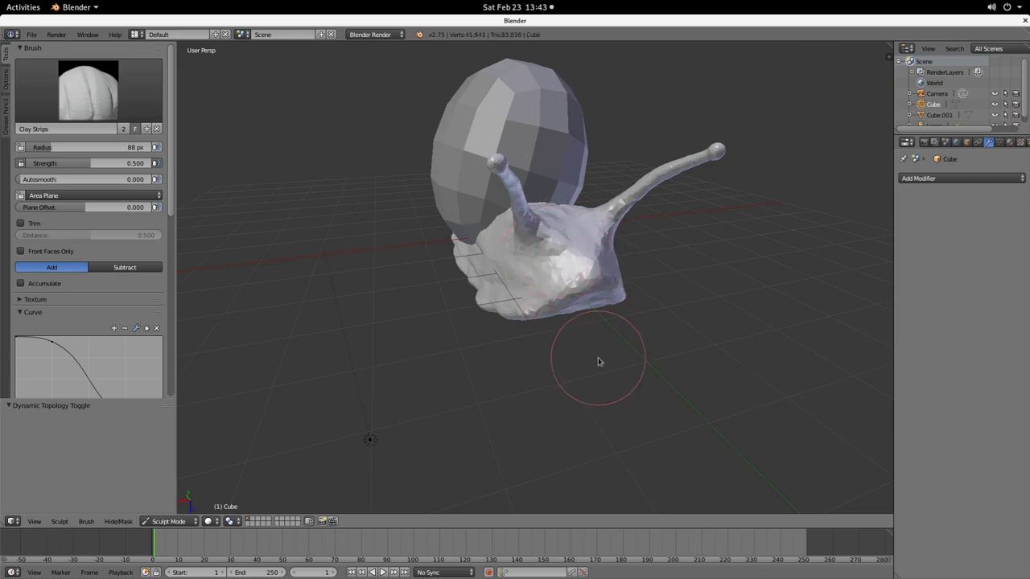
mouse_move(598, 424)
middle_mouse_down()
mouse_move(559, 352)
mouse_move(655, 333)
mouse_move(603, 332)
middle_mouse_up()
scroll(603, 332, "up", 6)
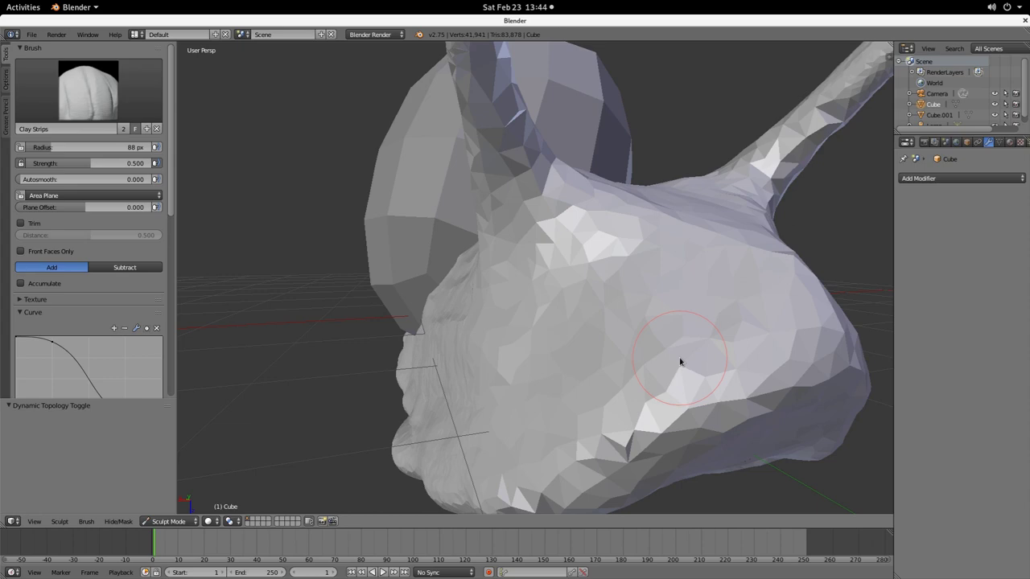
key("ctrl+z")
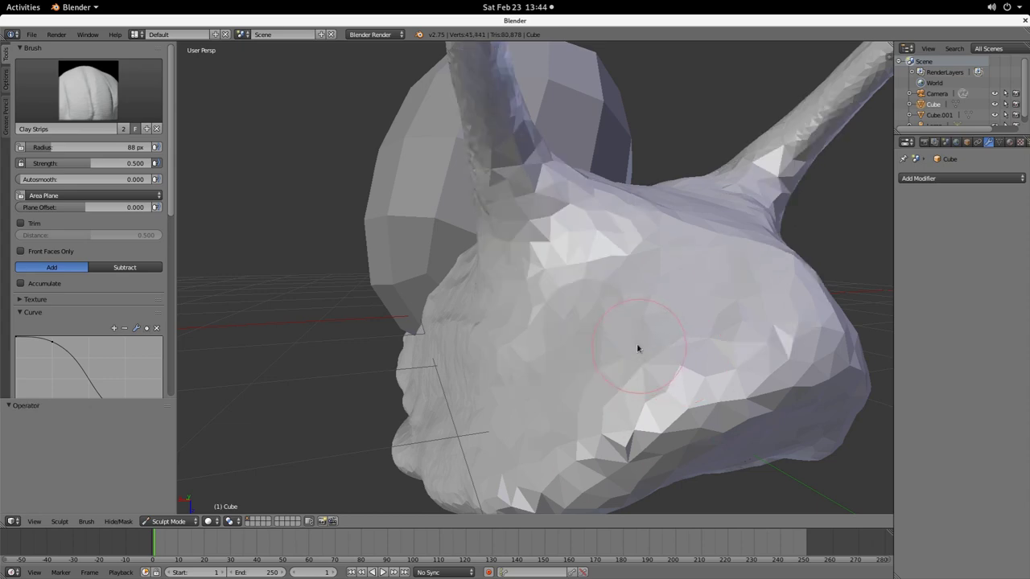
Step: Add surface detail to the side and lower edge of the head with more Clay Strips strokes
scroll(625, 315, "down", 4)
mouse_move(609, 322)
middle_mouse_down()
mouse_move(657, 308)
mouse_move(613, 333)
middle_mouse_up()
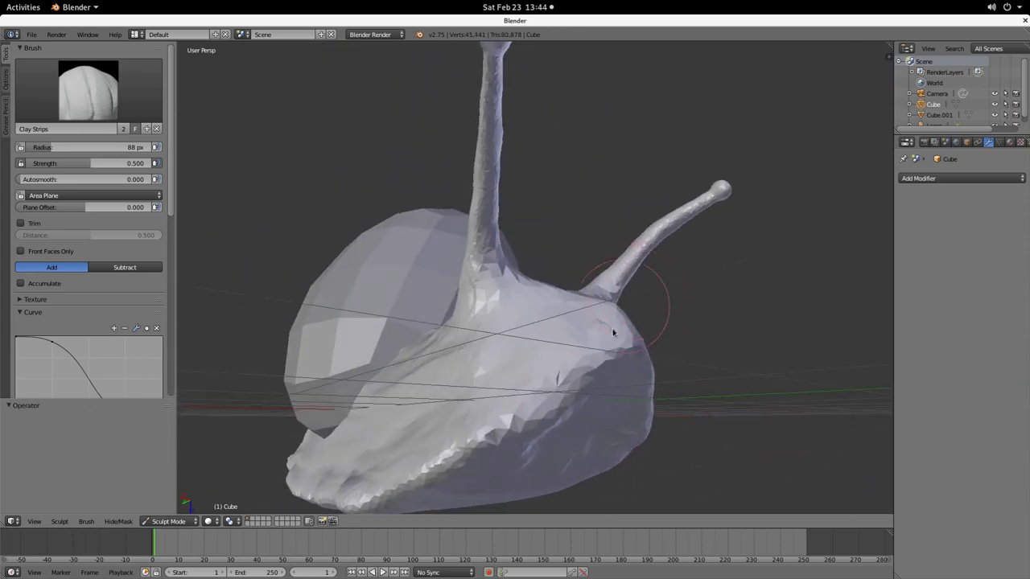
middle_click_drag(476, 416, 585, 266)
left_click_drag(585, 266, 416, 384)
mouse_move(642, 237)
middle_mouse_down()
mouse_move(569, 272)
mouse_move(588, 330)
middle_mouse_up()
mouse_move(762, 203)
middle_mouse_down()
mouse_move(582, 379)
mouse_move(617, 299)
mouse_move(662, 276)
middle_mouse_up()
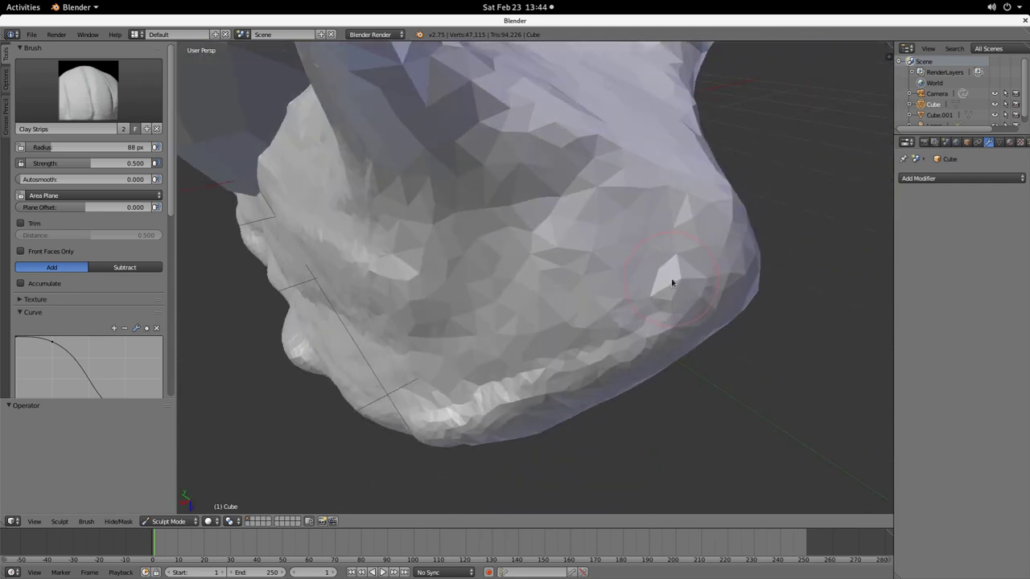
mouse_move(563, 189)
left_mouse_down()
mouse_move(623, 210)
mouse_move(610, 334)
mouse_move(492, 319)
mouse_move(368, 249)
mouse_move(409, 280)
mouse_move(597, 217)
mouse_move(685, 239)
mouse_move(642, 166)
mouse_move(635, 260)
mouse_move(688, 153)
mouse_move(687, 76)
mouse_move(715, 186)
left_mouse_up()
middle_click_drag(586, 161, 626, 330)
mouse_move(626, 330)
left_mouse_down()
mouse_move(518, 333)
mouse_move(437, 398)
mouse_move(413, 387)
mouse_move(713, 381)
mouse_move(577, 293)
mouse_move(500, 259)
left_mouse_up()
Step: Sculpt lengthwise Clay Strips ridges on top of the neck behind the eye stalks
mouse_move(500, 260)
middle_mouse_down()
mouse_move(483, 293)
mouse_move(485, 268)
mouse_move(411, 289)
middle_mouse_up()
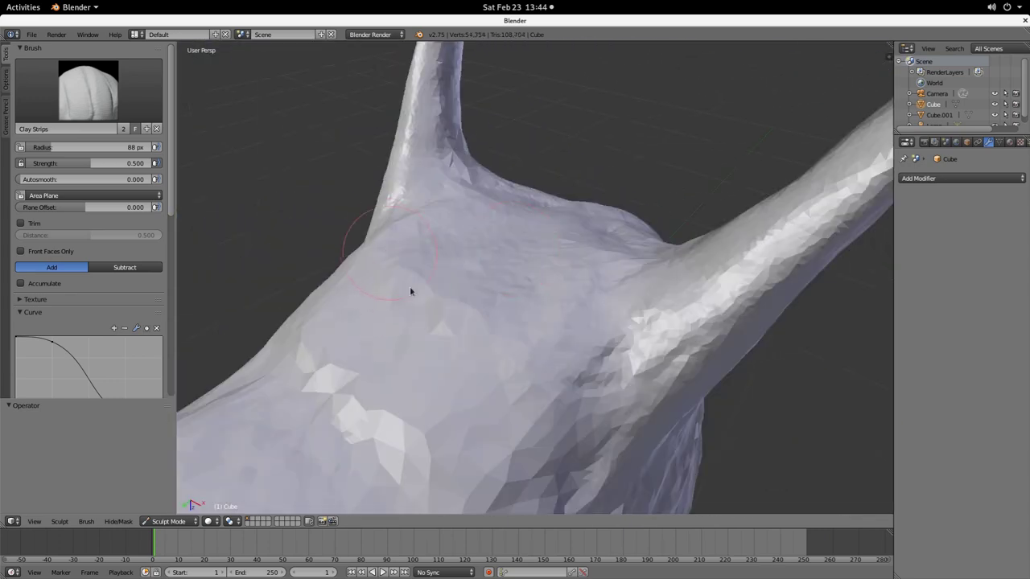
mouse_move(411, 290)
left_mouse_down()
mouse_move(368, 352)
mouse_move(313, 350)
mouse_move(391, 450)
left_mouse_up()
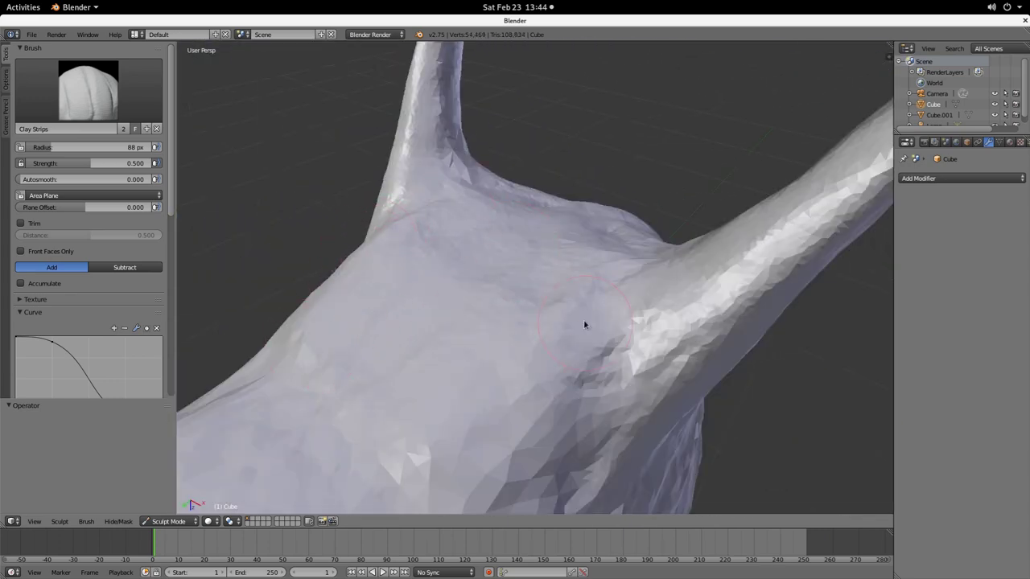
mouse_move(584, 324)
left_mouse_down()
mouse_move(559, 304)
mouse_move(415, 470)
mouse_move(429, 368)
mouse_move(403, 441)
left_mouse_up()
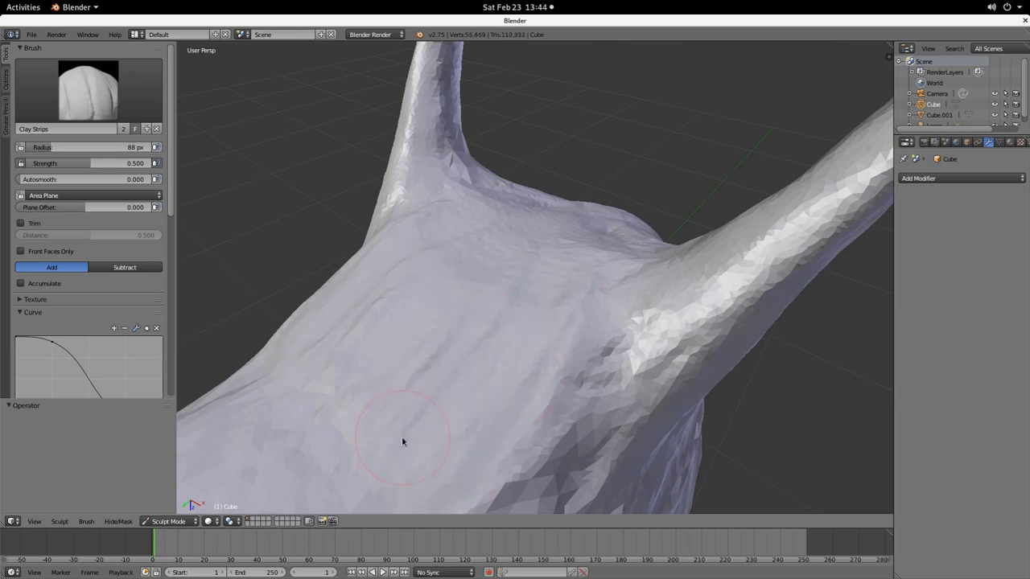
left_click_drag(557, 427, 517, 427)
Step: Switch to Image Viewer, examine the snail's body and skin in IMG_7054.JPG, and return to Blender
key("alt+Tab")
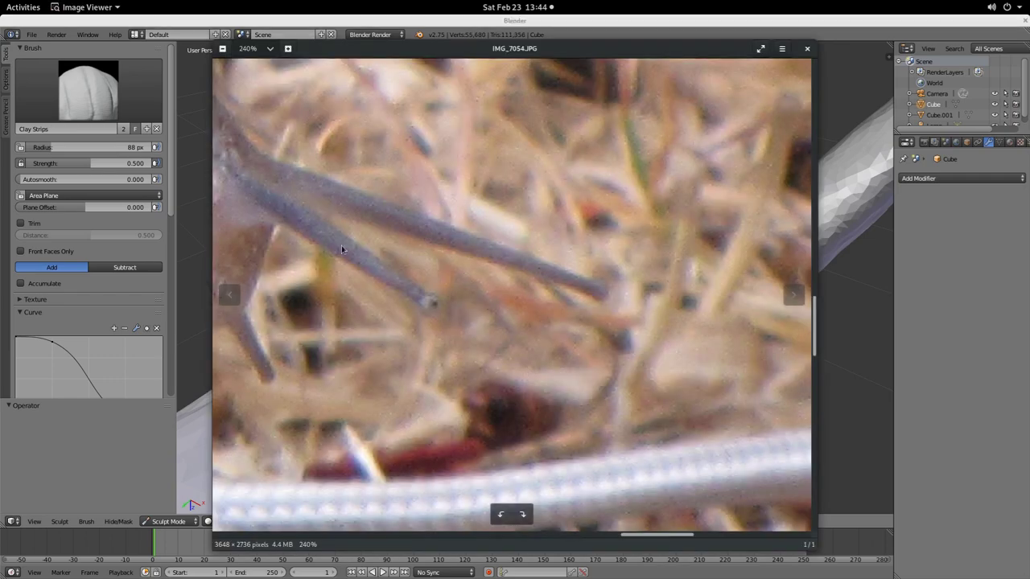
scroll(674, 296, "up", 3)
scroll(593, 414, "down", 2)
scroll(464, 306, "down", 3)
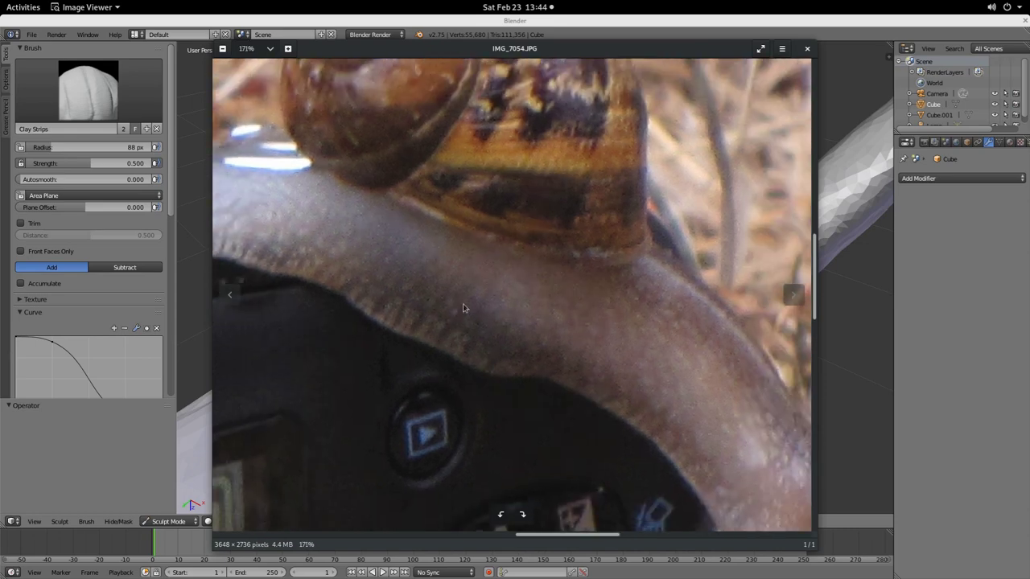
left_click_drag(490, 306, 585, 334)
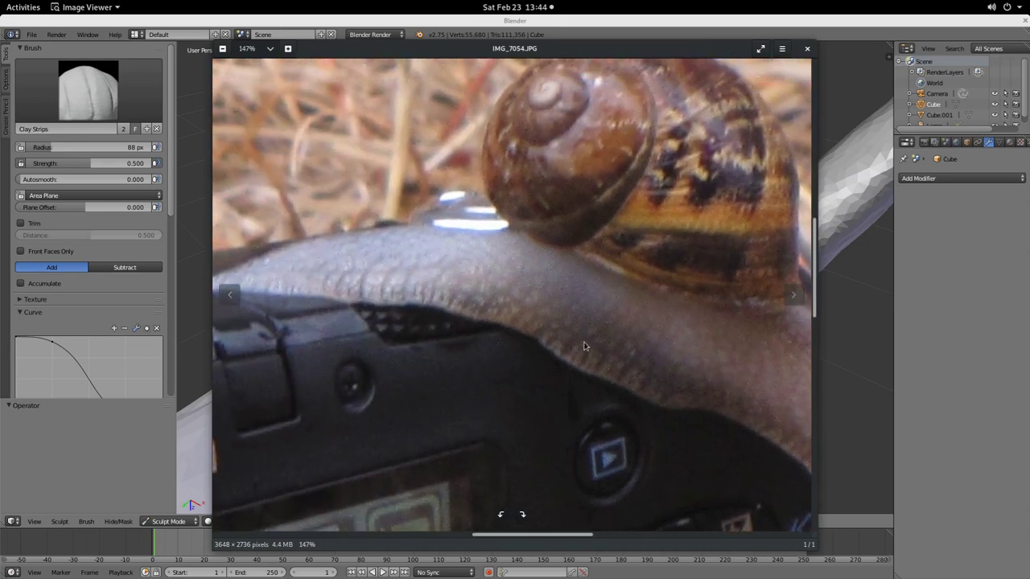
key("alt+Tab")
Step: Continue the Clay Strips texture across the back of the neck towards the shell
mouse_move(574, 416)
middle_mouse_down()
mouse_move(588, 395)
mouse_move(516, 354)
mouse_move(535, 407)
mouse_move(588, 353)
mouse_move(528, 324)
mouse_move(531, 265)
middle_mouse_up()
mouse_move(372, 416)
left_mouse_down()
mouse_move(444, 332)
mouse_move(363, 414)
mouse_move(416, 237)
mouse_move(341, 324)
mouse_move(255, 358)
mouse_move(361, 304)
left_mouse_up()
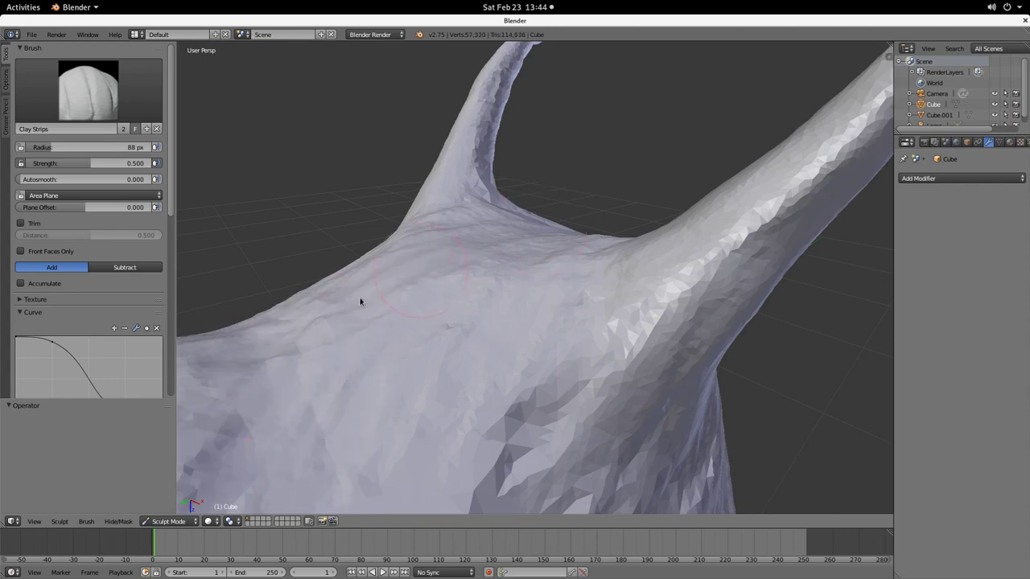
mouse_move(677, 310)
middle_mouse_down()
mouse_move(643, 317)
mouse_move(705, 279)
middle_mouse_up()
scroll(705, 276, "down", 2)
mouse_move(752, 249)
middle_mouse_down()
mouse_move(704, 225)
mouse_move(716, 219)
middle_mouse_up()
Step: Sculpt the side of the snail's body with Clay Strips strokes
mouse_move(706, 326)
middle_mouse_down()
mouse_move(577, 323)
mouse_move(651, 316)
mouse_move(570, 341)
mouse_move(533, 384)
middle_mouse_up()
scroll(651, 315, "down", 2)
mouse_move(563, 388)
left_mouse_down()
mouse_move(522, 442)
mouse_move(598, 320)
mouse_move(593, 395)
mouse_move(508, 456)
left_mouse_up()
mouse_move(548, 434)
middle_mouse_down()
mouse_move(540, 423)
mouse_move(568, 347)
middle_mouse_up()
mouse_move(568, 347)
left_mouse_down()
mouse_move(567, 288)
mouse_move(586, 294)
mouse_move(568, 294)
mouse_move(477, 428)
left_mouse_up()
middle_click_drag(477, 428, 589, 373)
Step: Choose the Snake Hook brush and bring the snail's head into view from the side
scroll(628, 342, "up", 6)
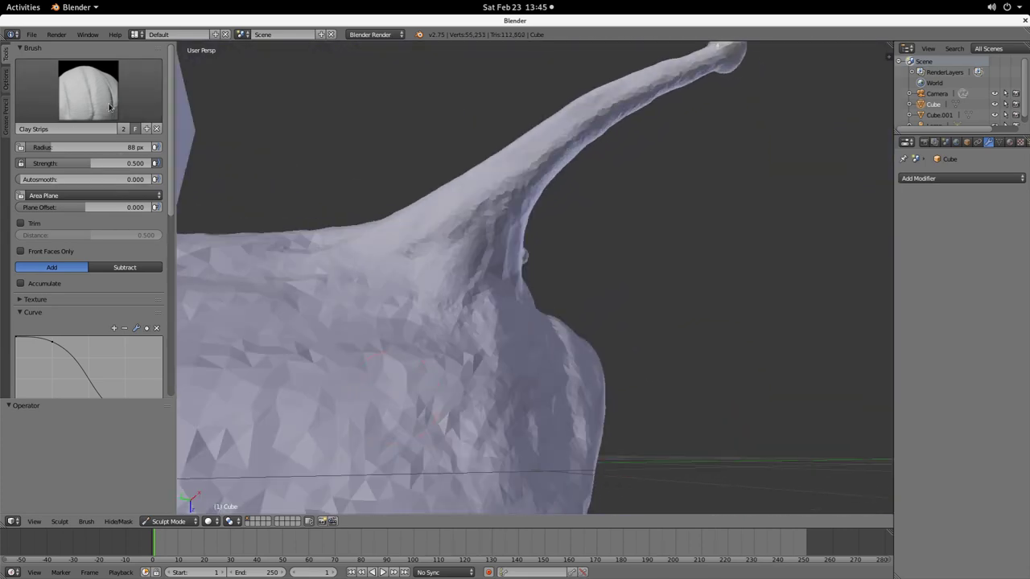
left_click(89, 90)
left_click(340, 207)
middle_click_drag(668, 362, 569, 373)
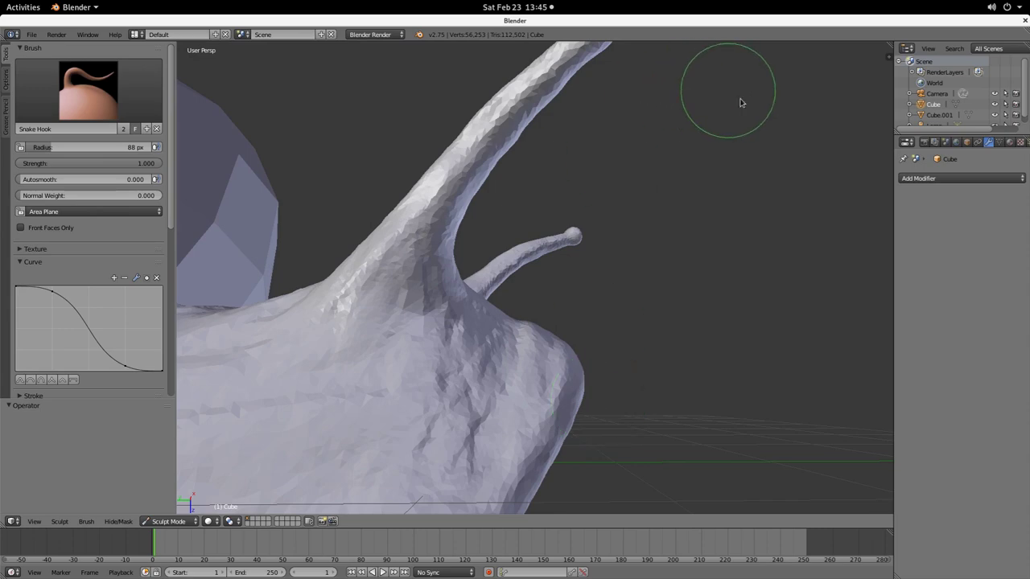
Step: Try to pull a pair of lower feelers out of the front of the snail's head with Snake Hook
middle_click_drag(531, 390, 533, 401)
scroll(560, 353, "up", 1)
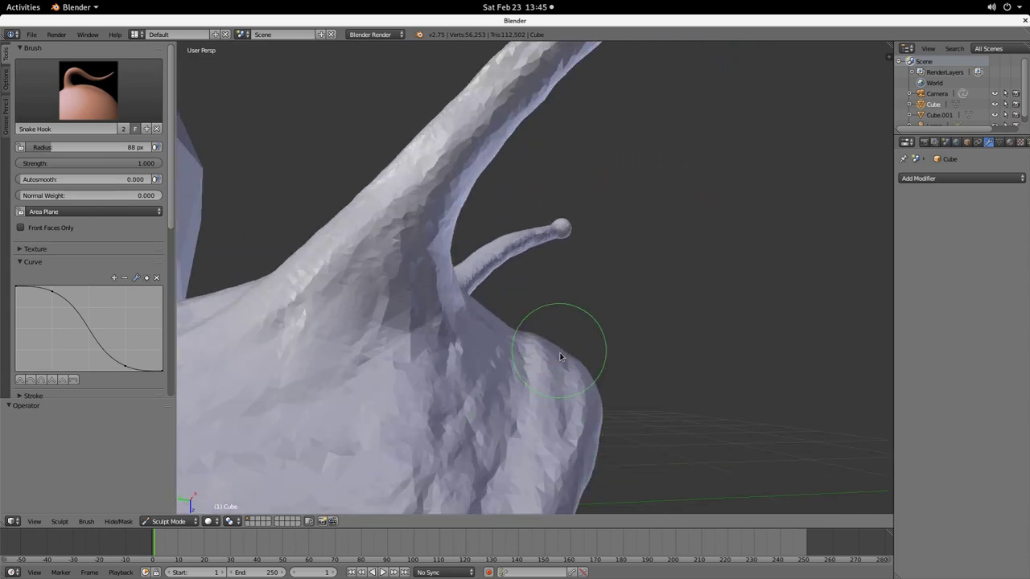
mouse_move(561, 357)
middle_mouse_down()
mouse_move(574, 391)
mouse_move(575, 368)
middle_mouse_up()
left_click_drag(571, 358, 850, 226)
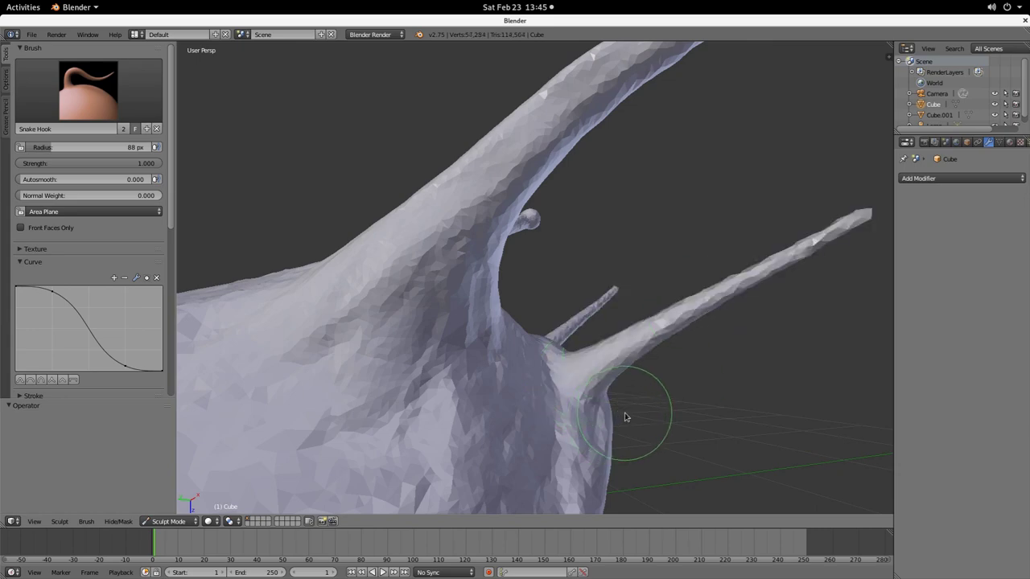
key("ctrl+z")
left_click_drag(576, 395, 700, 302)
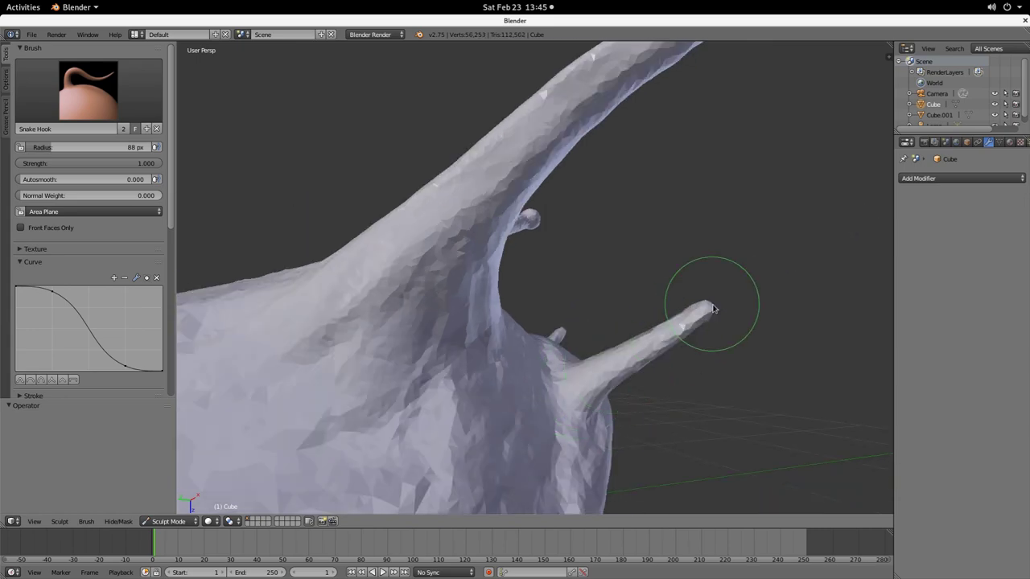
mouse_move(701, 302)
middle_mouse_down()
mouse_move(684, 384)
mouse_move(699, 386)
mouse_move(595, 410)
mouse_move(701, 389)
mouse_move(606, 390)
middle_mouse_up()
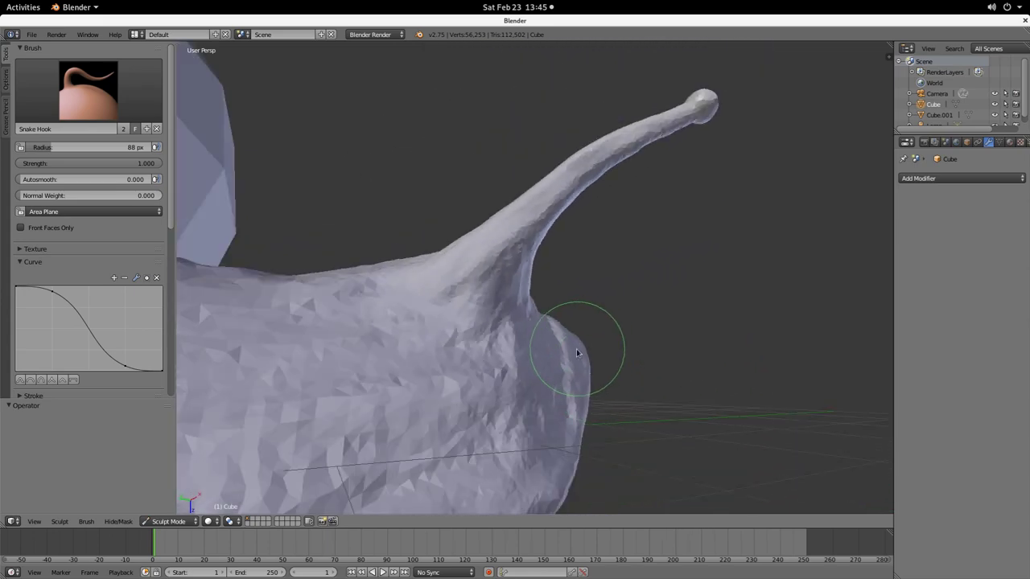
middle_click_drag(577, 352, 595, 355)
left_click_drag(664, 296, 690, 269)
mouse_move(679, 437)
middle_mouse_down()
mouse_move(506, 448)
mouse_move(603, 432)
mouse_move(585, 477)
middle_mouse_up()
key("ctrl+z")
Step: Try a shorter pair of lower feelers with Snake Hook, inspect them from the front, and undo them
middle_click_drag(527, 381, 590, 346)
left_click_drag(564, 350, 670, 306)
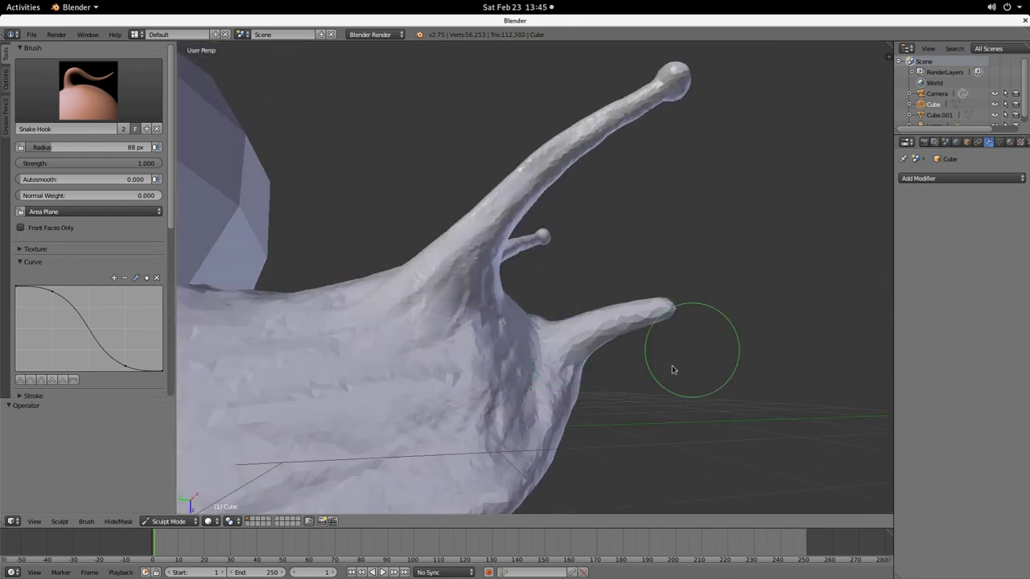
mouse_move(624, 411)
middle_mouse_down()
mouse_move(534, 429)
mouse_move(526, 462)
mouse_move(614, 451)
mouse_move(593, 420)
middle_mouse_up()
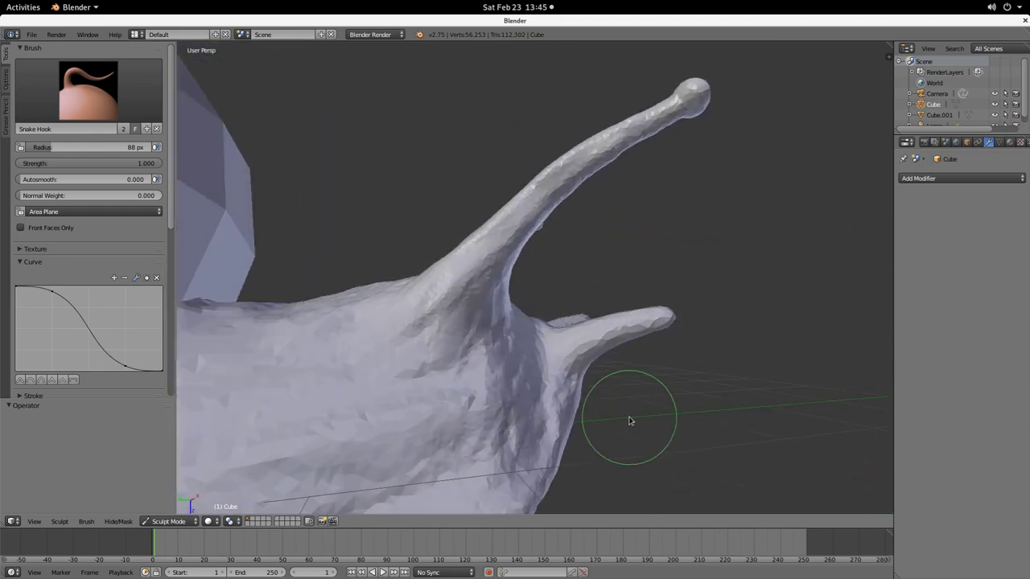
middle_click_drag(574, 355, 567, 318)
left_click_drag(568, 317, 627, 292)
middle_click_drag(626, 292, 626, 357)
scroll(536, 402, "up", 1)
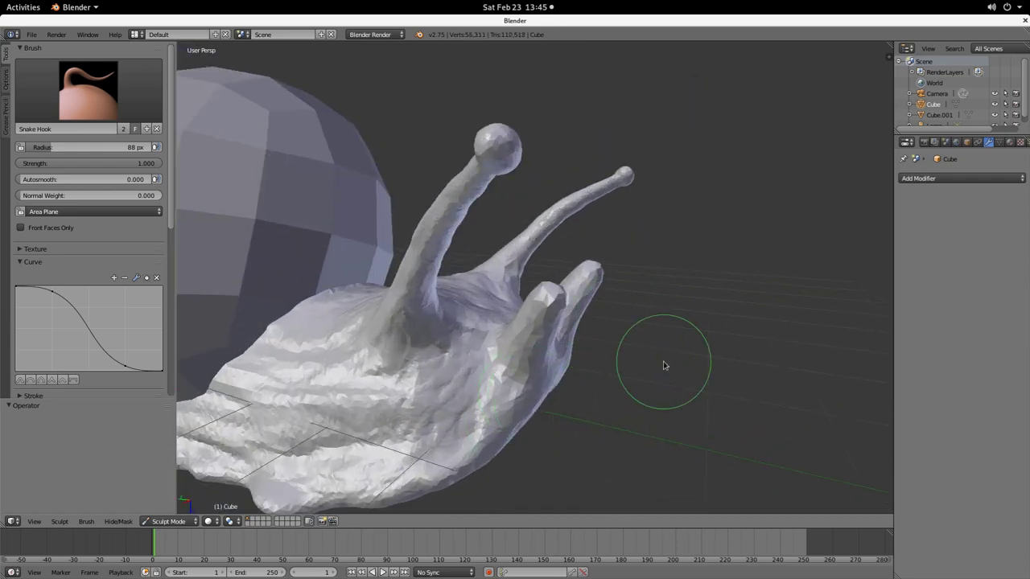
key("ctrl+z")
Step: Try another Snake Hook pull for the lower feelers from a closer side view, and undo it
middle_click_drag(538, 345, 595, 336)
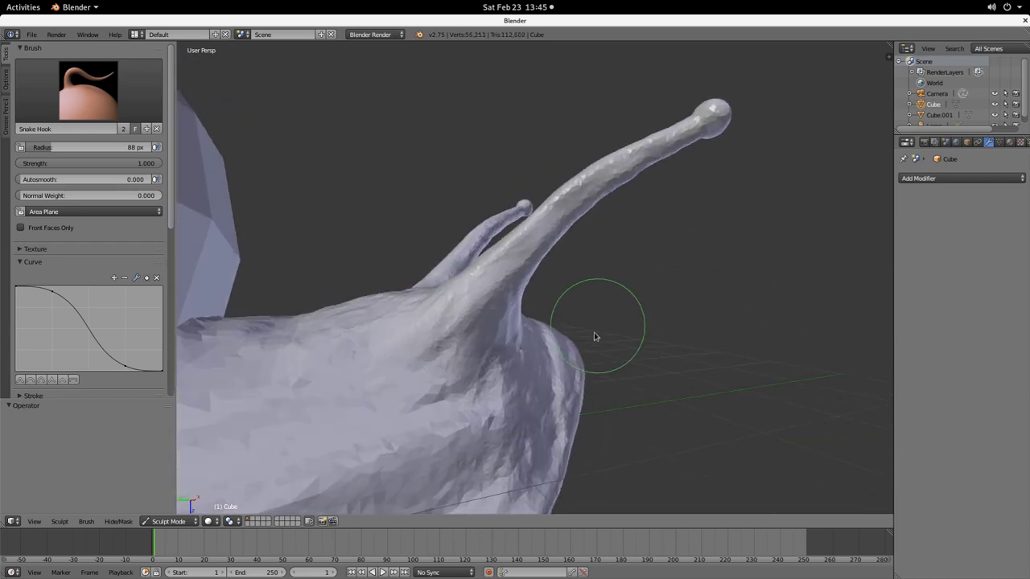
scroll(589, 348, "up", 3)
left_click_drag(589, 391, 752, 269)
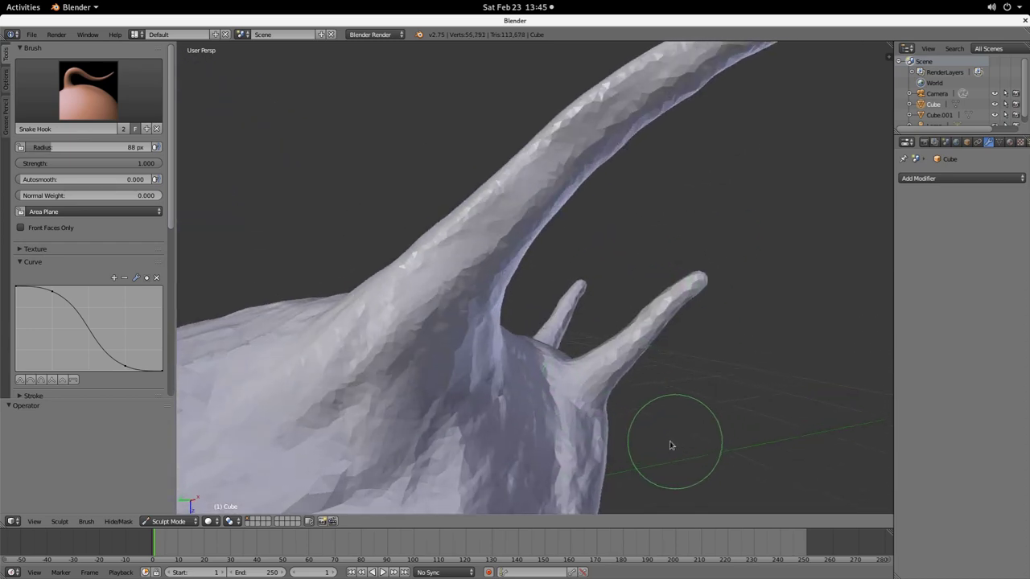
mouse_move(669, 445)
middle_mouse_down()
mouse_move(552, 460)
mouse_move(539, 489)
mouse_move(635, 430)
mouse_move(596, 429)
mouse_move(586, 444)
mouse_move(625, 414)
mouse_move(654, 418)
mouse_move(610, 440)
middle_mouse_up()
key("ctrl+z")
Step: Pull a pair of curved lower feelers out of the front of the head, below the eye stalks, with Snake Hook
scroll(610, 440, "down", 2)
left_click_drag(563, 377, 730, 227)
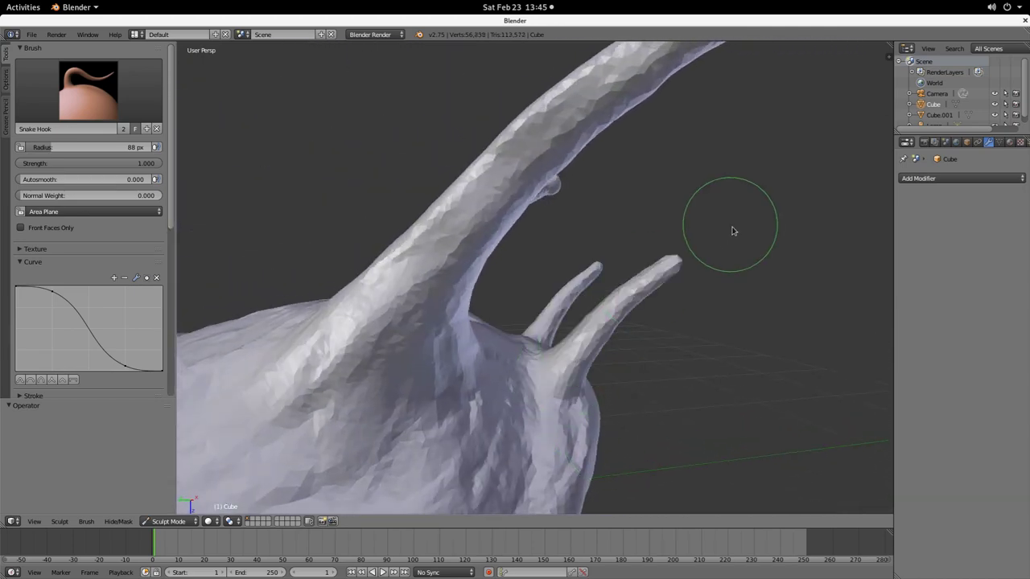
mouse_move(708, 457)
middle_mouse_down()
mouse_move(587, 423)
mouse_move(524, 482)
mouse_move(526, 491)
mouse_move(609, 483)
middle_mouse_up()
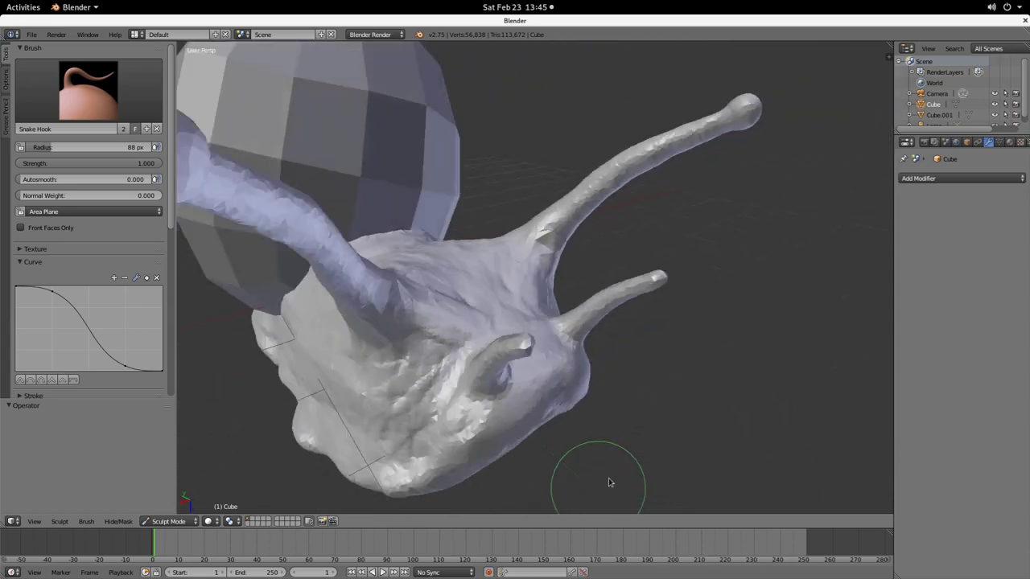
Step: Choose the Inflate/Deflate brush and frame the tips of the lower feelers
scroll(604, 470, "up", 4)
left_click(82, 66)
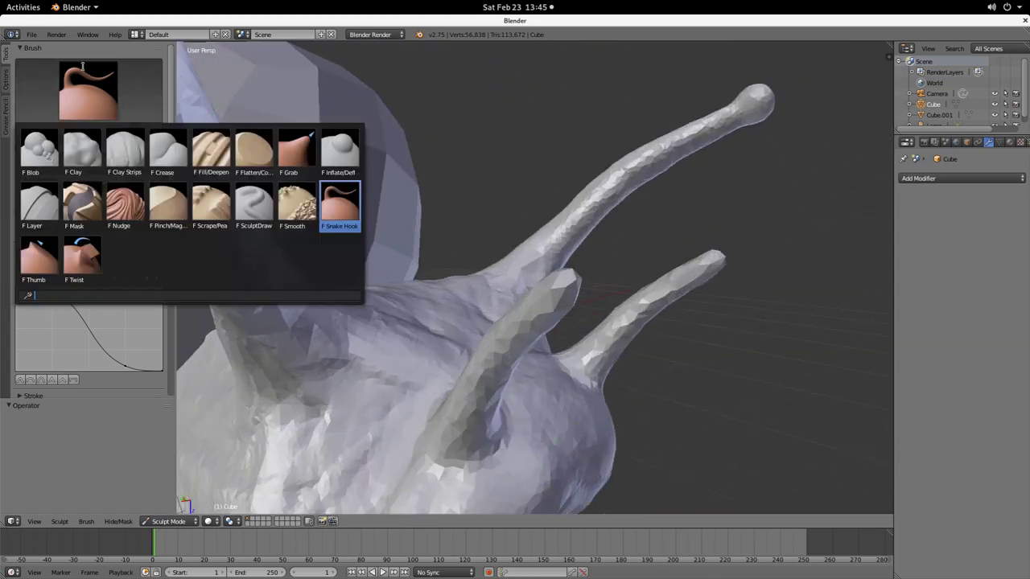
left_click(340, 149)
scroll(568, 299, "up", 5)
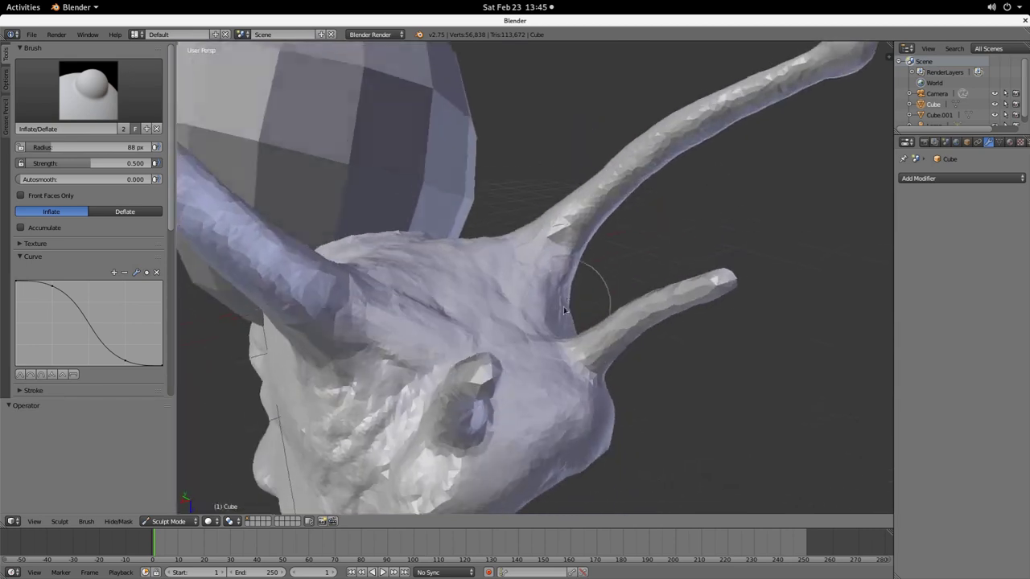
Step: Try to inflate the lower feelers' tips into large round bulbs, and undo it
middle_click_drag(564, 311, 568, 316)
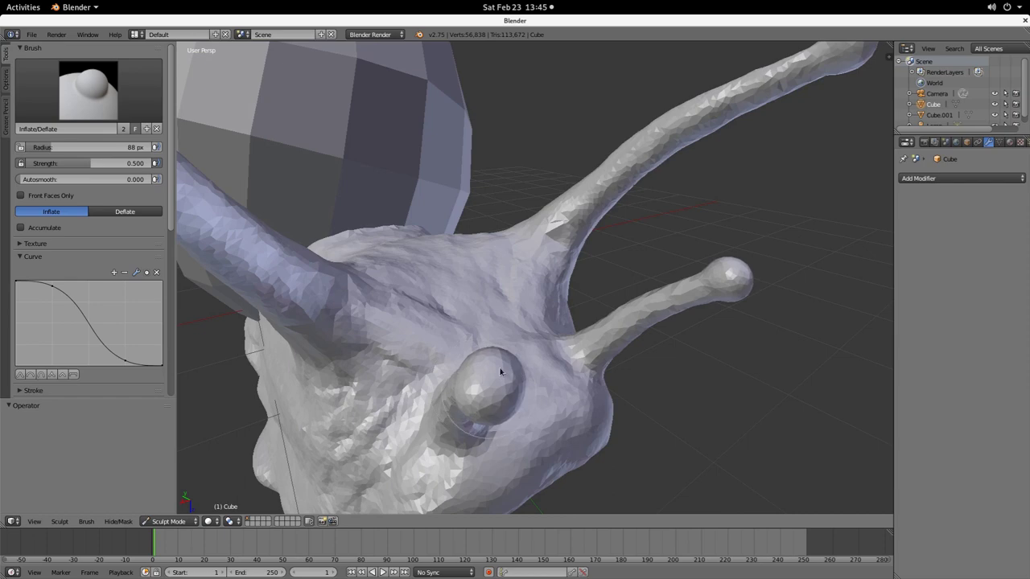
mouse_move(507, 442)
middle_mouse_down()
mouse_move(575, 390)
mouse_move(502, 437)
middle_mouse_up()
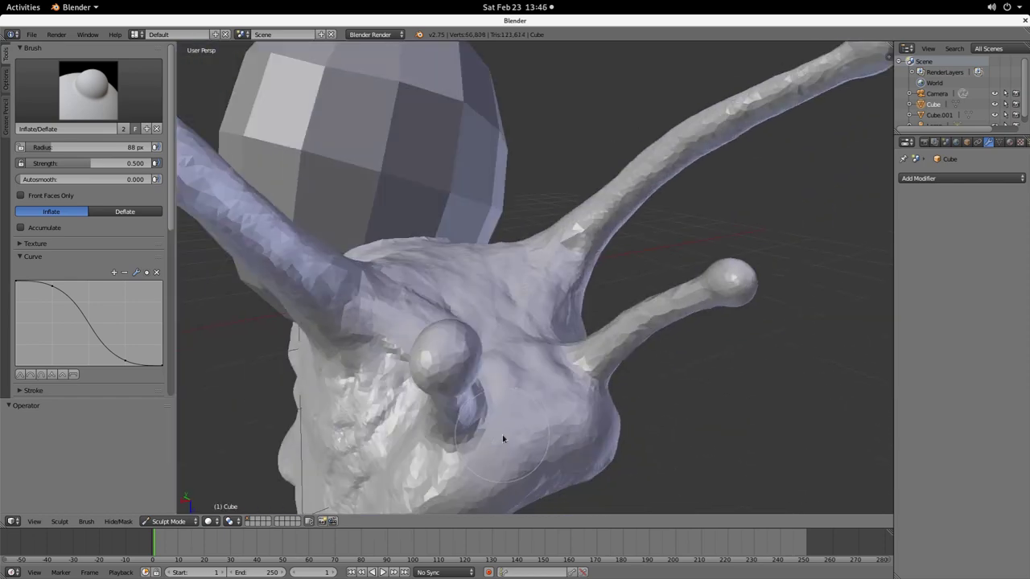
key("ctrl+z")
Step: Inflate the tips of the lower feelers into small rounded ends, shaping them from several angles
mouse_move(446, 361)
middle_mouse_down()
mouse_move(513, 339)
mouse_move(441, 377)
middle_mouse_up()
middle_click_drag(439, 465, 434, 425)
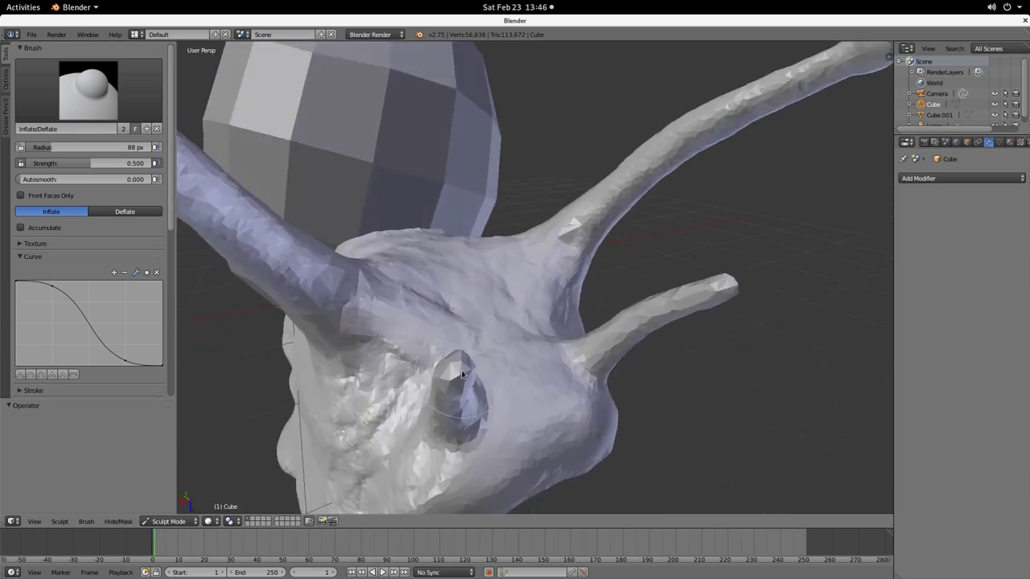
middle_click_drag(462, 374, 512, 371)
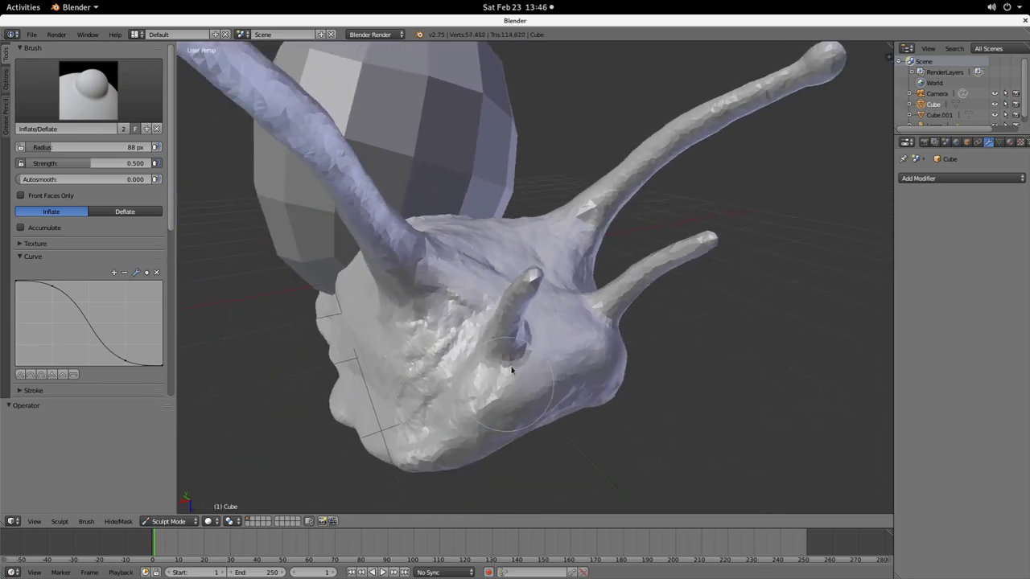
scroll(537, 287, "up", 4)
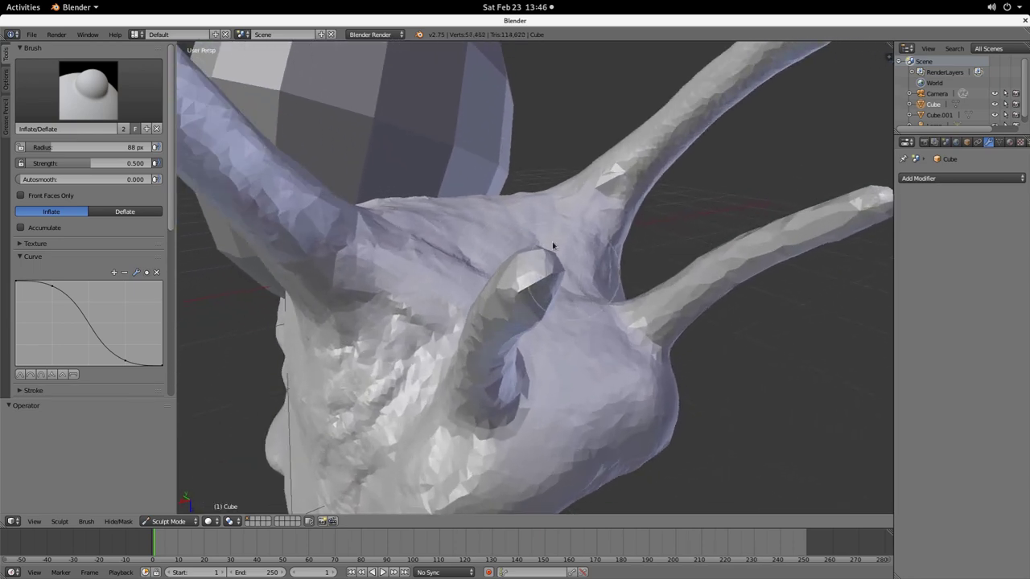
middle_click_drag(542, 269, 562, 263)
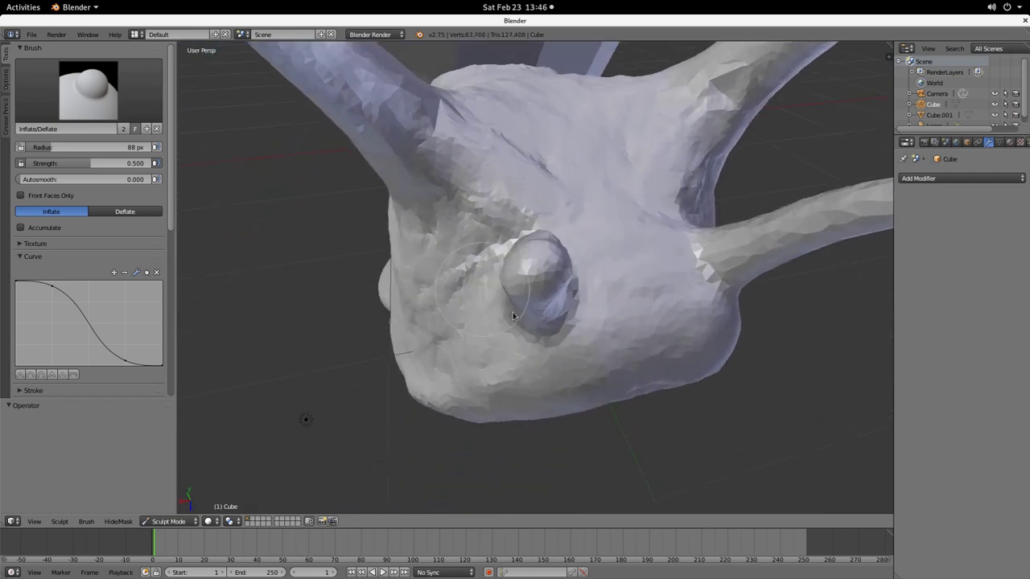
mouse_move(523, 302)
middle_mouse_down()
mouse_move(538, 265)
mouse_move(571, 292)
middle_mouse_up()
mouse_move(570, 293)
left_mouse_down()
mouse_move(517, 317)
mouse_move(516, 354)
left_mouse_up()
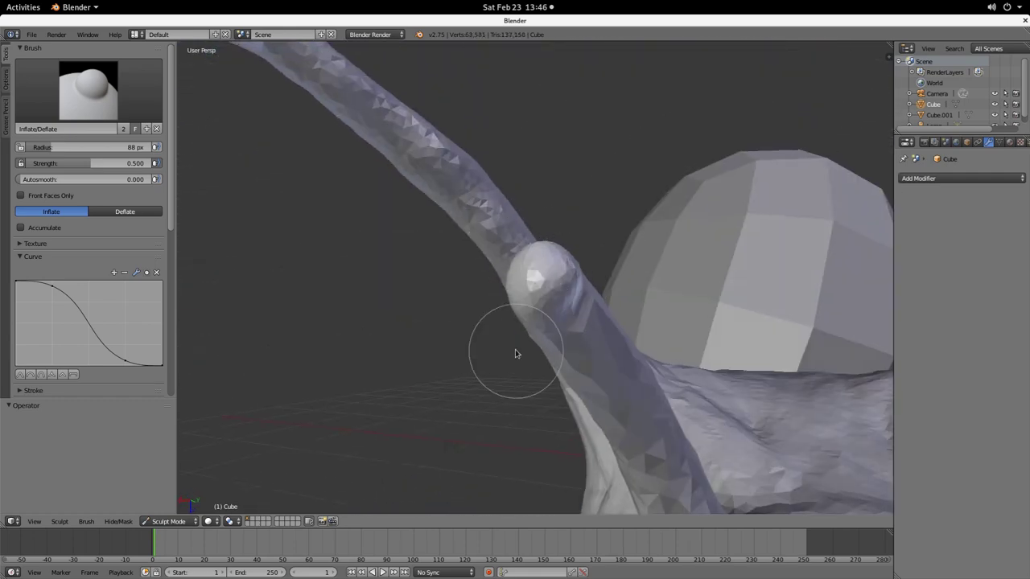
middle_click_drag(516, 353, 538, 270)
scroll(538, 270, "up", 3)
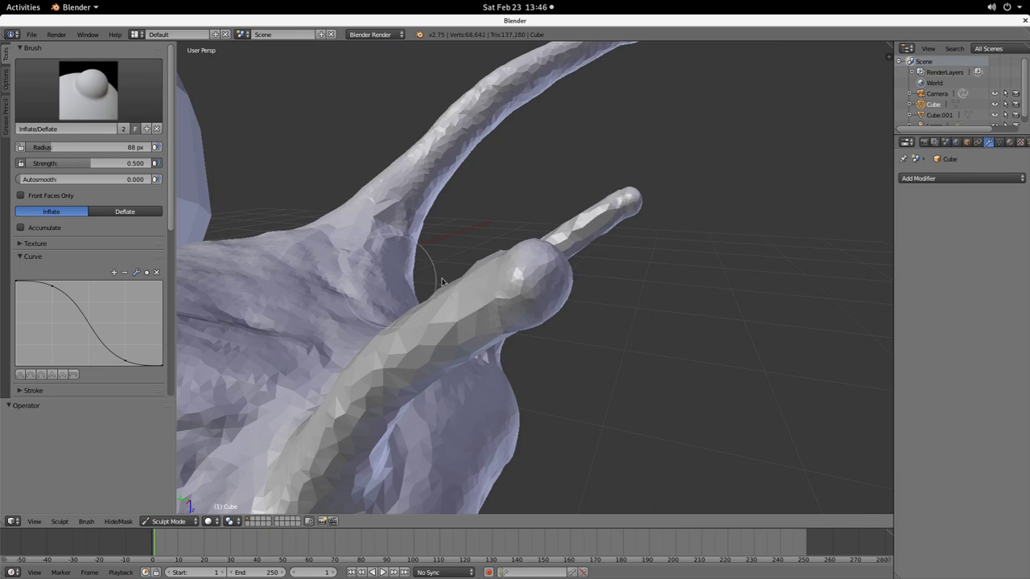
Step: Switch to the Clay Strips brush and sculpt lengthwise strokes down from the tip of the near lower feeler
left_click(87, 91)
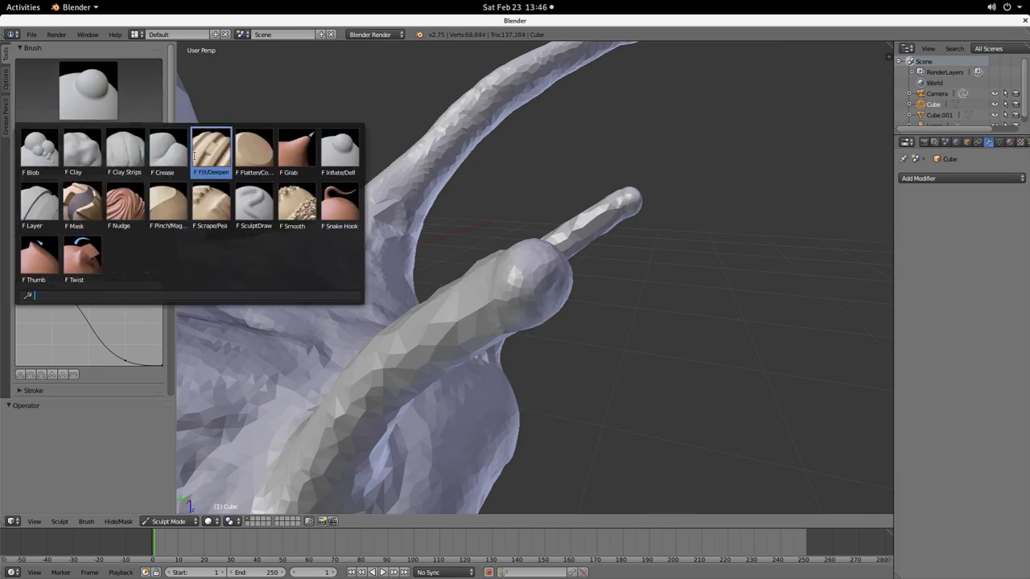
left_click(119, 161)
middle_click_drag(467, 311, 405, 358)
left_click_drag(468, 305, 507, 290)
middle_click_drag(434, 314, 485, 301)
left_click_drag(486, 301, 306, 502)
left_click_drag(419, 346, 257, 497)
left_click_drag(455, 294, 276, 455)
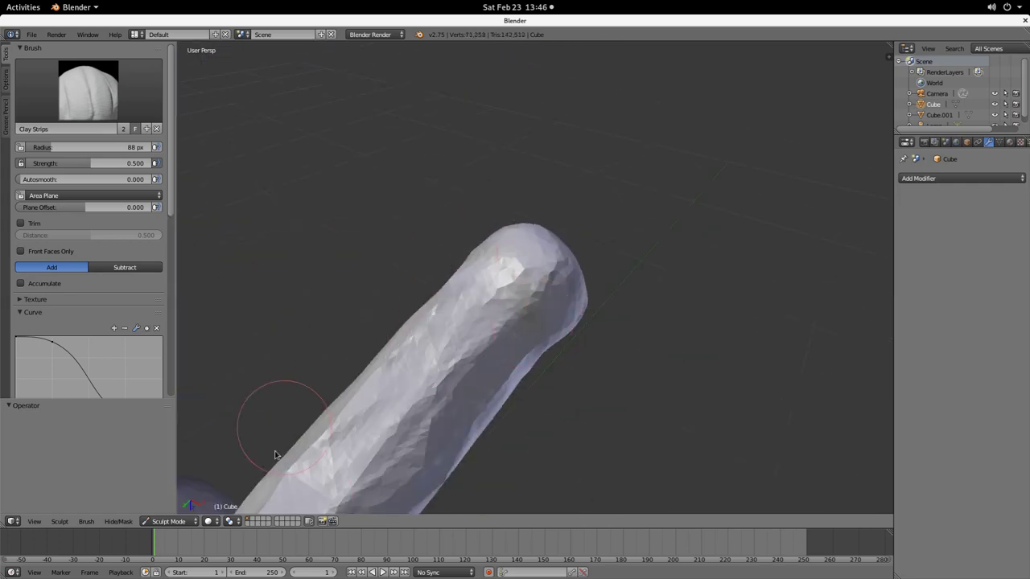
Step: Continue the Clay Strips texture along the lower feeler's shaft towards its base
left_click_drag(463, 354, 287, 560)
left_click_drag(409, 453, 338, 509)
left_click_drag(503, 312, 449, 411)
mouse_move(455, 459)
middle_mouse_down("shift")
mouse_move(455, 421)
mouse_move(527, 209)
middle_mouse_up("shift")
mouse_move(539, 96)
left_mouse_down()
mouse_move(323, 504)
mouse_move(311, 411)
mouse_move(336, 258)
mouse_move(368, 471)
left_mouse_up()
middle_click_drag(367, 471, 398, 367)
mouse_move(398, 368)
left_mouse_down()
mouse_move(547, 234)
mouse_move(606, 226)
mouse_move(354, 386)
left_mouse_up()
middle_click_drag(320, 425, 607, 142, "shift")
mouse_move(607, 143)
left_mouse_down()
mouse_move(251, 367)
mouse_move(472, 266)
left_mouse_up()
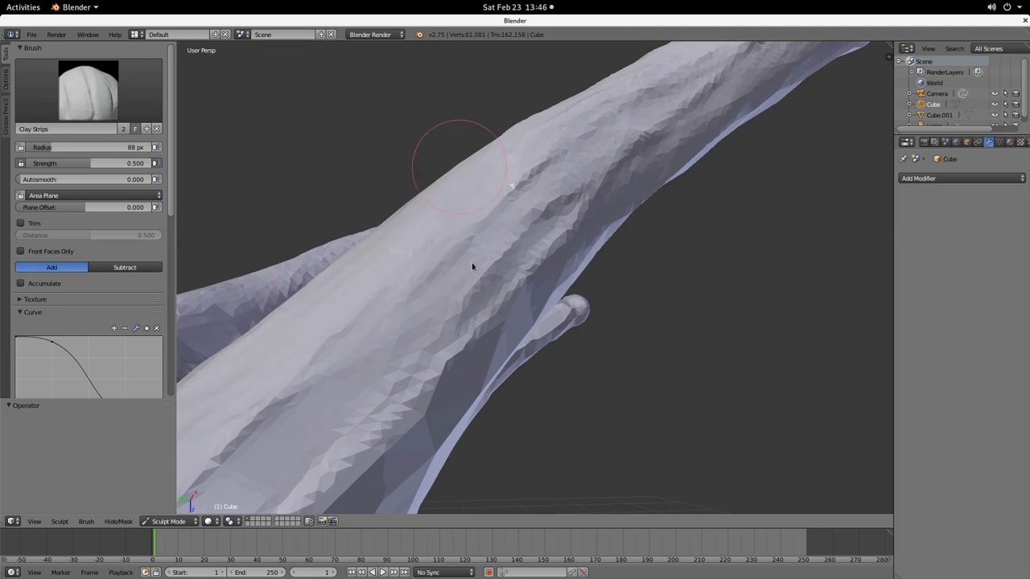
Step: Build up the front edge and base of the lower feeler with Clay Strips strokes
mouse_move(500, 280)
middle_mouse_down()
mouse_move(581, 294)
mouse_move(582, 196)
middle_mouse_up()
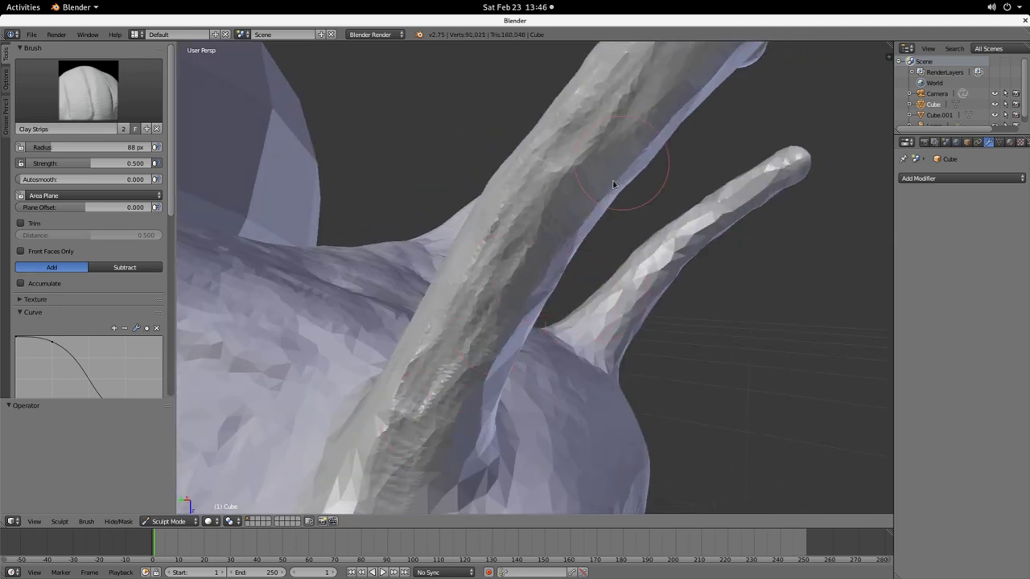
left_click_drag(605, 219, 717, 88)
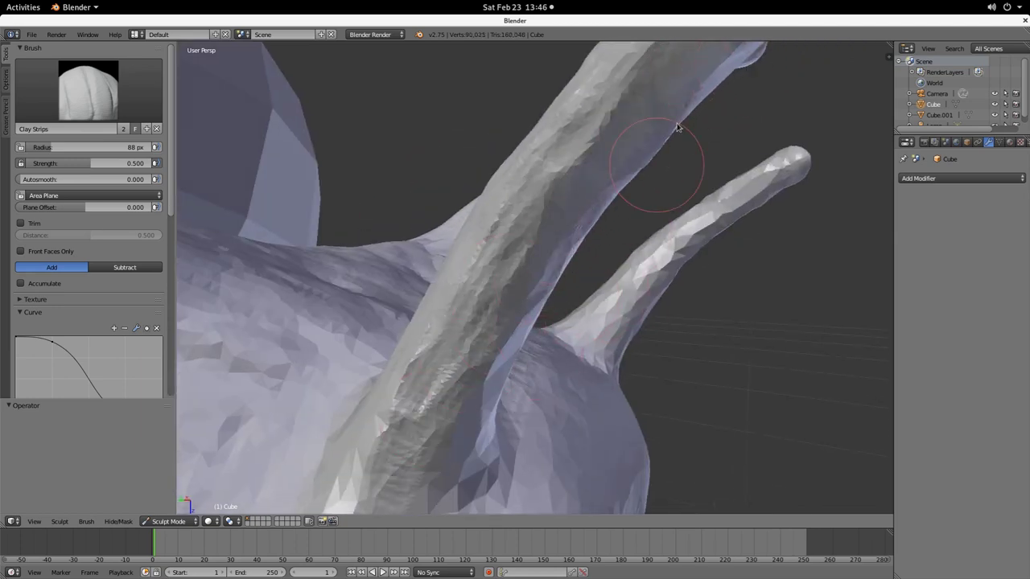
mouse_move(677, 127)
left_mouse_down()
mouse_move(486, 342)
mouse_move(504, 421)
left_mouse_up()
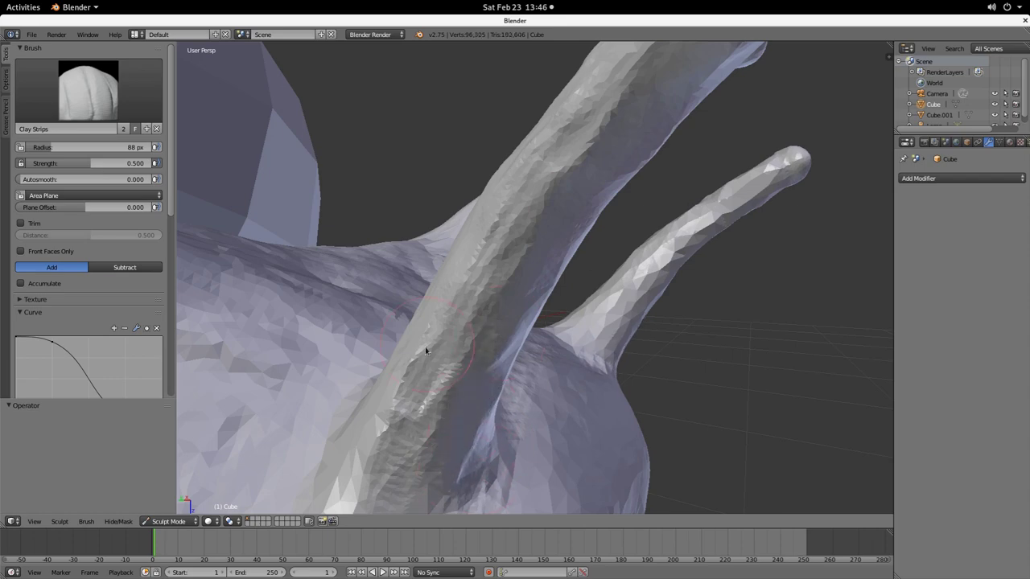
mouse_move(425, 350)
middle_mouse_down()
mouse_move(476, 393)
mouse_move(639, 231)
middle_mouse_up()
mouse_move(704, 161)
left_mouse_down()
mouse_move(580, 371)
mouse_move(635, 119)
left_mouse_up()
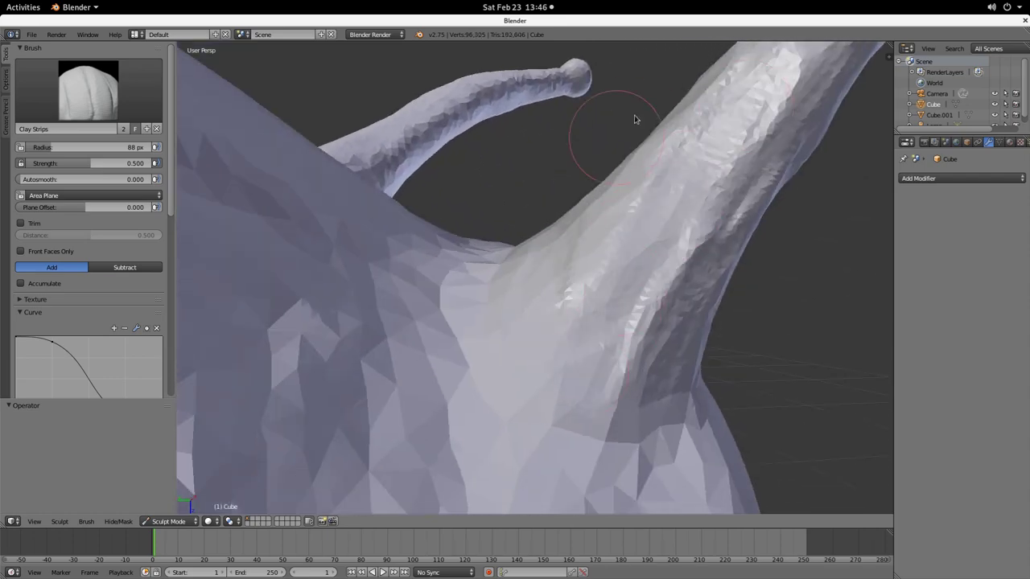
Step: Blend the feeler's base into the head and sculpt its lower shaft with Clay Strips
middle_click_drag(688, 219, 745, 308)
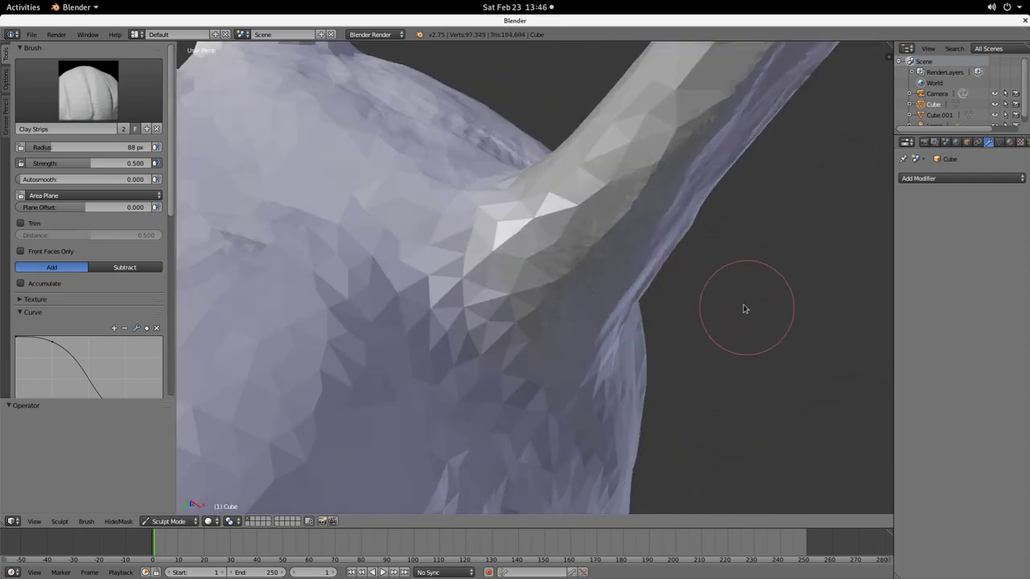
mouse_move(507, 226)
left_mouse_down()
mouse_move(619, 153)
mouse_move(412, 282)
mouse_move(691, 23)
mouse_move(684, 182)
mouse_move(618, 205)
left_mouse_up()
mouse_move(680, 175)
middle_mouse_down()
mouse_move(644, 293)
mouse_move(510, 410)
middle_mouse_up()
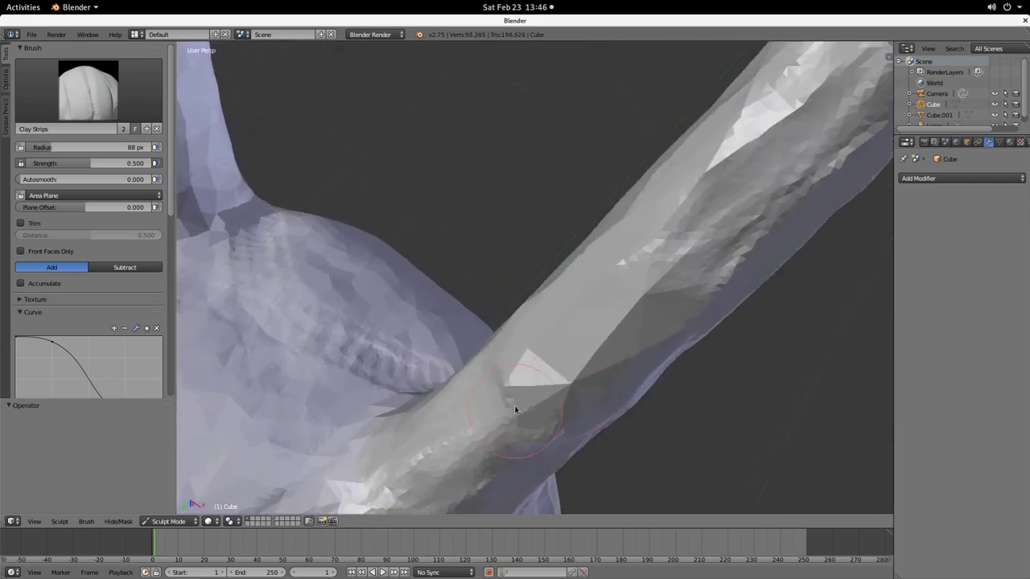
mouse_move(510, 410)
left_mouse_down()
mouse_move(496, 443)
mouse_move(655, 223)
left_mouse_up()
mouse_move(655, 223)
middle_mouse_down()
mouse_move(659, 241)
mouse_move(740, 230)
middle_mouse_up()
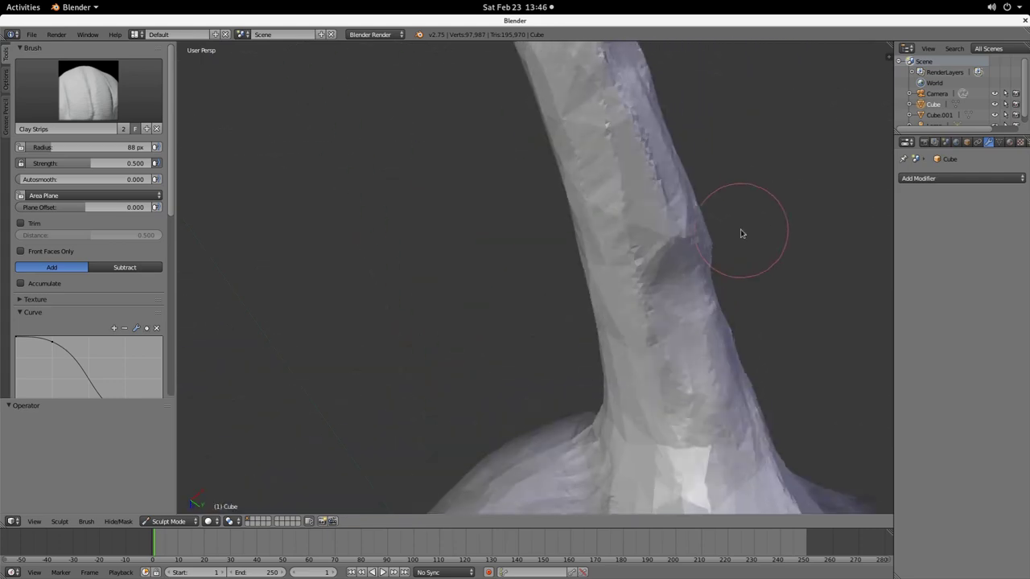
Step: Texture the remaining smooth sides of the lower feeler from tip to base with Clay Strips
middle_click_drag(609, 168, 616, 278)
mouse_move(686, 410)
left_mouse_down()
mouse_move(609, 196)
mouse_move(524, 65)
mouse_move(499, 98)
left_mouse_up()
left_click_drag(641, 156, 667, 223)
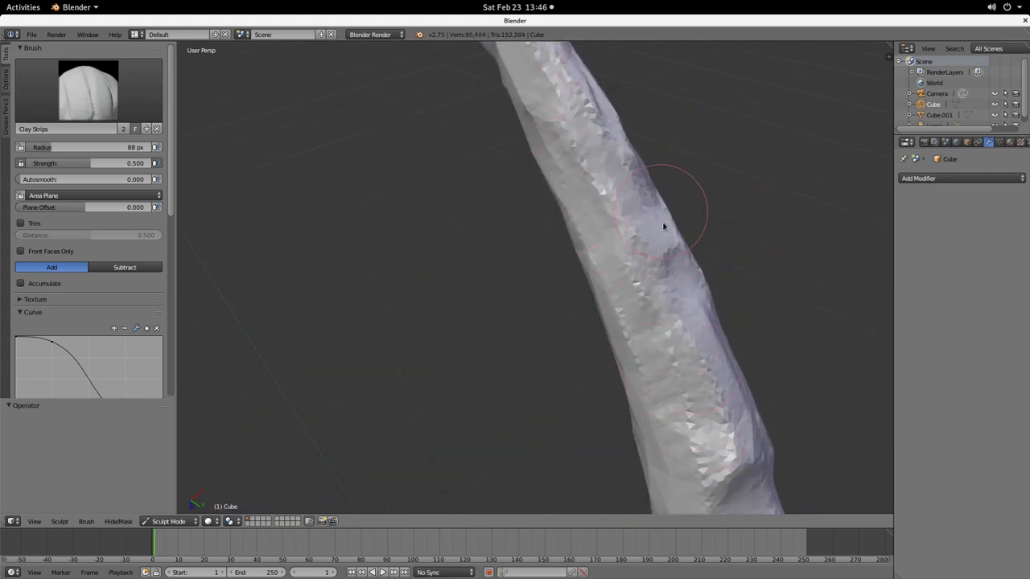
mouse_move(667, 223)
middle_mouse_down()
mouse_move(587, 288)
mouse_move(515, 218)
middle_mouse_up()
mouse_move(415, 145)
left_mouse_down()
mouse_move(603, 379)
mouse_move(616, 366)
mouse_move(719, 380)
left_mouse_up()
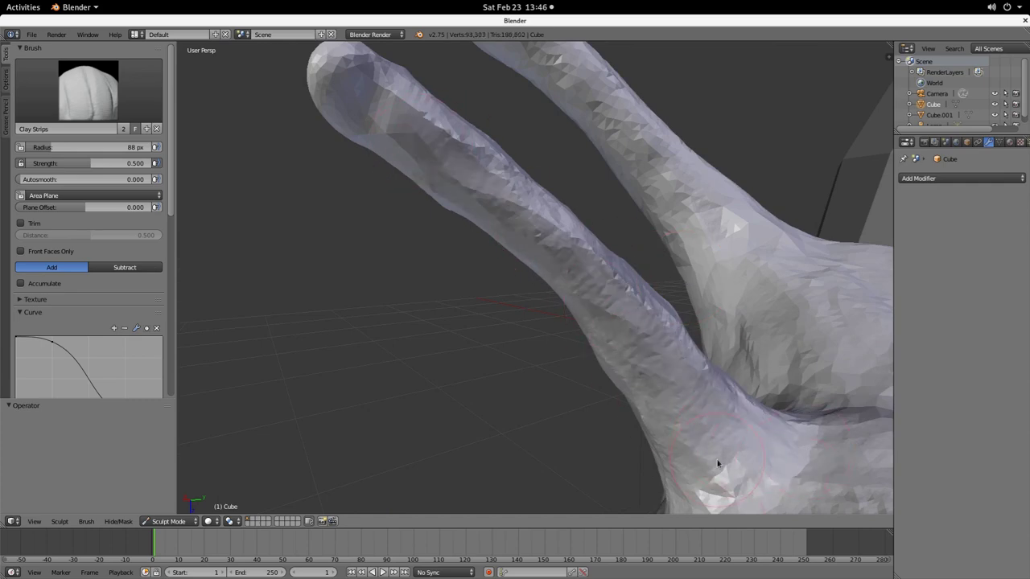
mouse_move(717, 459)
middle_mouse_down()
mouse_move(667, 285)
mouse_move(573, 352)
mouse_move(601, 420)
middle_mouse_up()
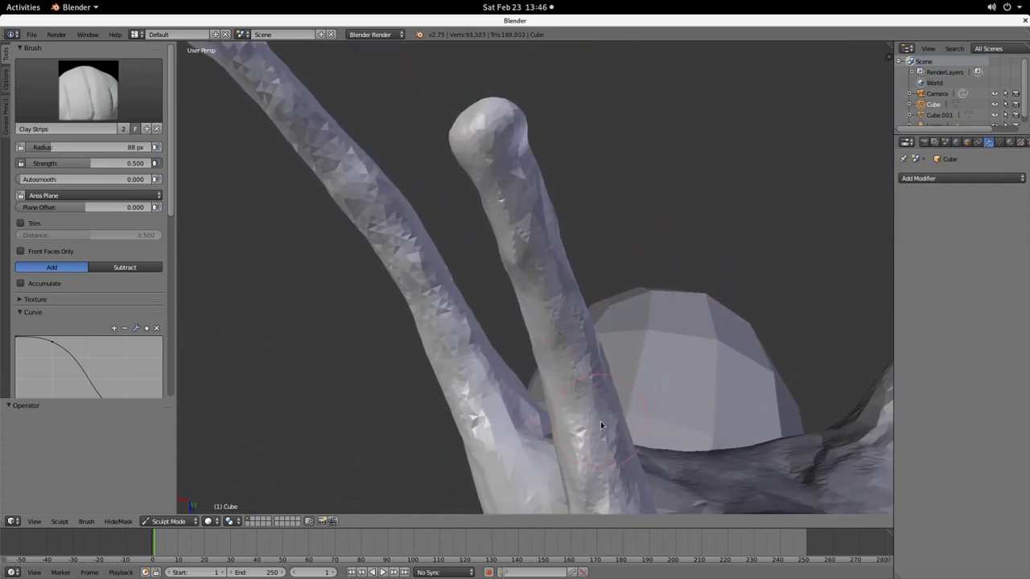
scroll(515, 248, "up", 1)
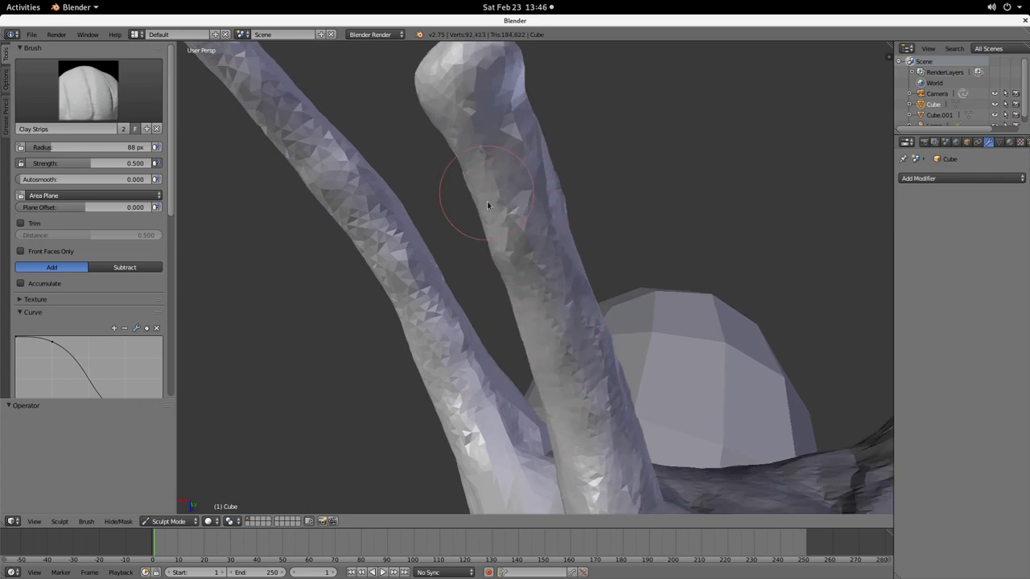
Step: Build up the lower shafts and bases of the stalks where they join the head with Clay Strips strokes
mouse_move(496, 150)
middle_mouse_down()
mouse_move(593, 246)
mouse_move(566, 230)
mouse_move(542, 306)
mouse_move(587, 331)
mouse_move(520, 374)
mouse_move(443, 325)
middle_mouse_up()
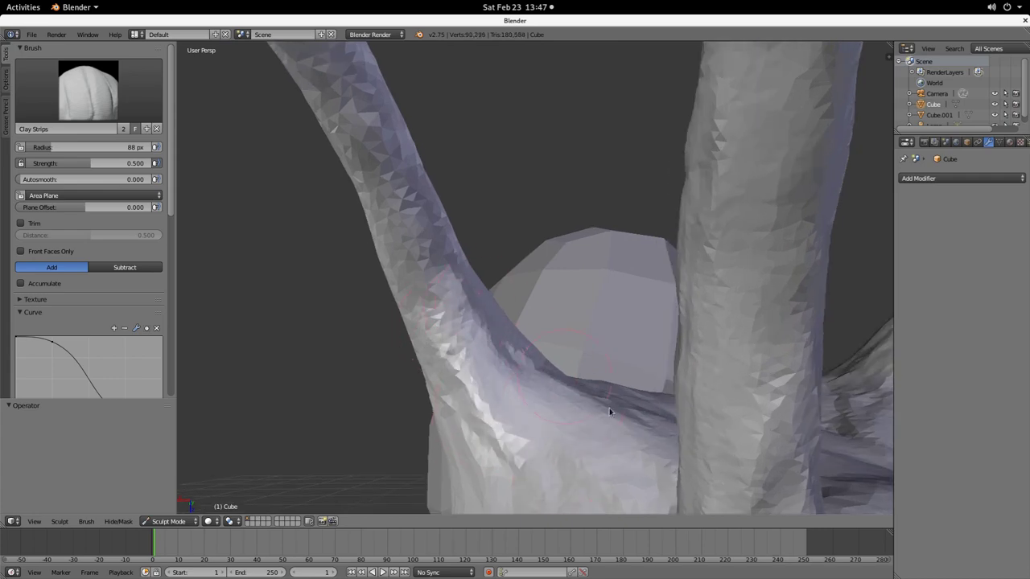
mouse_move(609, 408)
middle_mouse_down()
mouse_move(526, 436)
mouse_move(538, 515)
mouse_move(624, 334)
mouse_move(247, 427)
mouse_move(490, 437)
mouse_move(504, 456)
mouse_move(540, 299)
mouse_move(559, 348)
middle_mouse_up()
mouse_move(298, 295)
left_mouse_down()
mouse_move(345, 260)
mouse_move(488, 223)
mouse_move(531, 303)
left_mouse_up()
mouse_move(552, 275)
middle_mouse_down()
mouse_move(441, 296)
mouse_move(755, 404)
middle_mouse_up()
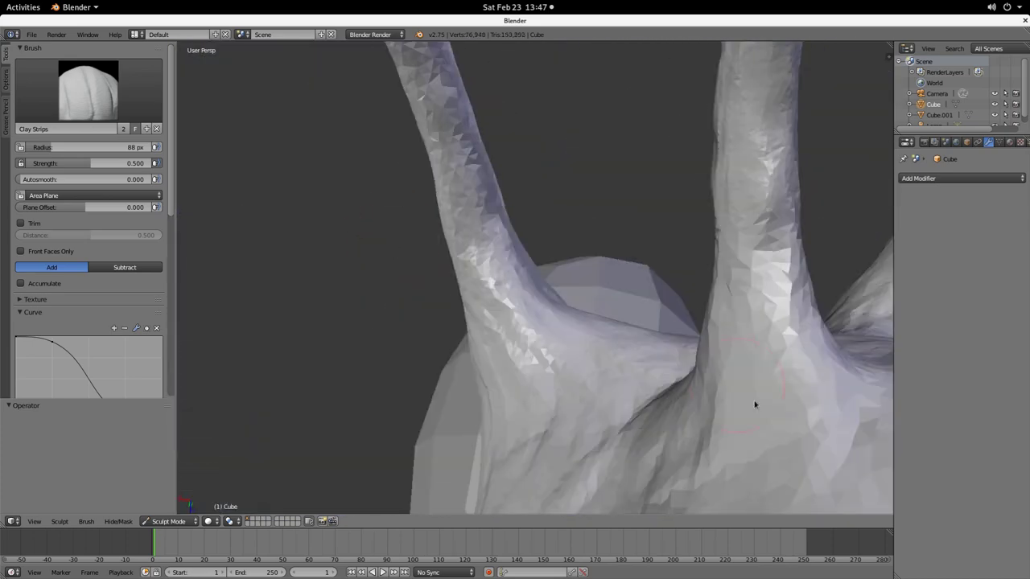
left_click_drag(731, 351, 775, 210)
Step: Texture the head surface around the base of the lower feeler with short Clay Strips strokes
mouse_move(773, 123)
middle_mouse_down()
mouse_move(644, 182)
mouse_move(719, 421)
mouse_move(671, 382)
mouse_move(628, 370)
mouse_move(617, 292)
mouse_move(574, 250)
middle_mouse_up()
mouse_move(574, 250)
left_mouse_down()
mouse_move(597, 239)
mouse_move(632, 249)
mouse_move(598, 305)
mouse_move(566, 237)
left_mouse_up()
middle_click_drag(559, 248, 628, 243)
mouse_move(627, 243)
left_mouse_down()
mouse_move(577, 268)
mouse_move(586, 298)
left_mouse_up()
mouse_move(558, 292)
middle_mouse_down()
mouse_move(609, 287)
mouse_move(543, 259)
mouse_move(568, 259)
mouse_move(588, 233)
middle_mouse_up()
middle_click_drag(623, 195, 584, 333)
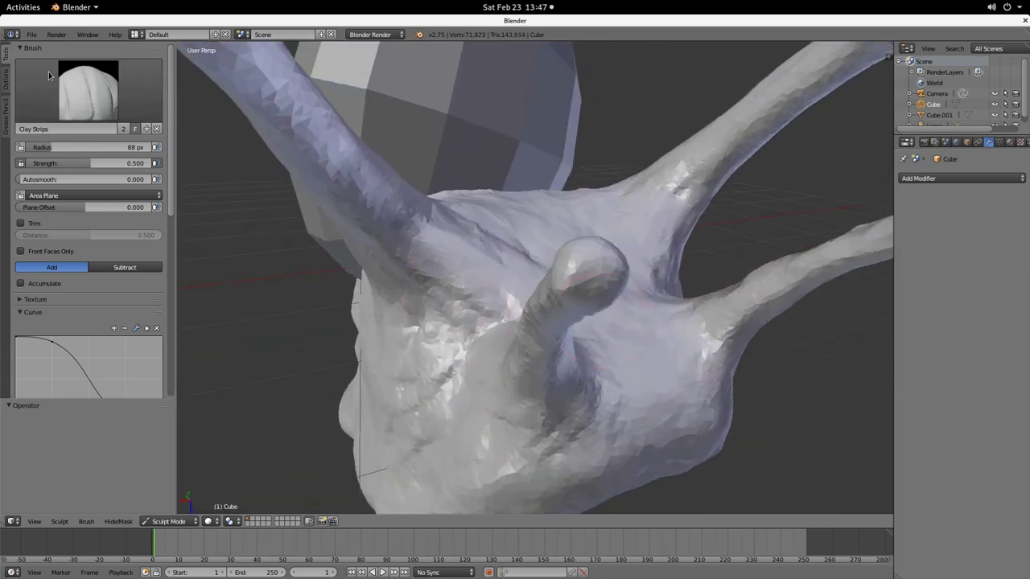
Step: Swell the rounded tip of the lower feeler with the Inflate/Deflate brush
left_click(133, 115)
left_click(344, 149)
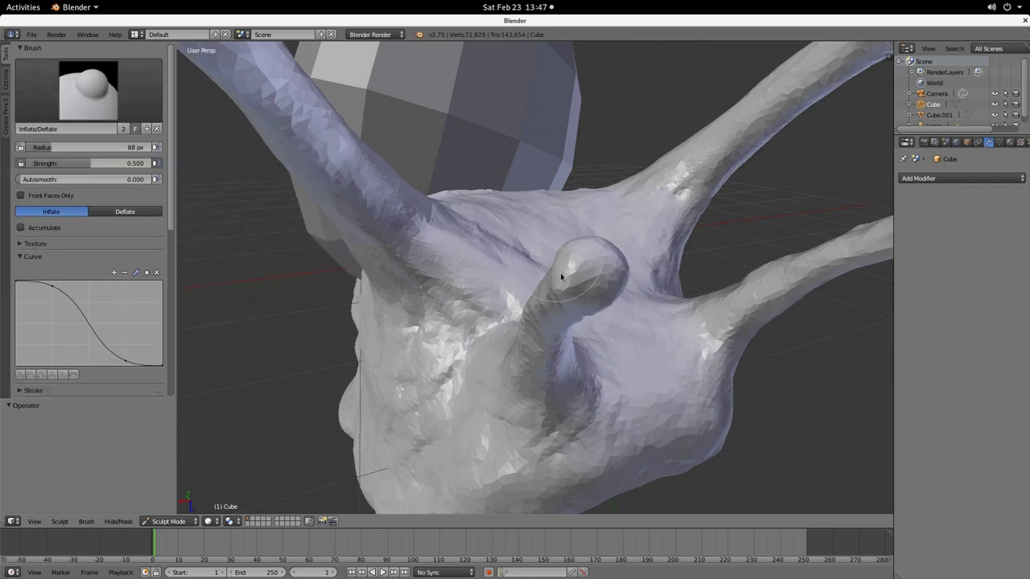
middle_click_drag(632, 330, 576, 234)
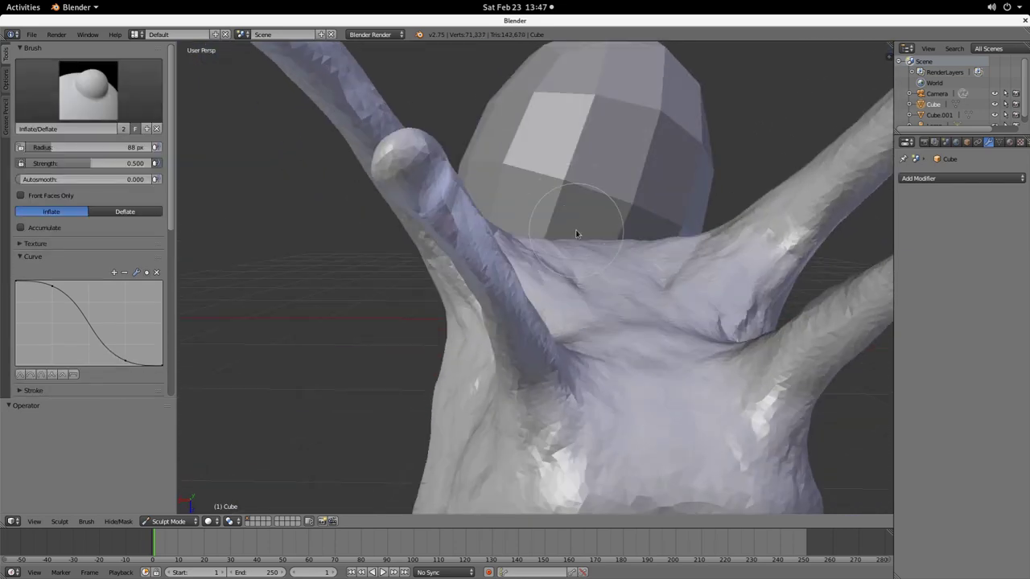
mouse_move(514, 211)
middle_mouse_down()
mouse_move(433, 203)
mouse_move(435, 266)
mouse_move(455, 291)
middle_mouse_up()
Step: Carve a groove around the neck below the lower feeler's bulb tip with the Crease brush
left_click(121, 104)
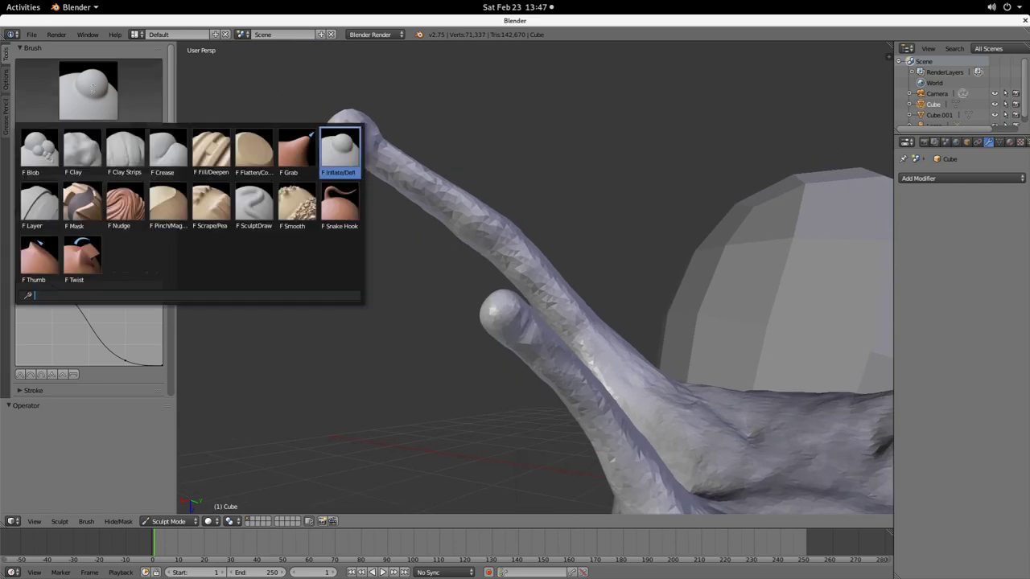
left_click(176, 156)
scroll(491, 380, "up", 2)
left_click_drag(481, 435, 531, 331)
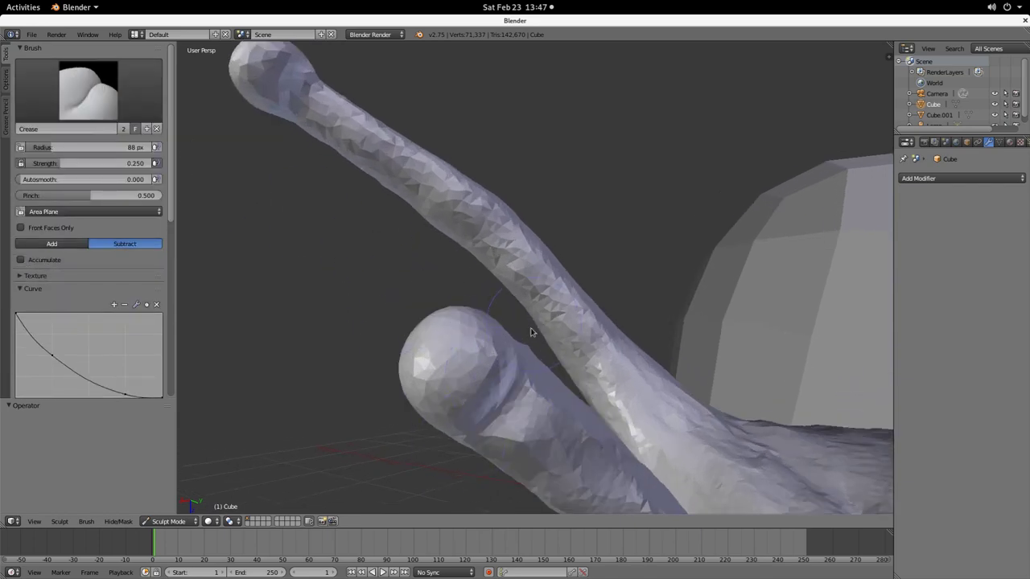
middle_click_drag(512, 399, 409, 434)
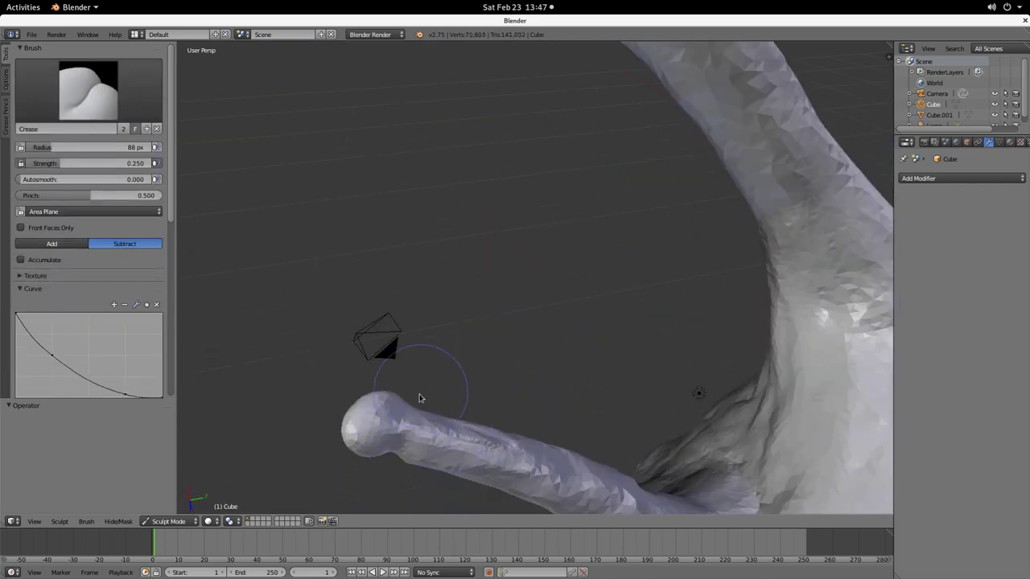
middle_click_drag(419, 398, 644, 373)
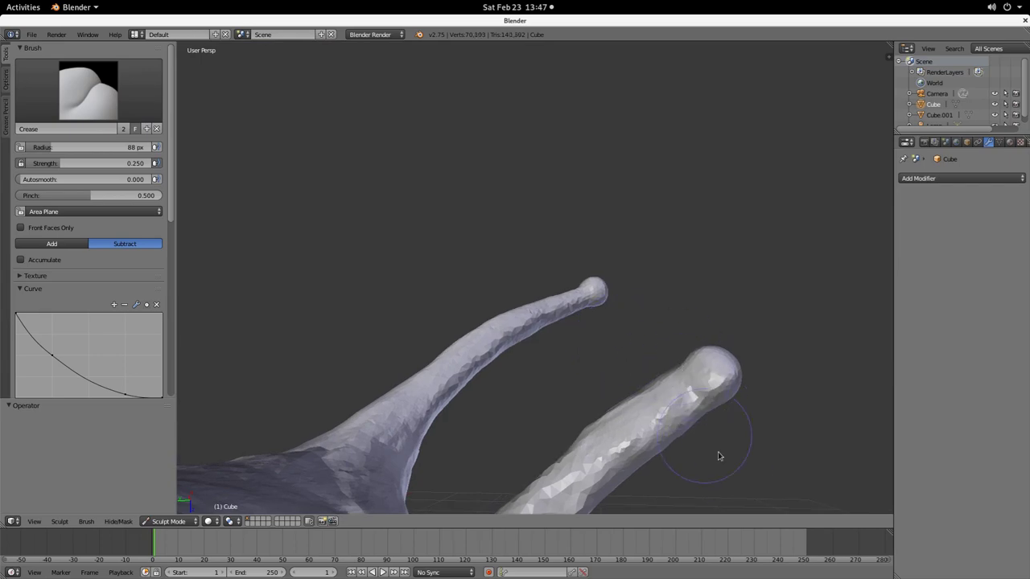
Step: Examine the eye-stalk tips and lower feelers in the reference photo IMG_7054.JPG
key("alt+Tab")
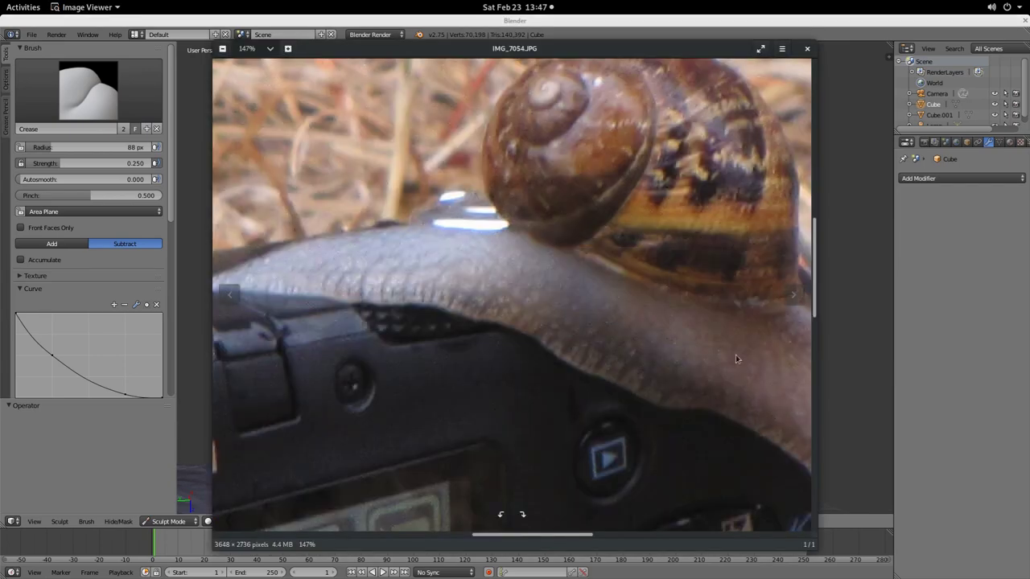
left_click_drag(737, 359, 304, 170)
scroll(661, 412, "up", 7)
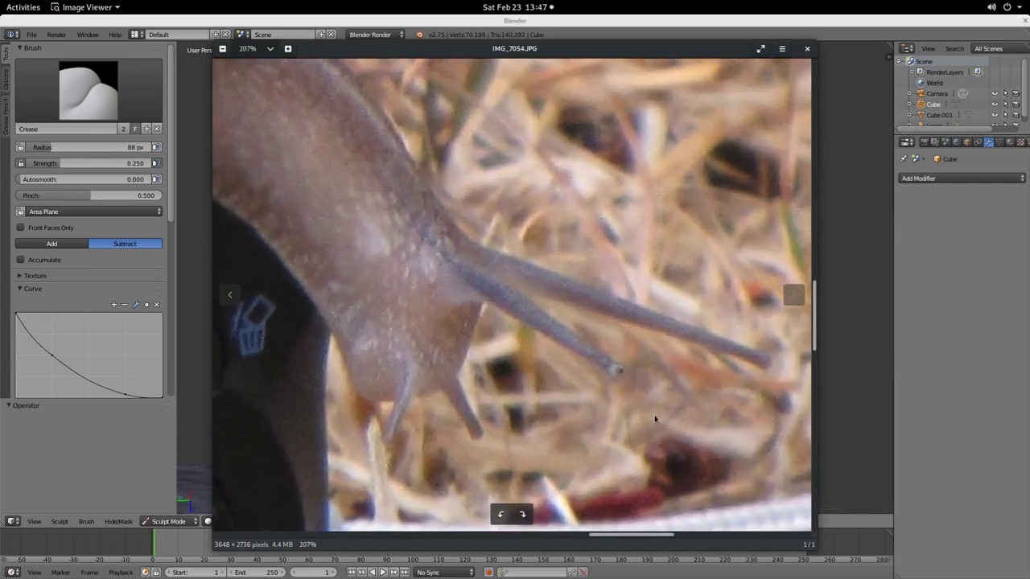
scroll(615, 367, "up", 10)
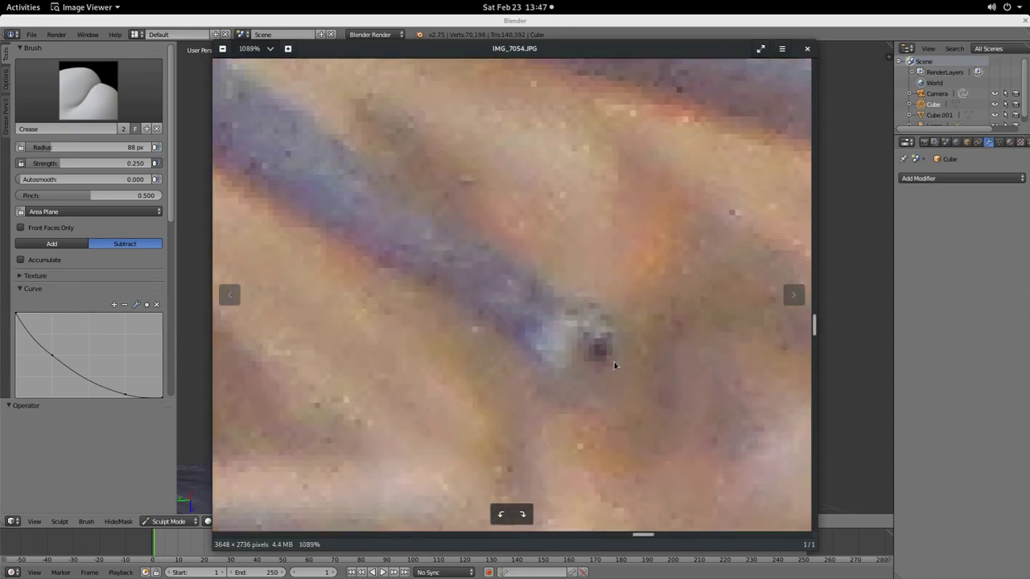
scroll(614, 364, "up", 4)
scroll(611, 365, "down", 7)
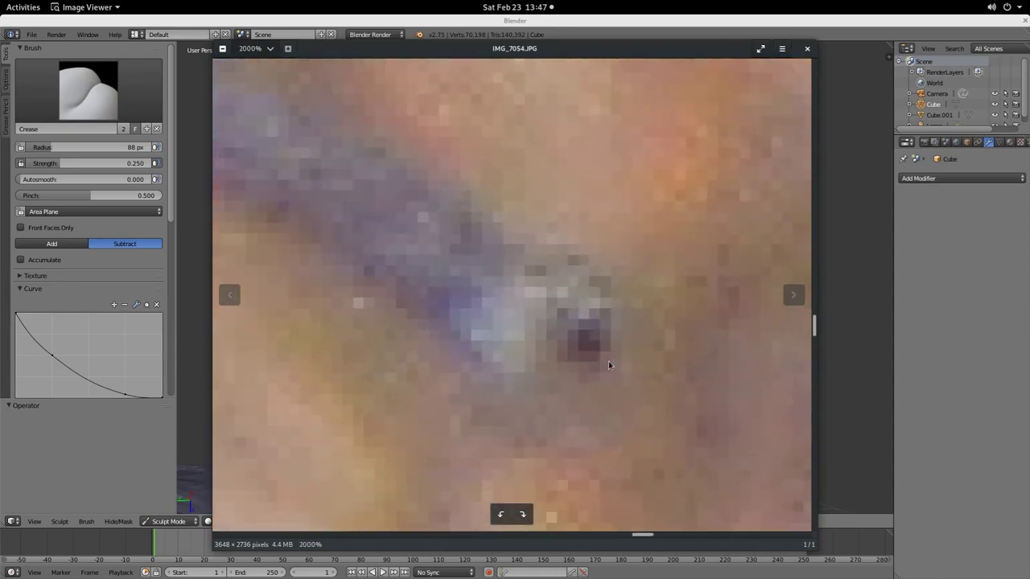
scroll(368, 349, "down", 7)
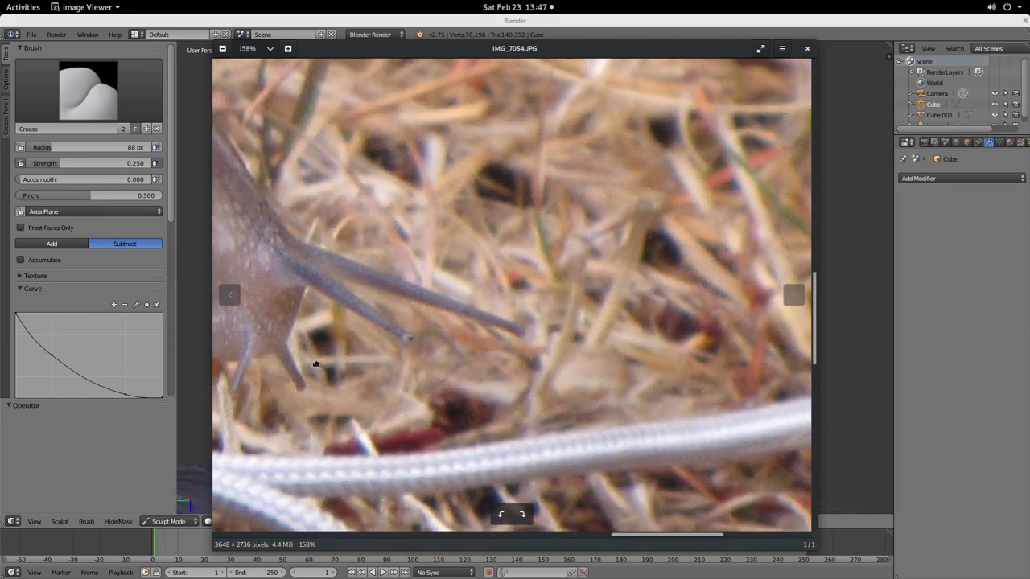
left_click_drag(315, 364, 524, 352)
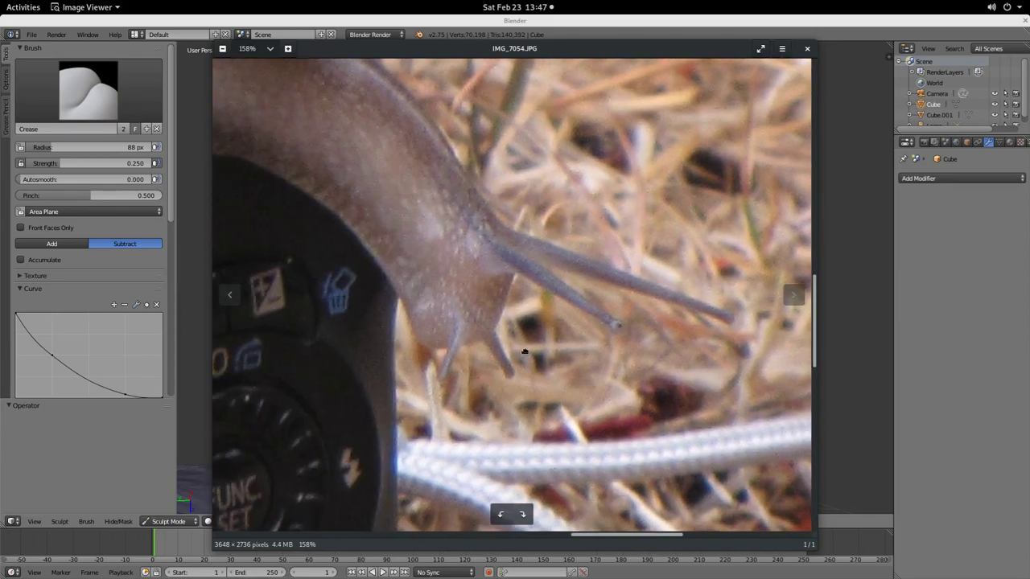
scroll(419, 413, "up", 1)
scroll(427, 407, "down", 1)
key("alt+Tab")
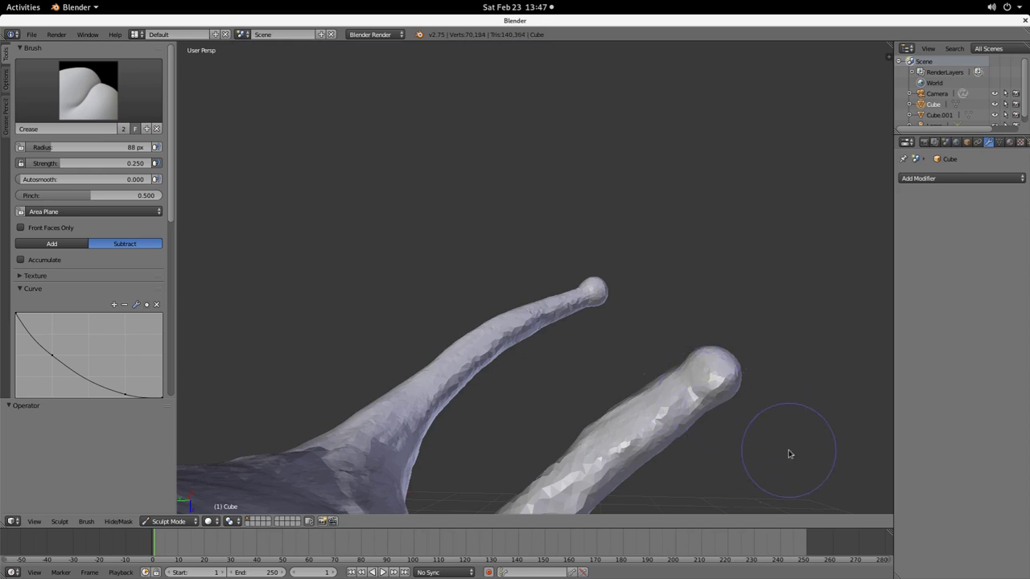
Step: Carve curved mouth grooves across the lower front of the head with the Crease brush
mouse_move(716, 443)
middle_mouse_down()
mouse_move(660, 329)
mouse_move(616, 451)
mouse_move(646, 345)
mouse_move(598, 371)
mouse_move(499, 373)
mouse_move(508, 346)
mouse_move(352, 395)
mouse_move(515, 372)
middle_mouse_up()
mouse_move(454, 291)
middle_mouse_down()
mouse_move(481, 297)
mouse_move(568, 368)
mouse_move(593, 368)
mouse_move(556, 315)
mouse_move(629, 277)
mouse_move(555, 306)
mouse_move(520, 370)
mouse_move(449, 295)
mouse_move(524, 278)
mouse_move(290, 111)
middle_mouse_up()
mouse_move(718, 127)
left_mouse_down()
mouse_move(572, 207)
mouse_move(593, 158)
mouse_move(590, 202)
left_mouse_up()
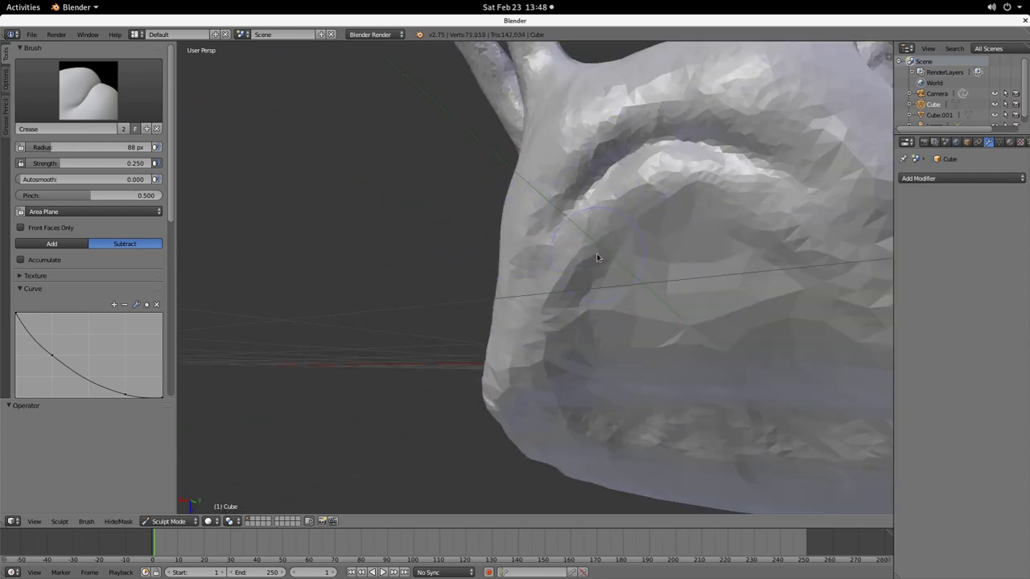
left_click_drag(607, 264, 630, 234)
left_click_drag(742, 216, 857, 266)
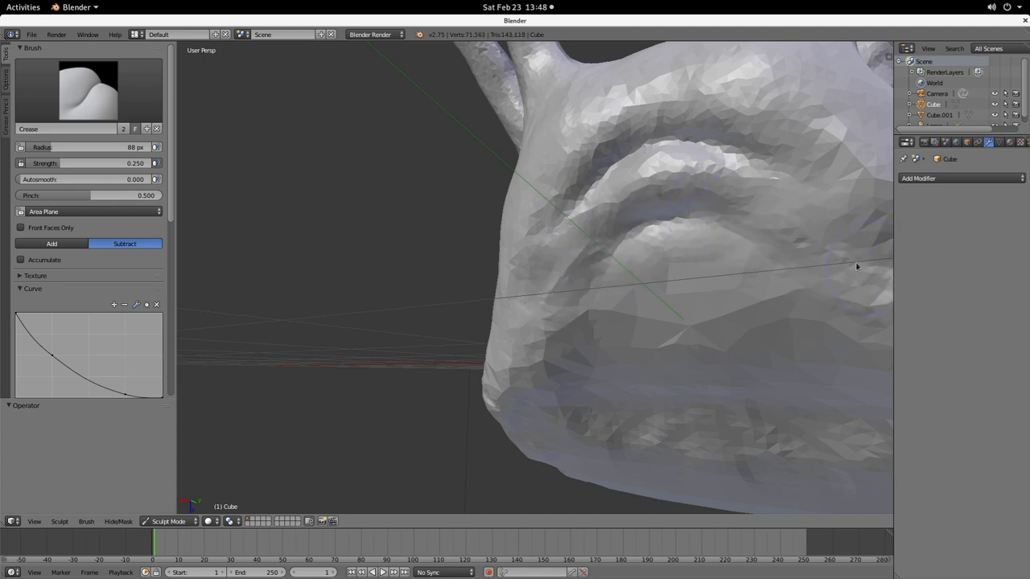
left_click_drag(693, 226, 585, 260)
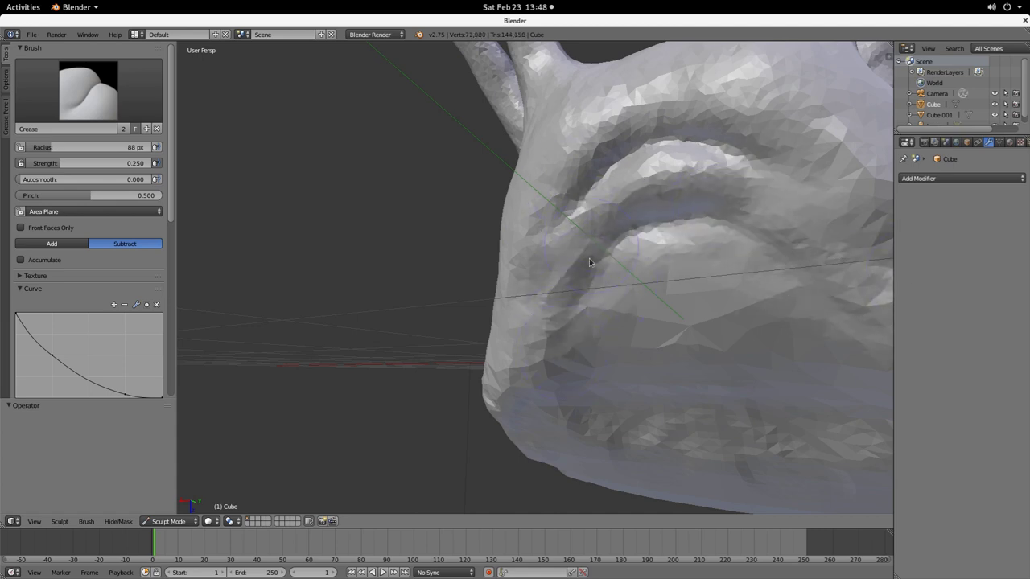
Step: Build up the ridge and lip around the mouth grooves with Clay Strips strokes
left_click(122, 147)
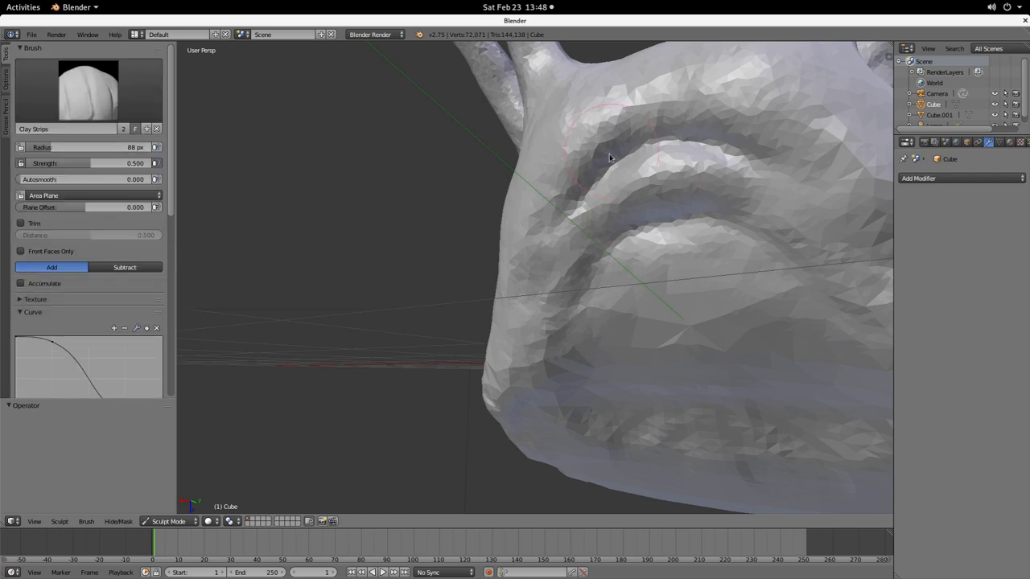
left_click_drag(804, 153, 766, 159)
mouse_move(632, 335)
left_mouse_down()
mouse_move(685, 260)
mouse_move(603, 297)
mouse_move(684, 278)
left_mouse_up()
scroll(632, 265, "down", 8)
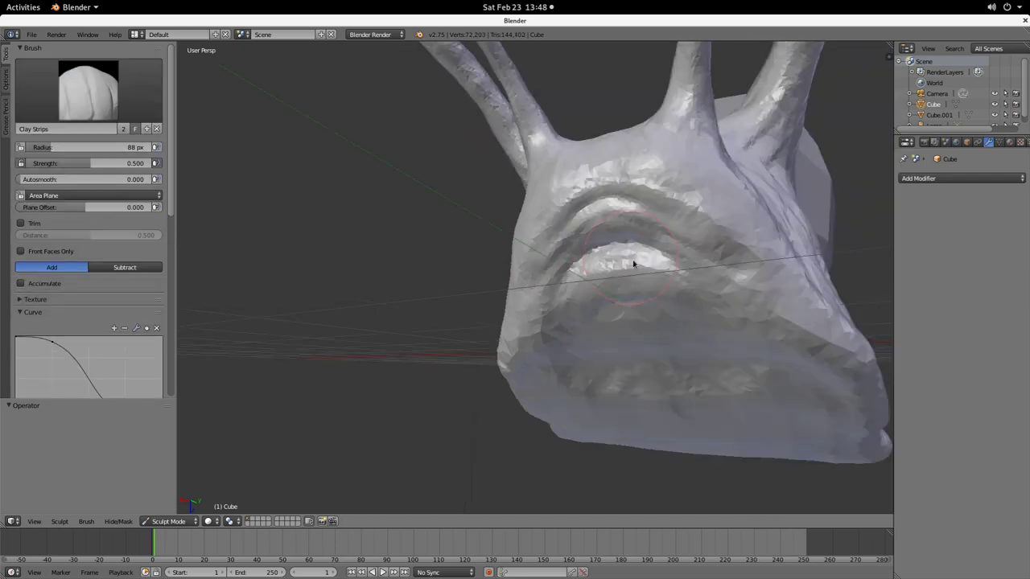
Step: Leave sculpting of the snail's body, select the shell sphere and put it into Sculpt Mode
middle_click_drag(703, 307, 577, 268)
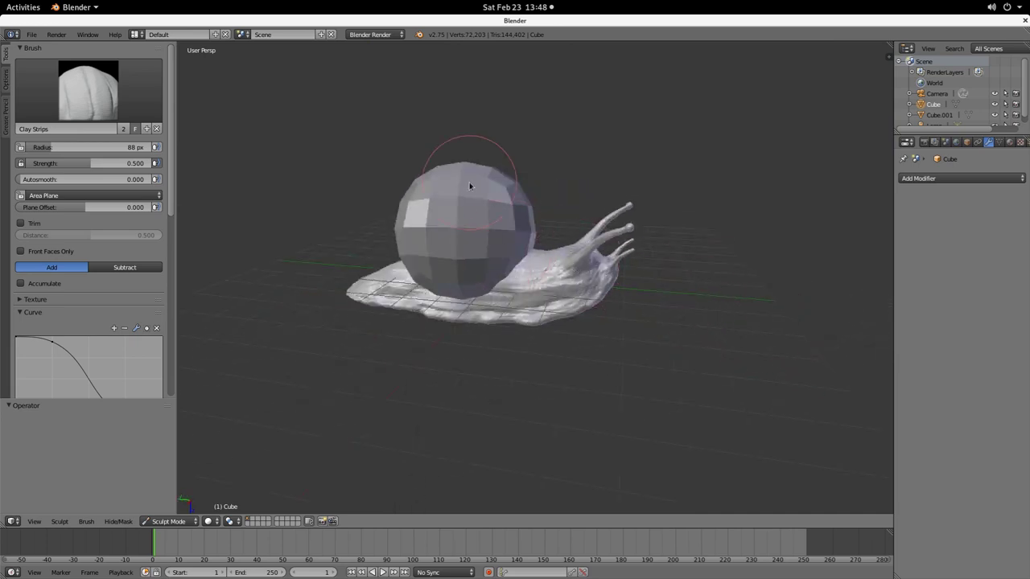
middle_click_drag(483, 239, 602, 314, "shift")
scroll(609, 319, "up", 2)
mouse_move(676, 374)
middle_mouse_down()
mouse_move(672, 337)
mouse_move(675, 356)
middle_mouse_up()
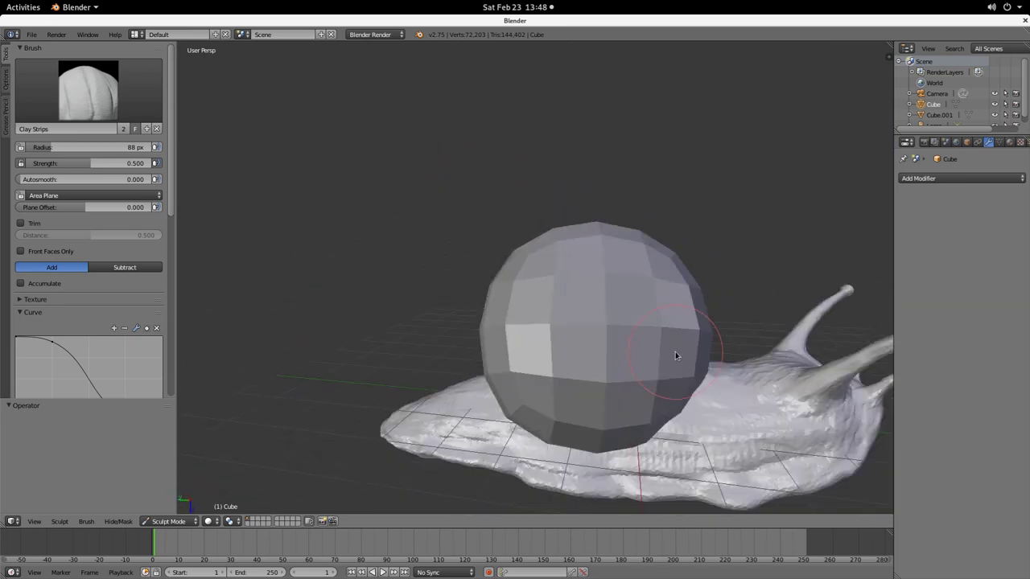
left_click(168, 521)
left_click(174, 509)
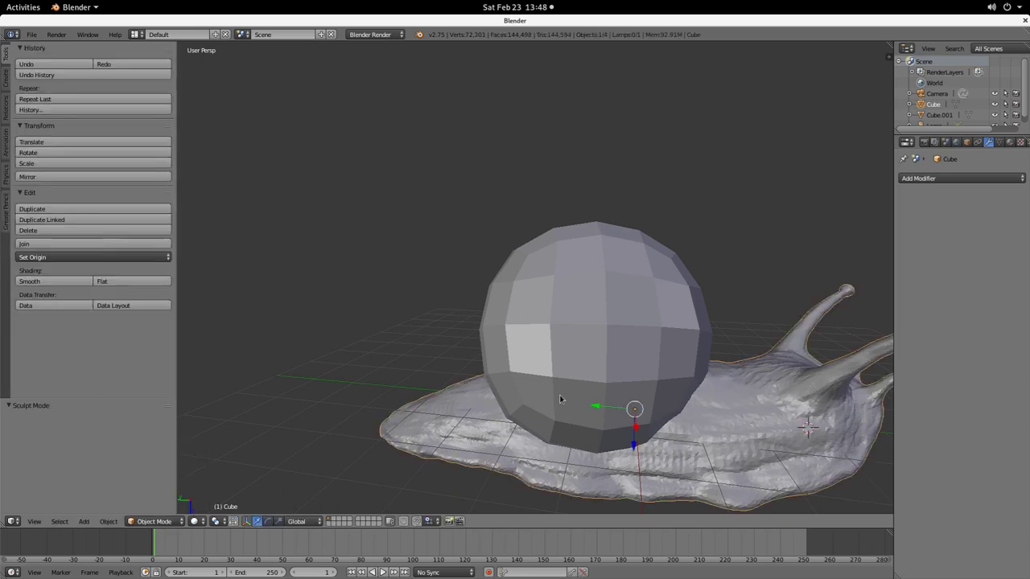
right_click(576, 358)
left_click(170, 521)
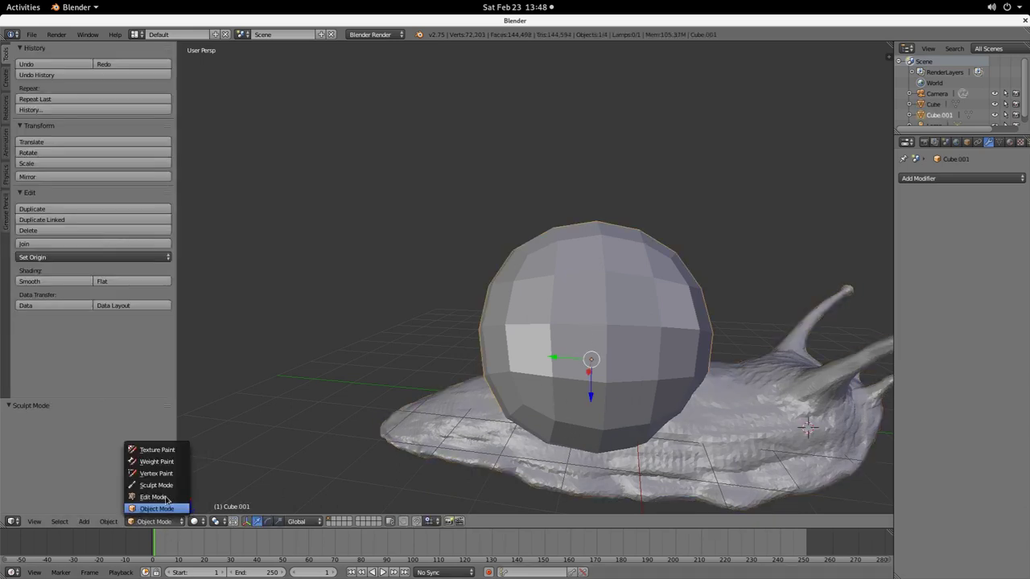
left_click(163, 487)
key("ctrl+z")
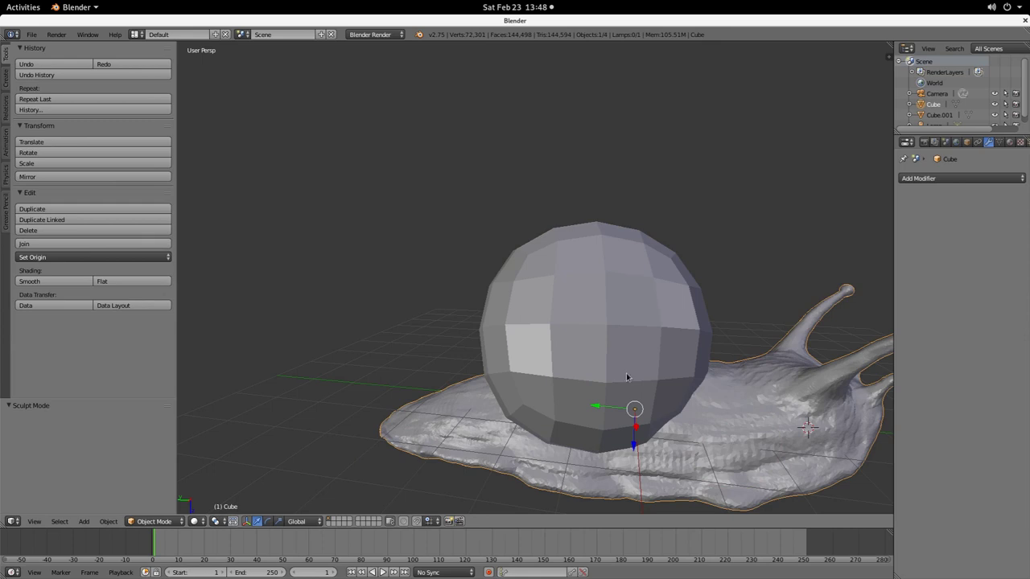
key("ctrl+shift+z")
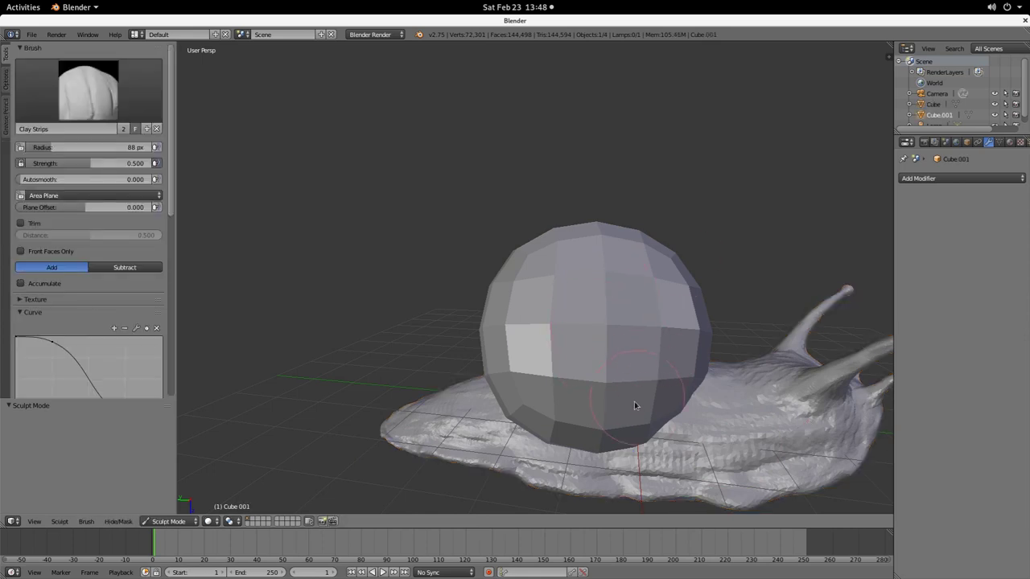
Step: Enable Dyntopo on the shell and lay Clay Strips strokes along its lower side facing the head
left_click(96, 88)
scroll(697, 340, "up", 3)
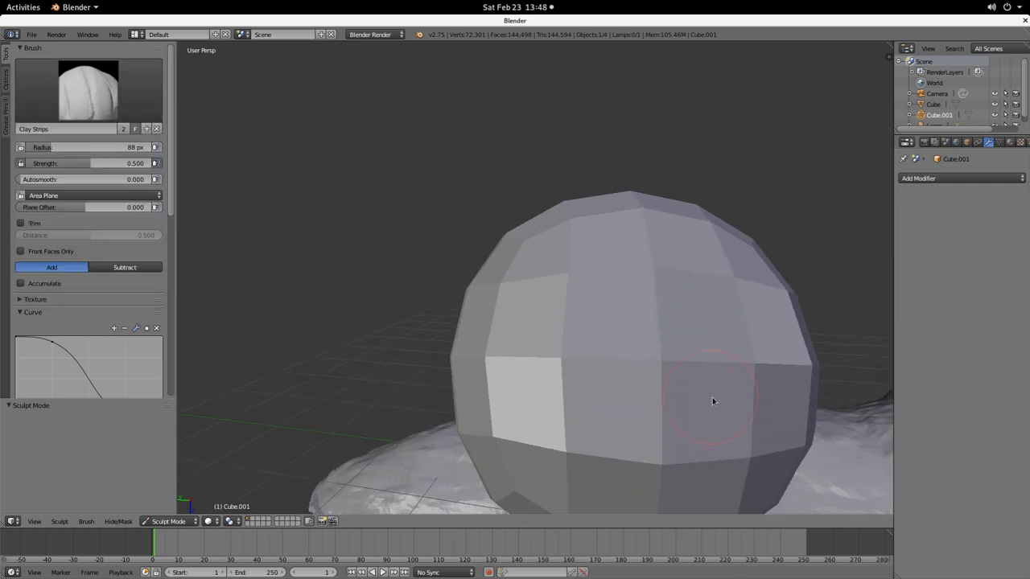
middle_click_drag(713, 398, 515, 239, "shift")
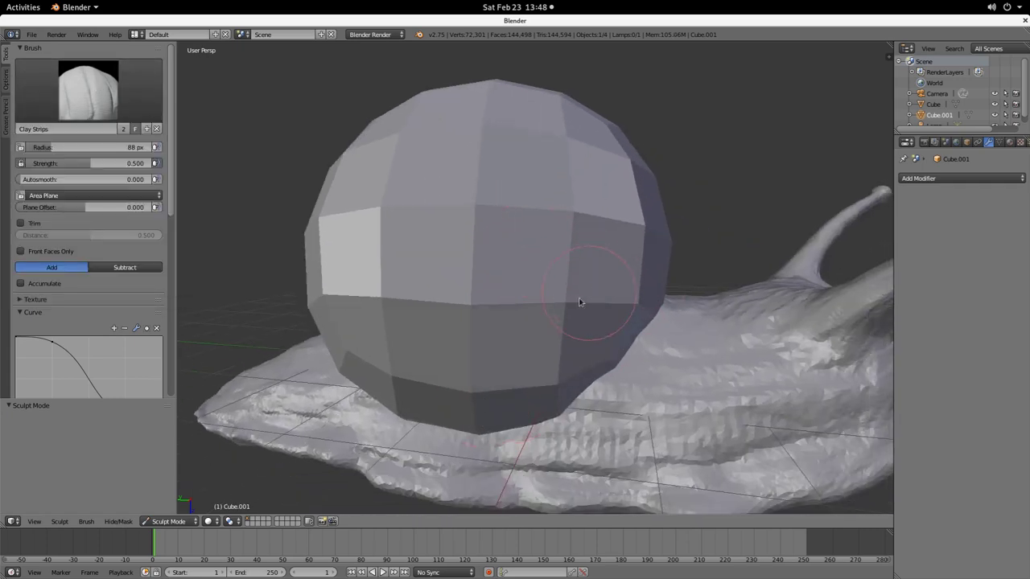
scroll(160, 278, "down", 8)
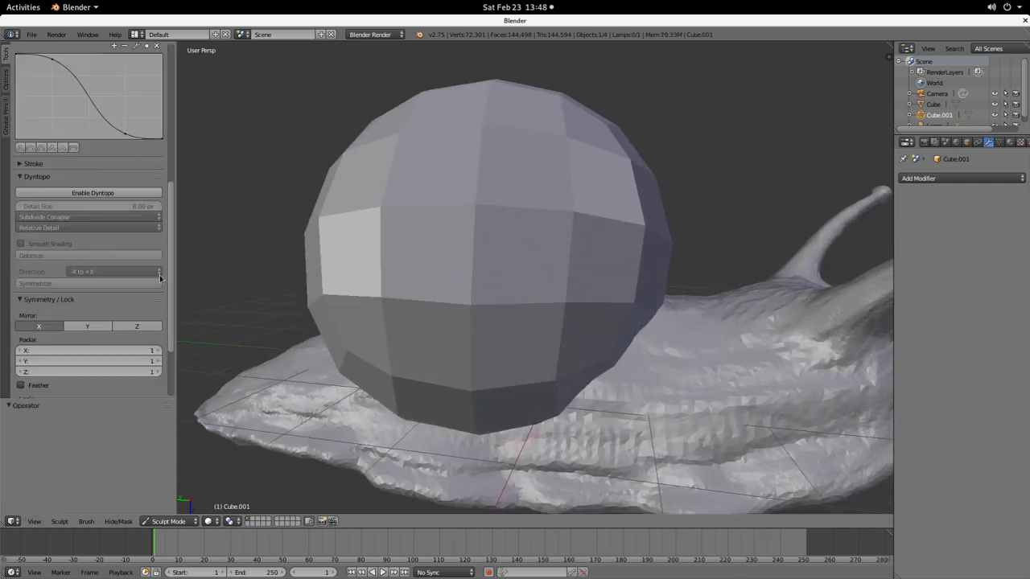
left_click(86, 194)
mouse_move(434, 359)
left_mouse_down()
mouse_move(626, 246)
mouse_move(603, 340)
mouse_move(489, 420)
mouse_move(494, 403)
mouse_move(625, 348)
mouse_move(636, 312)
left_mouse_up()
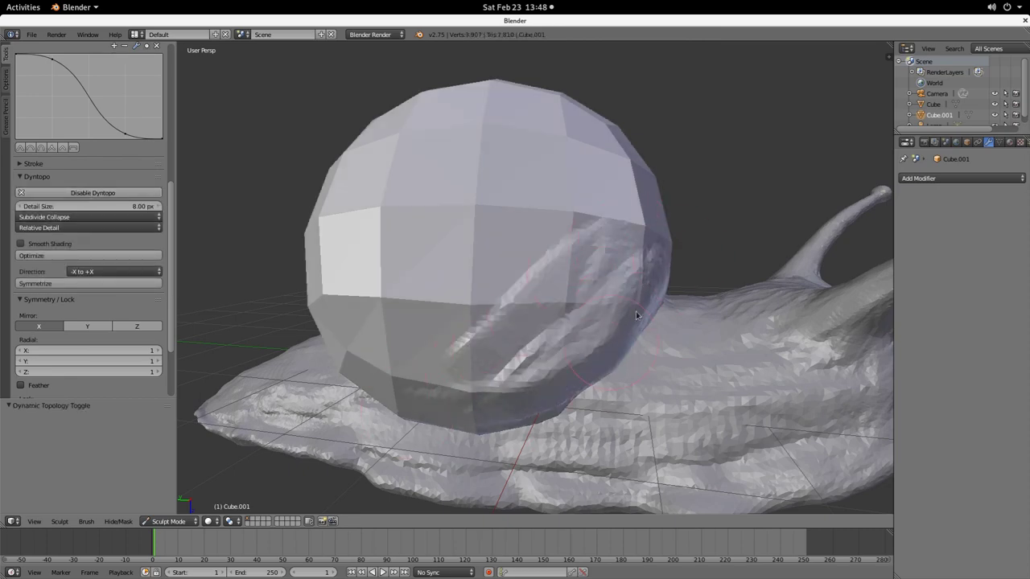
Step: Extend the raised Clay Strips band around the lower front of the shell, facing the eye stalks
mouse_move(673, 287)
middle_mouse_down()
mouse_move(690, 291)
mouse_move(628, 298)
middle_mouse_up()
mouse_move(661, 303)
left_mouse_down()
mouse_move(807, 310)
mouse_move(655, 324)
mouse_move(826, 314)
left_mouse_up()
scroll(771, 332, "down", 4)
middle_click_drag(780, 332, 8, 92)
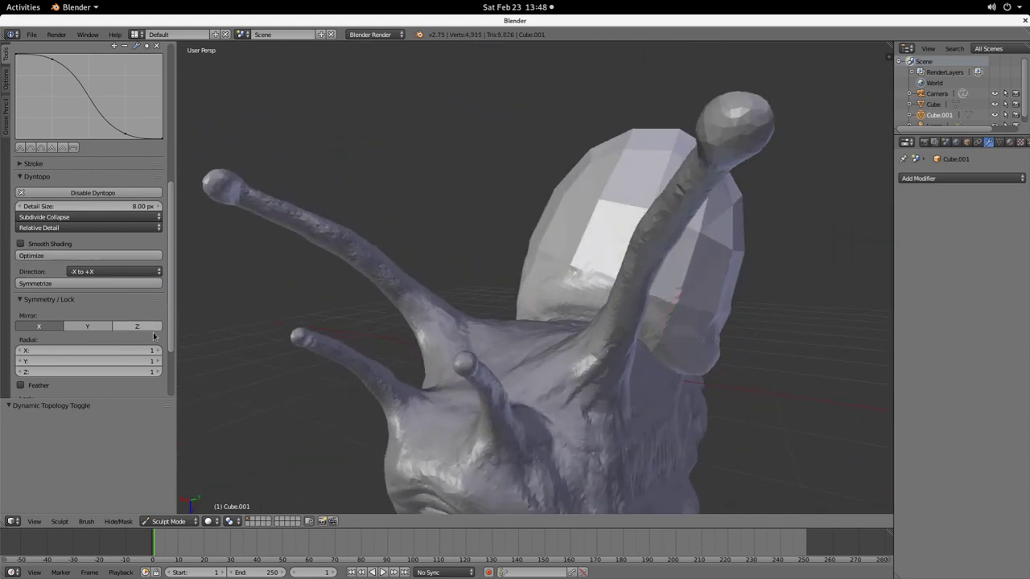
middle_click_drag(630, 302, 617, 269)
left_click_drag(552, 312, 621, 260)
Step: Thicken the shell's lower rim along its side and underside, where it meets the body, with Clay Strips
mouse_move(621, 260)
middle_mouse_down()
mouse_move(585, 275)
mouse_move(550, 260)
mouse_move(589, 270)
middle_mouse_up()
mouse_move(673, 251)
middle_mouse_down()
mouse_move(678, 347)
mouse_move(727, 340)
middle_mouse_up()
scroll(662, 349, "up", 4)
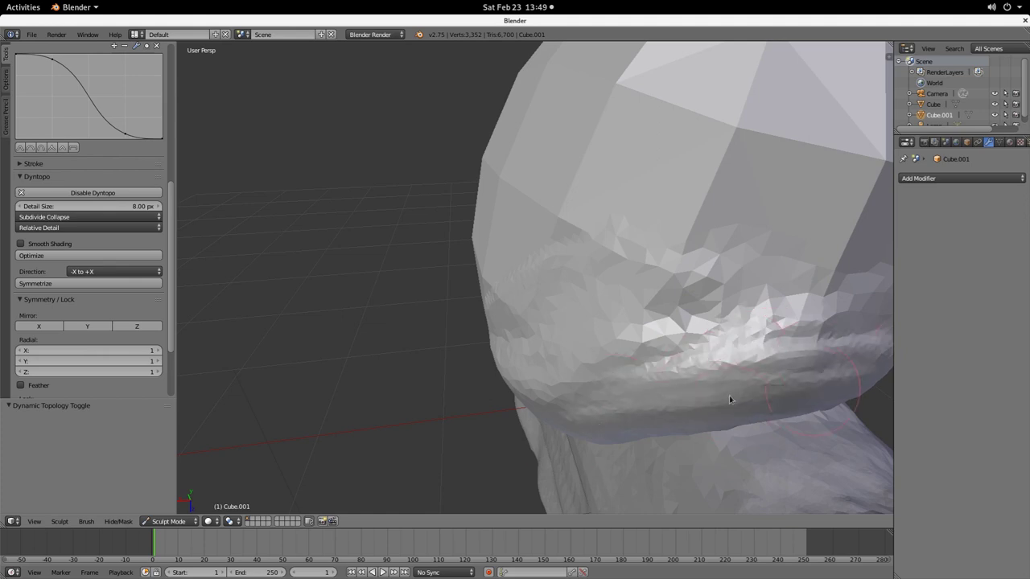
middle_click_drag(683, 428, 692, 381)
mouse_move(630, 339)
left_mouse_down()
mouse_move(771, 292)
mouse_move(605, 401)
mouse_move(692, 364)
mouse_move(674, 396)
left_mouse_up()
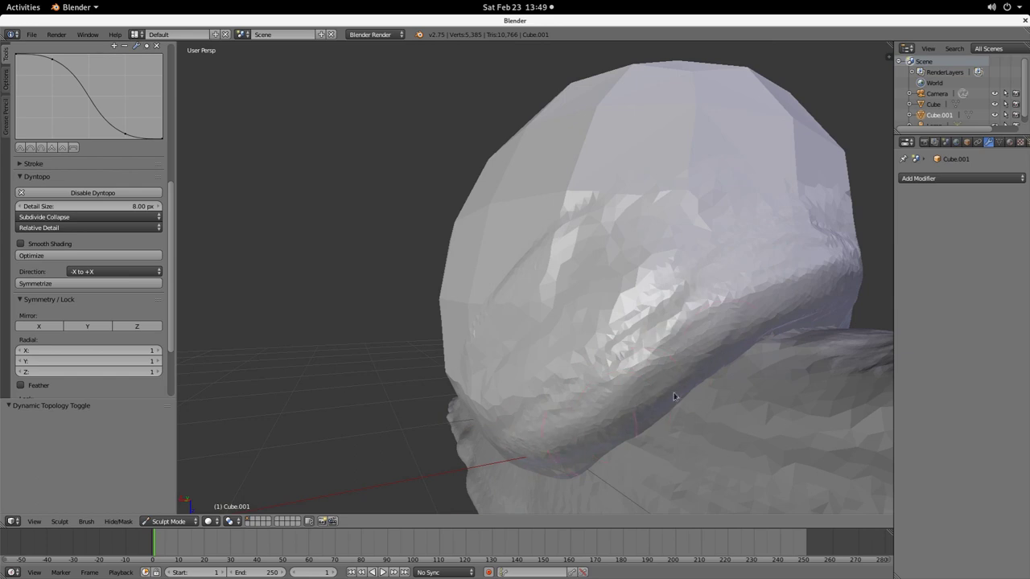
mouse_move(808, 313)
middle_mouse_down()
mouse_move(636, 389)
mouse_move(416, 459)
middle_mouse_up()
mouse_move(415, 458)
left_mouse_down()
mouse_move(329, 504)
mouse_move(565, 392)
left_mouse_up()
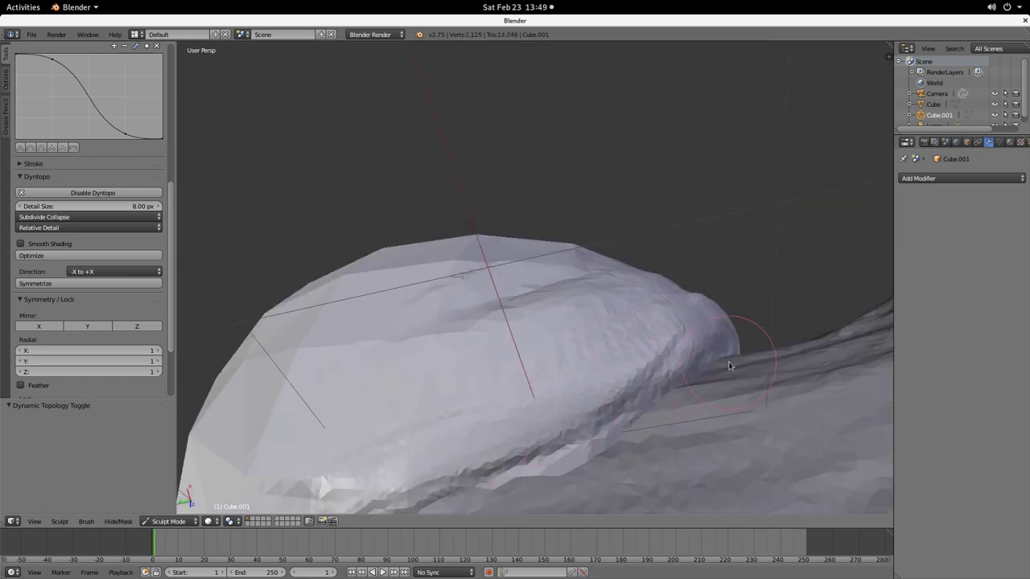
Step: Build up the shell's lower rim with Clay Strips along its side and around the front opening facing the head
mouse_move(729, 366)
left_mouse_down()
mouse_move(687, 374)
mouse_move(719, 386)
mouse_move(754, 347)
mouse_move(707, 406)
mouse_move(499, 523)
left_mouse_up()
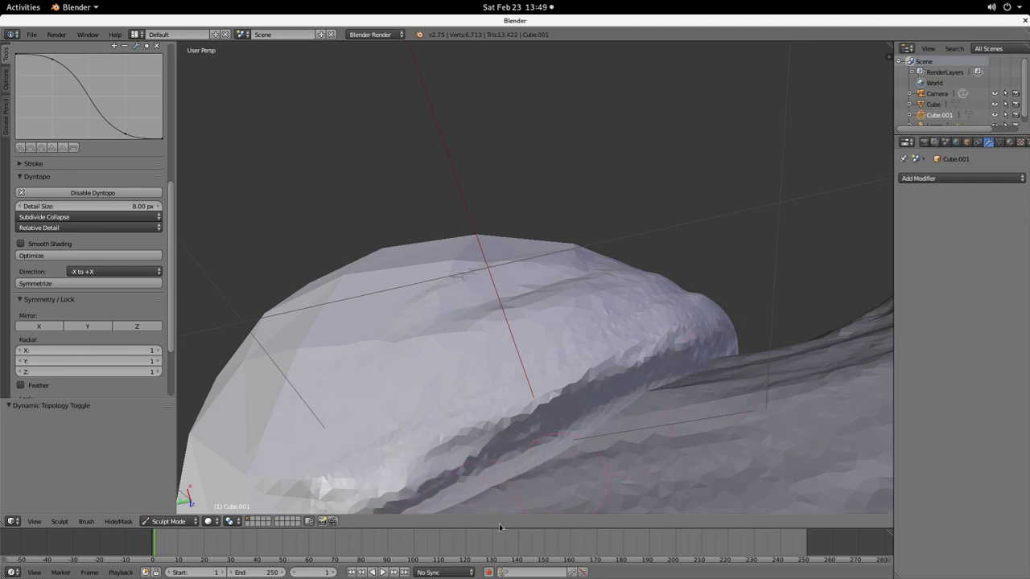
mouse_move(587, 378)
left_mouse_down()
mouse_move(386, 469)
mouse_move(584, 395)
left_mouse_up()
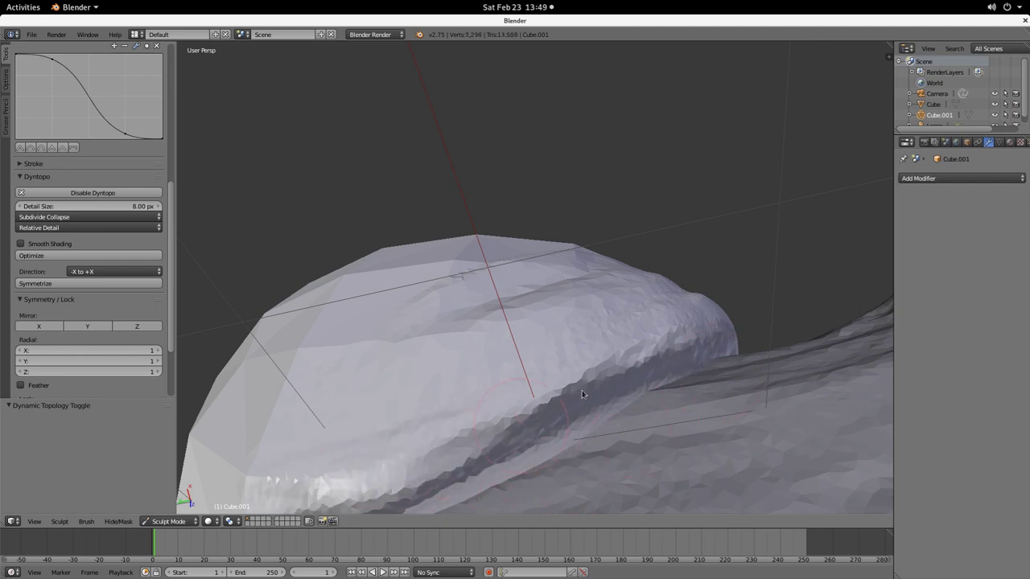
mouse_move(615, 358)
middle_mouse_down()
mouse_move(635, 354)
mouse_move(603, 413)
mouse_move(519, 413)
mouse_move(471, 394)
middle_mouse_up()
mouse_move(724, 264)
left_mouse_down()
mouse_move(641, 315)
mouse_move(837, 249)
left_mouse_up()
middle_click_drag(837, 248, 837, 279)
middle_click_drag(809, 332, 683, 313)
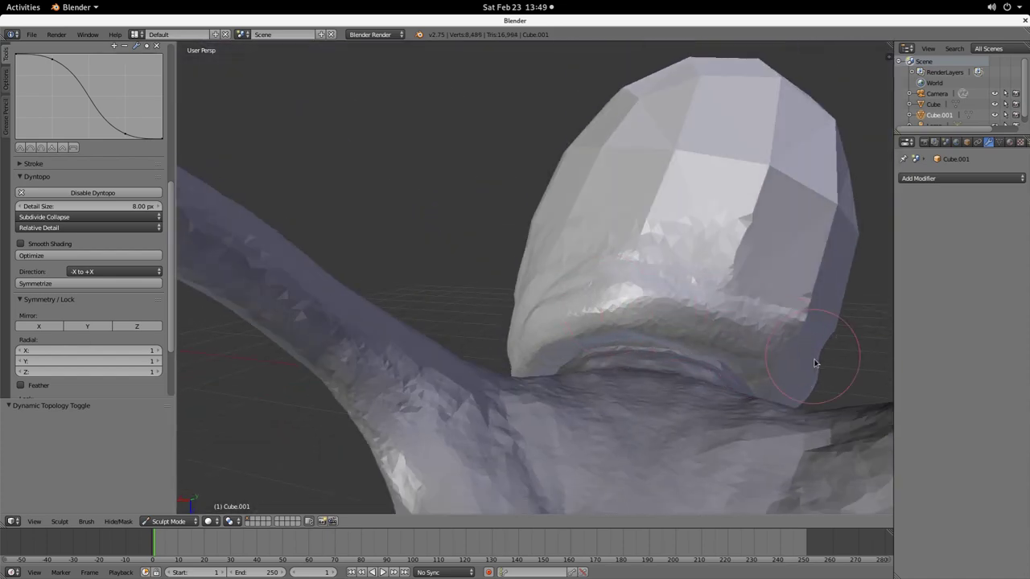
Step: Add diagonal Clay Strips strokes across the lower front of the shell's side, above the rim
middle_click_drag(799, 373, 622, 340)
scroll(622, 341, "up", 2)
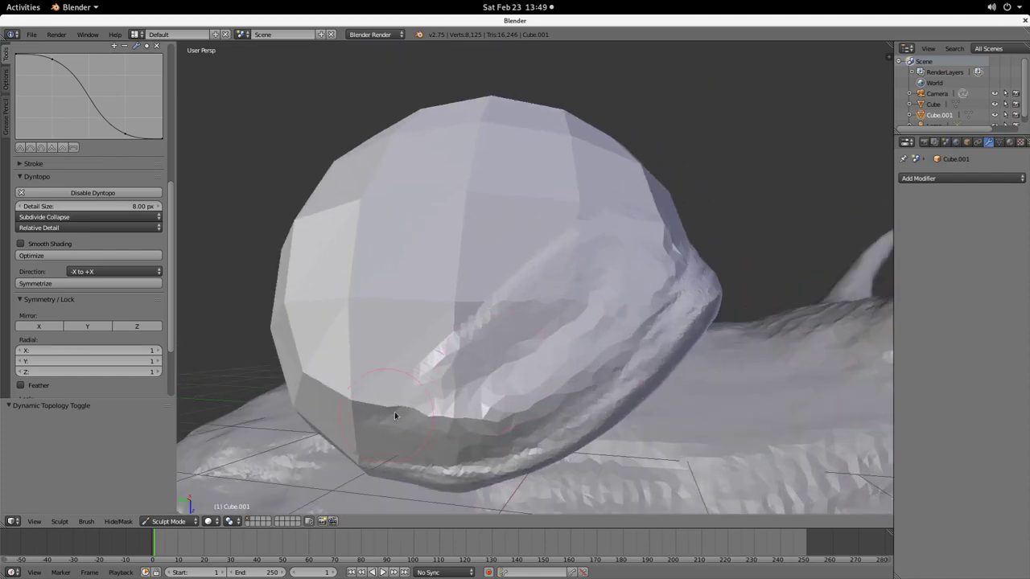
mouse_move(420, 432)
left_mouse_down()
mouse_move(664, 282)
mouse_move(420, 411)
mouse_move(648, 280)
left_mouse_up()
middle_click_drag(314, 401, 341, 396)
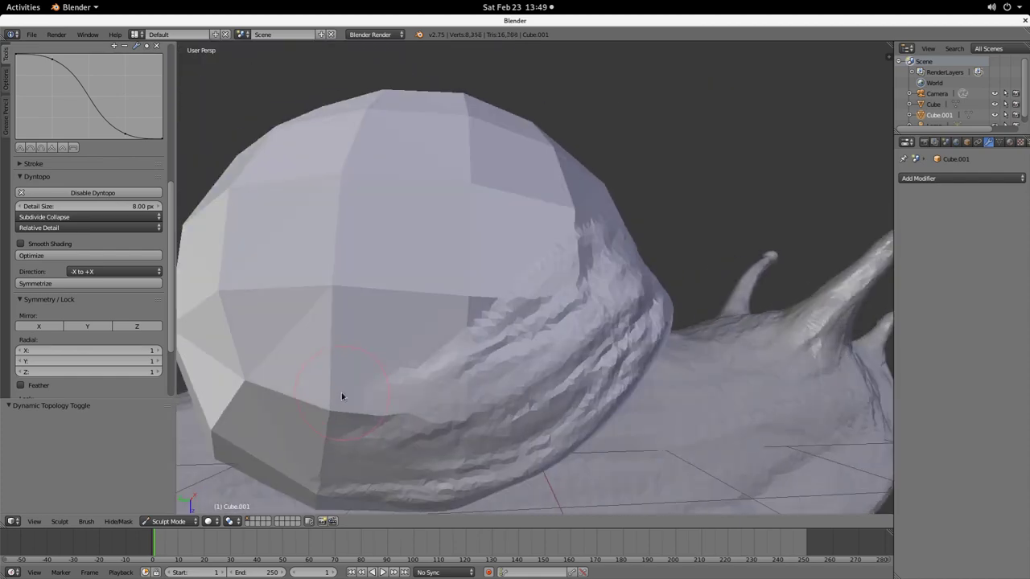
middle_click_drag(342, 459, 550, 334)
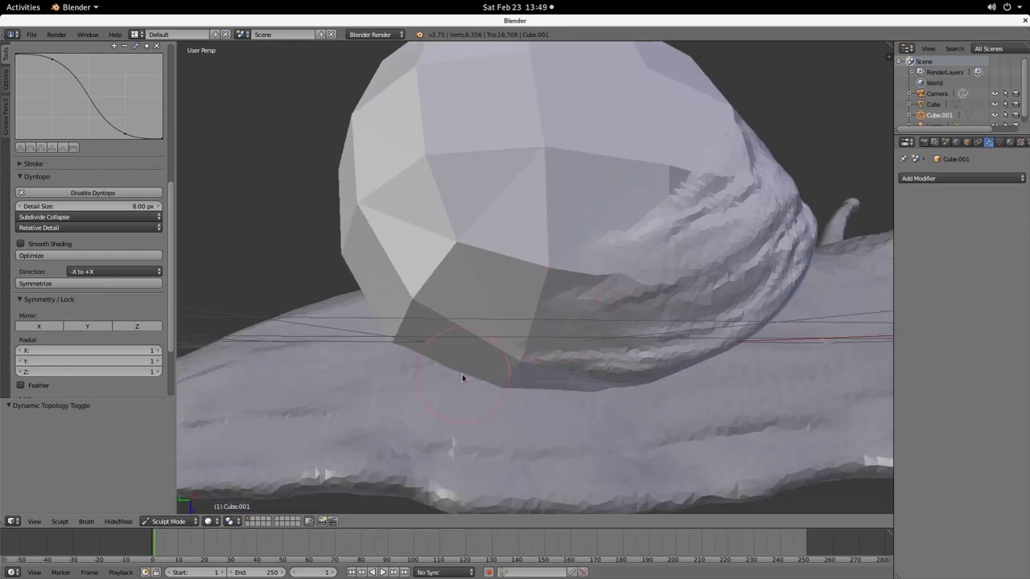
Step: Lay parallel Clay Strips bands across the lower part of the shell's opposite side, just above the body
middle_click_drag(463, 377, 382, 350)
middle_click_drag(238, 237, 390, 303)
mouse_move(390, 303)
left_mouse_down()
mouse_move(474, 285)
mouse_move(356, 298)
mouse_move(622, 272)
mouse_move(329, 278)
mouse_move(524, 214)
mouse_move(556, 132)
mouse_move(594, 242)
left_mouse_up()
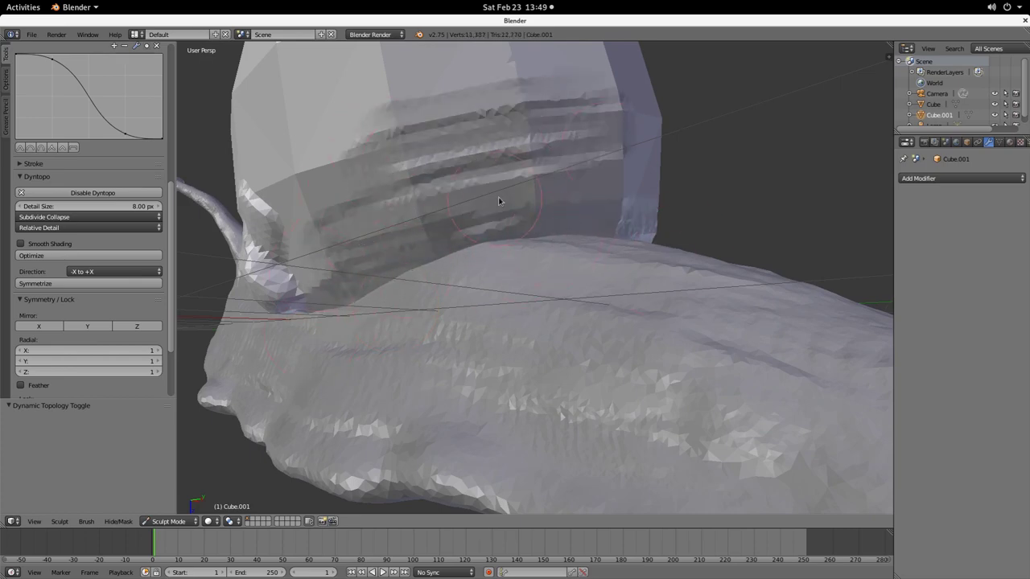
Step: Thicken the shell's lower rear and underside edge with Clay Strips where it rests on the body
middle_click_drag(499, 201, 463, 269)
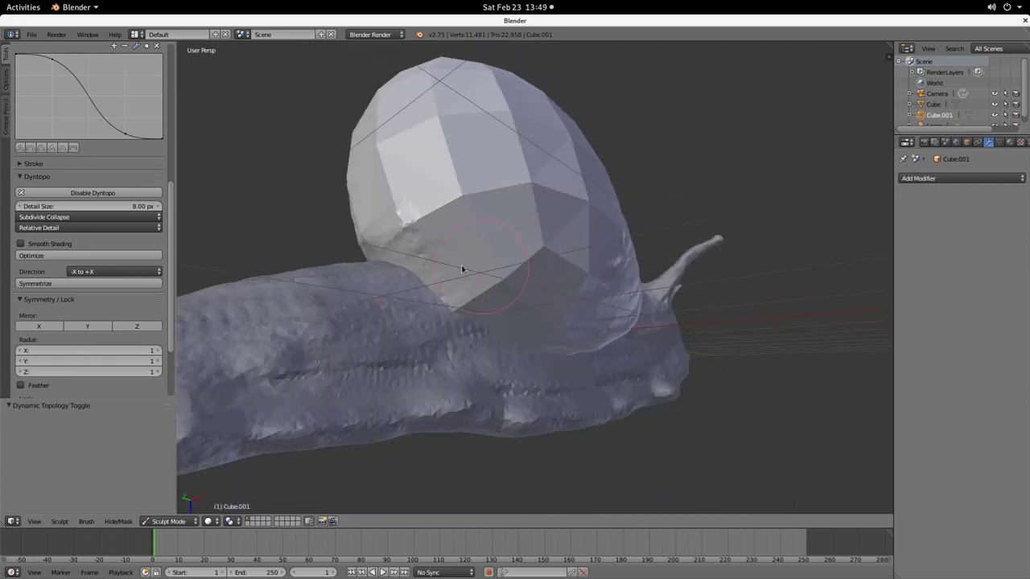
mouse_move(463, 270)
left_mouse_down()
mouse_move(455, 289)
mouse_move(336, 252)
mouse_move(519, 306)
left_mouse_up()
middle_click_drag(589, 367, 430, 300)
left_click_drag(439, 302, 584, 298)
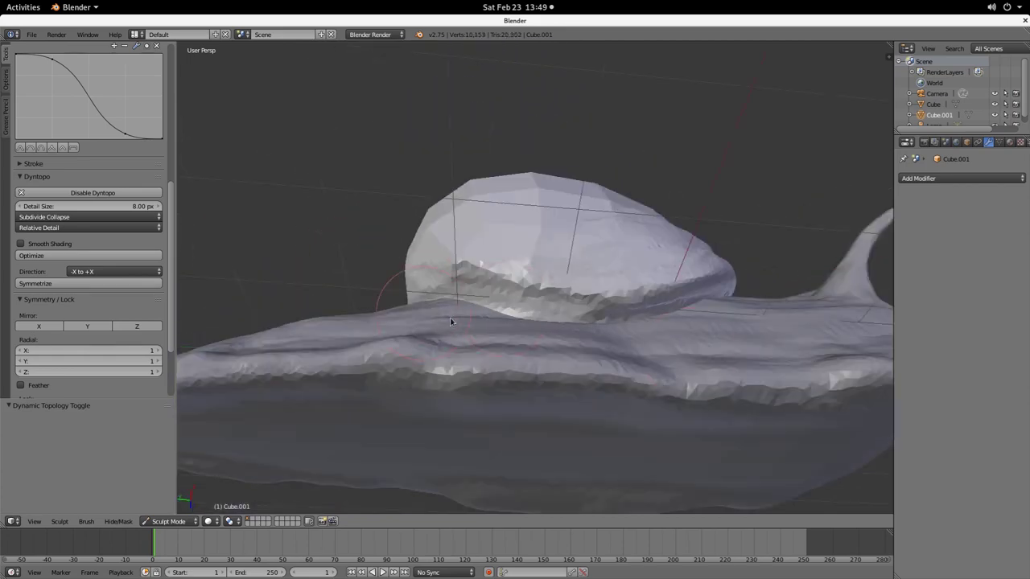
left_click_drag(451, 321, 593, 319)
middle_click_drag(593, 319, 430, 385)
scroll(653, 274, "down", 3)
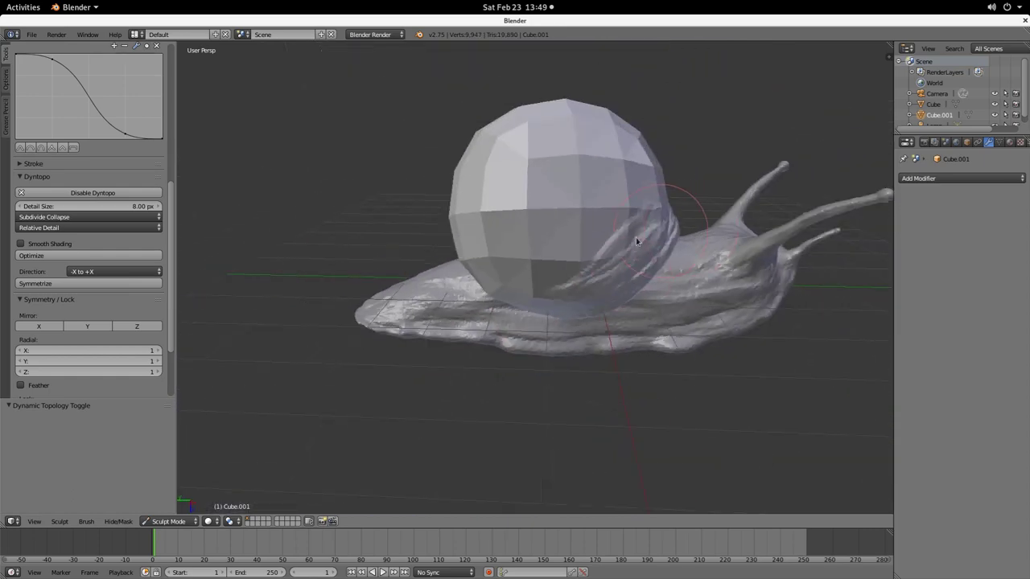
Step: Run Clay Strips strokes over the shell's front and top, following its curve from the opening toward the rear
mouse_move(636, 237)
middle_mouse_down()
mouse_move(587, 237)
mouse_move(633, 272)
mouse_move(687, 255)
mouse_move(532, 255)
mouse_move(446, 289)
mouse_move(494, 230)
mouse_move(582, 234)
middle_mouse_up()
scroll(532, 256, "up", 2)
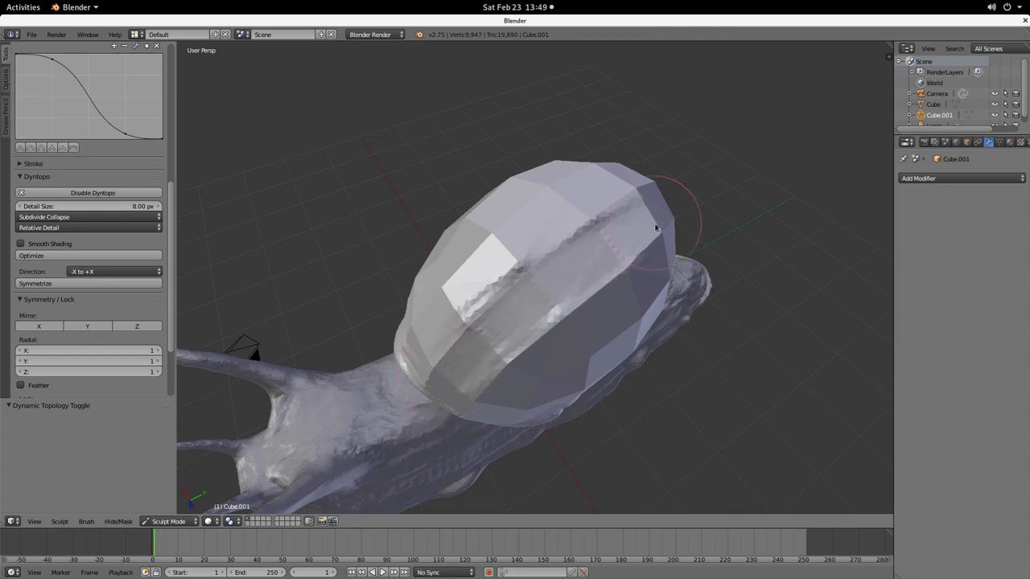
mouse_move(656, 228)
left_mouse_down()
mouse_move(455, 366)
mouse_move(659, 230)
left_mouse_up()
mouse_move(598, 217)
left_mouse_down()
mouse_move(611, 191)
mouse_move(543, 261)
mouse_move(603, 357)
left_mouse_up()
left_click_drag(495, 384, 673, 284)
mouse_move(577, 446)
middle_mouse_down()
mouse_move(501, 407)
mouse_move(517, 371)
middle_mouse_up()
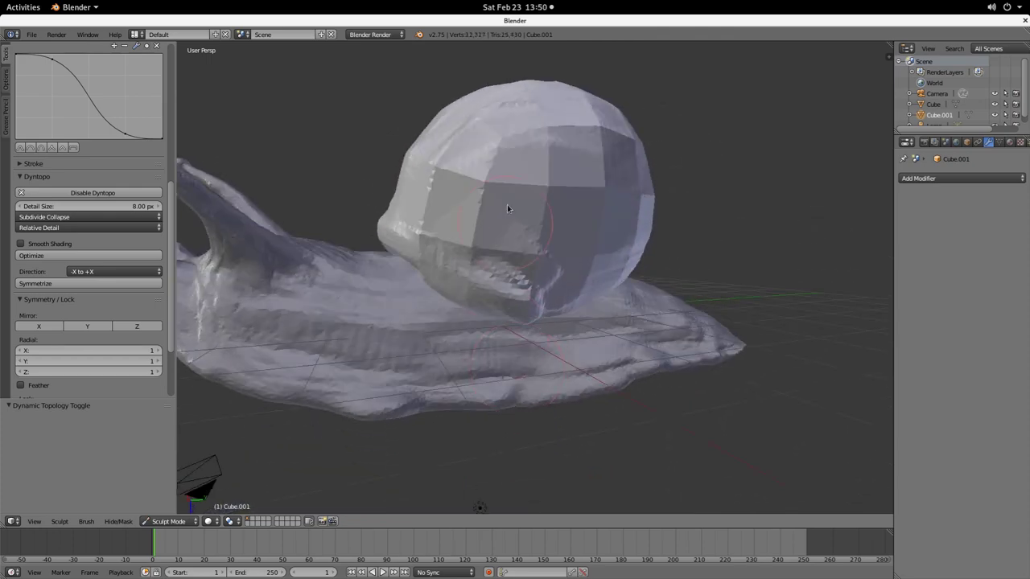
Step: Cover the faceted side of the shell with sweeping Clay Strips strokes from the front rim toward the rear
mouse_move(507, 209)
left_mouse_down()
mouse_move(596, 152)
mouse_move(700, 115)
left_mouse_up()
scroll(628, 264, "up", 2)
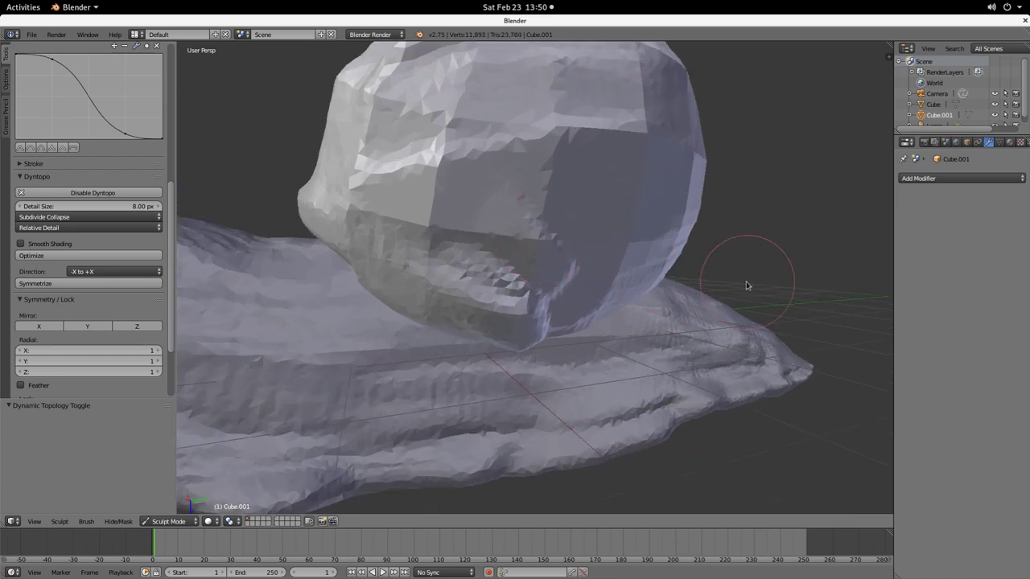
middle_click_drag(747, 285, 517, 199)
mouse_move(523, 126)
left_mouse_down()
mouse_move(528, 119)
mouse_move(609, 205)
mouse_move(374, 273)
mouse_move(396, 294)
left_mouse_up()
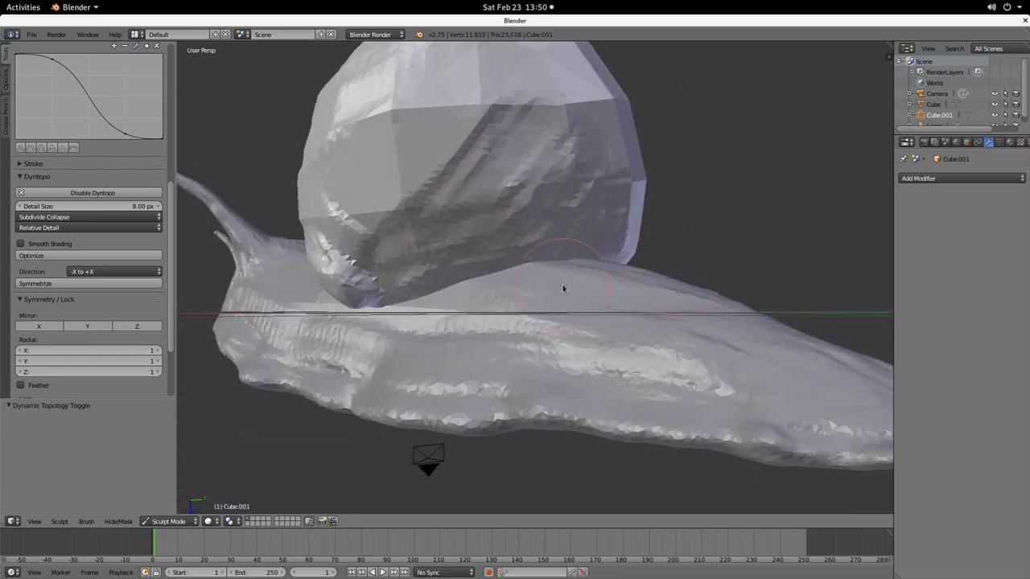
mouse_move(564, 288)
left_mouse_down()
mouse_move(379, 105)
mouse_move(276, 147)
mouse_move(604, 142)
mouse_move(295, 199)
left_mouse_up()
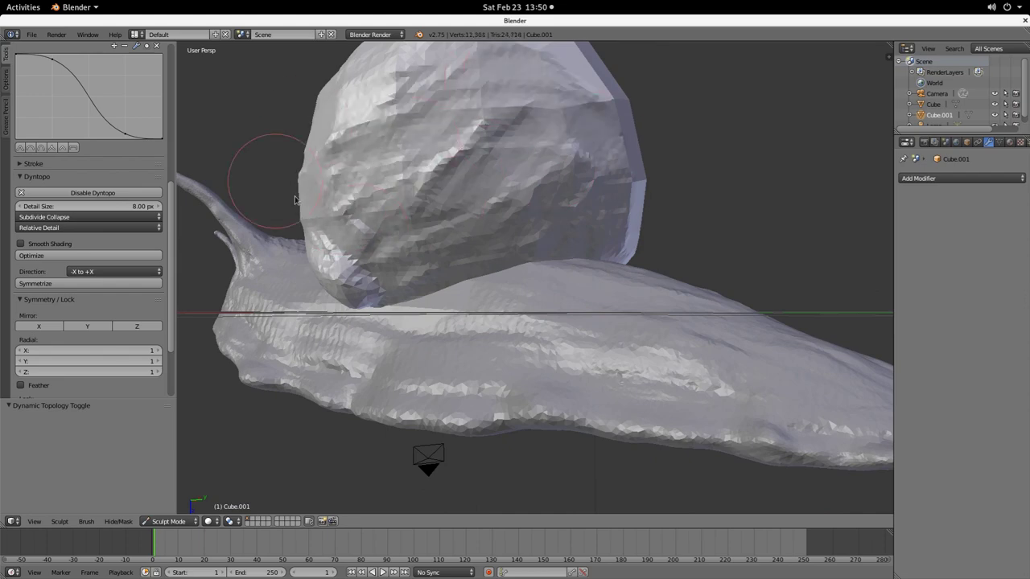
mouse_move(295, 200)
middle_mouse_down()
mouse_move(377, 222)
mouse_move(315, 169)
middle_mouse_up()
left_click_drag(315, 169, 506, 287)
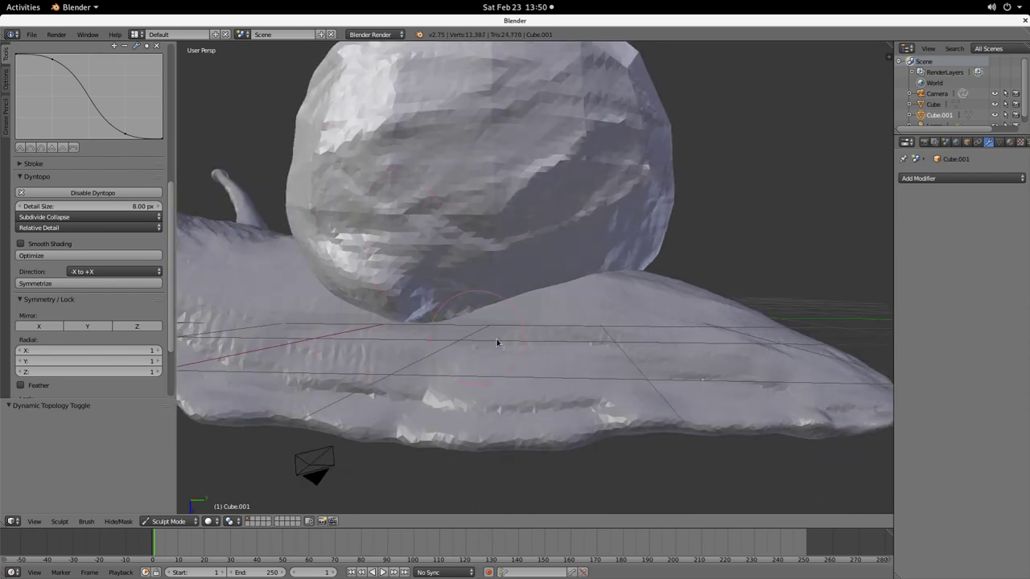
Step: Undo the last stroke and fill the lower side of the shell just above the body with Clay Strips
mouse_move(496, 343)
left_mouse_down()
mouse_move(325, 336)
mouse_move(458, 359)
left_mouse_up()
key("ctrl+z")
scroll(390, 351, "up", 4)
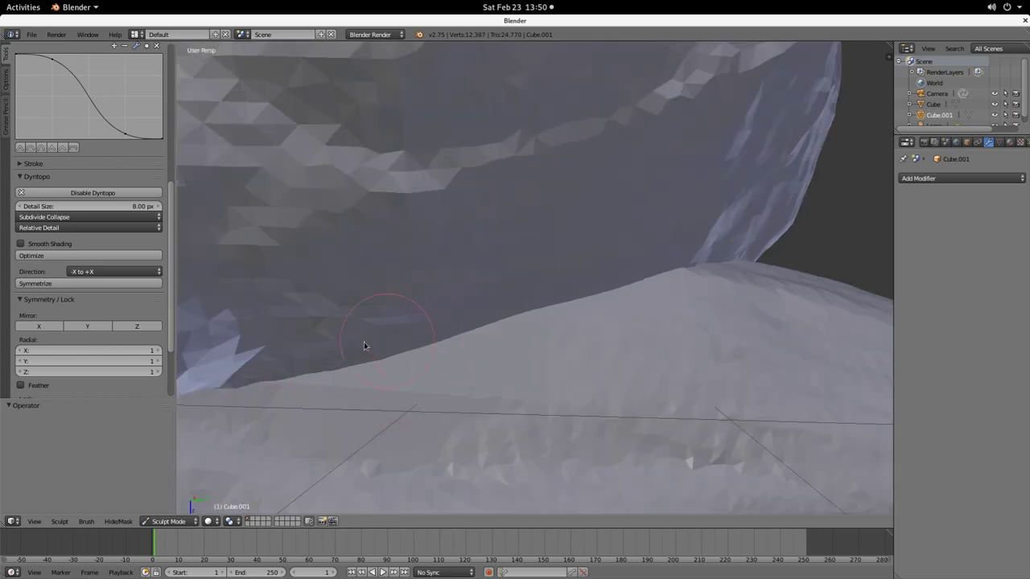
middle_click_drag(364, 346, 349, 271)
scroll(406, 236, "down", 6)
middle_click_drag(412, 232, 427, 199)
scroll(420, 139, "up", 4)
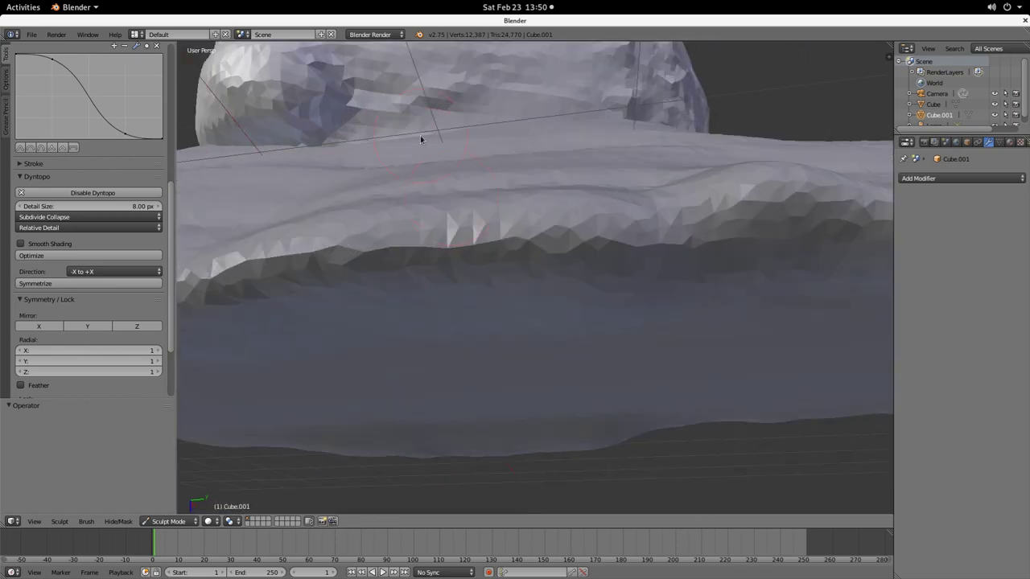
middle_click_drag(352, 117, 376, 149)
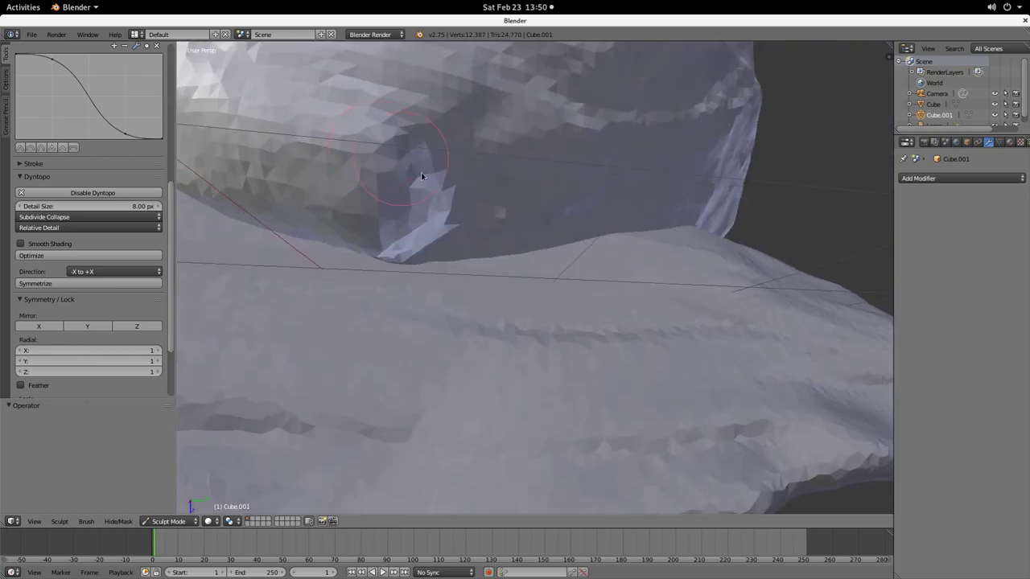
mouse_move(421, 175)
middle_mouse_down()
mouse_move(593, 233)
mouse_move(466, 154)
mouse_move(642, 265)
mouse_move(268, 209)
middle_mouse_up()
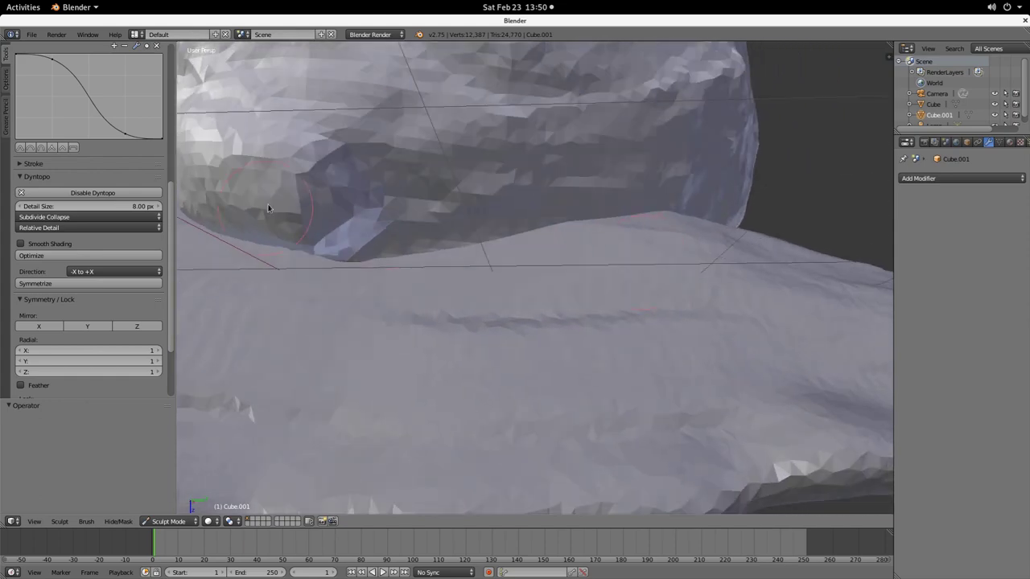
mouse_move(269, 208)
left_mouse_down()
mouse_move(451, 193)
mouse_move(308, 234)
mouse_move(421, 204)
mouse_move(409, 215)
mouse_move(683, 181)
left_mouse_up()
Step: Extend the Clay Strips build-up around the shell's lower rear and underside along the snail's back
mouse_move(752, 198)
middle_mouse_down()
mouse_move(619, 201)
mouse_move(583, 246)
mouse_move(436, 247)
middle_mouse_up()
left_click_drag(516, 320, 547, 340)
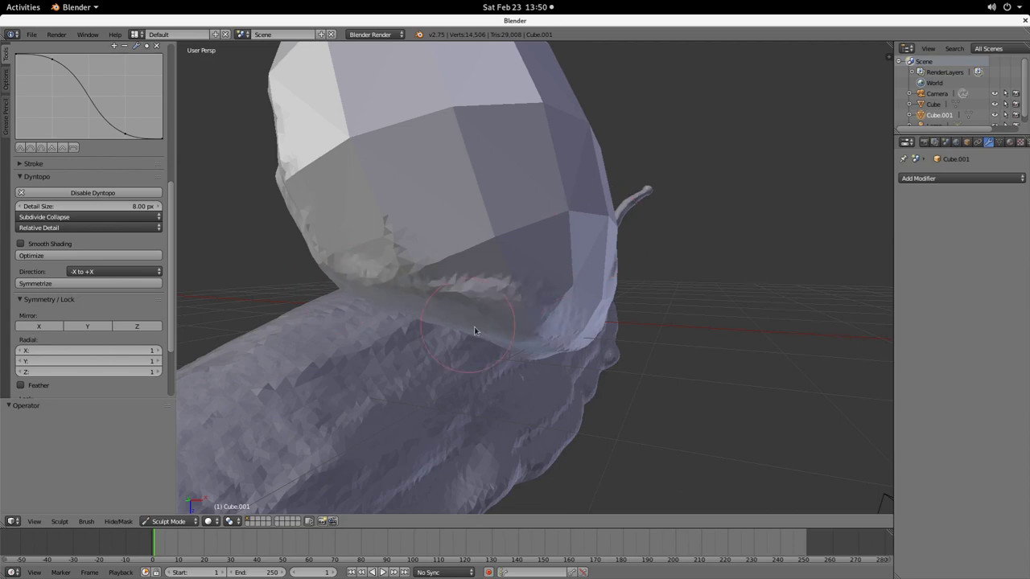
left_click_drag(475, 331, 591, 363)
mouse_move(592, 363)
middle_mouse_down()
mouse_move(521, 343)
mouse_move(418, 362)
middle_mouse_up()
mouse_move(511, 359)
middle_mouse_down()
mouse_move(540, 313)
mouse_move(523, 309)
middle_mouse_up()
left_click_drag(368, 281, 680, 318)
Step: Raise a rounded spiral centre on the shell's side and lay curved Clay Strips strokes around it
middle_click_drag(679, 316, 419, 110)
mouse_move(418, 110)
left_mouse_down()
mouse_move(445, 218)
mouse_move(582, 141)
mouse_move(462, 210)
mouse_move(530, 166)
mouse_move(519, 155)
mouse_move(487, 206)
left_mouse_up()
scroll(494, 257, "down", 2)
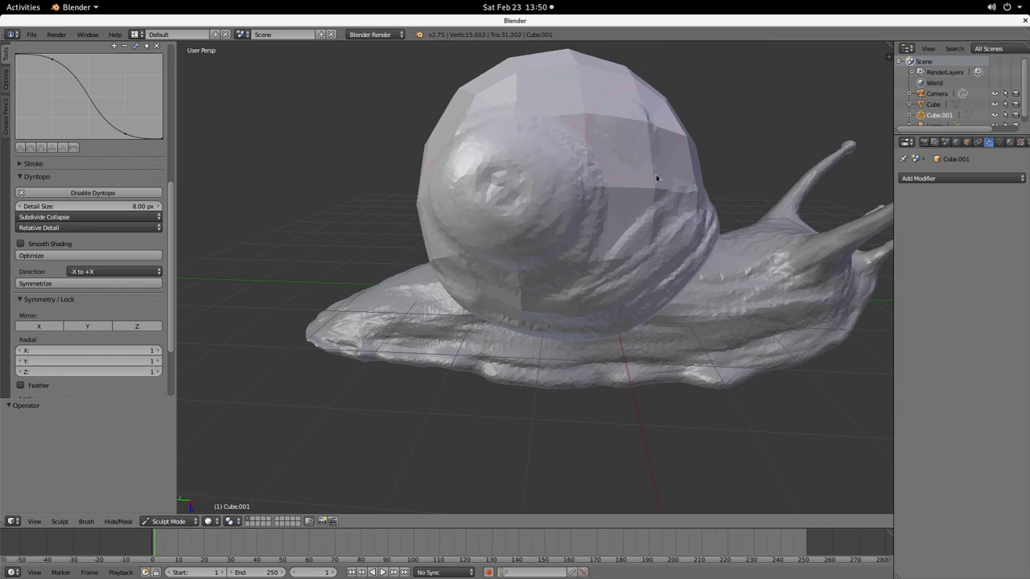
mouse_move(656, 174)
left_mouse_down()
mouse_move(620, 230)
mouse_move(611, 128)
left_mouse_up()
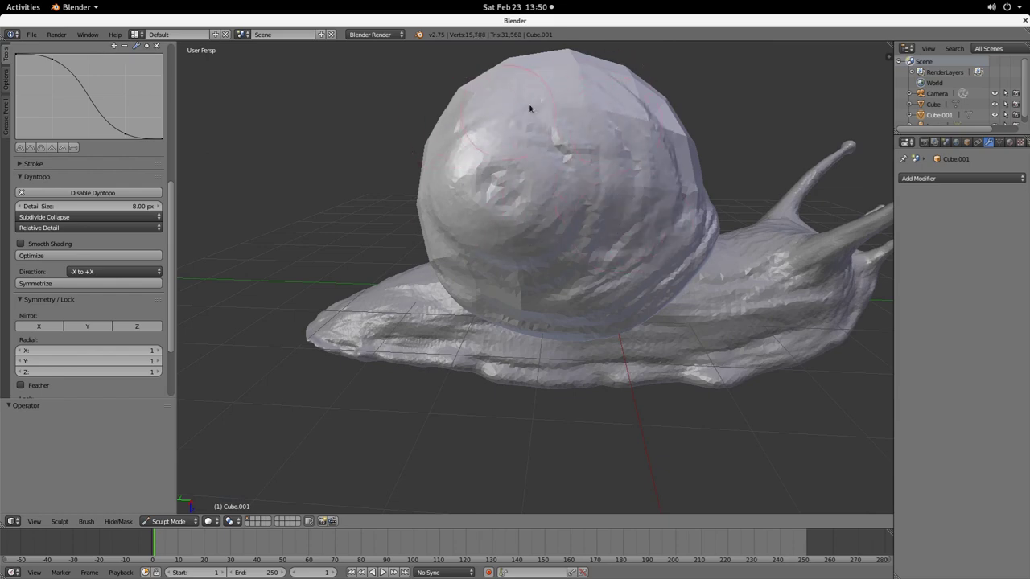
mouse_move(406, 171)
middle_mouse_down()
mouse_move(523, 212)
mouse_move(645, 197)
middle_mouse_up()
mouse_move(480, 102)
left_mouse_down()
mouse_move(395, 196)
mouse_move(468, 240)
mouse_move(523, 301)
mouse_move(615, 293)
left_mouse_up()
Step: Cover the remaining flat facets on the shell's front and top with long Clay Strips strokes
mouse_move(615, 292)
middle_mouse_down()
mouse_move(543, 258)
mouse_move(512, 259)
middle_mouse_up()
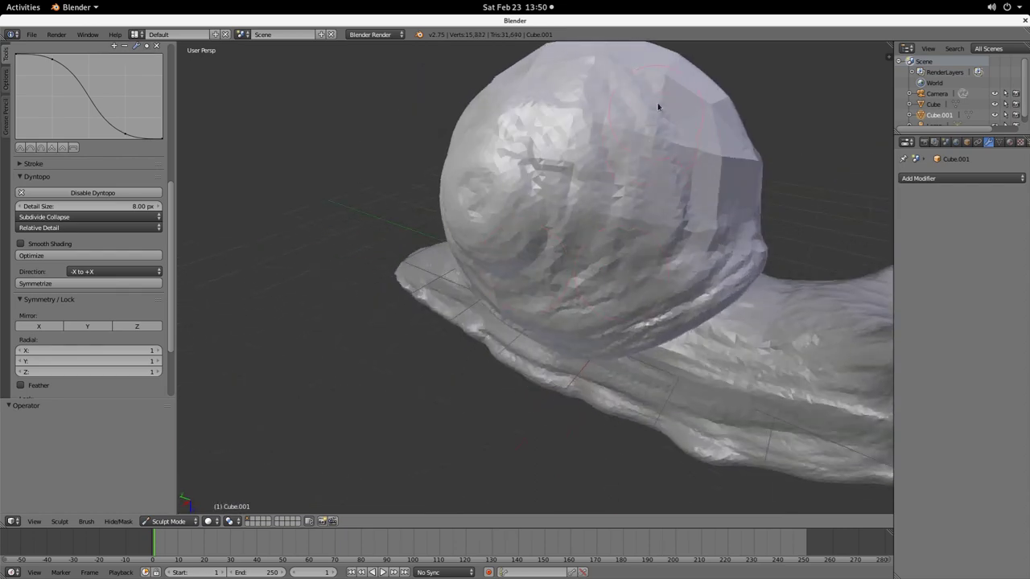
left_click_drag(676, 306, 699, 96)
mouse_move(748, 141)
middle_mouse_down()
mouse_move(695, 175)
mouse_move(588, 196)
middle_mouse_up()
mouse_move(457, 358)
left_mouse_down()
mouse_move(590, 332)
mouse_move(547, 425)
mouse_move(700, 126)
mouse_move(606, 74)
left_mouse_up()
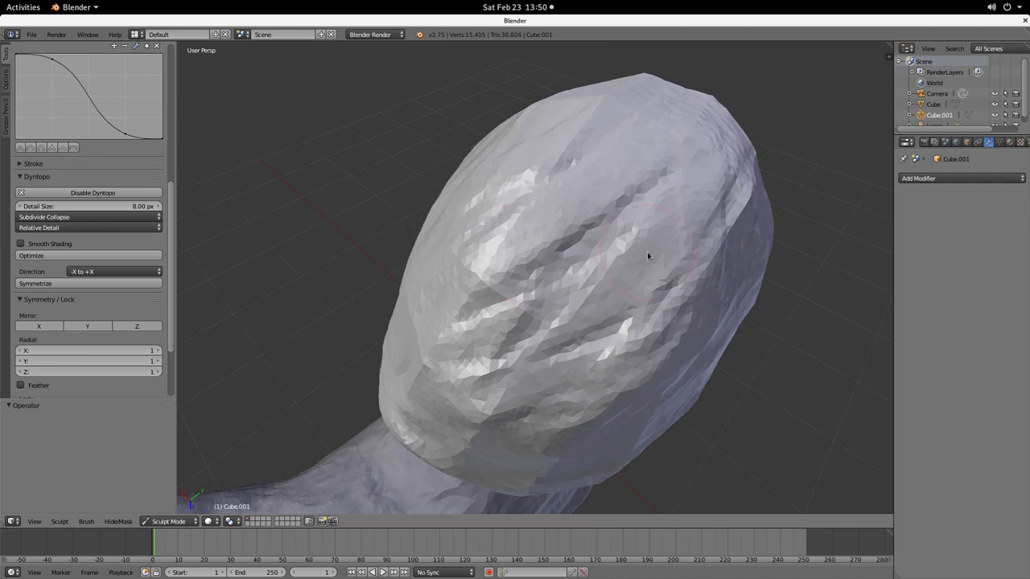
middle_click_drag(648, 256, 290, 174)
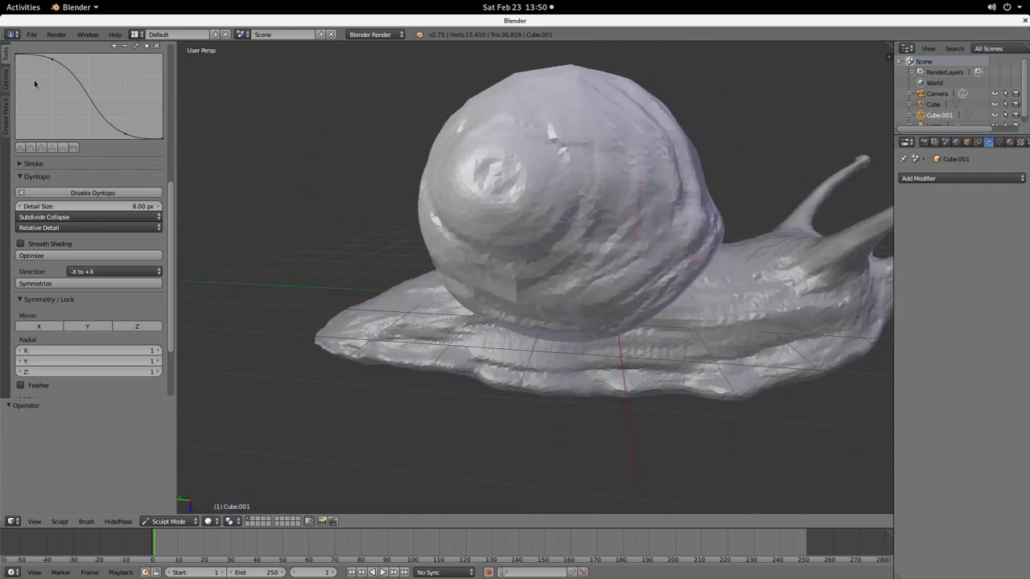
Step: Switch to the Crease brush and carve a curved groove around the front and underside of the shell's spiral centre
scroll(154, 94, "up", 8)
left_click(88, 90)
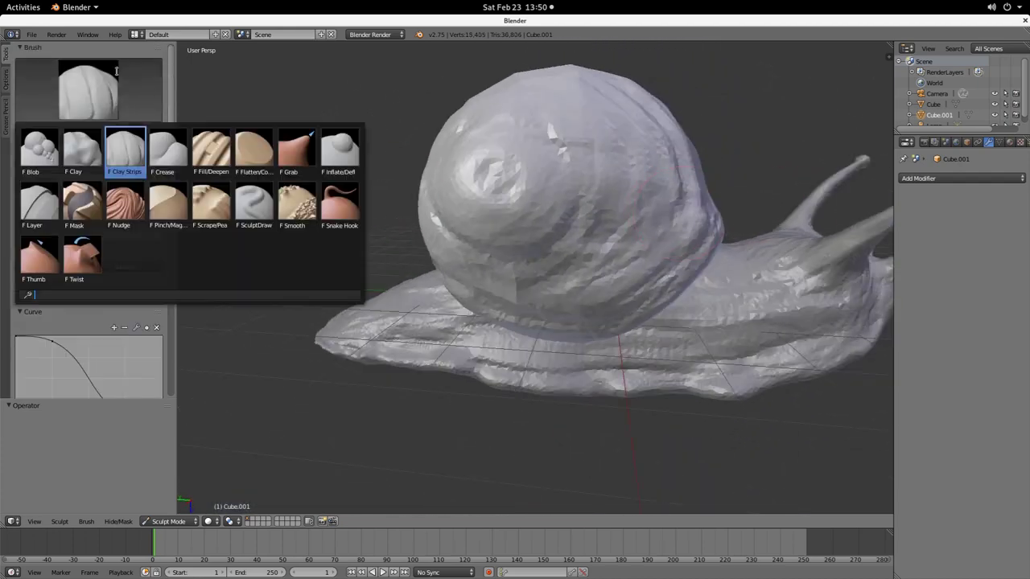
left_click(168, 150)
scroll(624, 191, "up", 2)
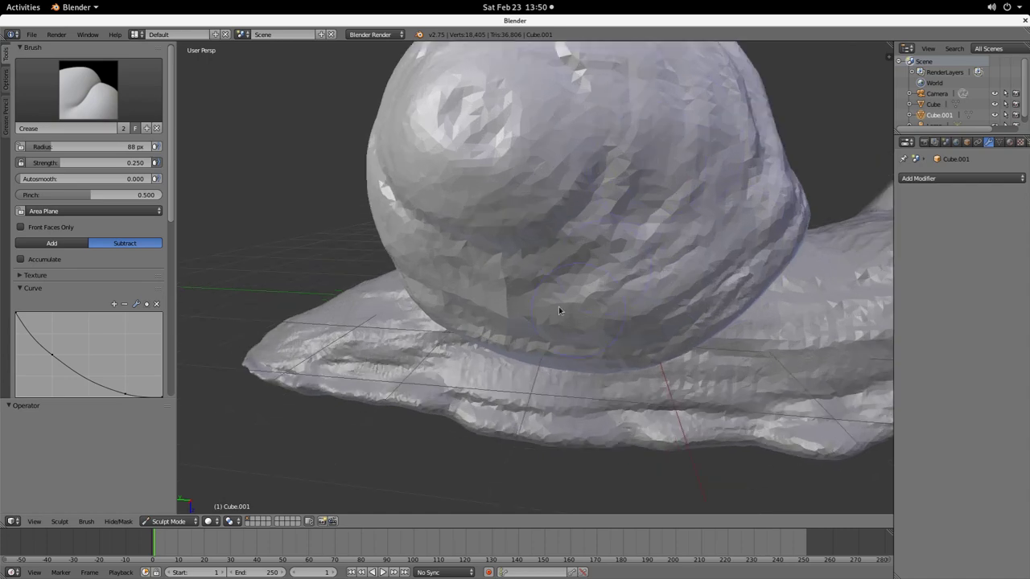
mouse_move(431, 226)
left_mouse_down()
mouse_move(602, 148)
mouse_move(531, 216)
mouse_move(569, 53)
mouse_move(574, 135)
mouse_move(400, 221)
left_mouse_up()
middle_click_drag(400, 220, 448, 239)
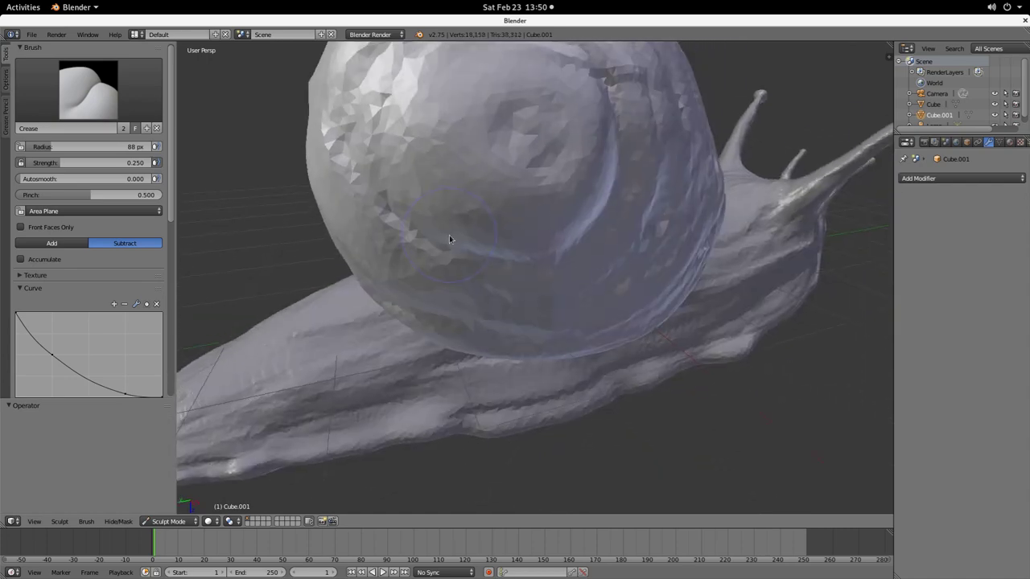
Step: Continue the creased spiral groove over the top and rear of the shell's side, and carve its outer whorl toward the base
middle_click_drag(430, 164, 448, 277, "shift")
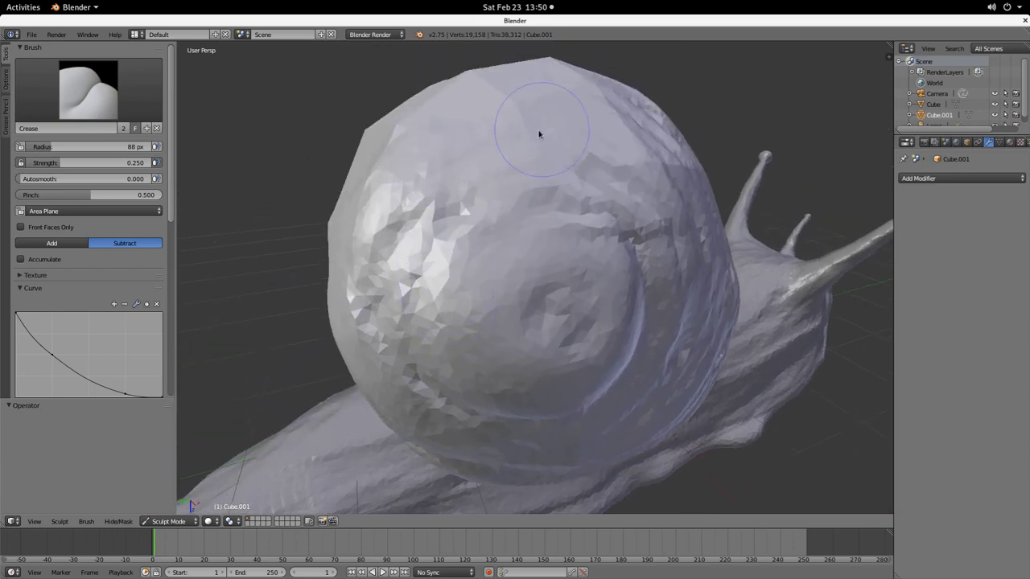
left_click_drag(537, 139, 378, 302)
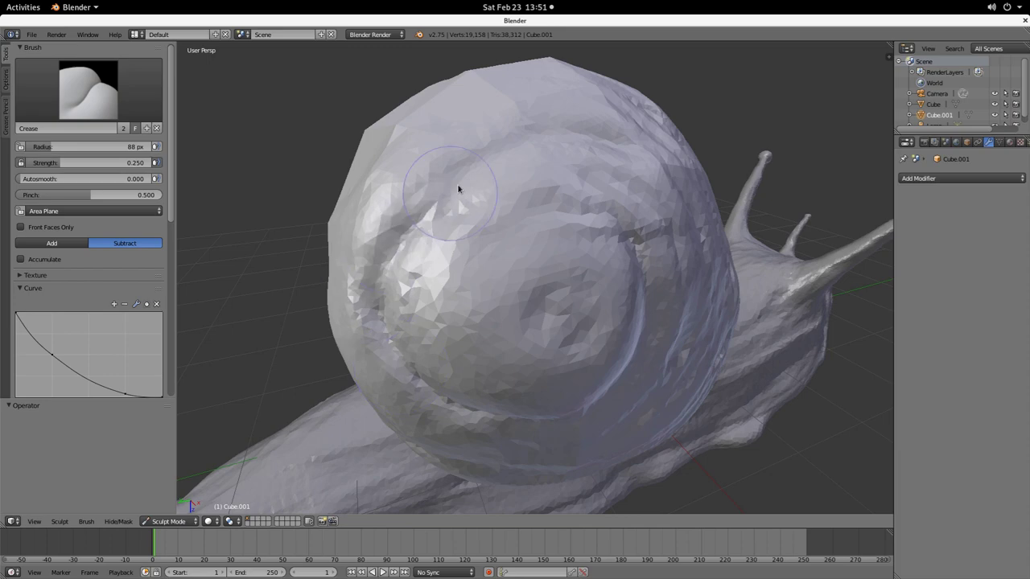
middle_click_drag(774, 290, 683, 213)
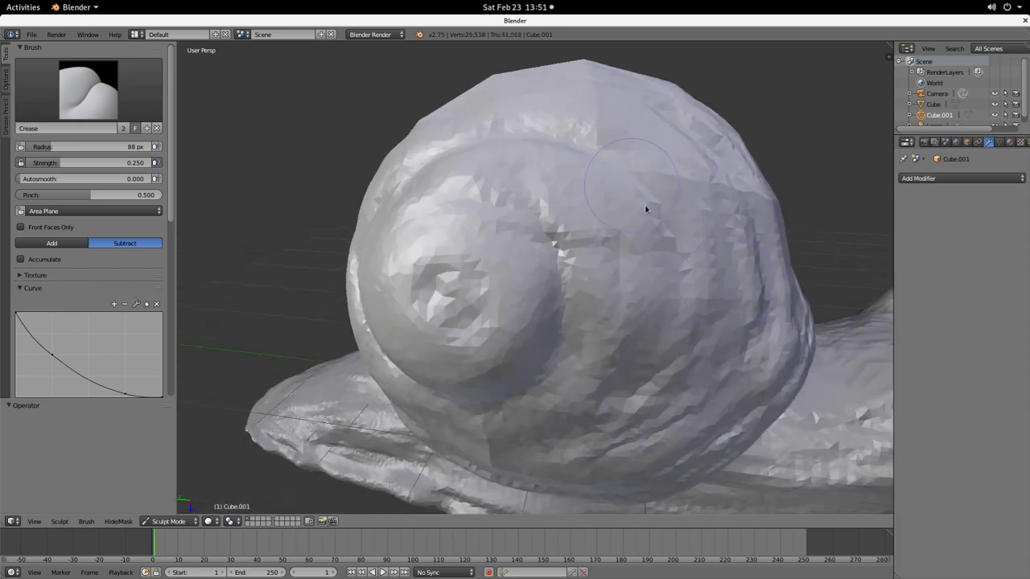
mouse_move(665, 233)
left_mouse_down()
mouse_move(665, 377)
mouse_move(648, 427)
mouse_move(603, 451)
left_mouse_up()
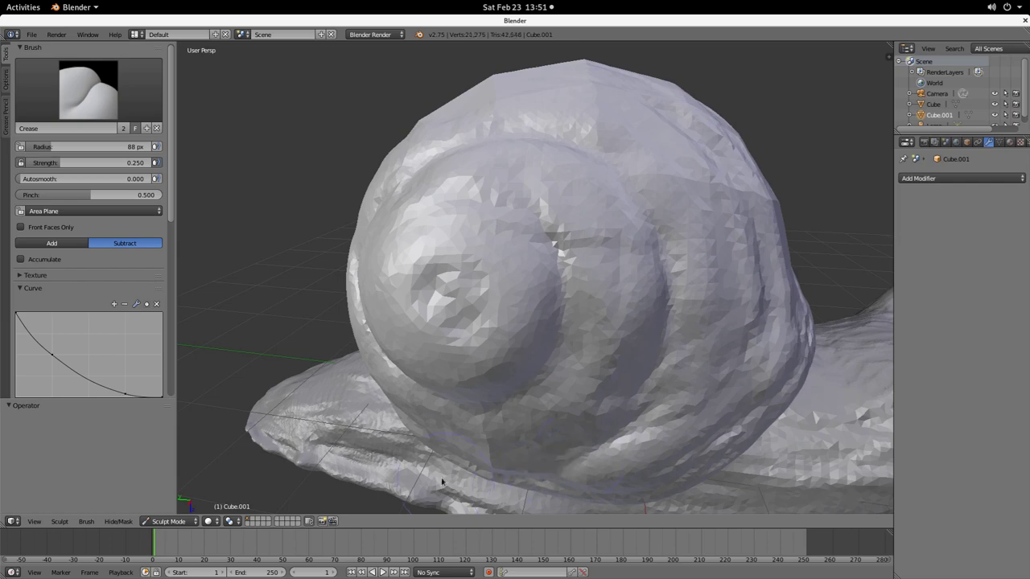
mouse_move(442, 483)
left_mouse_down()
mouse_move(590, 453)
mouse_move(616, 407)
mouse_move(634, 323)
left_mouse_up()
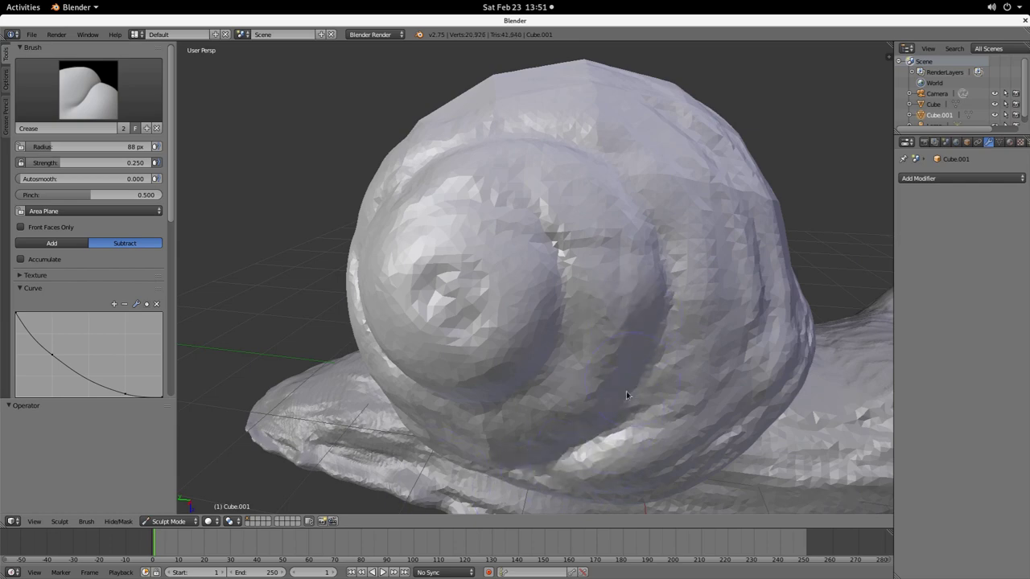
mouse_move(626, 394)
middle_mouse_down()
mouse_move(593, 427)
mouse_move(605, 425)
mouse_move(432, 392)
mouse_move(677, 396)
mouse_move(527, 375)
mouse_move(554, 382)
mouse_move(602, 352)
mouse_move(656, 338)
mouse_move(632, 305)
middle_mouse_up()
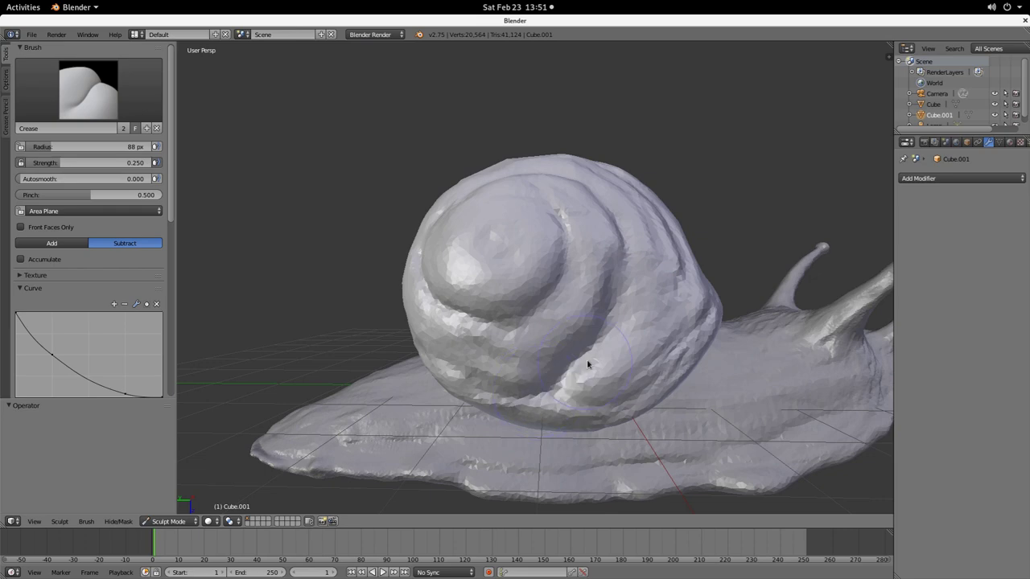
Step: Extend the crease at the base of the shell's outer whorl, and build up the whorl around the spiral centre with Clay Strips
scroll(572, 387, "up", 3)
mouse_move(538, 414)
left_mouse_down()
mouse_move(660, 423)
mouse_move(568, 469)
mouse_move(612, 419)
left_mouse_up()
left_click(88, 89)
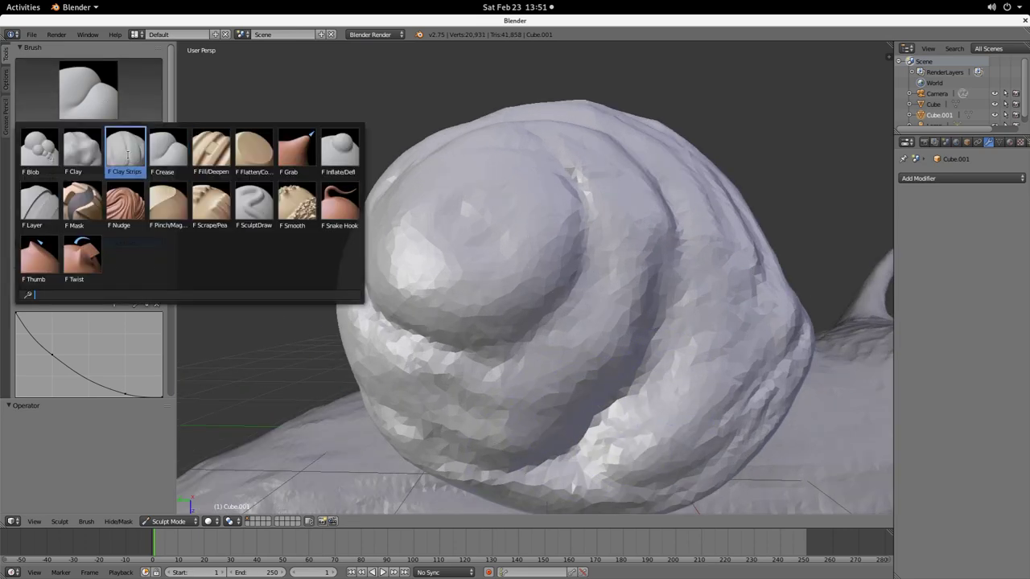
left_click(127, 155)
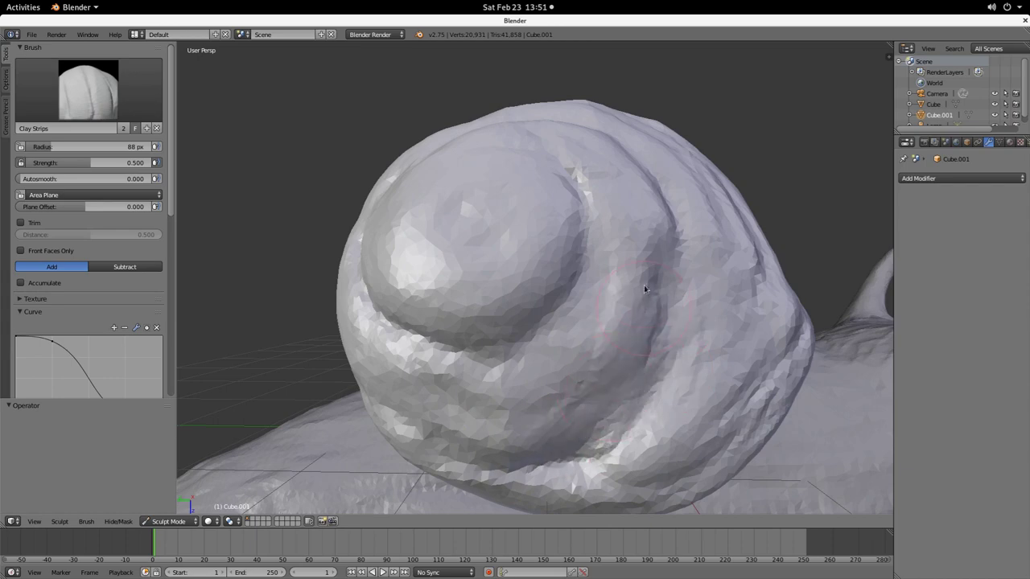
mouse_move(644, 289)
left_mouse_down()
mouse_move(657, 233)
mouse_move(639, 416)
mouse_move(511, 409)
mouse_move(613, 260)
mouse_move(597, 170)
mouse_move(637, 285)
mouse_move(536, 414)
mouse_move(651, 244)
mouse_move(511, 432)
mouse_move(345, 345)
left_mouse_up()
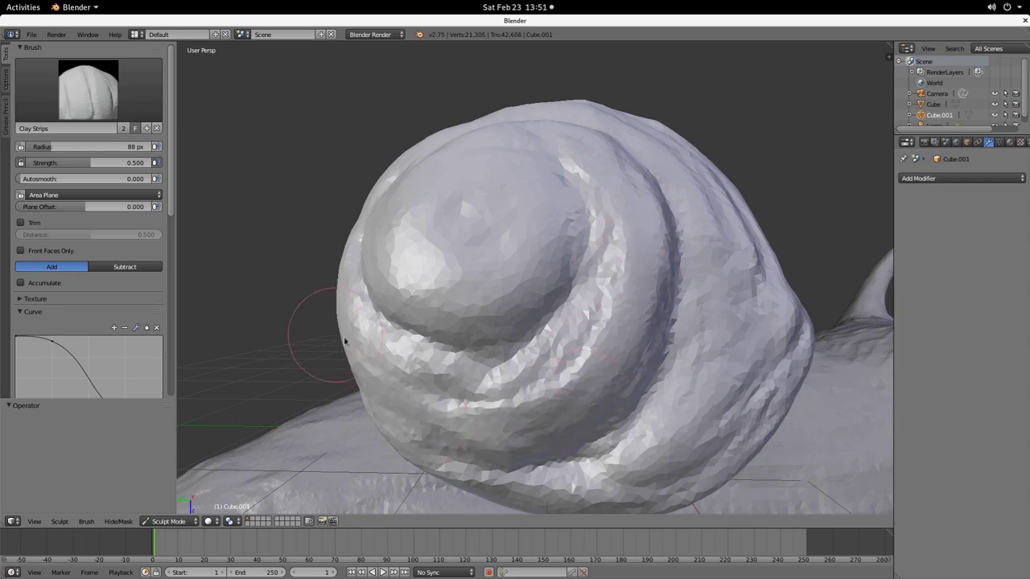
mouse_move(345, 345)
middle_mouse_down()
mouse_move(448, 357)
mouse_move(461, 383)
middle_mouse_up()
mouse_move(386, 319)
left_mouse_down()
mouse_move(405, 262)
mouse_move(585, 379)
left_mouse_up()
mouse_move(710, 346)
left_mouse_down()
mouse_move(410, 239)
mouse_move(478, 303)
mouse_move(619, 356)
left_mouse_up()
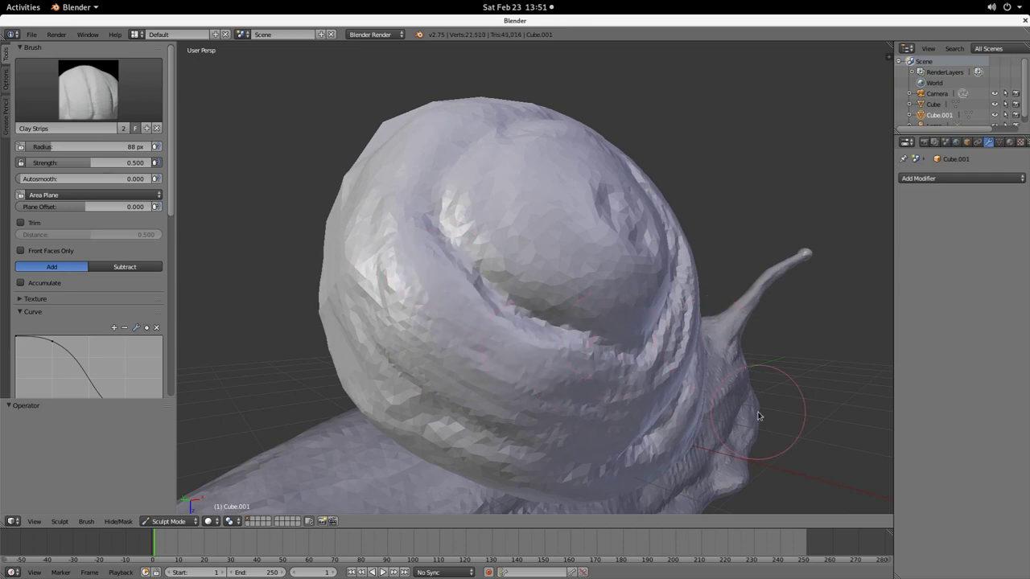
Step: Lay curved Clay Strips strokes over the rounded spiral centre on the shell's side to start an inner coil
middle_click_drag(634, 326, 413, 301)
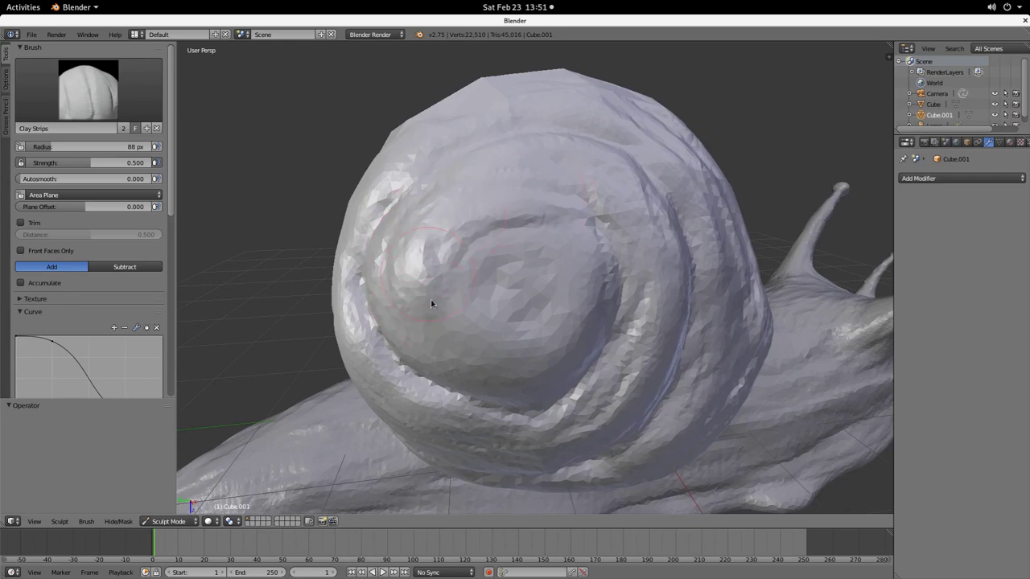
left_click_drag(455, 362, 488, 251)
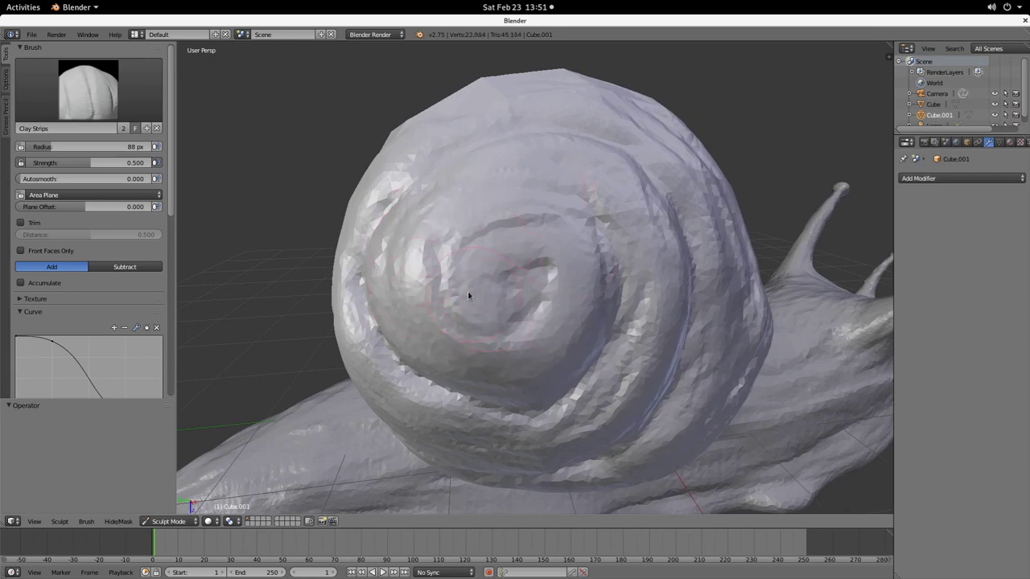
mouse_move(468, 296)
left_mouse_down()
mouse_move(566, 218)
mouse_move(536, 249)
mouse_move(530, 240)
left_mouse_up()
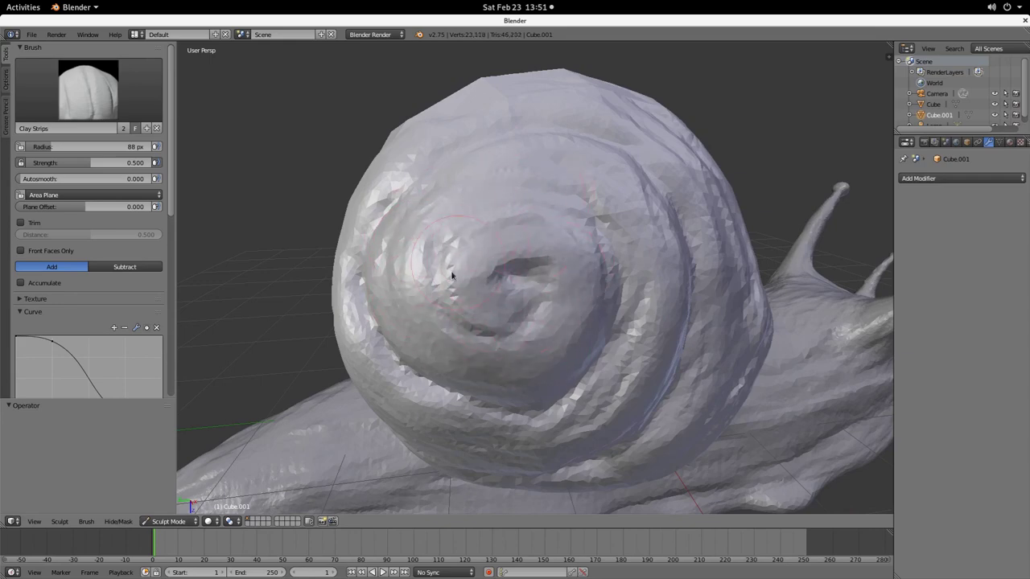
left_click_drag(451, 276, 441, 259)
scroll(469, 301, "up", 2)
left_click_drag(428, 324, 375, 226)
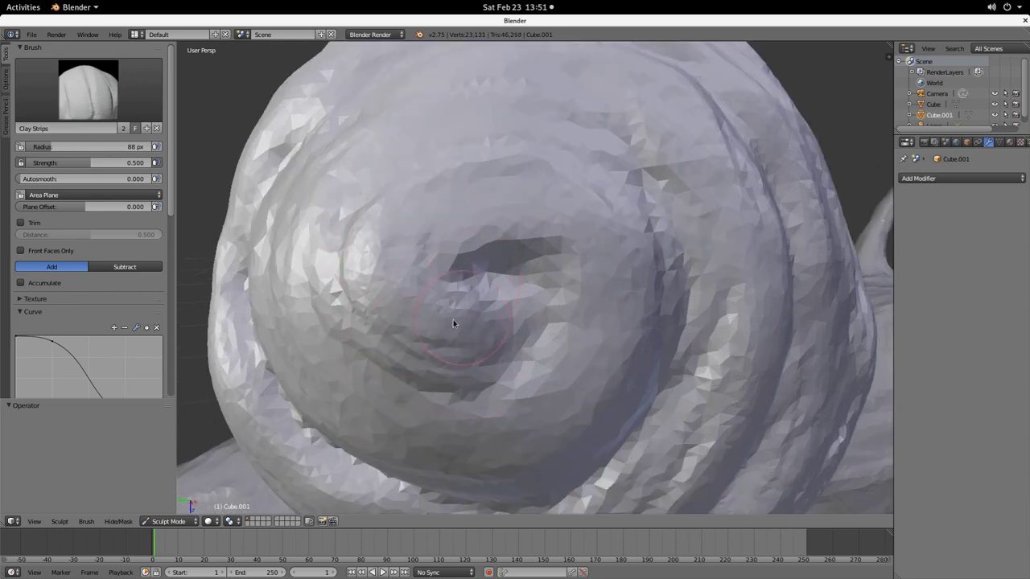
Step: Raise a rounded knob in the middle of the shell's spiral and coil Clay Strips strokes around it
left_click_drag(453, 323, 414, 230)
mouse_move(409, 269)
left_mouse_down()
mouse_move(448, 207)
mouse_move(522, 223)
mouse_move(555, 191)
mouse_move(585, 208)
mouse_move(613, 269)
mouse_move(484, 277)
mouse_move(489, 252)
mouse_move(474, 293)
mouse_move(474, 282)
left_mouse_up()
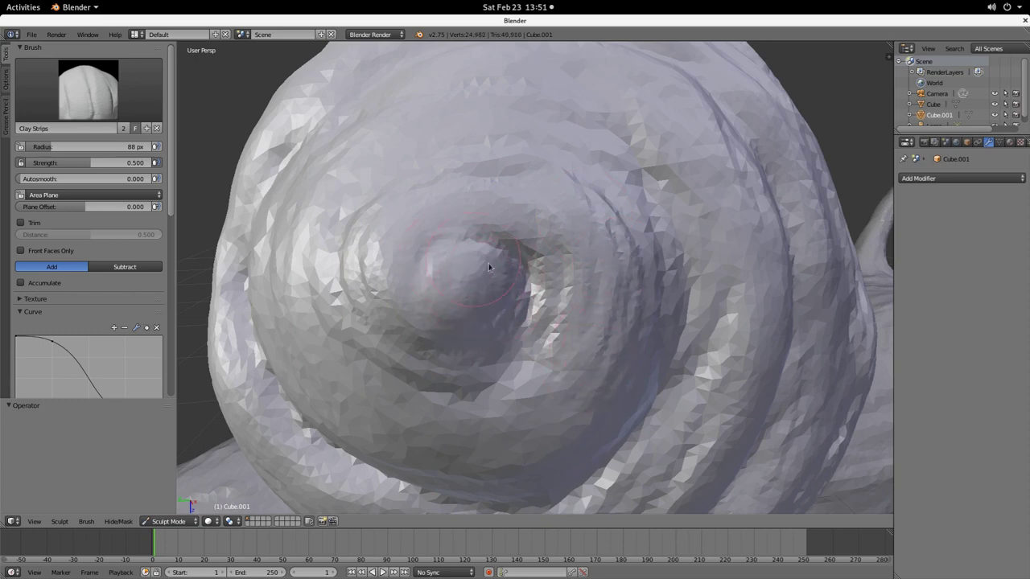
left_click_drag(445, 320, 531, 193)
mouse_move(566, 344)
left_mouse_down()
mouse_move(574, 241)
mouse_move(568, 276)
mouse_move(617, 401)
left_mouse_up()
scroll(617, 398, "down", 6)
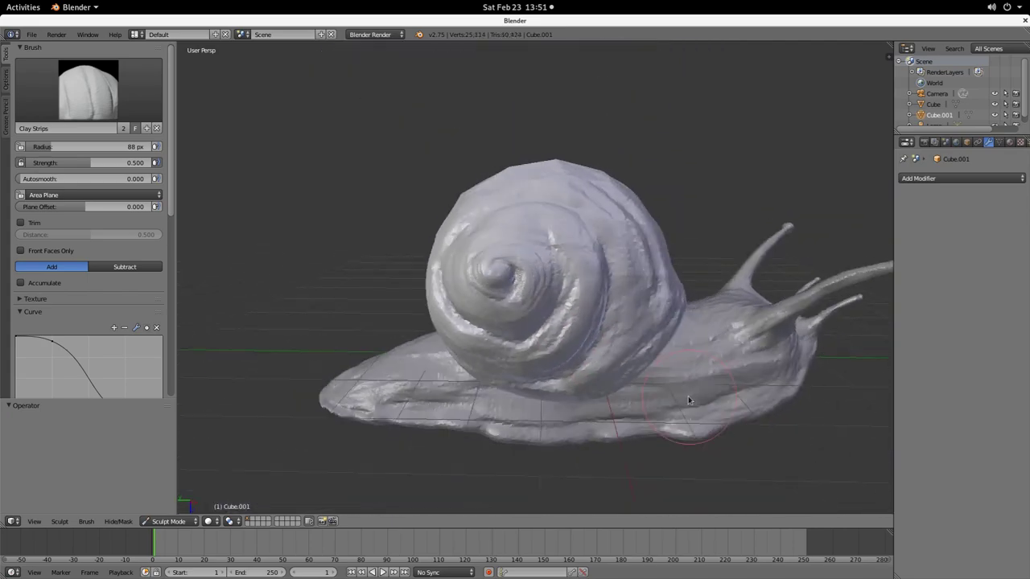
Step: Switch to the Crease brush and carve a groove over the top, rear and underside of the shell's inner whorl
mouse_move(688, 396)
middle_mouse_down()
mouse_move(608, 371)
mouse_move(688, 386)
middle_mouse_up()
scroll(646, 344, "up", 5)
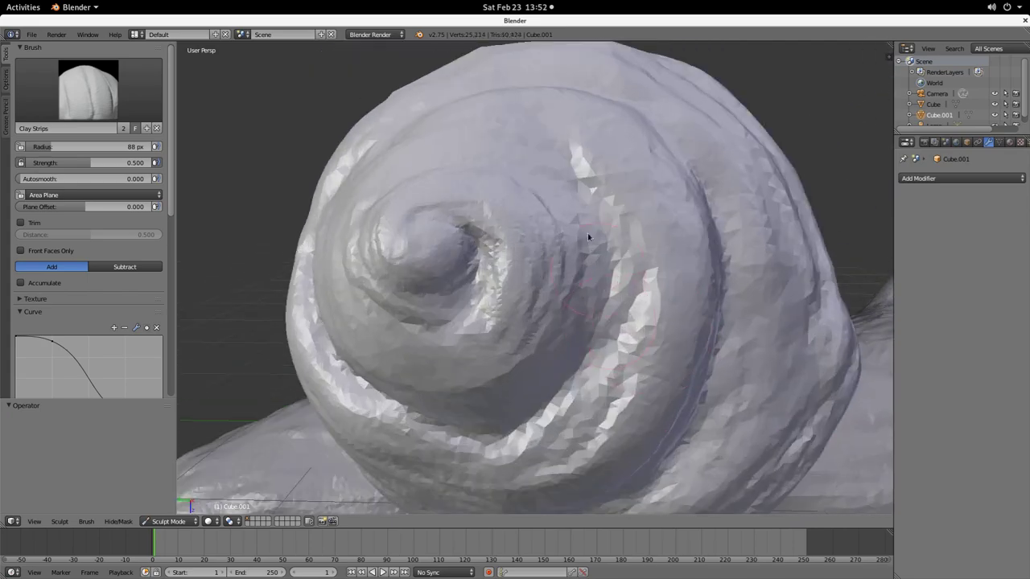
scroll(547, 238, "down", 1)
left_click(75, 104)
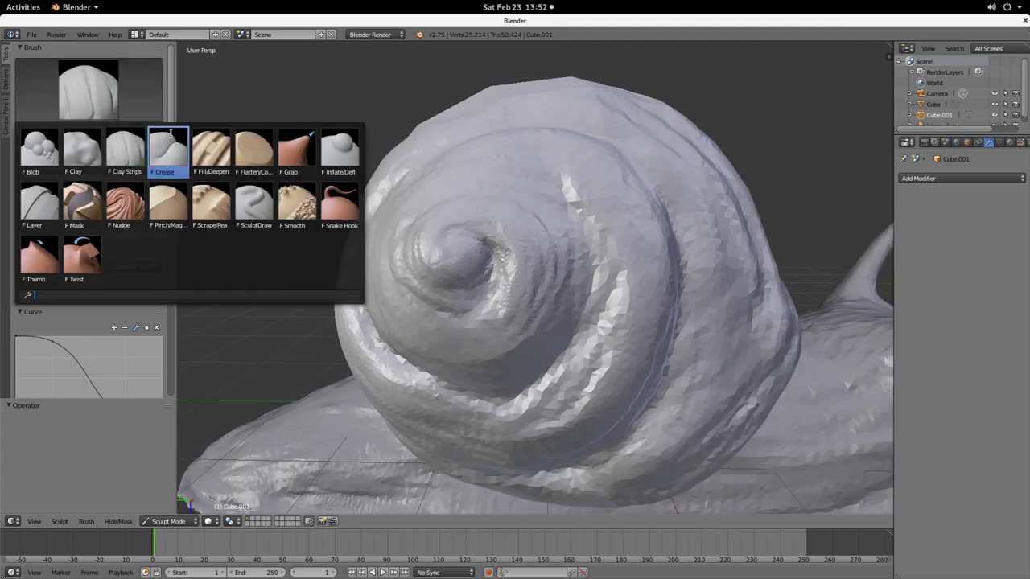
left_click(265, 152)
scroll(617, 177, "up", 4)
mouse_move(637, 294)
left_mouse_down()
mouse_move(604, 350)
mouse_move(642, 168)
mouse_move(572, 138)
left_mouse_up()
middle_click_drag(316, 99, 496, 201)
left_click_drag(634, 166, 481, 173)
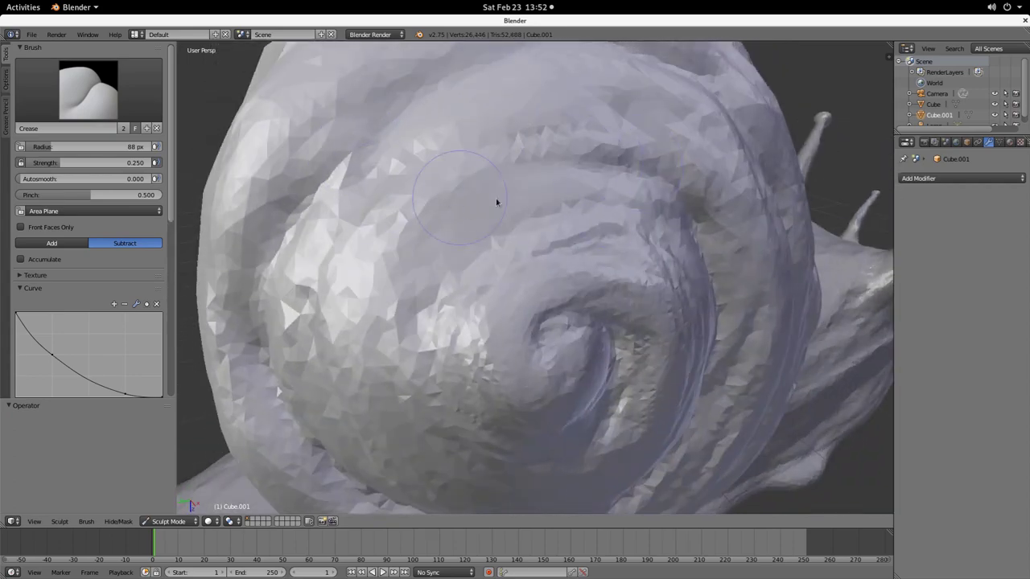
middle_click_drag(496, 202, 534, 192)
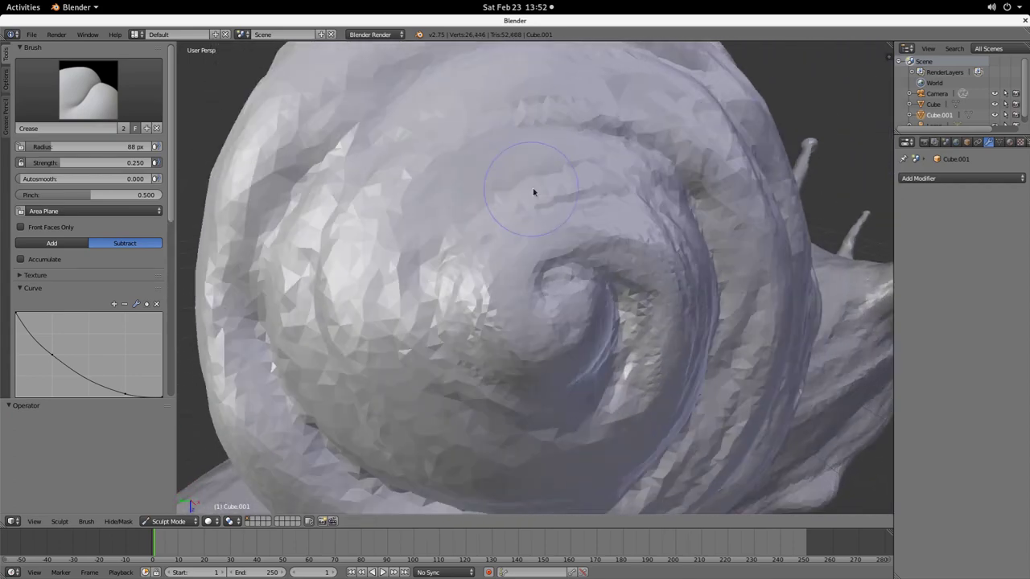
mouse_move(498, 169)
left_mouse_down()
mouse_move(427, 297)
mouse_move(673, 156)
mouse_move(427, 289)
mouse_move(417, 351)
left_mouse_up()
mouse_move(448, 397)
left_mouse_down()
mouse_move(503, 426)
mouse_move(636, 387)
left_mouse_up()
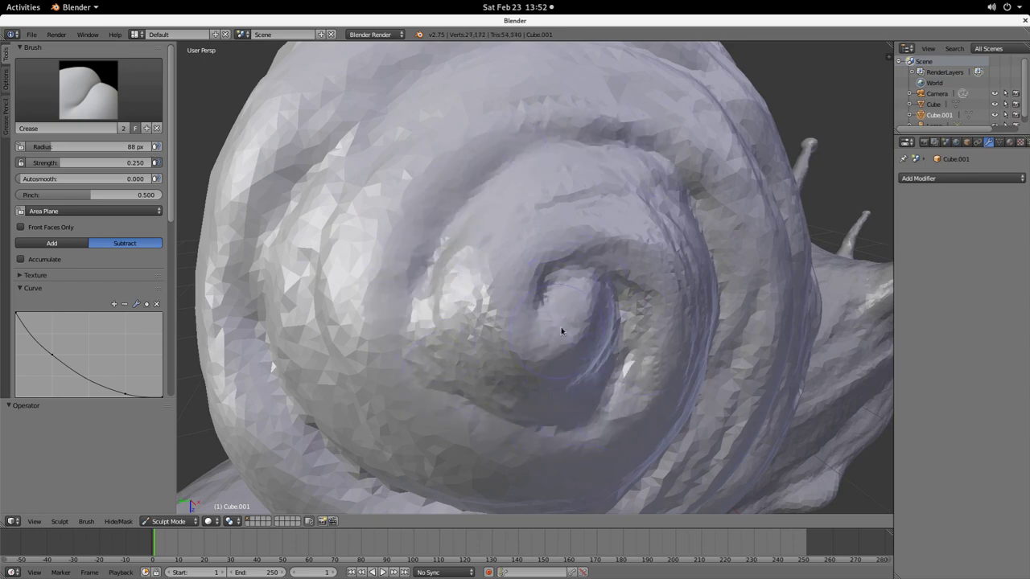
Step: Switch to the Clay Strips brush and build up a curled ridge on the spiral's central knob
left_click(89, 90)
left_click(126, 152)
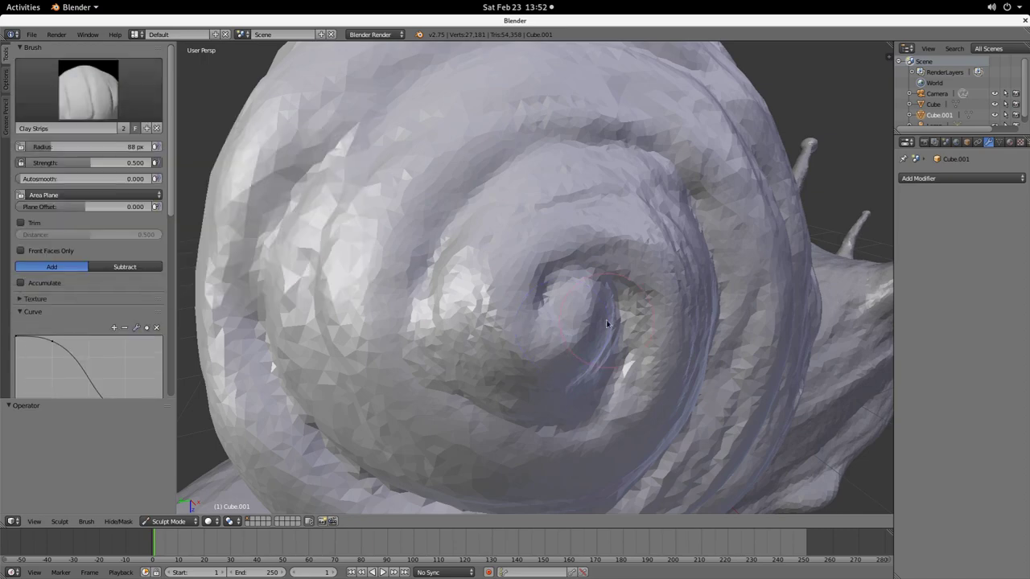
mouse_move(607, 324)
middle_mouse_down()
mouse_move(665, 344)
mouse_move(499, 317)
mouse_move(565, 329)
mouse_move(572, 294)
middle_mouse_up()
scroll(665, 343, "down", 3)
scroll(624, 322, "up", 3)
mouse_move(572, 295)
left_mouse_down()
mouse_move(566, 268)
mouse_move(556, 274)
mouse_move(582, 274)
mouse_move(617, 315)
mouse_move(489, 476)
mouse_move(598, 402)
mouse_move(452, 452)
mouse_move(617, 292)
mouse_move(603, 232)
mouse_move(589, 276)
mouse_move(625, 278)
mouse_move(572, 391)
left_mouse_up()
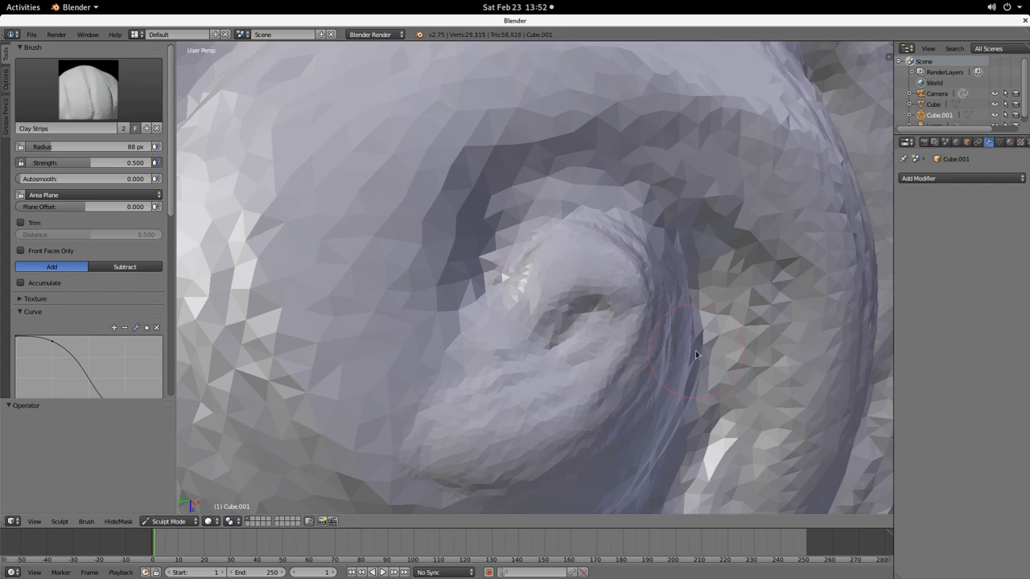
Step: Fill out the rear of the whorl around the spiral centre and thicken the central coil with Clay Strips strokes
scroll(482, 284, "down", 6)
middle_click_drag(638, 332, 447, 291)
scroll(342, 260, "up", 5)
mouse_move(342, 260)
left_mouse_down()
mouse_move(426, 226)
mouse_move(370, 268)
mouse_move(407, 271)
mouse_move(424, 159)
mouse_move(445, 187)
mouse_move(349, 261)
mouse_move(407, 224)
mouse_move(416, 200)
mouse_move(354, 278)
left_mouse_up()
middle_click_drag(330, 258, 472, 169)
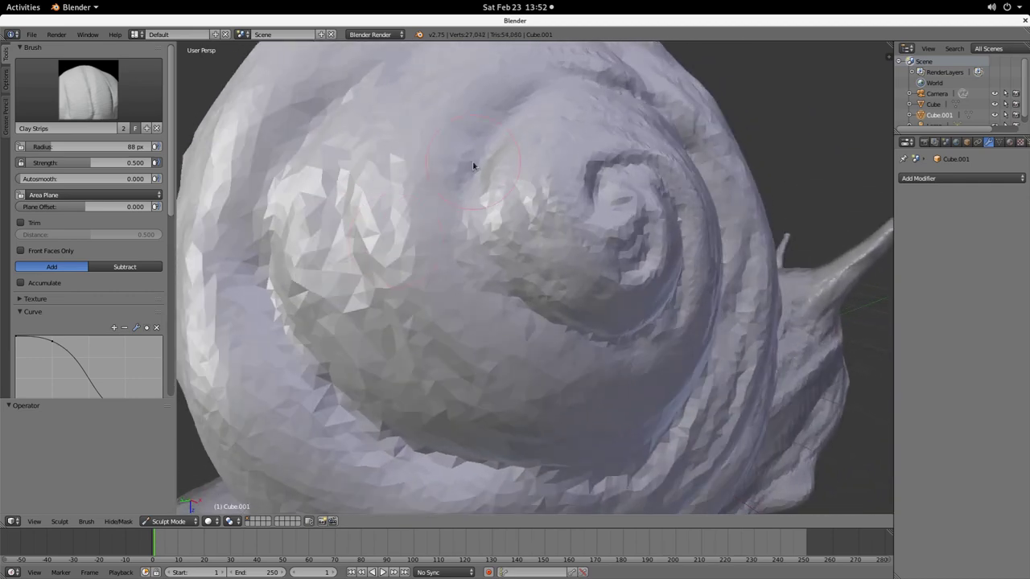
mouse_move(583, 258)
left_mouse_down()
mouse_move(631, 273)
mouse_move(644, 210)
left_mouse_up()
middle_click_drag(643, 211, 482, 305)
left_click_drag(481, 306, 539, 224)
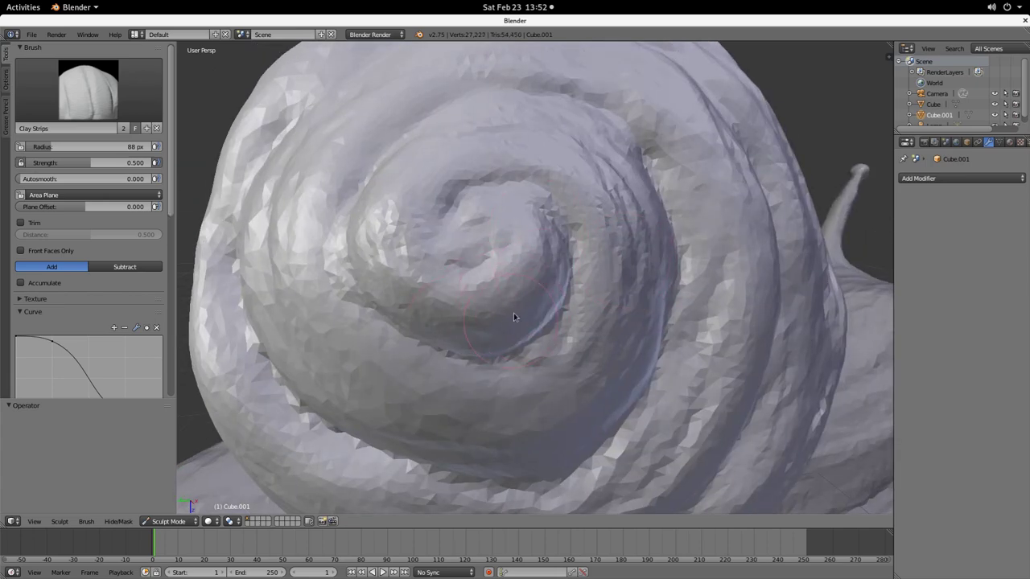
Step: Shape the innermost curl of the spiral with Clay Strips strokes across its tip and upper edge
scroll(470, 238, "up", 5)
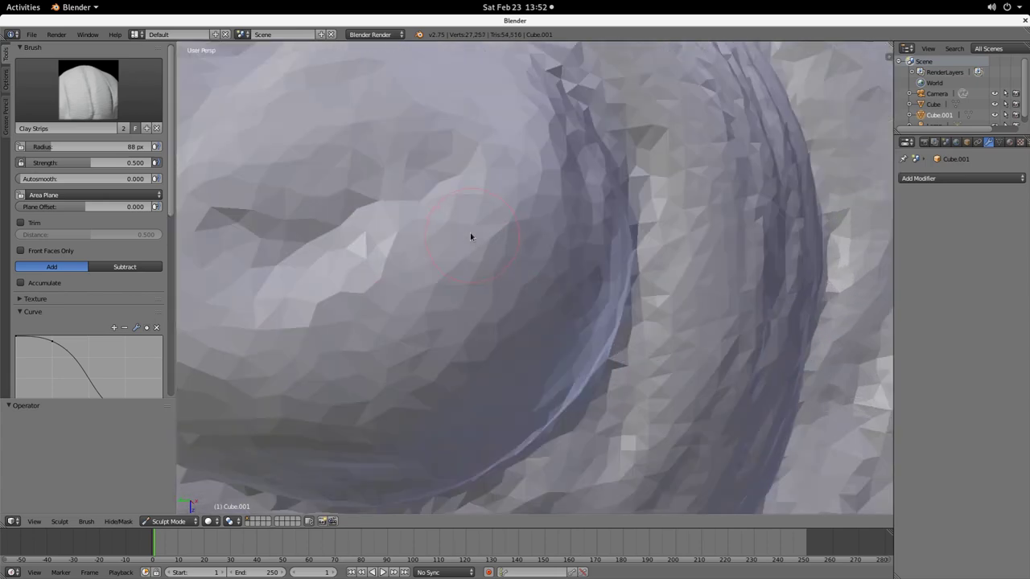
scroll(386, 197, "down", 5)
scroll(431, 193, "up", 4)
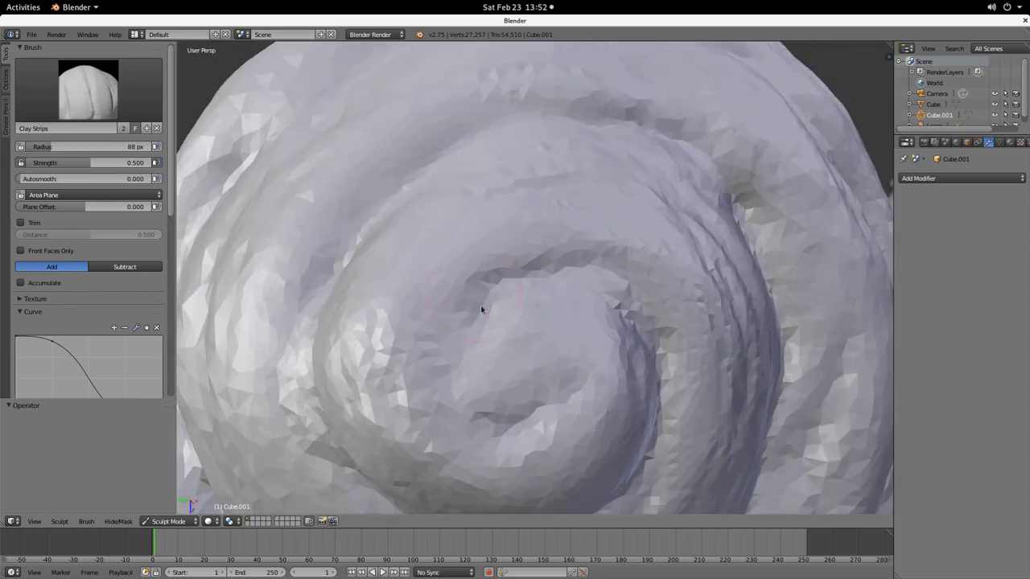
left_click_drag(510, 384, 607, 371)
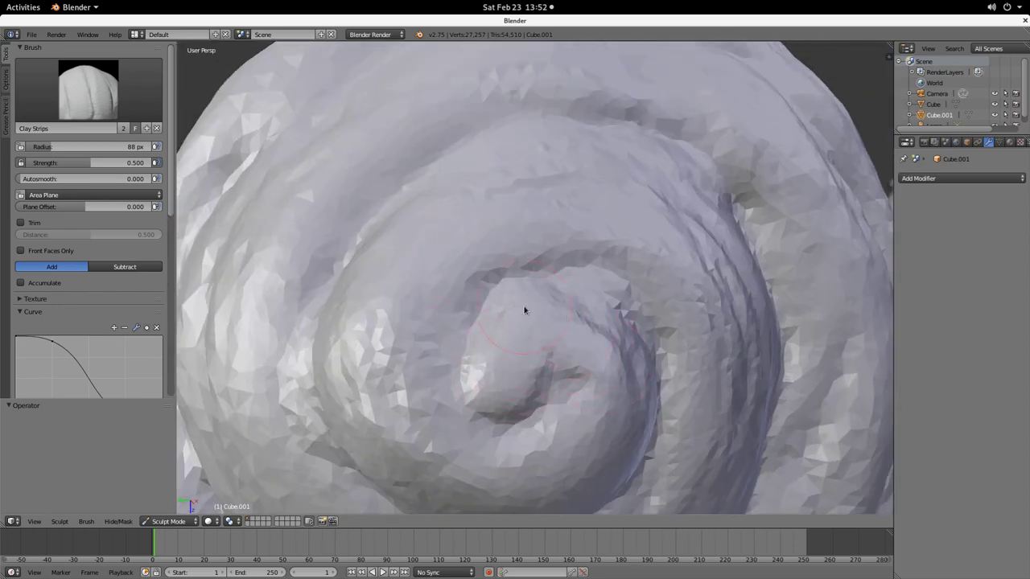
mouse_move(479, 326)
left_mouse_down()
mouse_move(554, 300)
mouse_move(637, 377)
mouse_move(602, 309)
left_mouse_up()
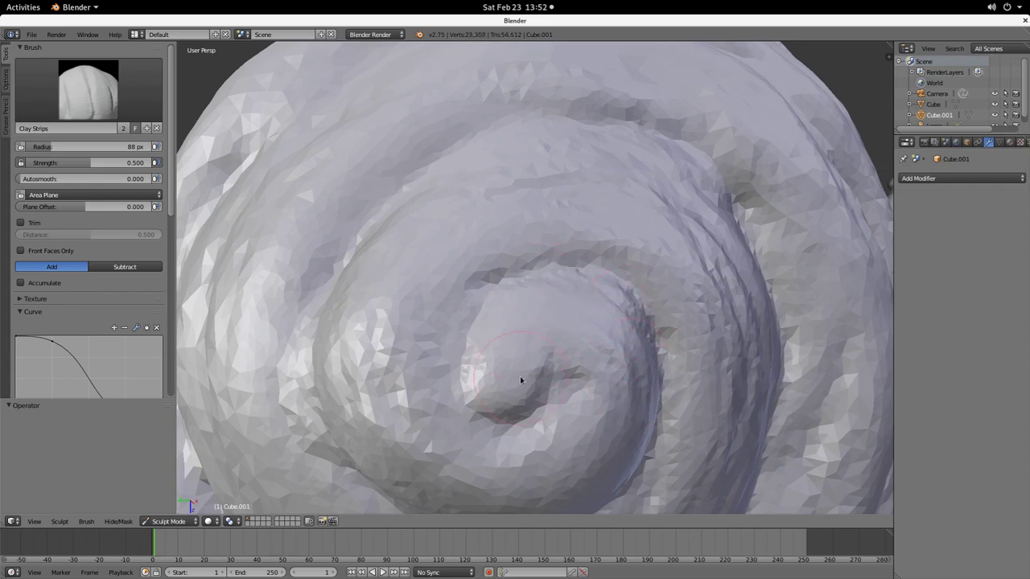
Step: Refine the spiral's tip up close with fine Clay Strips strokes curving from the central knob over its upper edge
scroll(538, 375, "up", 5)
scroll(513, 378, "down", 3)
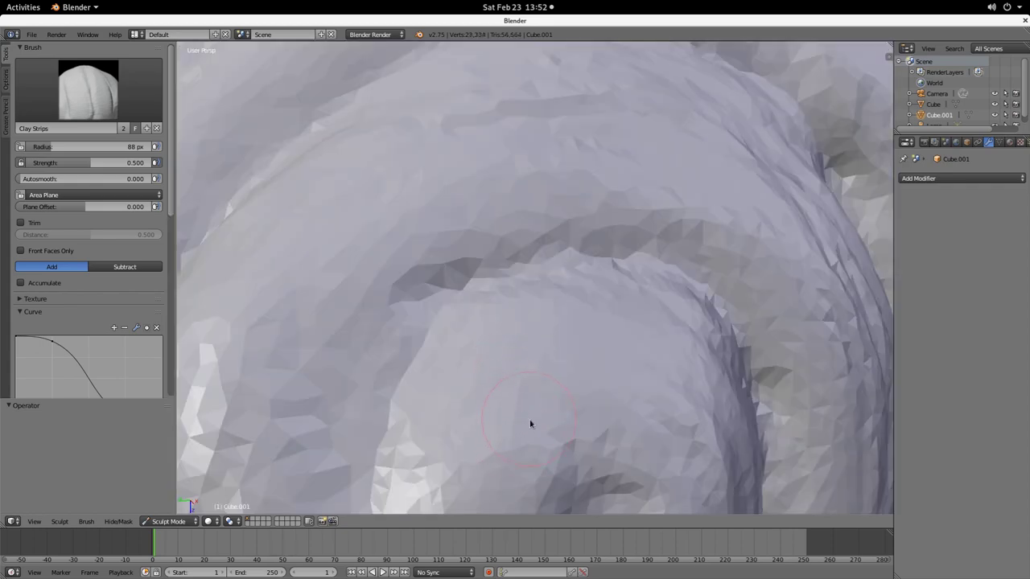
scroll(530, 424, "down", 6)
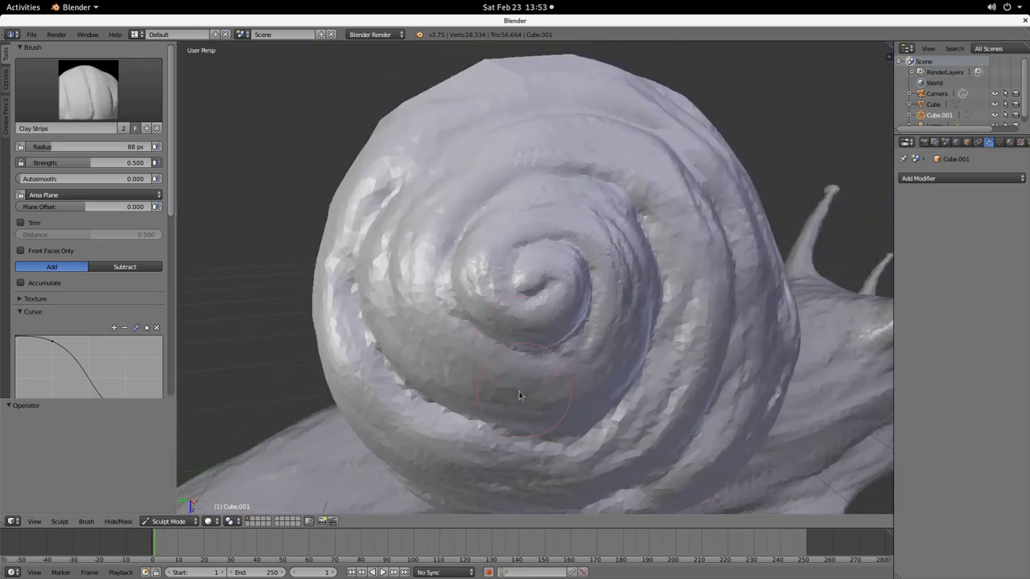
scroll(532, 300, "up", 4)
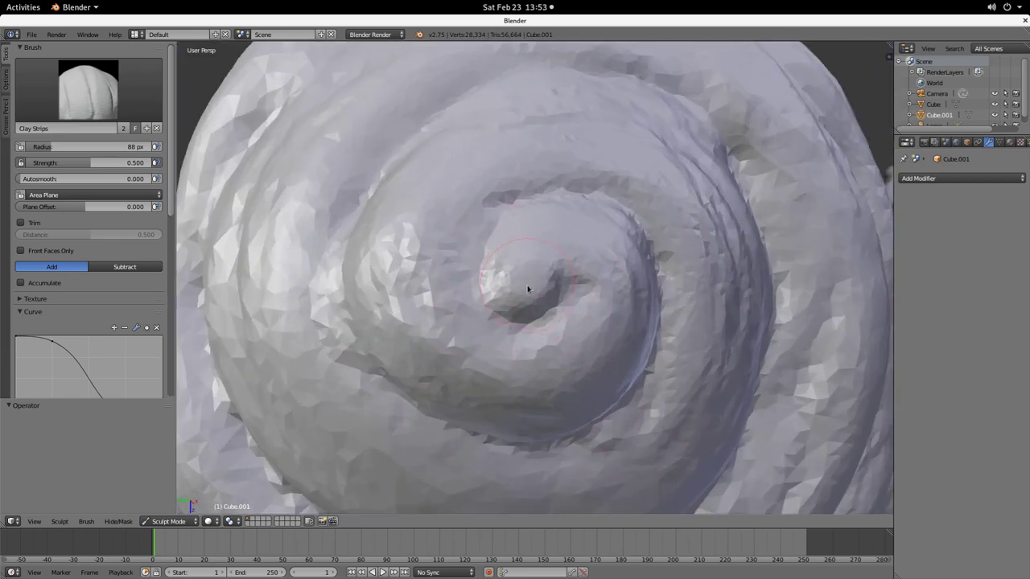
scroll(519, 278, "down", 3)
scroll(531, 295, "up", 4)
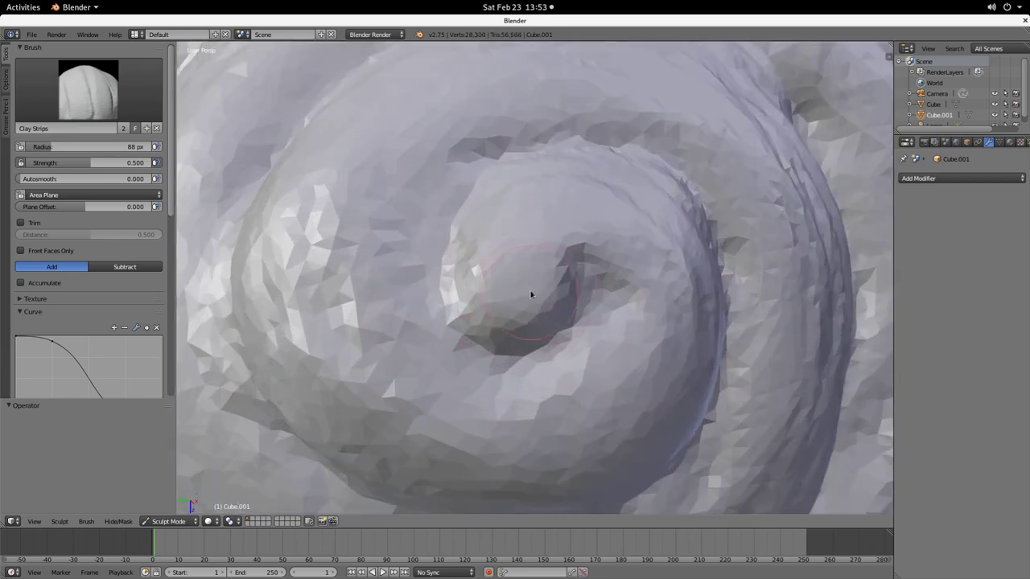
scroll(535, 288, "up", 2)
mouse_move(540, 306)
left_mouse_down()
mouse_move(591, 202)
mouse_move(478, 162)
mouse_move(502, 193)
mouse_move(676, 189)
mouse_move(618, 182)
left_mouse_up()
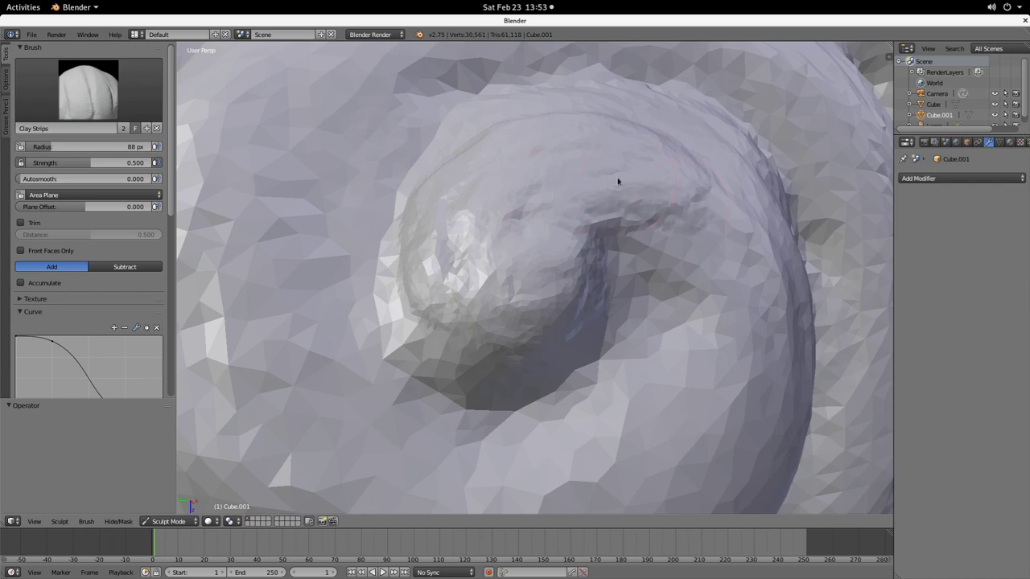
scroll(717, 262, "down", 2)
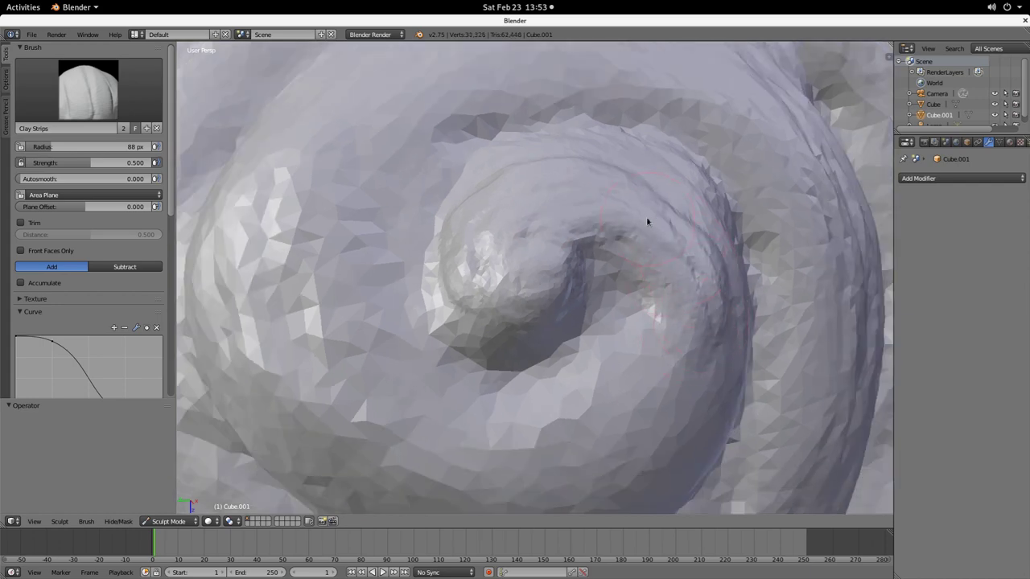
Step: Build up the innermost whorl around the tip with Clay Strips strokes along its front, top and rear edges
mouse_move(648, 222)
left_mouse_down()
mouse_move(701, 354)
mouse_move(724, 372)
mouse_move(593, 509)
left_mouse_up()
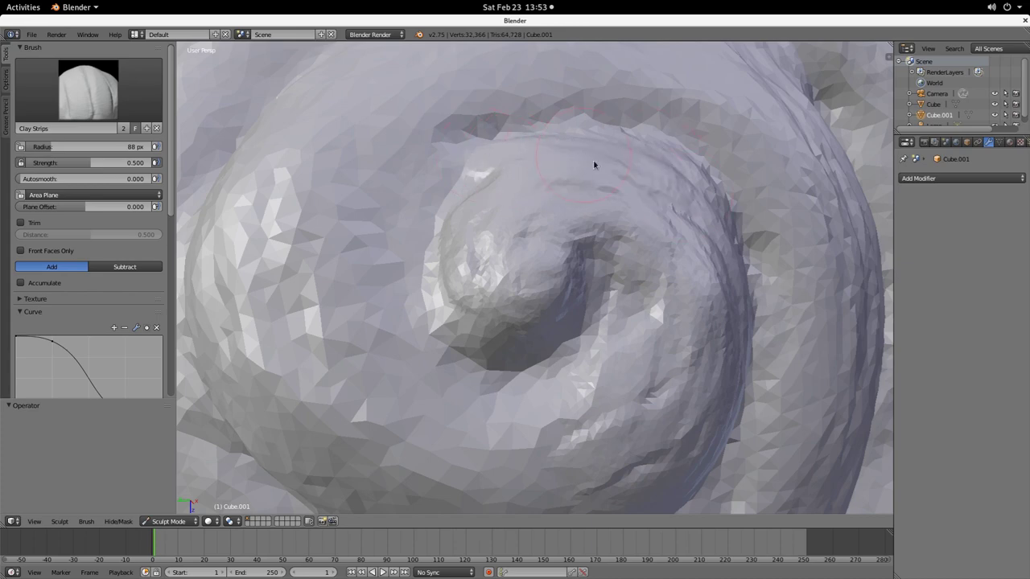
left_click_drag(594, 165, 705, 245)
mouse_move(506, 171)
left_mouse_down()
mouse_move(475, 202)
mouse_move(480, 285)
mouse_move(513, 338)
mouse_move(584, 281)
mouse_move(453, 326)
left_mouse_up()
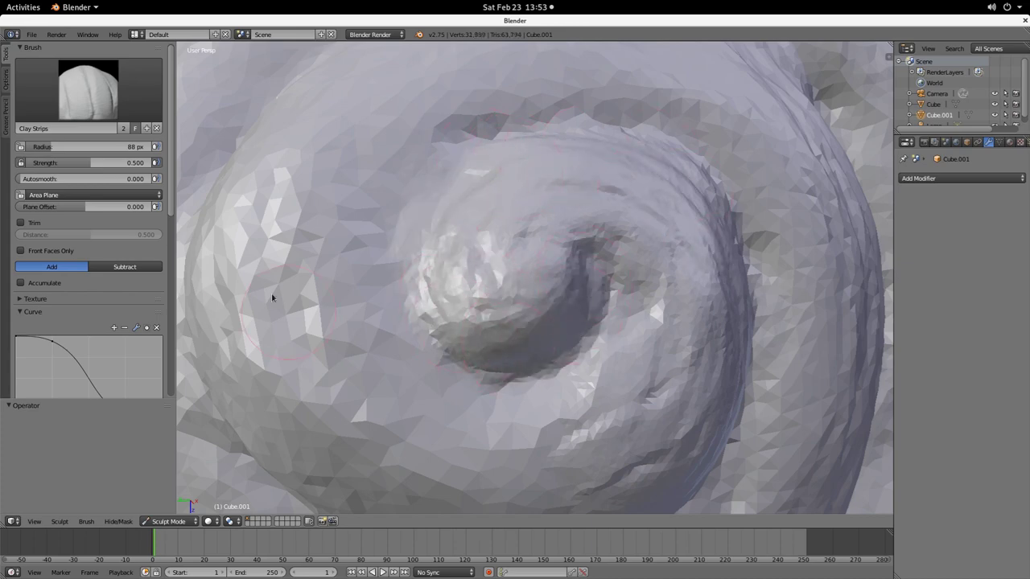
Step: Lay long Clay Strips strokes along the rear and underside of the second whorl around the spiral centre
mouse_move(347, 216)
left_mouse_down()
mouse_move(485, 413)
mouse_move(425, 395)
mouse_move(667, 384)
mouse_move(627, 327)
mouse_move(442, 434)
mouse_move(255, 372)
mouse_move(236, 268)
mouse_move(334, 424)
mouse_move(626, 477)
left_mouse_up()
middle_click_drag(449, 414, 321, 264)
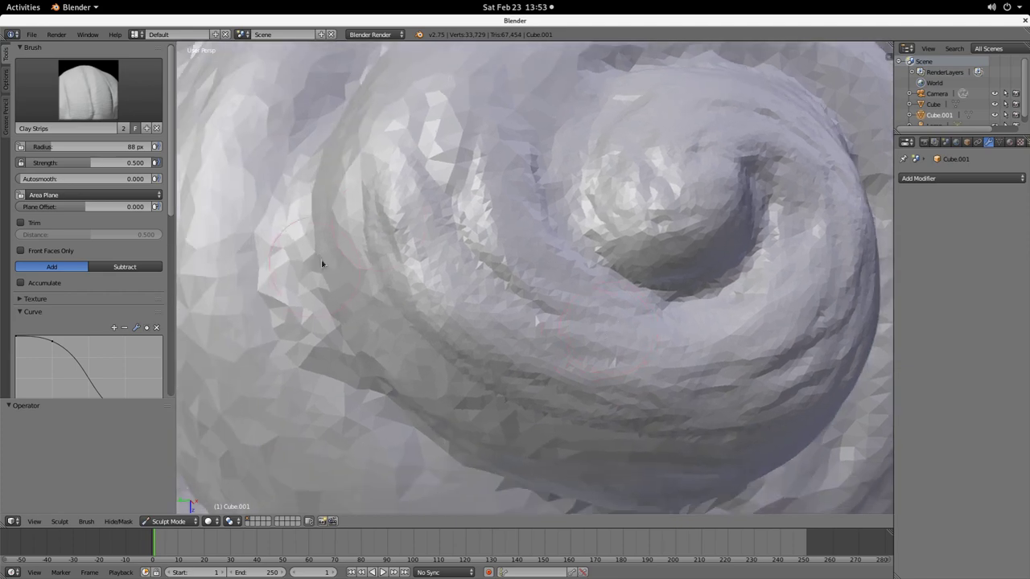
mouse_move(430, 394)
left_mouse_down()
mouse_move(367, 326)
mouse_move(434, 350)
mouse_move(507, 403)
mouse_move(731, 469)
mouse_move(506, 507)
mouse_move(551, 483)
left_mouse_up()
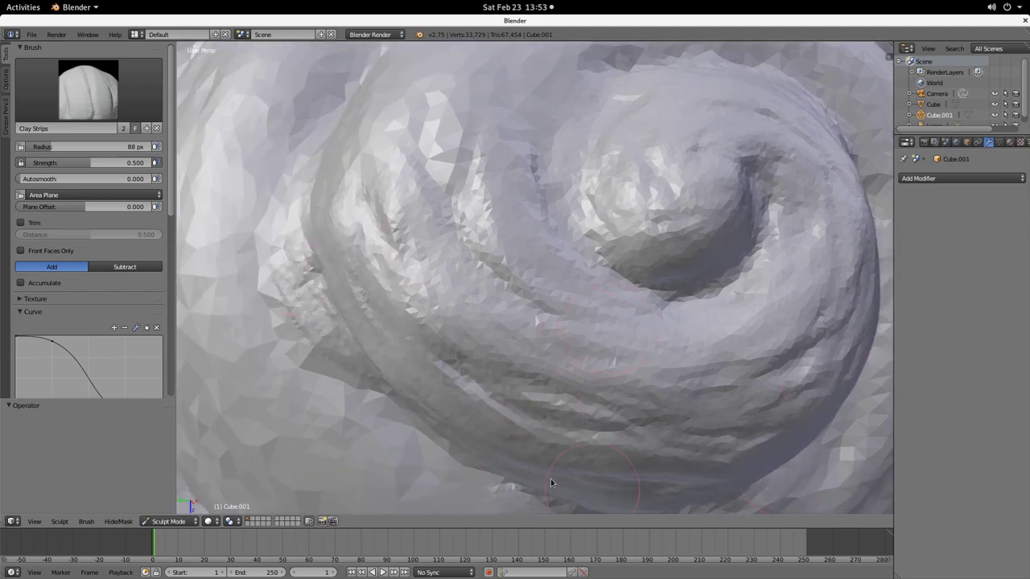
Step: Lay long Clay Strips strokes across the top of the second whorl, following the spiral's curve above the tip
middle_click_drag(430, 227, 432, 460)
mouse_move(519, 430)
left_mouse_down()
mouse_move(657, 249)
mouse_move(612, 265)
mouse_move(809, 260)
left_mouse_up()
mouse_move(358, 346)
left_mouse_down()
mouse_move(372, 439)
mouse_move(482, 304)
mouse_move(682, 196)
left_mouse_up()
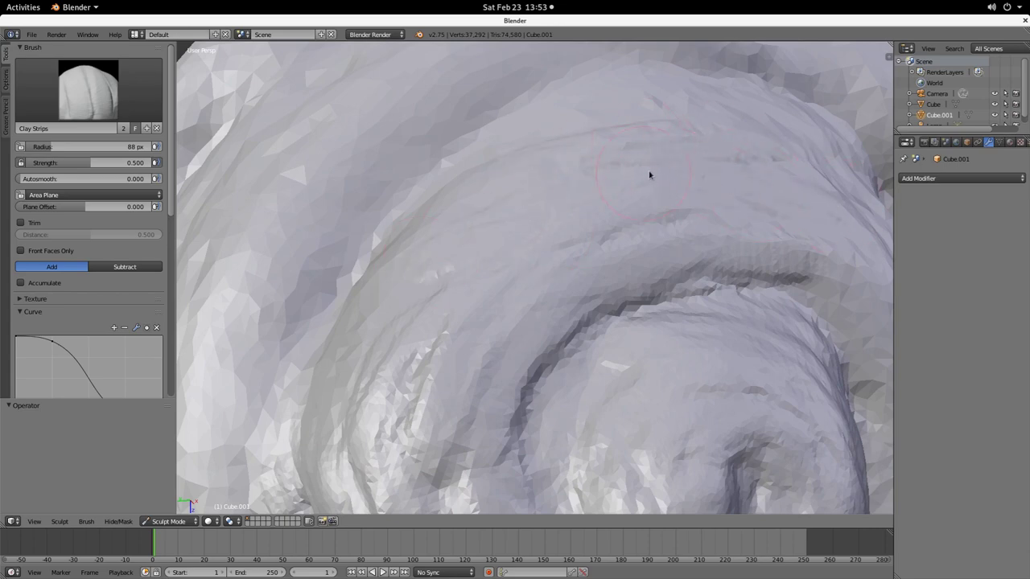
mouse_move(367, 308)
left_mouse_down()
mouse_move(357, 281)
mouse_move(391, 365)
mouse_move(386, 314)
left_mouse_up()
mouse_move(788, 274)
middle_mouse_down()
mouse_move(395, 297)
mouse_move(343, 282)
middle_mouse_up()
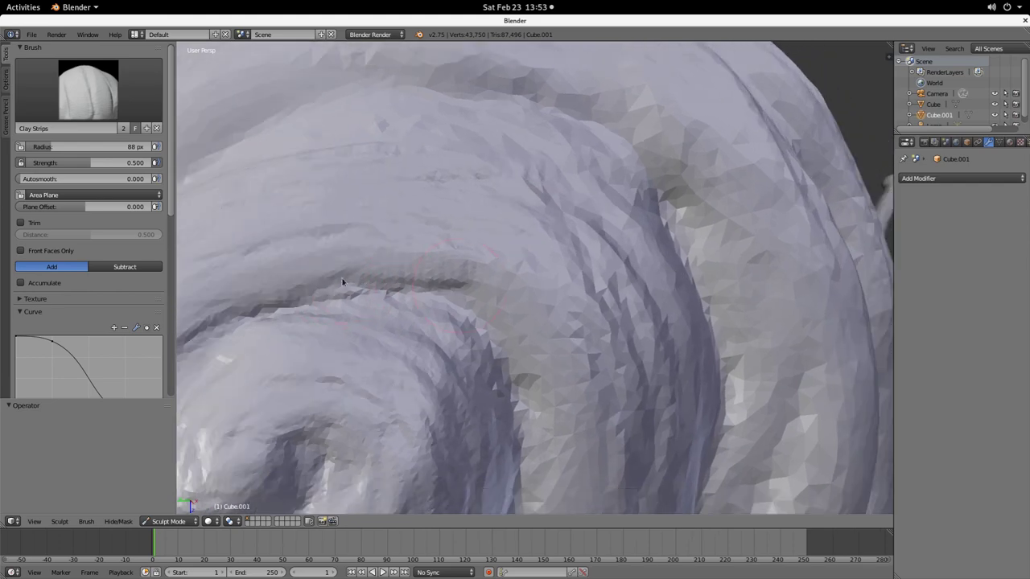
Step: Build up the front side of the second whorl with Clay Strips strokes and smooth down its lower front
mouse_move(584, 298)
middle_mouse_down()
mouse_move(503, 269)
mouse_move(557, 286)
middle_mouse_up()
scroll(558, 286, "down", 1)
mouse_move(517, 301)
left_mouse_down()
mouse_move(533, 292)
mouse_move(516, 227)
mouse_move(684, 298)
mouse_move(554, 325)
mouse_move(665, 347)
mouse_move(679, 405)
left_mouse_up()
middle_click_drag(679, 404, 679, 320)
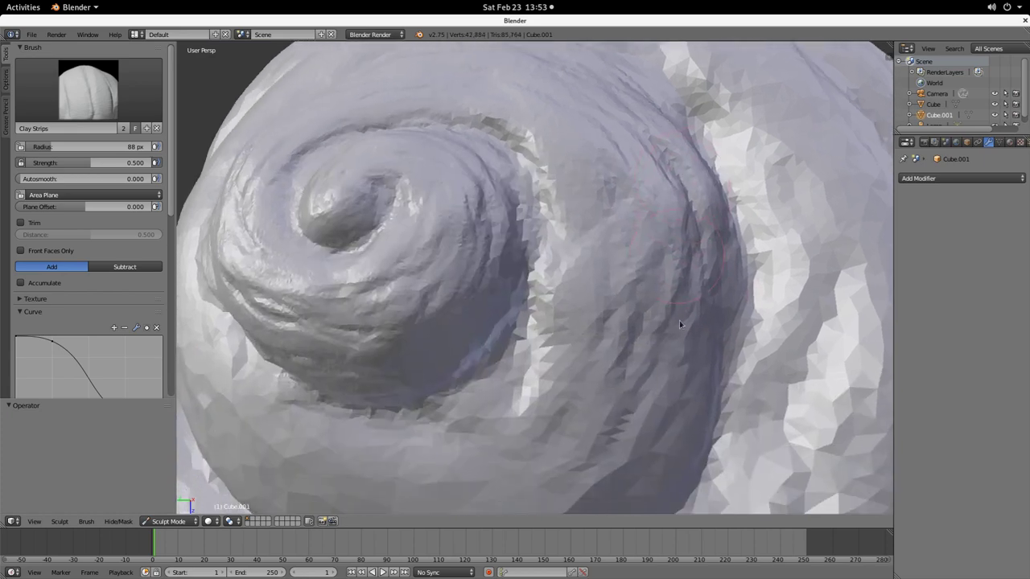
mouse_move(679, 321)
left_mouse_down("shift")
mouse_move(625, 478)
mouse_move(714, 326)
mouse_move(596, 491)
left_mouse_up("shift")
Step: Add curved Clay Strips strokes around the underside of the whorl beneath the spiral centre
middle_click_drag(475, 434, 652, 278)
left_click_drag(331, 246, 748, 346)
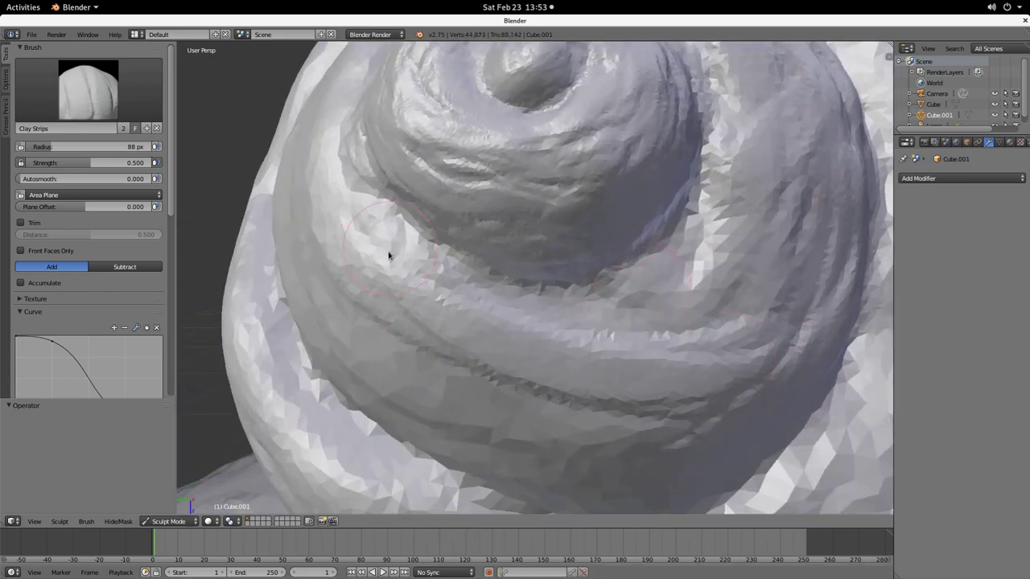
mouse_move(389, 255)
left_mouse_down()
mouse_move(540, 383)
mouse_move(643, 418)
left_mouse_up()
mouse_move(245, 245)
left_mouse_down()
mouse_move(303, 297)
mouse_move(419, 367)
mouse_move(628, 426)
mouse_move(593, 469)
left_mouse_up()
scroll(407, 255, "down", 2)
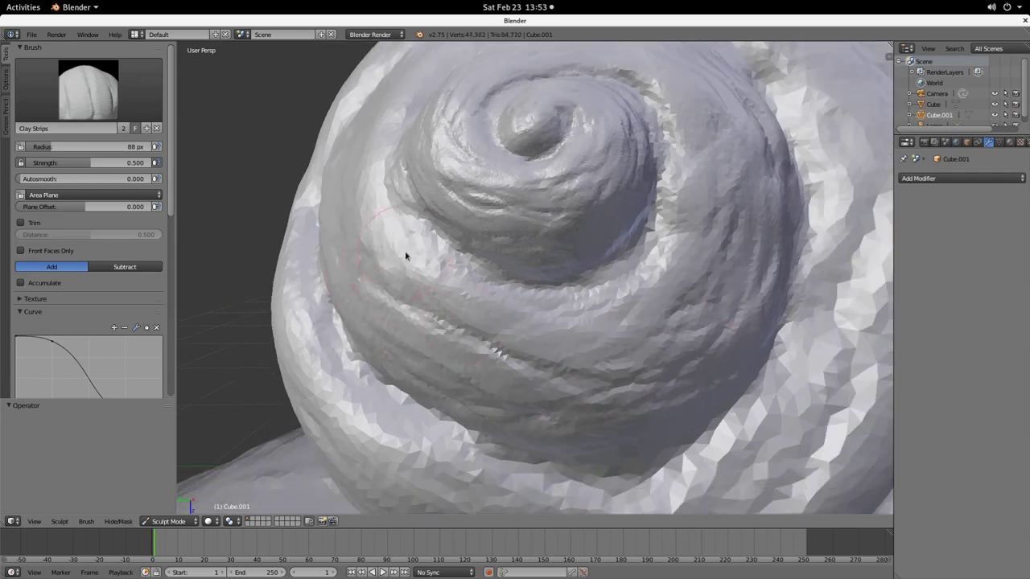
Step: Fill out the rear and top of the middle whorl with Clay Strips strokes that follow the spiral
mouse_move(407, 255)
middle_mouse_down()
mouse_move(326, 205)
mouse_move(548, 397)
mouse_move(448, 191)
mouse_move(395, 391)
middle_mouse_up()
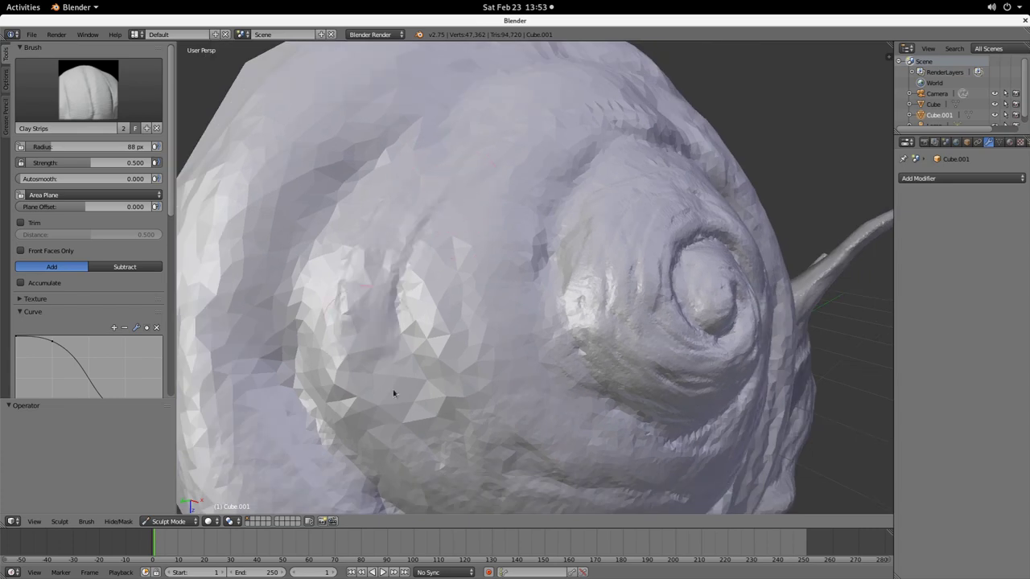
mouse_move(395, 391)
left_mouse_down()
mouse_move(333, 416)
mouse_move(504, 452)
mouse_move(490, 368)
mouse_move(512, 472)
mouse_move(595, 425)
mouse_move(510, 103)
left_mouse_up()
mouse_move(506, 66)
left_mouse_down()
mouse_move(558, 96)
mouse_move(474, 156)
mouse_move(540, 115)
mouse_move(551, 172)
left_mouse_up()
middle_click_drag(551, 173, 575, 237)
mouse_move(574, 236)
left_mouse_down()
mouse_move(598, 271)
mouse_move(709, 280)
left_mouse_up()
mouse_move(643, 231)
left_mouse_down()
mouse_move(715, 271)
mouse_move(791, 405)
mouse_move(791, 440)
left_mouse_up()
Step: Build up the front of the next outer whorl with parallel Clay Strips strokes running down its face and outer edge
mouse_move(791, 440)
middle_mouse_down()
mouse_move(668, 334)
mouse_move(565, 187)
middle_mouse_up()
left_click_drag(650, 306, 674, 457)
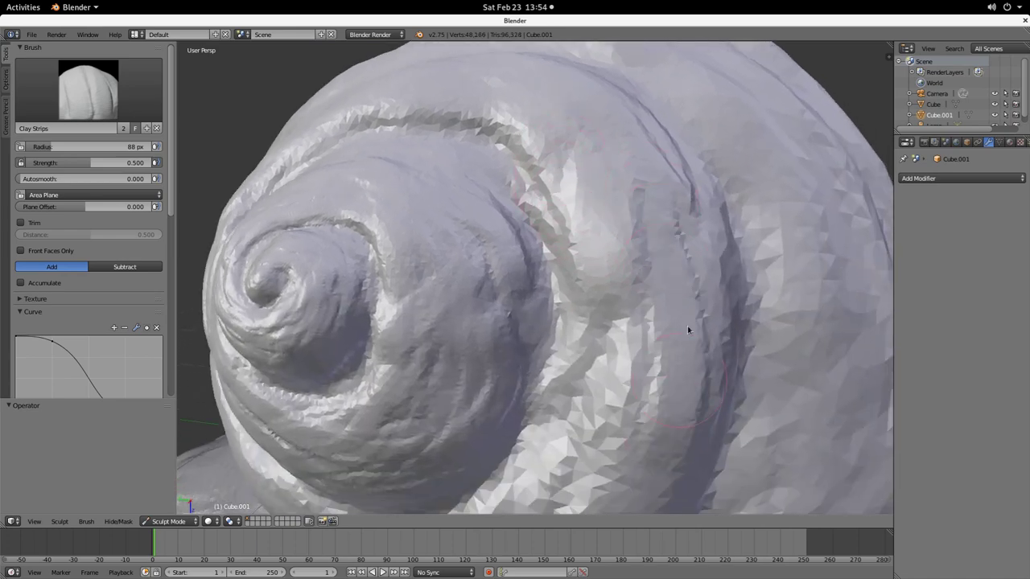
left_click_drag(688, 177, 721, 406)
left_click_drag(751, 201, 731, 491)
left_click_drag(615, 310, 567, 474)
left_click_drag(599, 338, 624, 470)
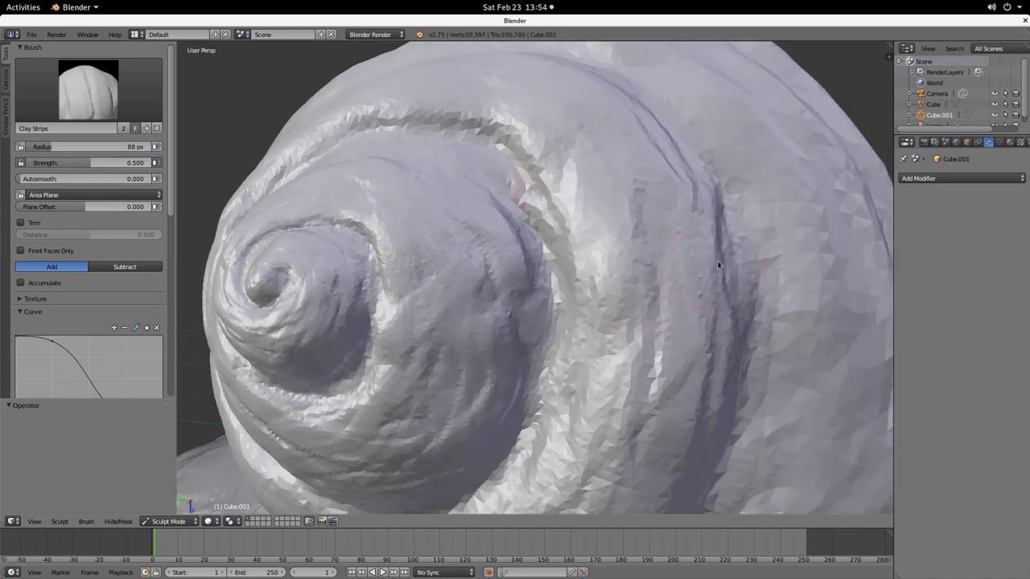
Step: Continue the Clay Strips strokes around the outer whorl's lower front, underside and rear
middle_click_drag(676, 439, 700, 133, "shift")
left_click_drag(576, 288, 515, 362)
mouse_move(623, 165)
left_mouse_down()
mouse_move(517, 301)
mouse_move(491, 354)
left_mouse_up()
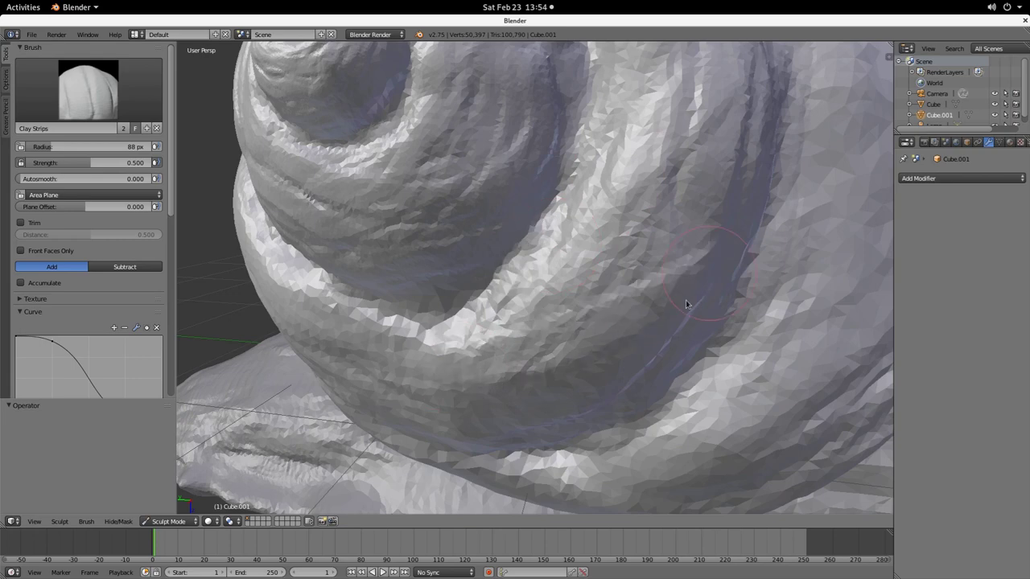
left_click_drag(689, 306, 480, 434)
mouse_move(319, 476)
middle_mouse_down()
mouse_move(381, 453)
mouse_move(370, 402)
mouse_move(375, 423)
middle_mouse_up()
mouse_move(371, 450)
left_mouse_down()
mouse_move(269, 338)
mouse_move(214, 223)
mouse_move(239, 299)
mouse_move(180, 221)
left_mouse_up()
left_click_drag(279, 255, 467, 297)
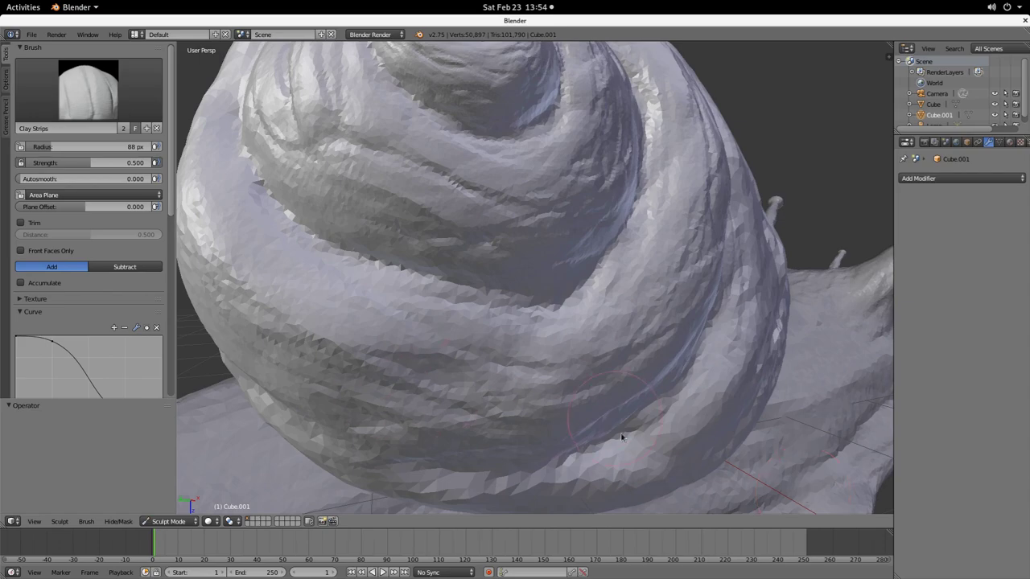
Step: Inspect the shell from behind and refine its upper rear surface with a Clay Strips stroke
middle_click_drag(622, 437, 655, 437)
scroll(572, 427, "down", 2)
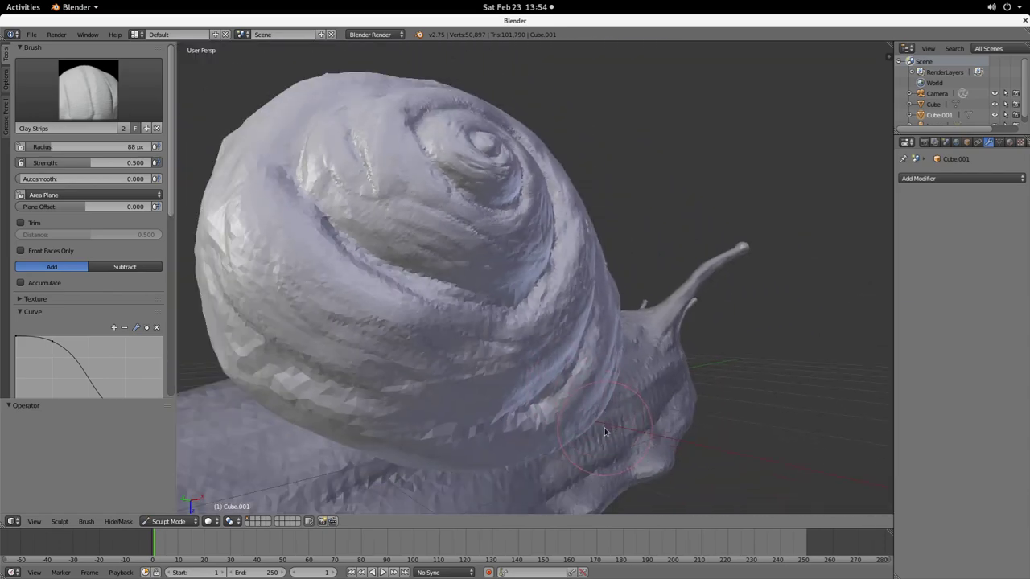
scroll(605, 432, "down", 1)
middle_click_drag(472, 372, 555, 381)
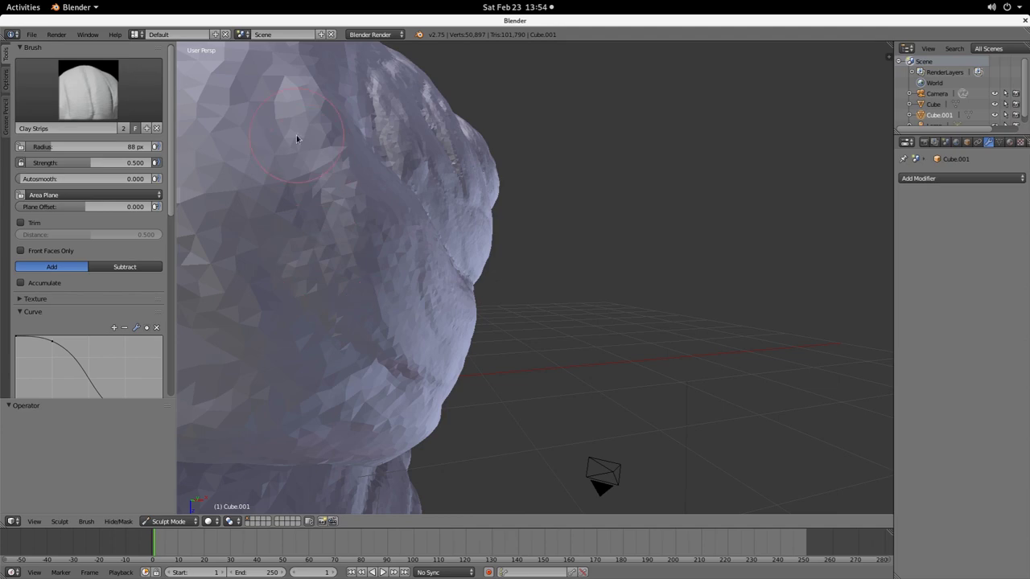
middle_click_drag(296, 139, 271, 163)
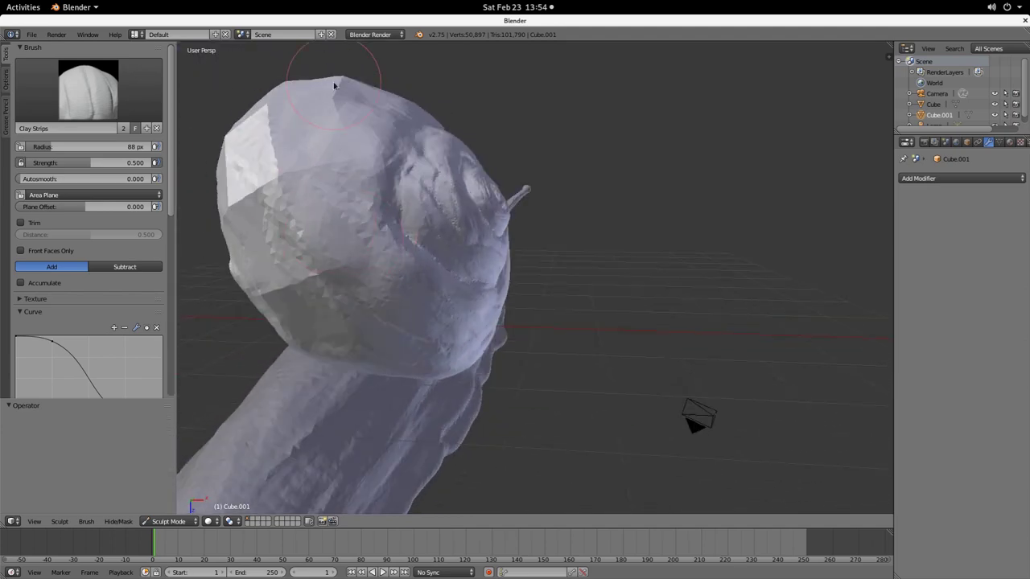
middle_click_drag(349, 97, 297, 175)
mouse_move(297, 174)
left_mouse_down()
mouse_move(295, 80)
mouse_move(317, 105)
mouse_move(334, 96)
left_mouse_up()
scroll(633, 308, "down", 3)
middle_click_drag(633, 308, 459, 296)
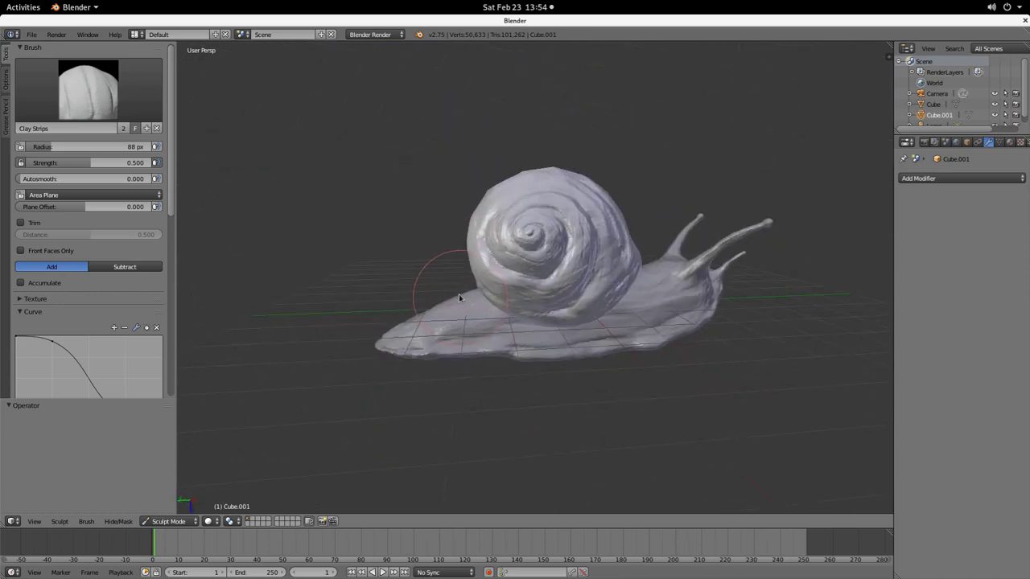
Step: Switch to the file manager, examine briarfolk_spice_in-game.png enlarged in Image Viewer, close it, and return to Blender
key("alt+Tab")
key("alt+Tab")
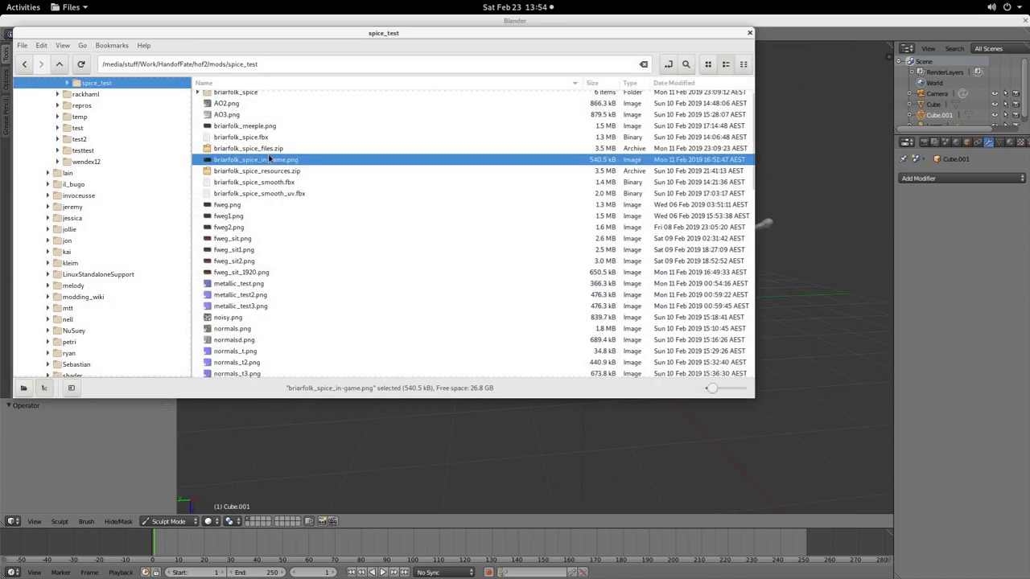
double_click(259, 161)
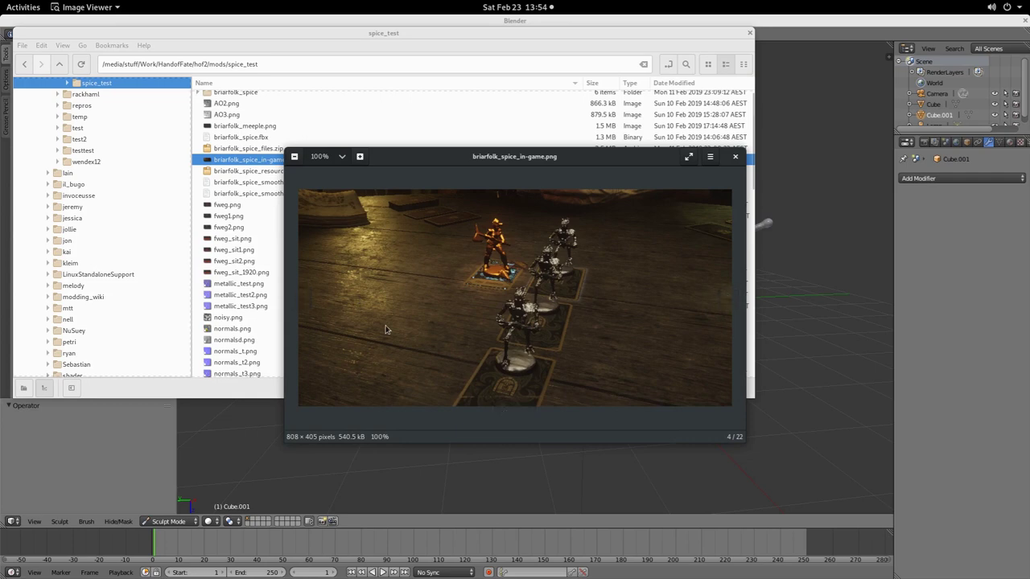
double_click(588, 161)
scroll(433, 257, "up", 5)
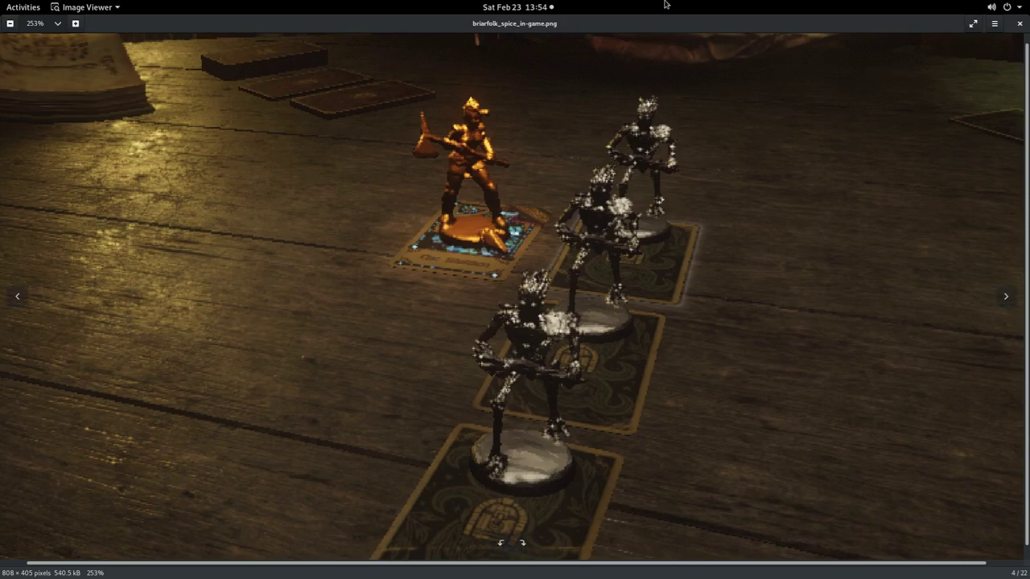
left_click(1020, 24)
left_click(802, 185)
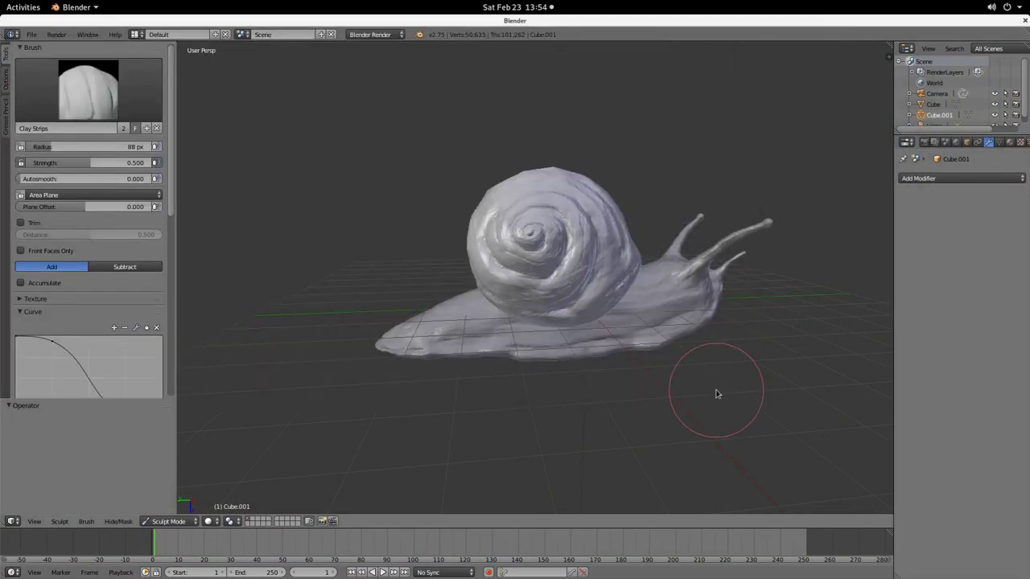
scroll(708, 394, "down", 15)
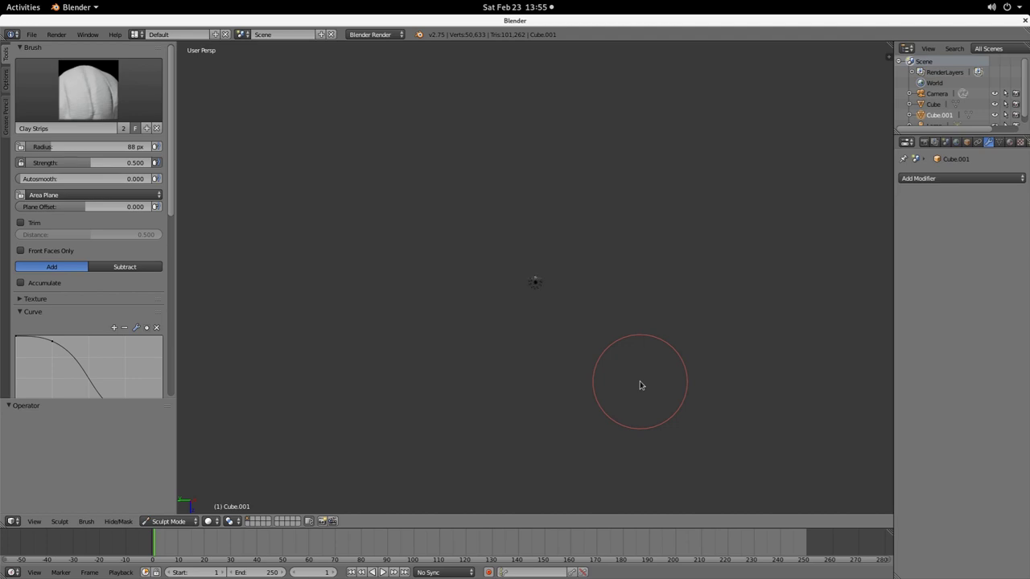
scroll(640, 385, "up", 15)
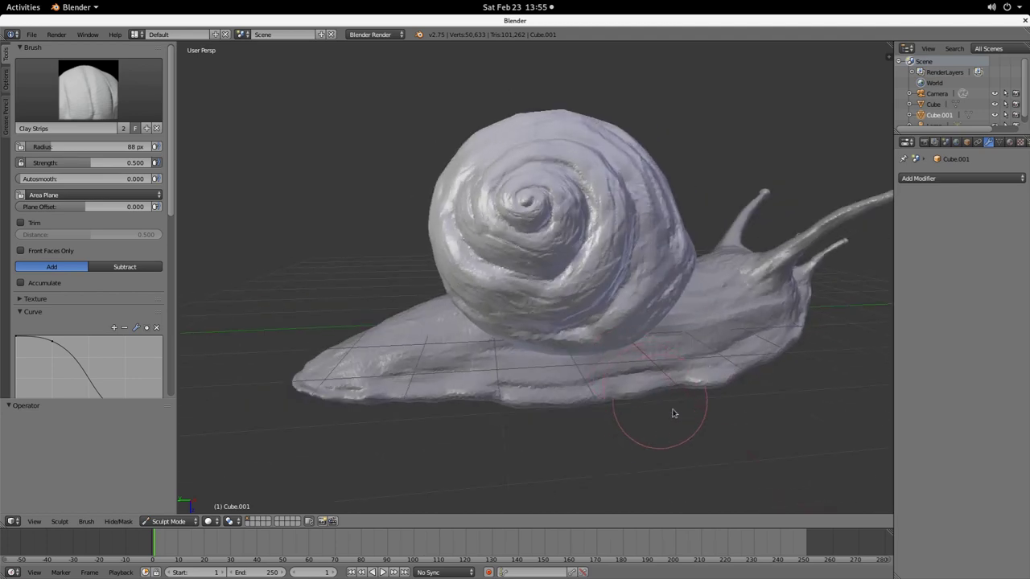
middle_click_drag(712, 372, 701, 375)
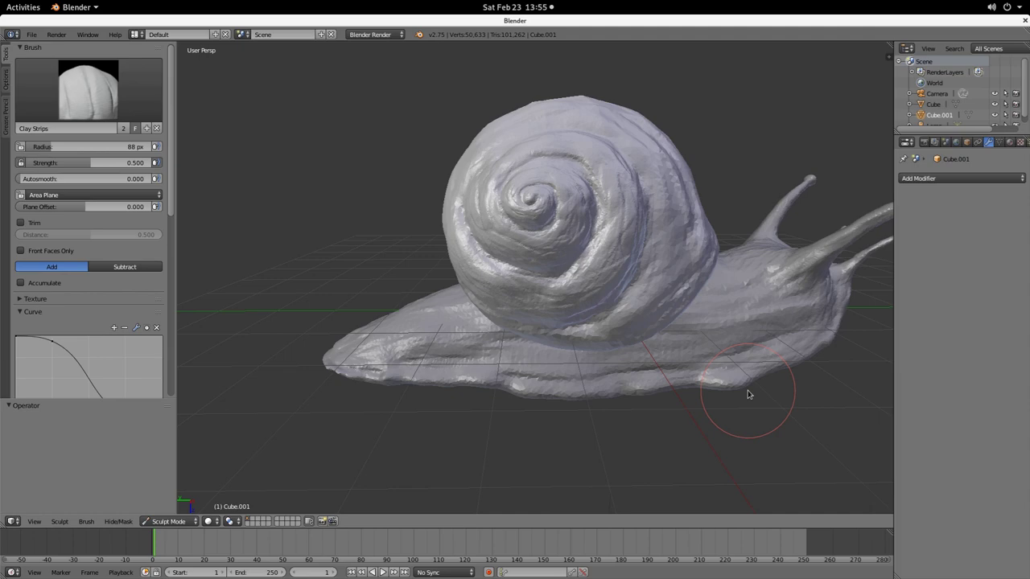
Step: Sculpt the top of the shell's outer whorl with Clay Strips strokes, defining the groove above the inner whorls
scroll(564, 167, "up", 5)
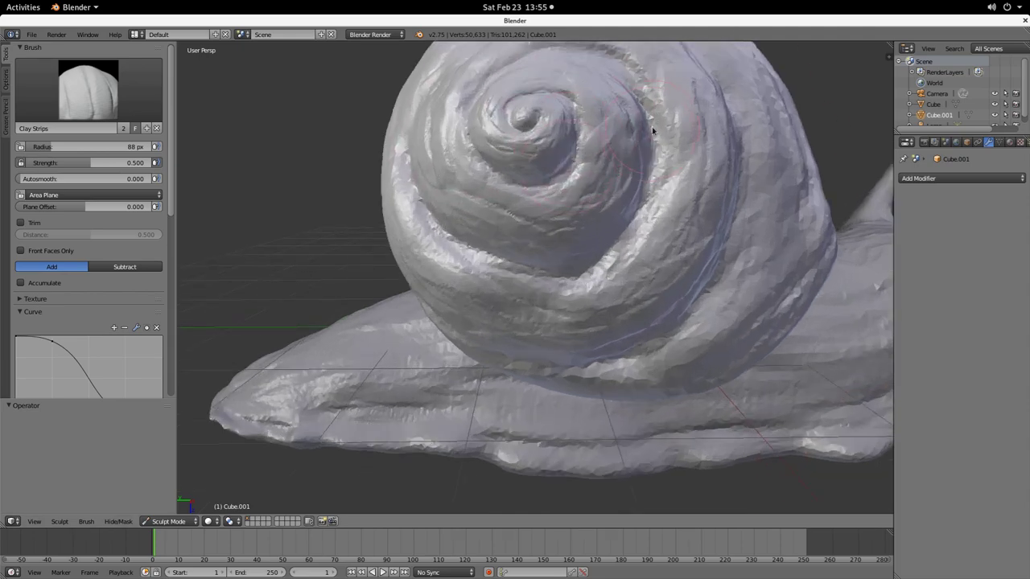
middle_click_drag(651, 126, 635, 307)
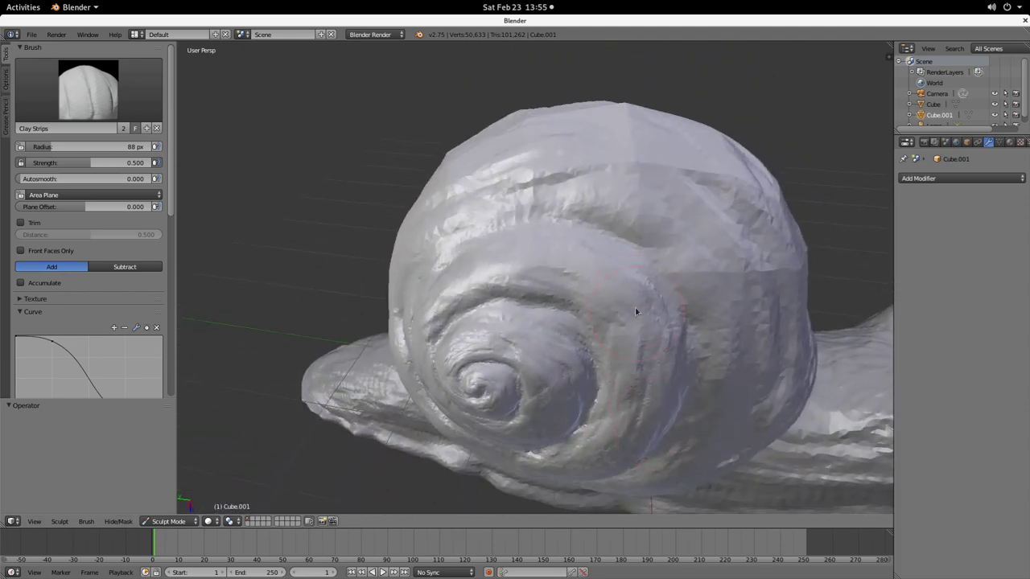
scroll(634, 312, "up", 1)
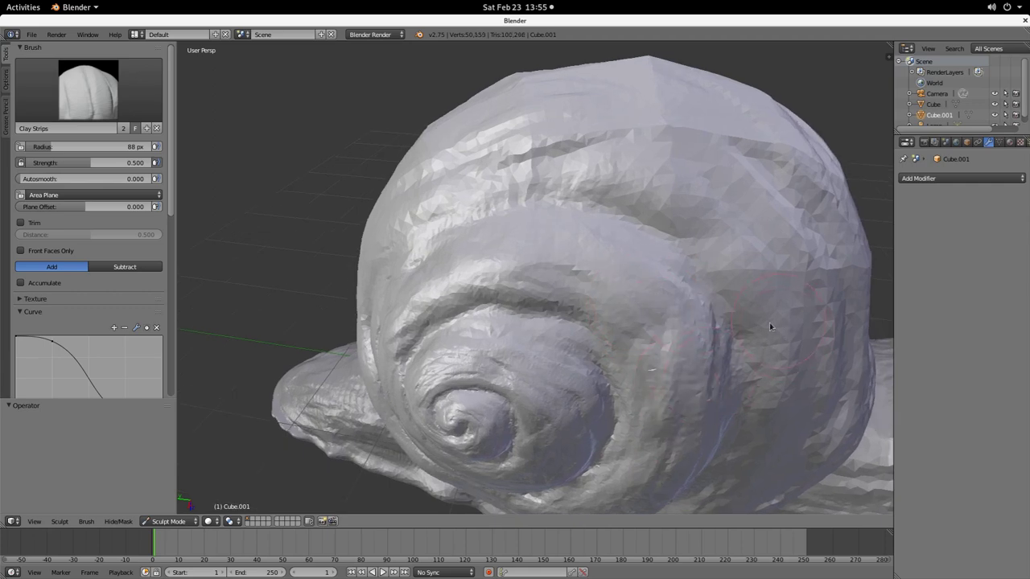
middle_click_drag(770, 326, 611, 290)
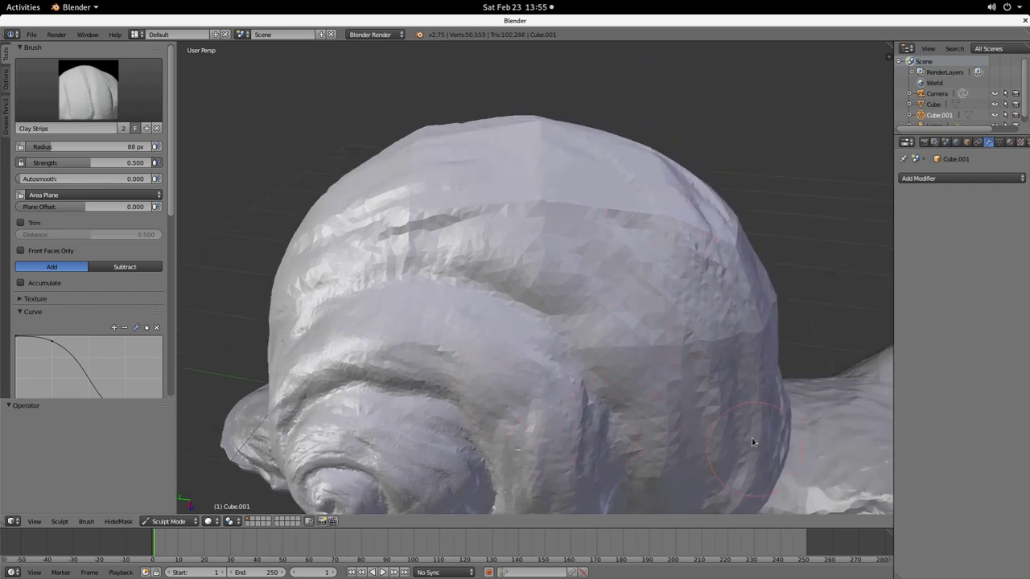
mouse_move(583, 245)
left_mouse_down()
mouse_move(708, 510)
mouse_move(462, 209)
mouse_move(621, 271)
mouse_move(619, 320)
mouse_move(647, 371)
mouse_move(271, 257)
mouse_move(305, 267)
mouse_move(561, 178)
left_mouse_up()
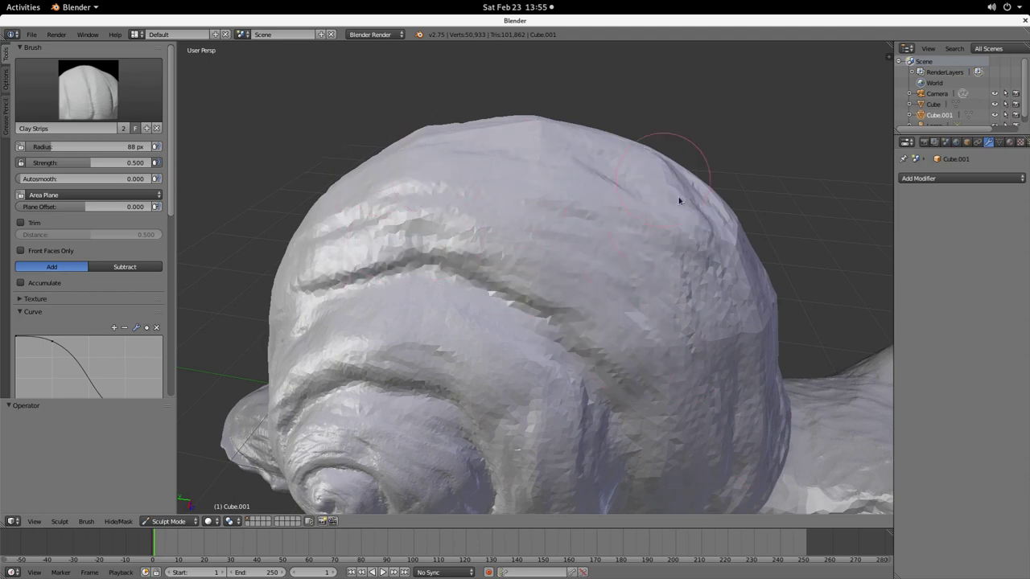
Step: Round out the far side and crown of the shell with Clay Strips strokes
mouse_move(782, 299)
middle_mouse_down()
mouse_move(681, 339)
mouse_move(809, 391)
mouse_move(751, 410)
mouse_move(697, 395)
middle_mouse_up()
middle_click_drag(746, 437, 464, 268)
mouse_move(465, 268)
left_mouse_down()
mouse_move(478, 197)
mouse_move(572, 156)
left_mouse_up()
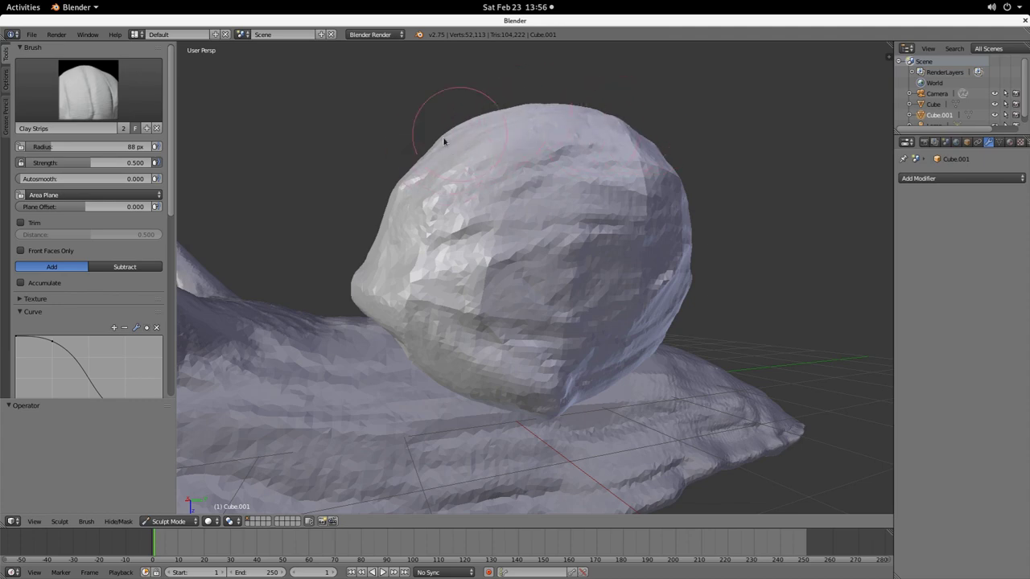
middle_click_drag(444, 137, 552, 149)
mouse_move(552, 150)
left_mouse_down()
mouse_move(466, 236)
mouse_move(383, 293)
mouse_move(552, 87)
left_mouse_up()
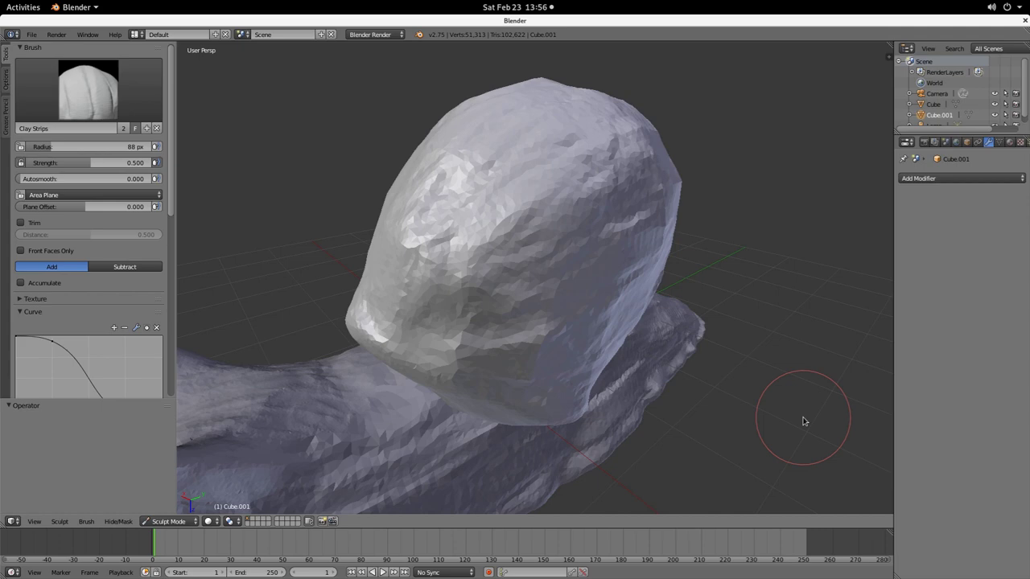
mouse_move(367, 358)
middle_mouse_down()
mouse_move(481, 342)
mouse_move(490, 301)
middle_mouse_up()
scroll(490, 302, "up", 4)
scroll(404, 343, "down", 3)
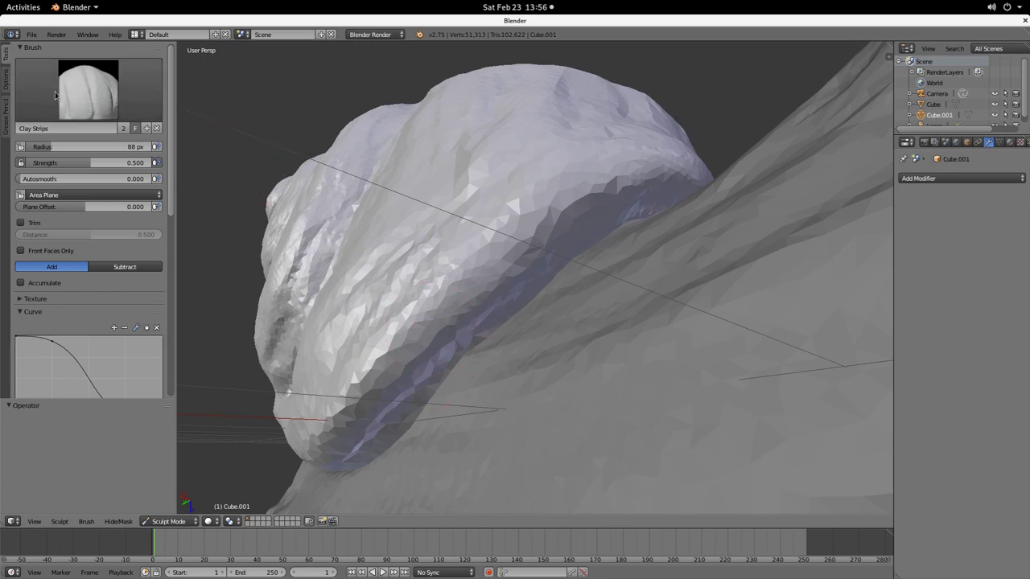
left_click(85, 90)
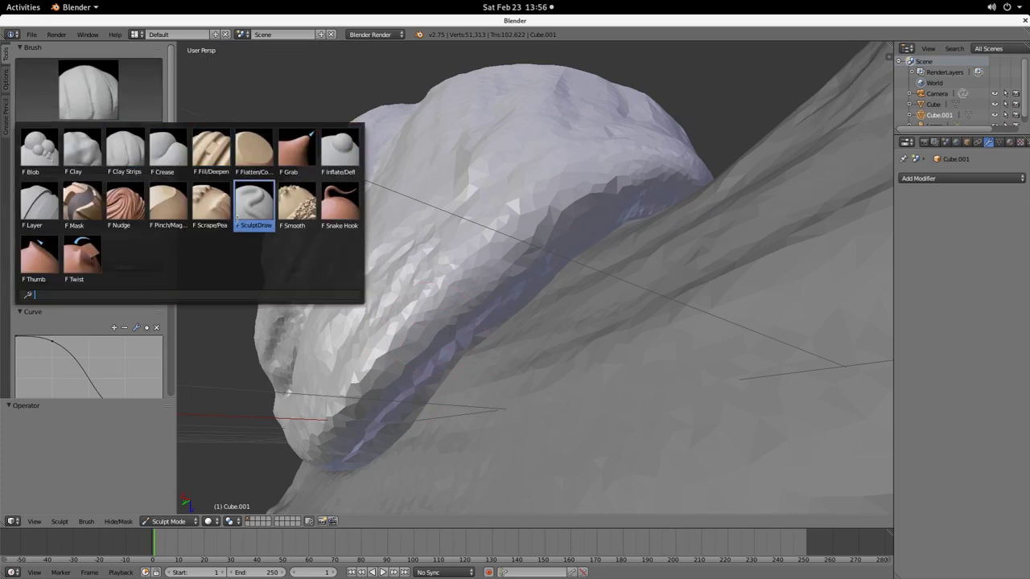
left_click(252, 211)
left_click(84, 90)
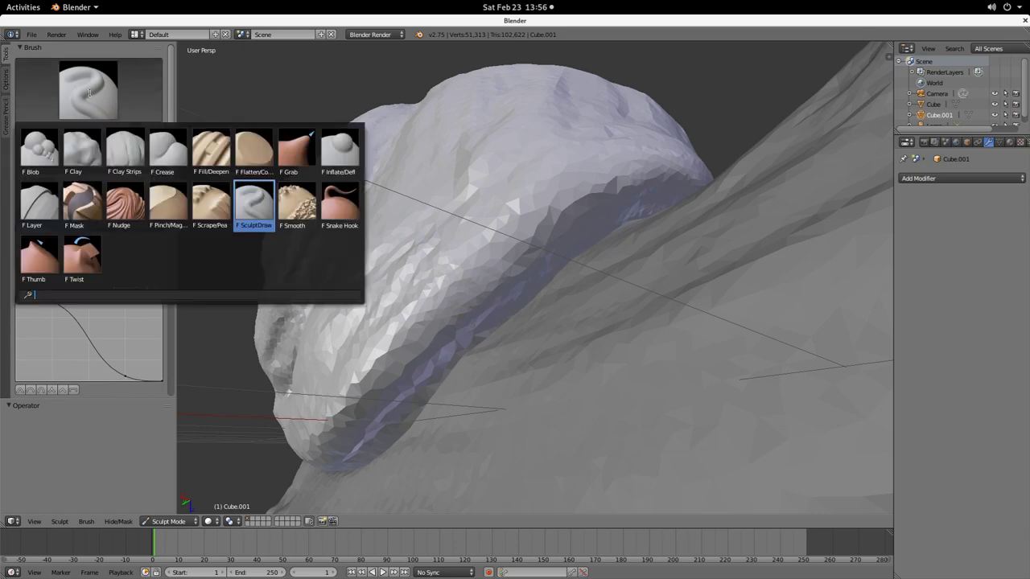
left_click(125, 149)
Step: Build up the shell's lower edge where it overhangs the body with Clay Strips strokes
scroll(407, 404, "up", 5)
scroll(407, 404, "down", 3)
mouse_move(348, 390)
left_mouse_down()
mouse_move(593, 223)
mouse_move(468, 293)
mouse_move(576, 166)
mouse_move(536, 230)
mouse_move(603, 149)
mouse_move(731, 111)
mouse_move(466, 283)
mouse_move(350, 427)
mouse_move(565, 247)
mouse_move(628, 139)
mouse_move(722, 109)
left_mouse_up()
mouse_move(370, 411)
left_mouse_down()
mouse_move(253, 478)
mouse_move(333, 433)
left_mouse_up()
middle_click_drag(333, 432, 421, 370)
mouse_move(420, 370)
left_mouse_down()
mouse_move(635, 281)
mouse_move(761, 267)
mouse_move(285, 376)
mouse_move(379, 340)
mouse_move(577, 336)
mouse_move(748, 238)
mouse_move(270, 395)
left_mouse_up()
Step: Extend the Clay Strips strokes around the far side of the shell's base just above the body
mouse_move(727, 283)
middle_mouse_down()
mouse_move(612, 271)
mouse_move(602, 336)
mouse_move(547, 338)
middle_mouse_up()
mouse_move(396, 357)
left_mouse_down()
mouse_move(635, 317)
mouse_move(700, 351)
left_mouse_up()
mouse_move(700, 351)
middle_mouse_down()
mouse_move(641, 404)
mouse_move(615, 339)
middle_mouse_up()
mouse_move(614, 338)
left_mouse_down()
mouse_move(474, 237)
mouse_move(432, 292)
mouse_move(543, 424)
mouse_move(612, 411)
mouse_move(534, 359)
mouse_move(597, 457)
left_mouse_up()
middle_click_drag(598, 457, 557, 418)
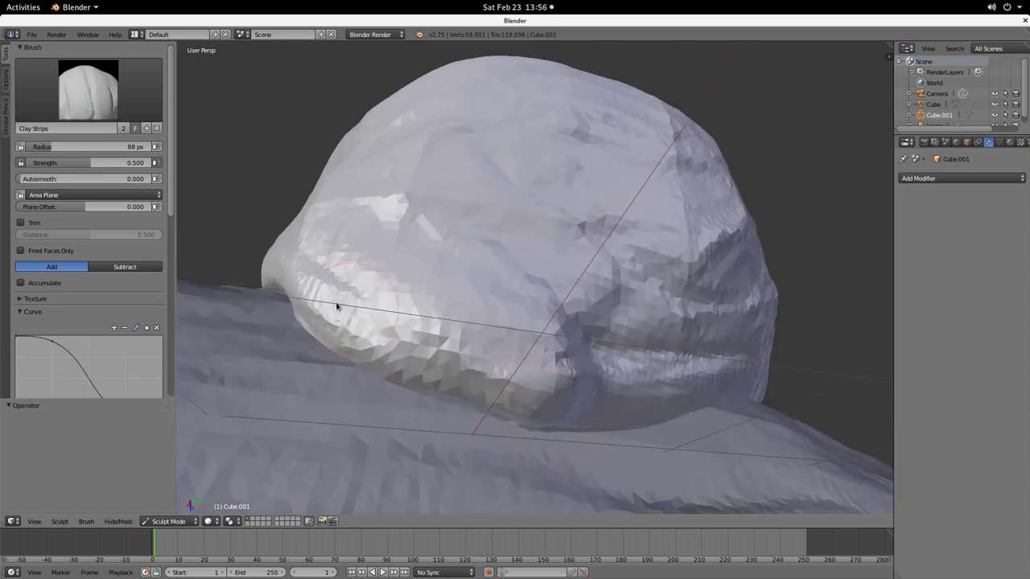
Step: Thicken the lower front rim on the shell's far side with Clay Strips strokes
left_click_drag(336, 304, 453, 406)
mouse_move(377, 337)
left_mouse_down()
mouse_move(599, 412)
mouse_move(402, 379)
mouse_move(386, 346)
mouse_move(282, 334)
mouse_move(369, 367)
left_mouse_up()
middle_click_drag(368, 367, 412, 354)
mouse_move(413, 354)
left_mouse_down()
mouse_move(483, 265)
mouse_move(424, 249)
mouse_move(467, 248)
mouse_move(347, 198)
mouse_move(347, 186)
left_mouse_up()
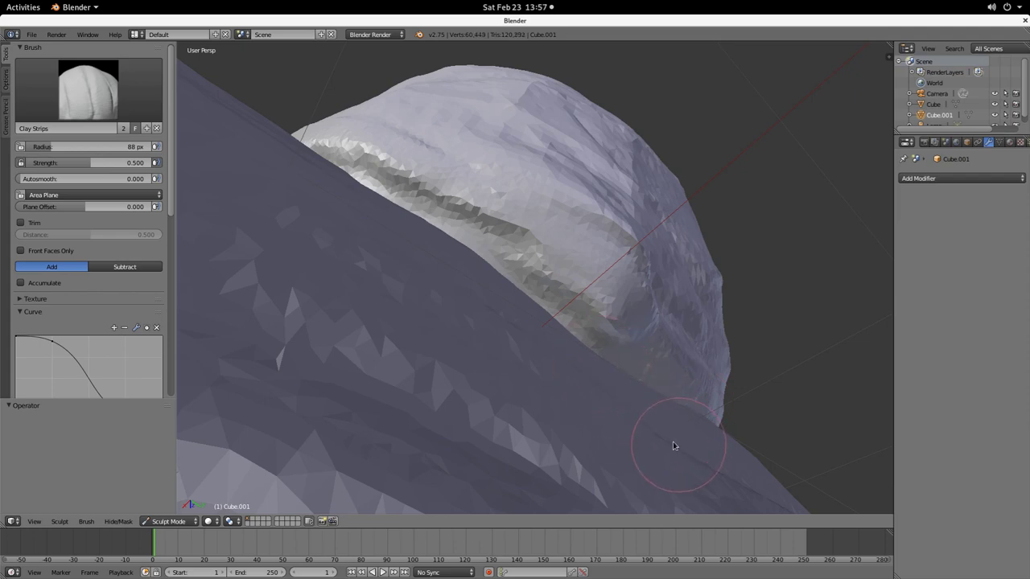
Step: Blend the front bulge into the far side's lower rim with Clay Strips strokes along the shell's base
mouse_move(650, 435)
middle_mouse_down()
mouse_move(619, 441)
mouse_move(586, 429)
middle_mouse_up()
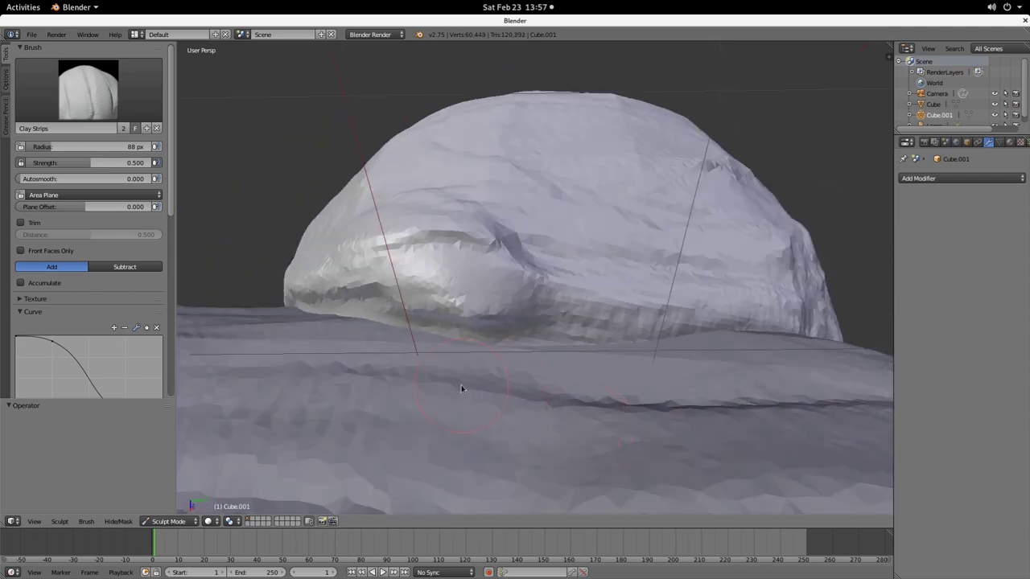
mouse_move(461, 385)
left_mouse_down()
mouse_move(681, 375)
mouse_move(487, 370)
mouse_move(497, 373)
mouse_move(443, 333)
mouse_move(382, 327)
mouse_move(555, 301)
mouse_move(702, 304)
mouse_move(787, 319)
left_mouse_up()
left_click_drag(319, 276, 441, 287)
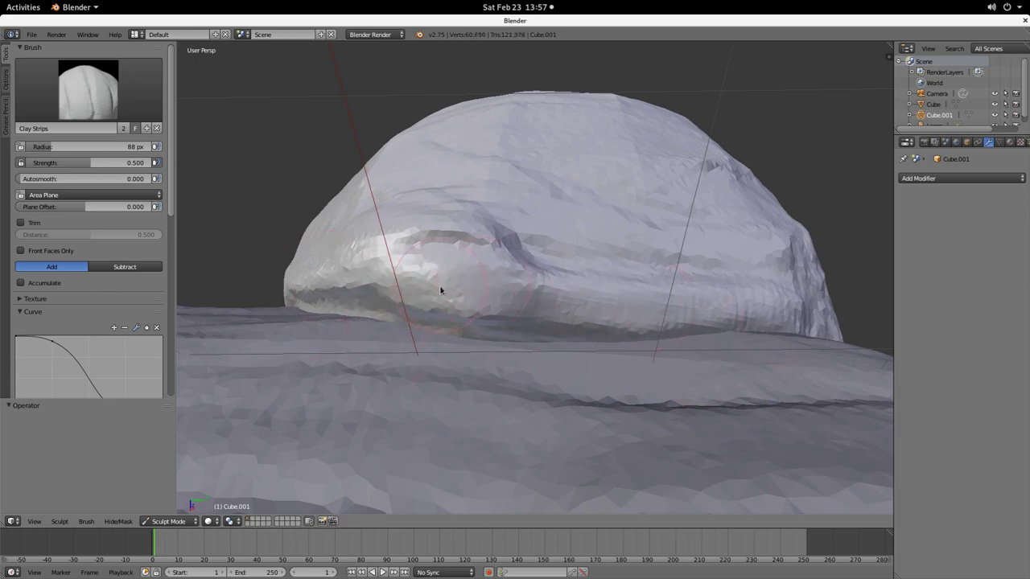
Step: Extend the Clay Strips strokes beneath and along the shell's lower far-side rim, from the front bulge towards the rear
mouse_move(440, 290)
middle_mouse_down()
mouse_move(426, 331)
mouse_move(456, 379)
middle_mouse_up()
left_click_drag(419, 450, 462, 472)
middle_click_drag(462, 471, 471, 423)
mouse_move(488, 338)
left_mouse_down()
mouse_move(404, 354)
mouse_move(505, 354)
mouse_move(439, 292)
mouse_move(461, 241)
mouse_move(509, 255)
mouse_move(471, 326)
mouse_move(362, 349)
mouse_move(533, 357)
mouse_move(404, 404)
mouse_move(527, 375)
mouse_move(515, 391)
mouse_move(421, 308)
mouse_move(578, 343)
left_mouse_up()
mouse_move(578, 342)
middle_mouse_down()
mouse_move(663, 355)
mouse_move(600, 375)
middle_mouse_up()
mouse_move(600, 375)
left_mouse_down()
mouse_move(648, 347)
mouse_move(724, 329)
left_mouse_up()
scroll(507, 291, "down", 3)
scroll(507, 291, "down", 2)
mouse_move(507, 291)
middle_mouse_down()
mouse_move(630, 284)
mouse_move(561, 308)
mouse_move(537, 294)
middle_mouse_up()
left_click_drag(537, 295, 588, 242)
middle_click_drag(613, 211, 569, 293)
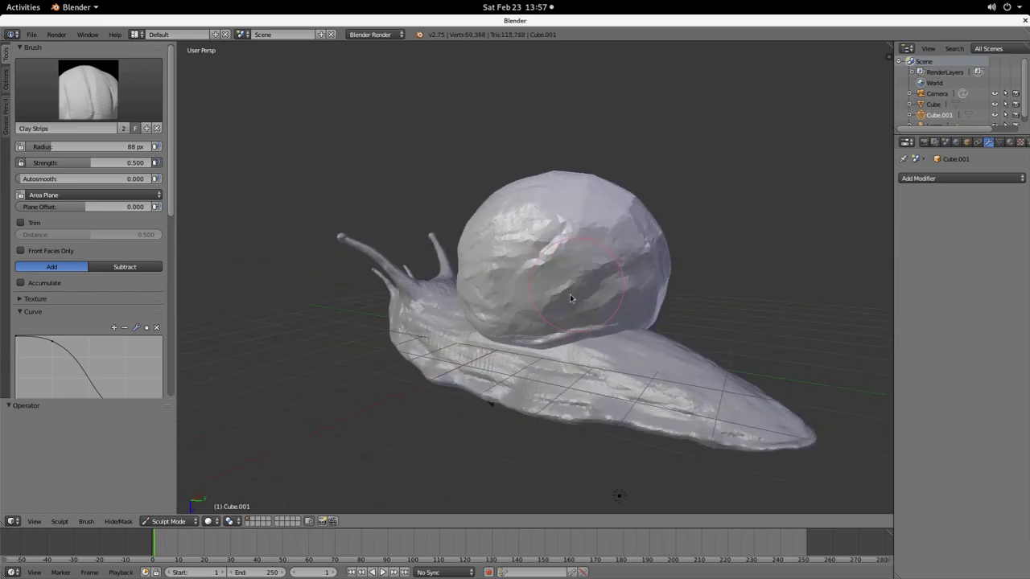
Step: Build up the shell's far-side dome with broad Clay Strips strokes from its top down to the base
scroll(576, 278, "up", 4)
left_click_drag(604, 169, 733, 201)
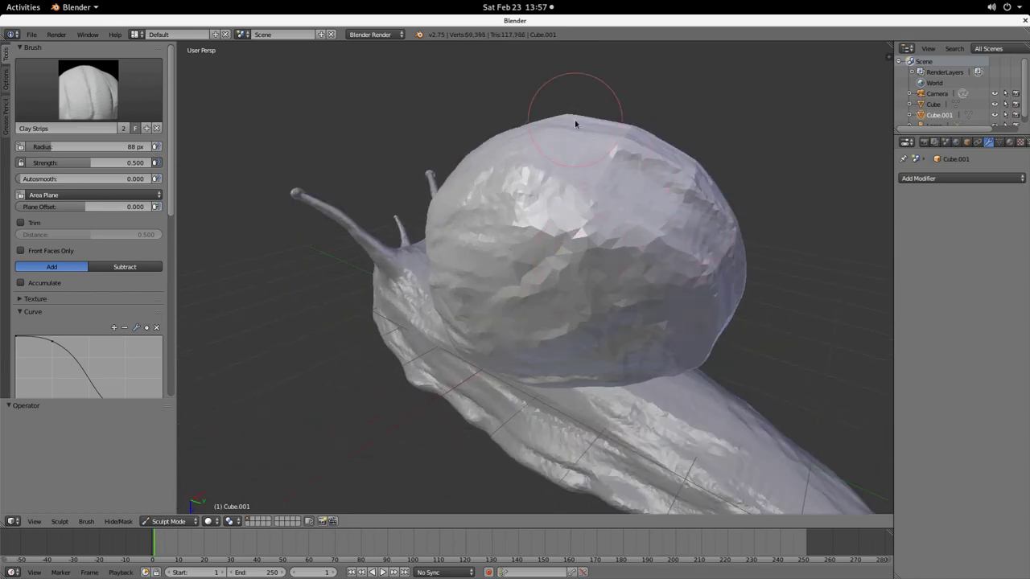
left_click_drag(574, 122, 751, 232)
left_click_drag(507, 211, 724, 308)
left_click_drag(563, 273, 695, 293)
mouse_move(461, 338)
left_mouse_down()
mouse_move(630, 335)
mouse_move(693, 354)
left_mouse_up()
mouse_move(694, 354)
middle_mouse_down()
mouse_move(660, 347)
mouse_move(632, 313)
middle_mouse_up()
mouse_move(547, 213)
left_mouse_down()
mouse_move(652, 330)
mouse_move(571, 223)
mouse_move(690, 298)
mouse_move(592, 274)
left_mouse_up()
Step: Run further Clay Strips strokes across the upper and middle bands of the shell's far side
mouse_move(591, 273)
middle_mouse_down()
mouse_move(615, 333)
mouse_move(435, 213)
middle_mouse_up()
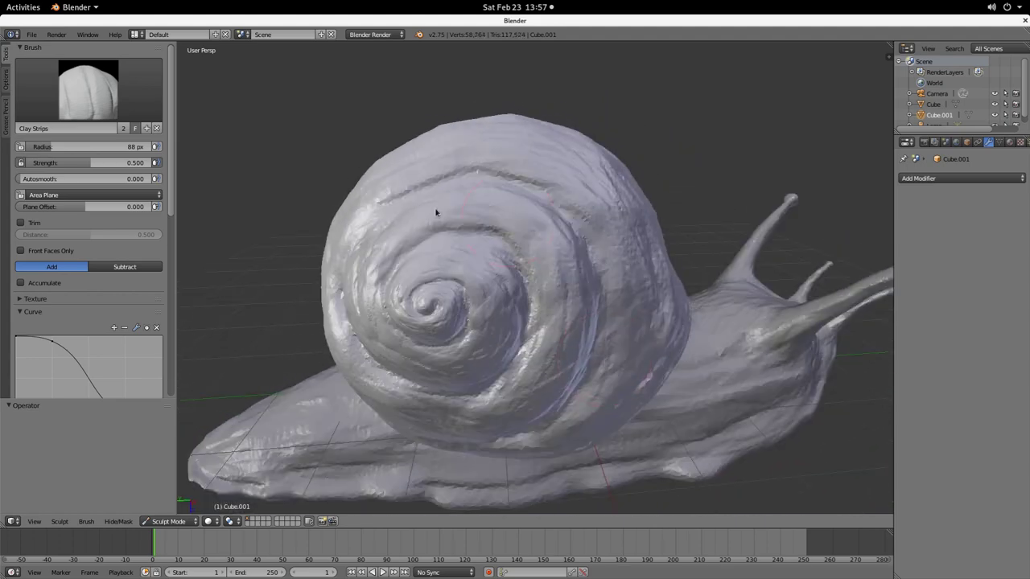
middle_click_drag(538, 375, 546, 318)
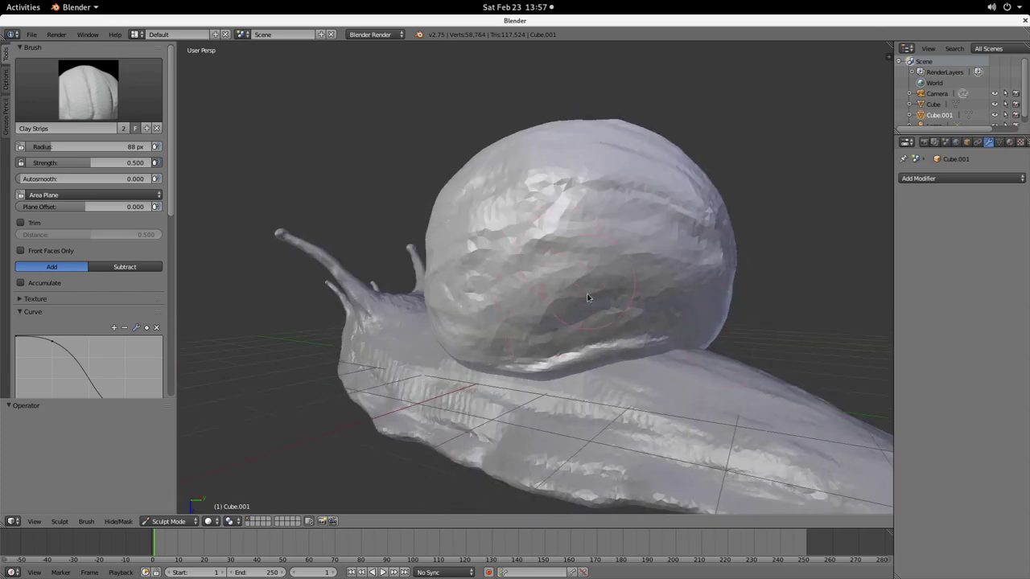
left_click_drag(587, 298, 653, 297)
left_click_drag(524, 207, 692, 172)
left_click_drag(627, 251, 748, 248)
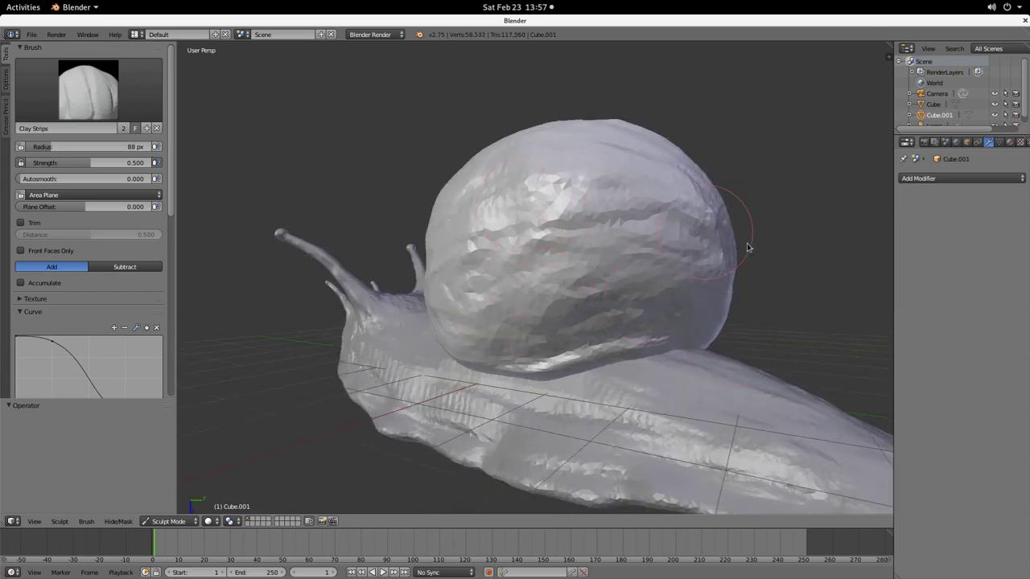
Step: Save the scene as taslug_snail.blend in the projects/snail folder
mouse_move(747, 248)
middle_mouse_down()
mouse_move(650, 266)
mouse_move(524, 193)
middle_mouse_up()
mouse_move(694, 379)
middle_mouse_down()
mouse_move(757, 391)
mouse_move(538, 367)
mouse_move(494, 386)
mouse_move(577, 353)
mouse_move(435, 362)
mouse_move(475, 386)
mouse_move(459, 355)
mouse_move(604, 366)
mouse_move(766, 329)
mouse_move(636, 378)
mouse_move(547, 382)
middle_mouse_up()
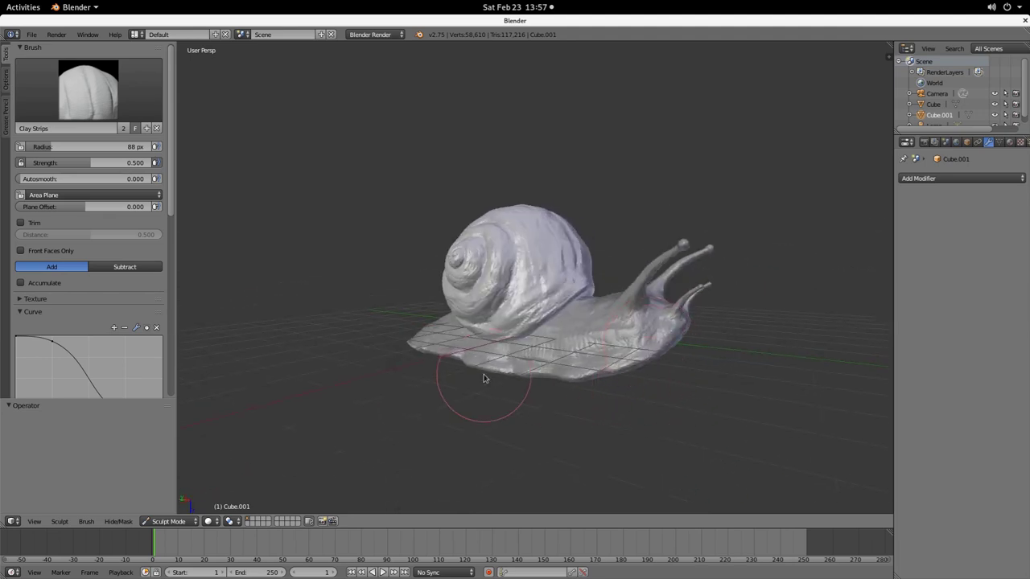
key("ctrl+s")
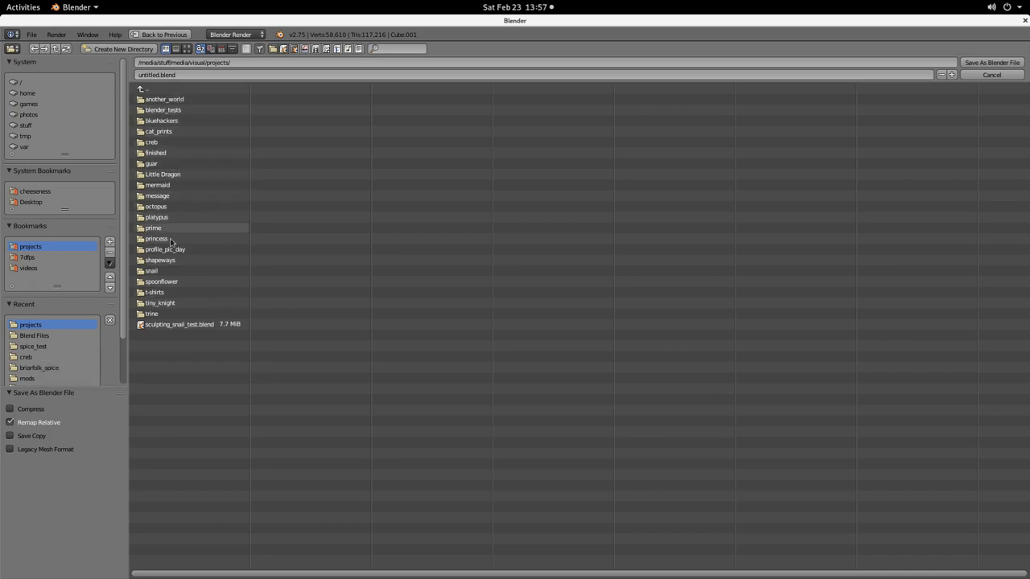
left_click(160, 271)
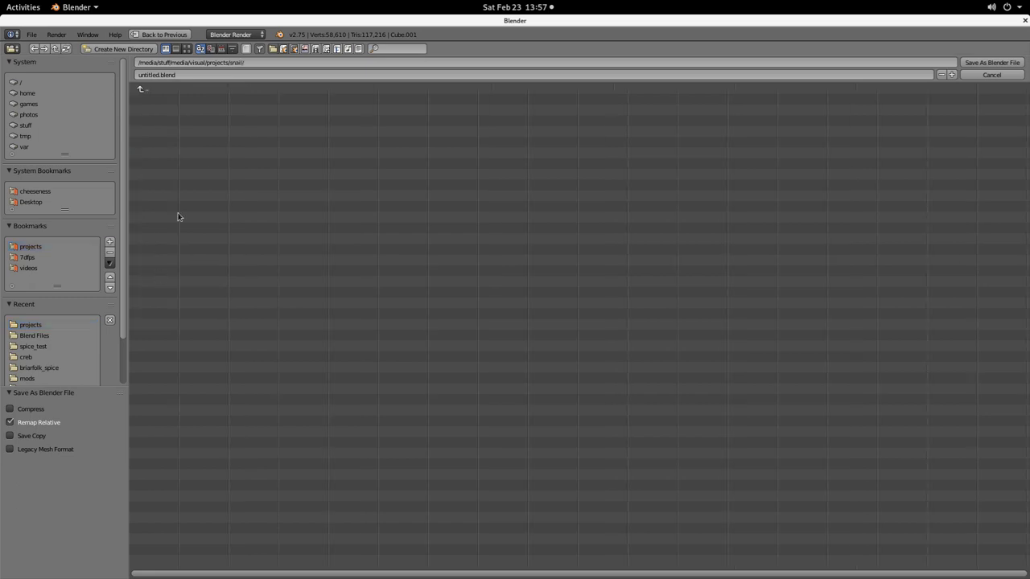
left_click(178, 75)
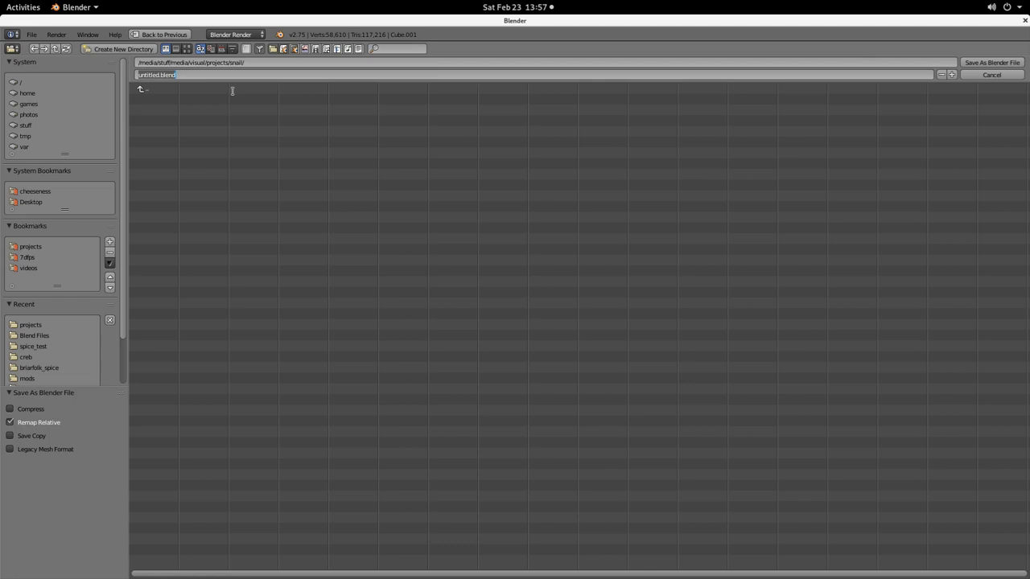
type("snail.blend")
key("Return")
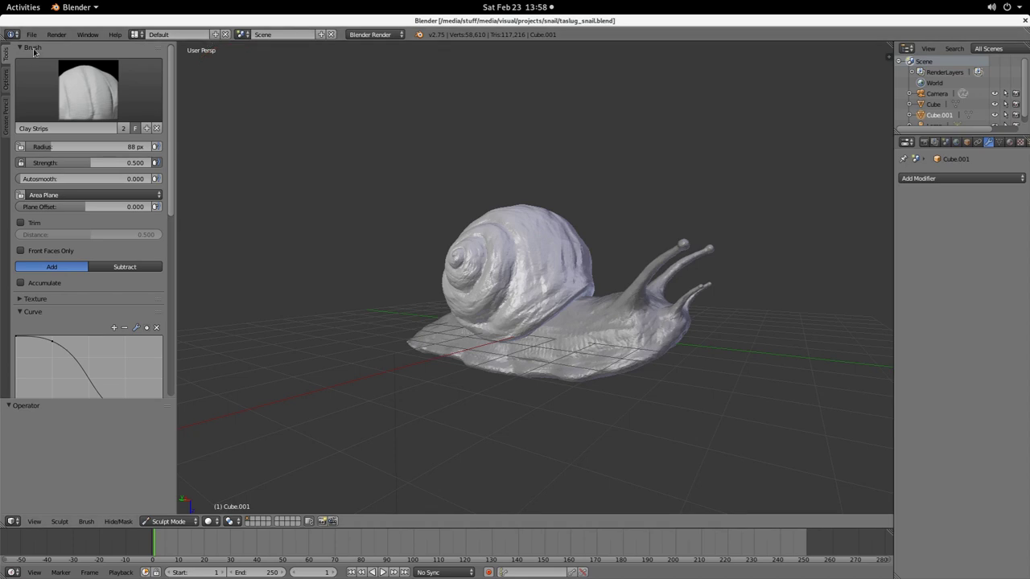
Step: Open the recent file sculpting_snail_test.blend and examine its snail from the front
left_click(32, 35)
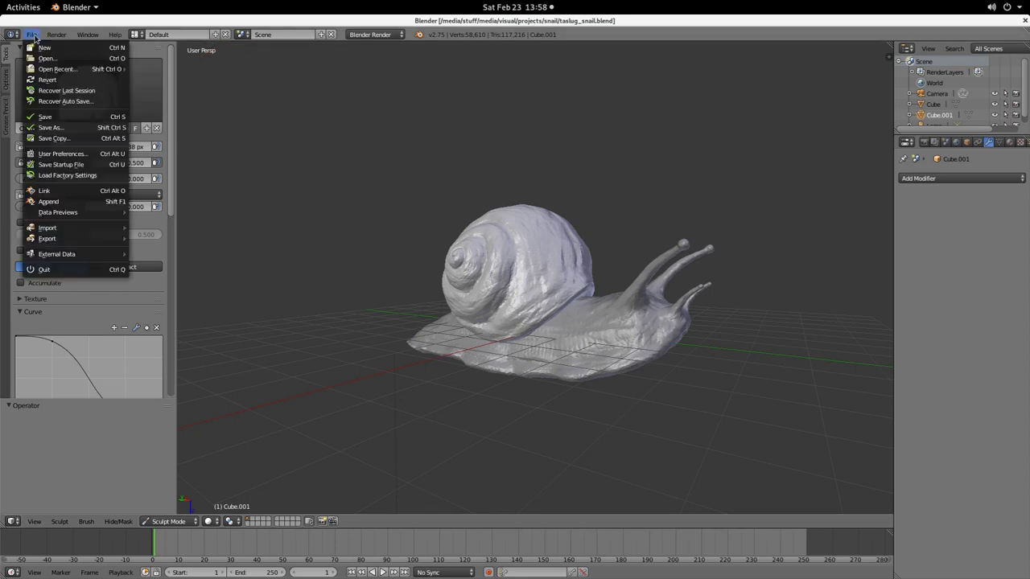
mouse_move(52, 71)
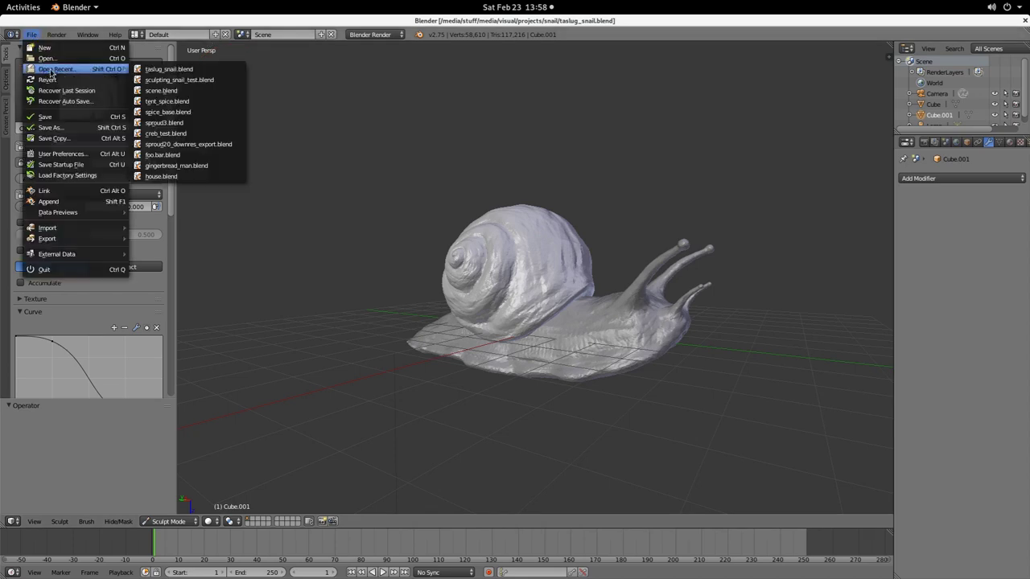
left_click(205, 78)
middle_click_drag(644, 483, 720, 344)
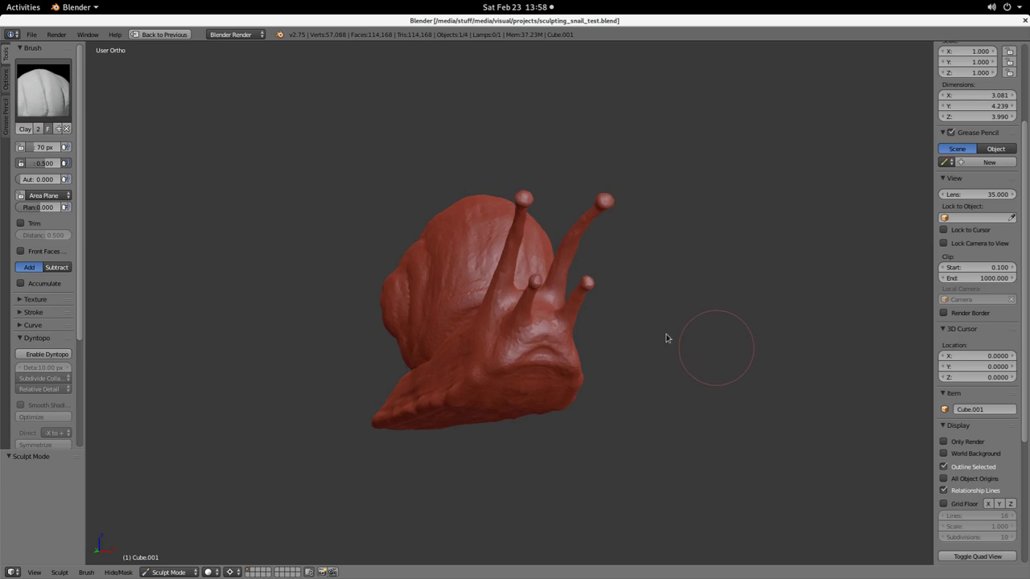
Step: Reopen the recent file taslug_snail.blend and bring the snail's head into closer view
left_click(31, 34)
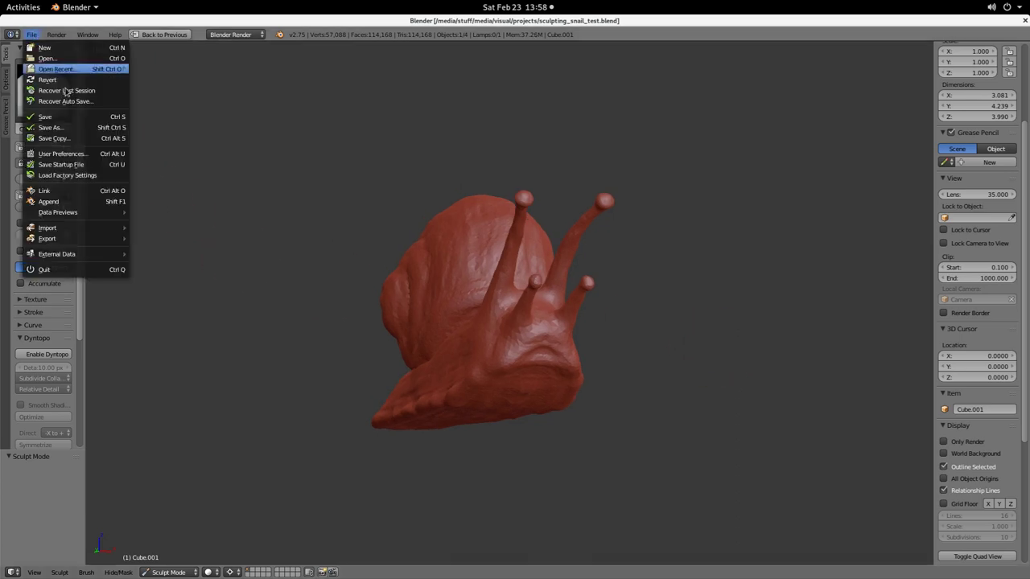
mouse_move(97, 69)
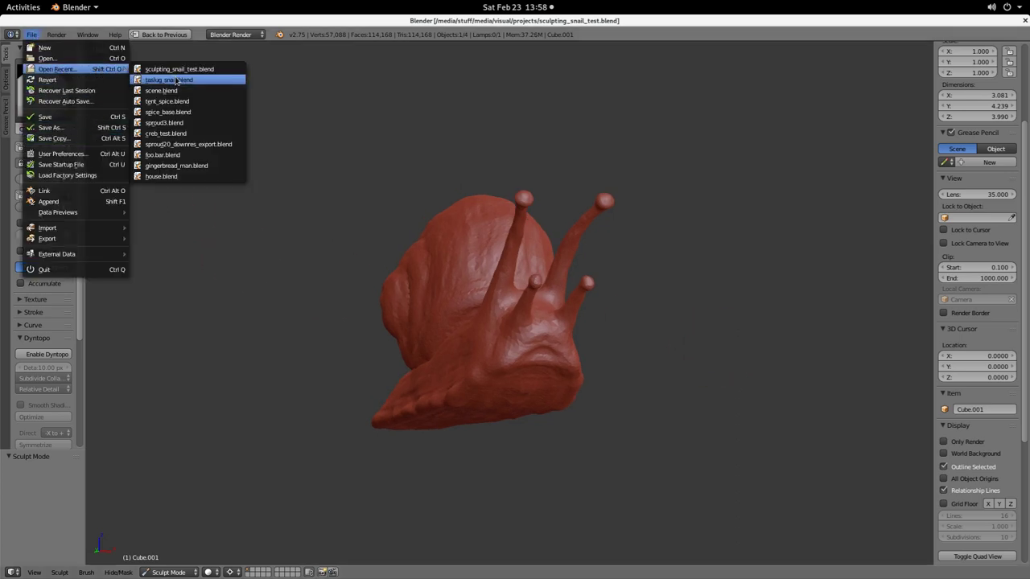
left_click(169, 80)
middle_click_drag(636, 370, 643, 396)
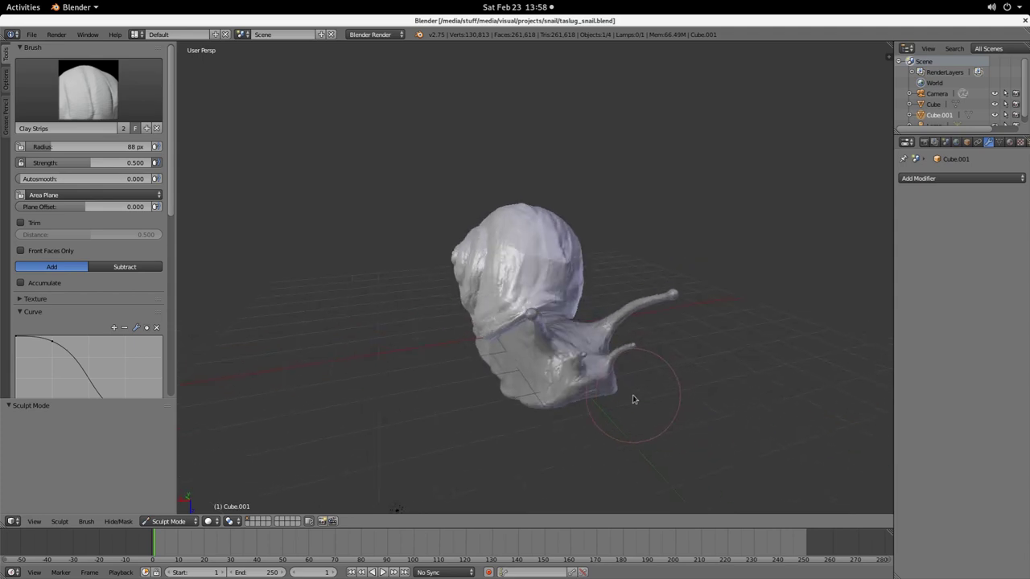
scroll(632, 395, "up", 5)
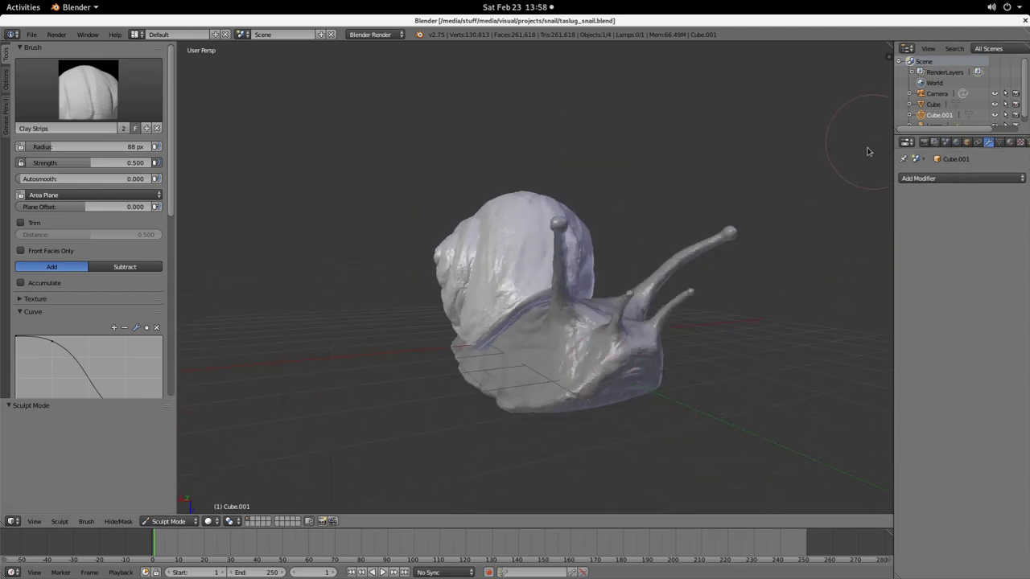
Step: Show the 3D view's properties and enable Matcap shading
key("n")
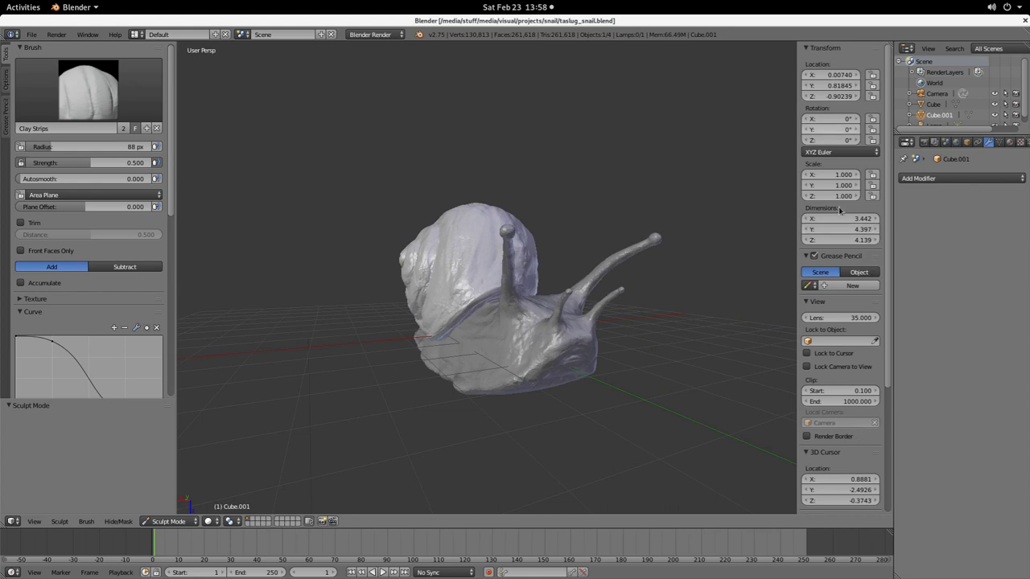
scroll(888, 308, "down", 2)
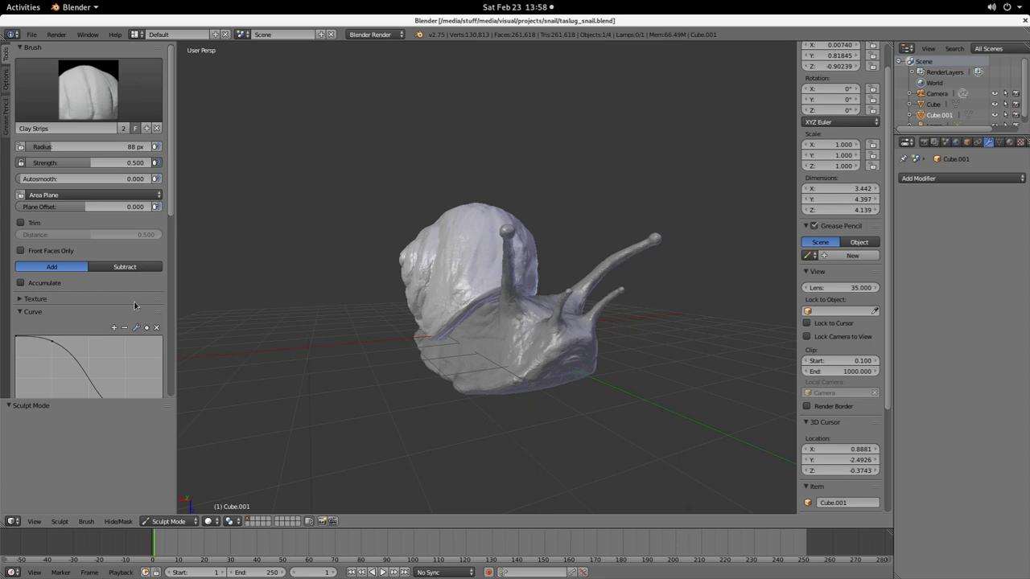
scroll(887, 366, "down", 4)
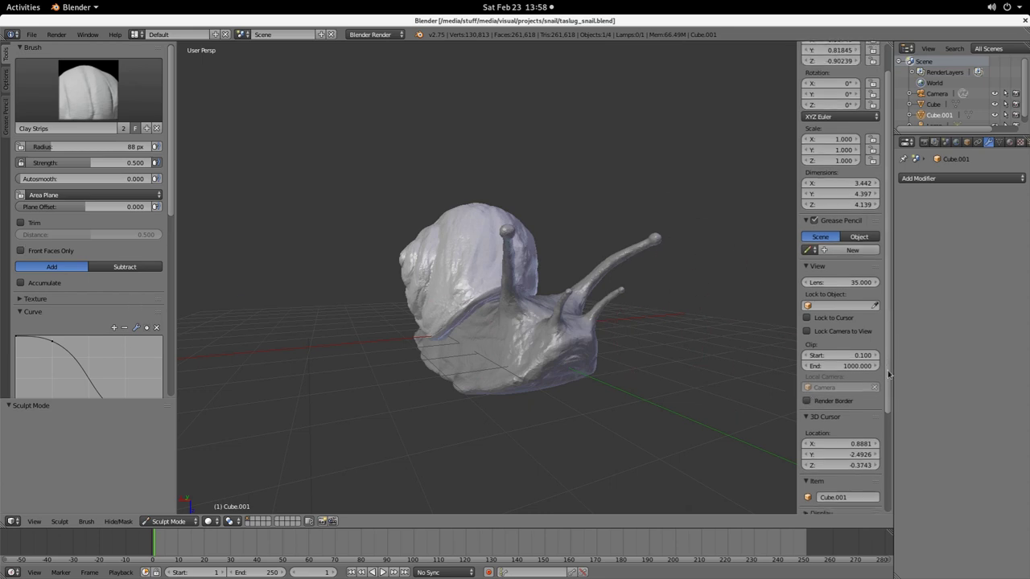
scroll(891, 426, "down", 5)
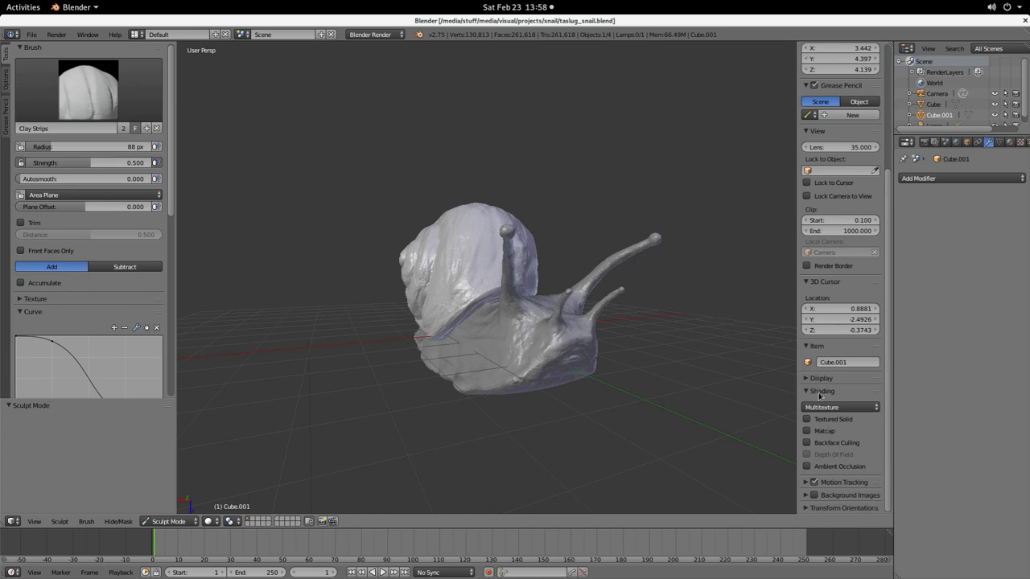
left_click(807, 432)
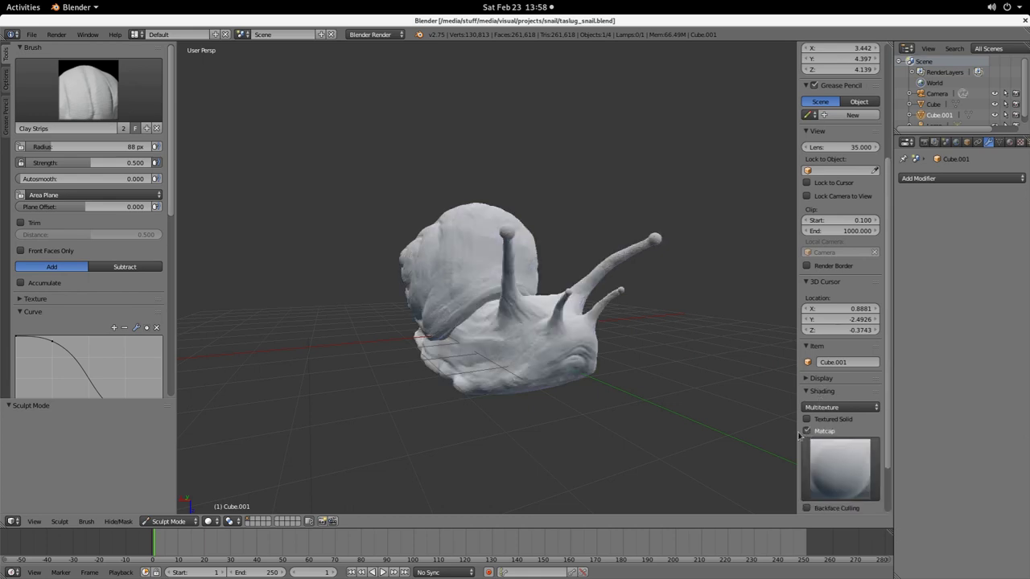
Step: Change the matcap to the matte reddish-brown clay and inspect the snail from several sides
middle_click_drag(528, 416, 547, 427)
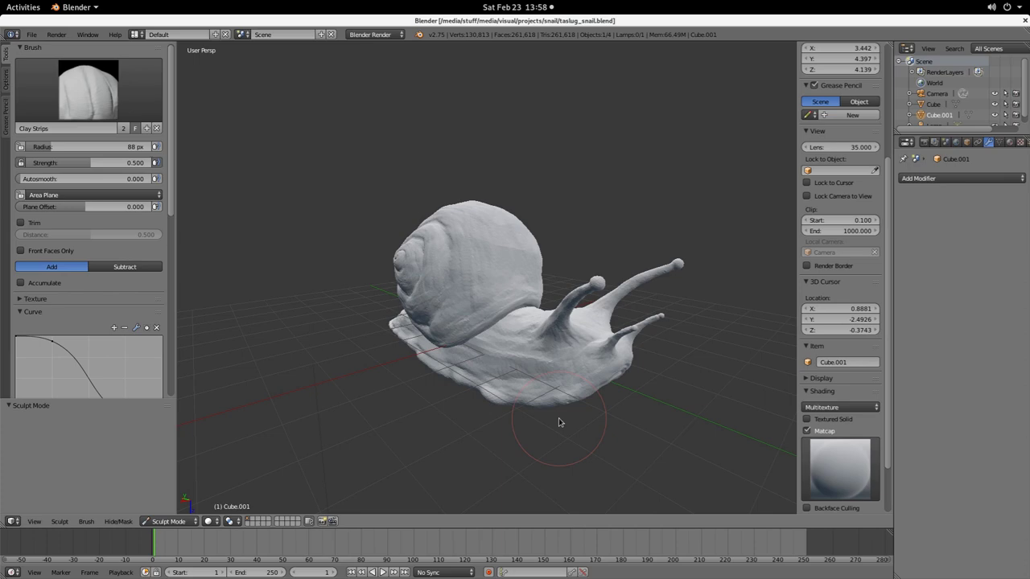
left_click(837, 468)
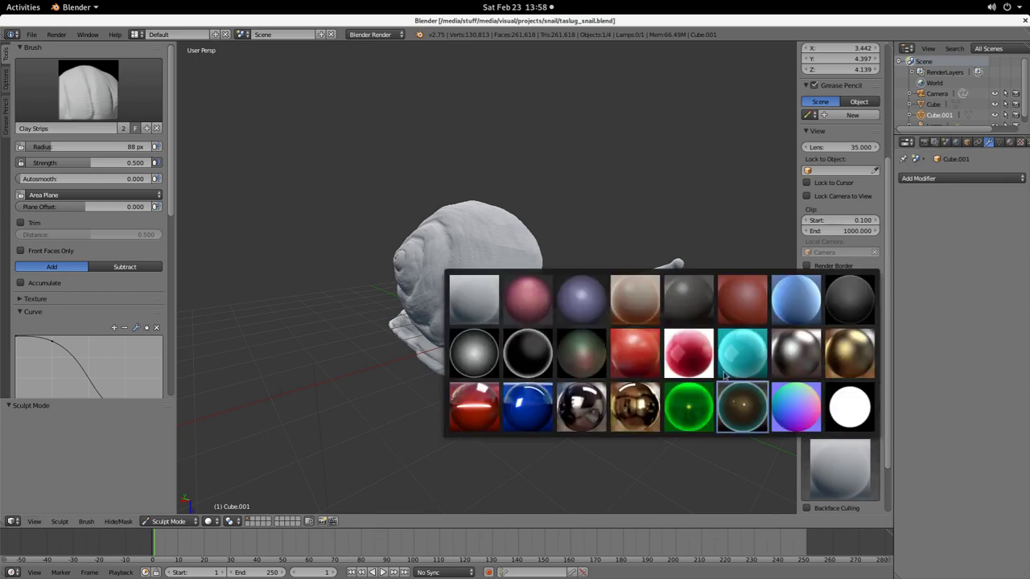
left_click(741, 300)
middle_click_drag(660, 391, 519, 441)
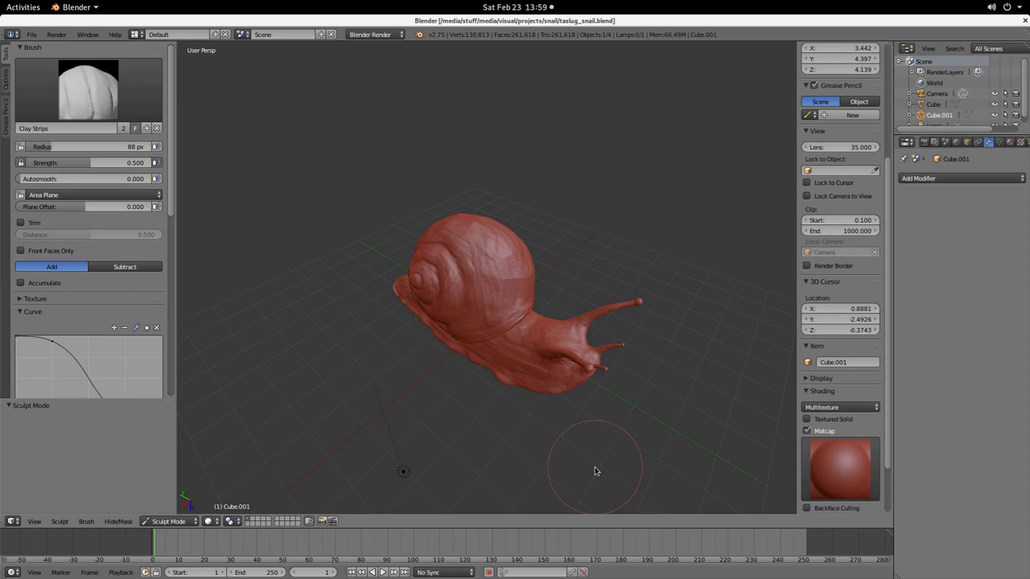
mouse_move(657, 363)
middle_mouse_down()
mouse_move(636, 345)
mouse_move(644, 358)
mouse_move(690, 348)
mouse_move(701, 375)
mouse_move(717, 345)
middle_mouse_up()
scroll(643, 358, "up", 3)
scroll(644, 359, "down", 3)
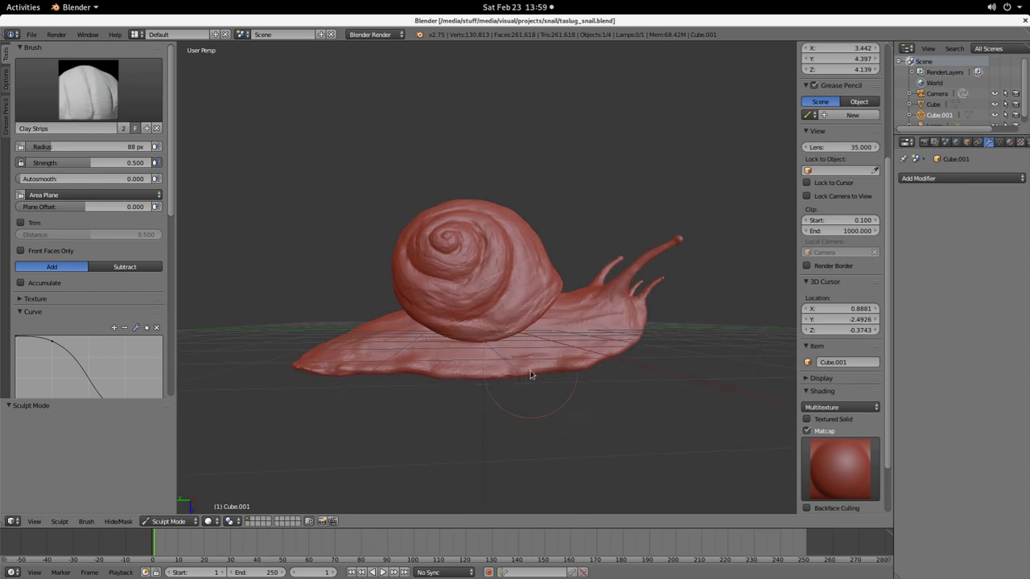
Step: Switch the shell from Sculpt Mode to Object Mode and deselect it
scroll(483, 372, "down", 3)
left_click(169, 522)
left_click(192, 513)
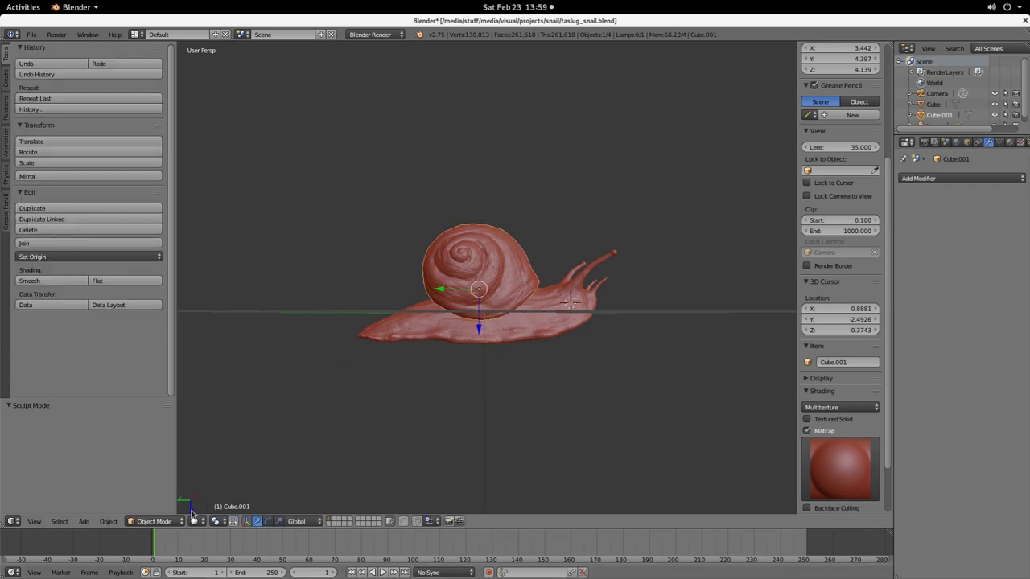
key("a")
middle_click_drag(614, 346, 635, 341)
scroll(526, 275, "up", 3)
scroll(598, 327, "down", 2)
scroll(617, 281, "up", 3)
scroll(619, 283, "down", 1)
Step: Select the snail's body object and enter Edit Mode on it
key("Tab")
key("Tab")
right_click(606, 398)
key("Tab")
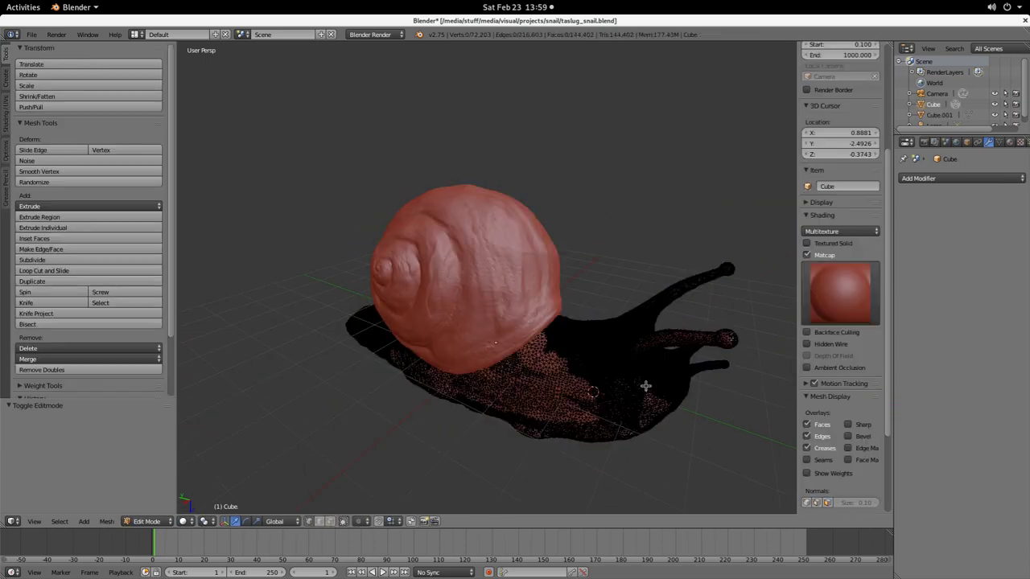
Step: Select a vertex at the near eyestalk's tip and grow the selection over the eye and the end of the stalk
middle_click_drag(721, 359, 702, 331)
right_click(703, 331)
scroll(835, 435, "up", 2)
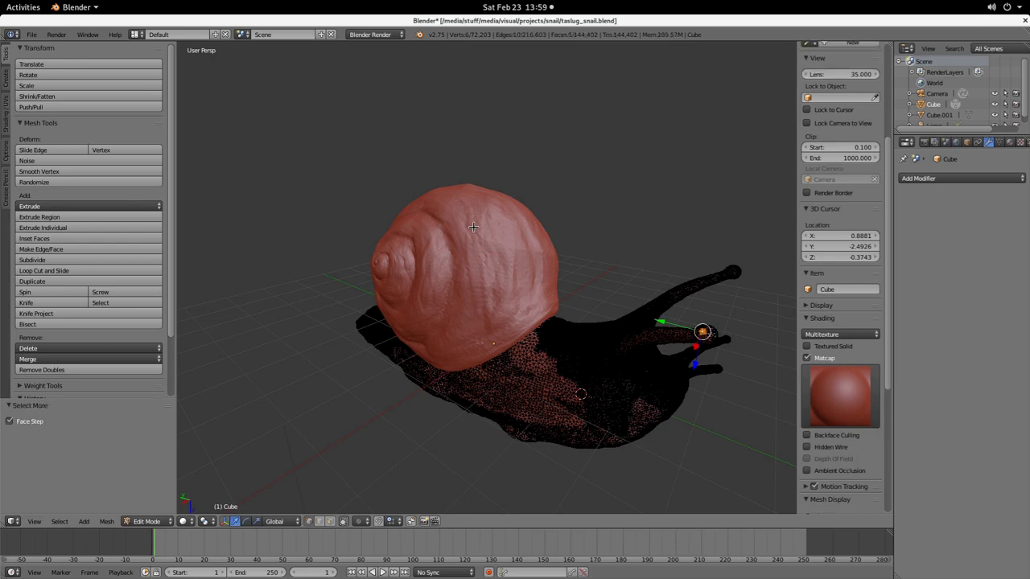
key("ctrl+KP_Add")
key("ctrl+KP_Add")
key("ctrl+KP_Add")
key("ctrl+KP_Add")
key("ctrl+KP_Add")
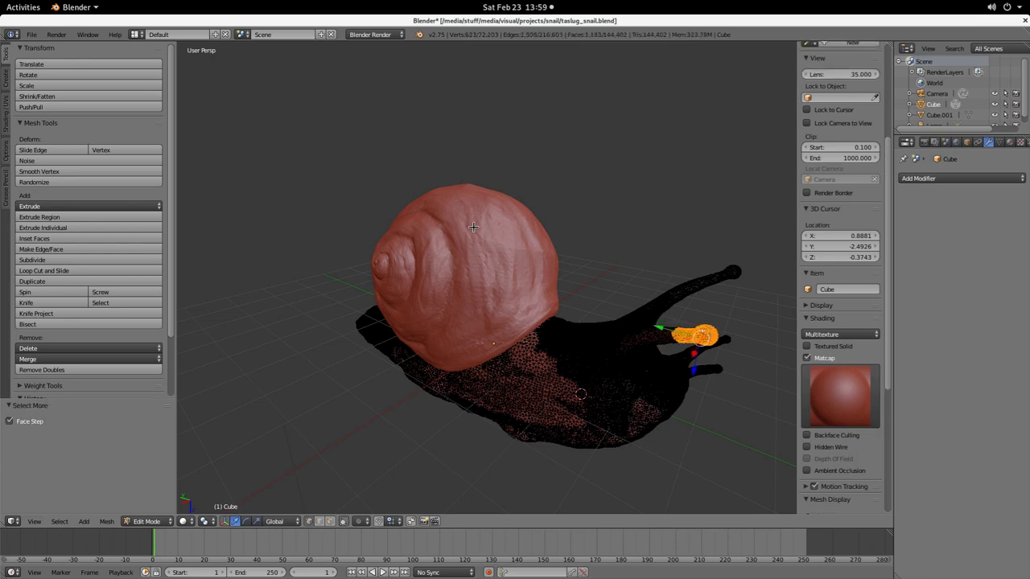
Step: Try moving the selected eye and stalk end away from the rest of the eyestalk
scroll(581, 304, "up", 6)
scroll(580, 304, "up", 5)
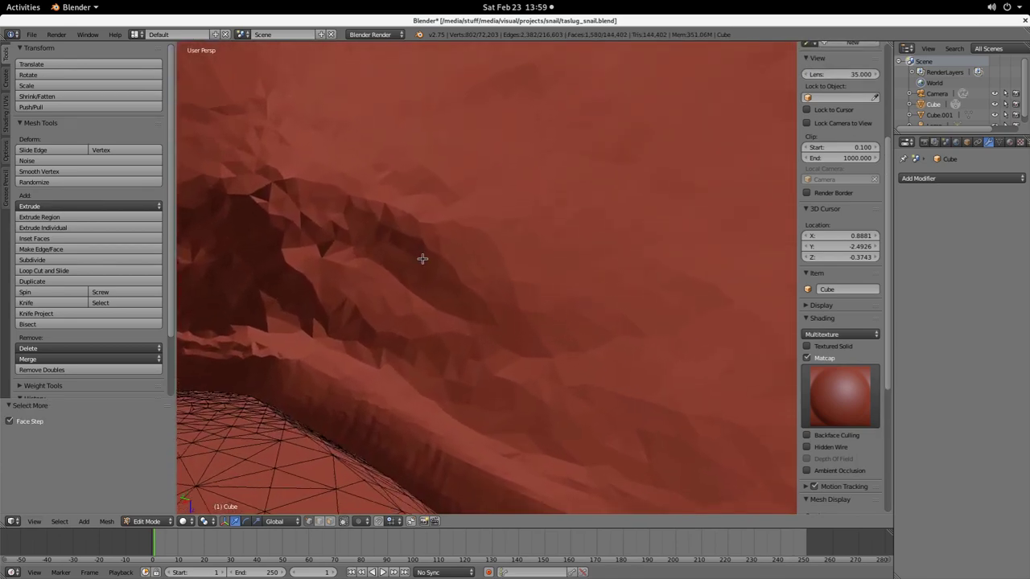
scroll(496, 330, "down", 3)
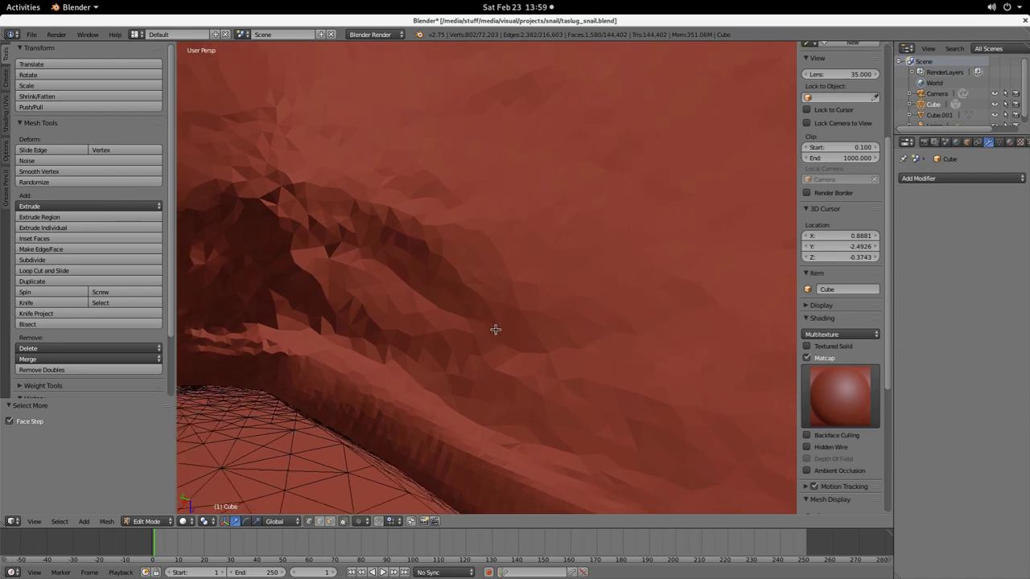
scroll(496, 330, "down", 5, "alt")
scroll(496, 330, "down", 4)
scroll(495, 329, "down", 5)
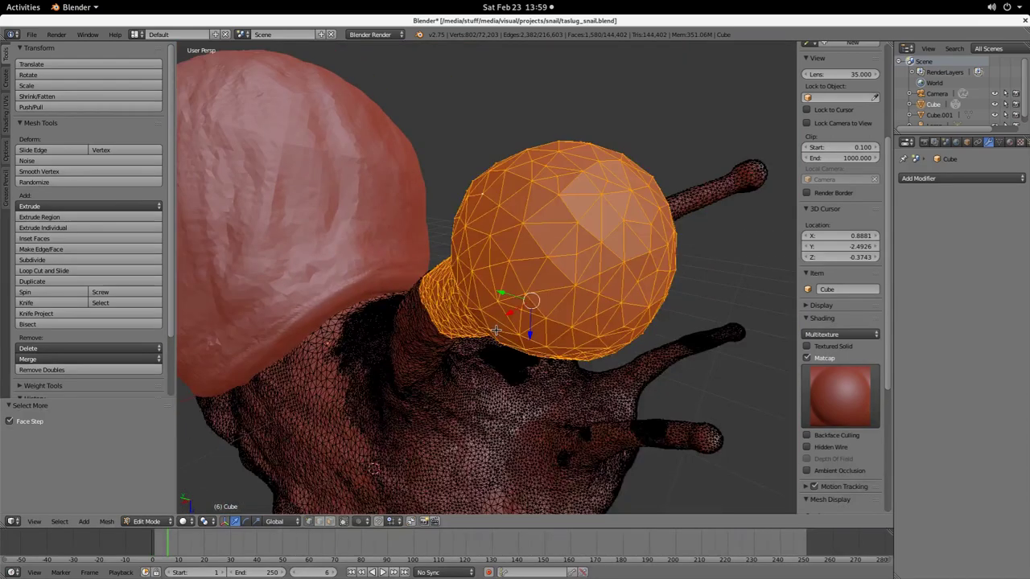
scroll(483, 360, "down", 7)
middle_click_drag(448, 359, 563, 336)
key("g")
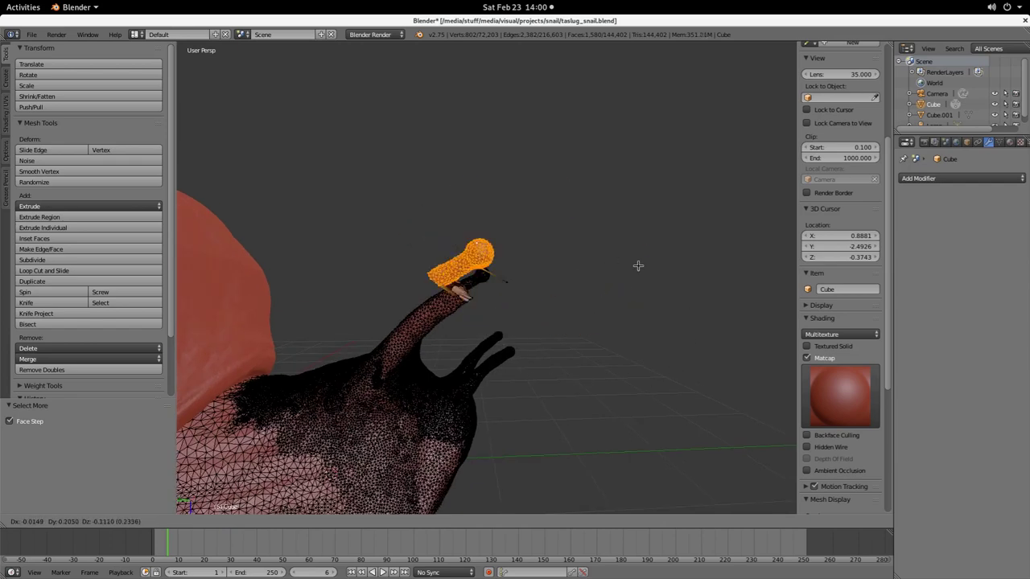
key("Escape")
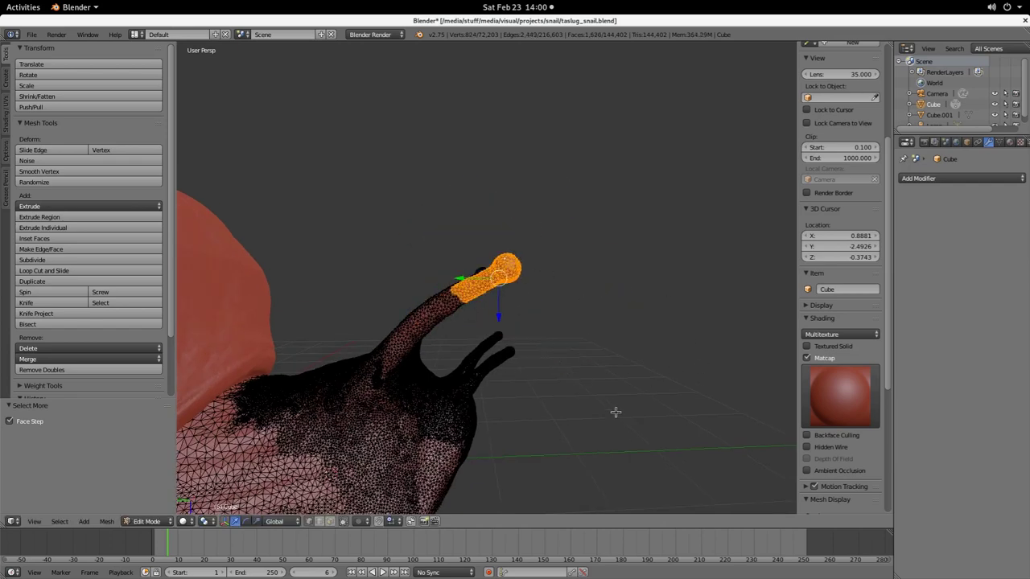
Step: Grow the eye and stalk-end selection slightly further and enable proportional editing
key("ctrl+KP_Add")
key("g")
key("Escape")
left_click(363, 521)
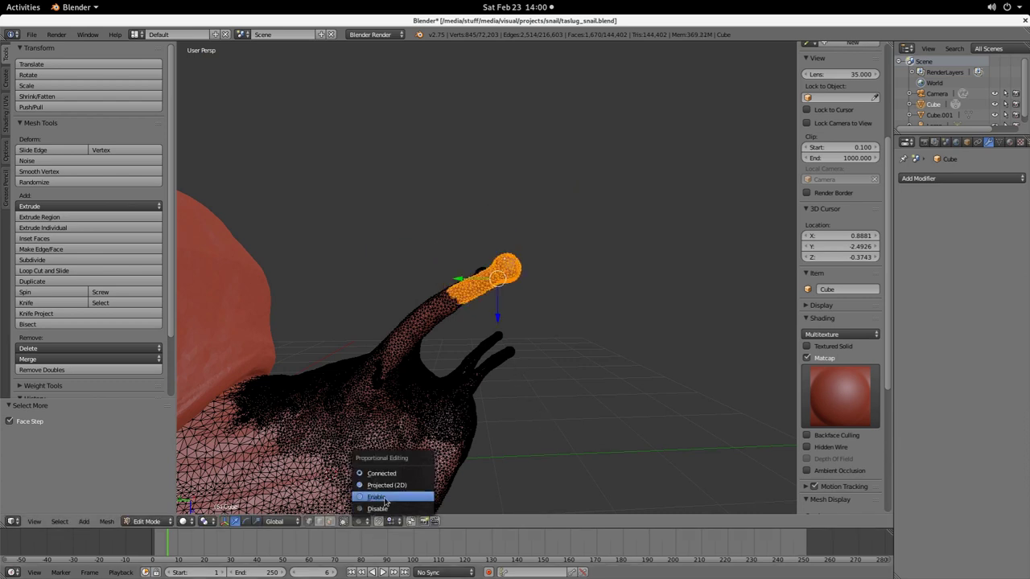
left_click(384, 498)
key("h")
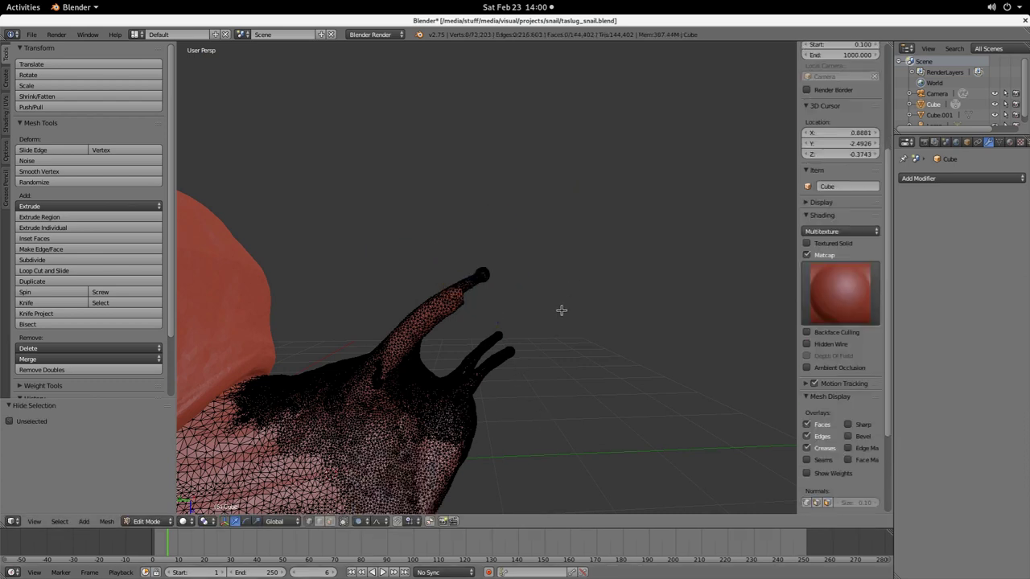
key("alt+h")
Step: Try moving and rotating the selected eye and stalk end with proportional falloff, varying the influence size between 1.00 and about 1.46
key("g")
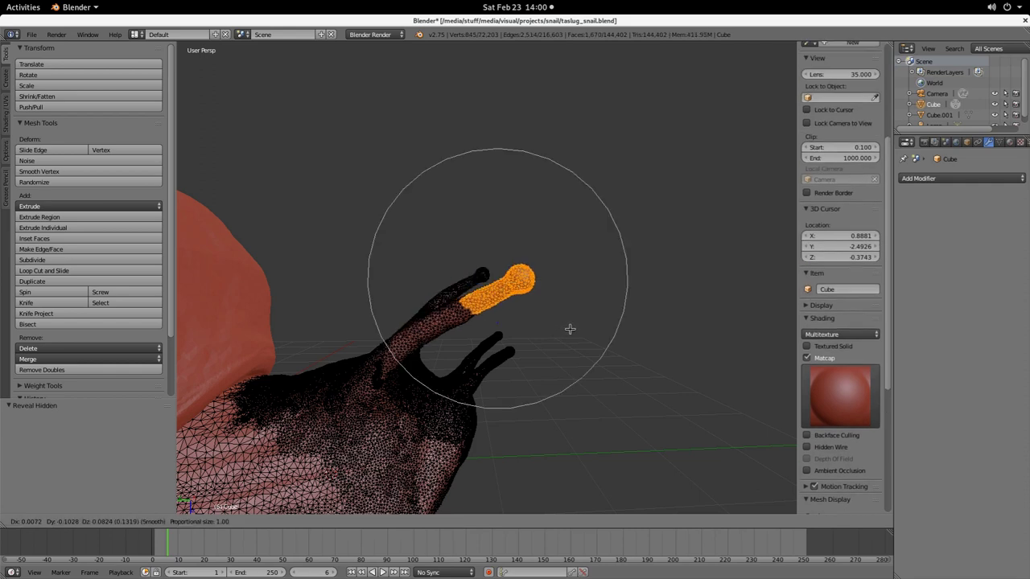
scroll(543, 300, "down", 2)
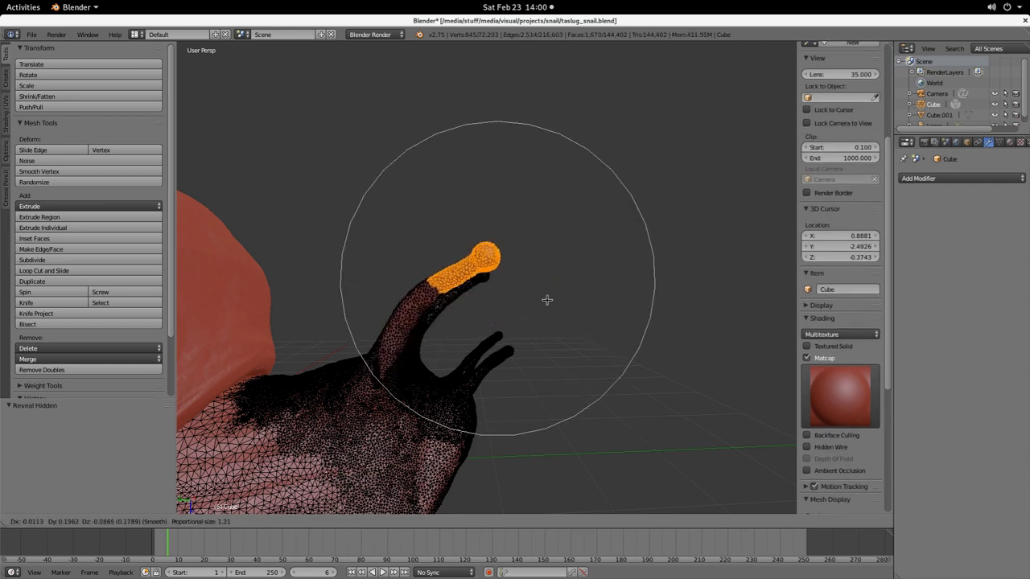
scroll(539, 306, "down", 2)
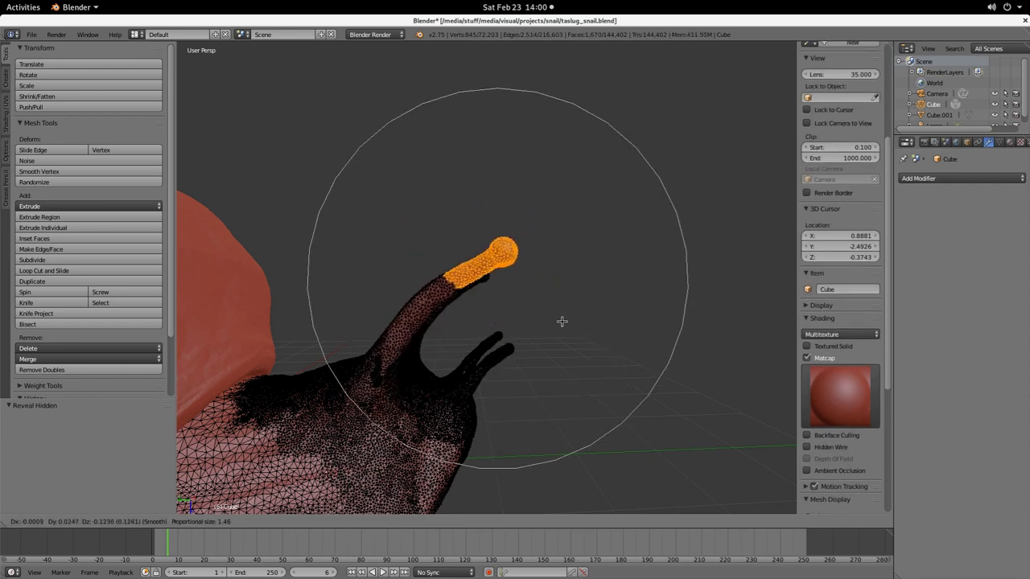
scroll(572, 309, "up", 4)
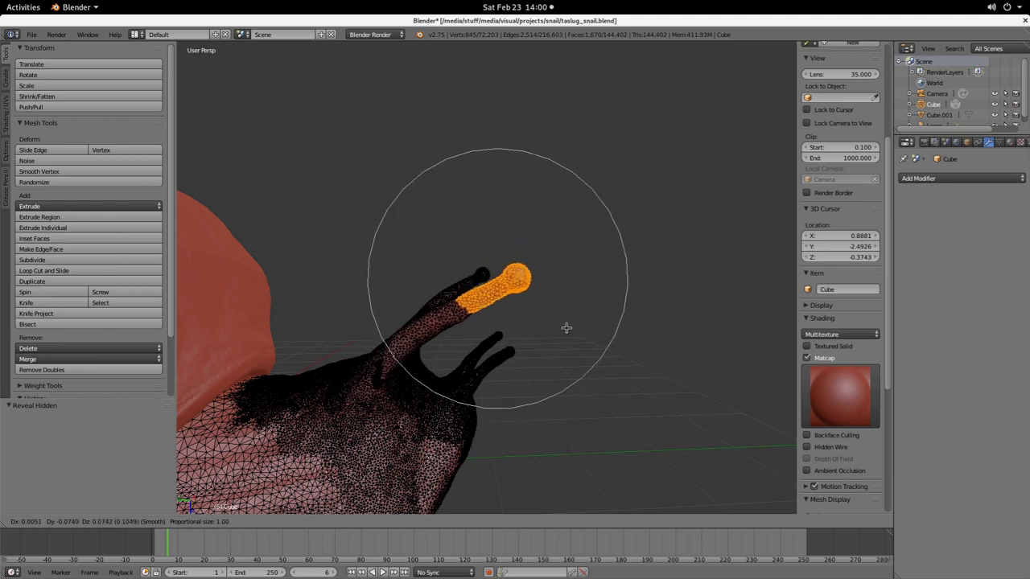
left_click(563, 331)
key("ctrl+z")
key("ctrl+shift+z")
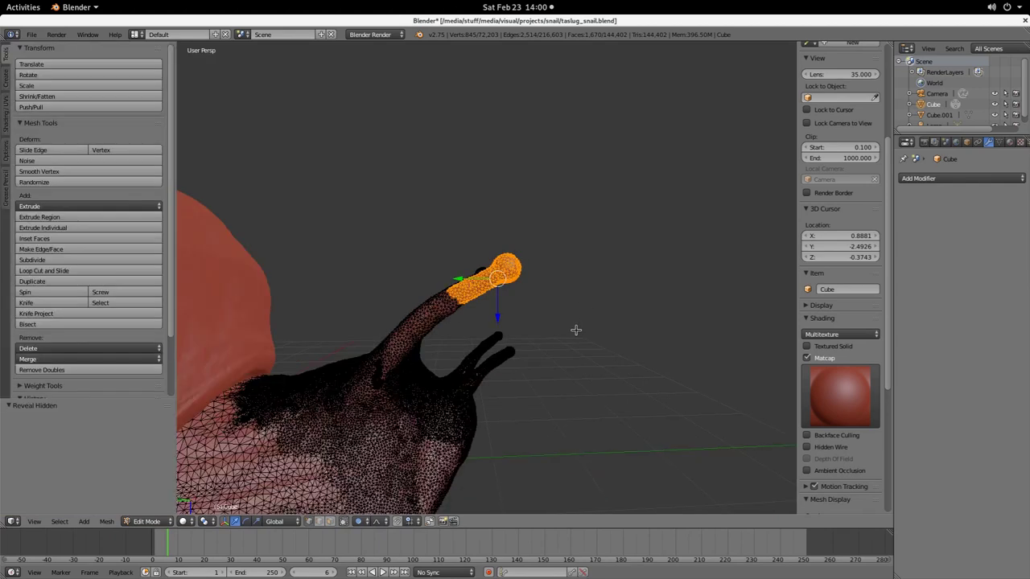
key("r")
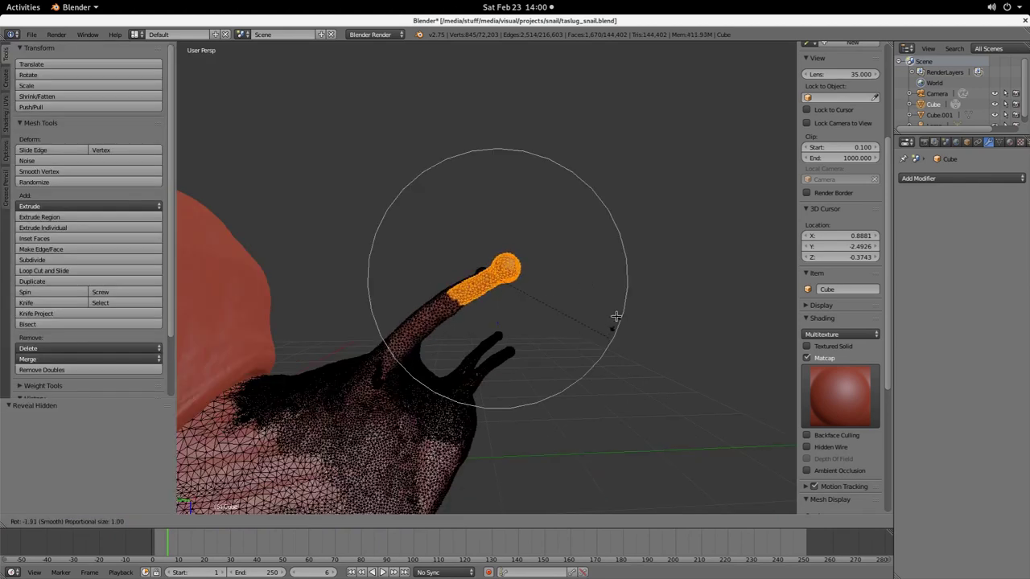
left_click(566, 354)
Step: Deselect all vertices and return the snail's body to Object Mode
key("a")
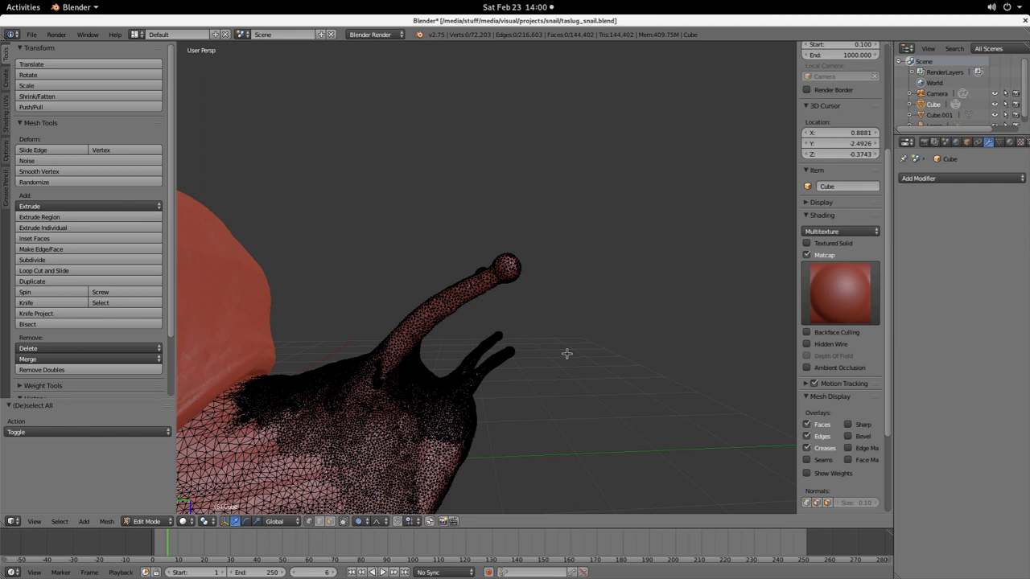
scroll(440, 344, "down", 5)
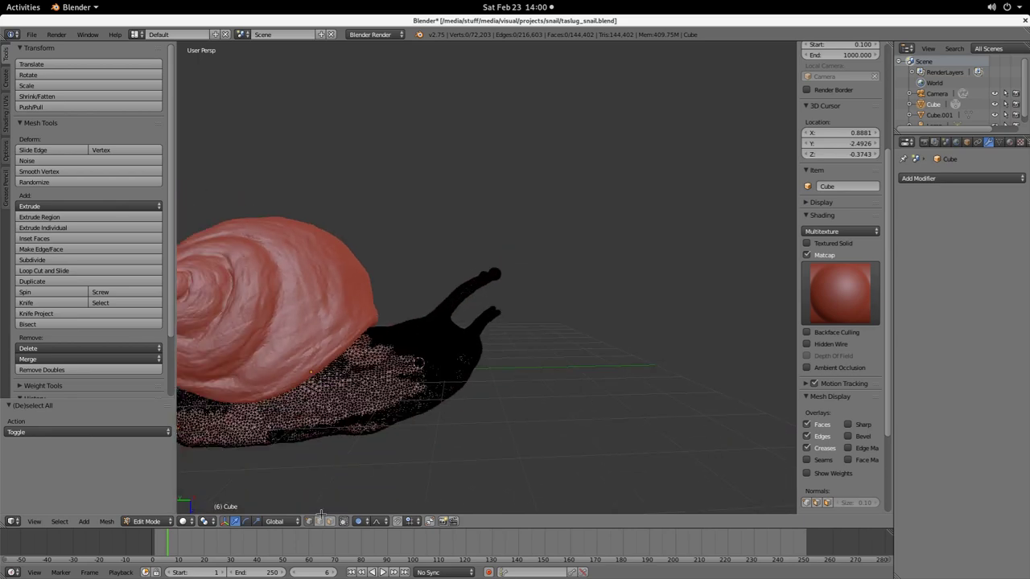
left_click(161, 522)
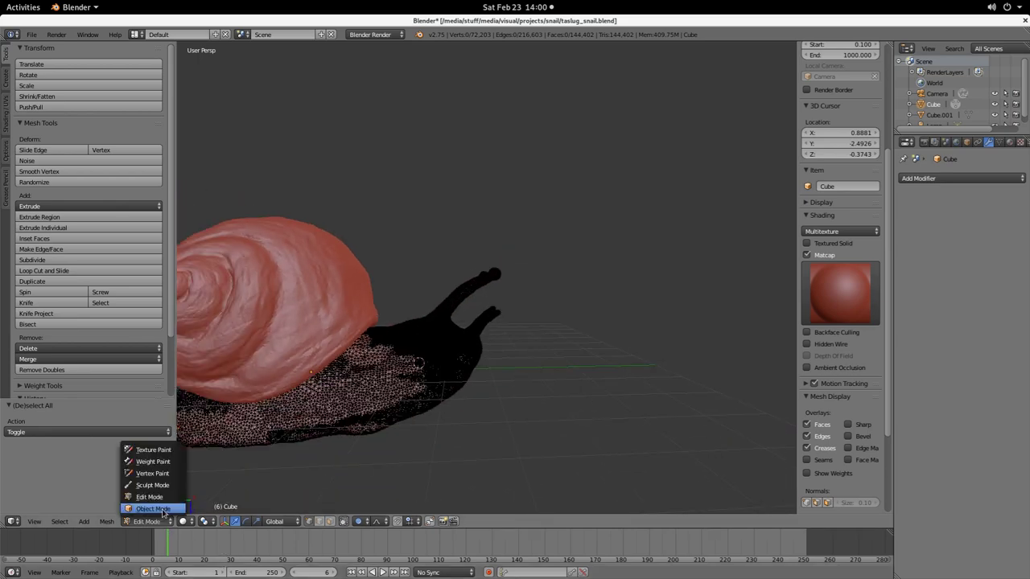
left_click(153, 509)
scroll(427, 393, "down", 2)
middle_click_drag(304, 370, 493, 379)
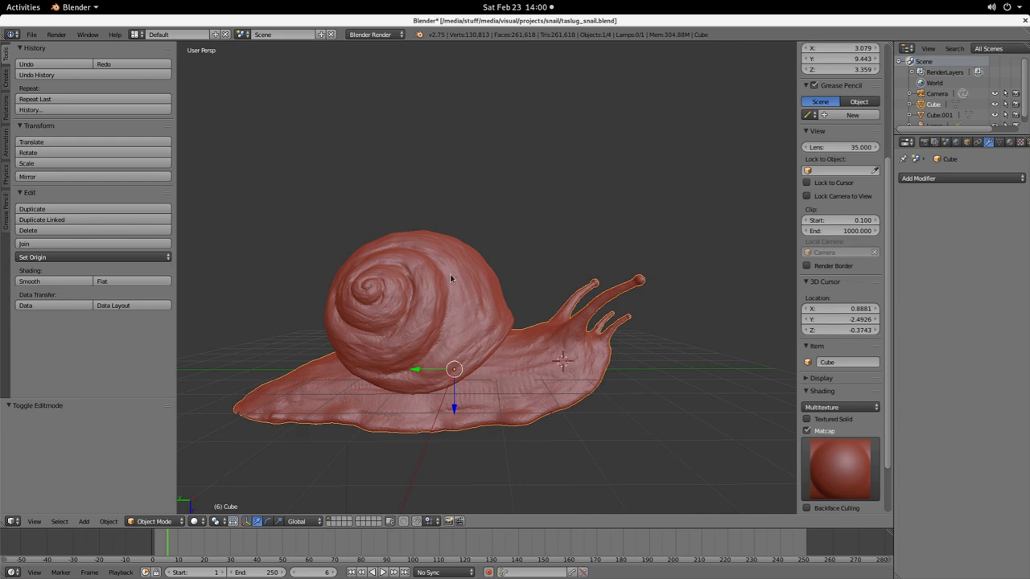
Step: Add an armature at the 3D cursor and turn on its X-Ray display
key("space")
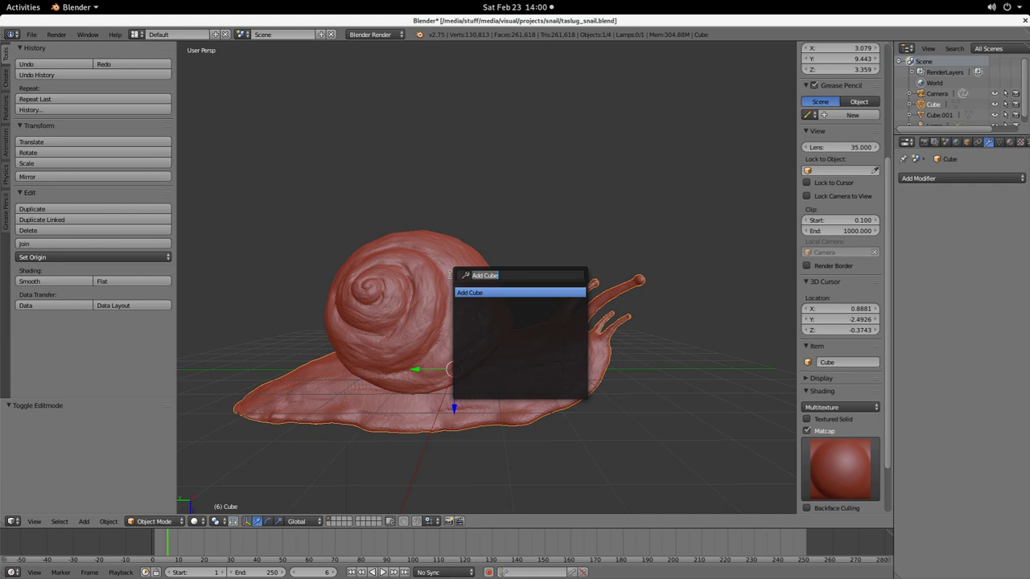
type("arma")
key("Return")
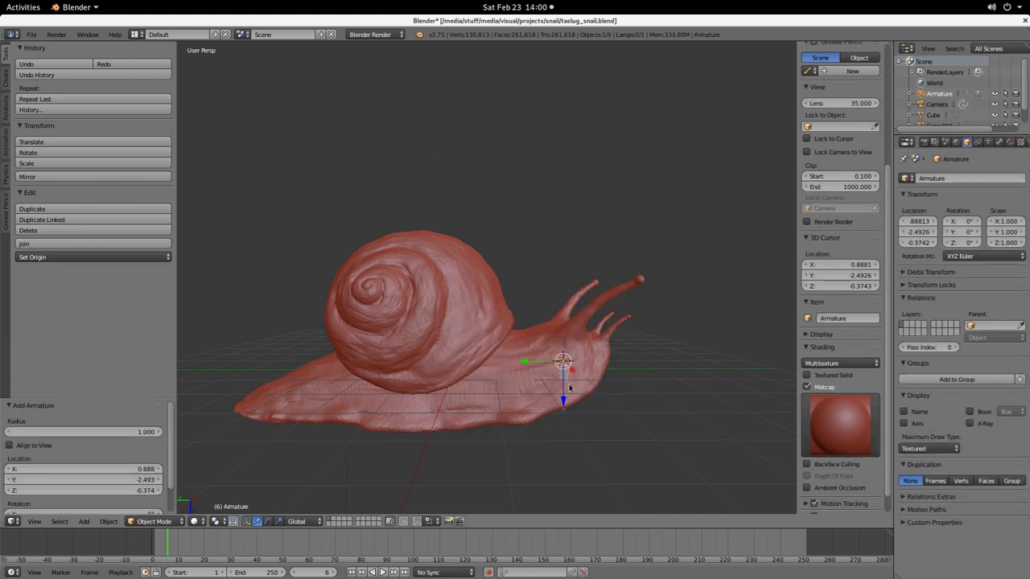
key("g")
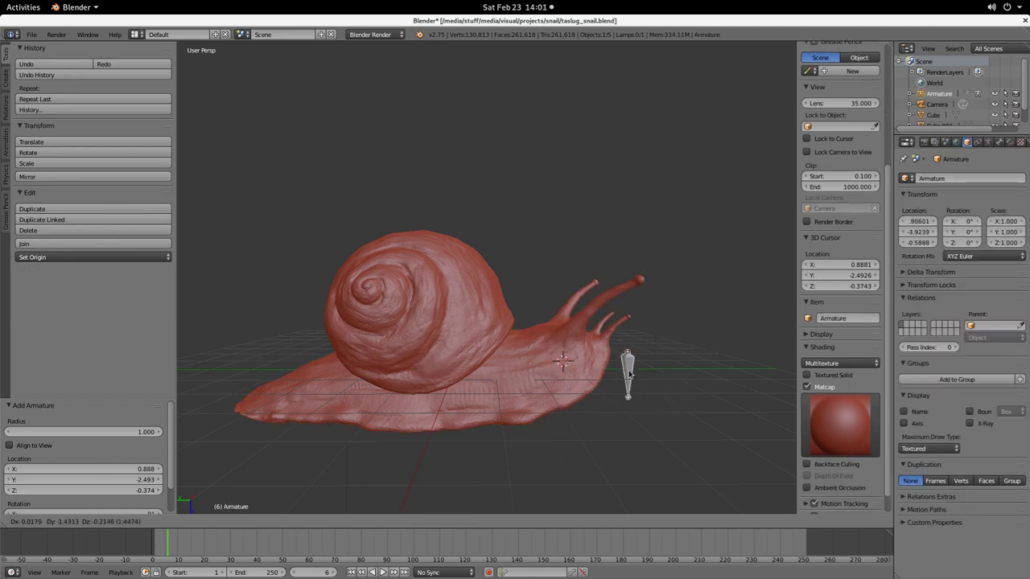
key("Escape")
left_click(980, 428)
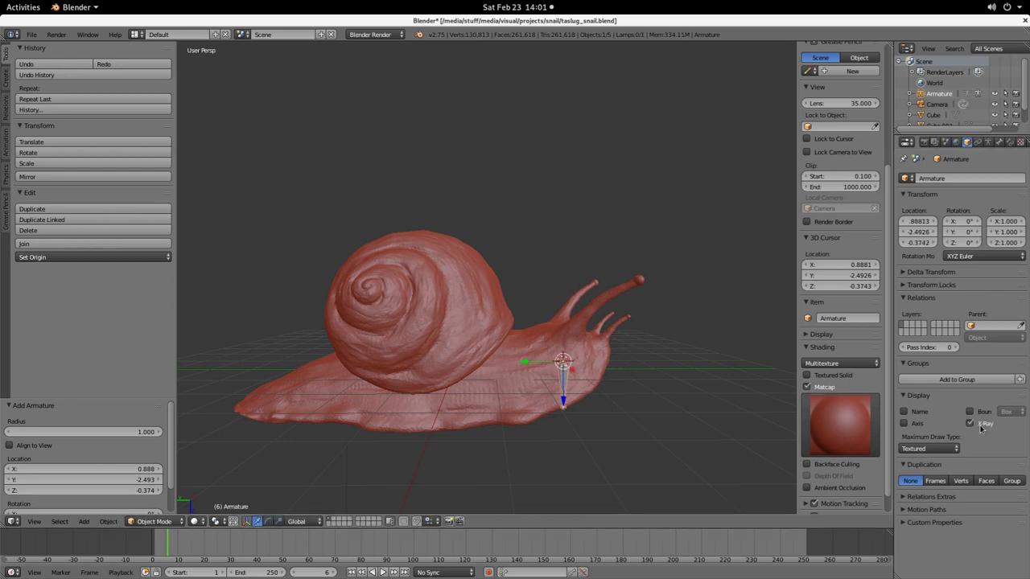
Step: Move the armature about -1.2 along X towards the middle of the snail's head
middle_click_drag(607, 442, 519, 445)
middle_click_drag(538, 405, 516, 411)
key("g")
key("x")
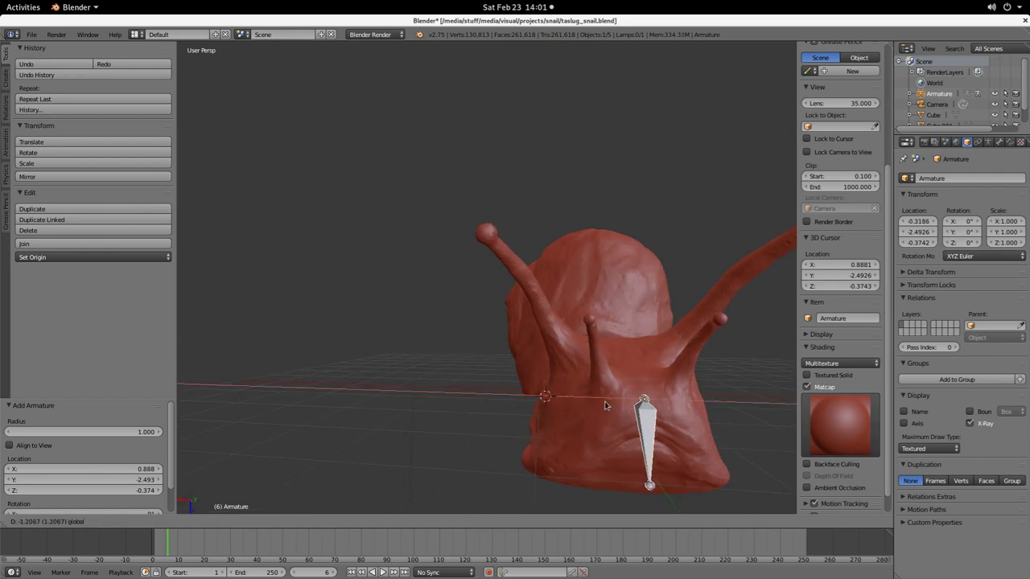
left_click(609, 405)
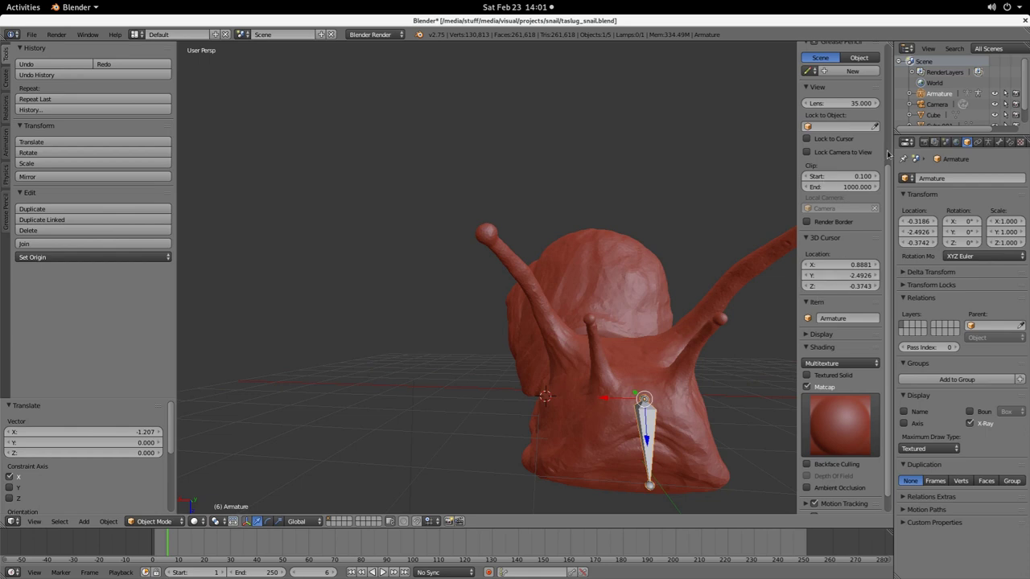
Step: Set the armature's X, Y and Z location to 0
scroll(843, 296, "up", 5)
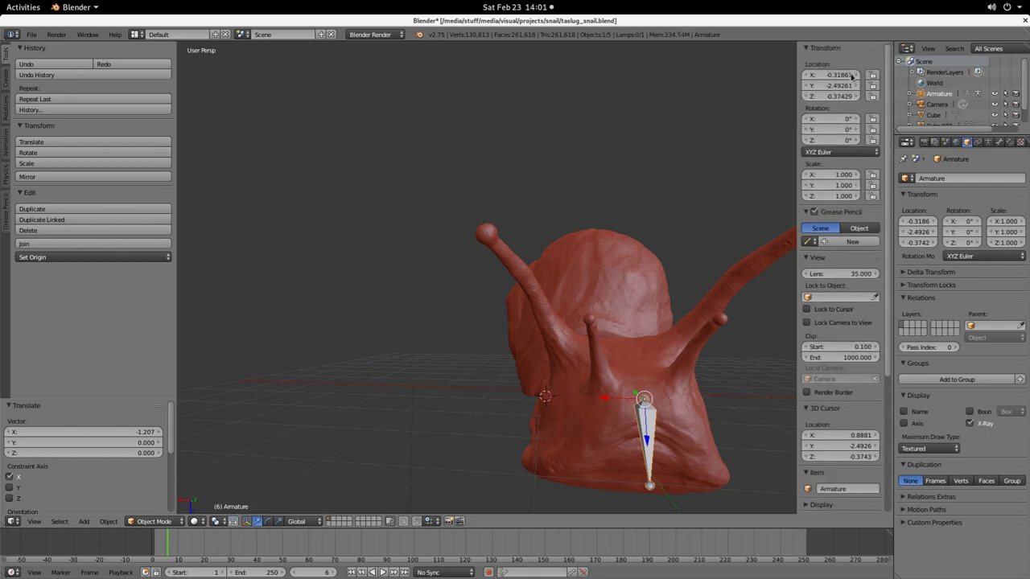
left_click(846, 76)
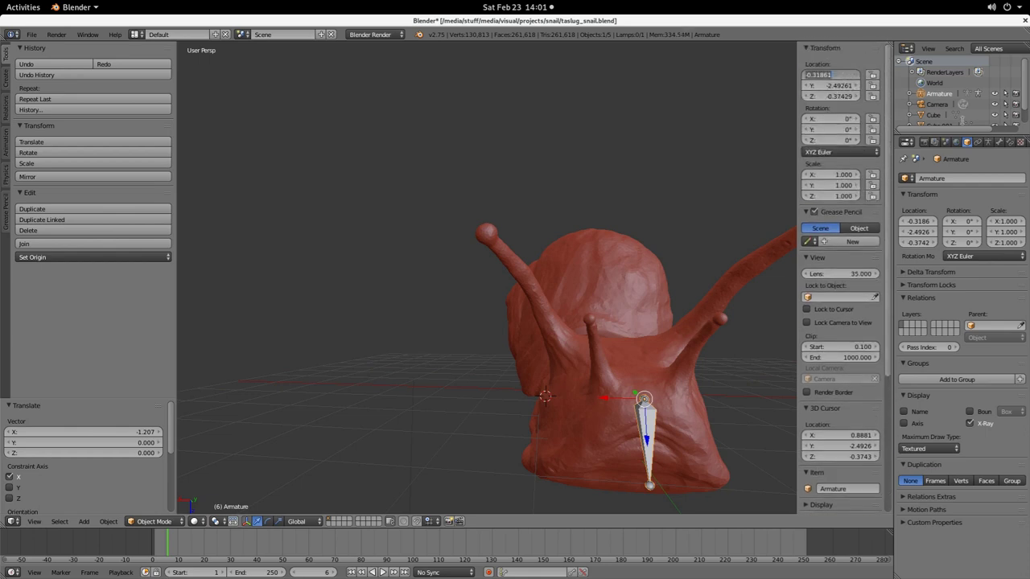
type("0")
key("Tab")
type("0")
key("Tab")
type("00")
key("Return")
Step: Select the armature in the snail's body and enter Edit Mode on it
middle_click_drag(564, 394, 627, 391)
scroll(386, 456, "up", 1)
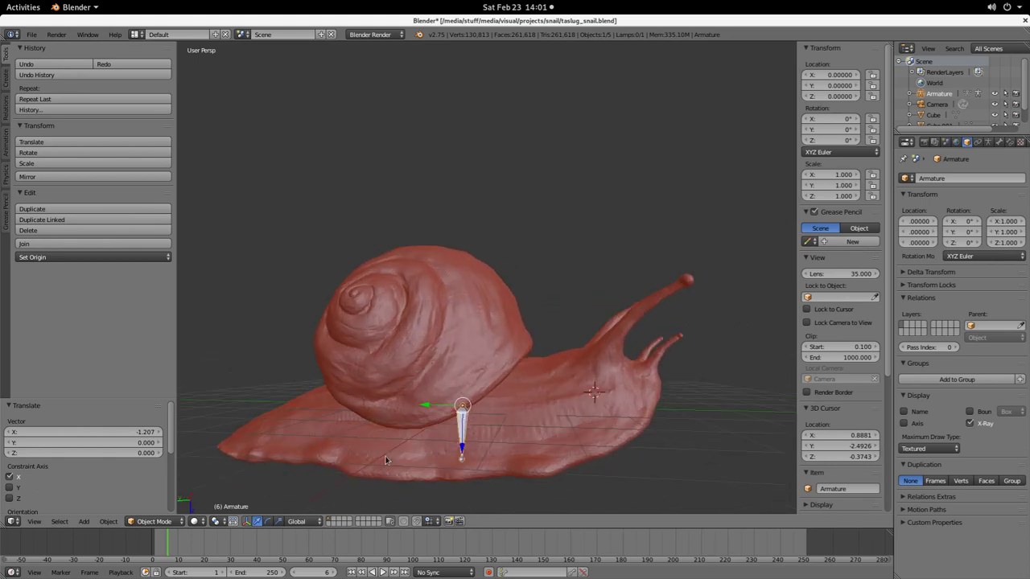
middle_click_drag(428, 456, 534, 364, "shift")
scroll(554, 399, "up", 1)
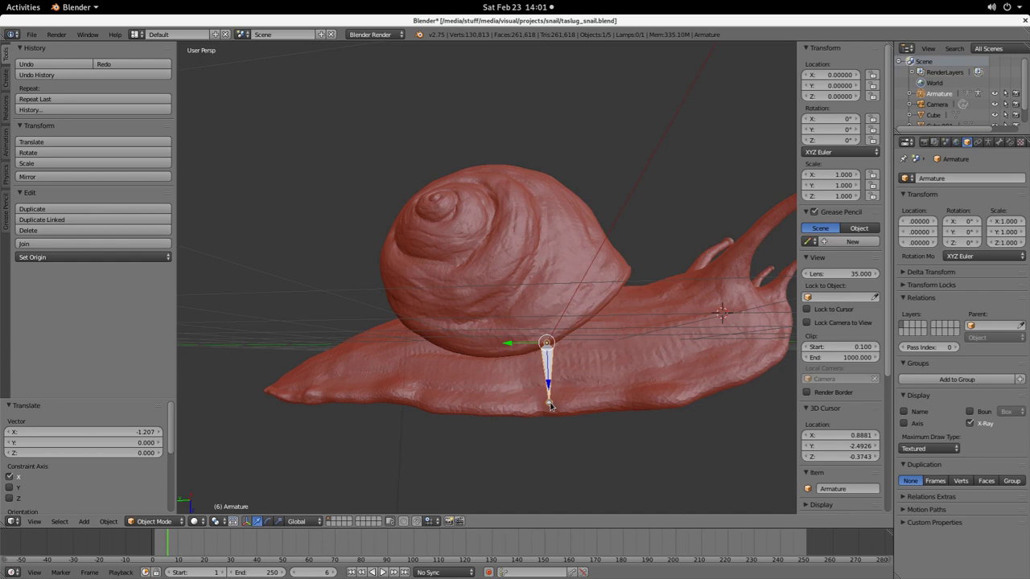
right_click(549, 407)
right_click(549, 406)
right_click(550, 406)
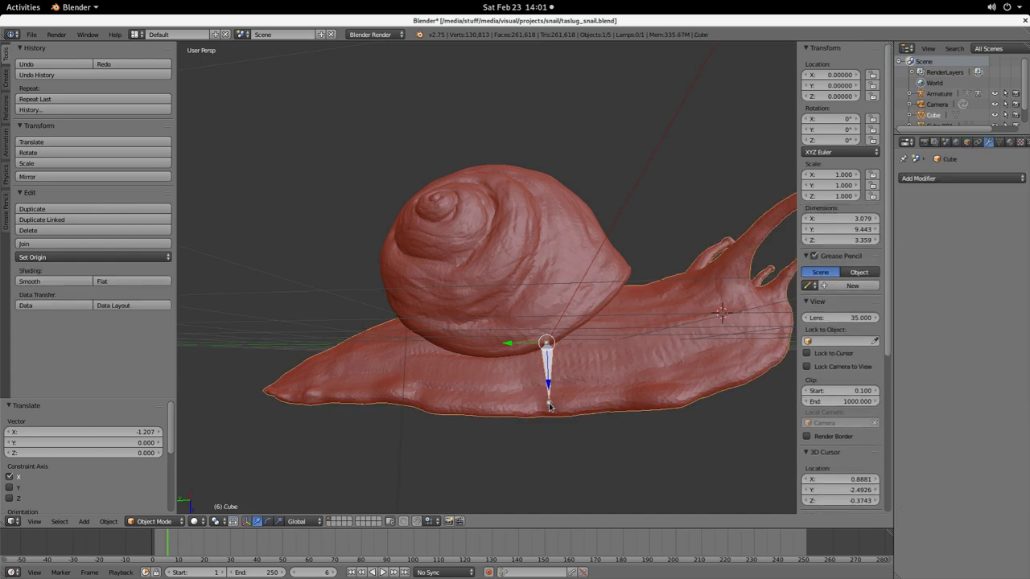
right_click(549, 406)
key("Tab")
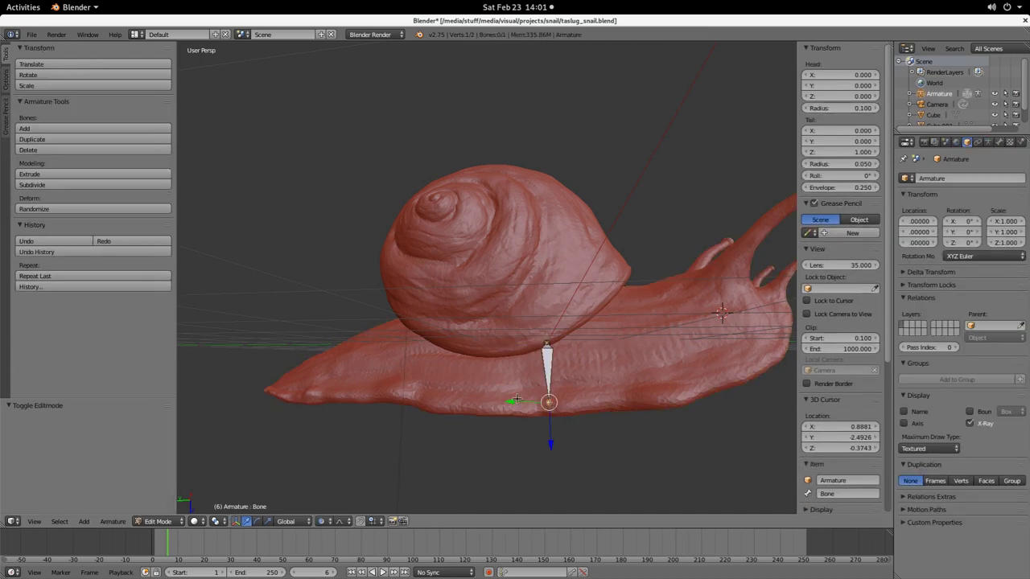
key("g")
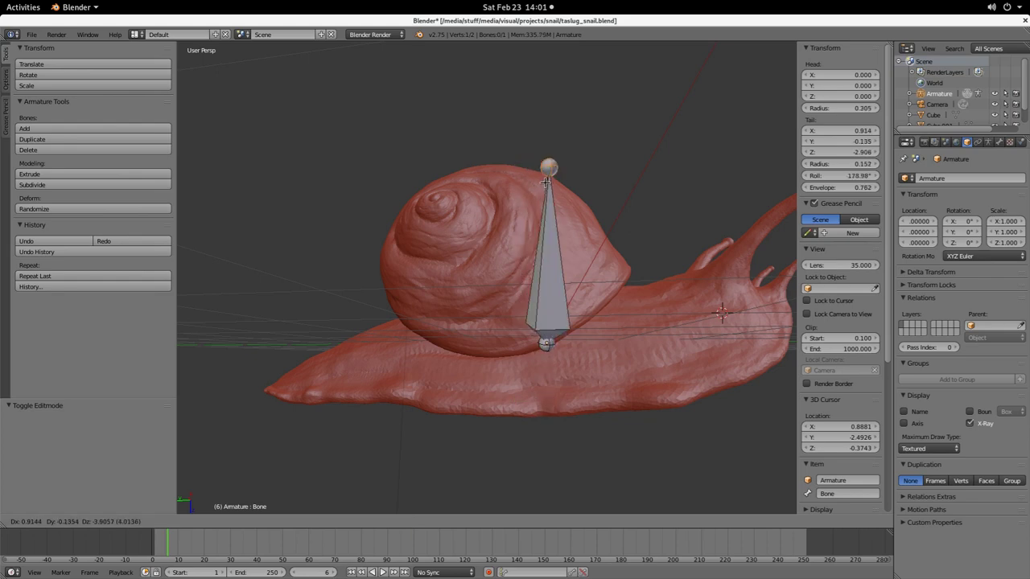
key("Escape")
Step: Move the bone's head joint about -4.35 along Z so it sits above the shell
right_click(547, 347)
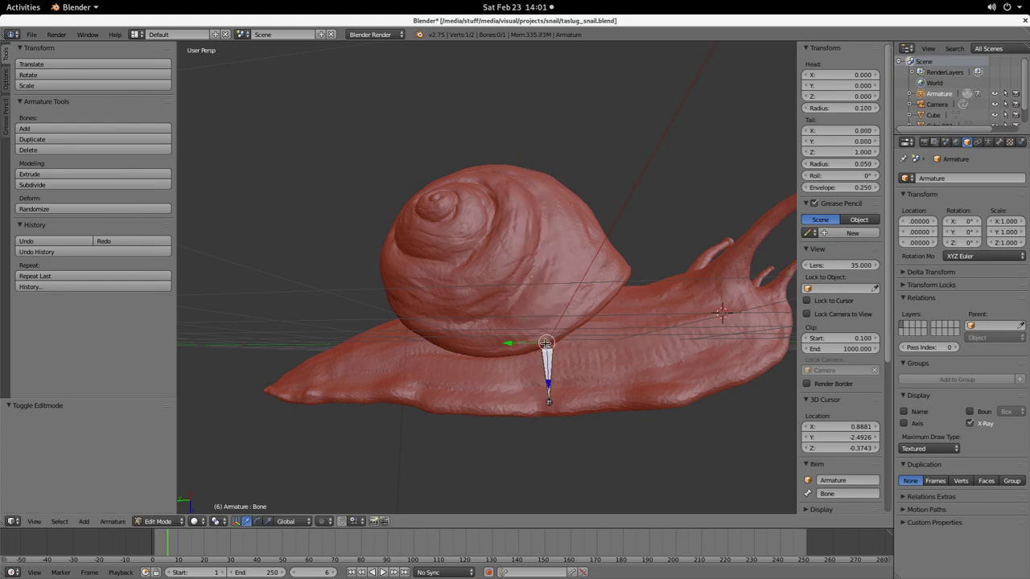
key("g")
key("z")
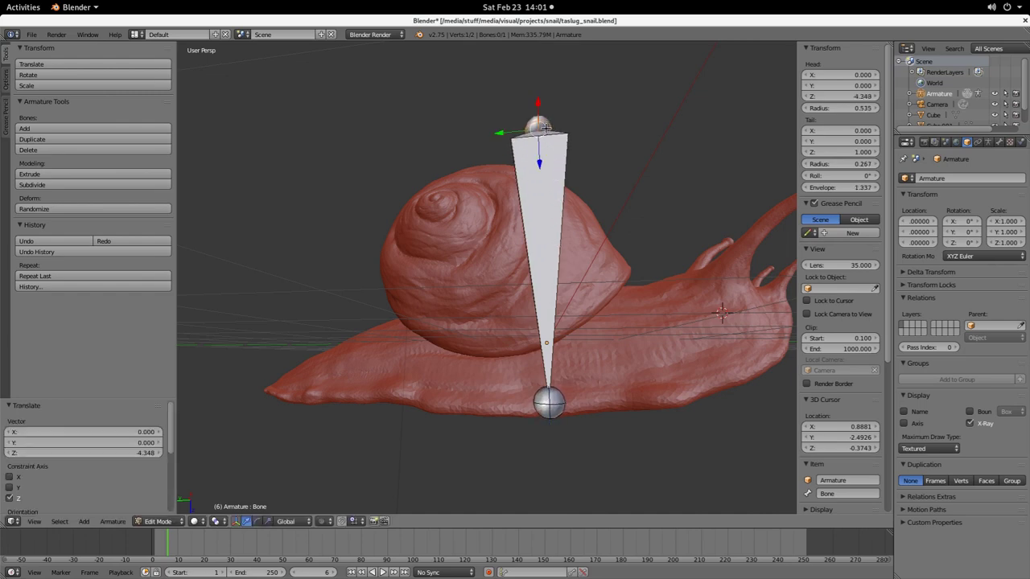
left_click(546, 129)
Step: Move the bone's tail joint along Z to about 0.28, inside the snail's body just below the shell
right_click(550, 412)
key("g")
key("z")
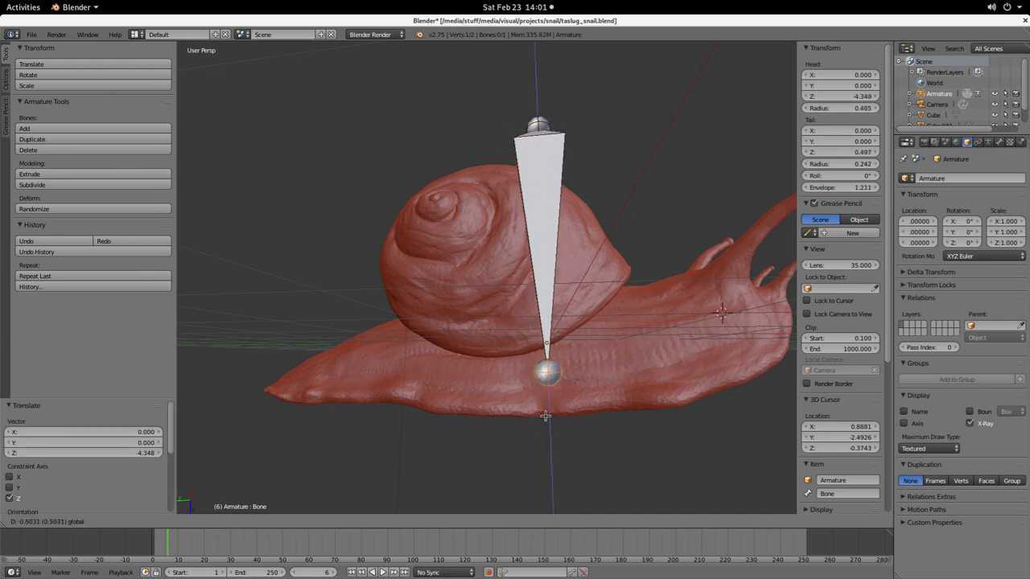
left_click(551, 421)
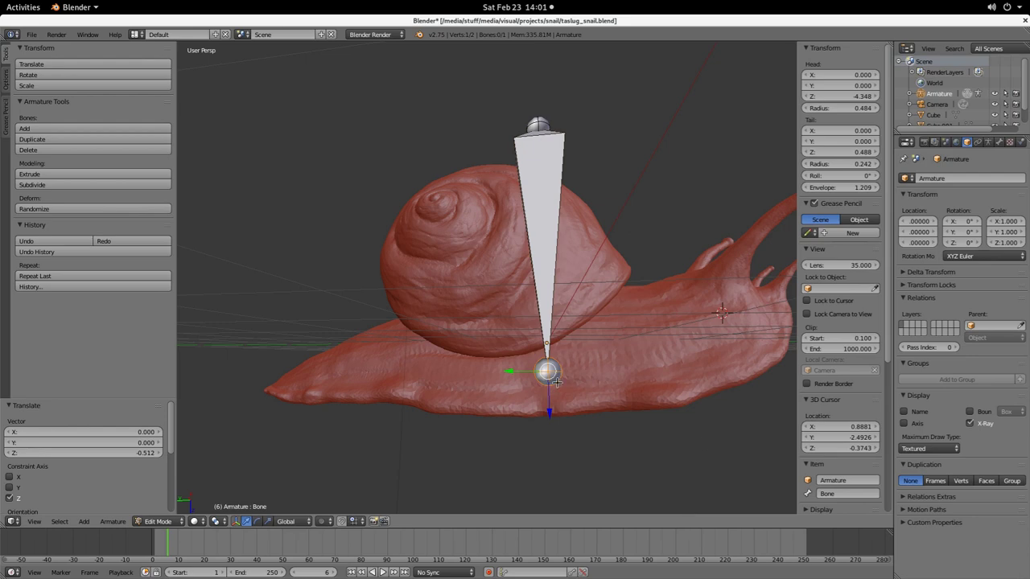
middle_click_drag(588, 434, 571, 453)
left_click_drag(565, 388, 565, 376)
Step: Try extruding a chain of three bones from the bone's tail joint forward through the body into the head
middle_click_drag(548, 383, 568, 381)
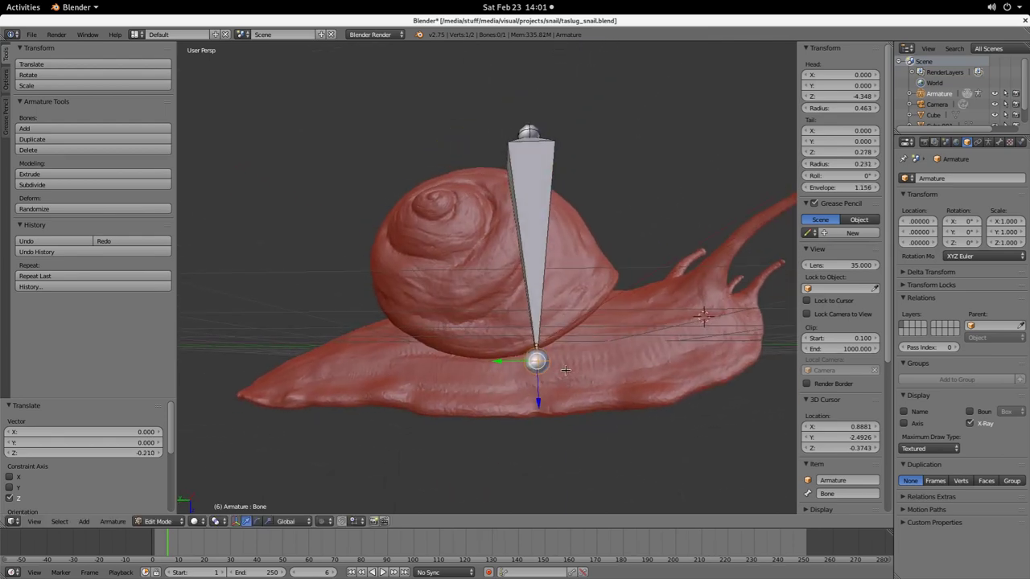
key("e")
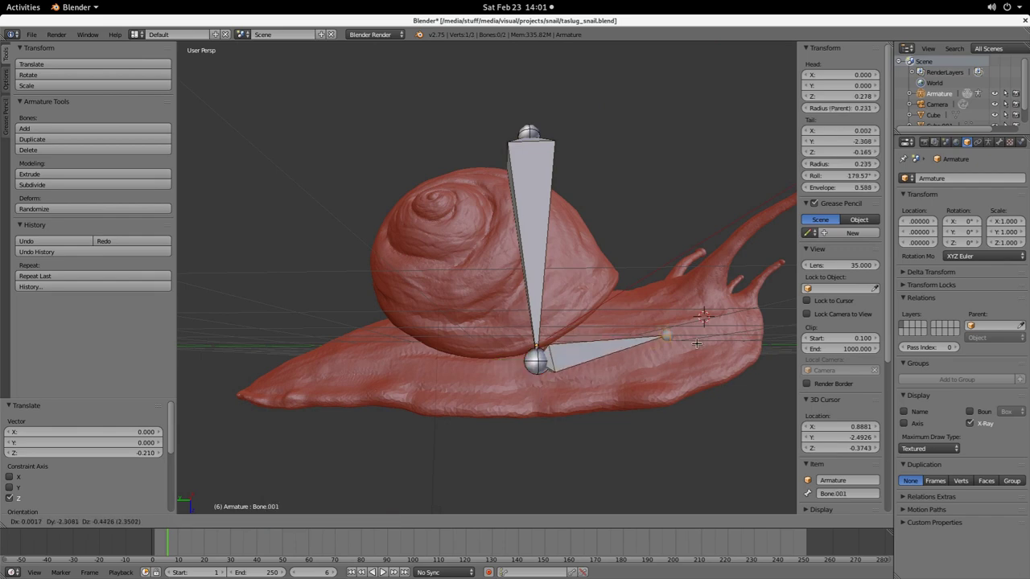
left_click(652, 364)
key("e")
left_click(723, 330)
key("e")
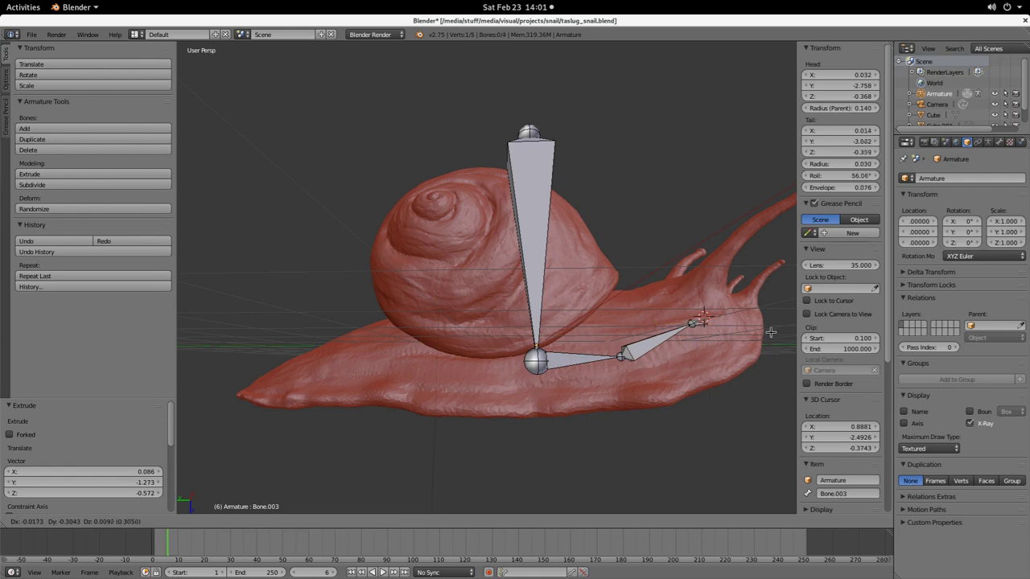
left_click(202, 338)
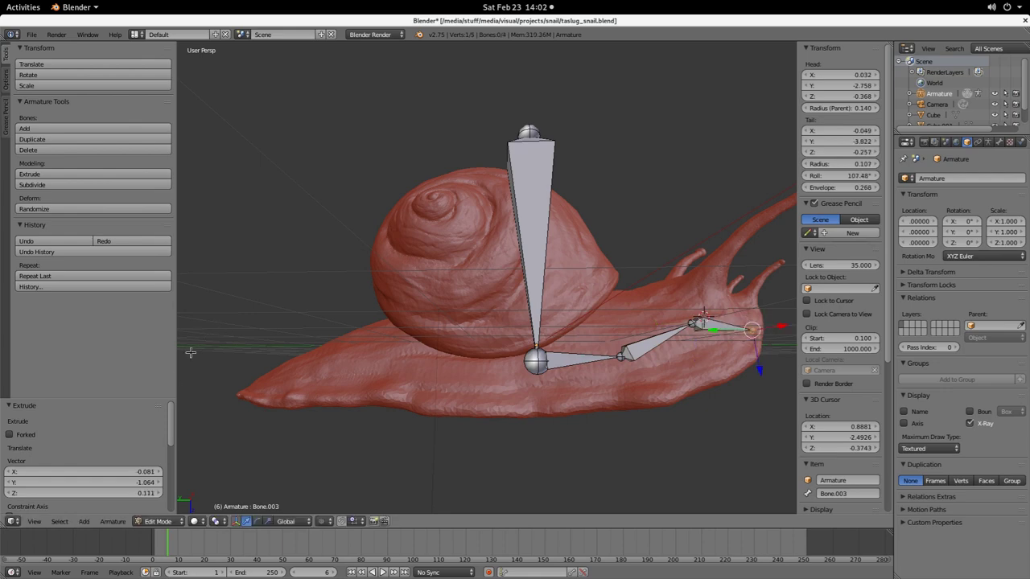
key("ctrl+z")
key("ctrl+z")
key("ctrl+z")
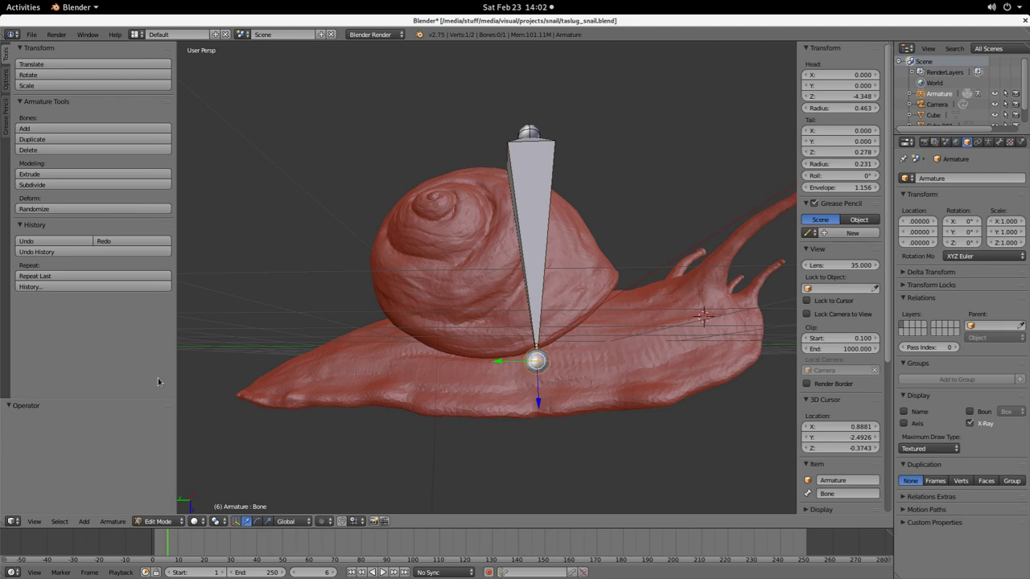
Step: Extrude a bone forward from the root bone's tail joint inside the body, with its tip at about Y -1.6, Z 0.15
middle_click_drag(479, 270, 539, 266)
key("KP_5")
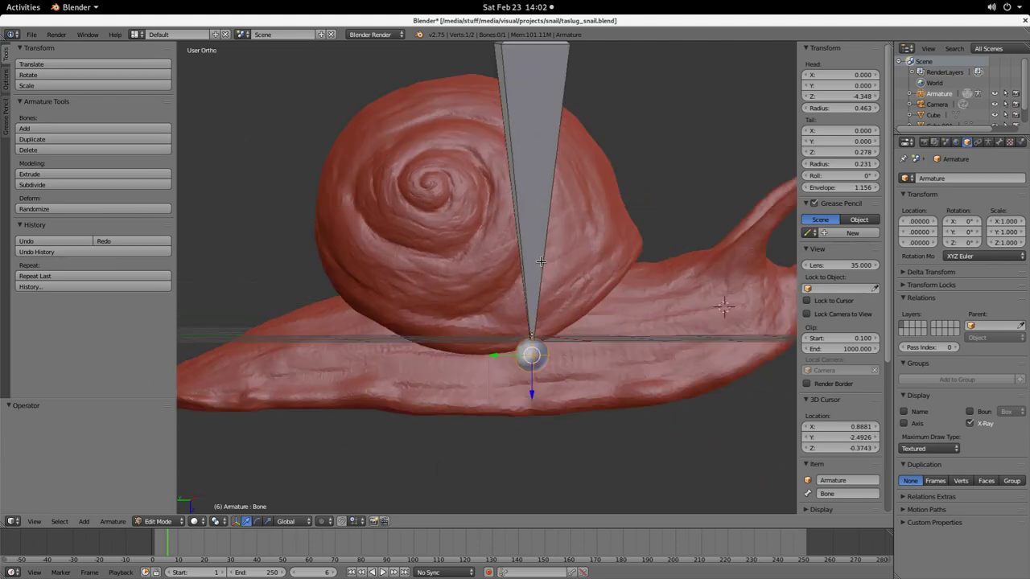
key("KP_3")
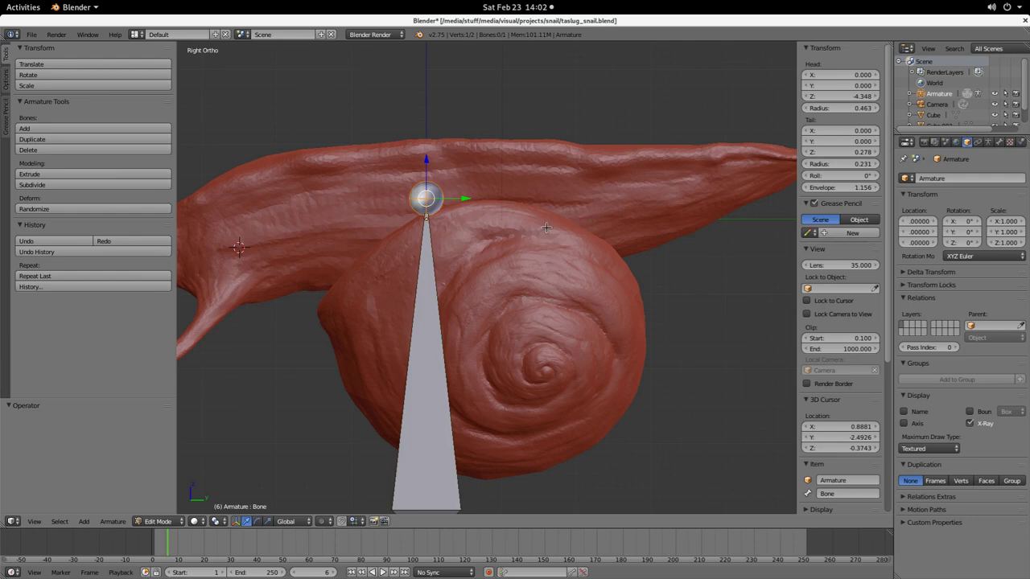
middle_click_drag(375, 226, 542, 225, "shift")
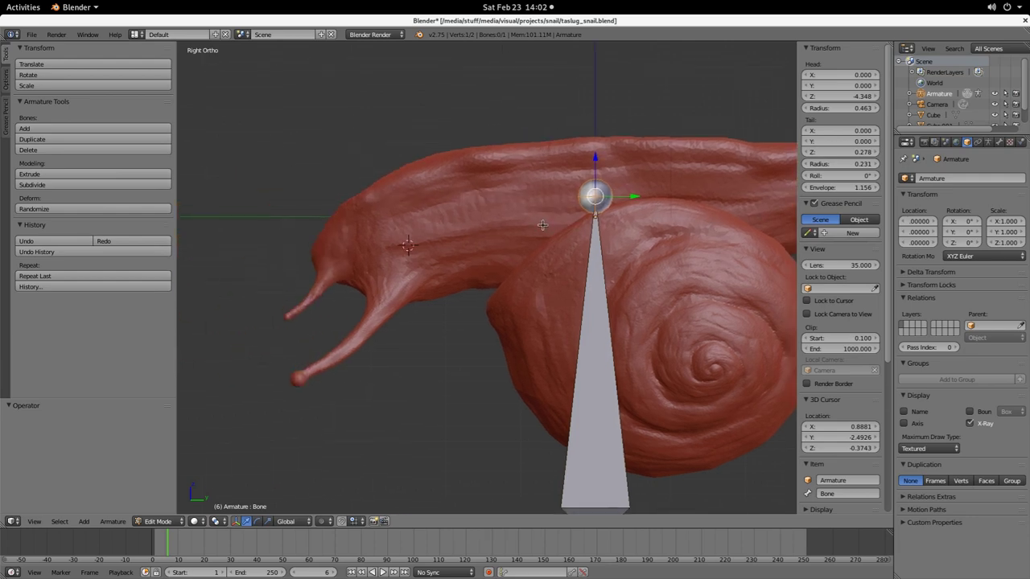
scroll(600, 298, "down", 6)
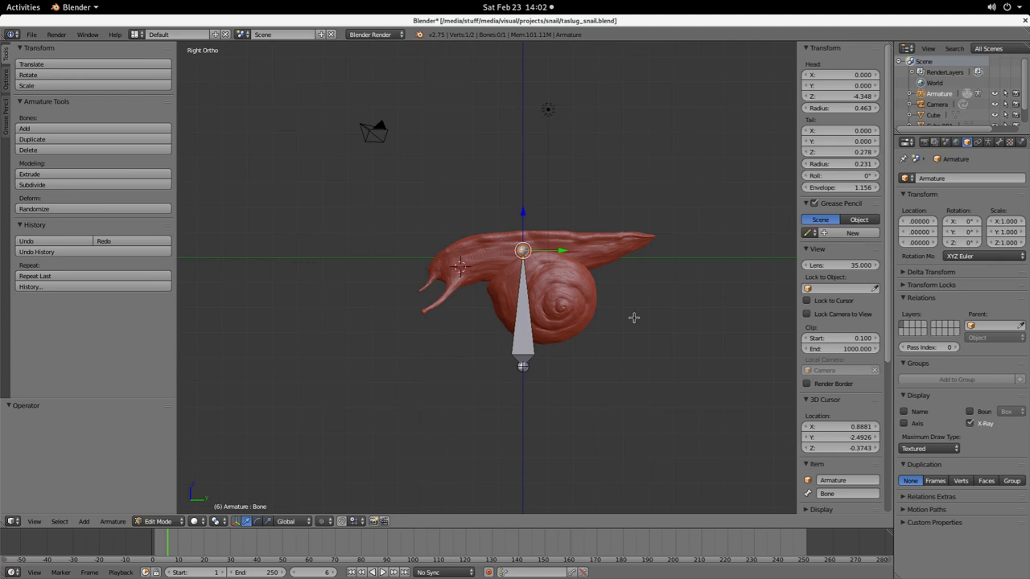
key("e")
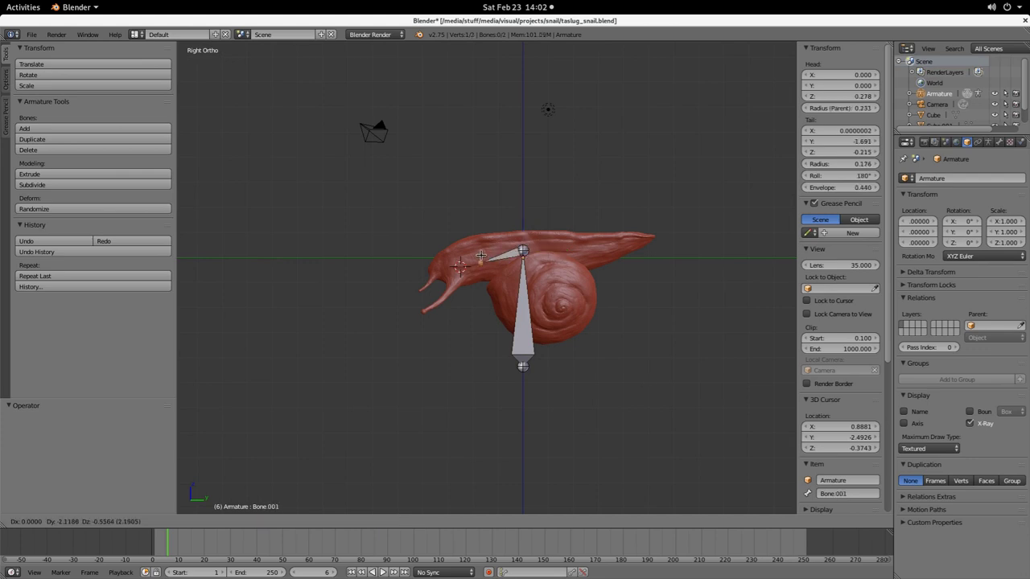
left_click(504, 234)
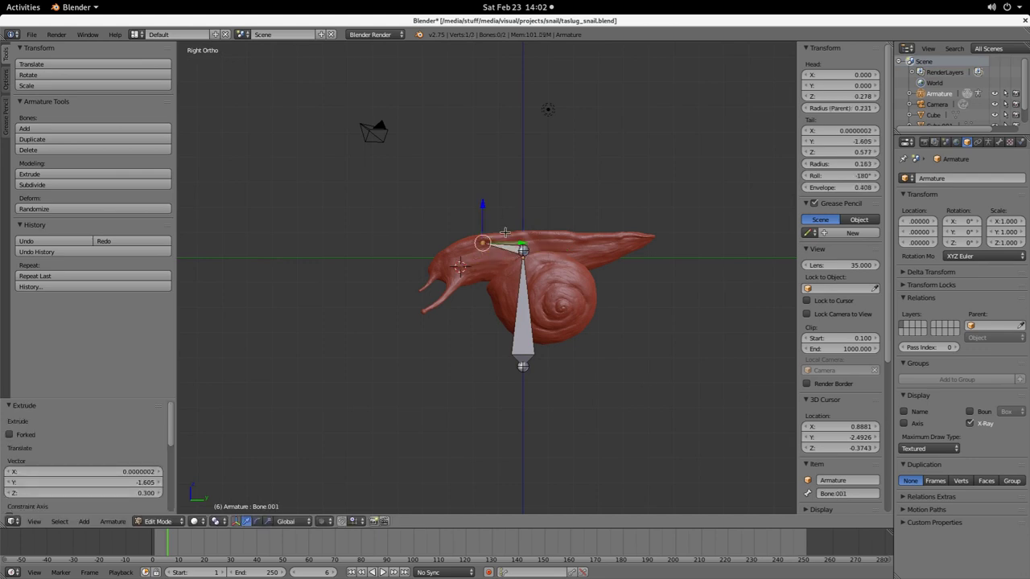
key("g")
key("z")
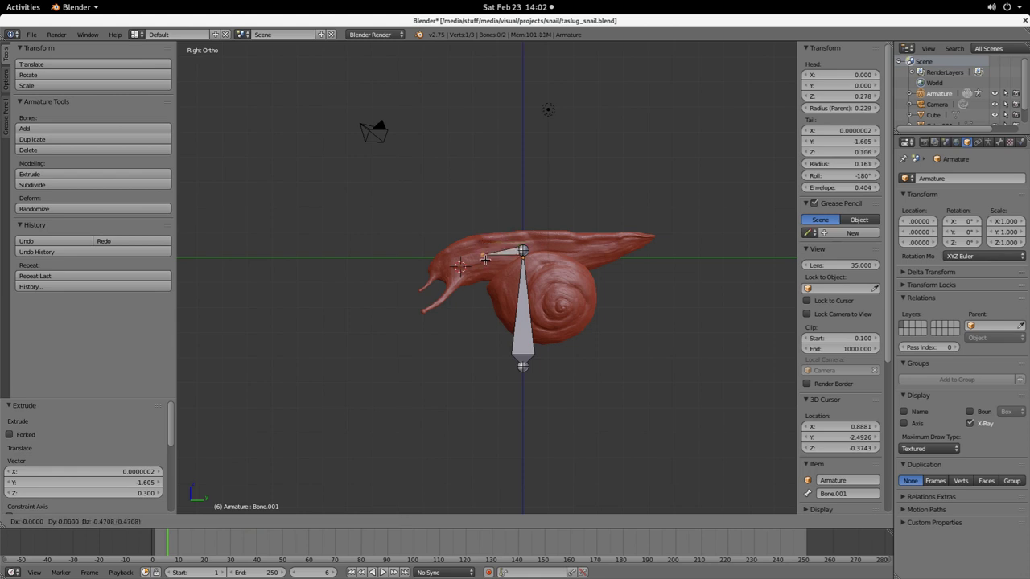
left_click(486, 256)
Step: Extrude two more bones from the forward bone's tip into the head, ending at about Y -3.63, Z -0.59
scroll(494, 247, "up", 3)
scroll(494, 248, "up", 3)
key("e")
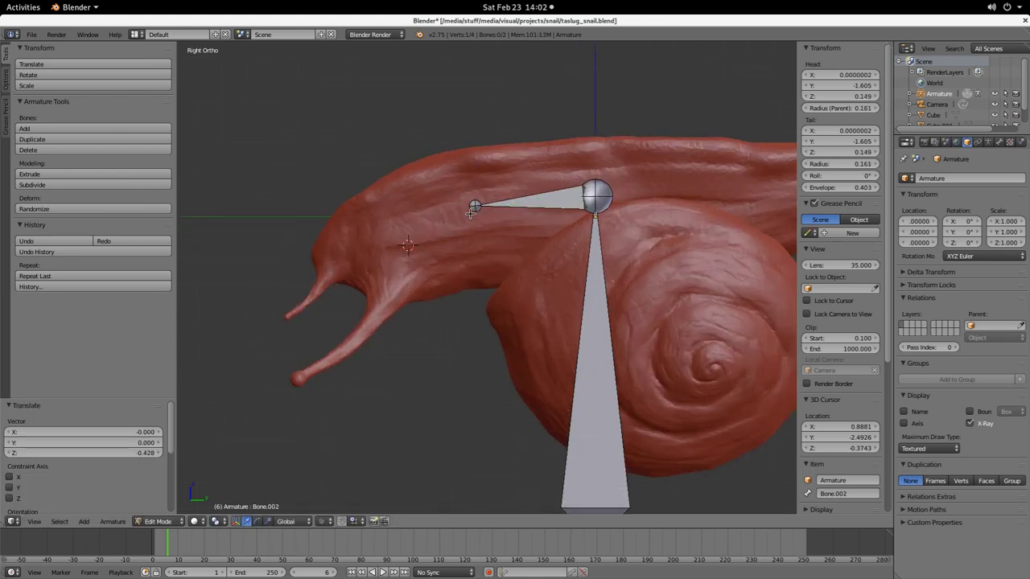
left_click(391, 242)
key("e")
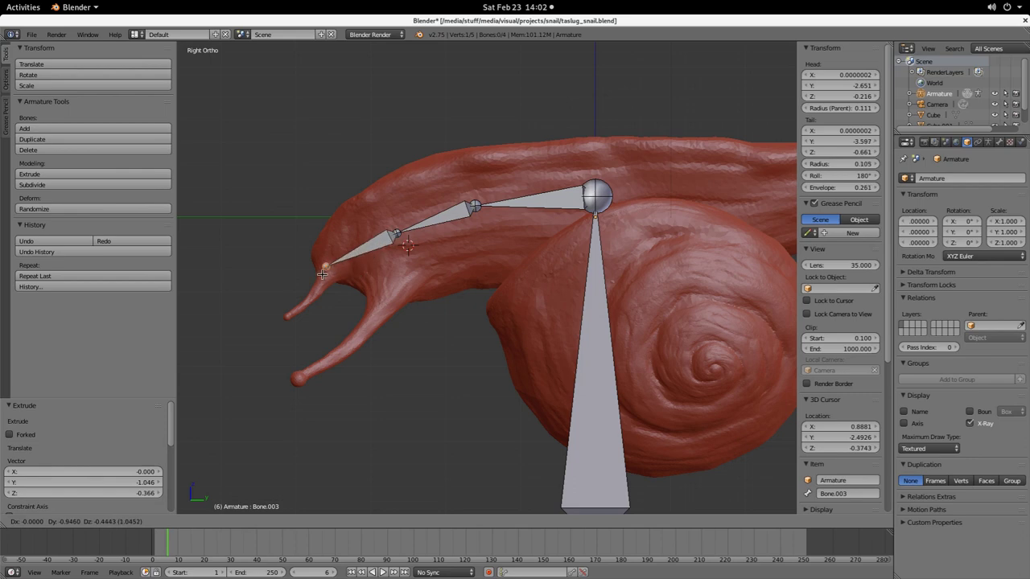
left_click(324, 272)
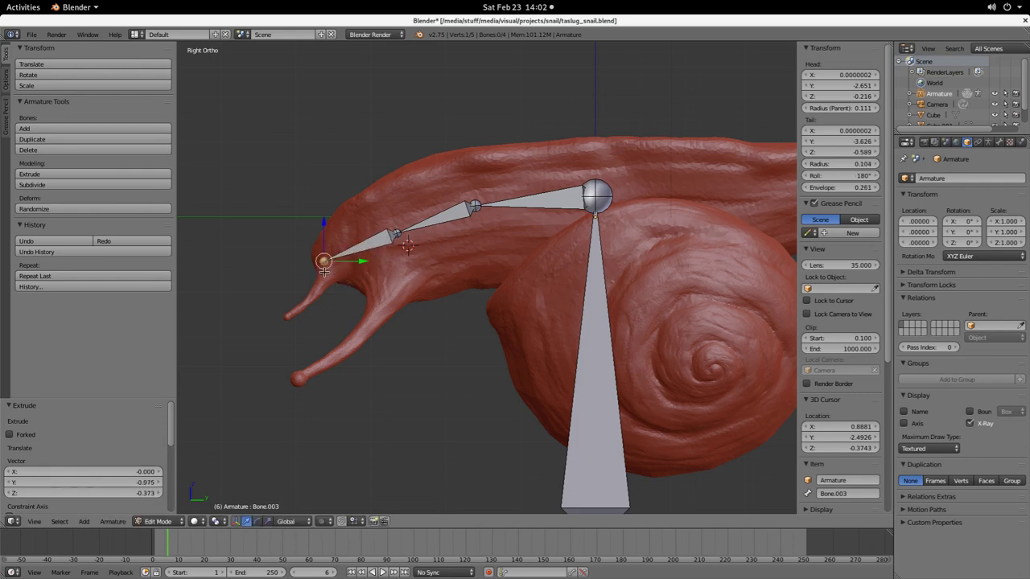
Step: Extrude a chain of three bones from the root bone's tail joint back through the snail's tail, ending at about Y 5.15, Z 0.79
middle_click_drag(411, 324, 503, 305)
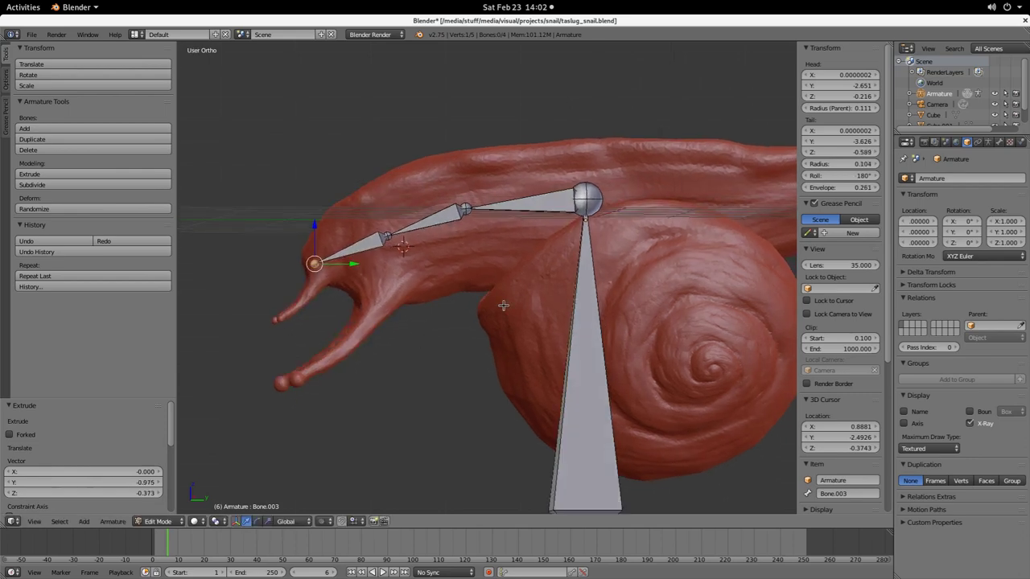
key("KP_7")
key("KP_3")
right_click(599, 197)
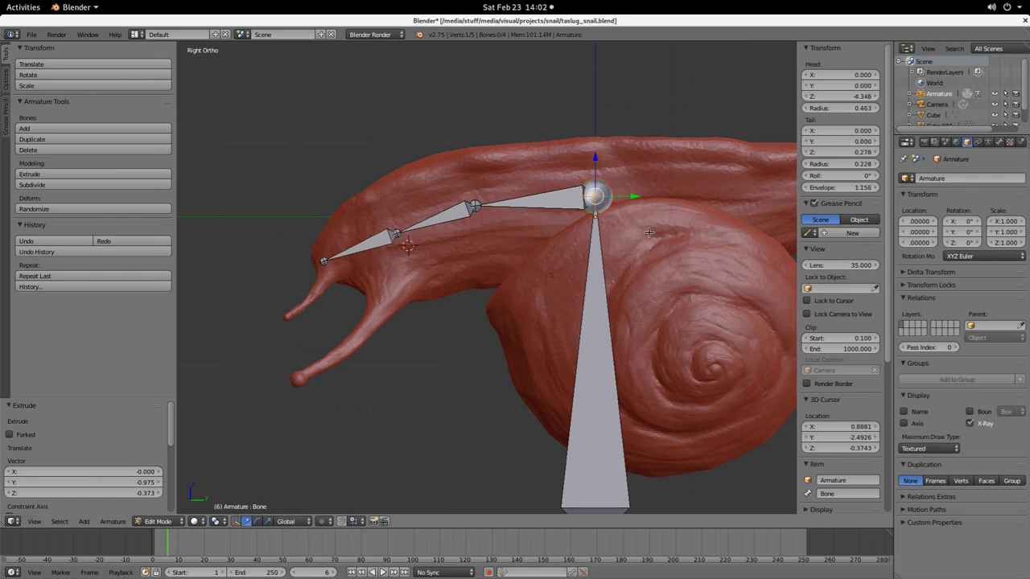
middle_click_drag(649, 233, 419, 279, "shift")
key("e")
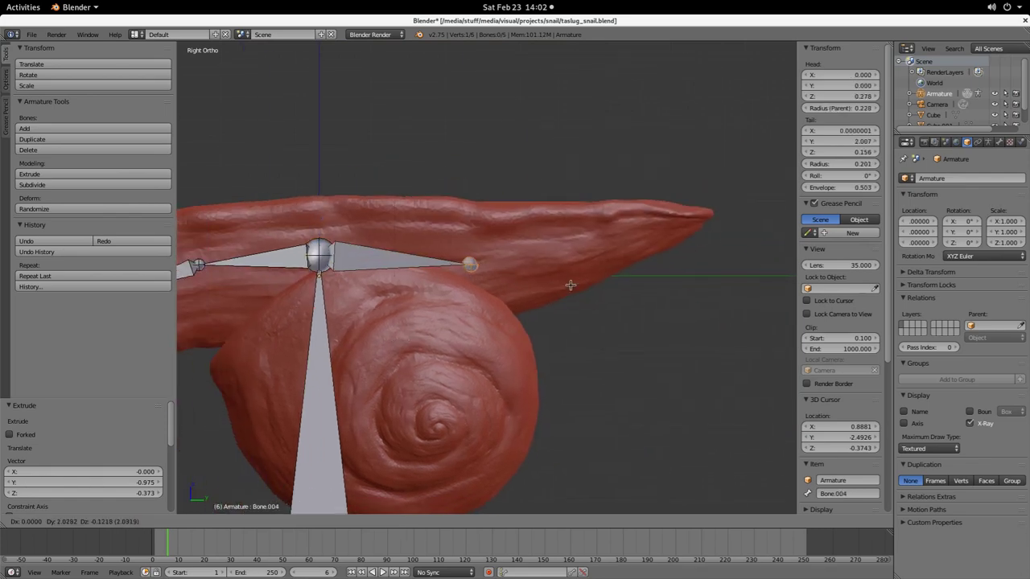
left_click(569, 285)
key("e")
left_click(680, 263)
key("e")
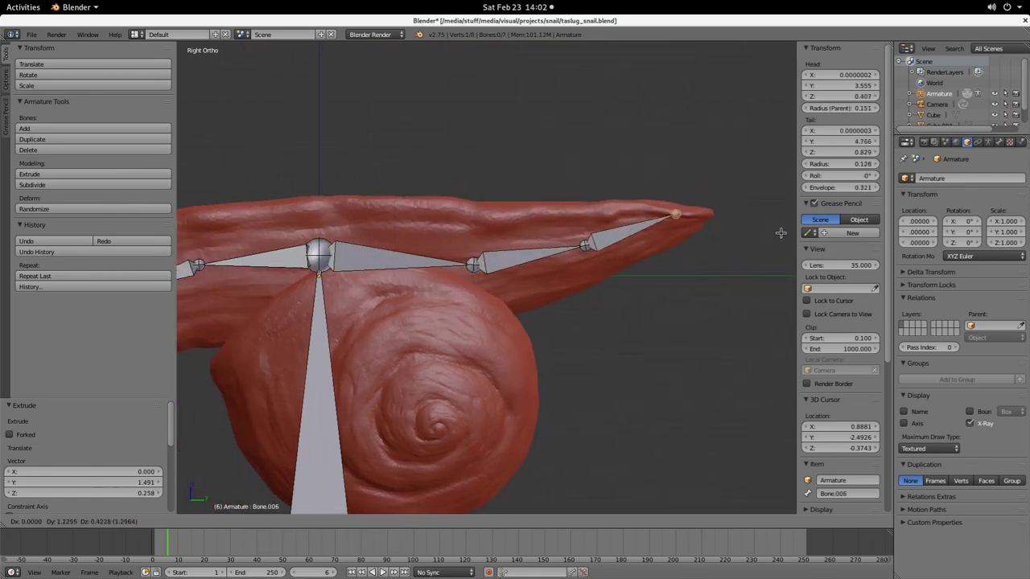
left_click(193, 235)
Step: Extrude a side bone from the base joint of the last head bone toward a large tentacle, reaching about X 0.68
middle_click_drag(245, 302, 302, 295, "shift")
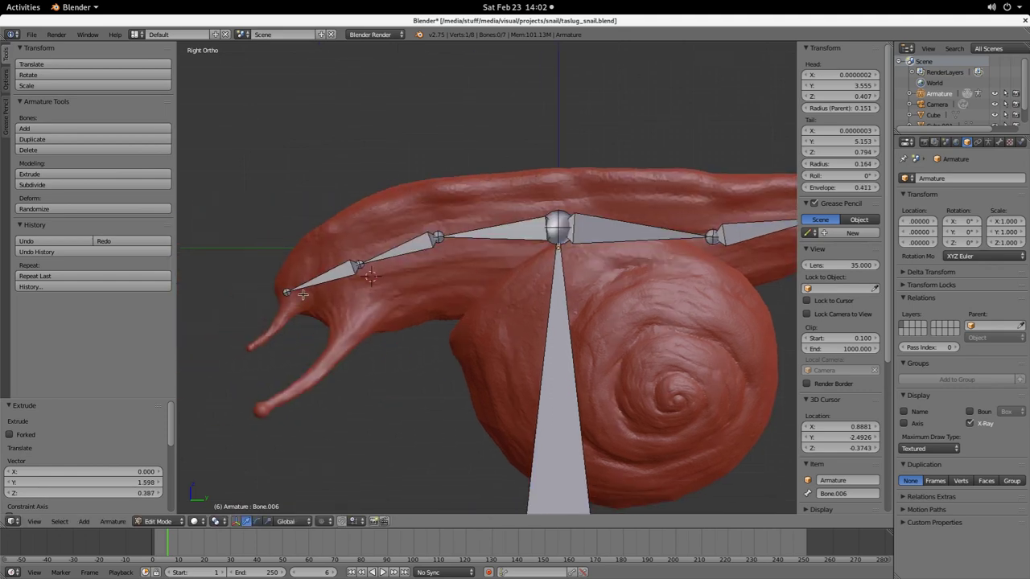
right_click(359, 265)
key("KP_7")
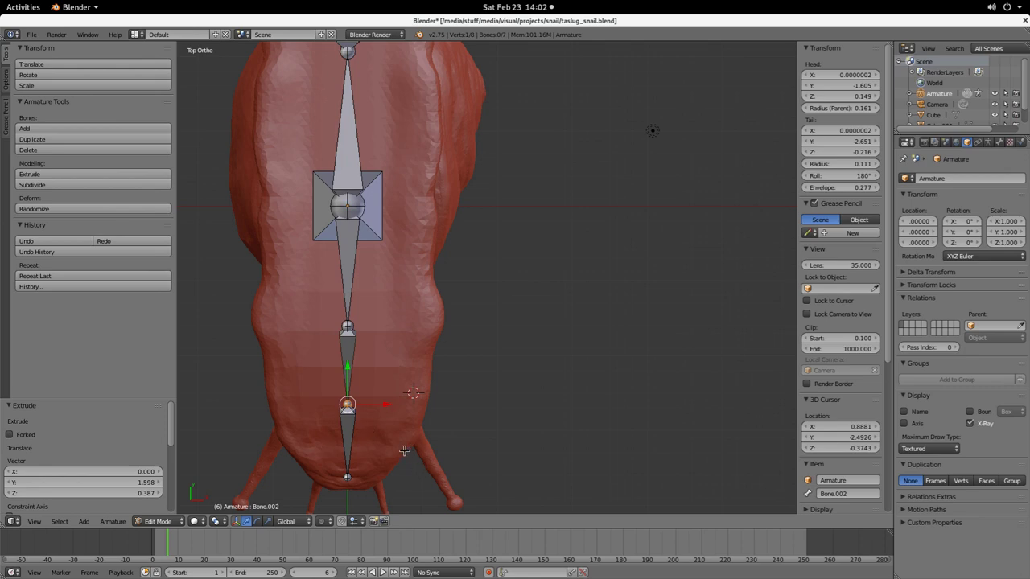
key("ctrl+KP_7")
middle_click_drag(376, 170, 465, 356, "shift")
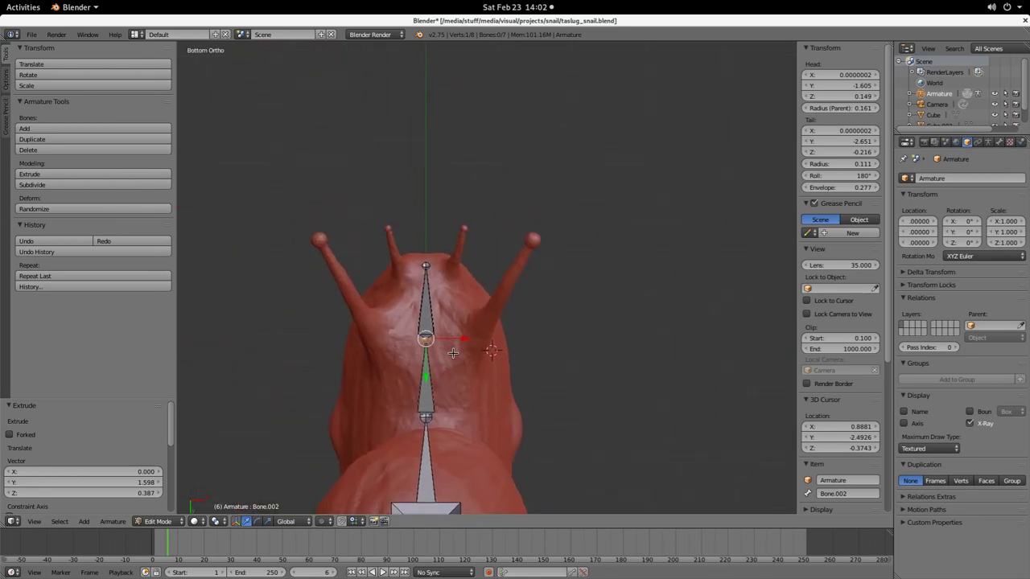
key("e")
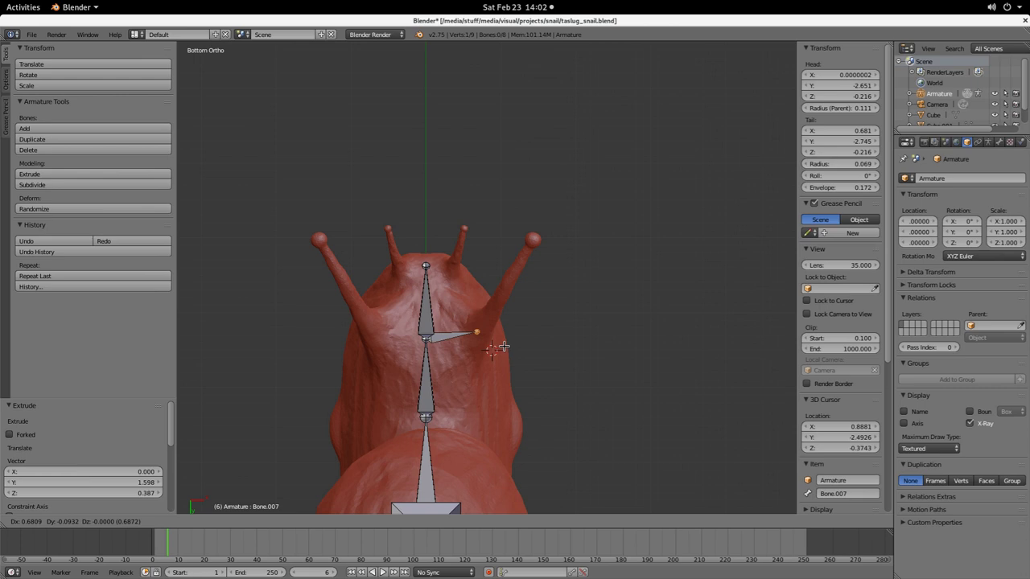
left_click(502, 346)
Step: Extrude a side bone from the head chain's end joint to about X 0.37 and move its tip about -0.18 along Z toward the small tentacle
right_click(427, 266)
key("e")
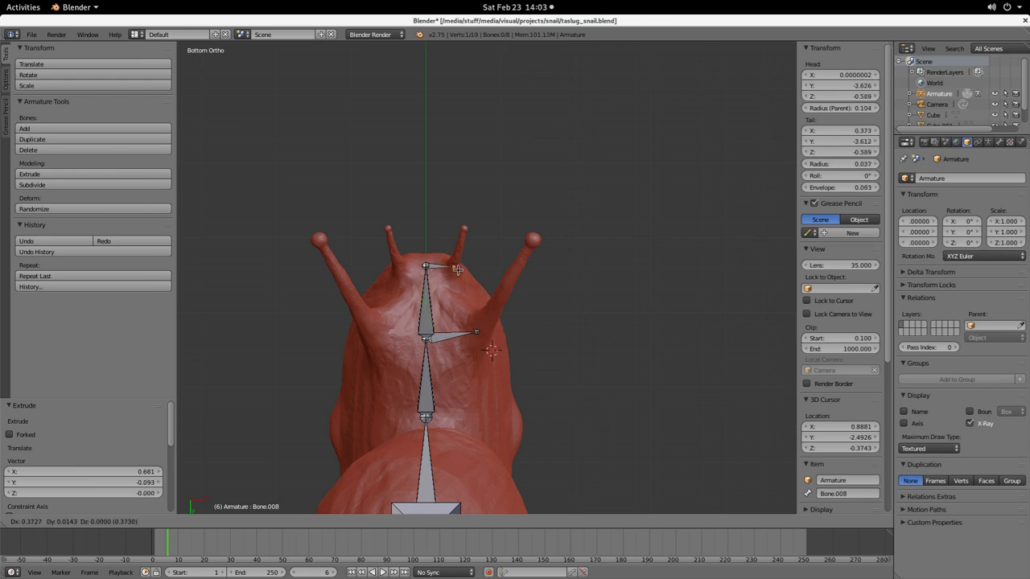
left_click(455, 267)
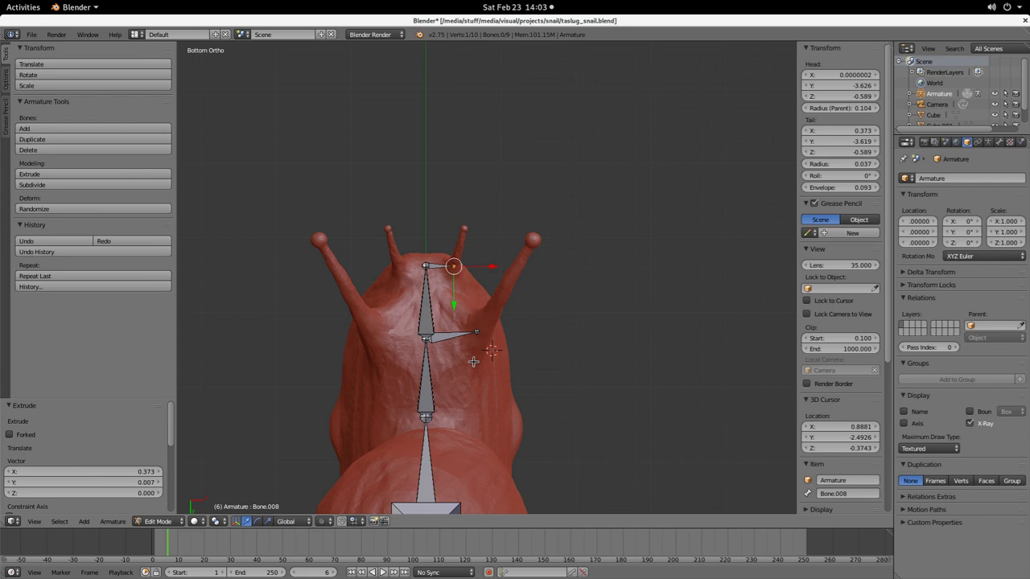
key("KP_1")
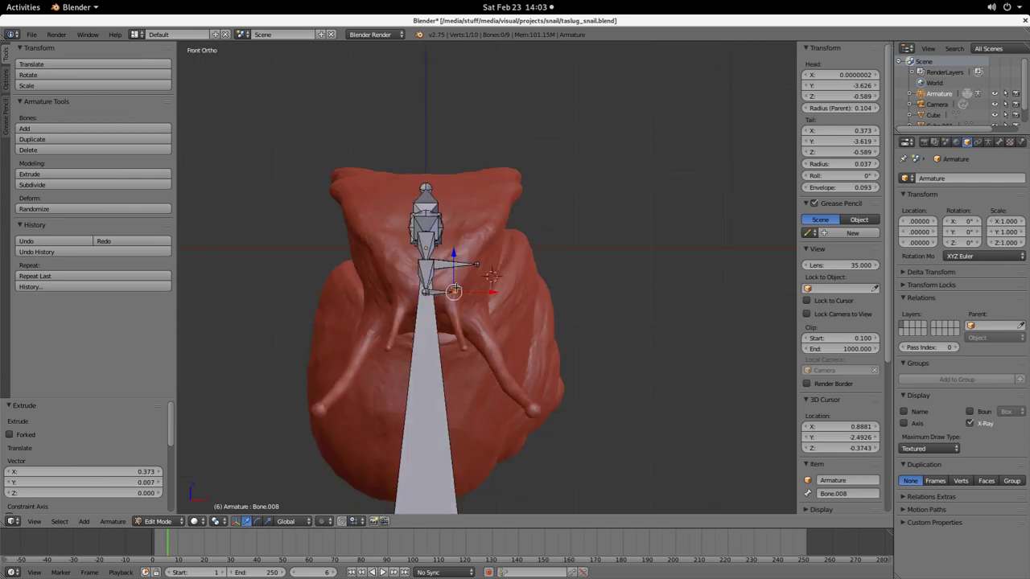
left_click_drag(453, 259, 454, 274)
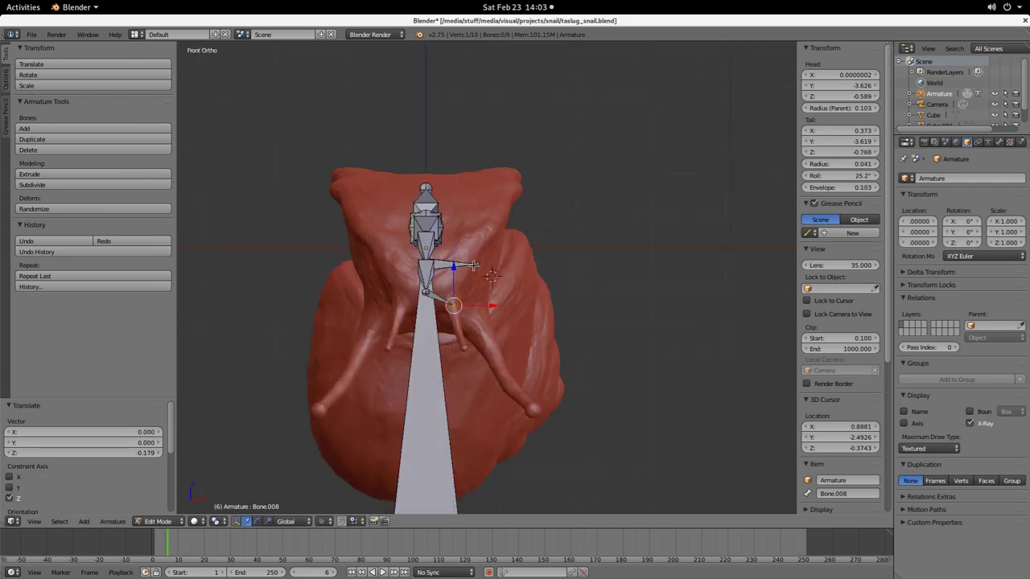
Step: Try moving the whole large-tentacle side bone about -0.12 along Z, and undo the move
right_click(470, 264)
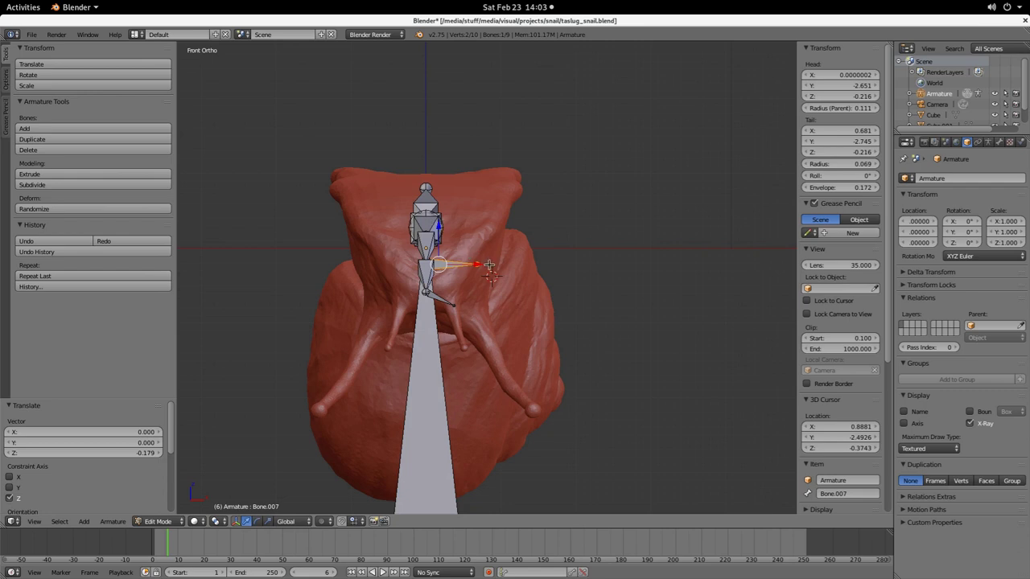
key("g")
key("z")
left_click(490, 265)
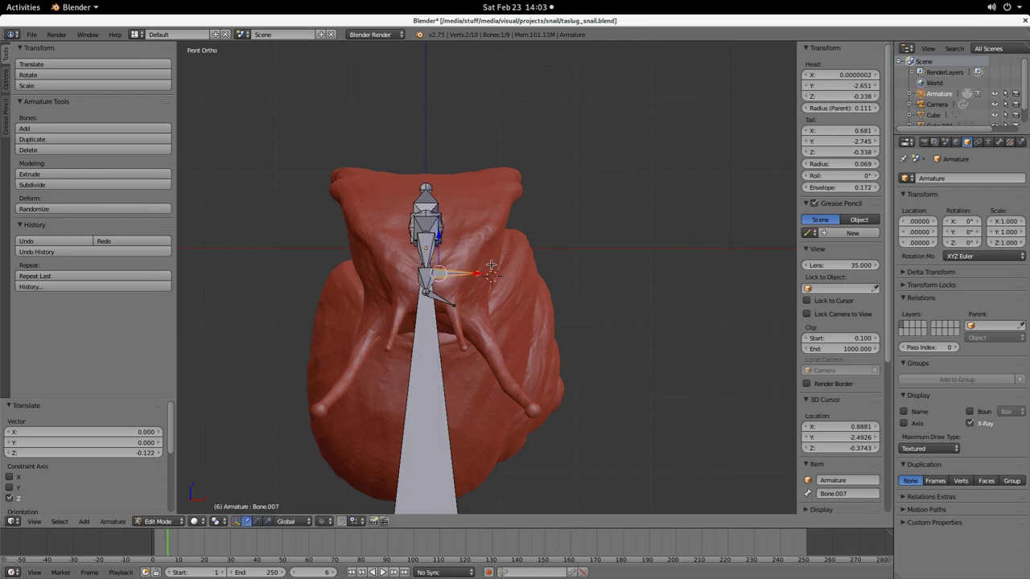
key("ctrl+z")
Step: Move only the tip joint of the large-tentacle side bone about -0.75 along Z toward the tentacle's base
right_click(478, 267)
key("g")
key("z")
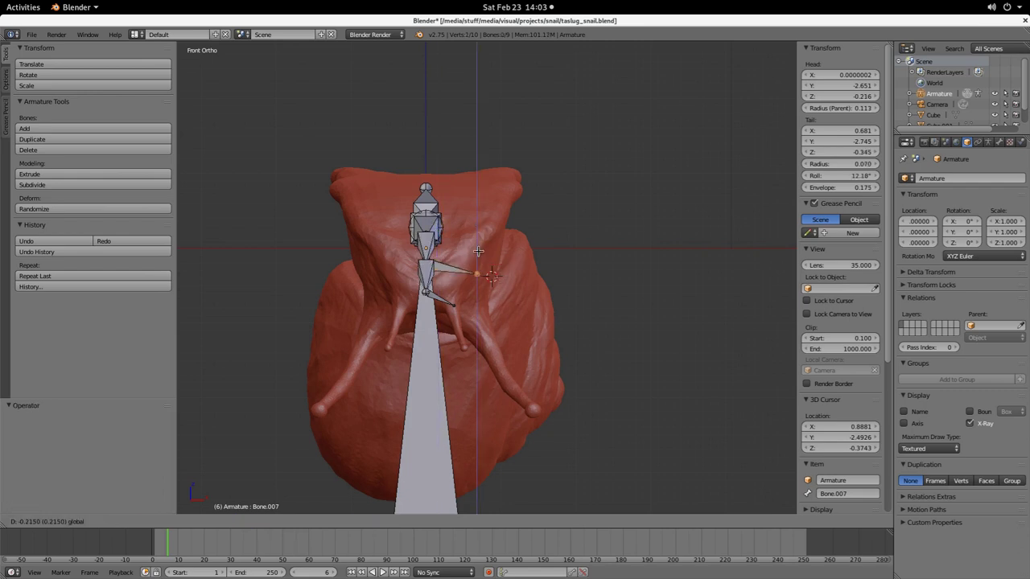
left_click(477, 283)
Step: Move the tip joint of the small-tentacle side bone about -0.07 along X
right_click(453, 309)
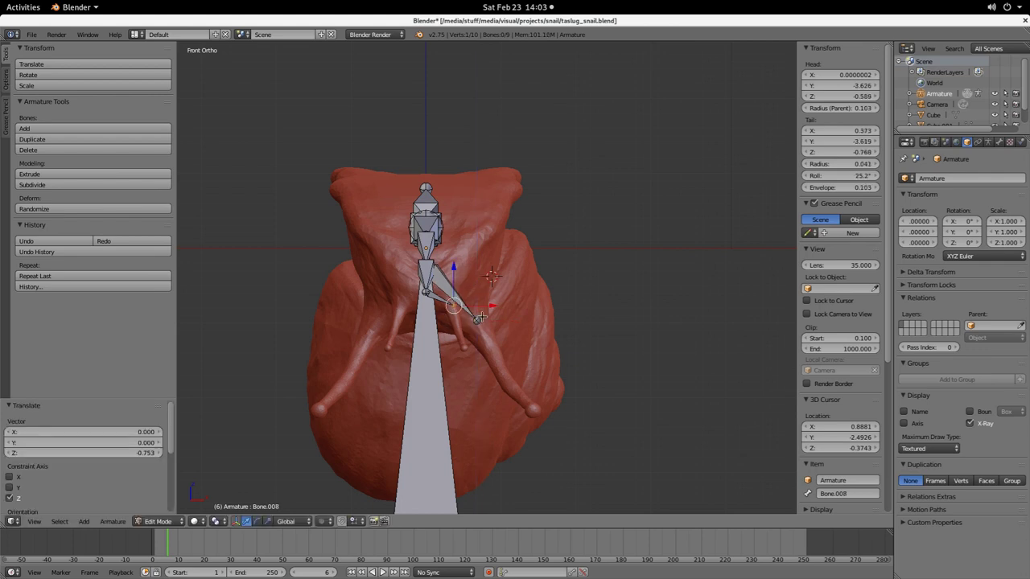
key("g")
key("x")
left_click(487, 302)
Step: Adjust the large-tentacle bone's tip to about X 0.58, Z -0.80 and raise the small-tentacle bone's tip about 0.06 along Z
right_click(477, 322)
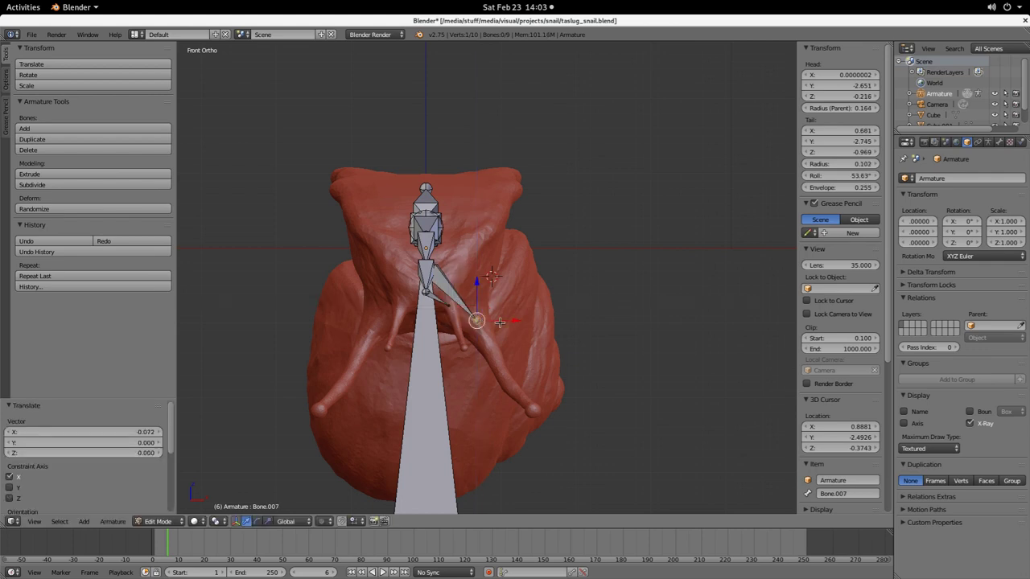
left_click(513, 313)
left_click_drag(515, 320, 508, 320)
left_click_drag(469, 285, 448, 266)
right_click(449, 306)
middle_click_drag(517, 383, 391, 395)
Step: Select the tip joint of the bone leading to the large tentacle
right_click(533, 296)
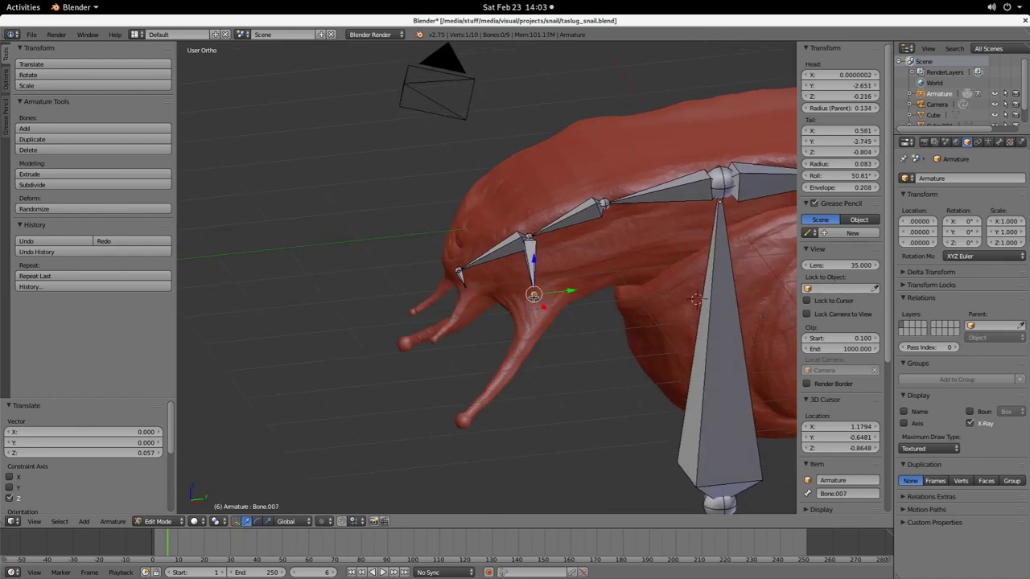
middle_click_drag(534, 295, 521, 384)
Step: Try rotating the bone leading to the large tentacle at its tip joint
key("r")
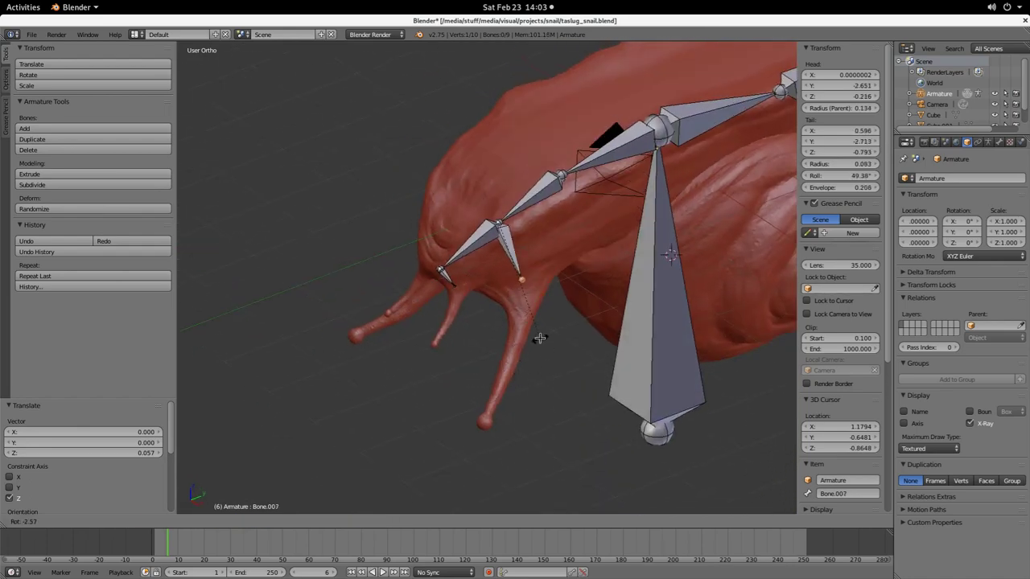
left_click(539, 338)
key("r")
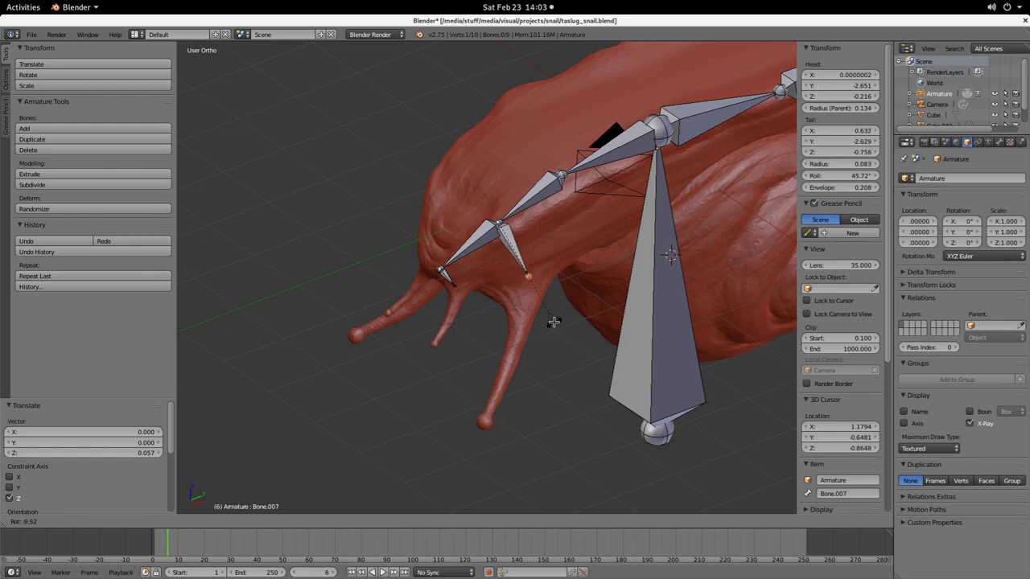
right_click(554, 322)
Step: Extrude a chain of three bones from the selected joint through the large tentacle to its eye, ending at about Z -2.5
key("e")
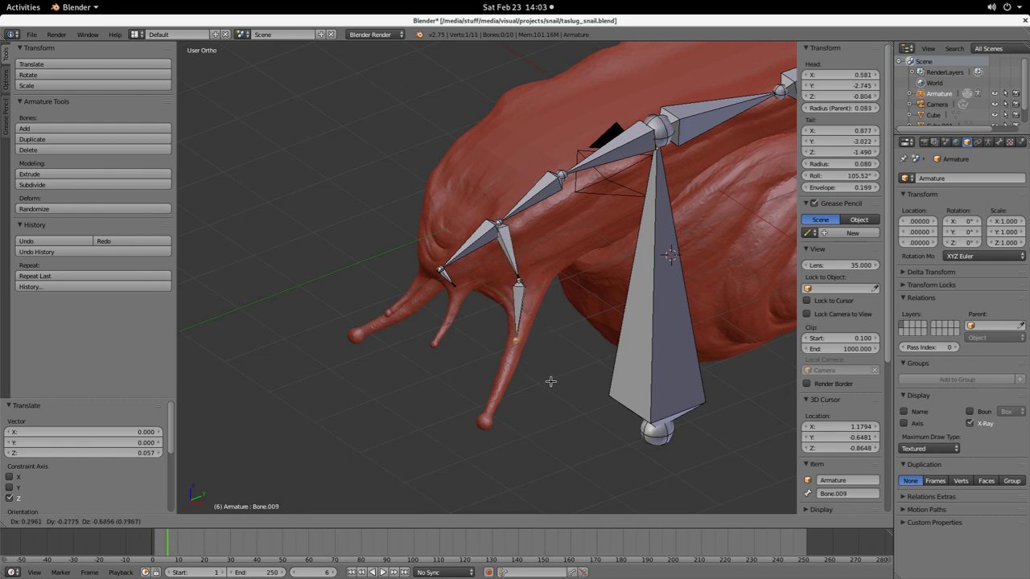
left_click(548, 385)
key("e")
left_click(523, 428)
key("e")
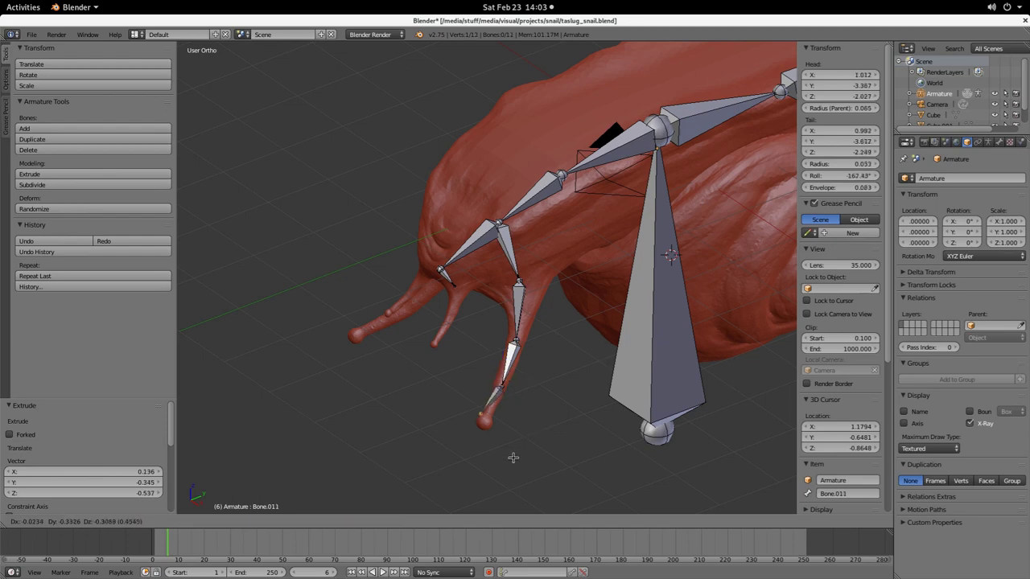
left_click(508, 451)
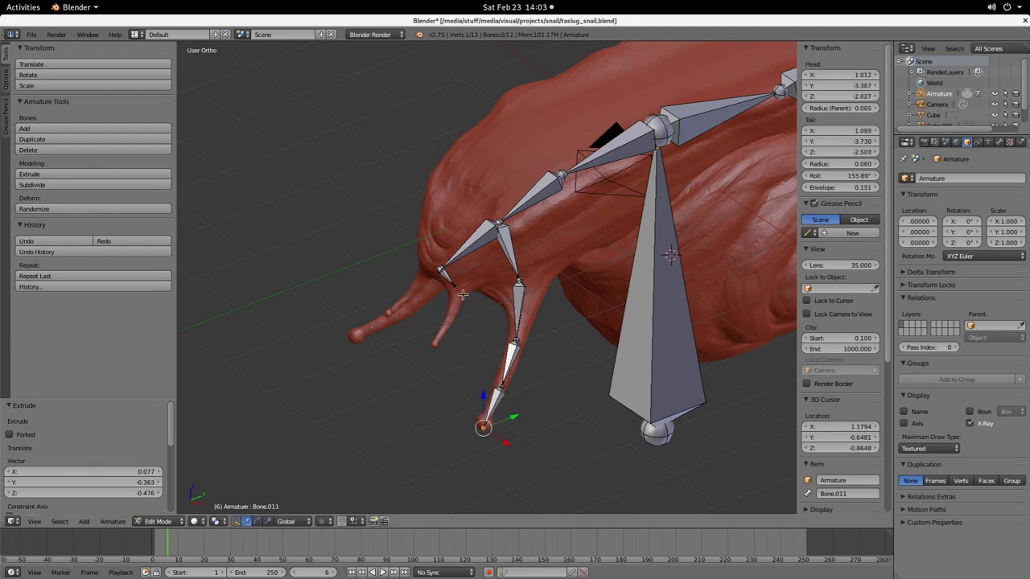
Step: Extrude a chain of three bones from the other side bone's tip through the small tentacle, ending at about Y -4.12, Z -1.42
right_click(456, 290)
key("e")
left_click(452, 317)
key("e")
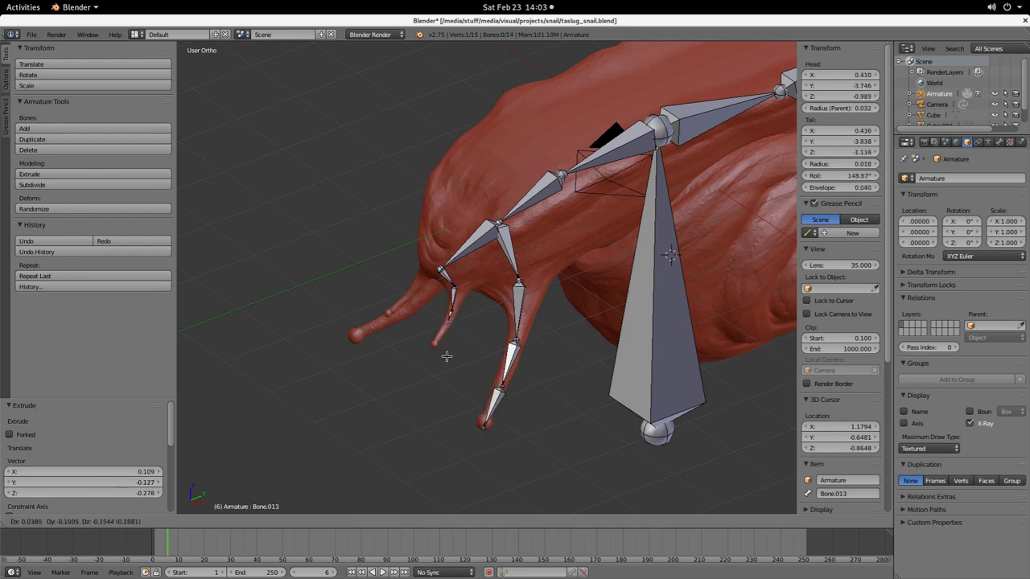
left_click(441, 355)
key("e")
left_click(431, 380)
middle_click_drag(535, 448, 501, 363)
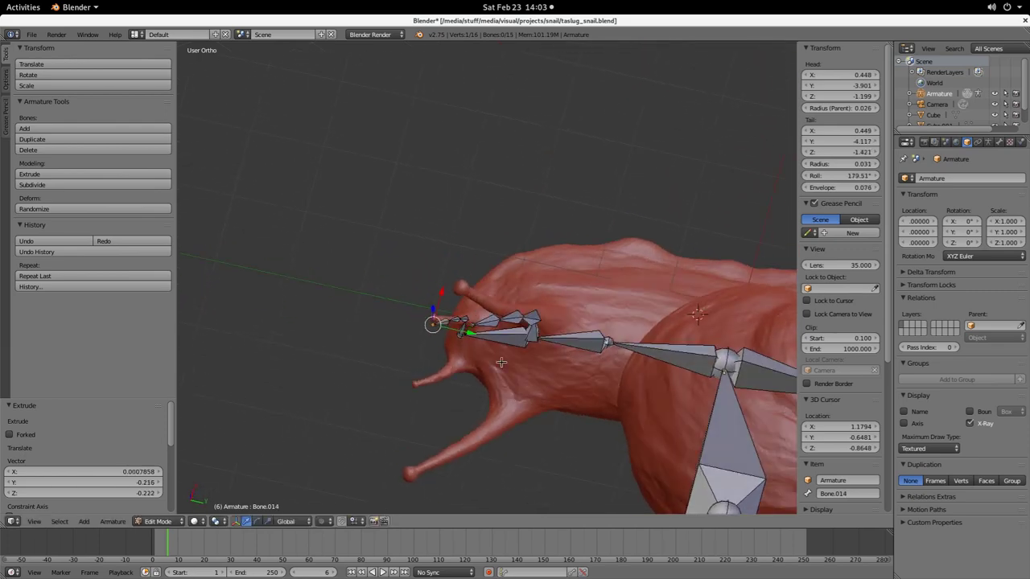
Step: Move the large tentacle chain's outer middle joint to about X 1.17, Y -3.51, Z -1.86 and its end joint into the eye
right_click(510, 322)
right_click(501, 320)
middle_click_drag(489, 314, 502, 328)
key("g")
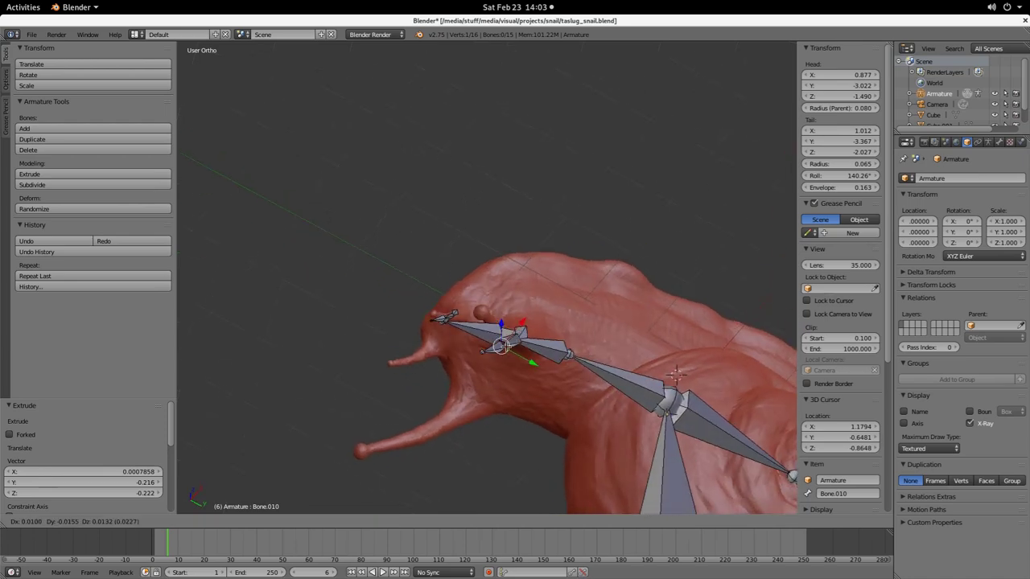
left_click(505, 330)
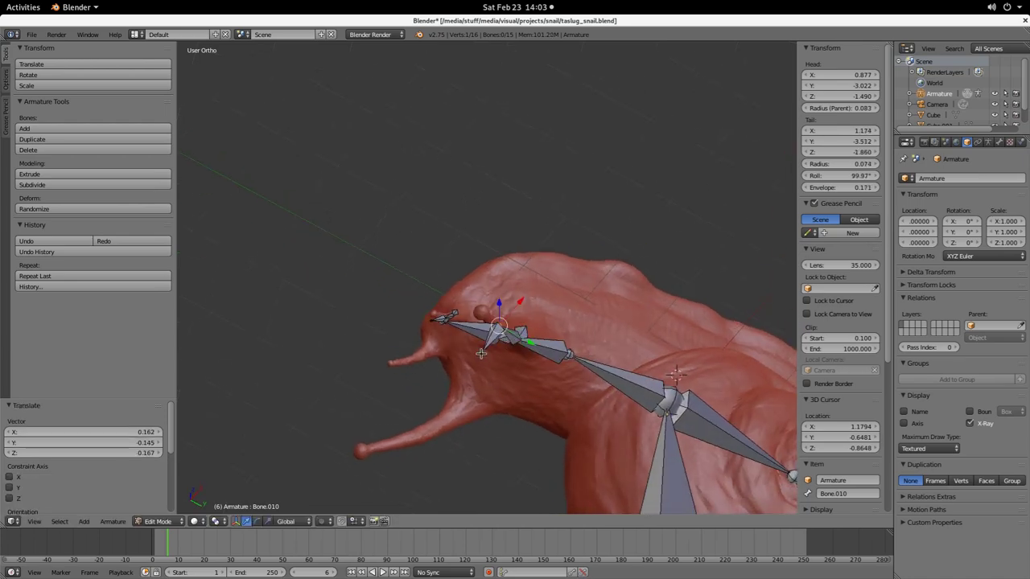
right_click(481, 354)
key("g")
left_click(481, 315)
Step: Shift the large tentacle chain's inner middle joint, and move its base joint to about X 0.53, Y -2.74, Z -0.83
middle_click_drag(481, 315, 519, 309)
right_click(516, 306)
key("g")
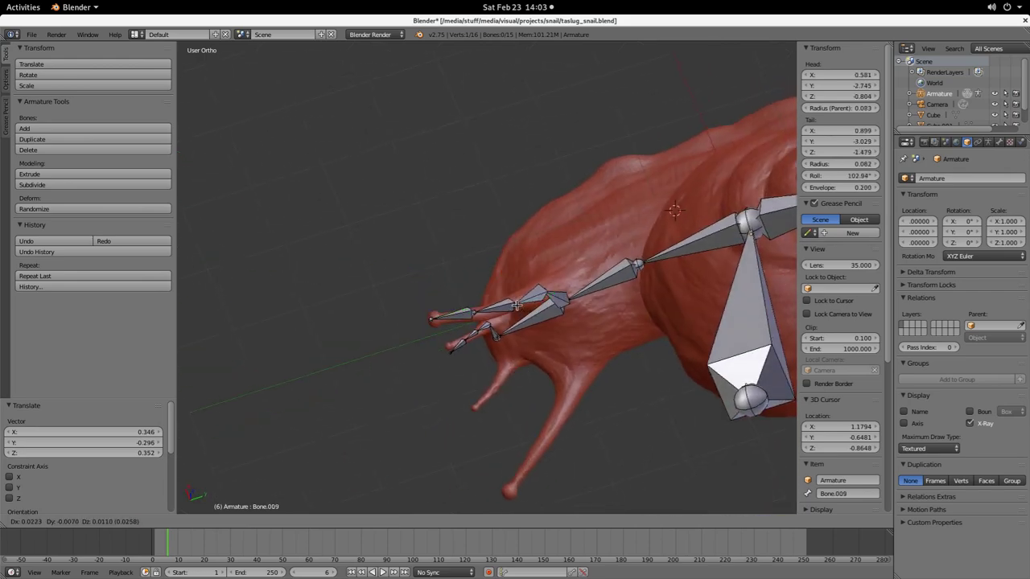
left_click(514, 303)
right_click(546, 289)
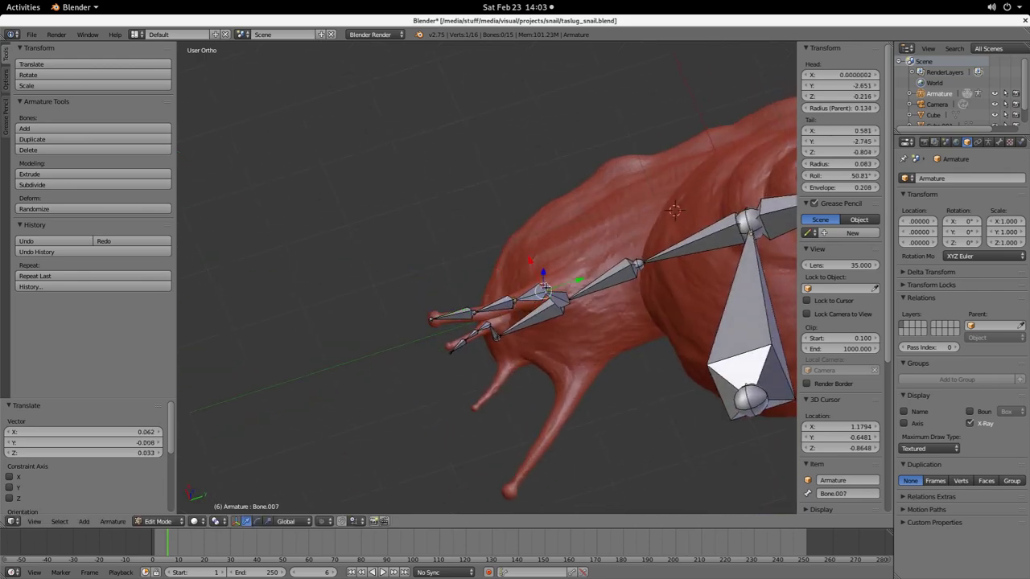
key("g")
left_click(547, 291)
Step: Fine-tune the large tentacle's two middle joints to about Y -3.05, Z -1.48 and Y -3.51, Z -1.87, centering the bones inside it
right_click(515, 302)
key("g")
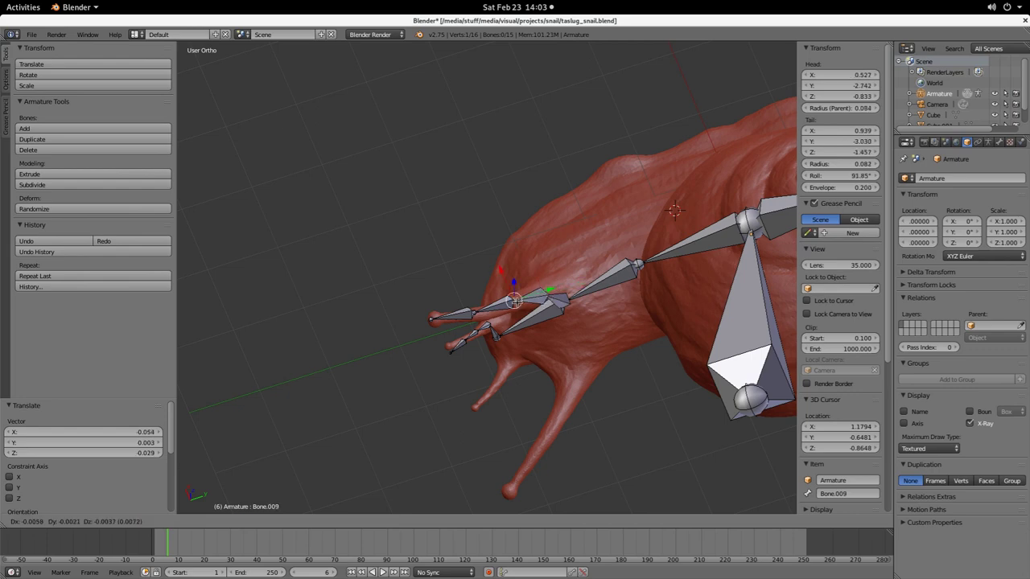
left_click(512, 304)
right_click(475, 313)
key("g")
left_click(478, 316)
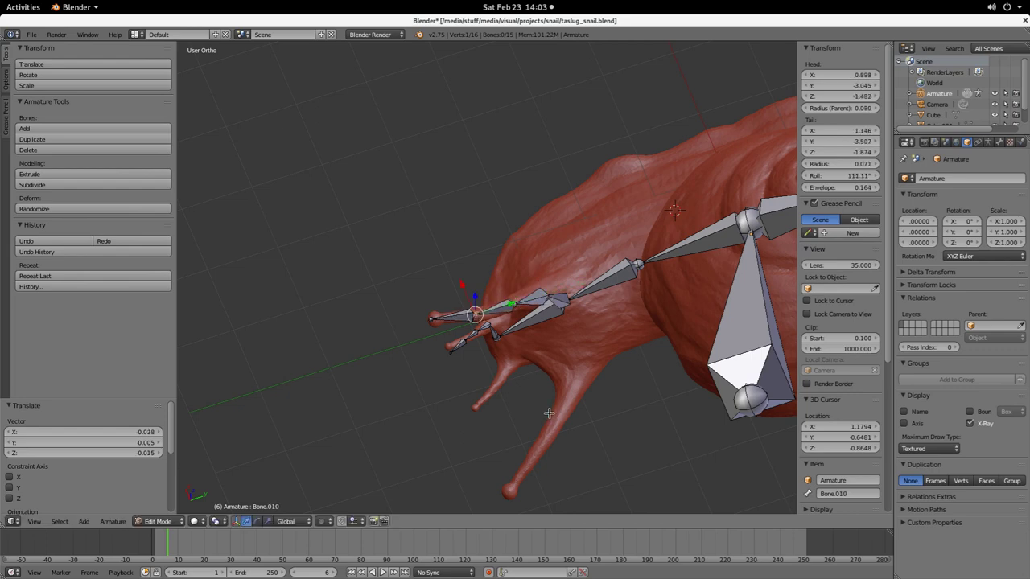
Step: Move the end joint of the small tentacle's bone chain down into the bulb at the tentacle's tip
middle_click_drag(549, 414, 552, 312)
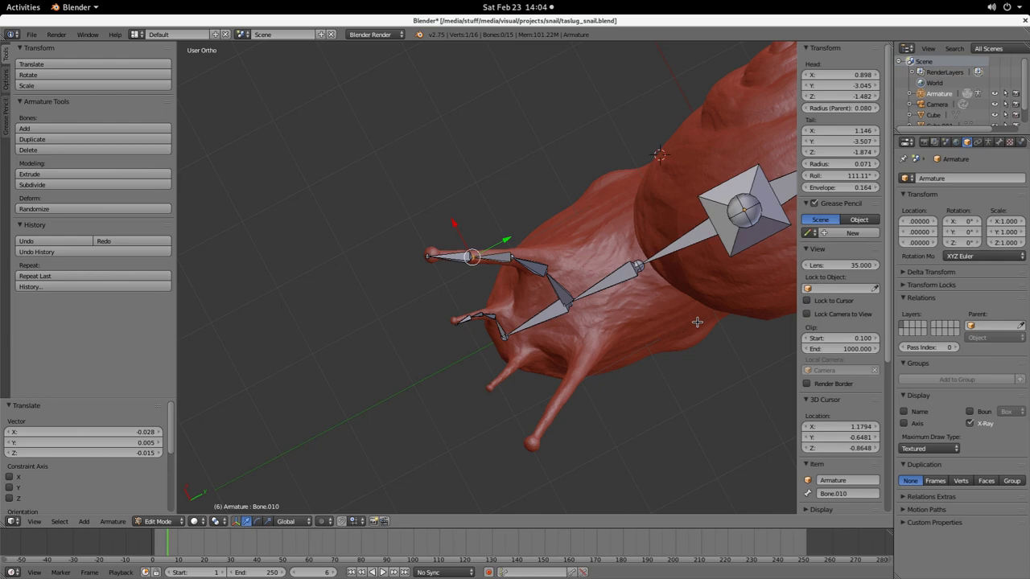
middle_click_drag(655, 329, 367, 249)
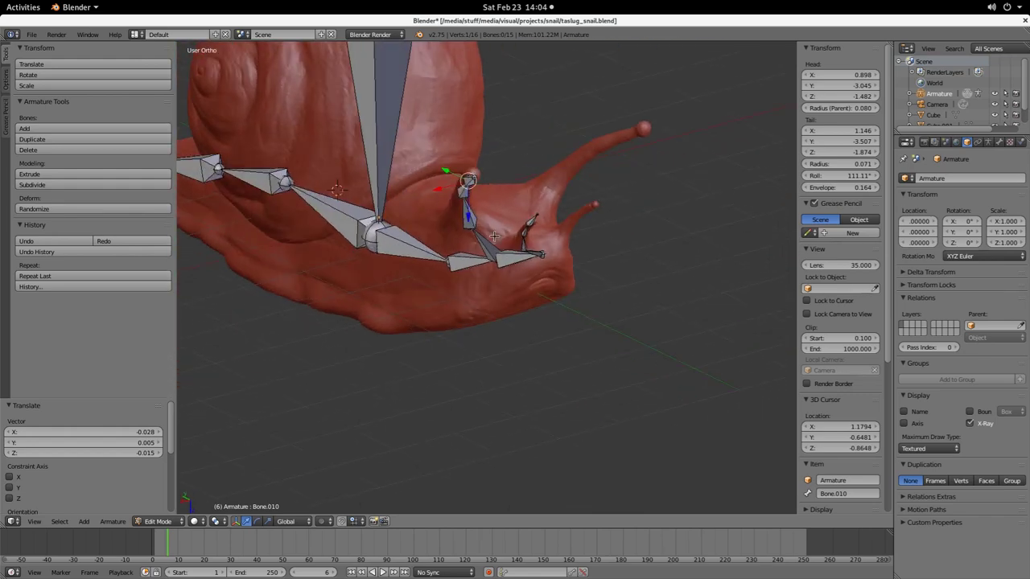
right_click(528, 222)
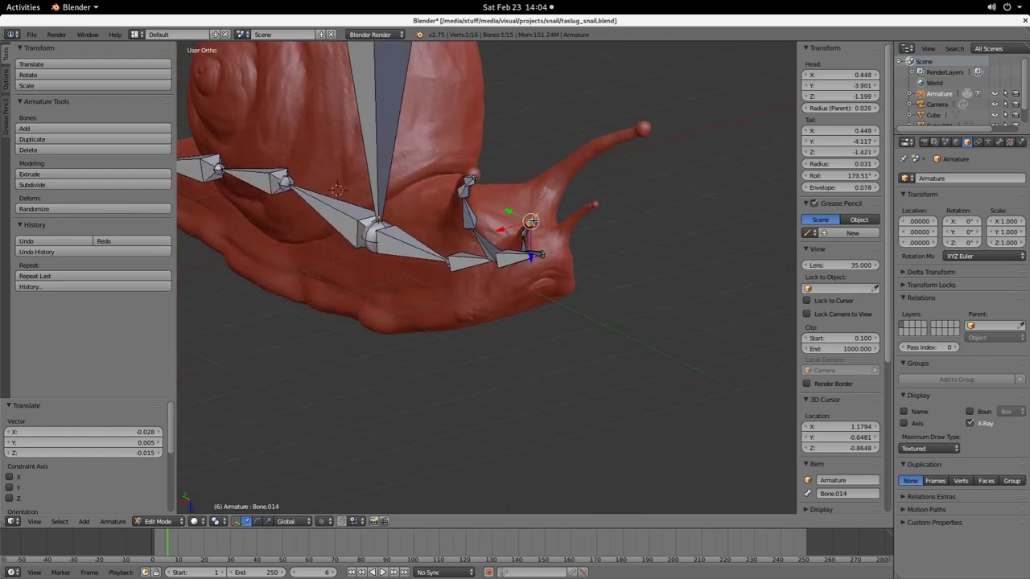
key("KP_Decimal")
scroll(708, 402, "down", 7)
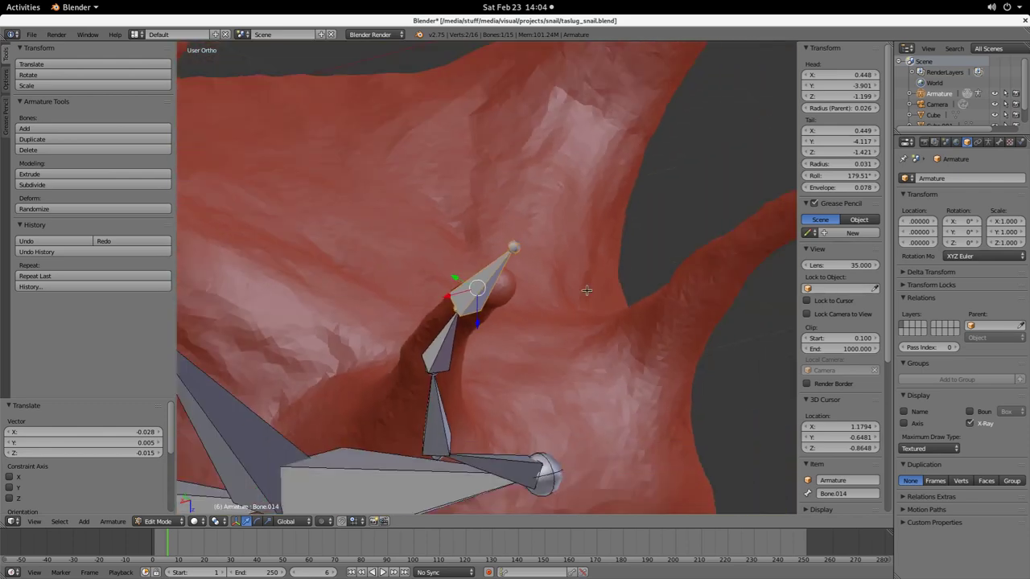
right_click(506, 255)
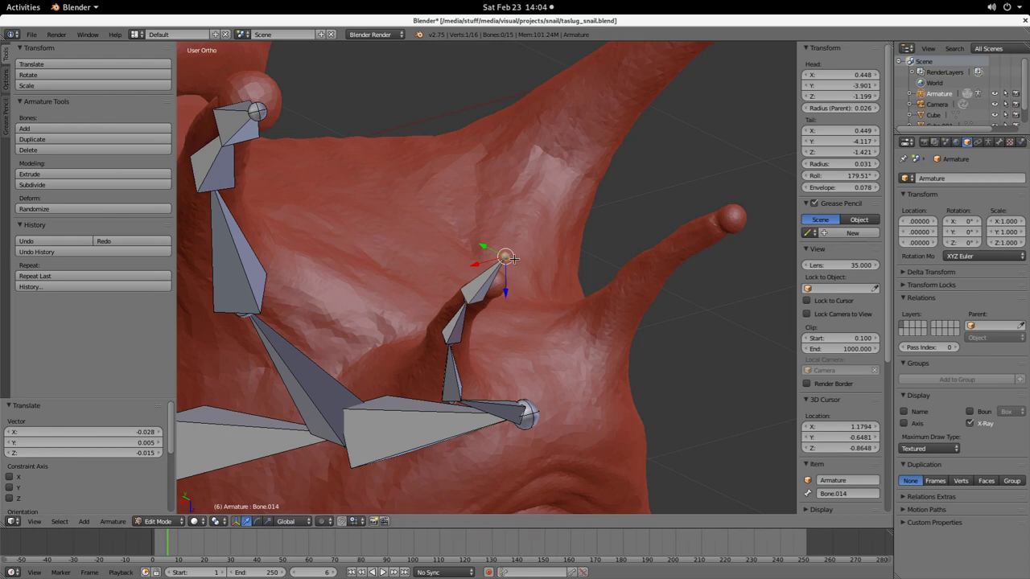
key("g")
left_click(508, 288)
Step: Shift the small tentacle chain's base joint to about X 0.33, Y -3.59, Z -0.71 and nudge its inner middle joint
middle_click_drag(508, 288, 418, 174)
right_click(436, 105)
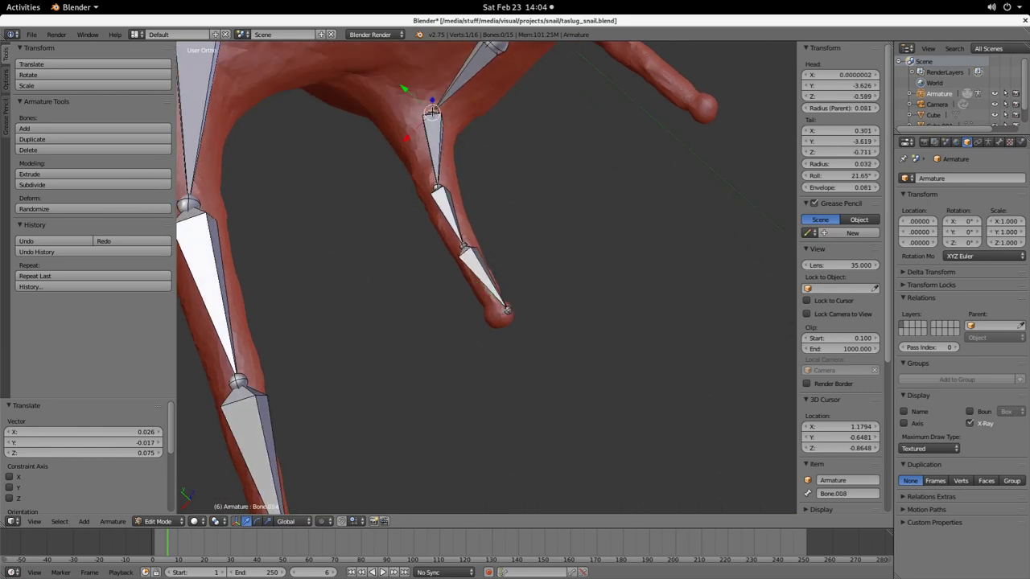
key("g")
left_click(423, 115)
right_click(437, 189)
key("g")
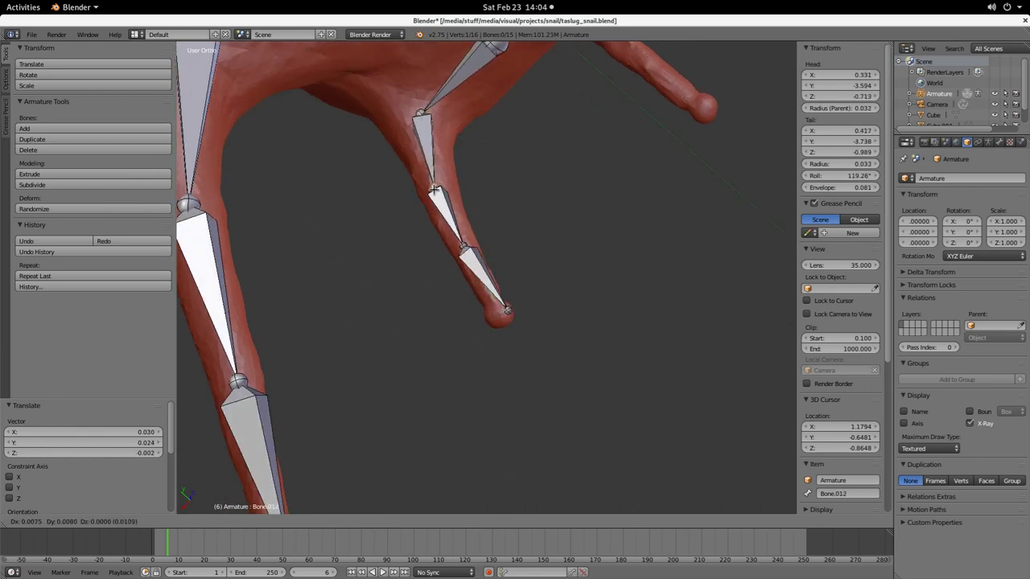
left_click(435, 188)
Step: Nudge the small tentacle's outer middle joint and move its end joint to about X 0.51, Y -4.15, Z -1.36 inside the bulb
right_click(459, 247)
key("g")
left_click(459, 247)
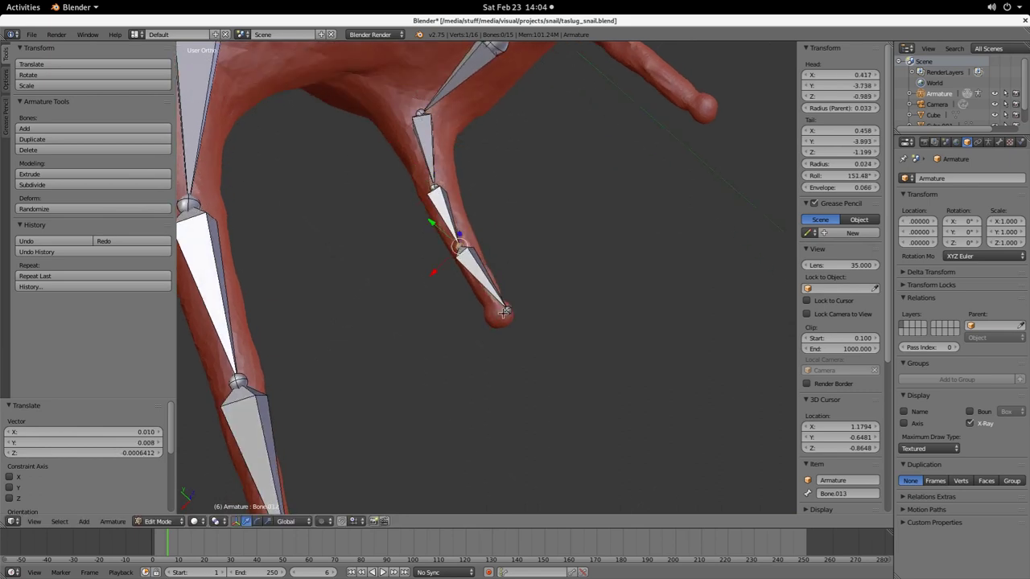
right_click(506, 310)
key("g")
left_click(502, 330)
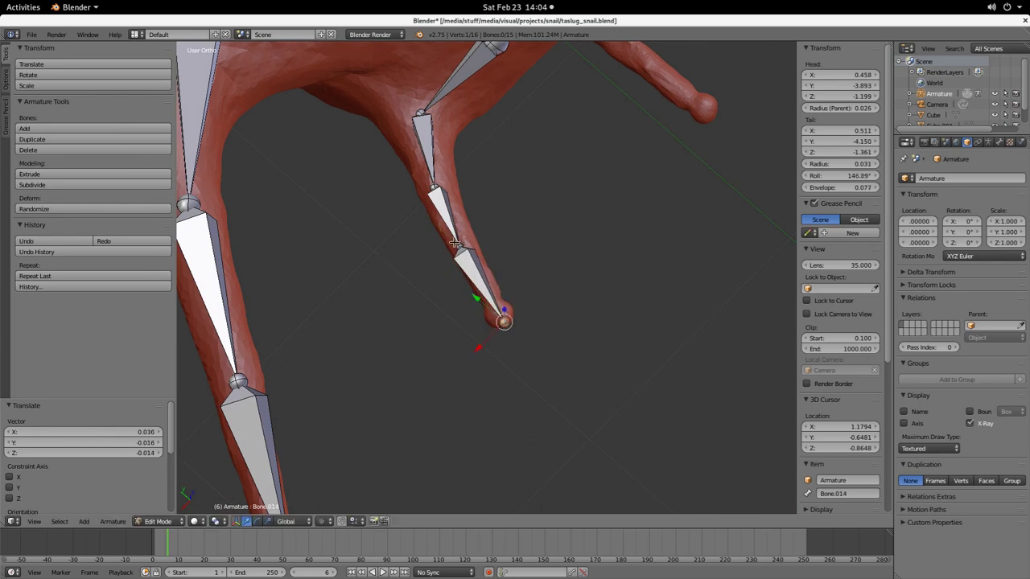
Step: Readjust the small tentacle's two middle joints and its base joint, placing the base at about X 0.34, Y -3.62, Z -0.72
right_click(463, 246)
key("g")
left_click(465, 249)
right_click(435, 183)
key("g")
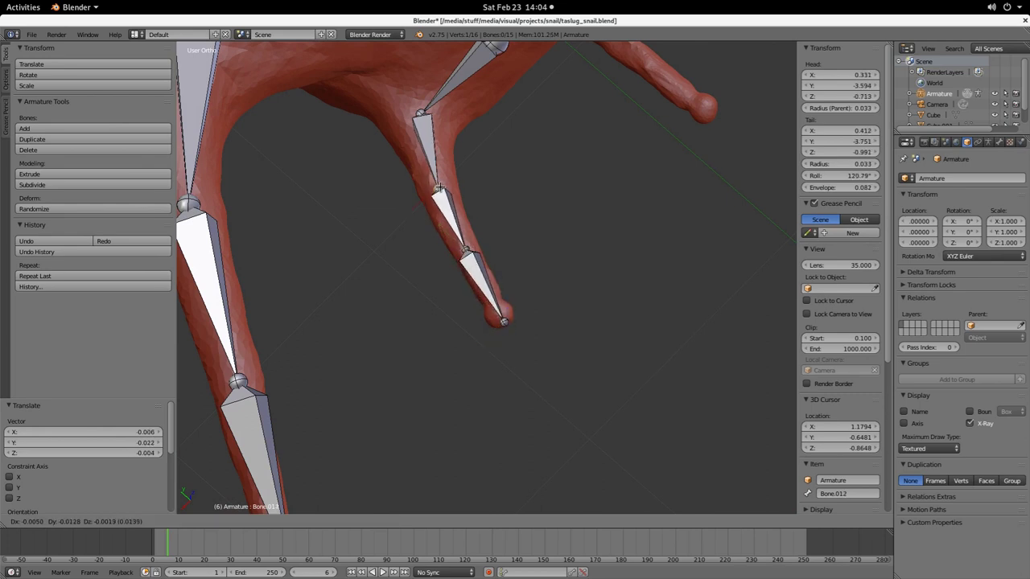
left_click(438, 186)
right_click(419, 114)
key("g")
left_click(421, 118)
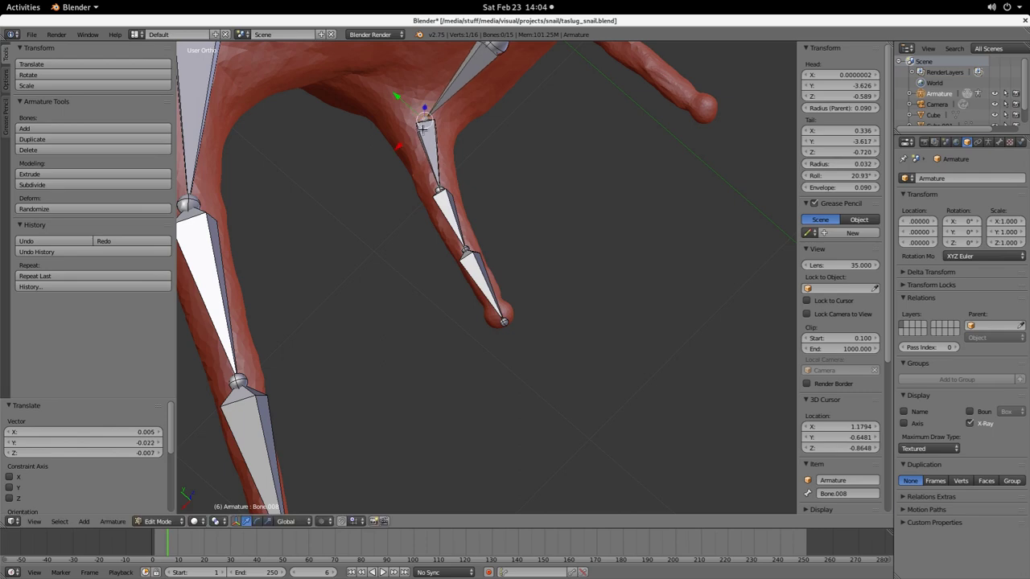
Step: Select the large vertical bone at the armature's center and rename it Root
middle_click_drag(422, 118, 509, 344)
scroll(433, 366, "down", 4)
scroll(523, 346, "up", 5)
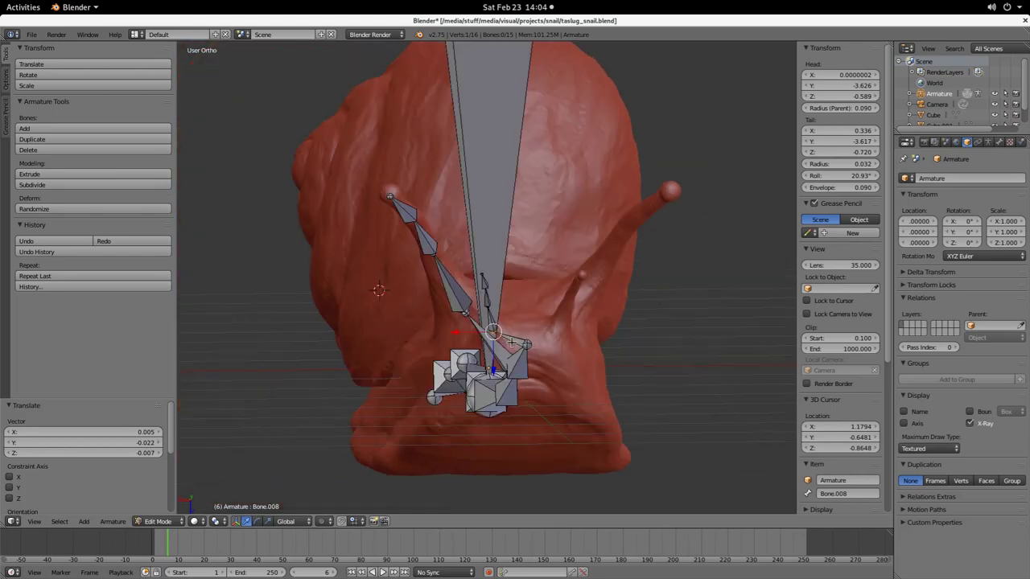
right_click(511, 341)
scroll(490, 314, "down", 4)
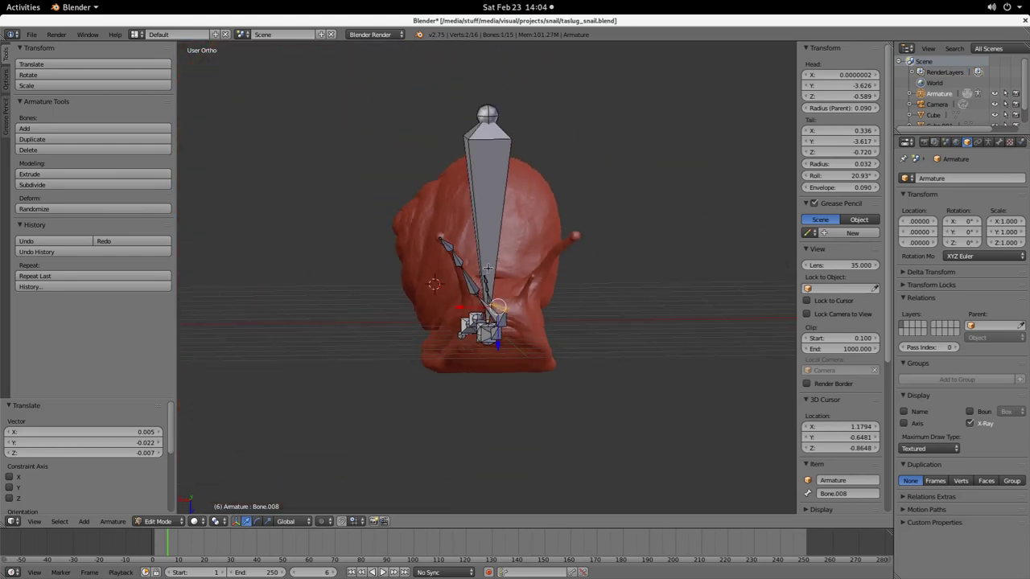
right_click(495, 177)
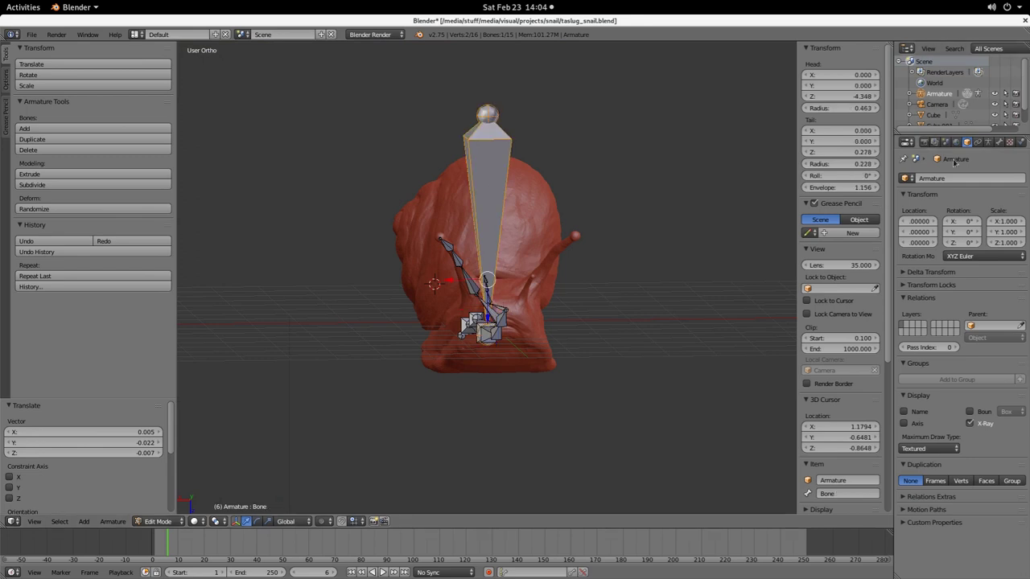
left_click(999, 142)
left_click(949, 178)
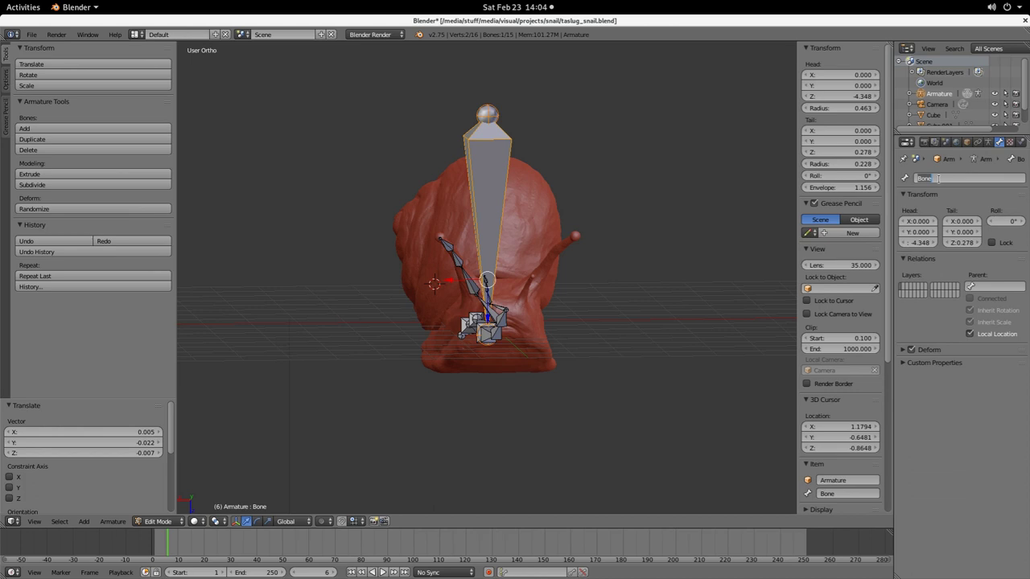
type("Root")
key("Return")
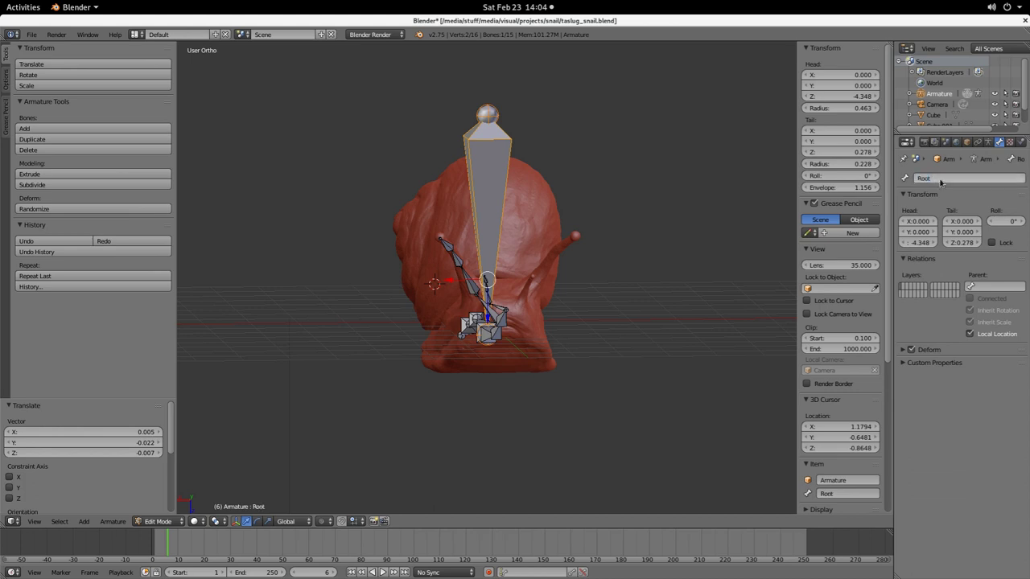
Step: Rename the first body bone running from Root toward the head as forward1
middle_click_drag(635, 306, 574, 315)
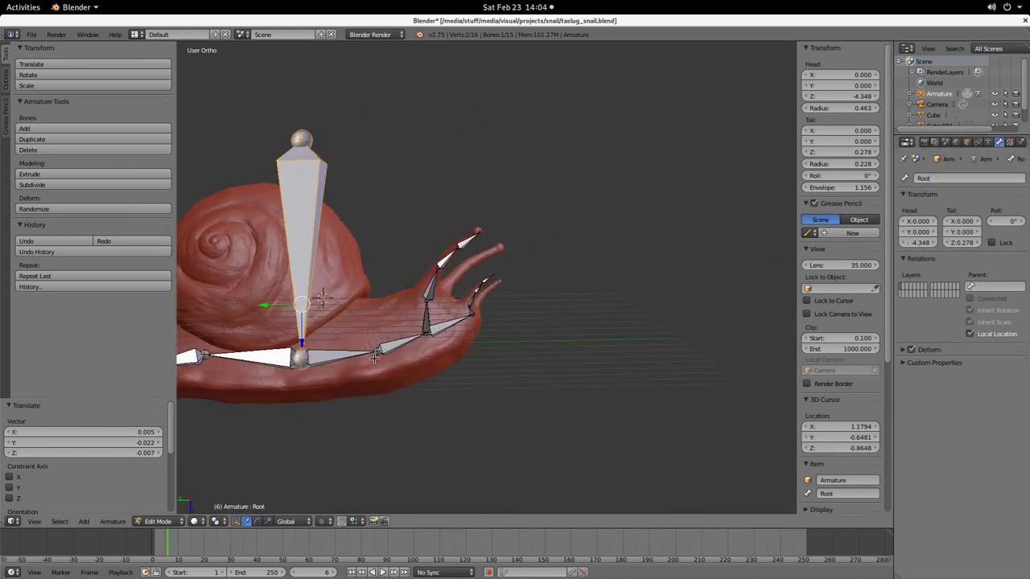
middle_click_drag(374, 357, 375, 364)
right_click(349, 355)
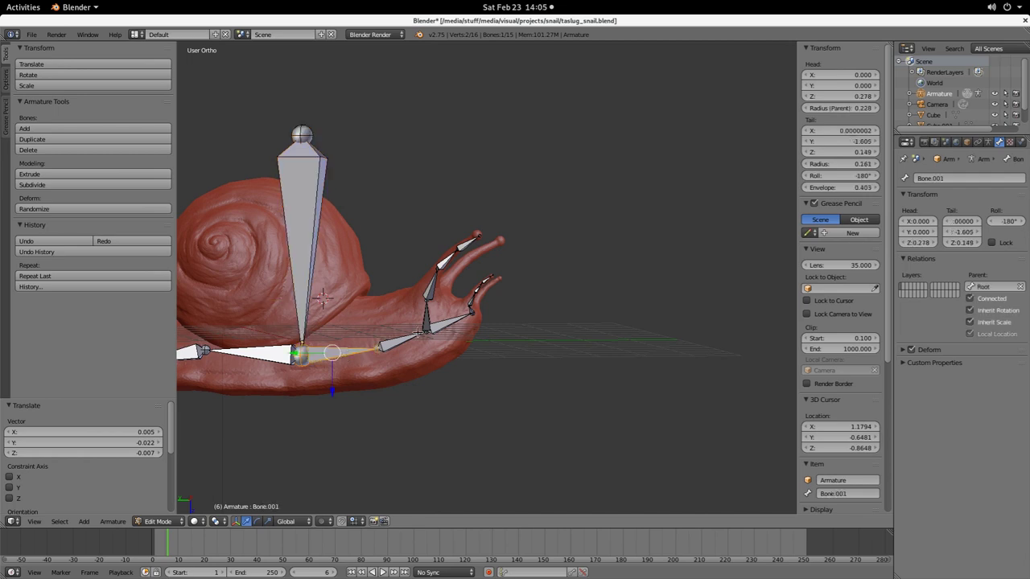
left_click(939, 178)
type("Front1")
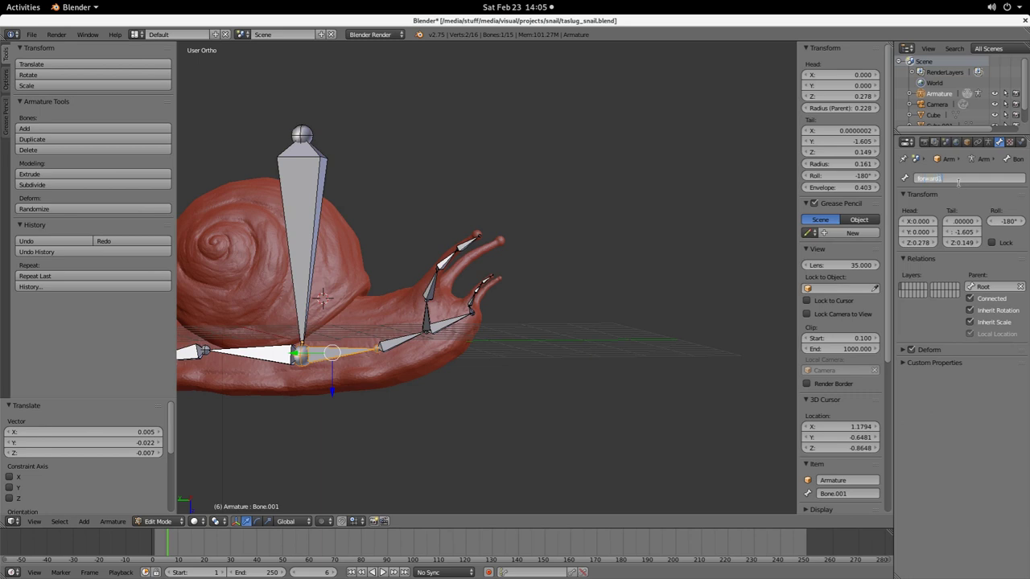
key("Return")
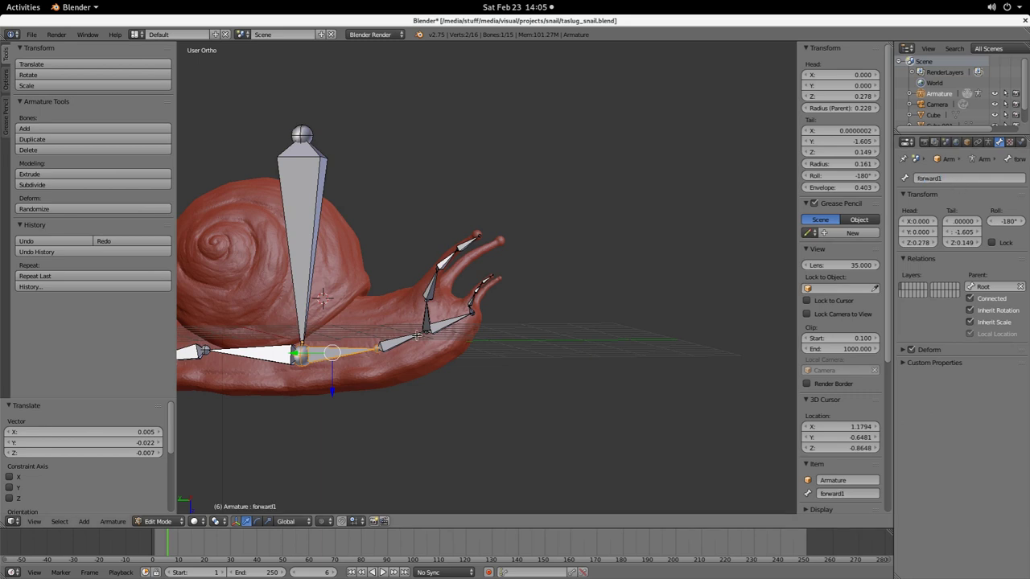
Step: Rename the next two bones toward the head as forward2 and forward3
right_click(399, 344)
left_click(974, 179)
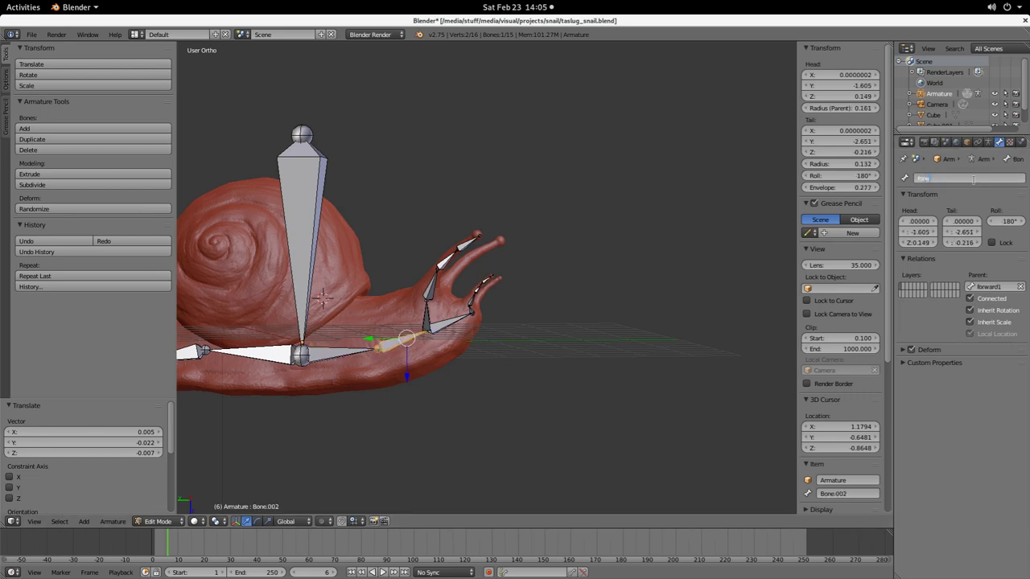
type("forward2")
key("Return")
right_click(430, 328)
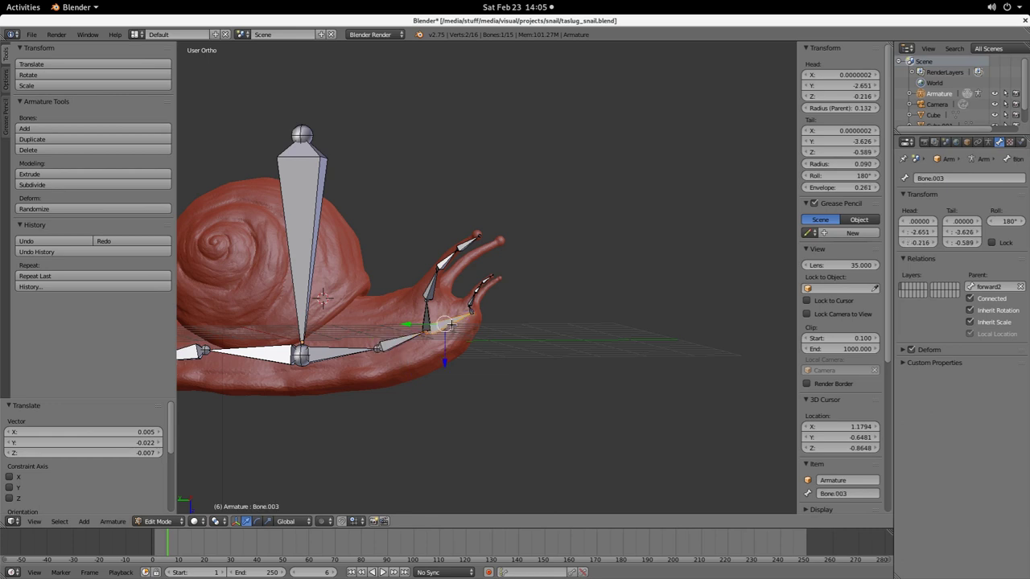
left_click(971, 177)
type("forward3")
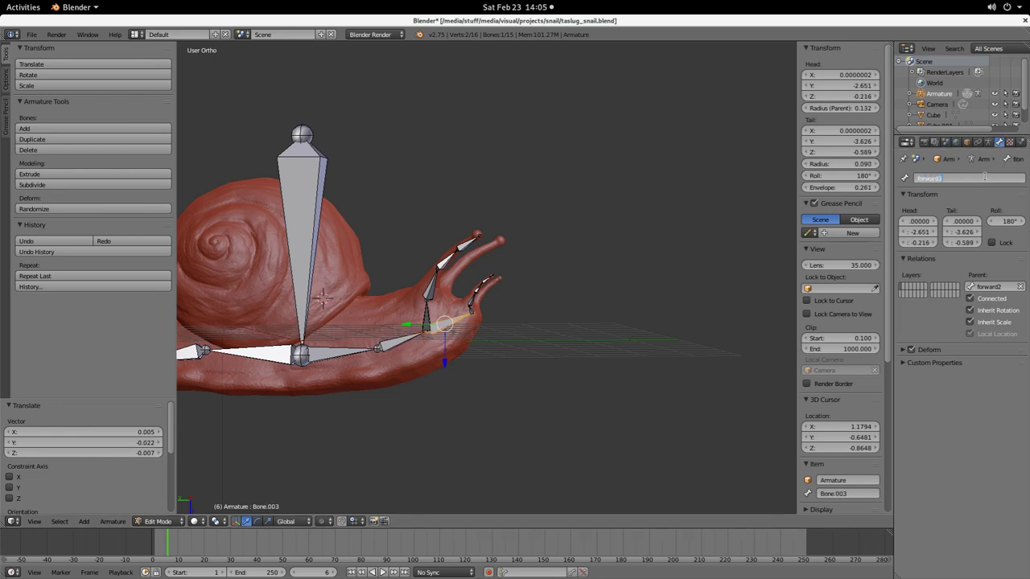
key("Return")
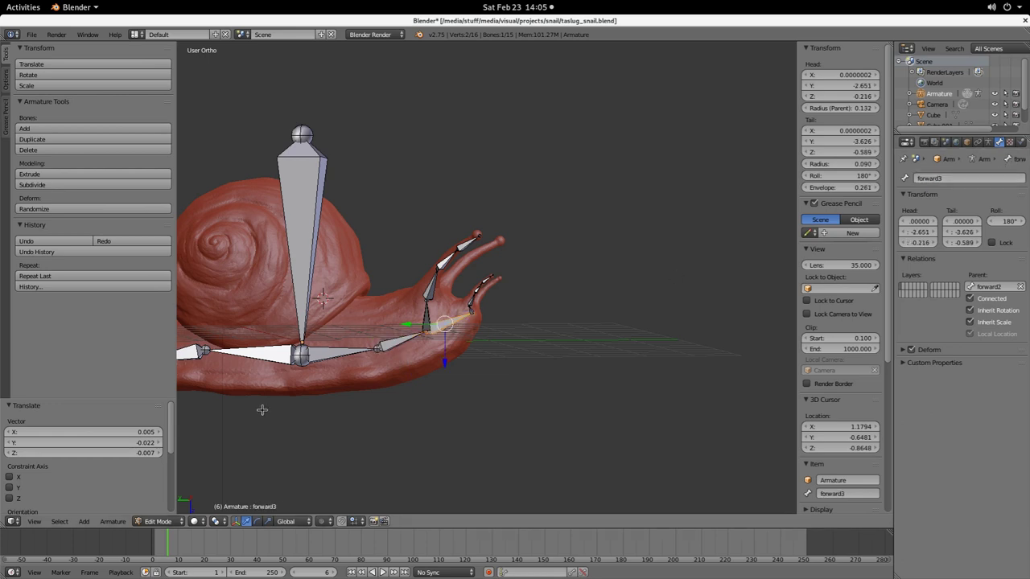
Step: Rename the first bone running from Root toward the tail as back1
middle_click_drag(262, 410, 445, 410, "shift")
right_click(440, 351)
right_click(988, 177)
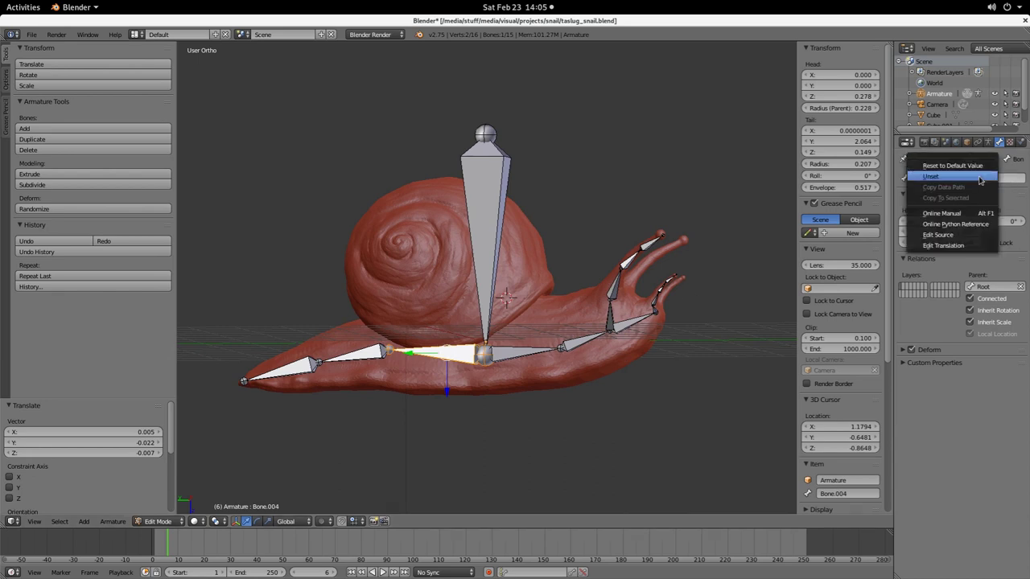
left_click(992, 194)
left_click(992, 176)
double_click(992, 176)
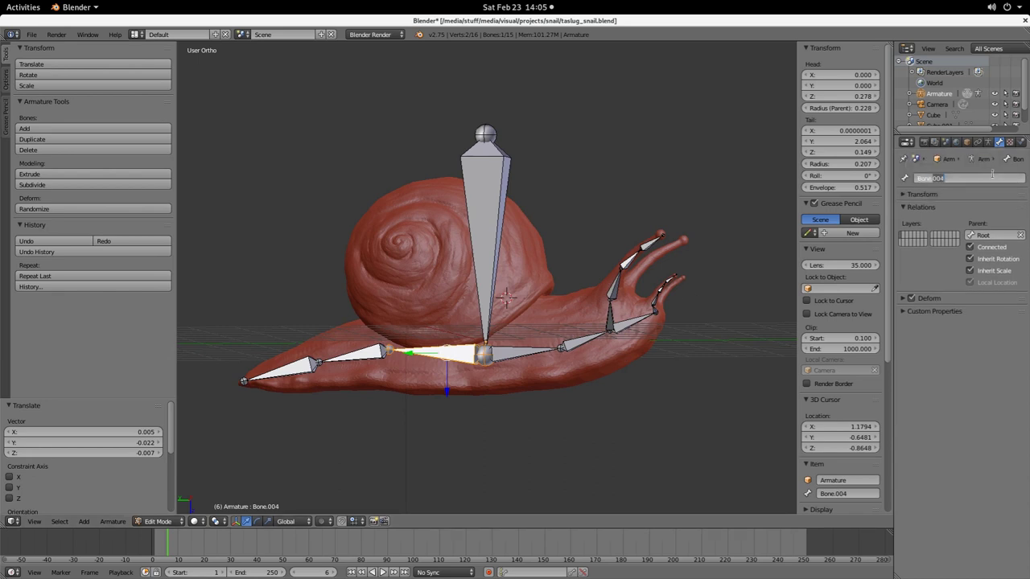
left_click(992, 175)
key("ctrl+a")
type("back1")
key("Return")
Step: Rename the second bone toward the tail as back2
right_click(349, 357)
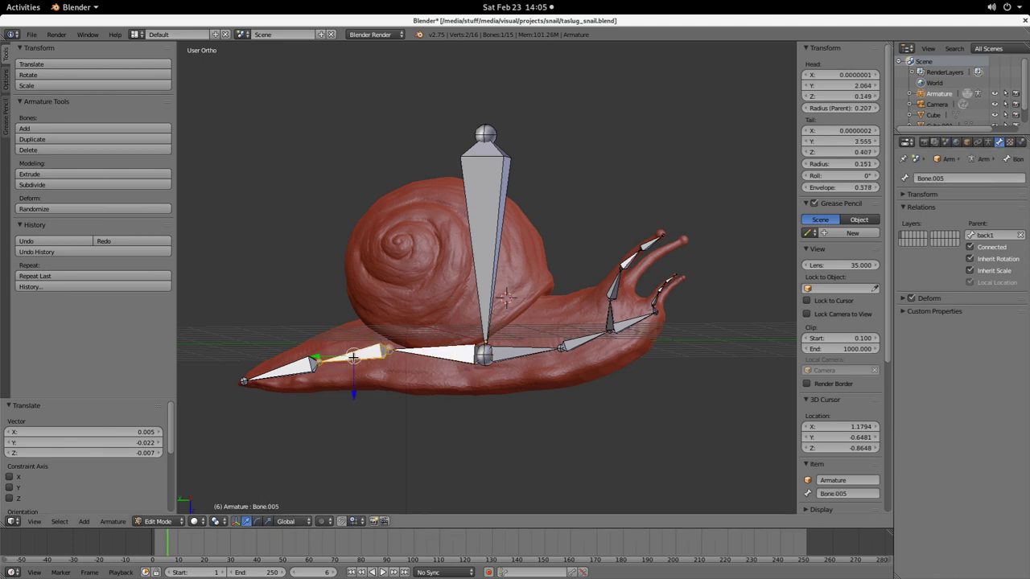
left_click(949, 178)
type("back")
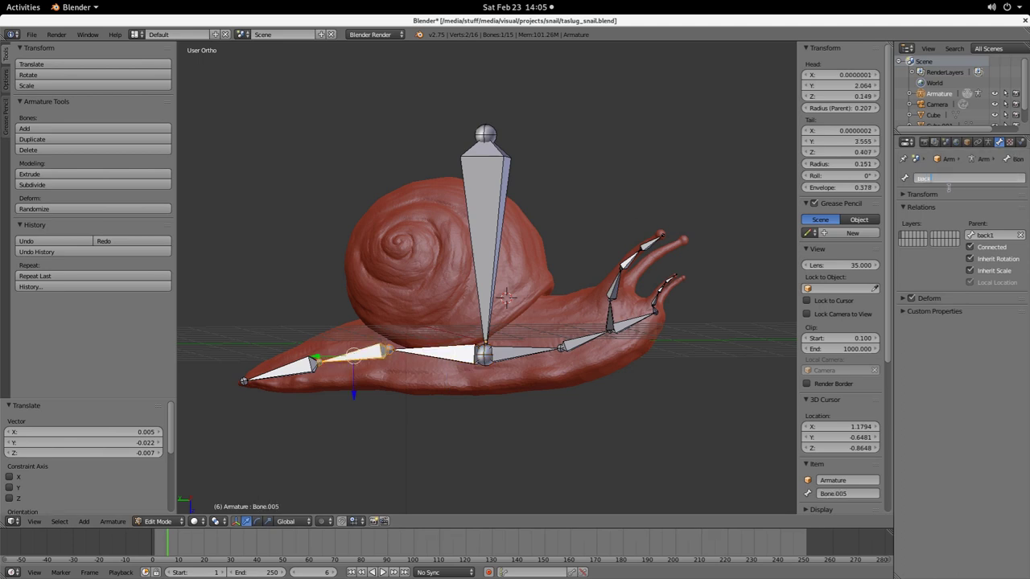
type("2")
key("Return")
Step: Select the last bone at the end of the snail's tail
right_click(296, 368)
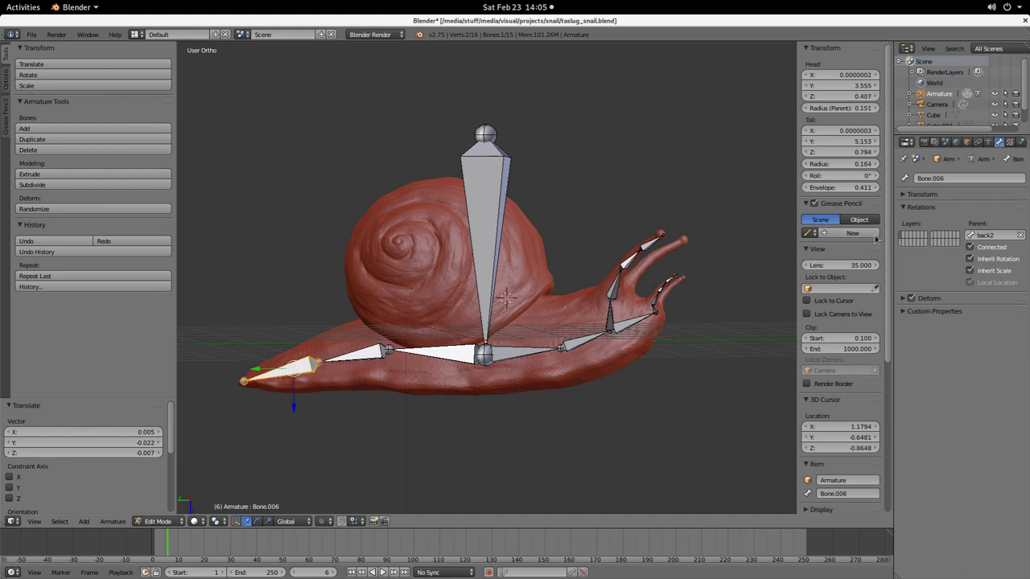
Step: Rename the bone at the tip of the snail's tail as back3
left_click(928, 179)
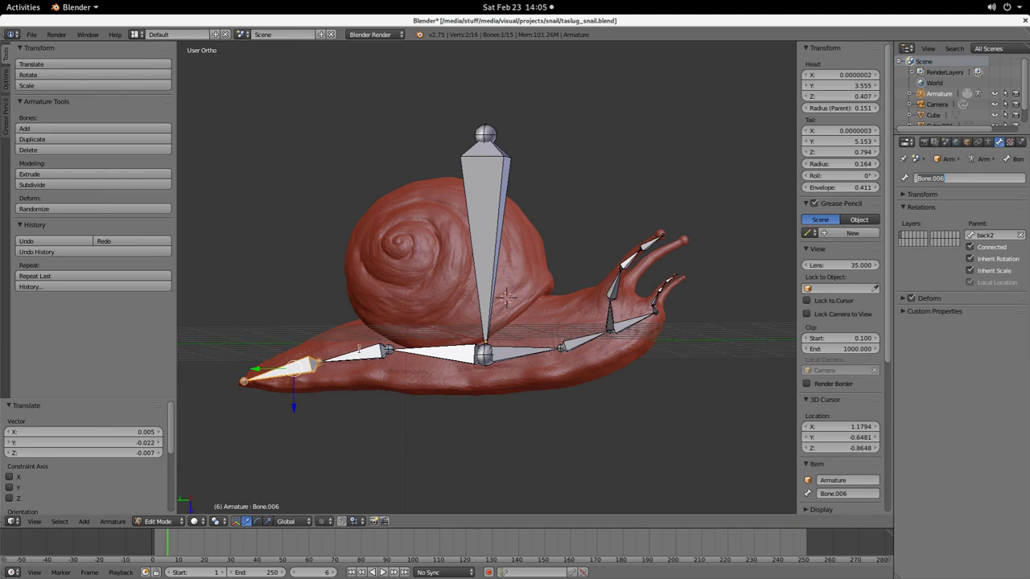
double_click(969, 180)
type("bck3")
key("Return")
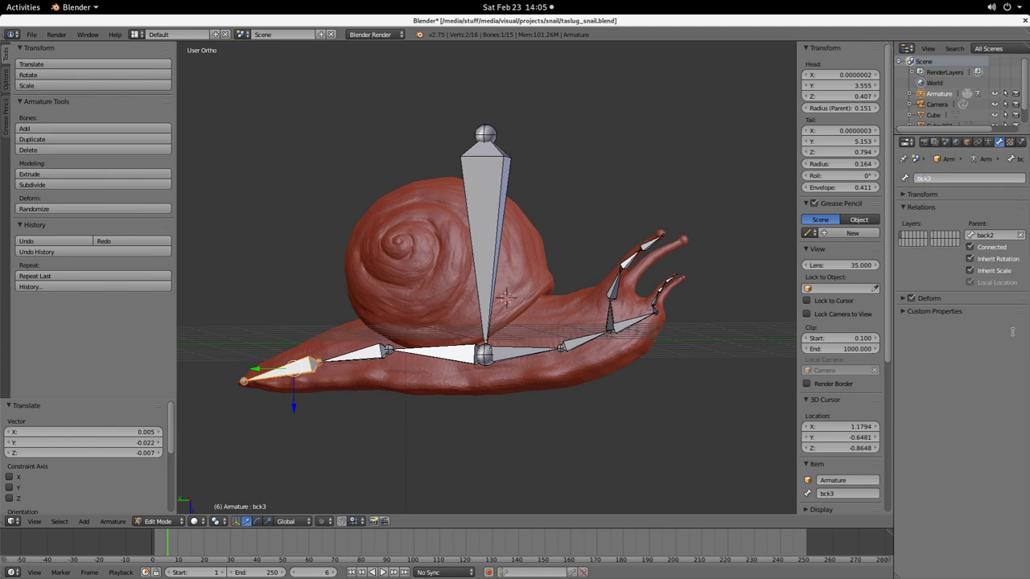
type("a")
key("Return")
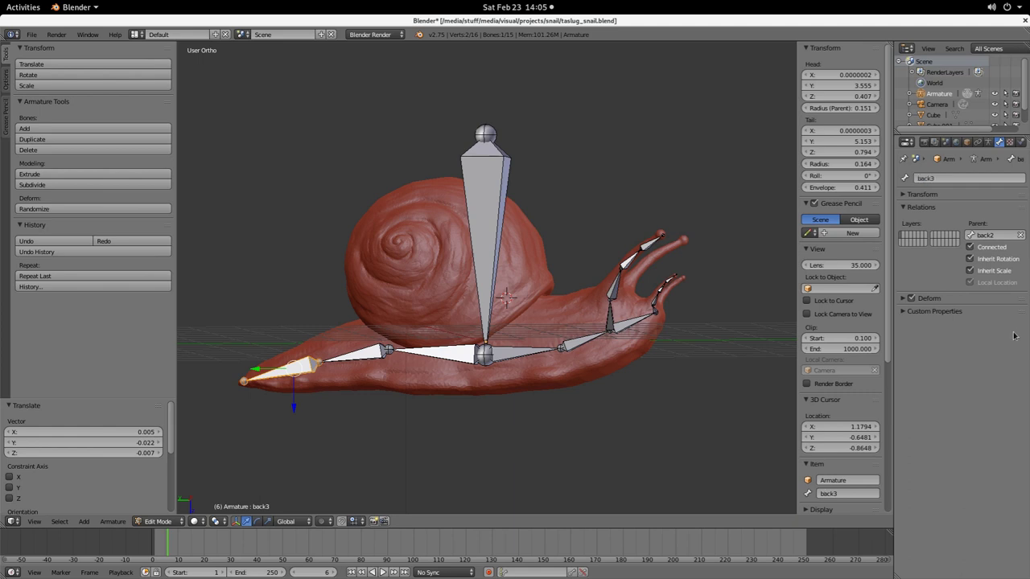
Step: Move the joint between the back1 and back2 bones by about 0.113 along the Z axis
right_click(383, 353)
key("g")
key("z")
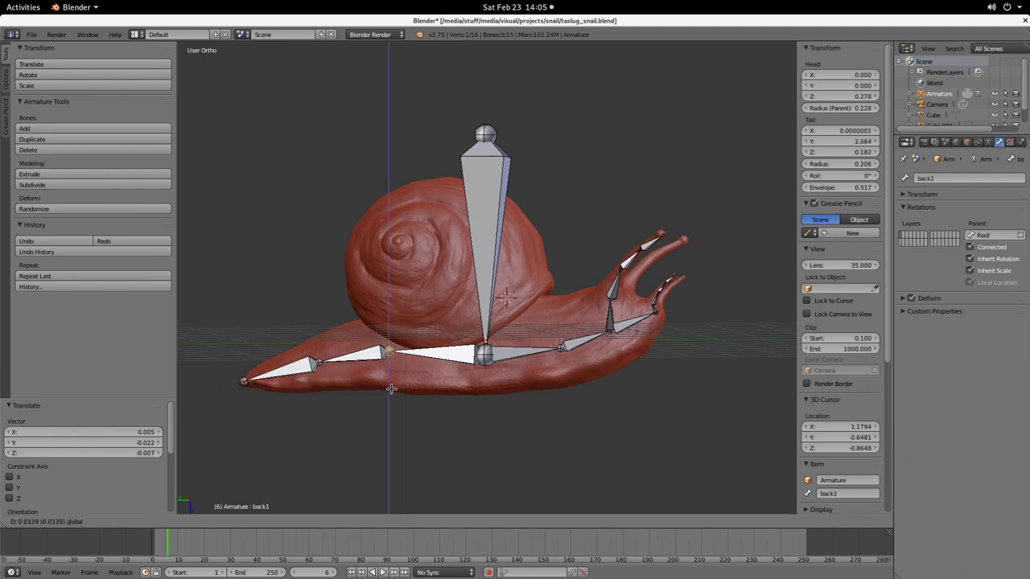
left_click(391, 393)
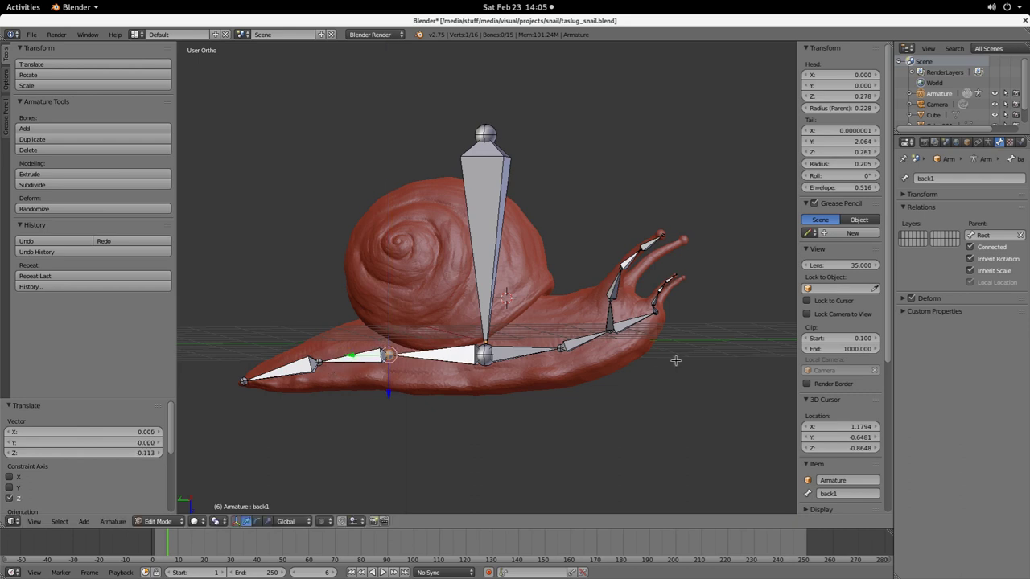
Step: Rename the first bone of the lower tentacle, attached to forward3, as tent1.l
middle_click_drag(676, 361, 584, 330)
right_click(580, 325)
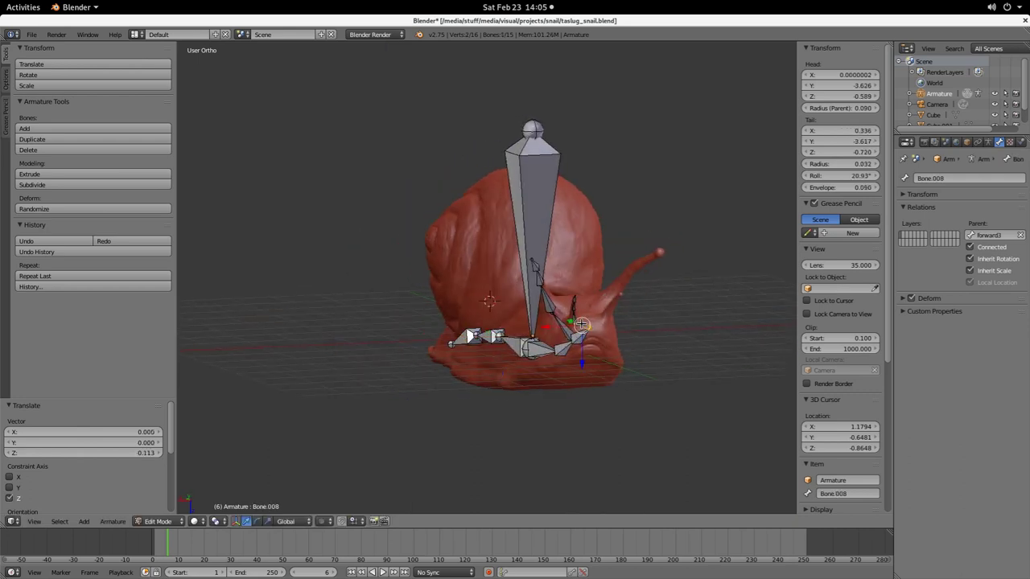
left_click(952, 177)
key("BackSpace")
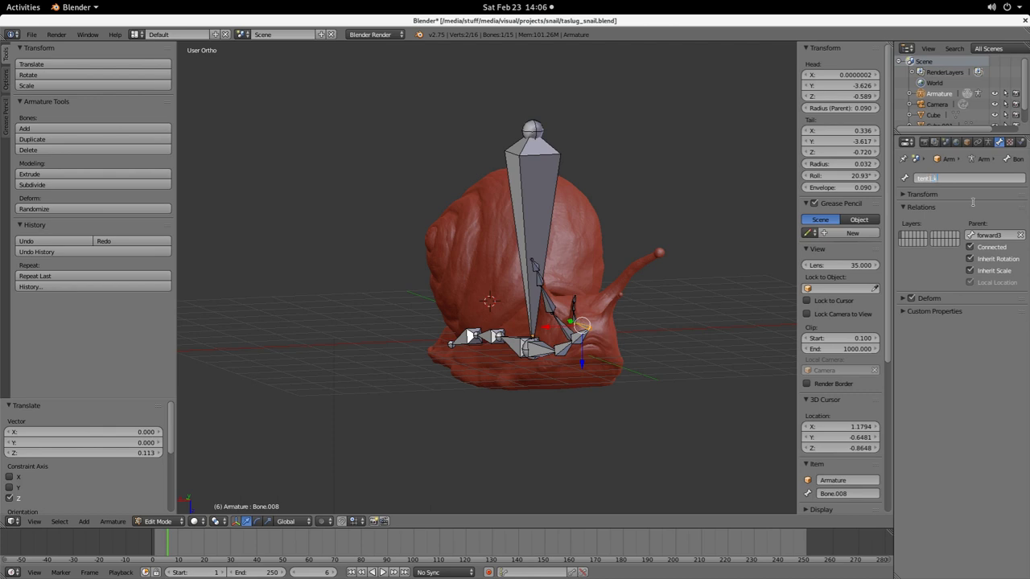
type("tent1.l")
key("Return")
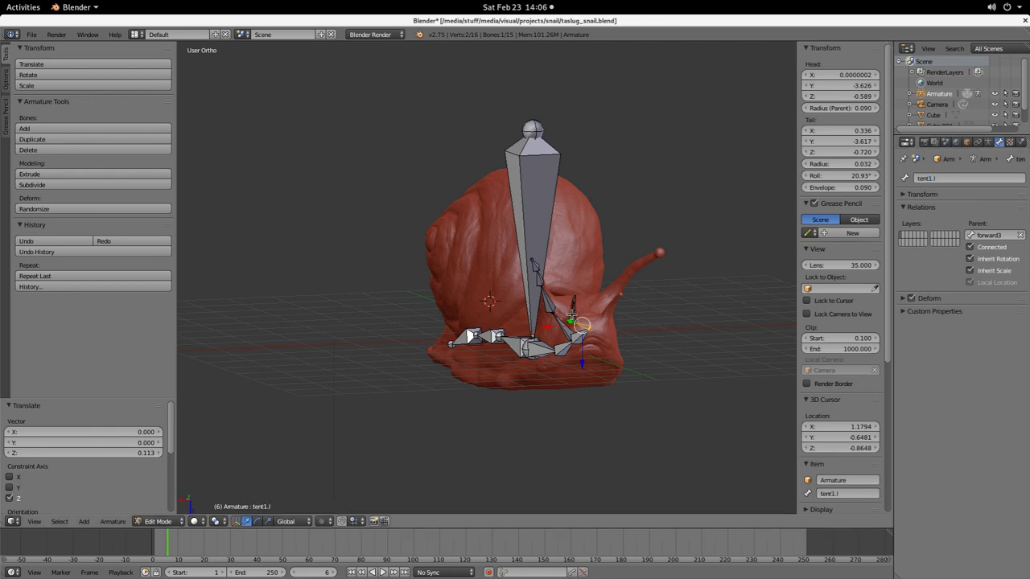
Step: Rename the second bone of the lower tentacle as tent2.l
right_click(576, 321)
right_click(576, 319)
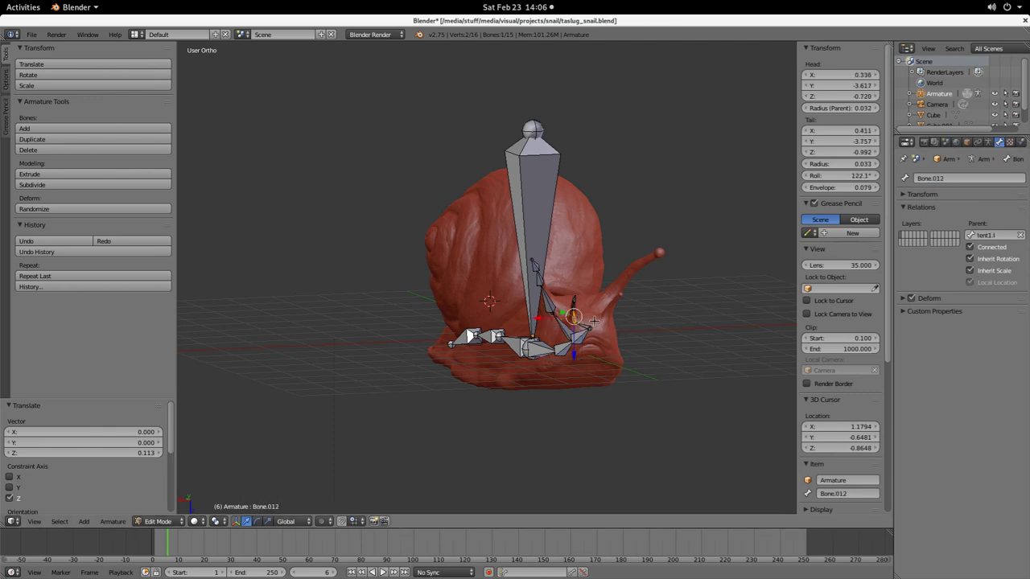
left_click(941, 178)
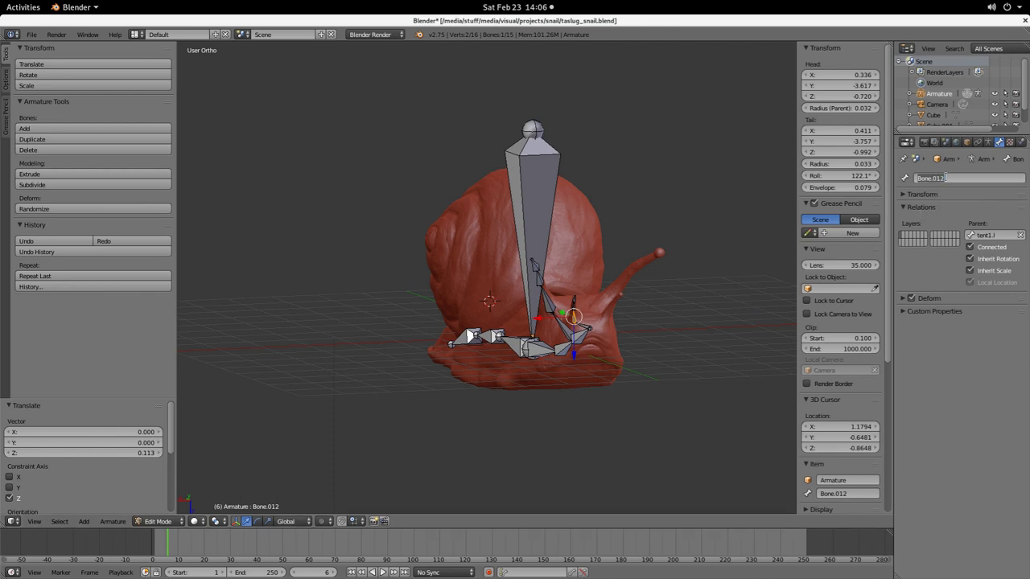
type("tent2.l")
key("Return")
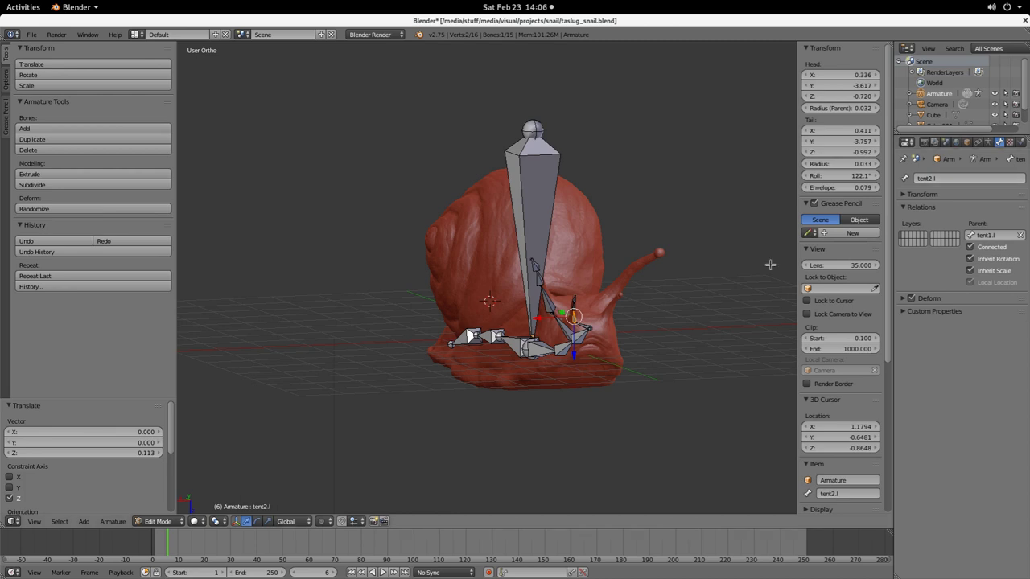
Step: Rename the third bone of the lower tentacle as tent3.l
key("e")
left_click(573, 306)
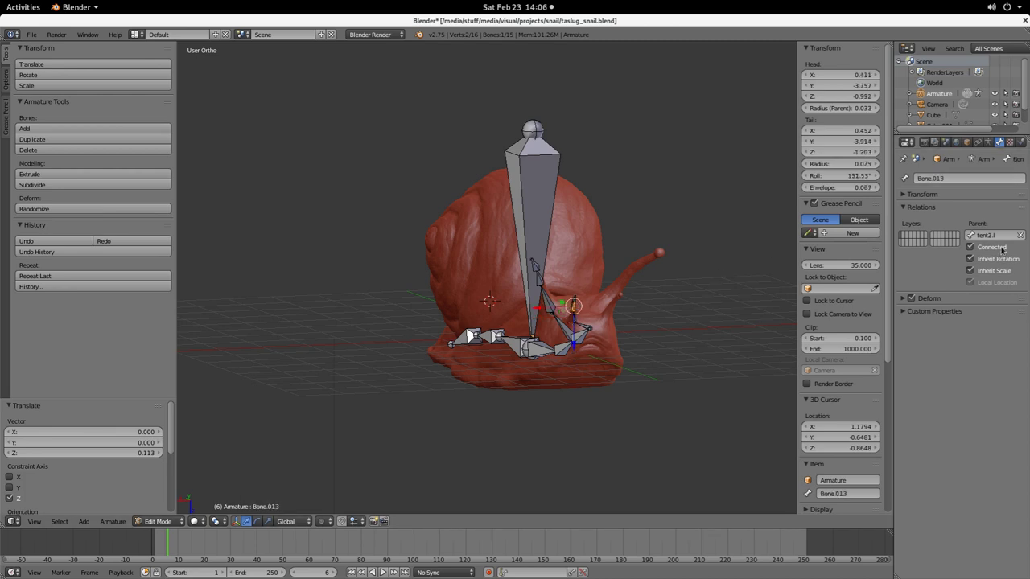
left_click(950, 178)
type("tent3.l")
key("Return")
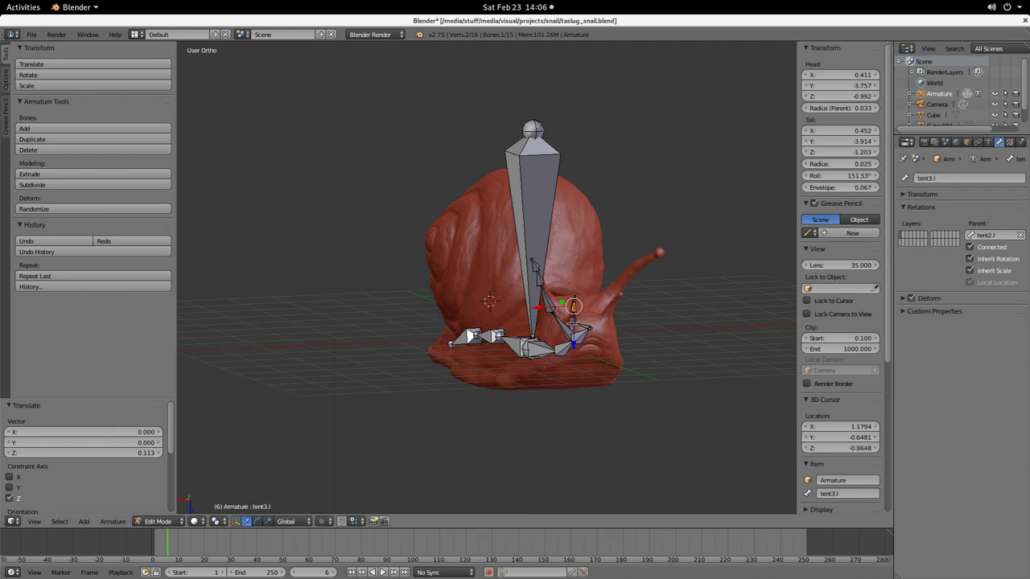
Step: Rename the tip bone of the lower tentacle as tent4.l
left_click(574, 304)
scroll(584, 305, "up", 4)
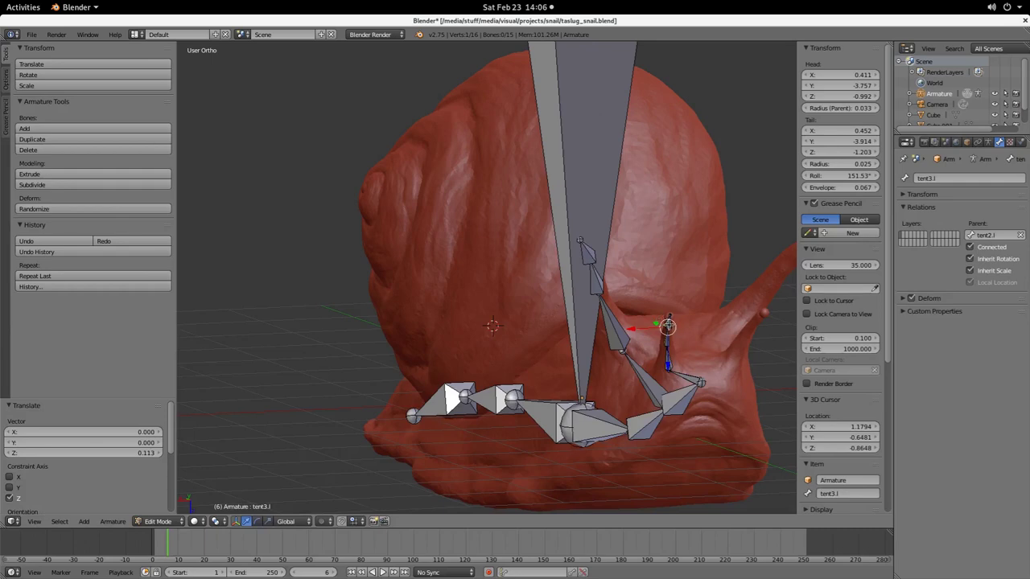
left_click(669, 322, "ctrl")
left_click(980, 177)
type("t")
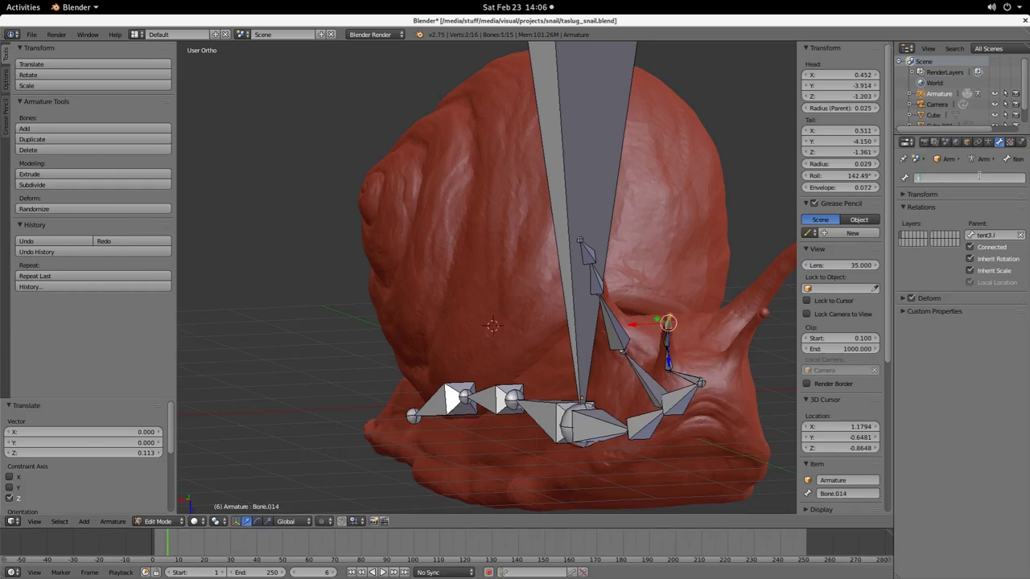
type("tent4.l")
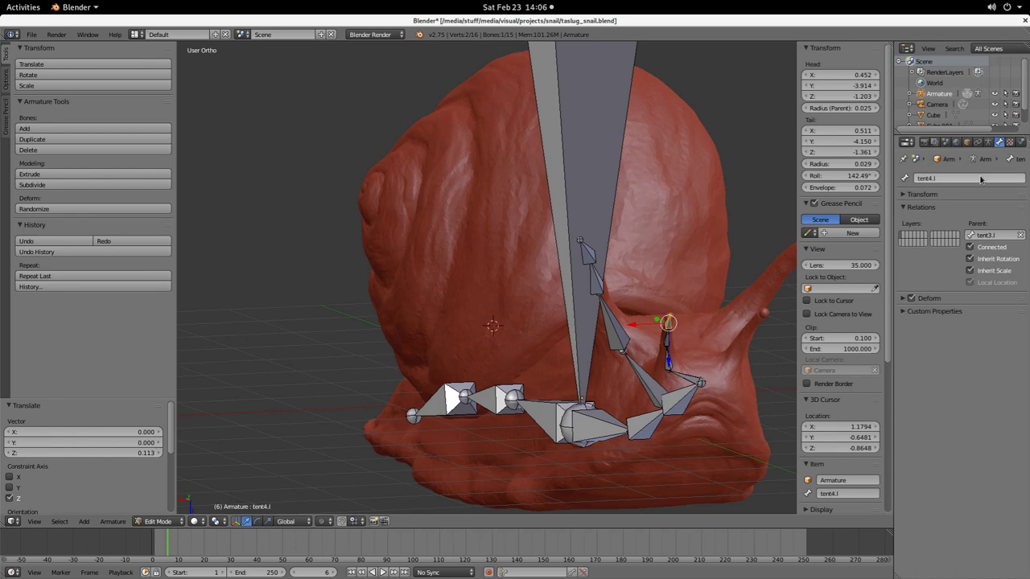
key("Return")
Step: Rename the first bone of the eye stalk, attached to forward2, as eye1.r
right_click(648, 393)
left_click(959, 177)
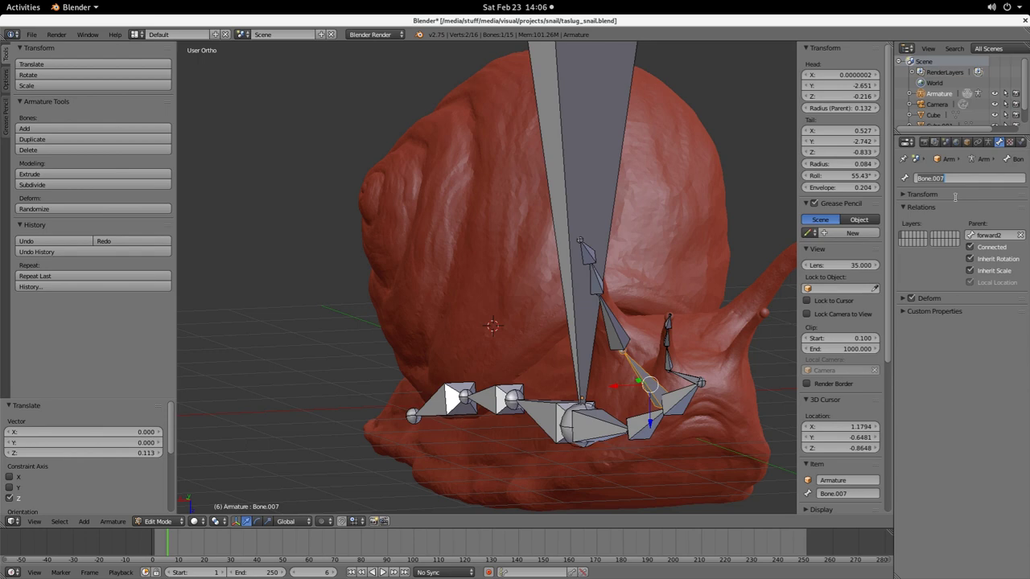
type("ey")
type("e1.l")
key("Return")
Step: Rename the second bone of the eye stalk as eye2.r
right_click(615, 326)
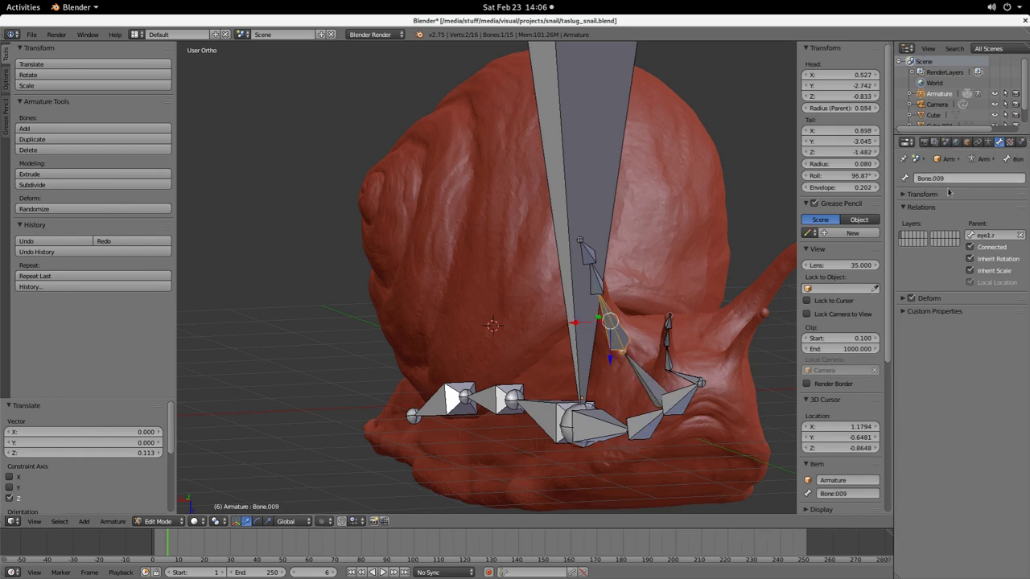
left_click(947, 179)
type("eye")
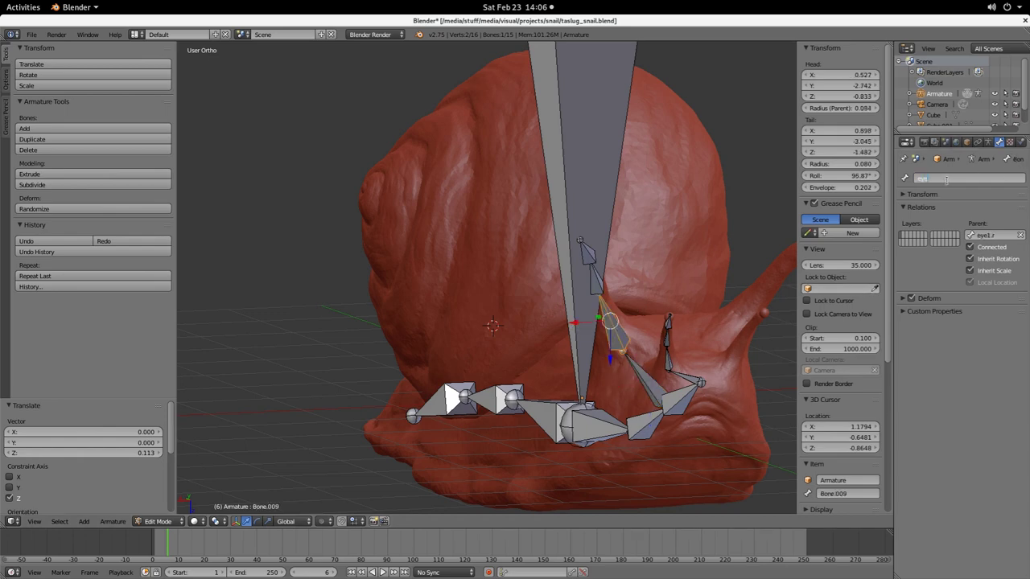
type("2.r")
key("Return")
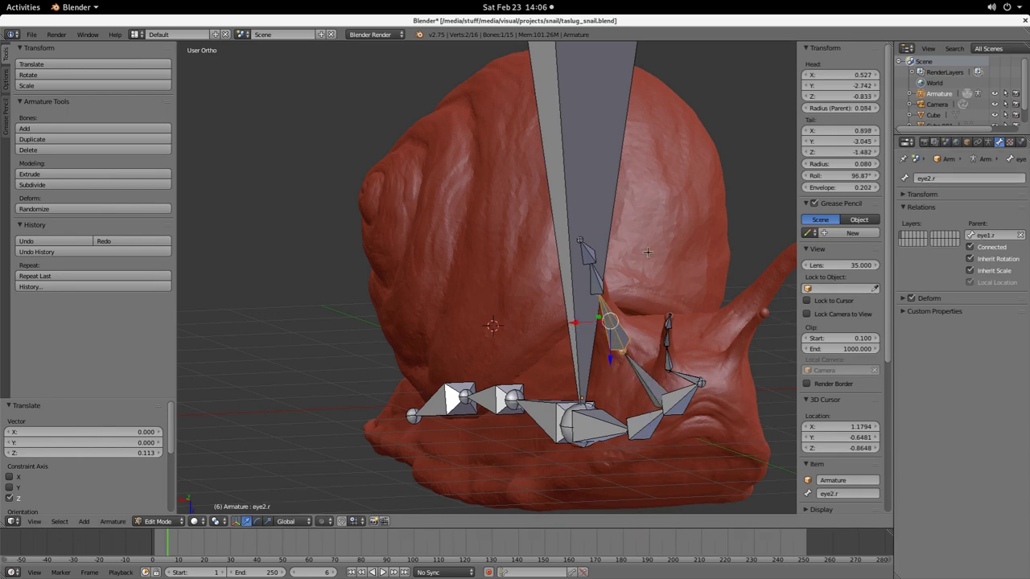
Step: Rename the third bone of the eye stalk as eye3.r
right_click(599, 282)
left_click(941, 179)
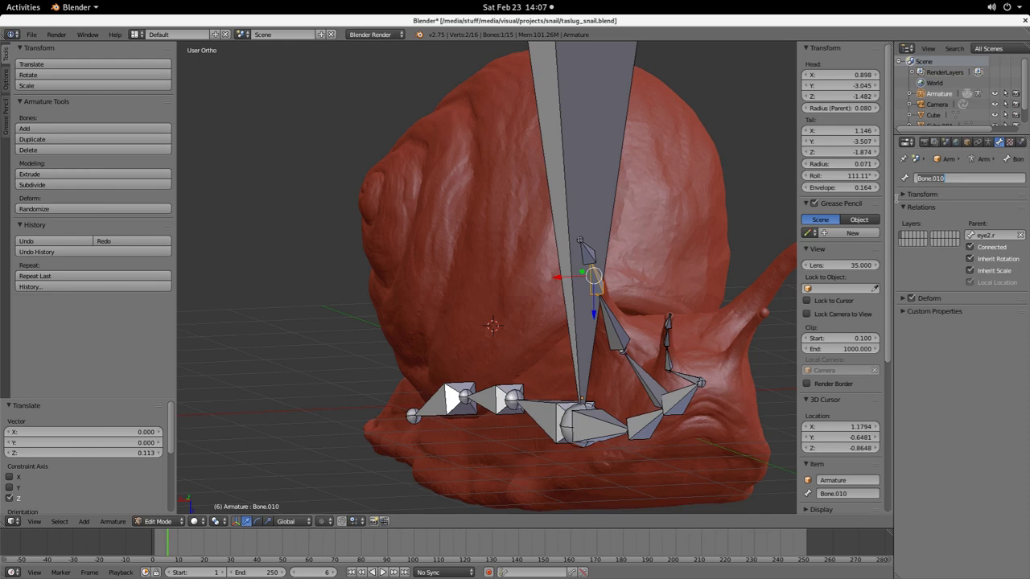
key("BackSpace")
type("eye3.r")
key("Return")
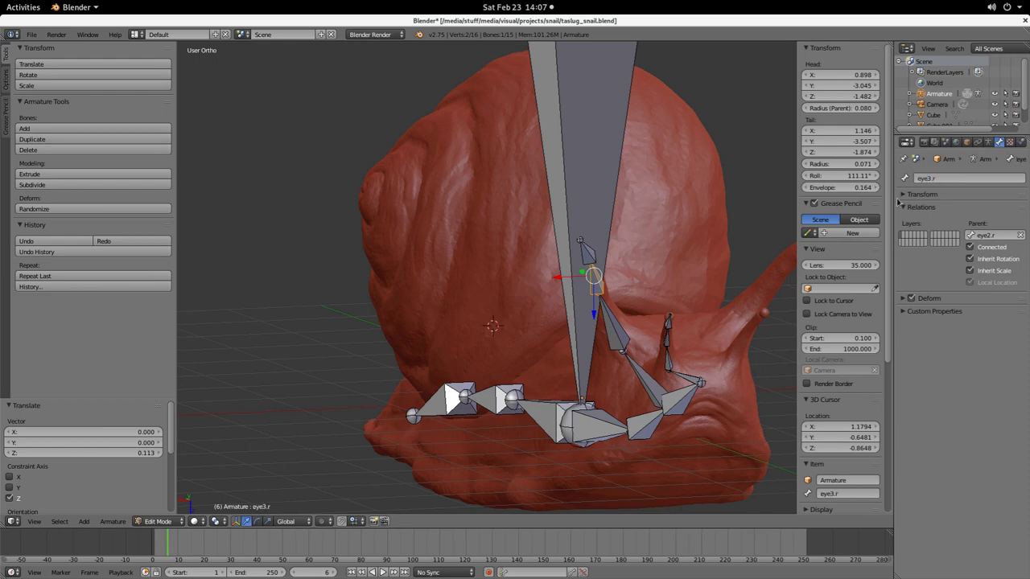
Step: Rename the tip bone of the eye stalk as eye4.r
right_click(589, 256)
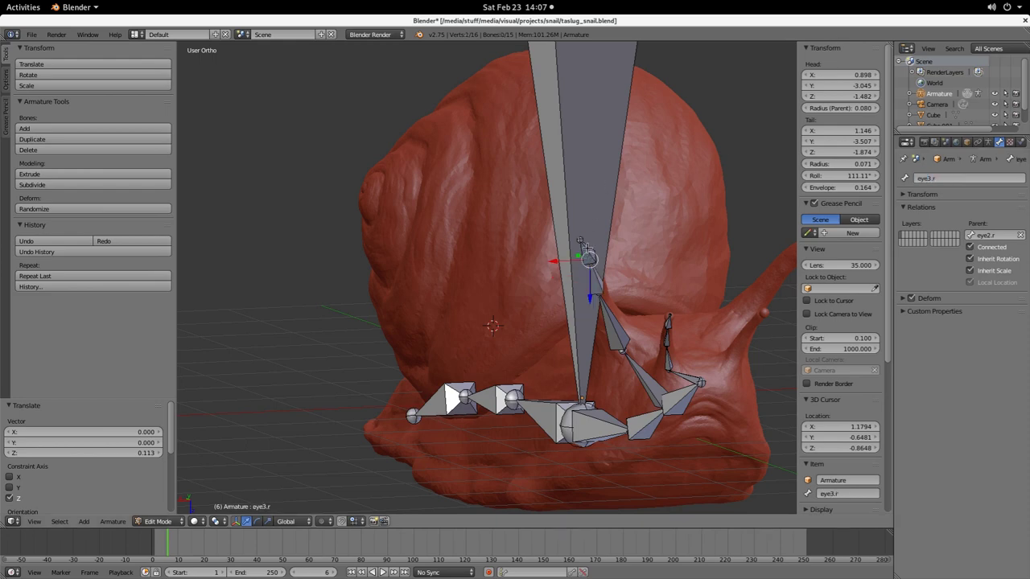
key("e")
left_click(581, 242)
double_click(966, 178)
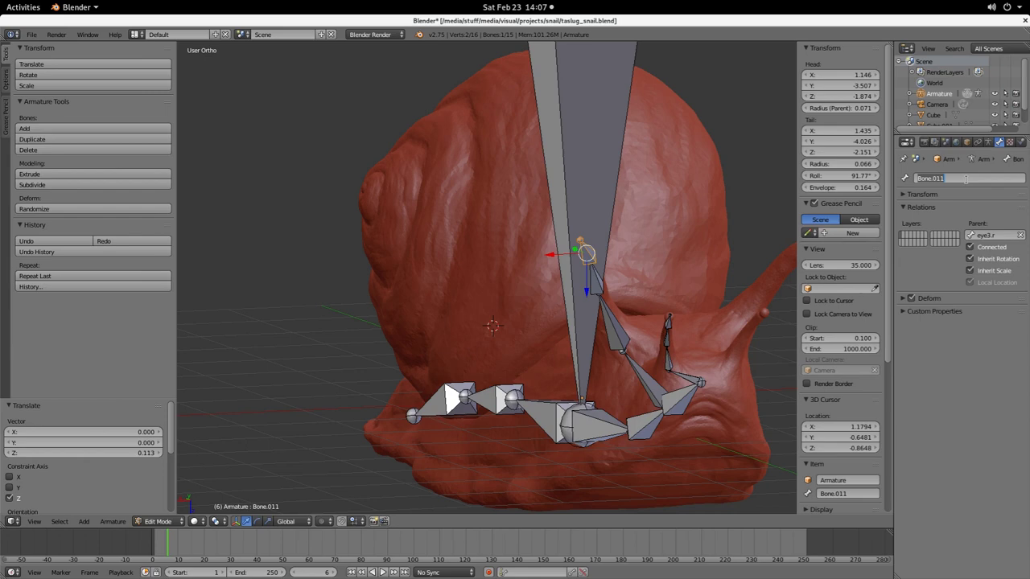
type("eye4.r")
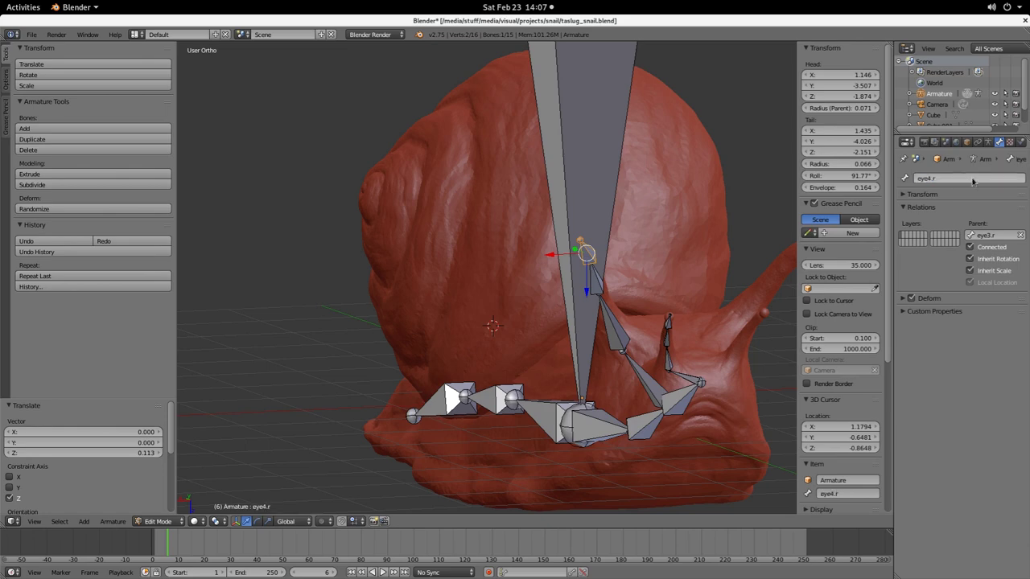
key("Return")
Step: Change the side suffix of the first lower tentacle bone so its name is tent1.r
right_click(683, 378)
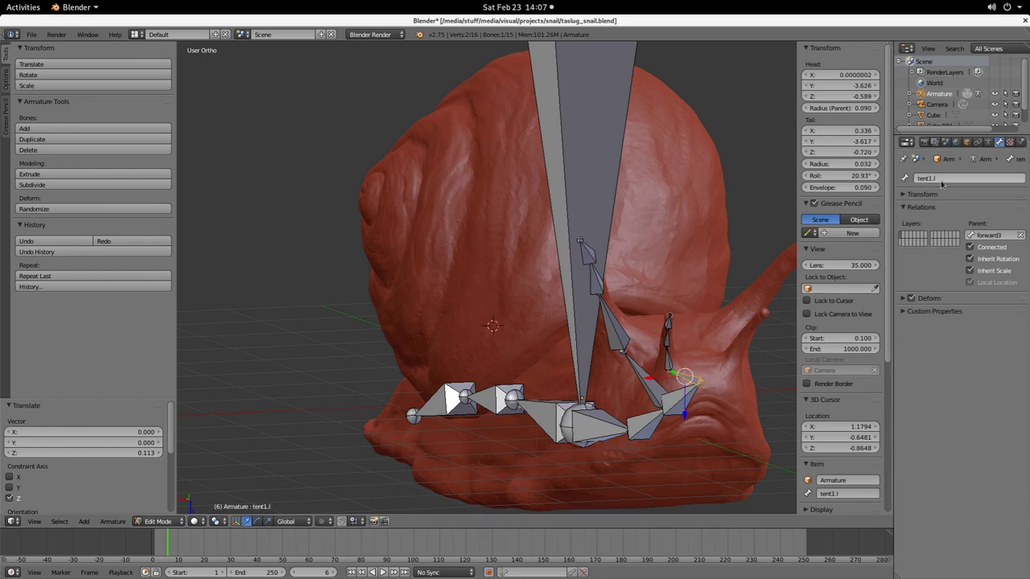
left_click(954, 181)
key("Right")
key("BackSpace")
type("r")
key("Return")
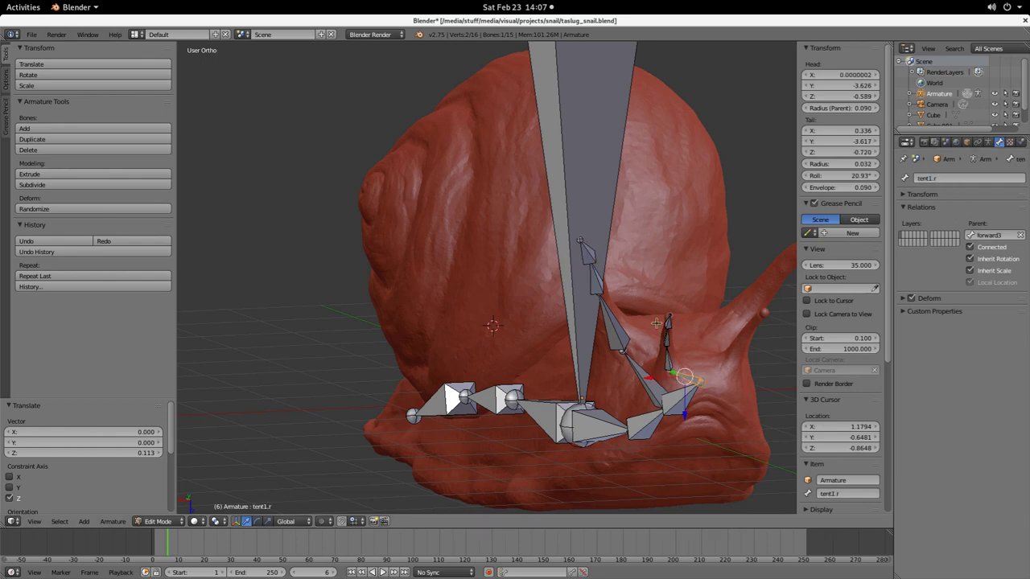
Step: Change the side suffix of the second lower tentacle bone so its name is tent2.r
right_click(670, 365)
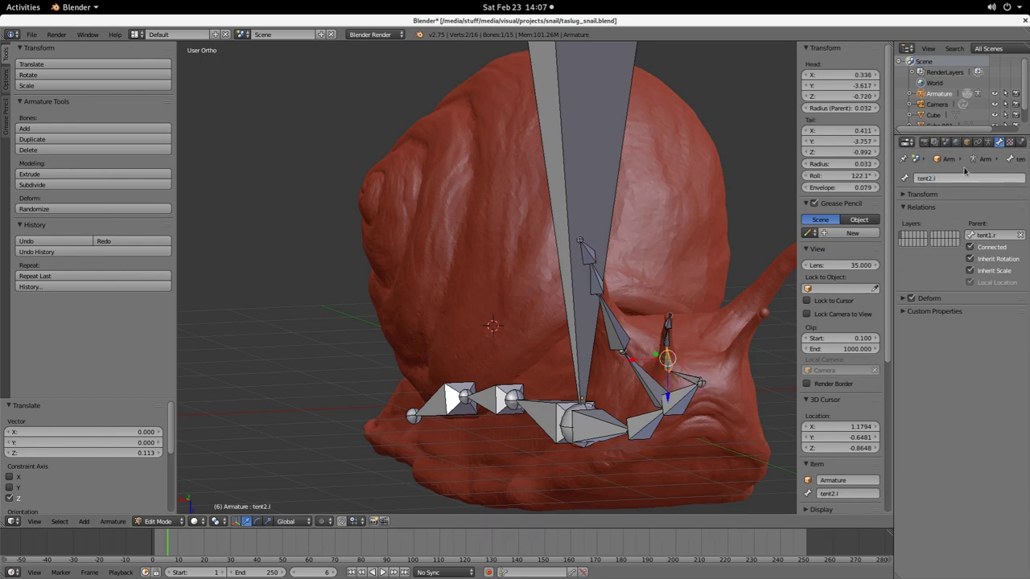
left_click(966, 178)
key("XF86Eject")
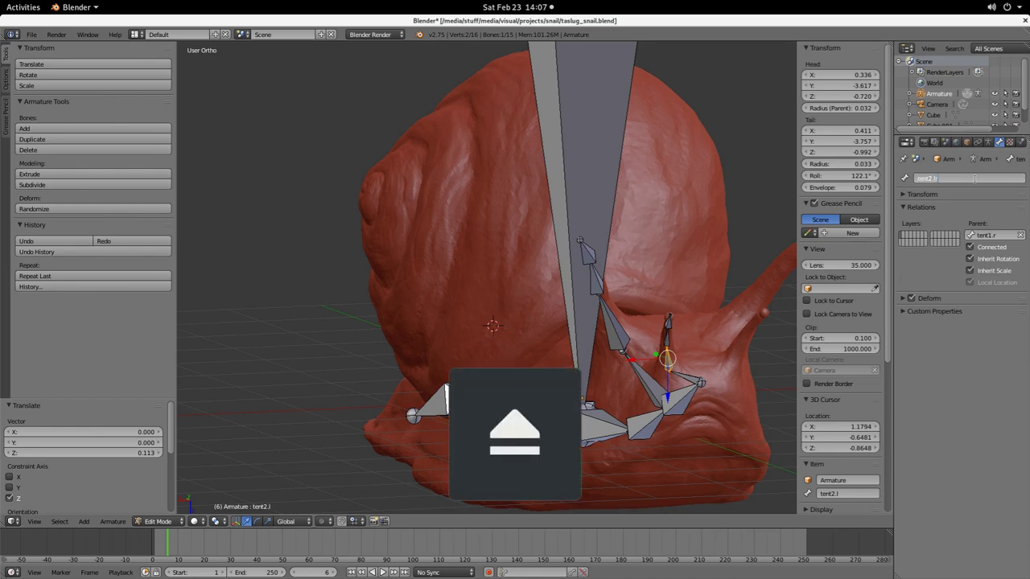
type("tent2.r")
key("Return")
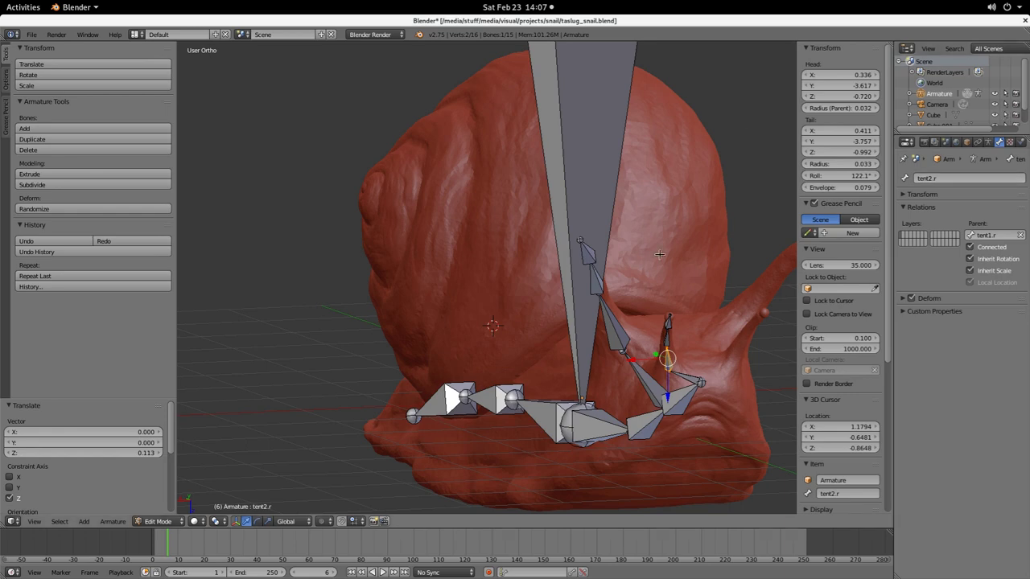
Step: Clear the parent assignment of the third lower tentacle bone, tent3.l
right_click(666, 334)
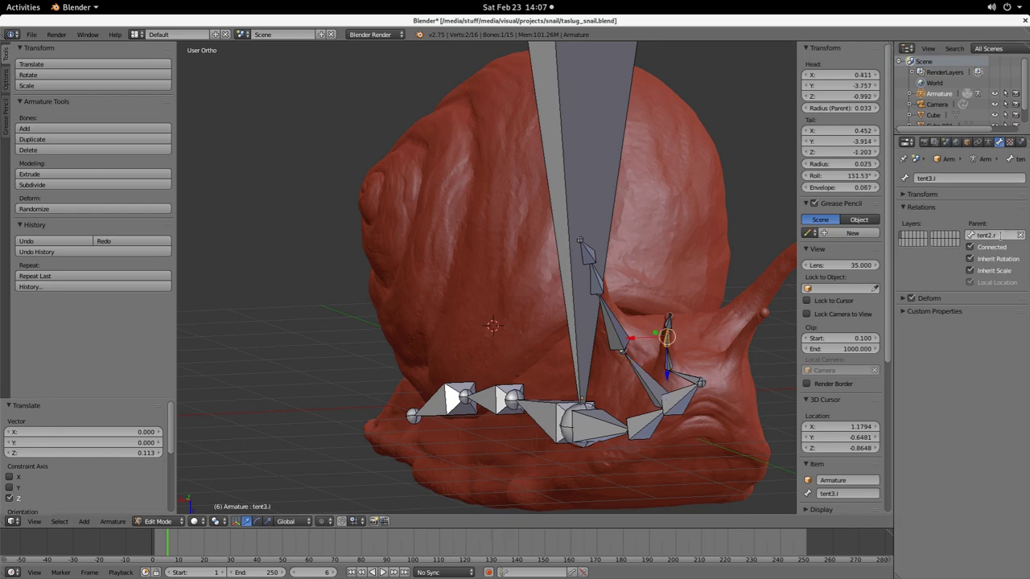
left_click(1000, 234)
left_click(1001, 235)
key("BackSpace")
type("l")
key("Return")
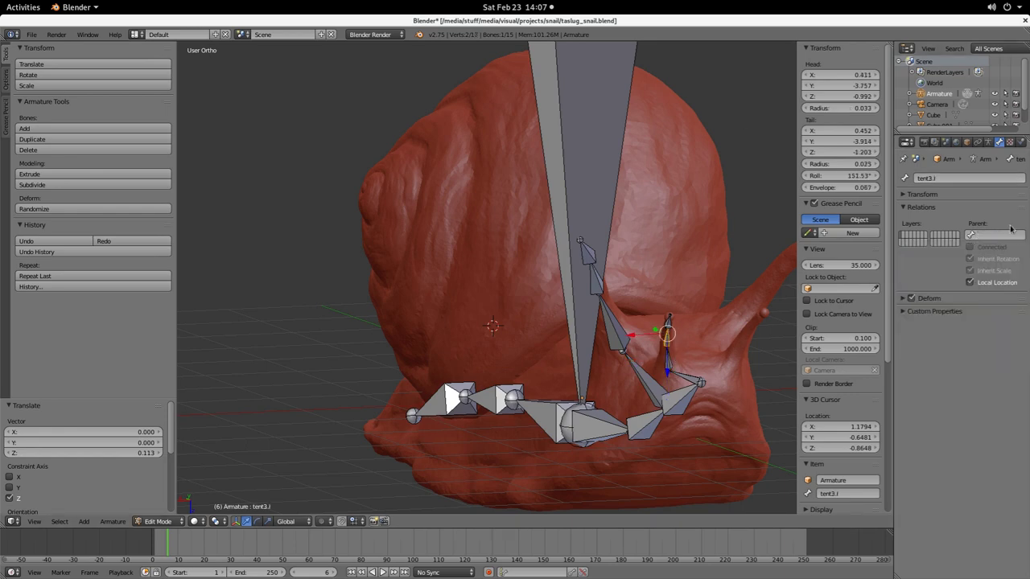
Step: Change the side suffix of the lower tentacle's tip bone so its name is tent4.r
right_click(667, 322)
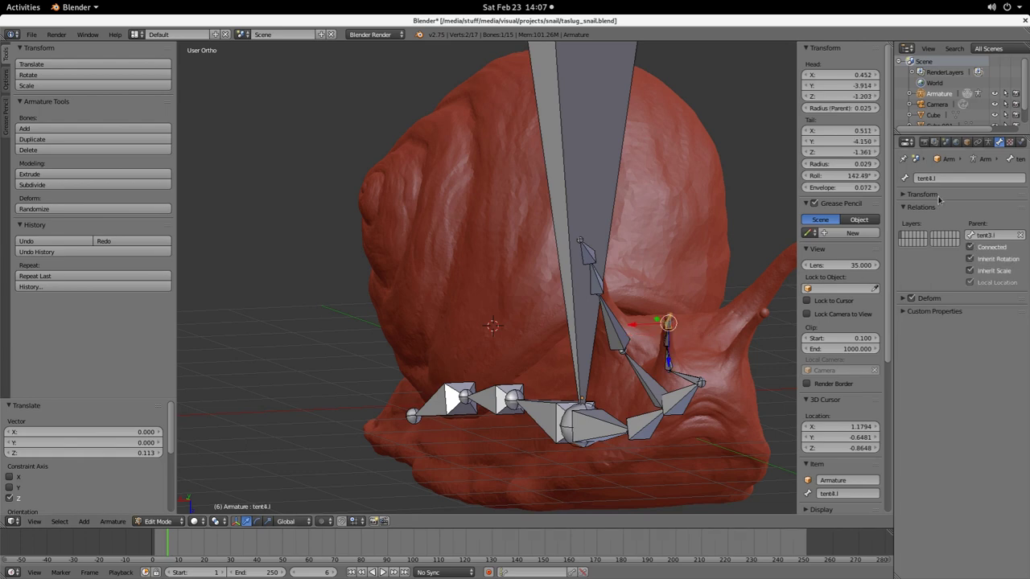
left_click(956, 179)
left_click(956, 184)
key("BackSpace")
type("r")
key("Return")
Step: Select the four lower tentacle bones together, tent1.r through tent4.r
scroll(533, 363, "down", 4)
middle_click_drag(700, 310, 592, 305)
scroll(591, 306, "up", 3)
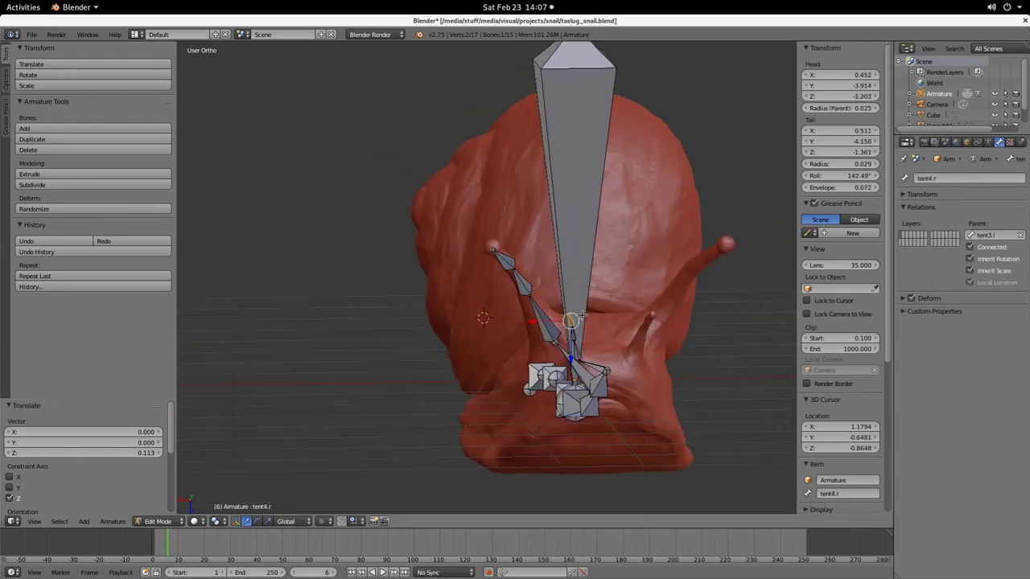
right_click(592, 365)
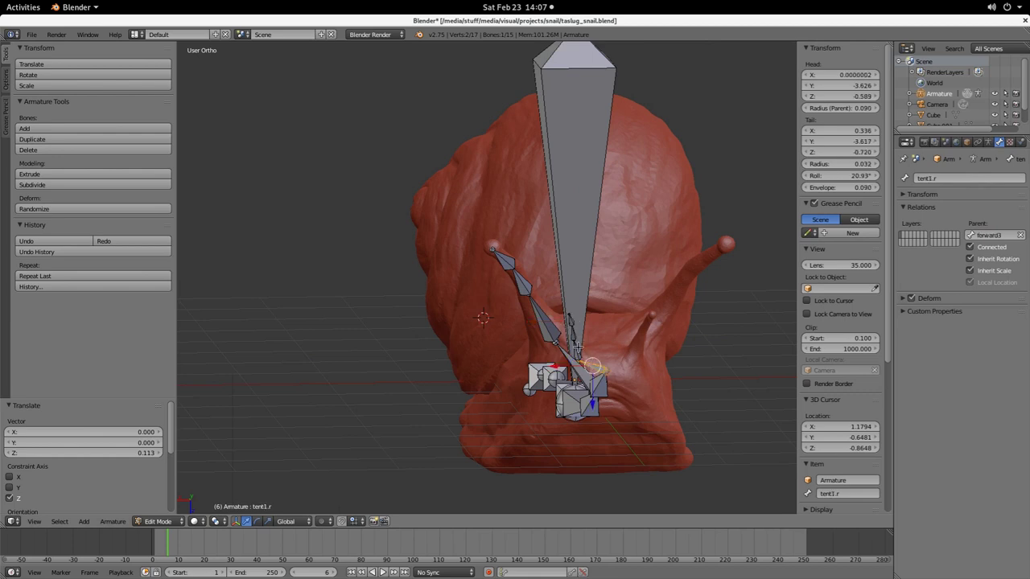
right_click(576, 353)
right_click(576, 352)
right_click(578, 350)
middle_click_drag(578, 351, 612, 352)
right_click(680, 354)
right_click(668, 335, "shift")
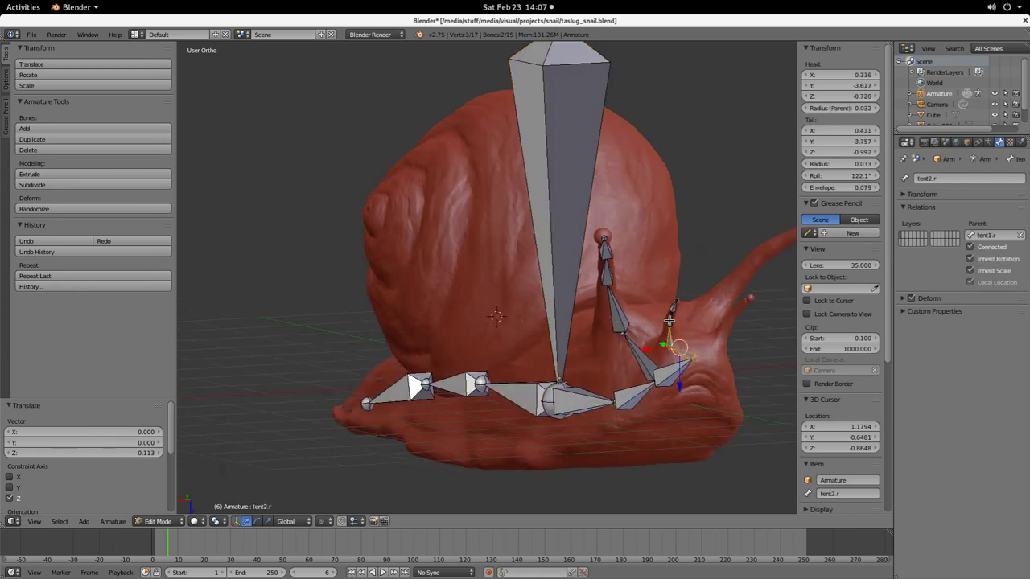
right_click(669, 322, "shift")
right_click(666, 295, "shift")
right_click(675, 307, "shift")
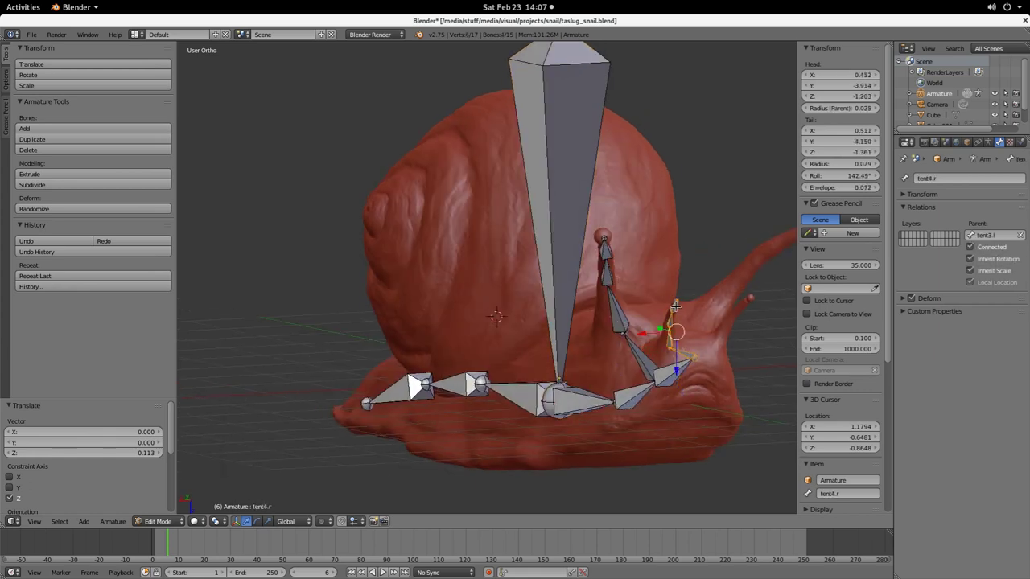
Step: Extend the selection with the eye stalk bones eye1.r through eye4.r
right_click(630, 340, "shift")
right_click(617, 310, "shift")
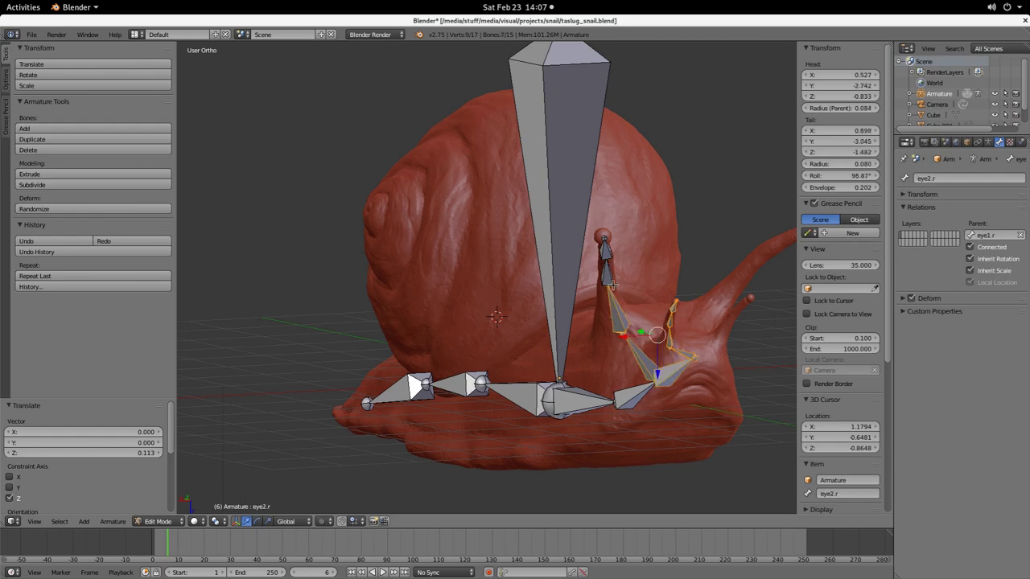
right_click(606, 270, "shift")
right_click(604, 241, "shift")
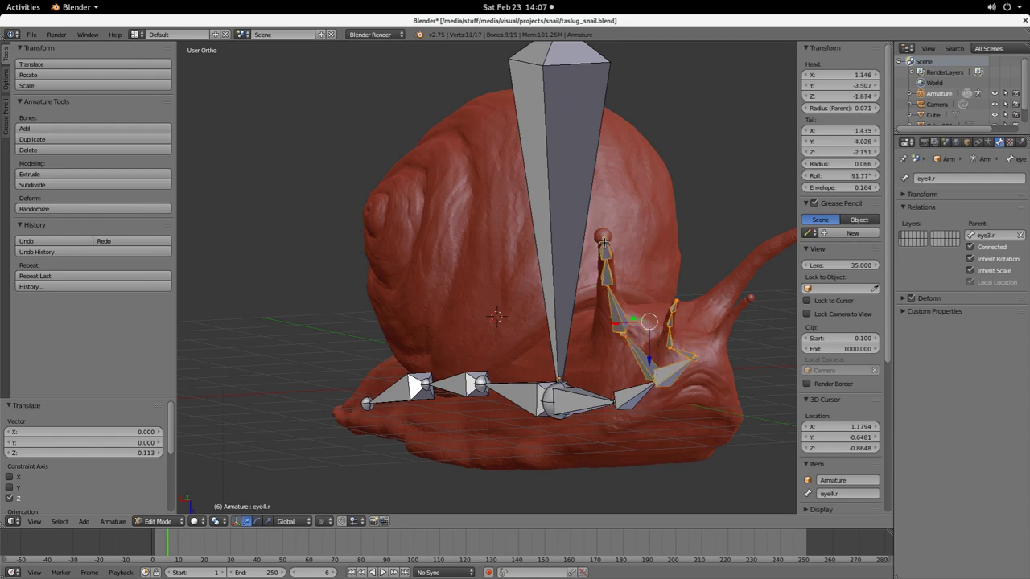
Step: Try to correct which base bones of the eye stalk and lower tentacle are selected, using Border Select around the tentacle's base
middle_click_drag(729, 396, 702, 376)
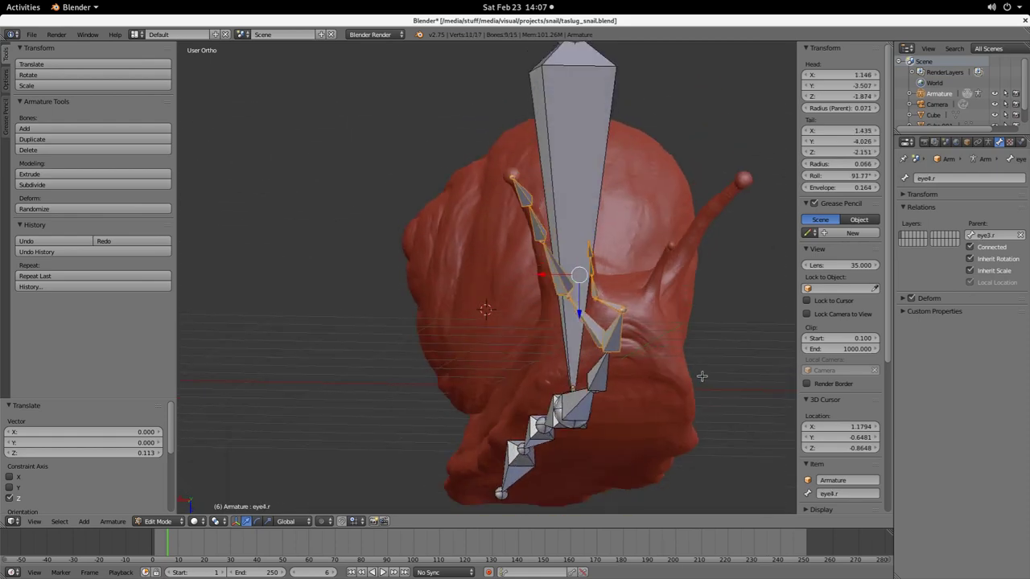
right_click(614, 333, "shift")
right_click(596, 330, "shift")
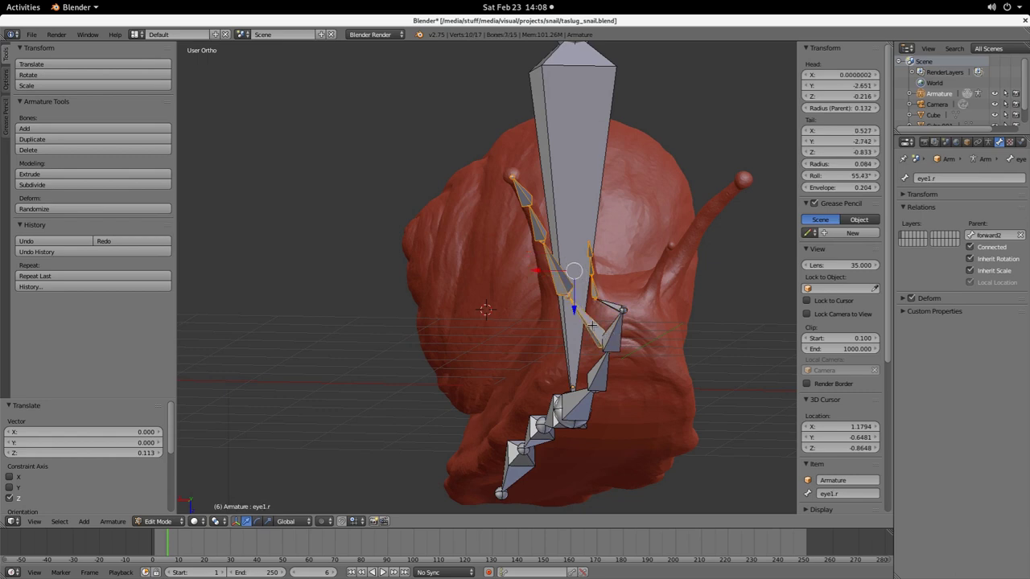
right_click(611, 308, "shift")
right_click(611, 310, "shift")
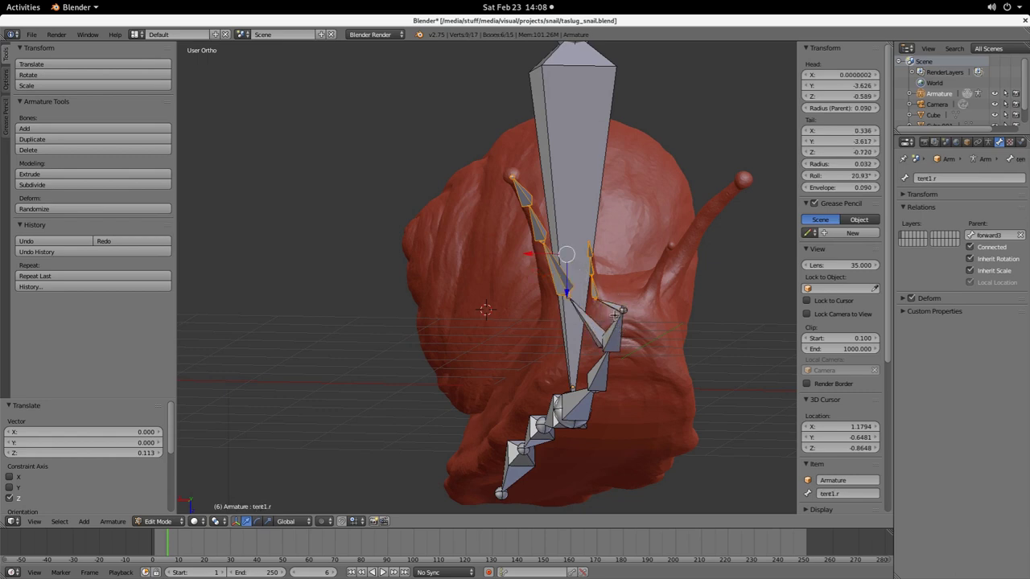
key("b")
left_click(610, 291)
key("b")
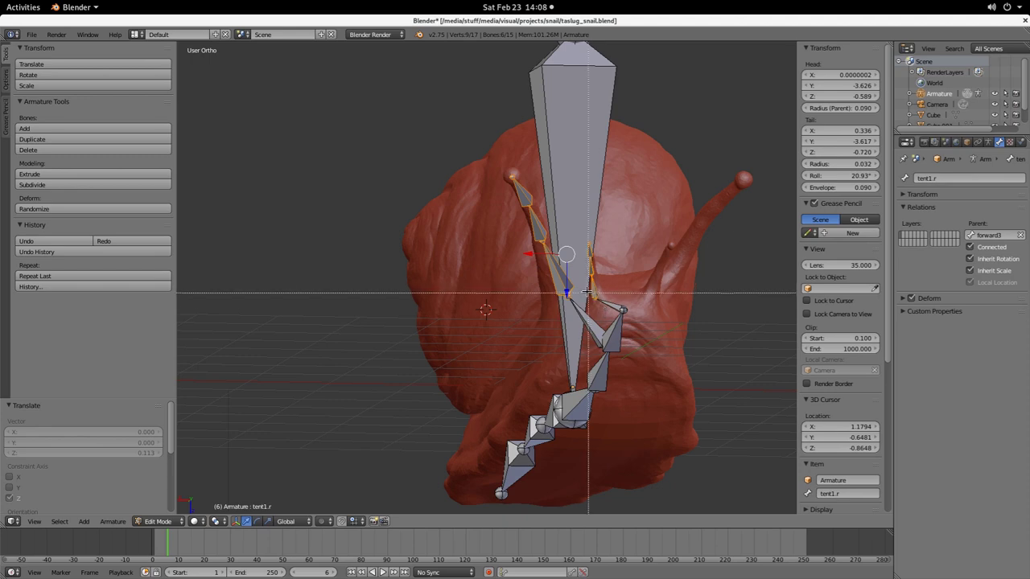
left_click_drag(588, 292, 632, 312)
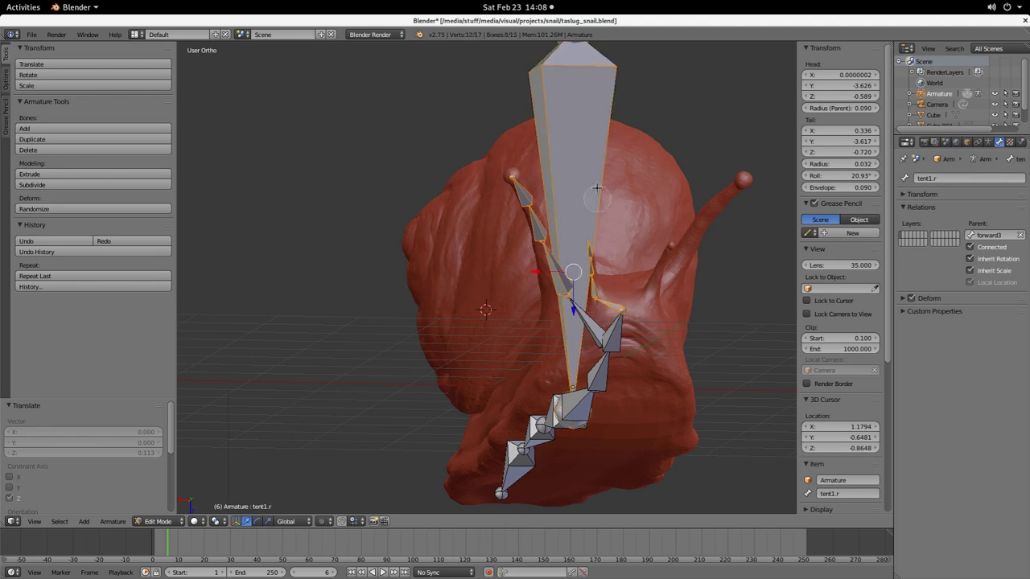
right_click(566, 393, "shift")
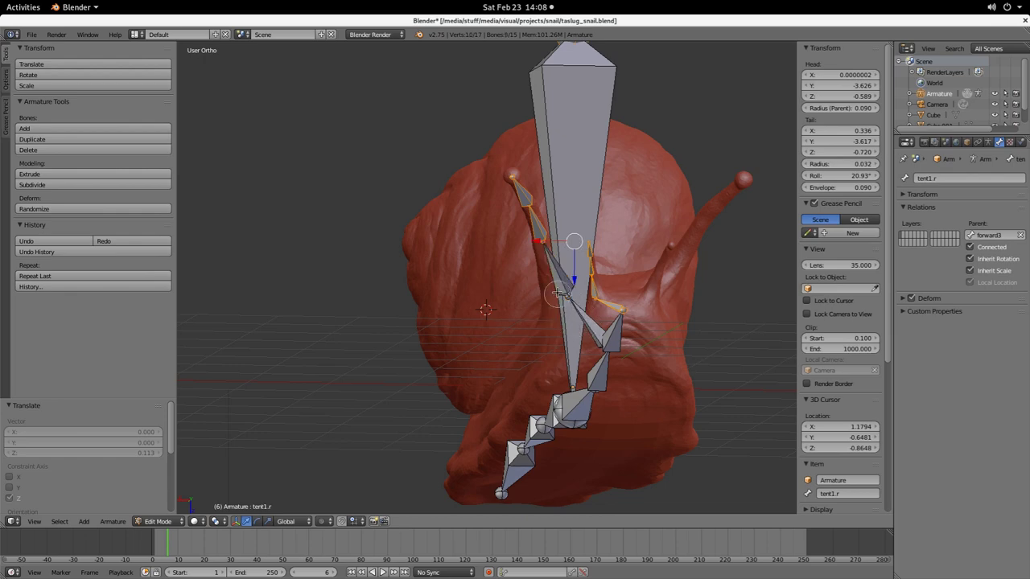
Step: Reduce the selection to the eye stalk chain, eye1.r through eye4.r, using Circle Select to drop the tentacle bones
middle_click_drag(559, 315, 602, 324)
scroll(604, 331, "down", 1)
middle_click_drag(658, 343, 456, 385, "shift")
scroll(455, 385, "up", 1)
scroll(455, 384, "up", 3)
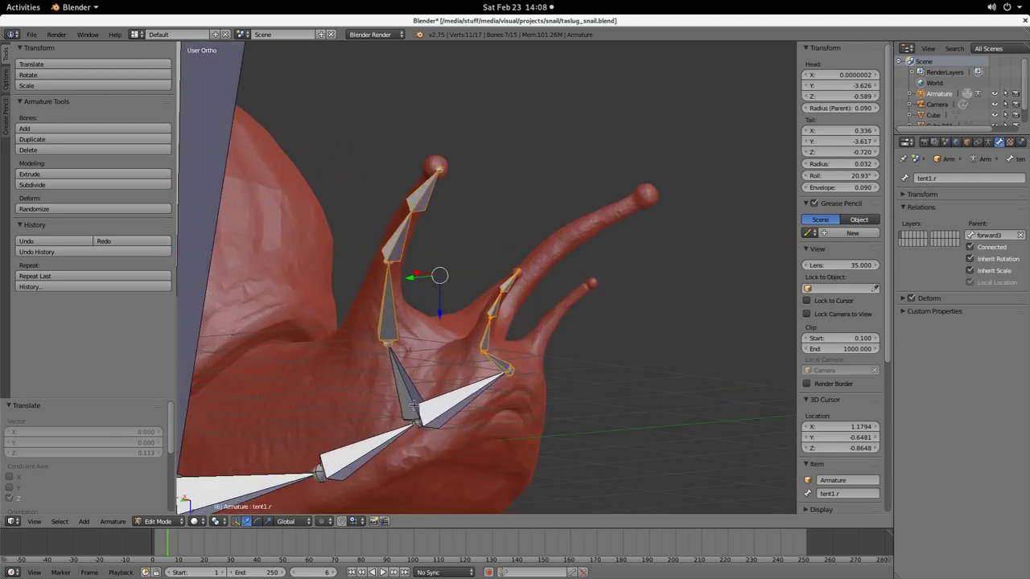
right_click(403, 385, "shift")
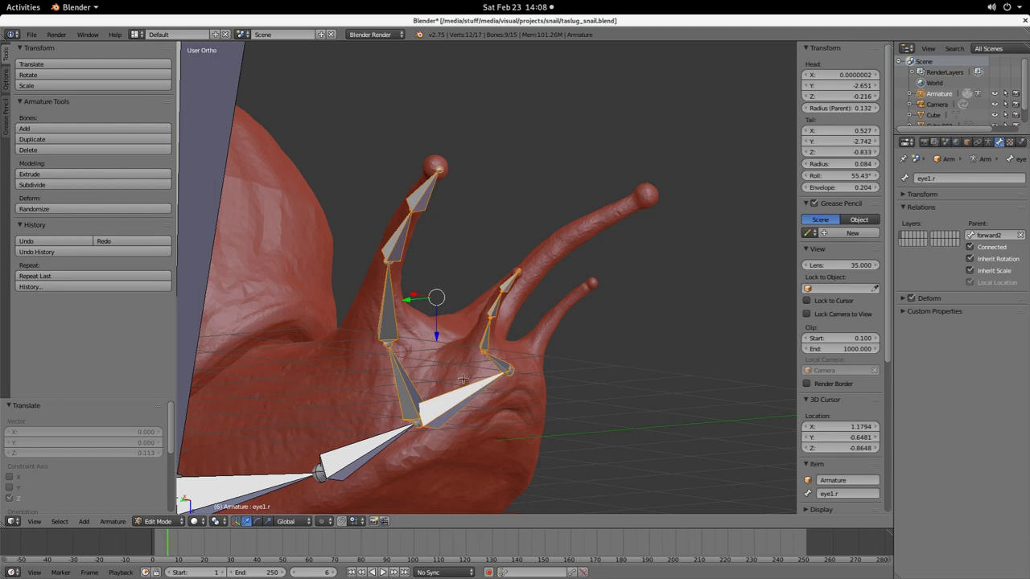
right_click(476, 394, "shift")
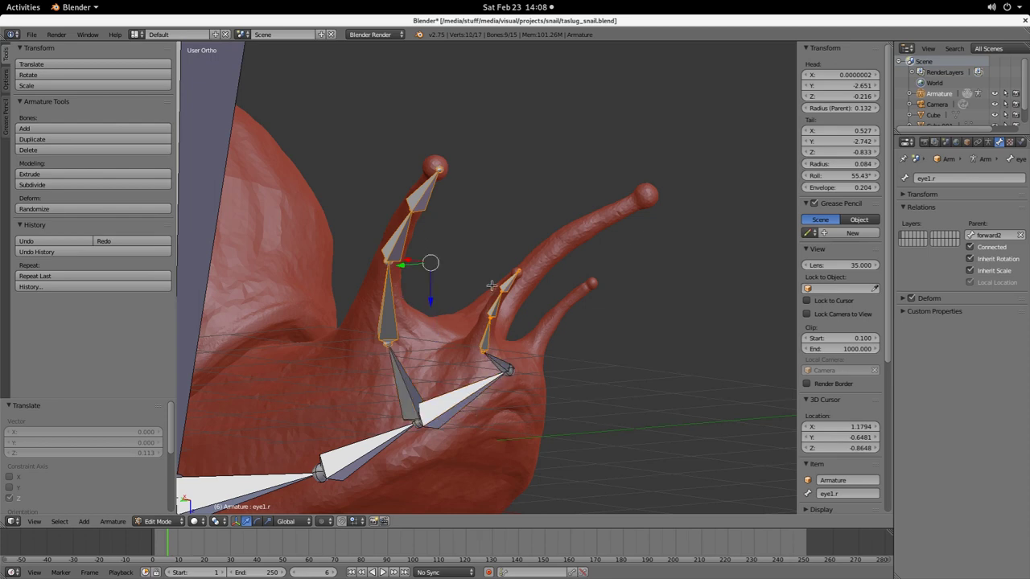
key("c")
middle_click_drag(515, 268, 487, 383)
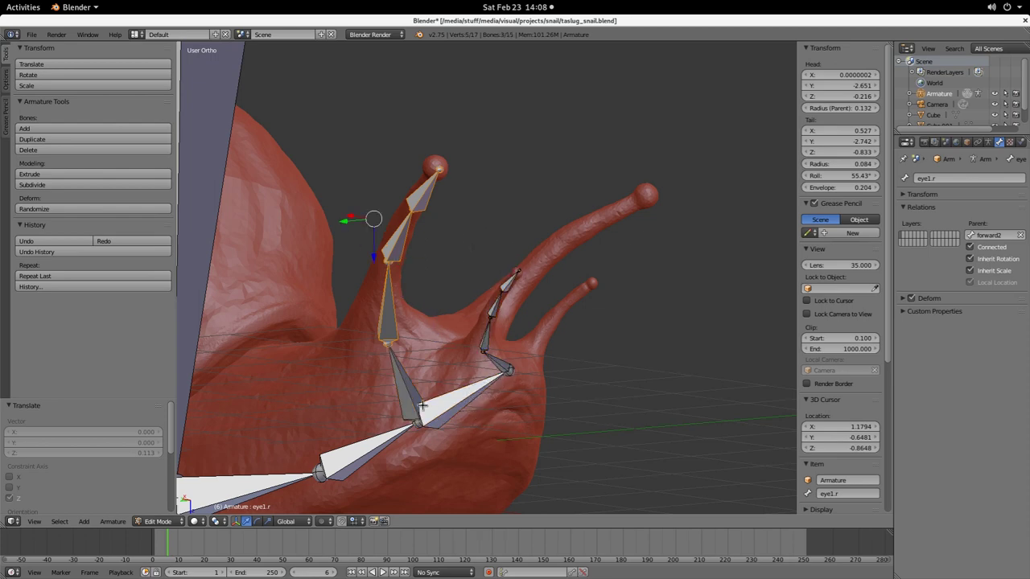
right_click(407, 379, "shift")
Step: Search the available commands for "mirro" and "arm" to find a way to mirror the eye stalk bones
middle_click_drag(483, 431, 460, 372)
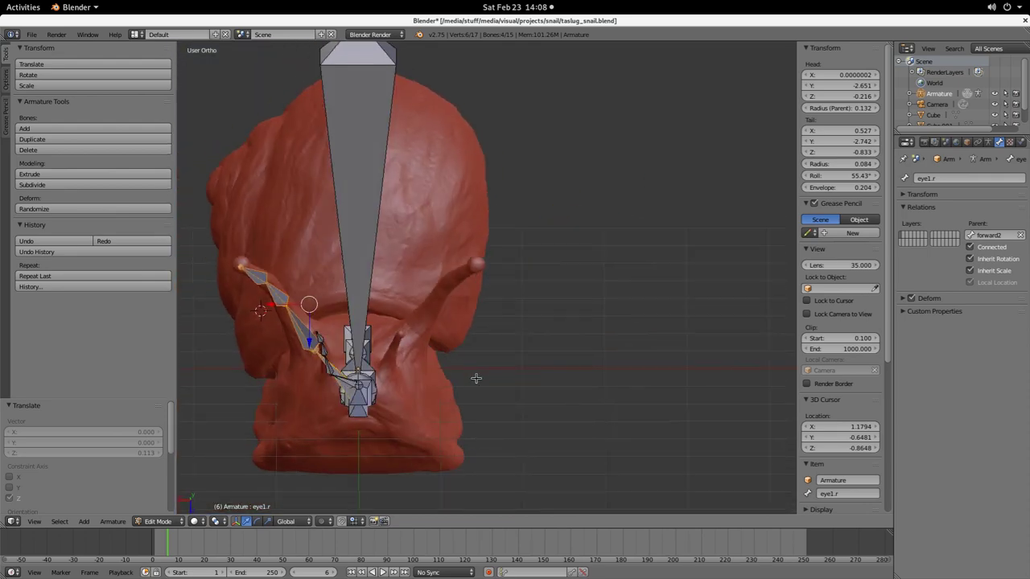
key("space")
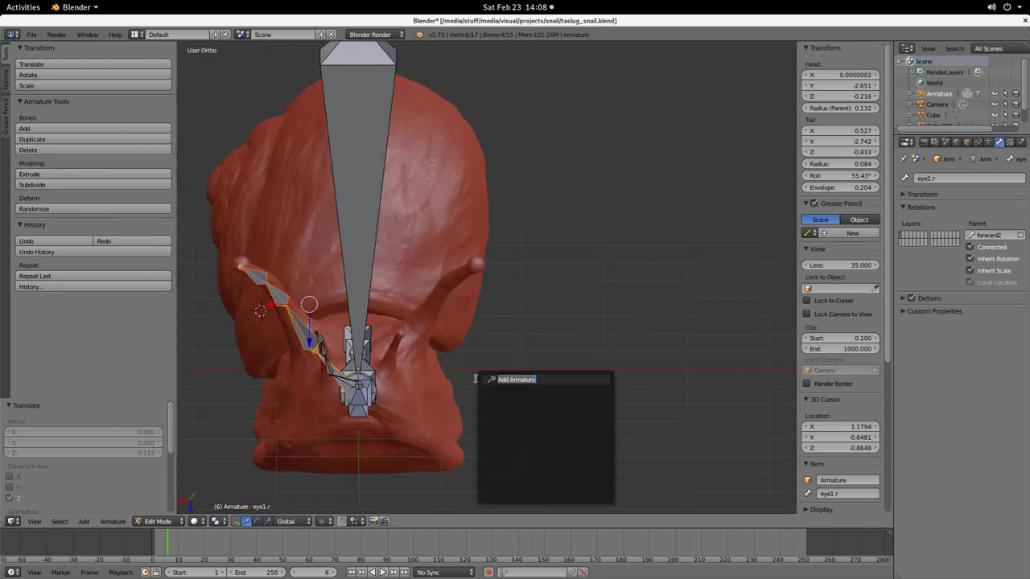
type("mirro")
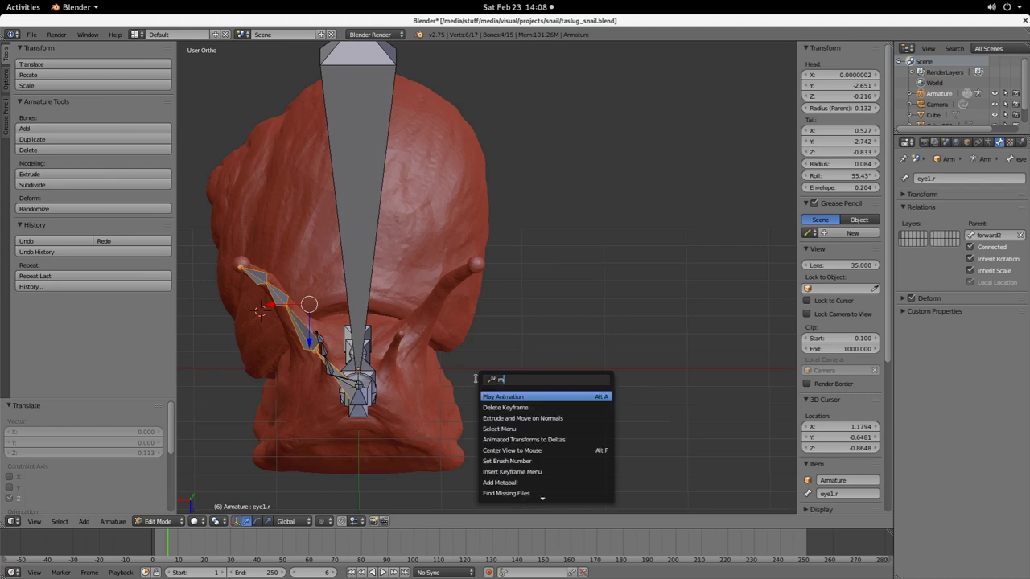
key("BackSpace")
key("BackSpace")
key("BackSpace")
key("BackSpace")
key("BackSpace")
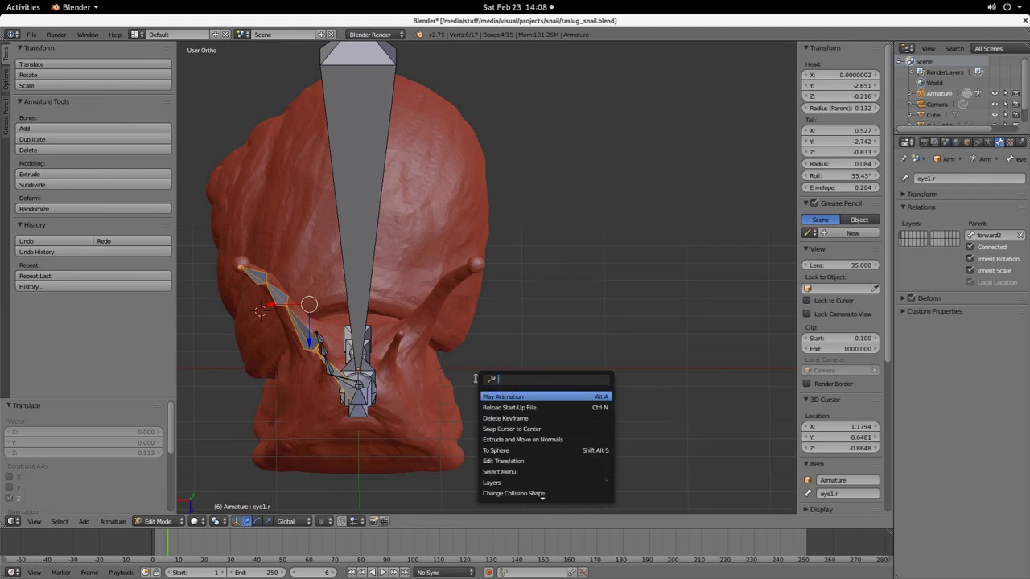
type("arm")
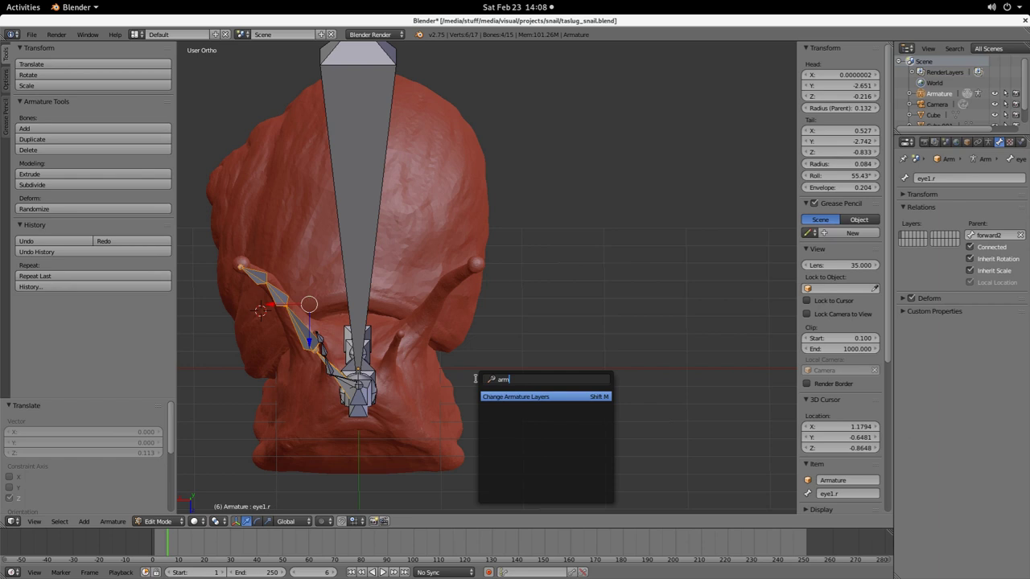
key("BackSpace")
key("BackSpace")
key("BackSpace")
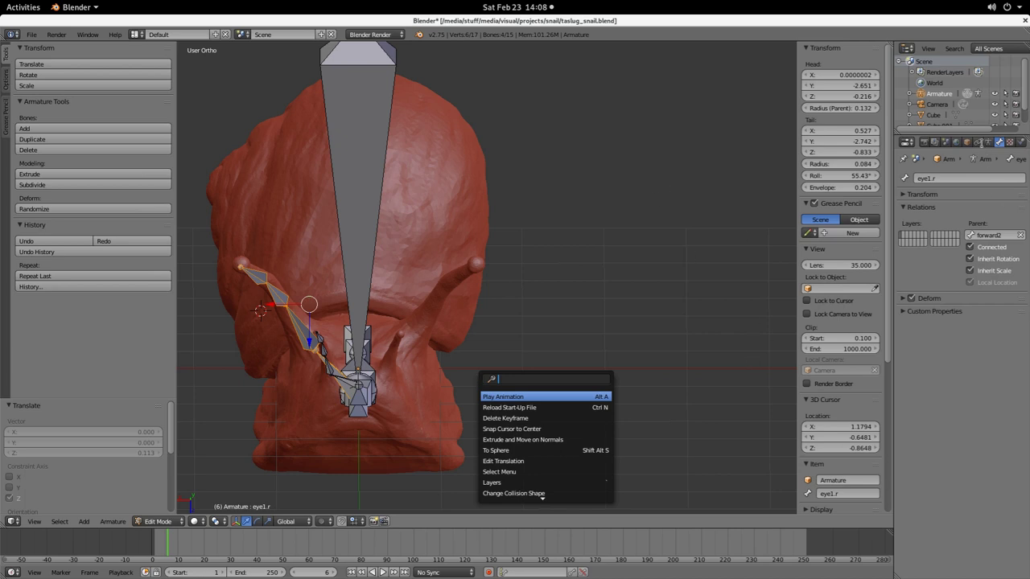
key("Escape")
Step: Check the object constraint types offered for the armature and return to the bone's settings
left_click(980, 144)
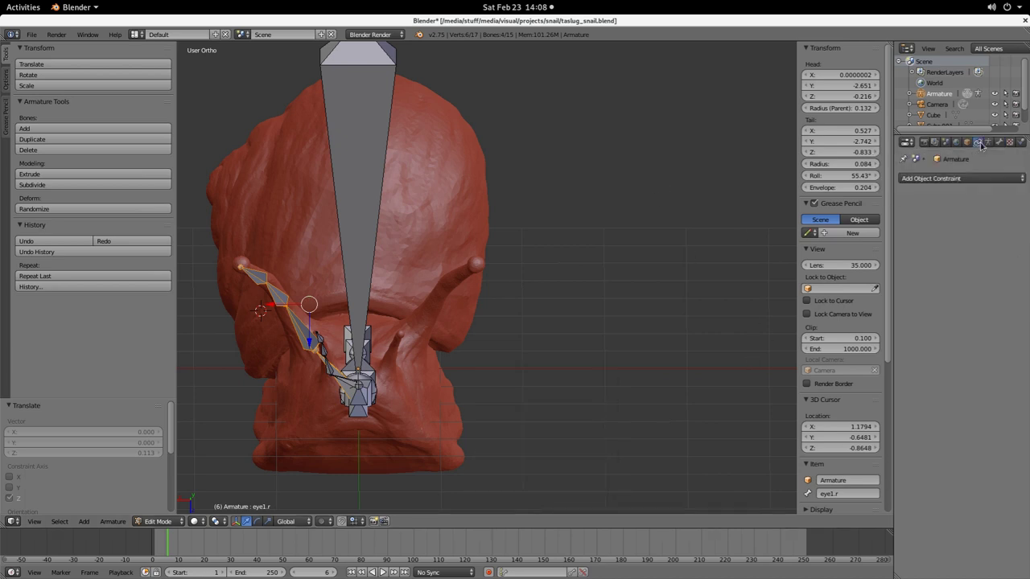
left_click(951, 182)
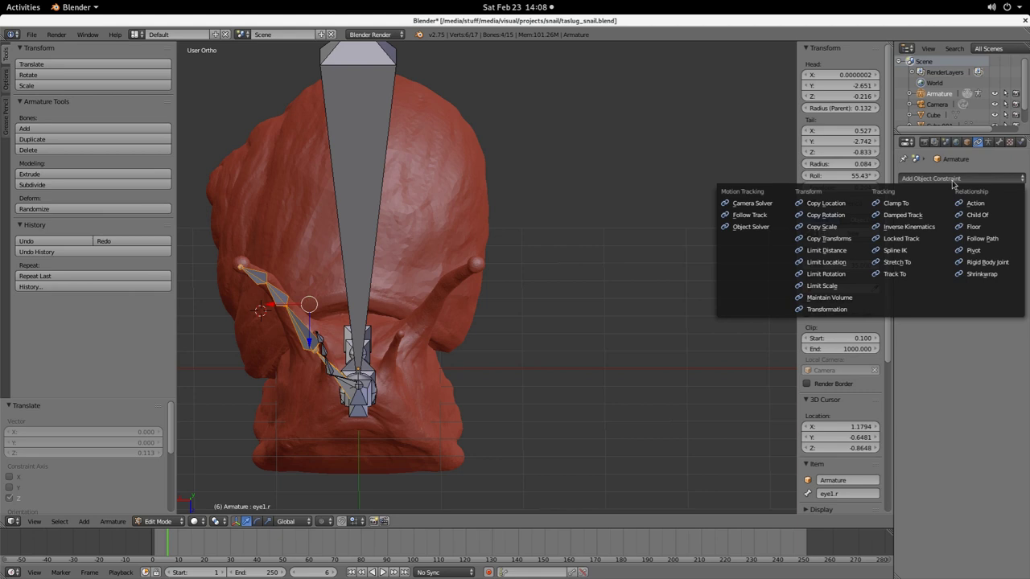
left_click(1000, 141)
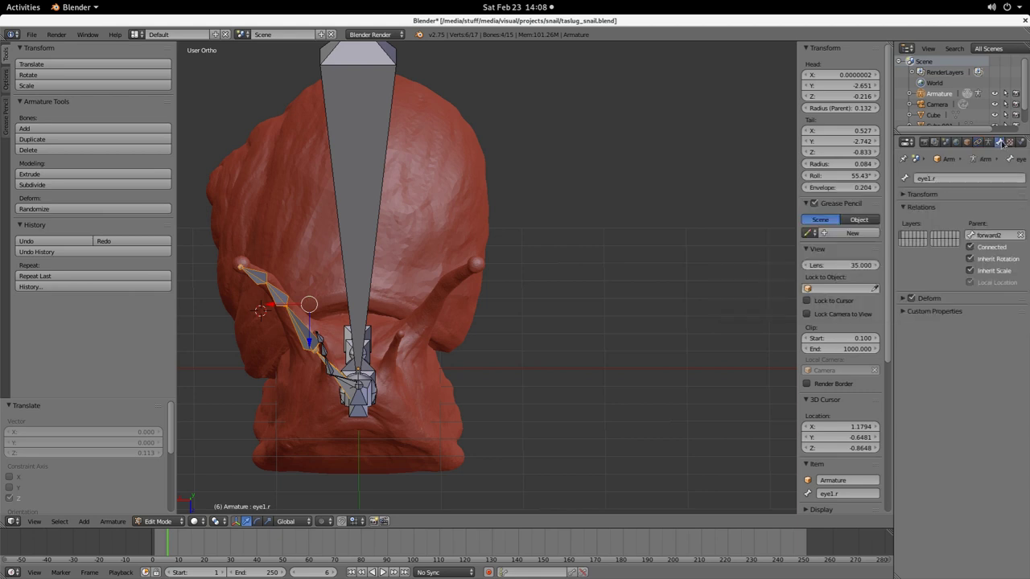
Step: In front view, extrude a chain of four bones from the tip of forward2 along the unrigged eye stalk to its end
middle_click_drag(476, 303, 359, 431)
middle_click_drag(370, 386, 434, 397)
right_click(372, 377)
key("ctrl+KP_7")
key("KP_7")
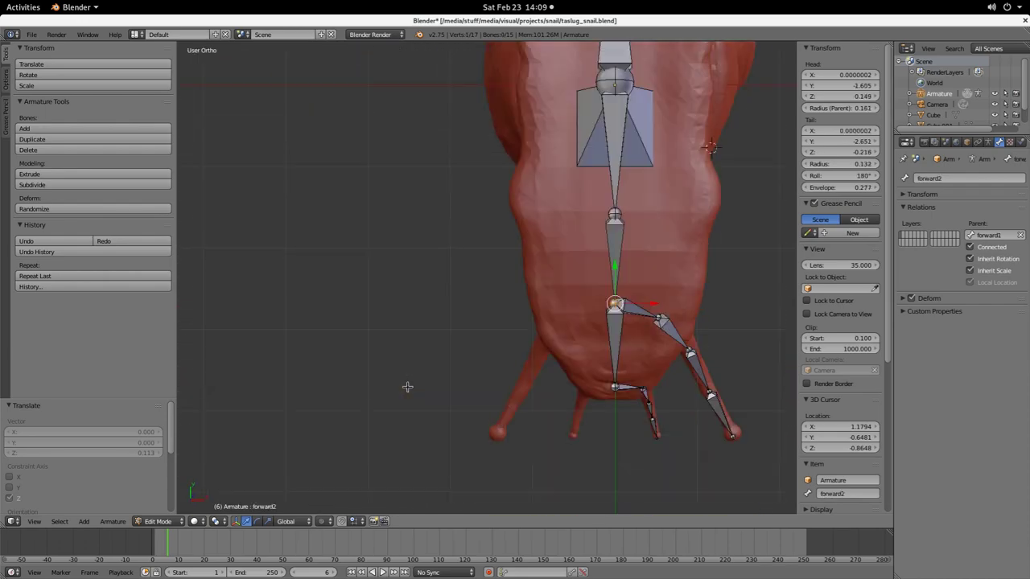
key("KP_1")
key("ctrl+KP_1")
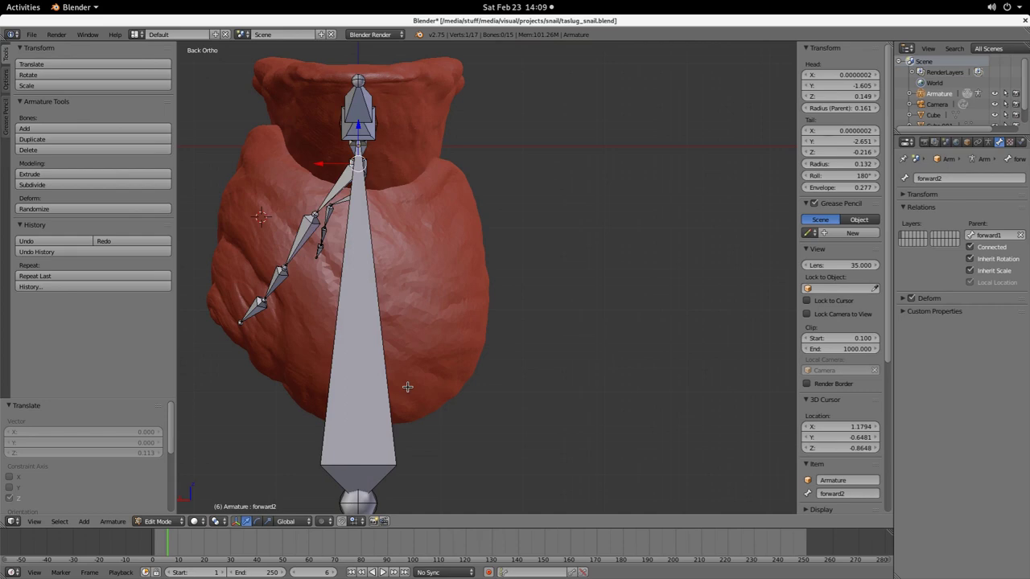
key("KP_1")
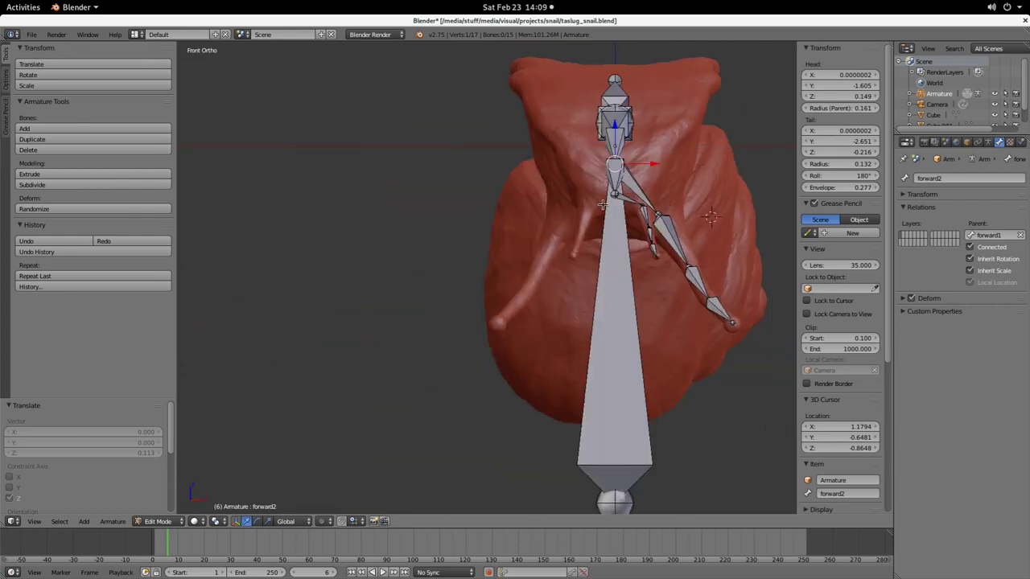
key("e")
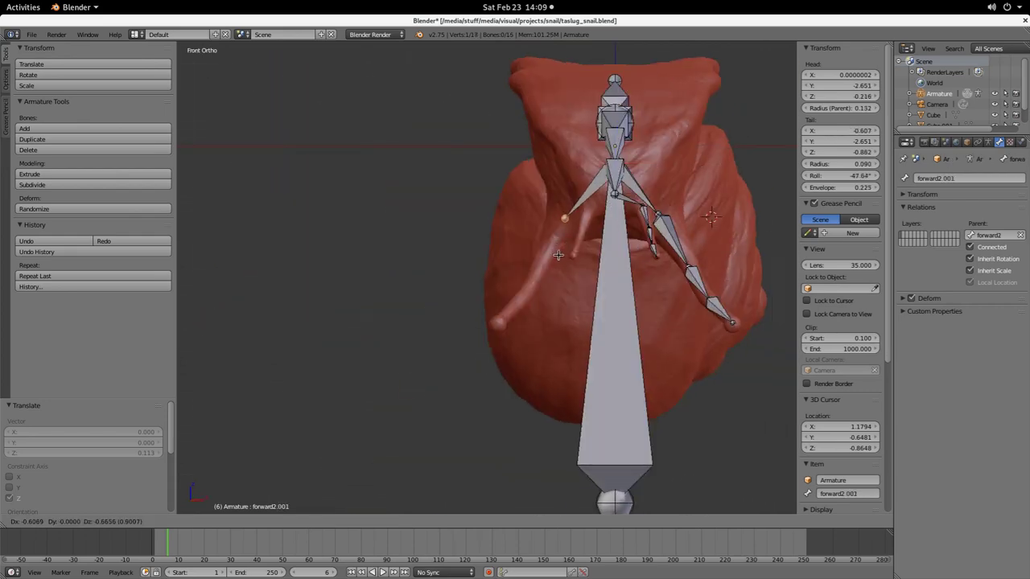
left_click(559, 255)
key("e")
left_click(533, 303)
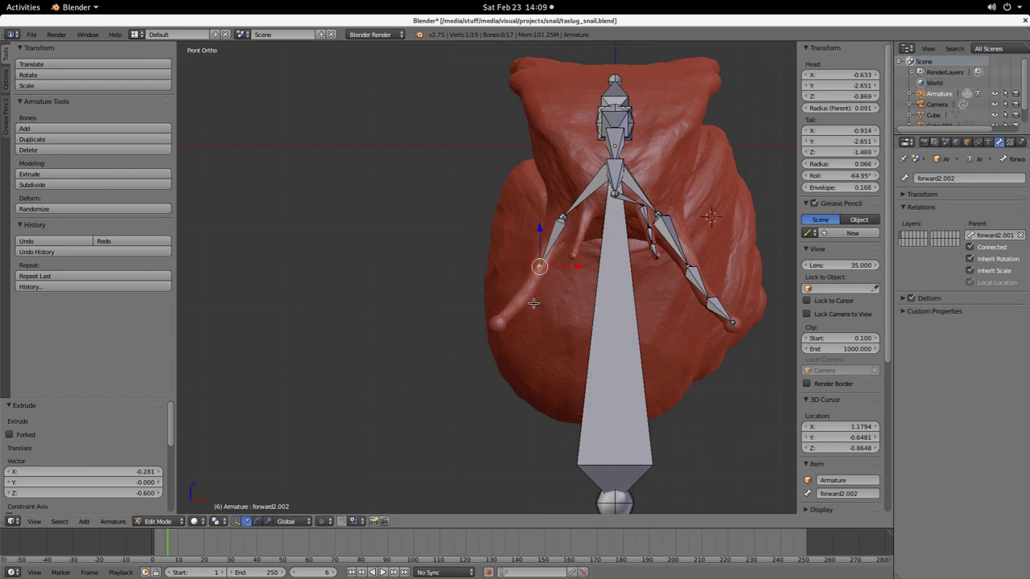
key("e")
left_click(511, 337)
key("e")
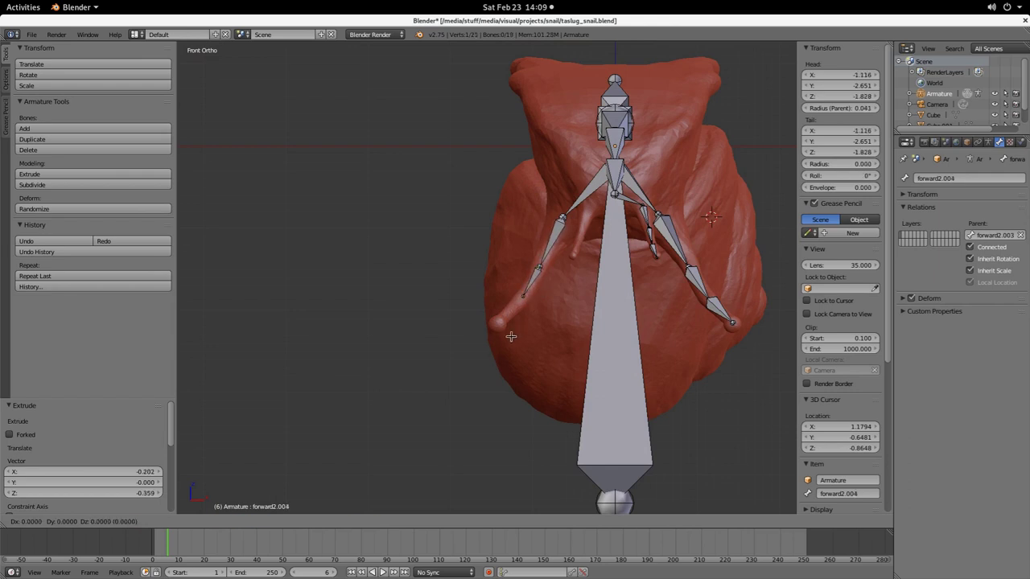
left_click(490, 362)
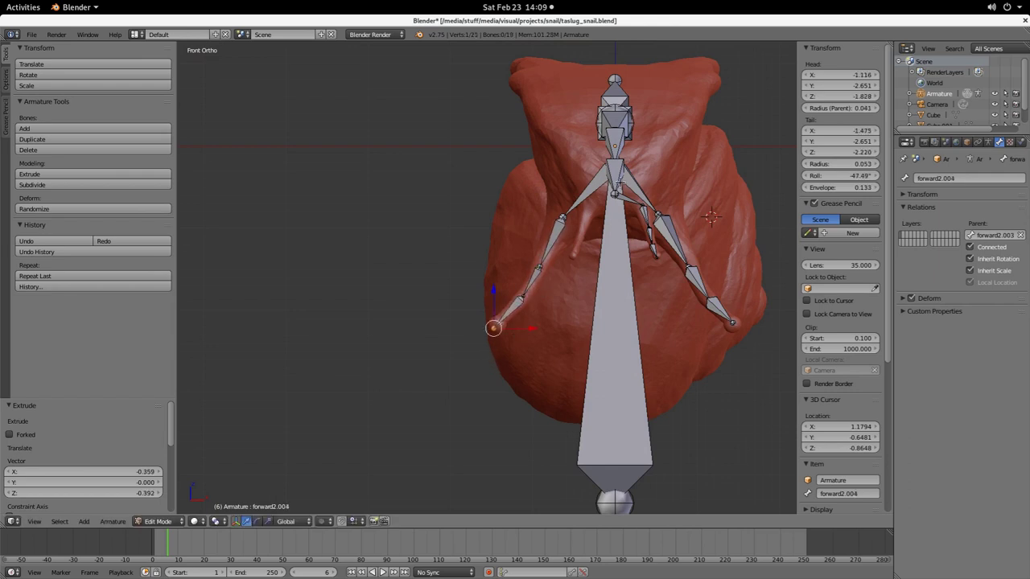
Step: Extrude a chain of four bones from the tip of forward3 along the unrigged lower tentacle
right_click(615, 194)
key("e")
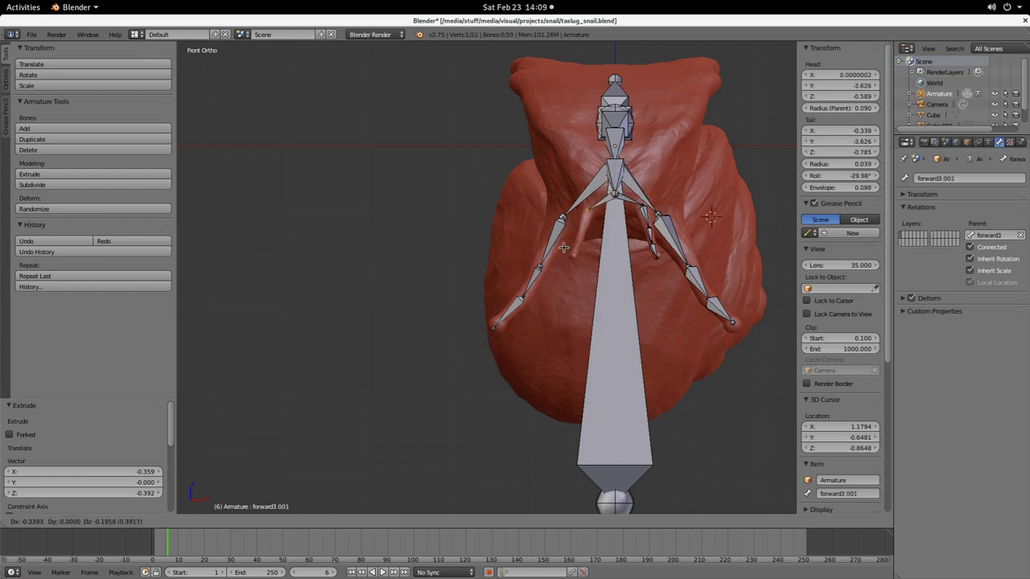
left_click(563, 248)
key("e")
left_click(557, 268)
key("e")
left_click(555, 282)
key("e")
left_click(548, 297)
middle_click_drag(547, 297, 536, 228)
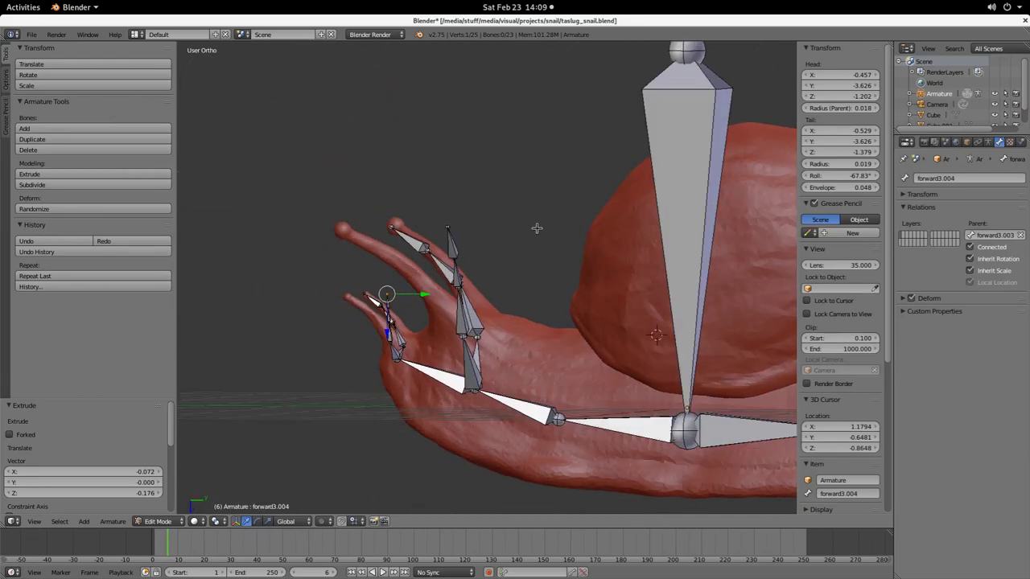
scroll(363, 347, "up", 3)
middle_click_drag(330, 366, 553, 327, "shift")
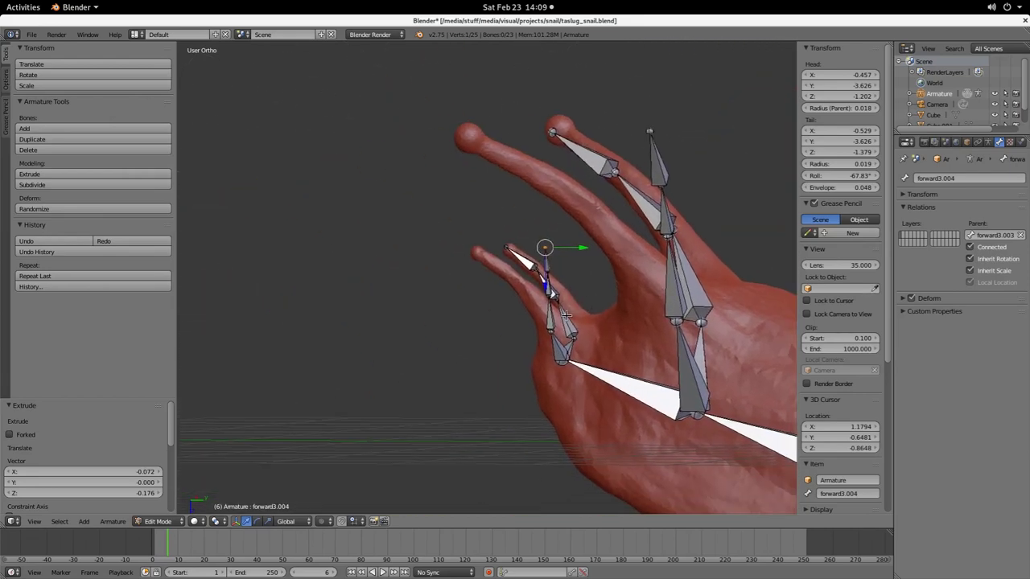
Step: Undo the extruded bone chains on the unrigged eye stalk and lower tentacle, back to the four selected eye stalk bones
key("ctrl+z")
key("ctrl+z")
key("ctrl+z")
key("ctrl+z")
key("ctrl+z")
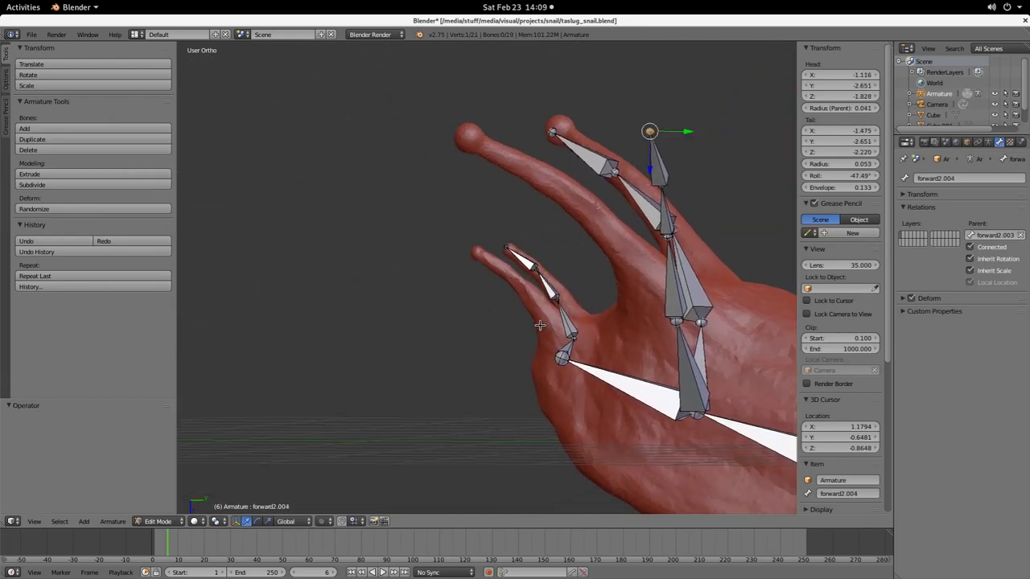
key("ctrl+z")
key("ctrl+z")
key("ctrl+z")
middle_click_drag(510, 318, 552, 340)
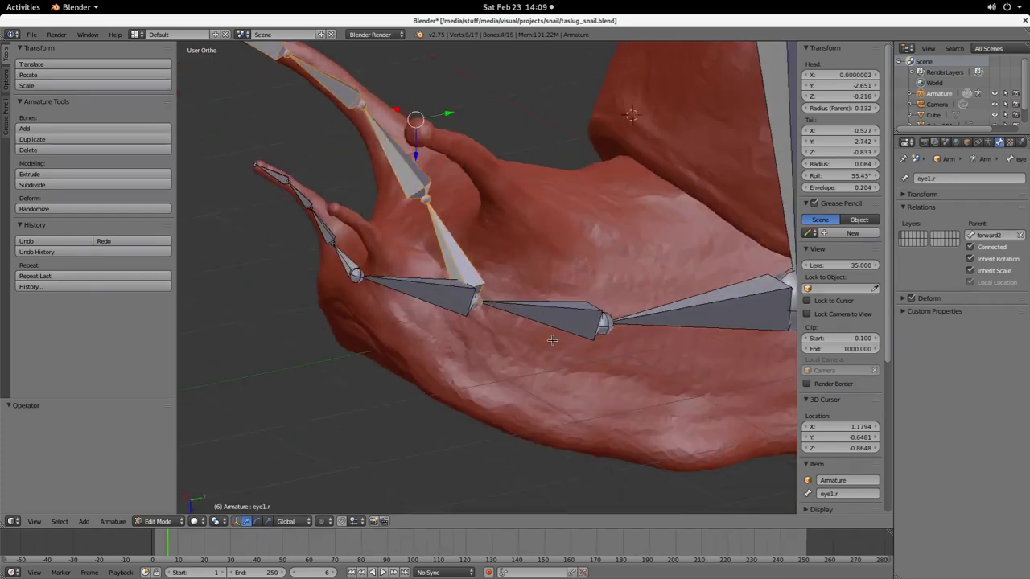
Step: In front view, duplicate the four selected eye stalk bones in place
key("KP_1")
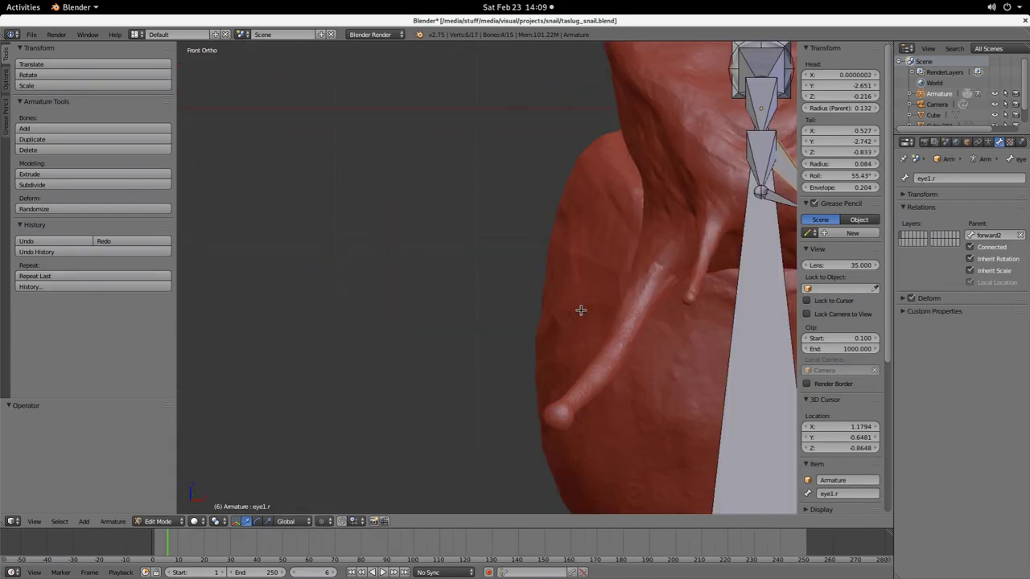
scroll(522, 242, "down", 7)
middle_click_drag(647, 304, 507, 312, "shift")
scroll(498, 311, "up", 2)
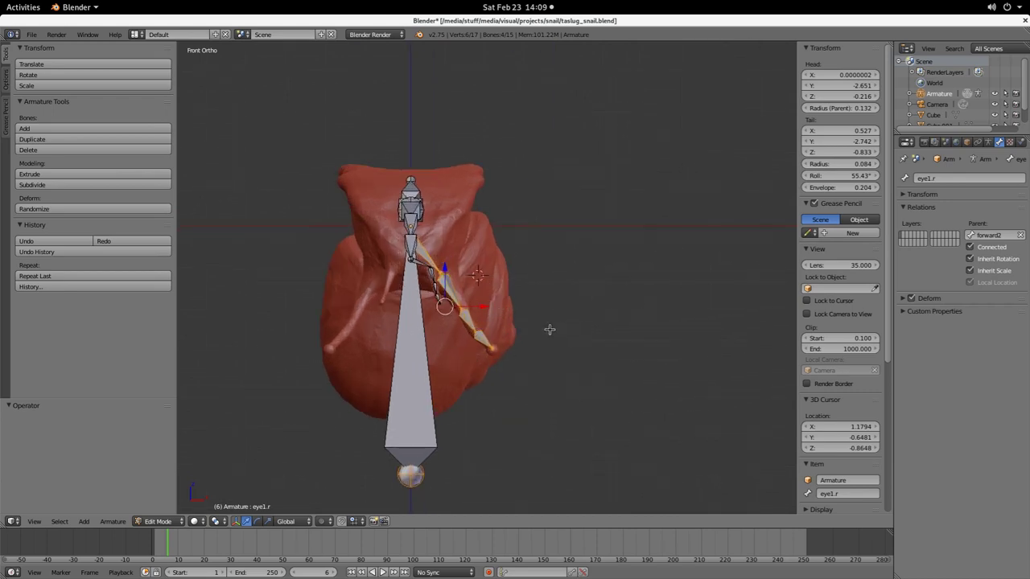
key("shift+d")
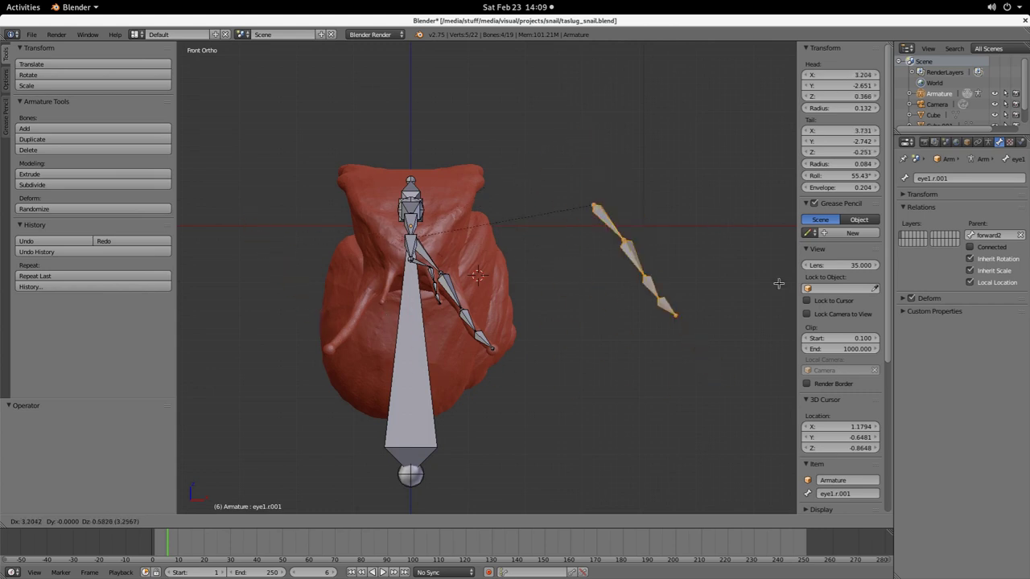
right_click(645, 321)
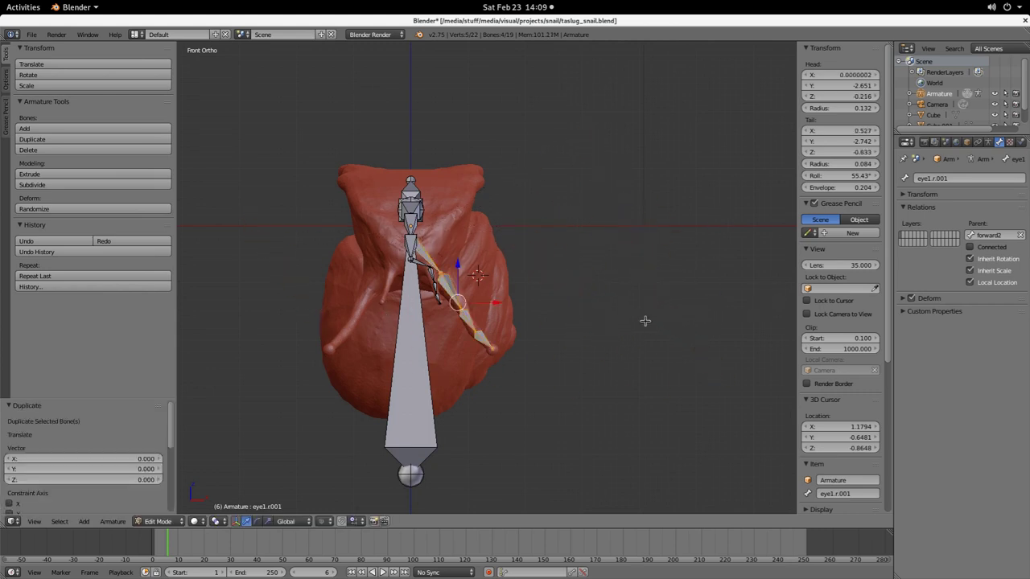
Step: Try to mirror the duplicated eye stalk bones along the global X axis
key("ctrl+m")
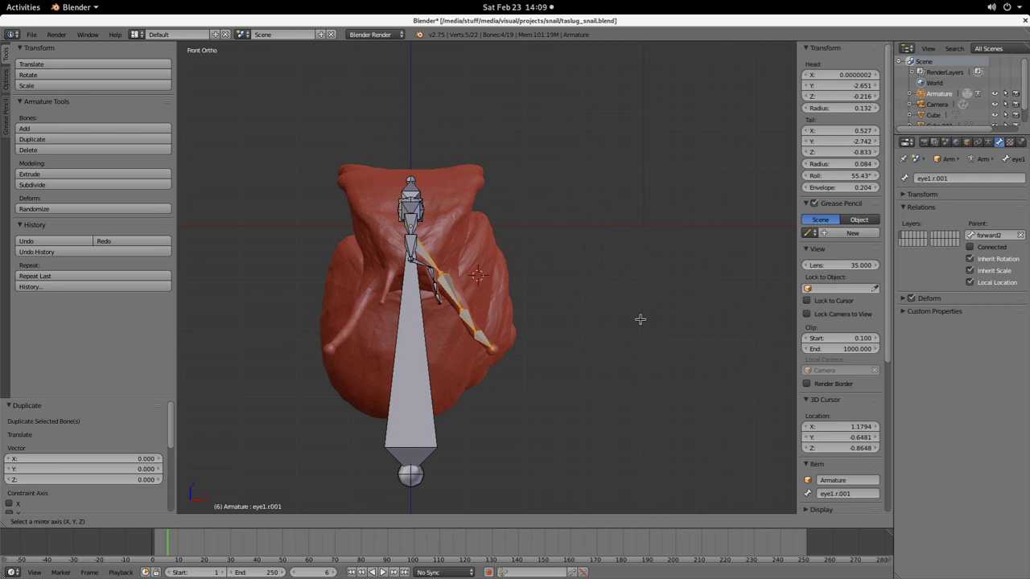
key("x")
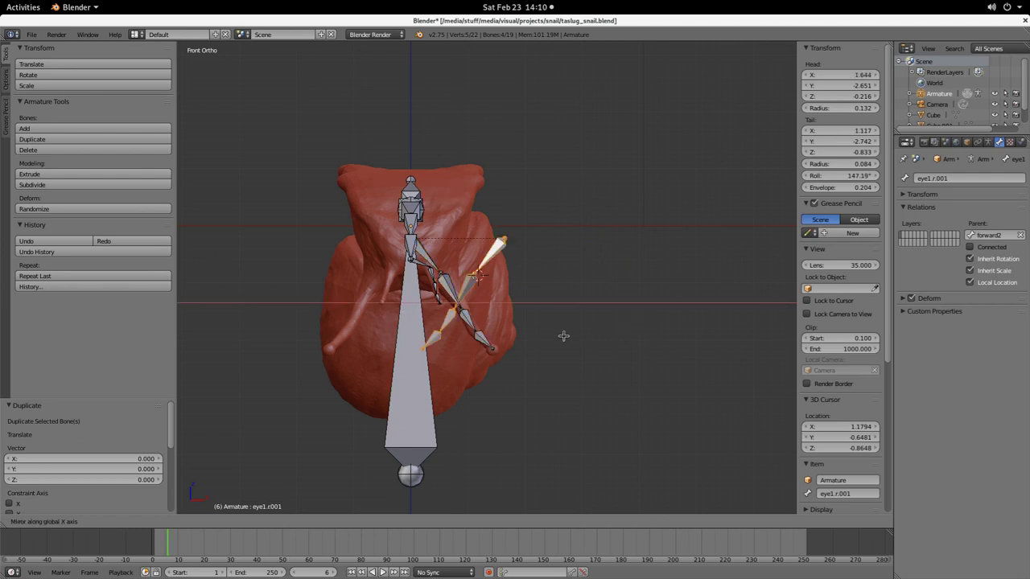
right_click(563, 336)
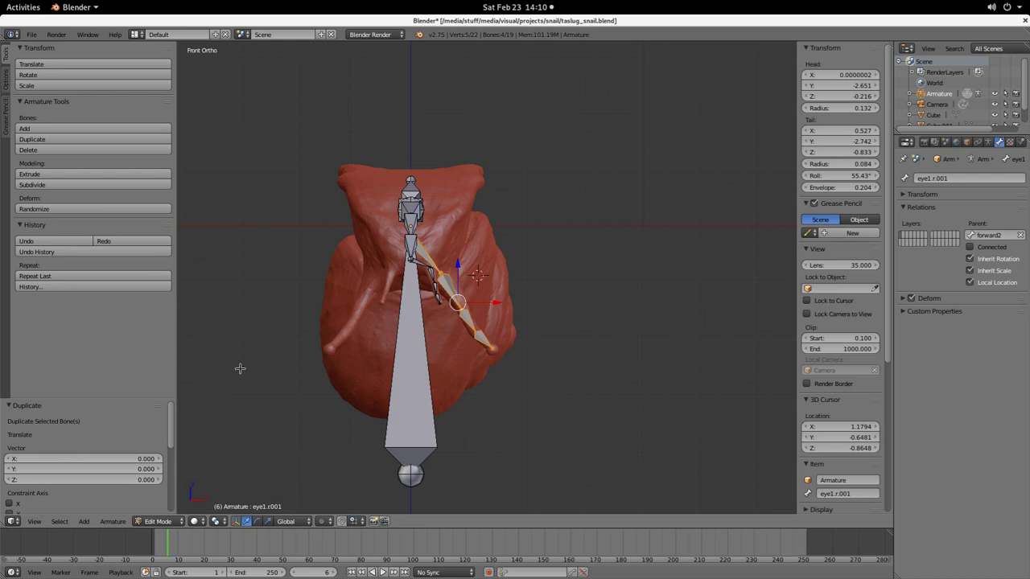
key("ctrl+m")
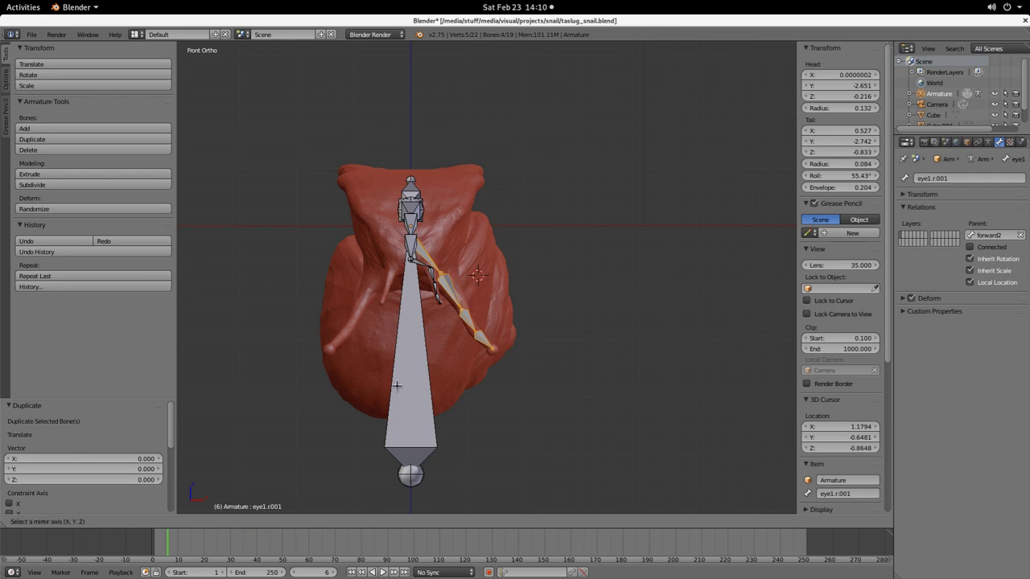
key("x")
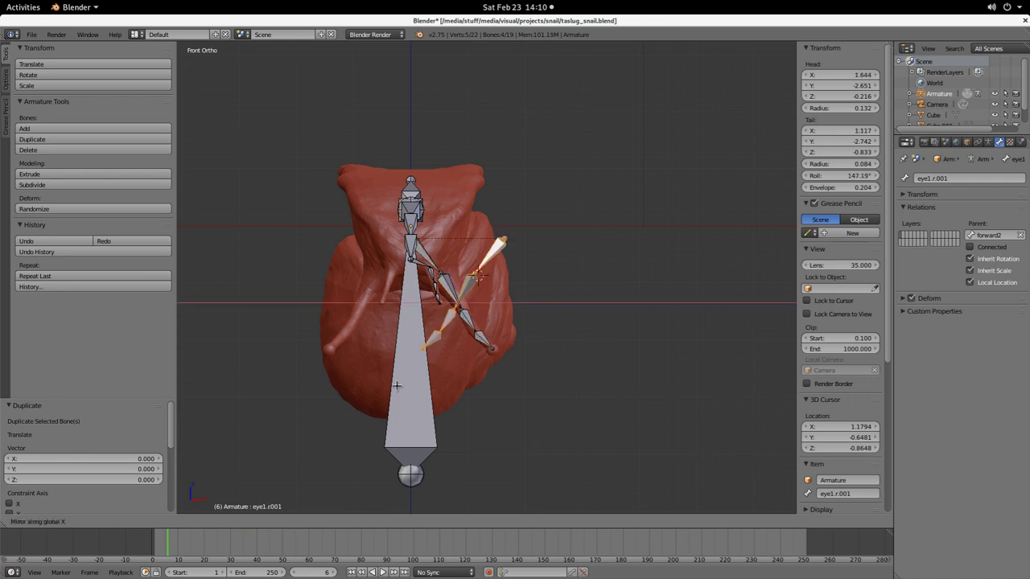
key("Return")
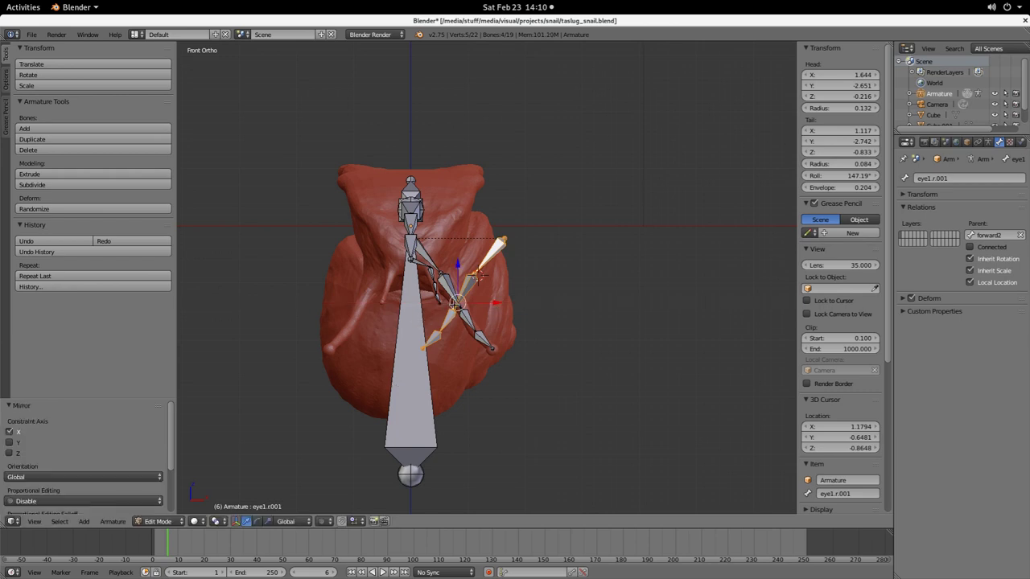
key("ctrl+z")
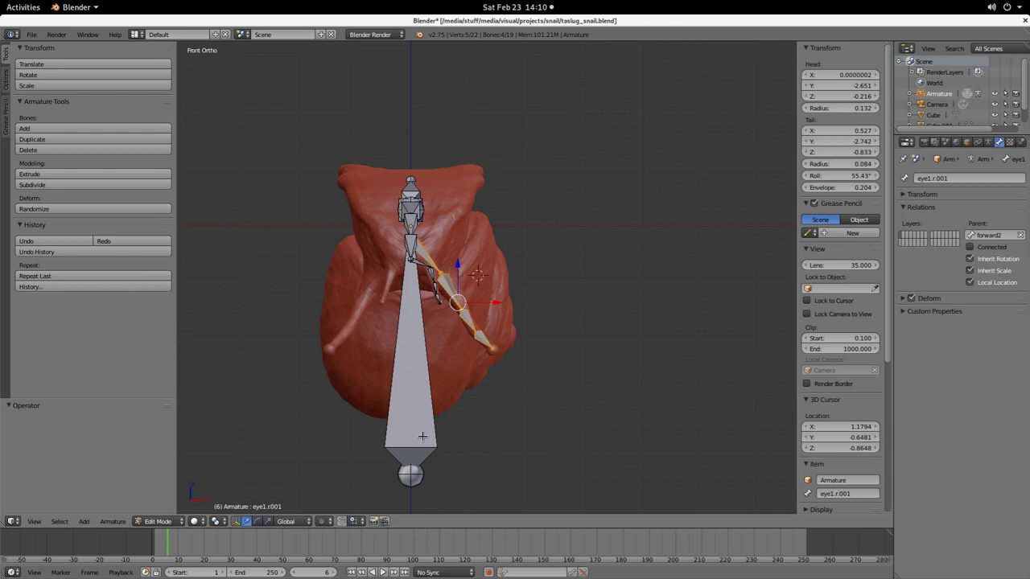
Step: Snap the 3D cursor to the center of the scene
key("space")
type("sn")
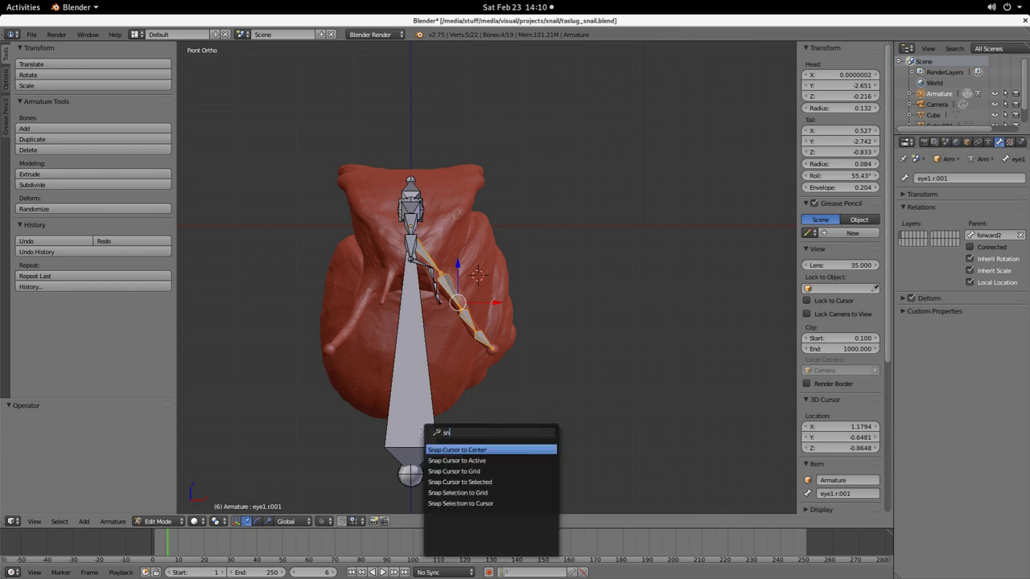
type("ap")
key("Return")
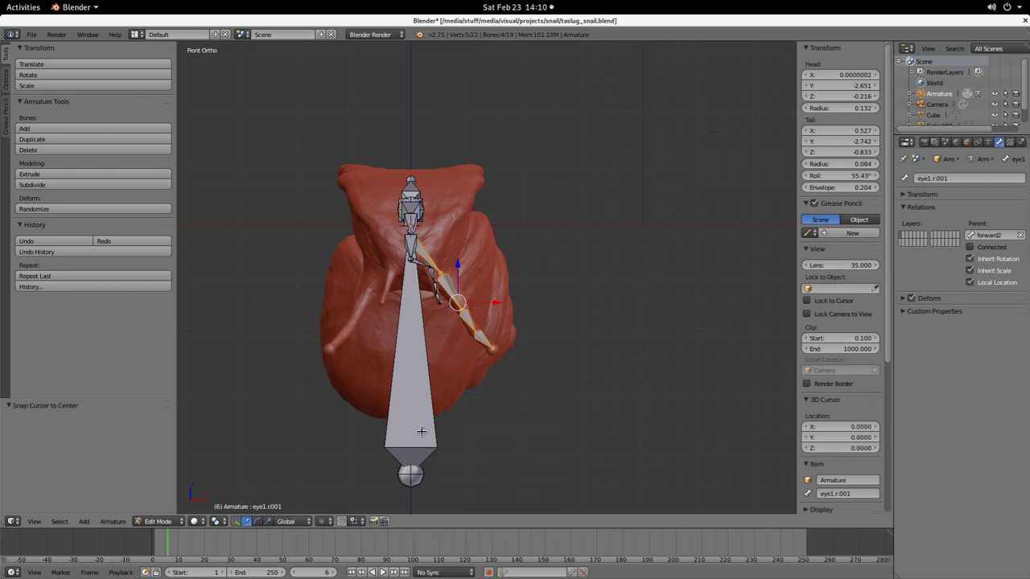
key("ctrl+m")
key("x")
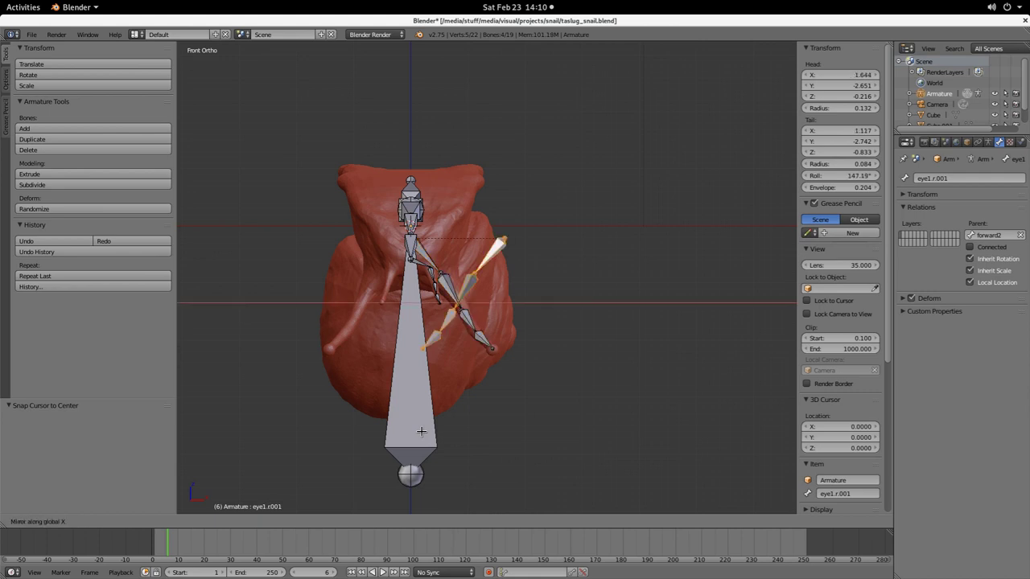
key("Escape")
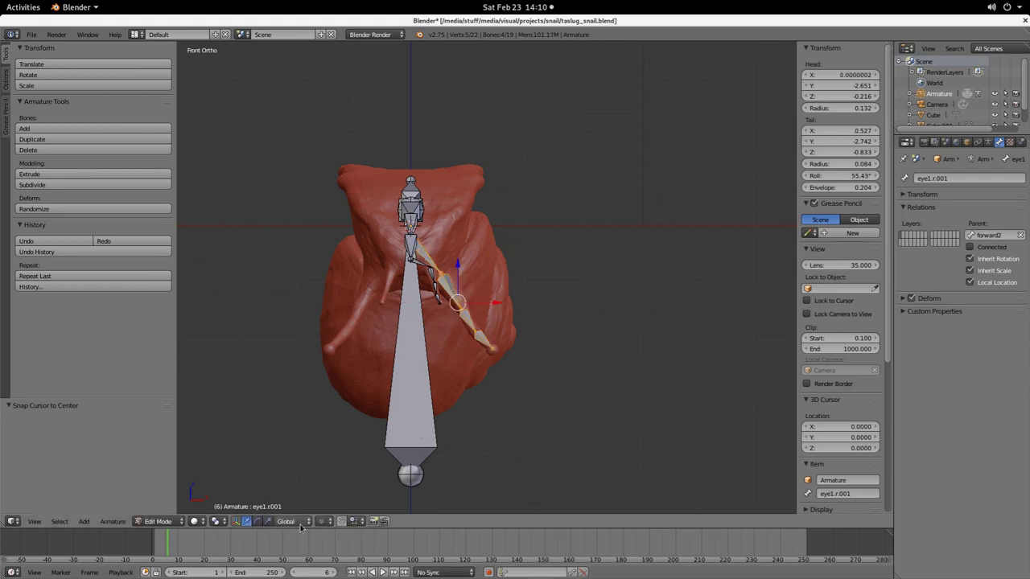
Step: Set the pivot point to the 3D cursor and mirror the duplicated eye stalk bones along the global X axis
left_click(218, 521)
left_click(237, 497)
key("ctrl+m")
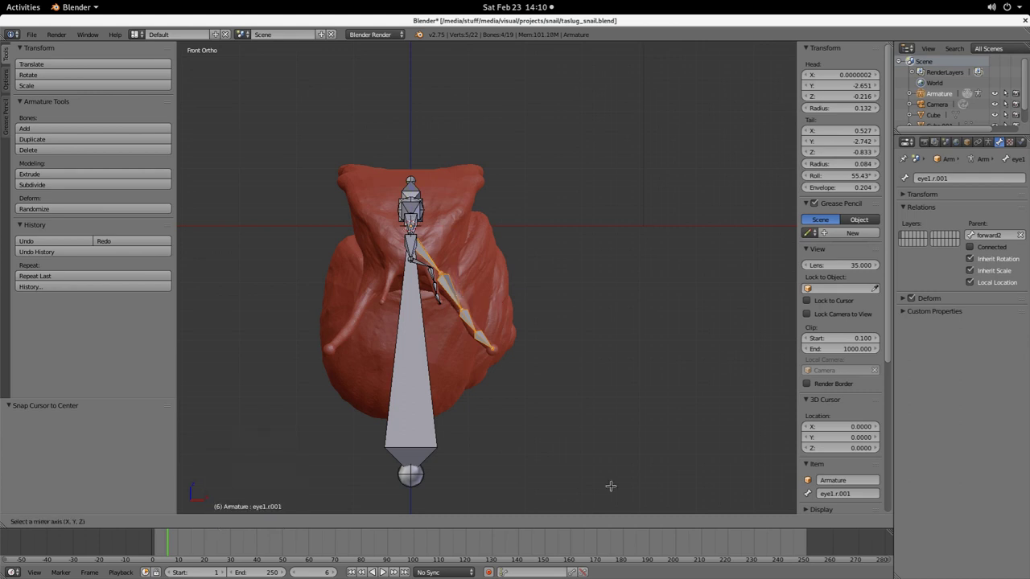
key("x")
key("Return")
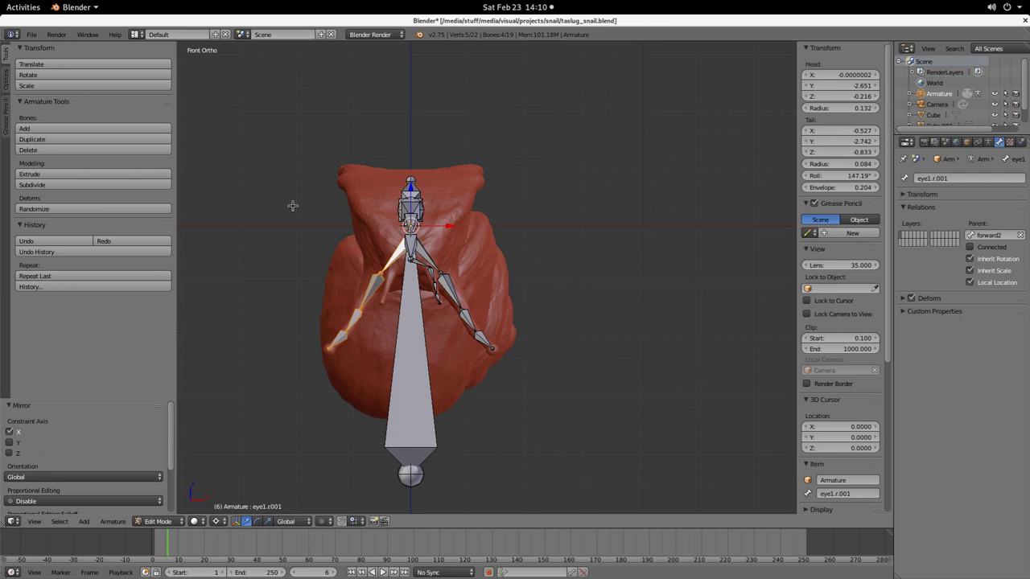
Step: Check the names of the mirrored eye stalk bones and rename the base bone as eye1.l
right_click(392, 255)
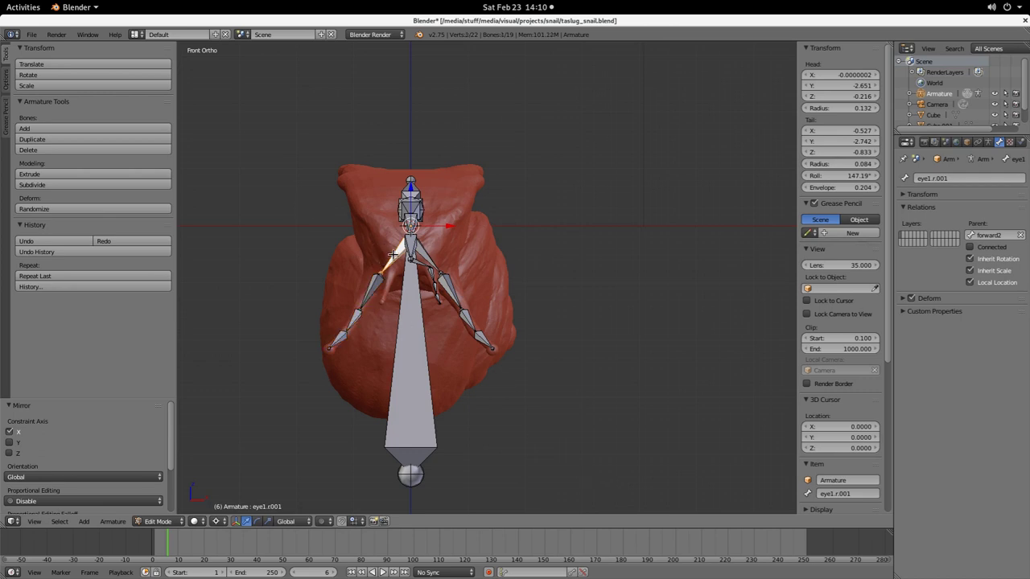
right_click(432, 256)
right_click(394, 255)
right_click(367, 298)
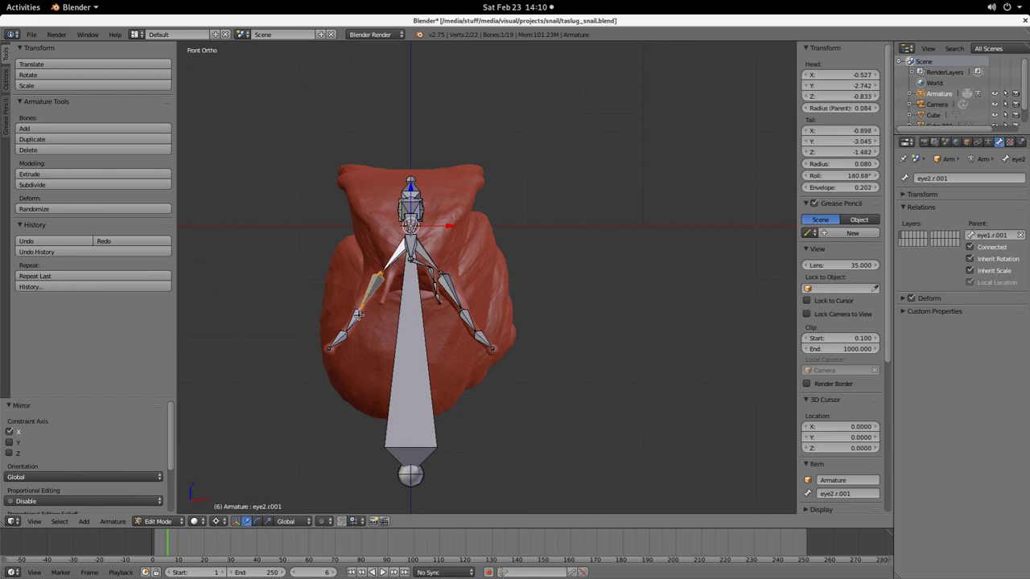
right_click(340, 331)
right_click(336, 339)
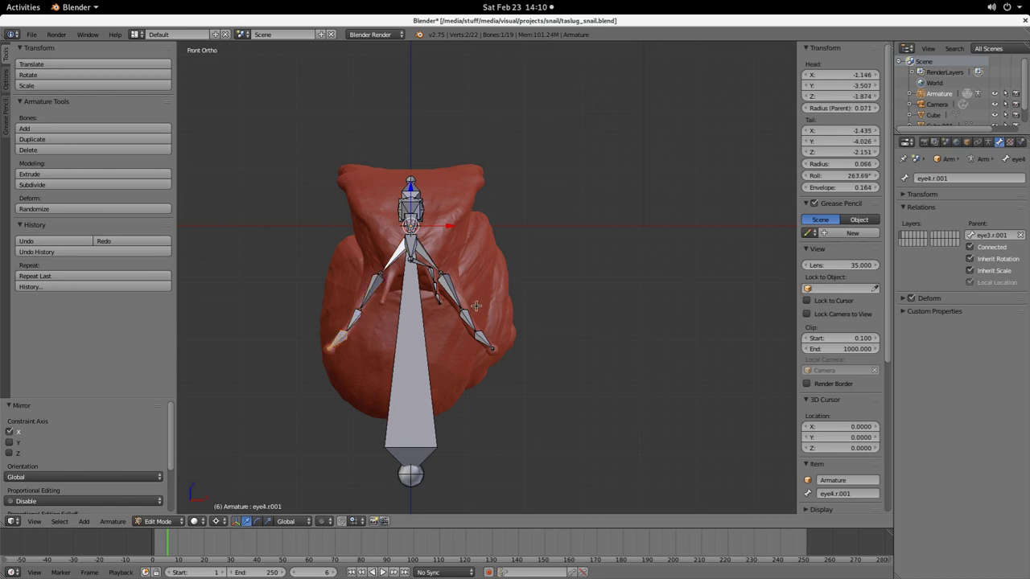
right_click(393, 256)
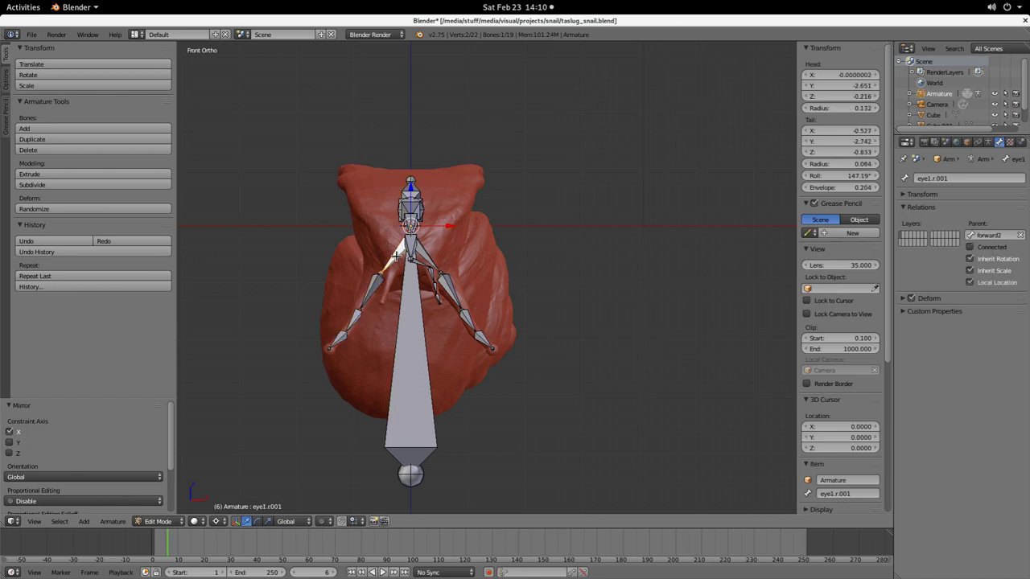
left_click(934, 178)
left_click(932, 178)
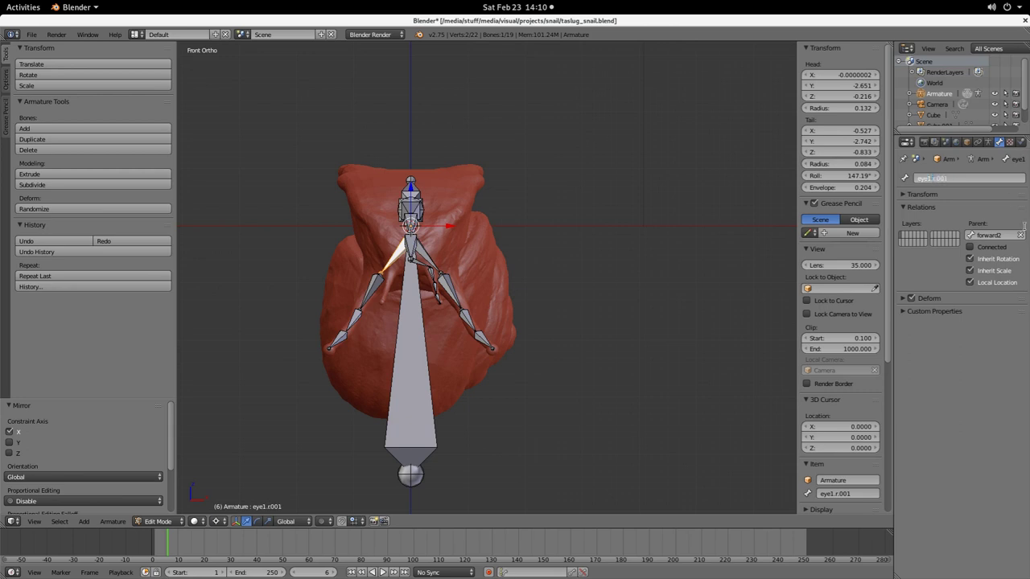
type("eye1.l")
key("Return")
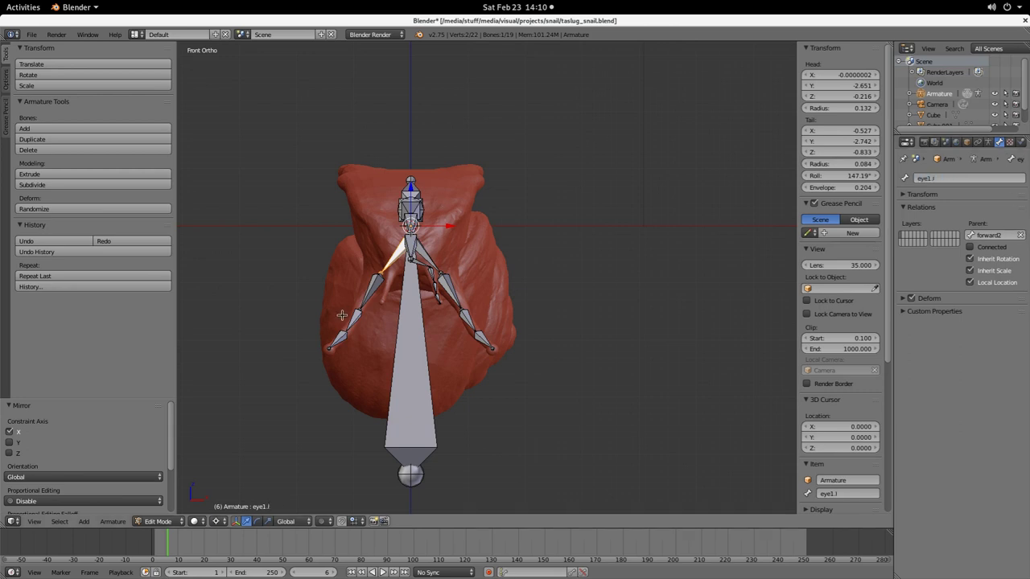
Step: Rename the second bone of the mirrored eye stalk chain as eye2.l
right_click(375, 286)
left_click(968, 177)
double_click(970, 177)
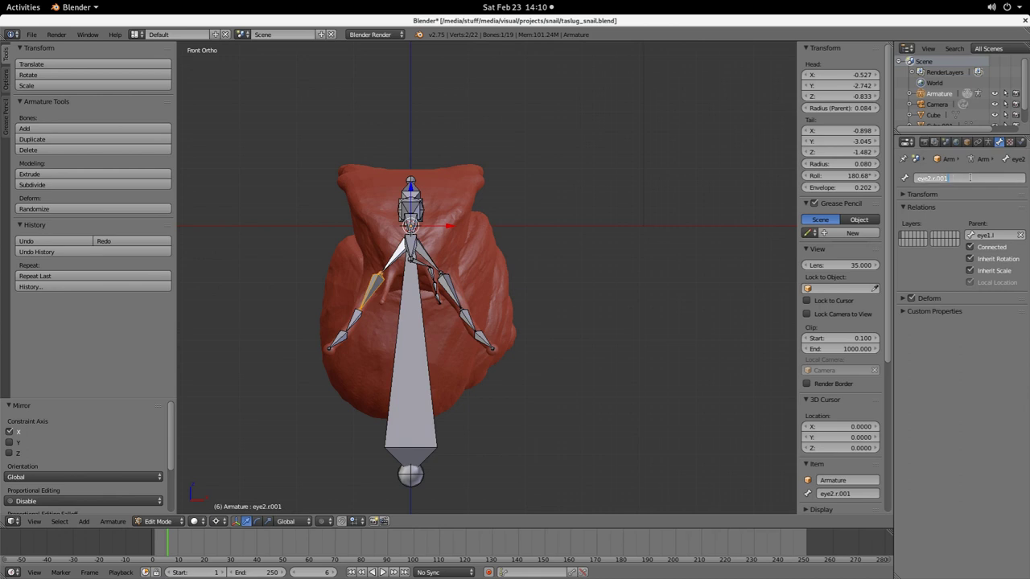
type("eye2.l")
key("Return")
Step: Rename the third bone of the mirrored eye stalk chain as eye3.l
right_click(354, 314)
double_click(957, 177)
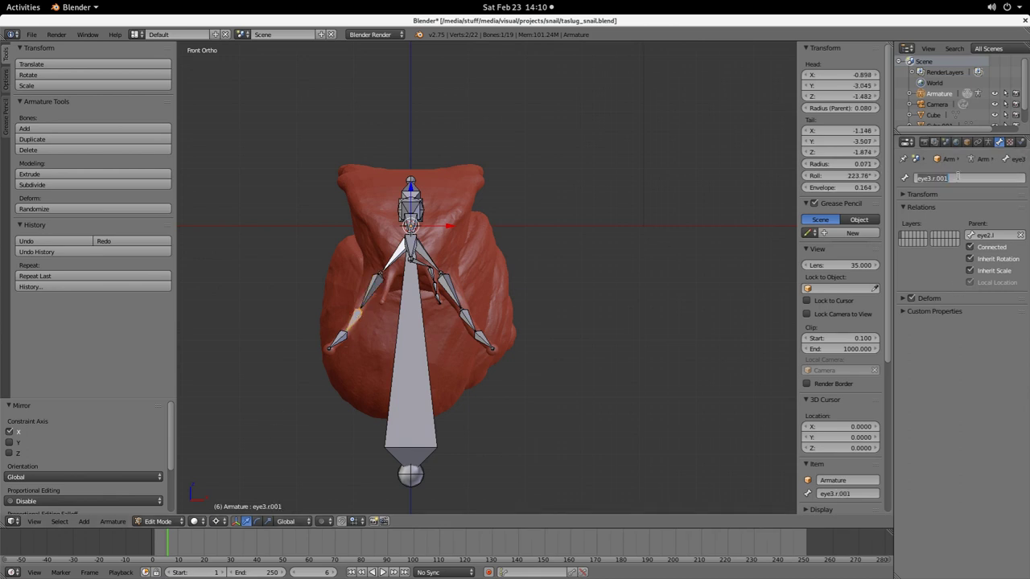
left_click(989, 180)
type("eye3.l")
key("Return")
Step: Rename the end bone of the mirrored eye stalk chain as eye4.l
right_click(334, 338)
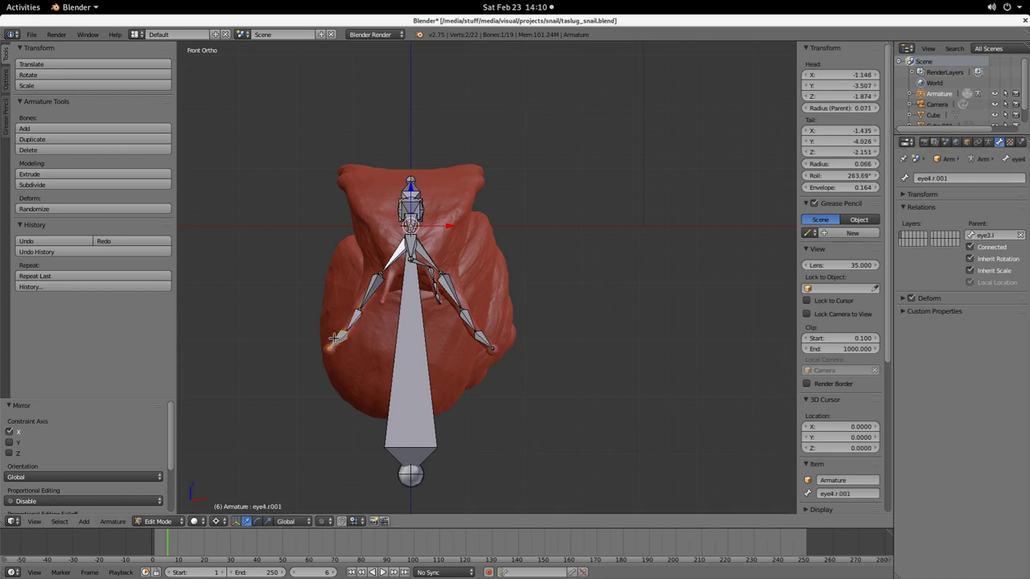
double_click(966, 179)
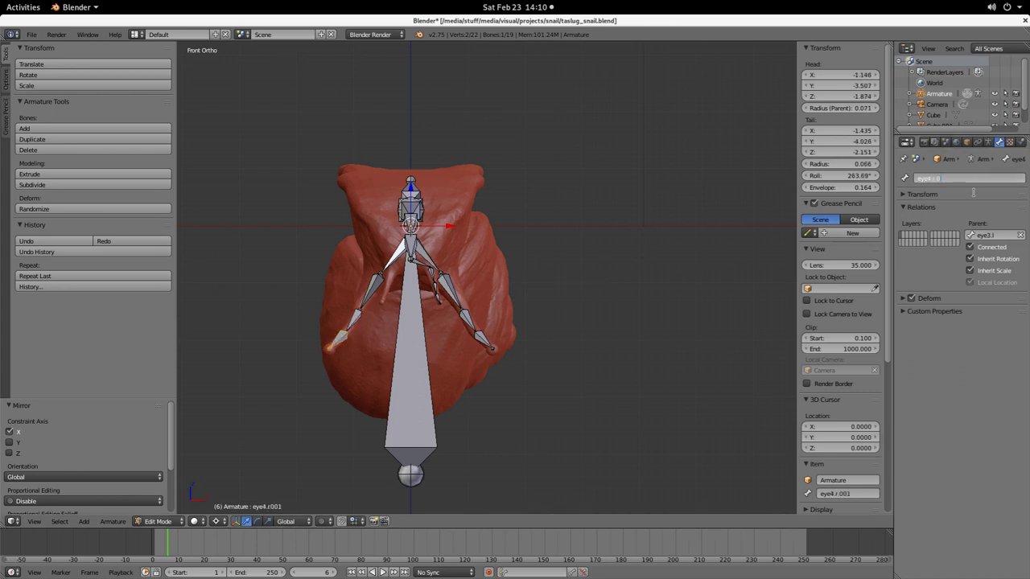
type("eye4.l")
key("Return")
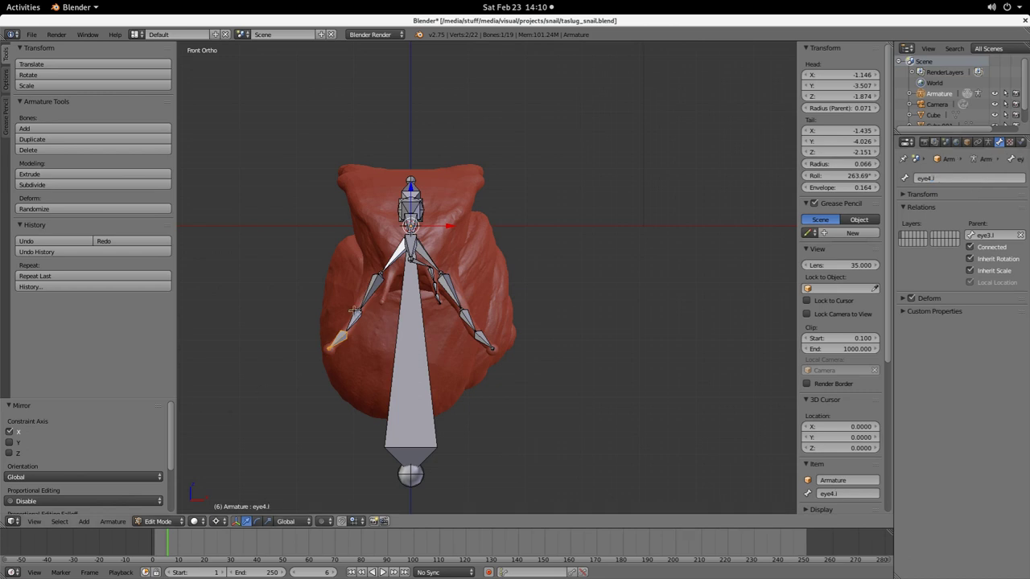
Step: Select all four bones of the lower tentacle chain, with tent1.r as the active bone
scroll(380, 272, "up", 3)
scroll(380, 272, "up", 2)
middle_click_drag(380, 272, 538, 272, "shift")
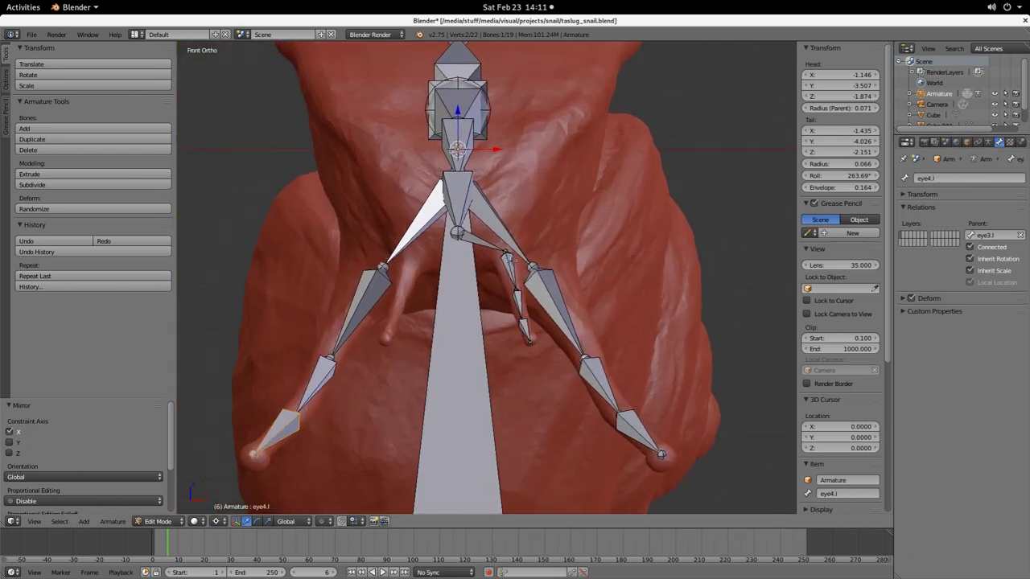
right_click(512, 262)
right_click(521, 303, "shift")
right_click(479, 243, "shift")
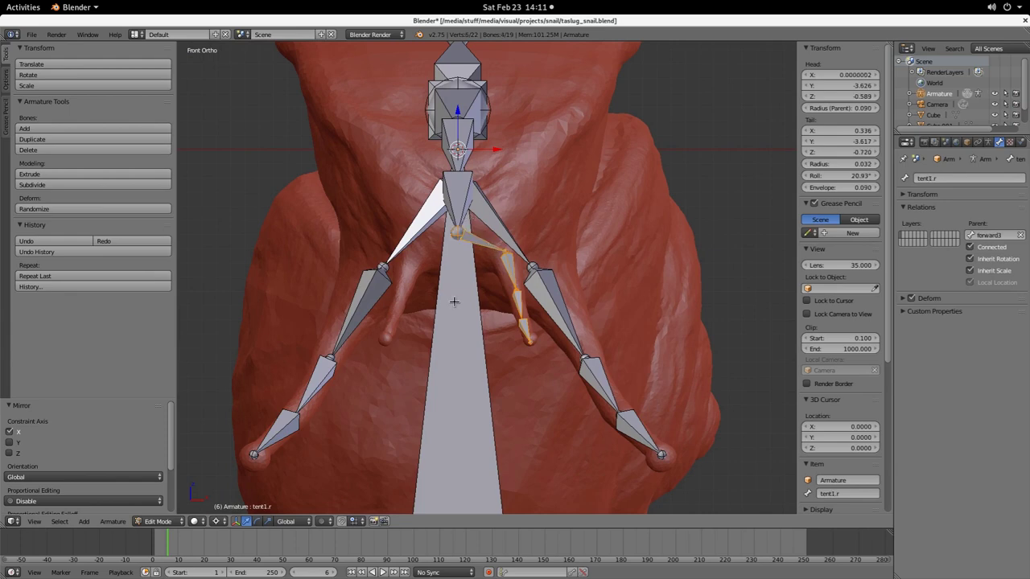
key("ctrl+m")
key("x")
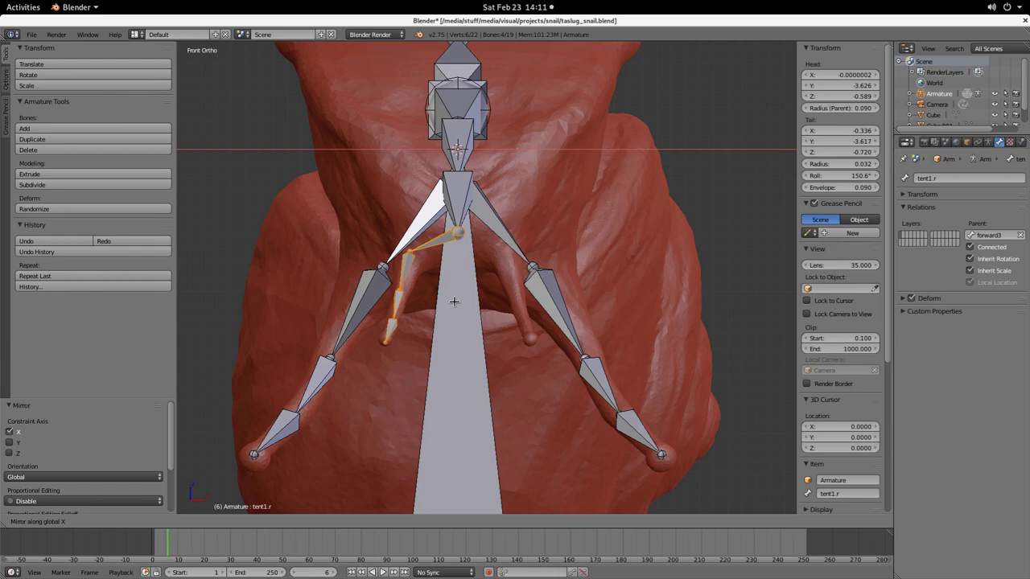
key("Escape")
key("bracketright")
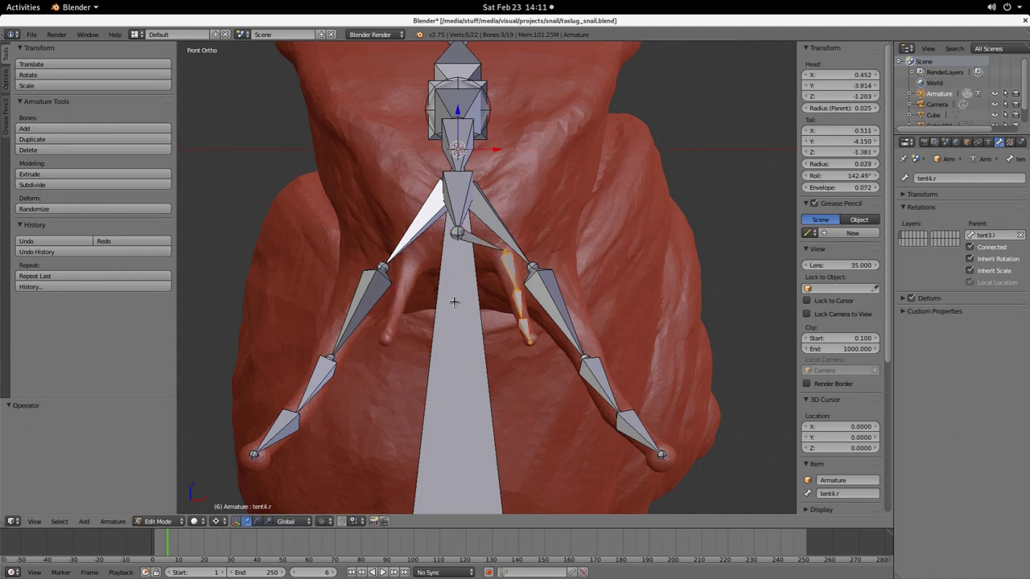
right_click(487, 248, "shift")
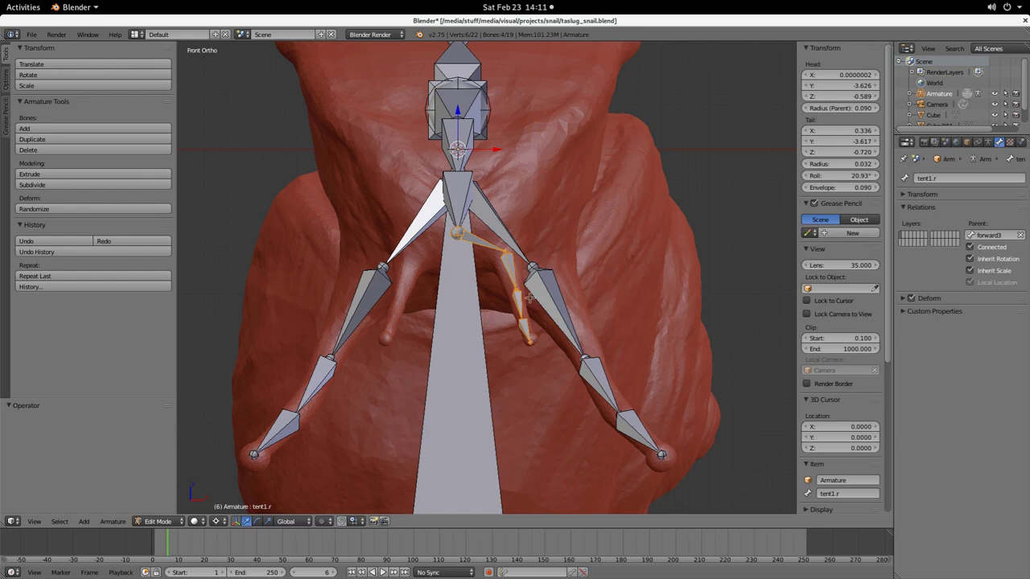
Step: Duplicate the selected tentacle bone chain in place and mirror the copy along the global X axis
key("space")
type("dupl")
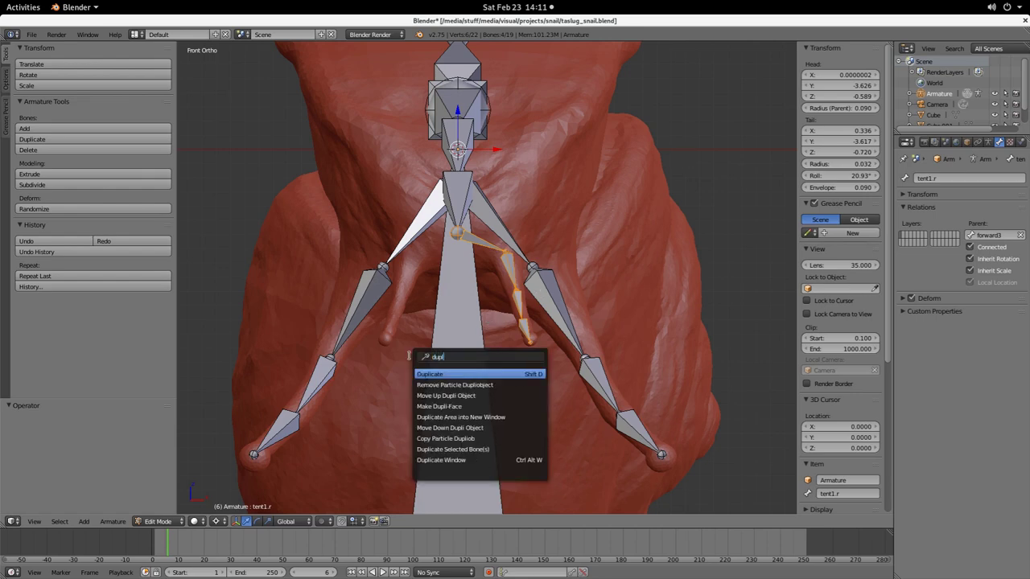
key("Return")
key("Escape")
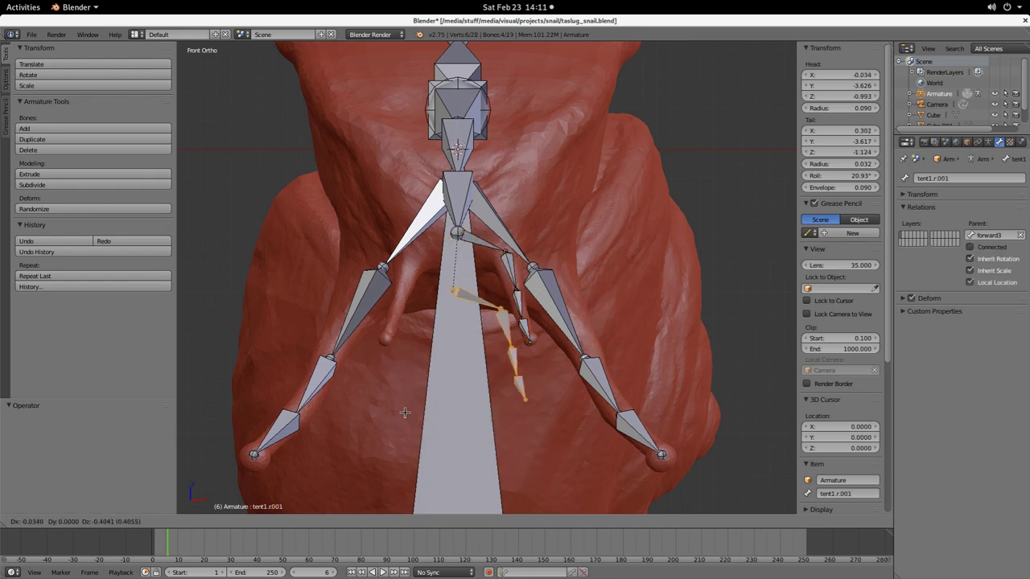
key("ctrl+m")
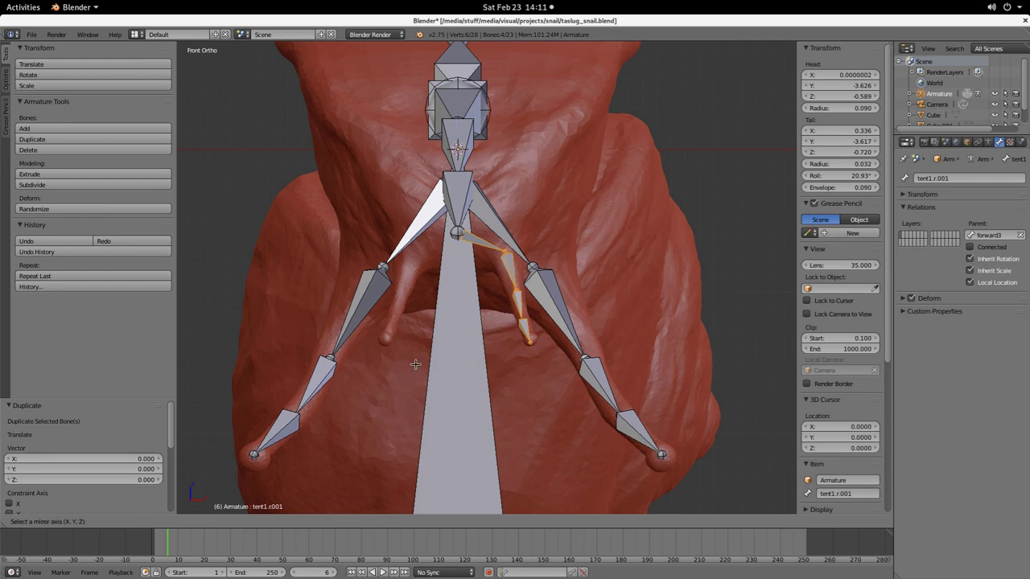
key("x")
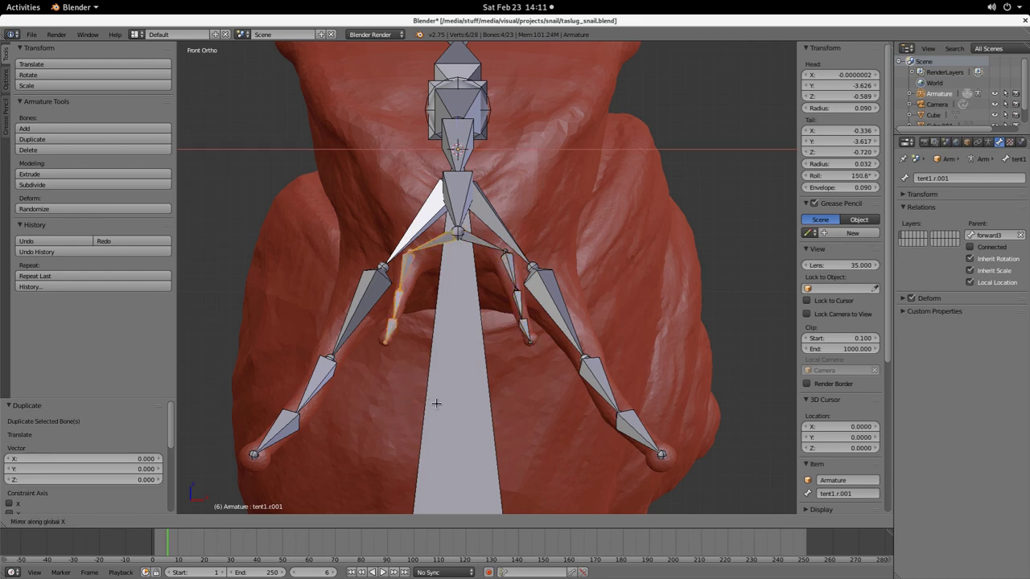
key("Return")
Step: Rename the first bone of the mirrored tentacle chain as tent1.l
right_click(432, 248)
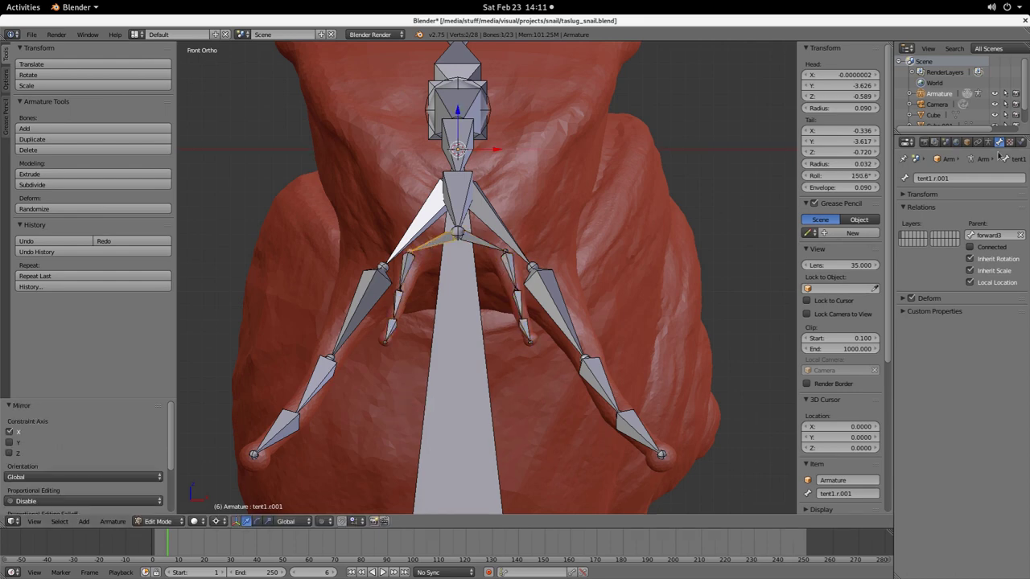
left_click(950, 180)
type("tent1.l")
key("Return")
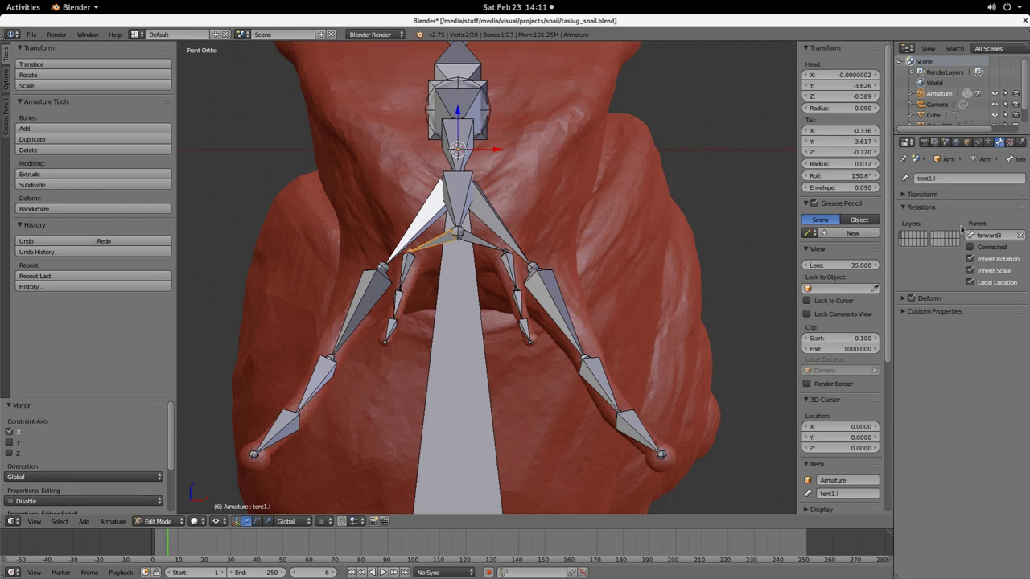
Step: Rename the second bone of the mirrored tentacle chain as tent2.l
right_click(400, 269)
left_click(965, 178)
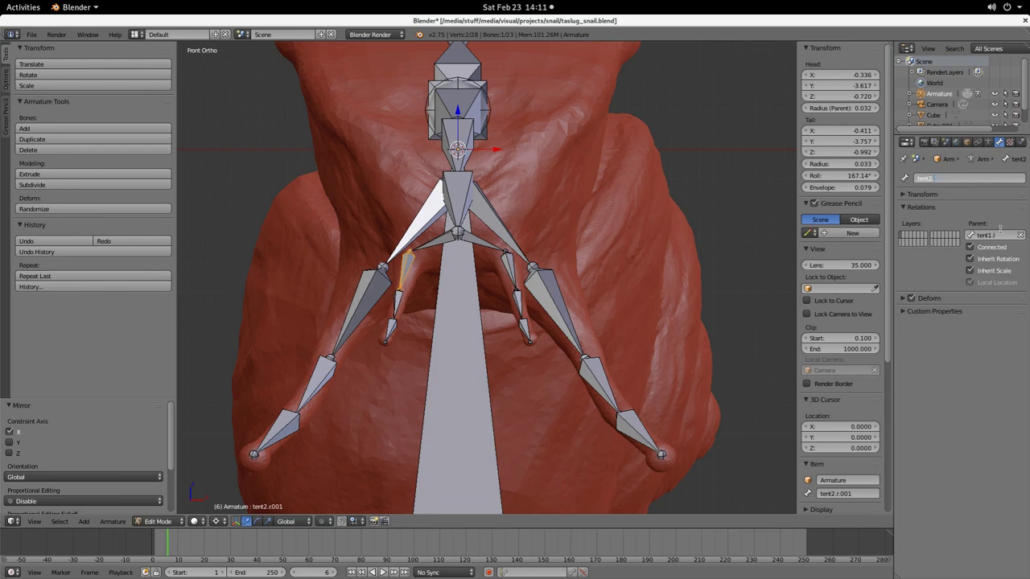
type("tent2.l")
key("Return")
Step: Enlarge the outliner and expand the armature's hierarchy down to the children of Root and both third tentacle bones
left_click_drag(988, 133, 988, 312)
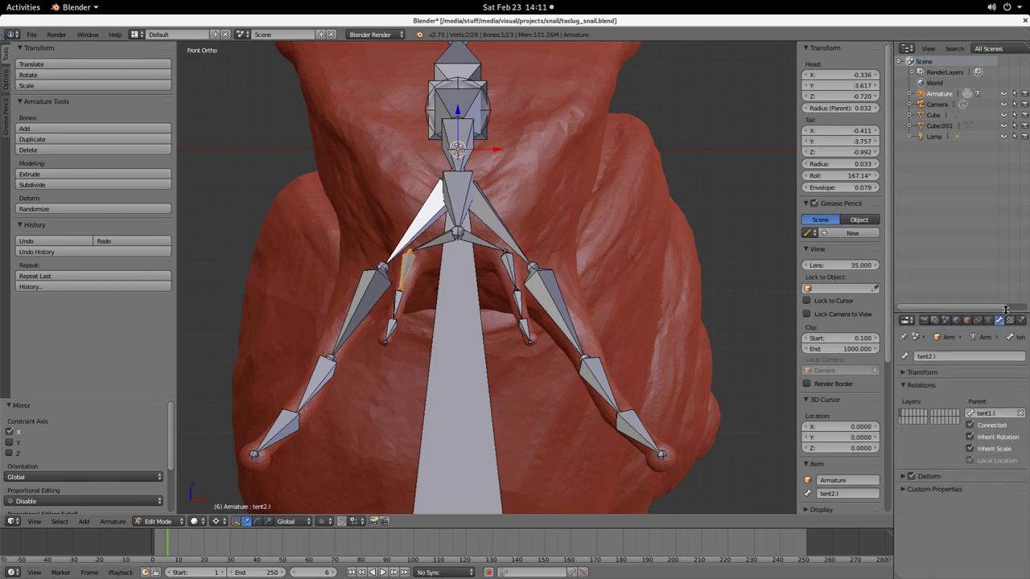
left_click(910, 94)
left_click(923, 107)
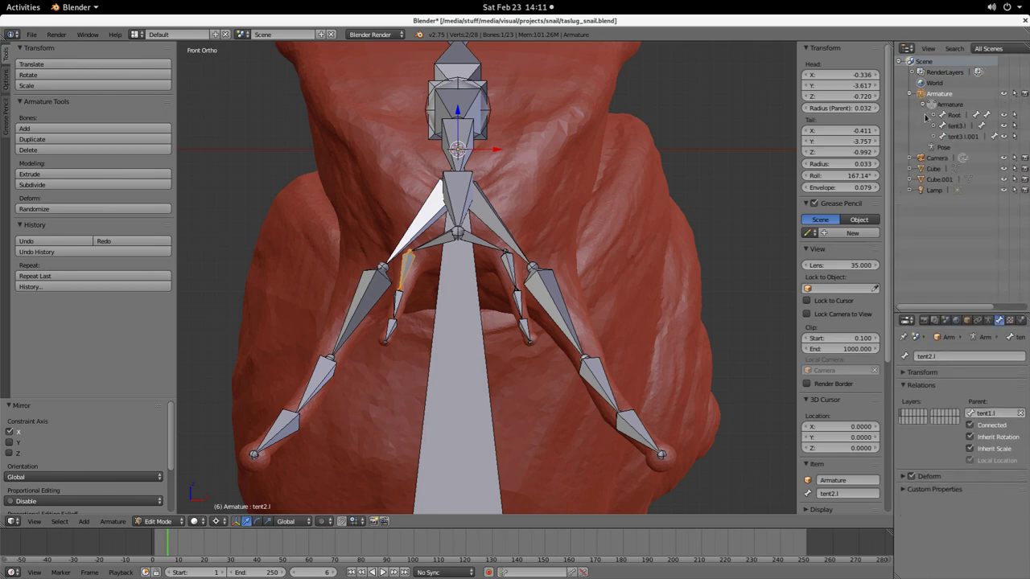
left_click(932, 137)
left_click(933, 126)
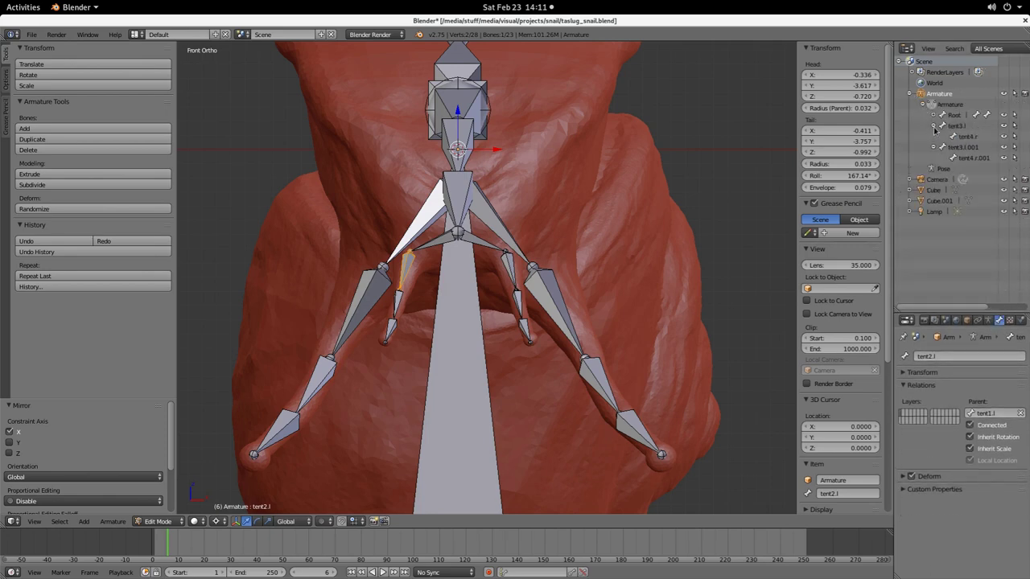
left_click(934, 116)
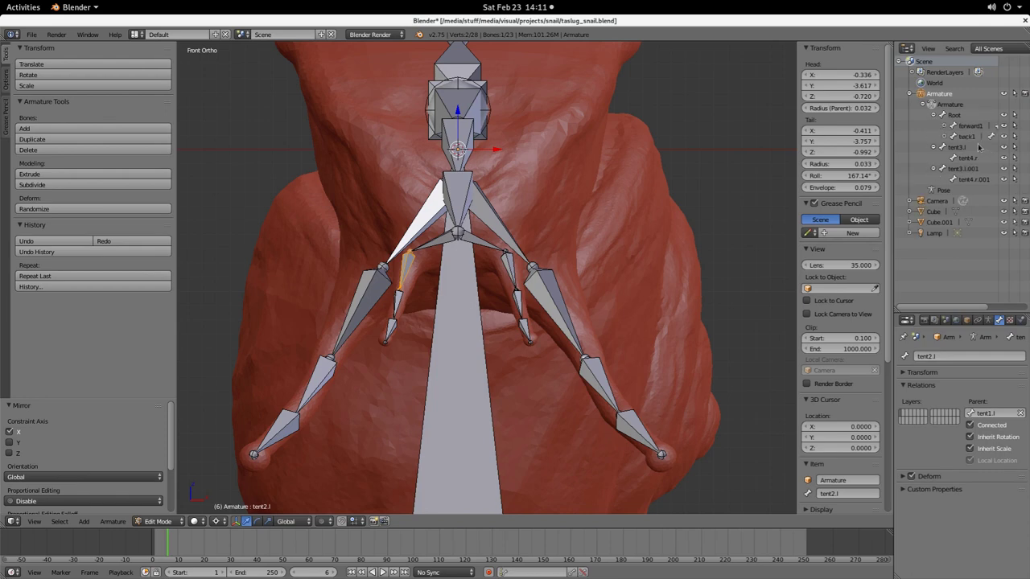
Step: Rename the third bone of the mirrored tentacle chain as tent3.l.002
left_click(966, 169)
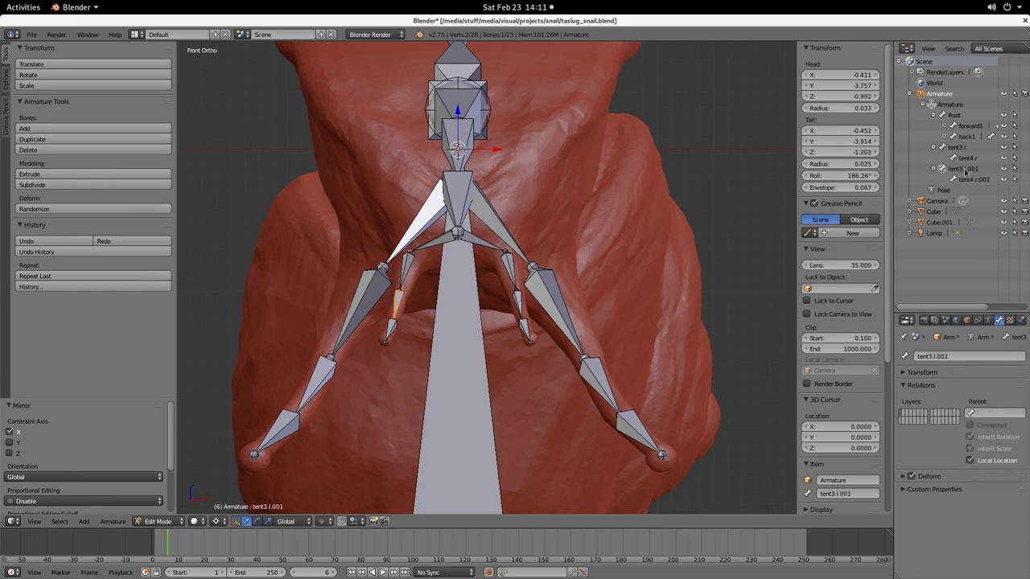
double_click(964, 170)
left_click_drag(967, 169, 981, 170)
type("002")
key("Return")
Step: Check the names and side suffixes of the eye stalk and tentacle bones on both sides
left_click(956, 149)
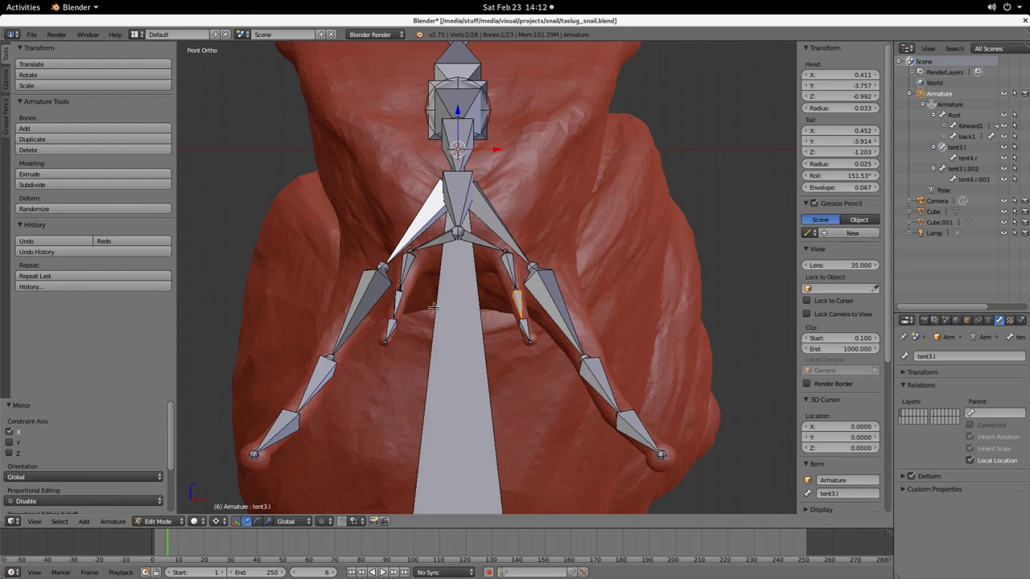
right_click(398, 304)
right_click(419, 228)
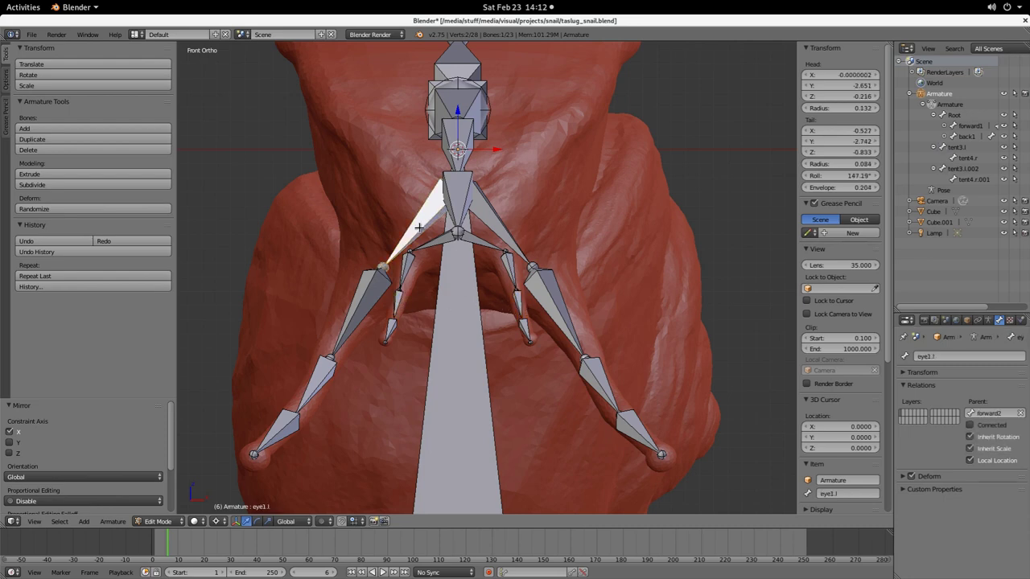
right_click(491, 222)
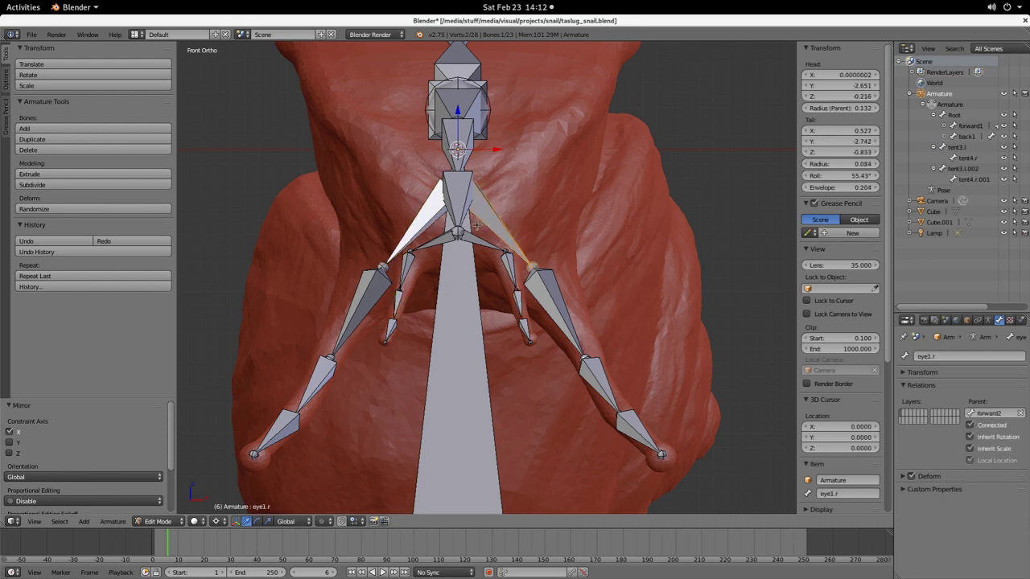
right_click(417, 231)
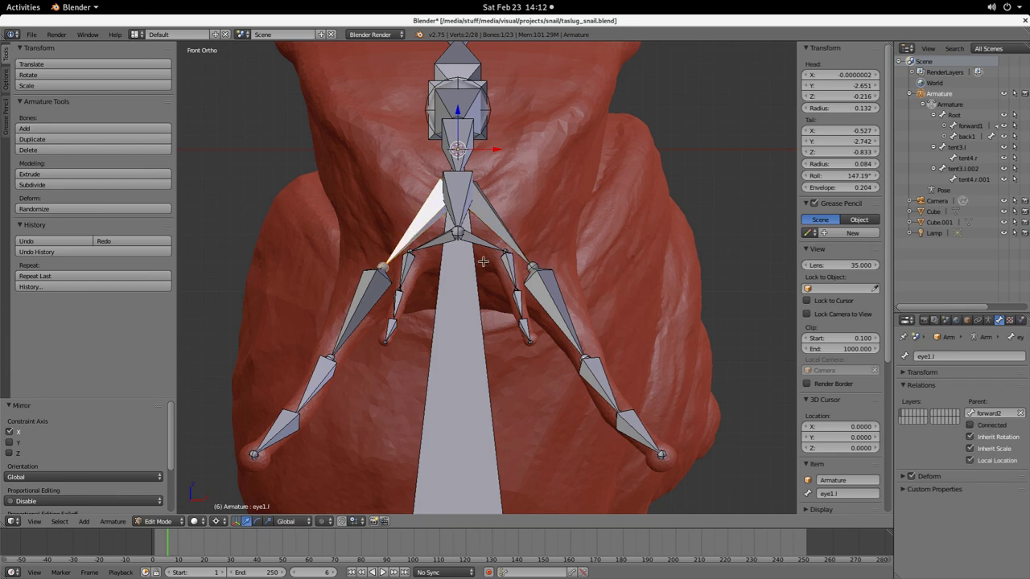
right_click(509, 272)
right_click(518, 299)
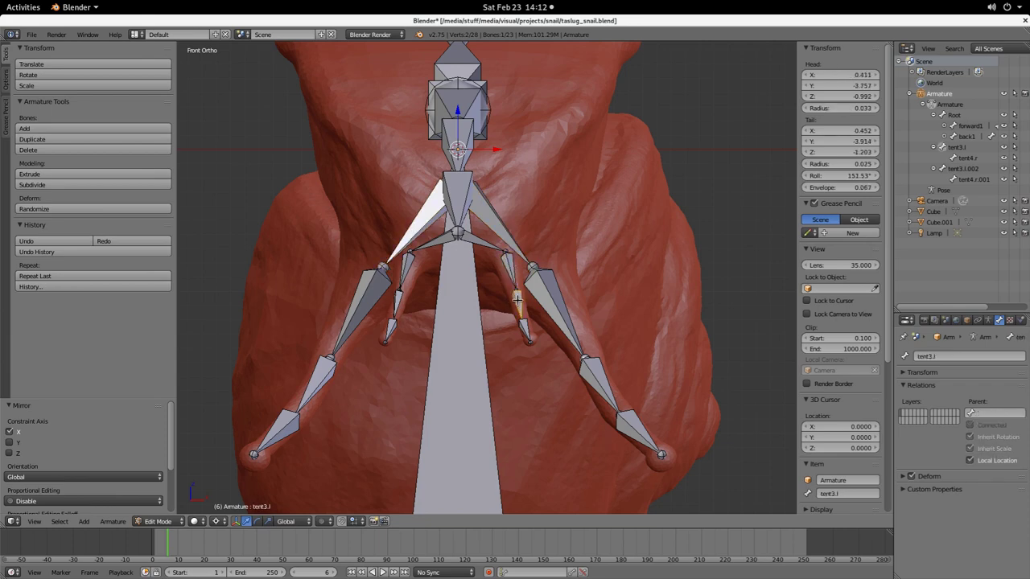
right_click(511, 272)
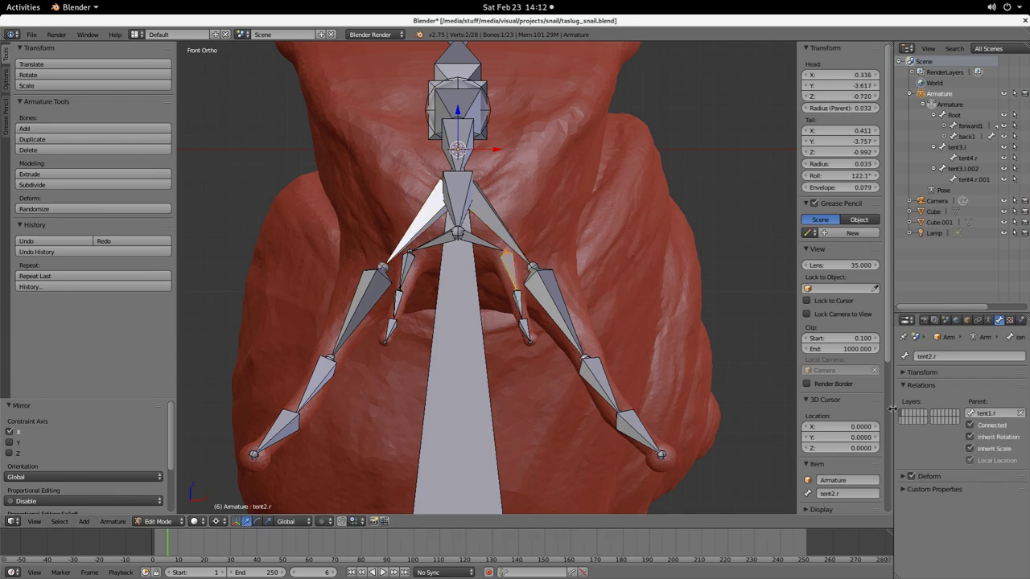
Step: Rename the third bone of the original tentacle chain as tent3.r
right_click(519, 300)
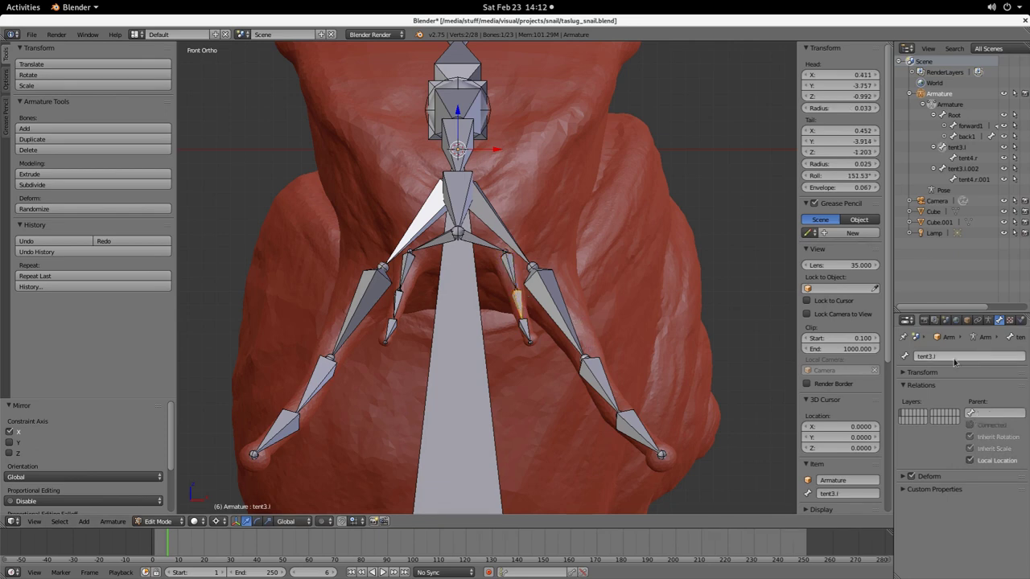
left_click(950, 358)
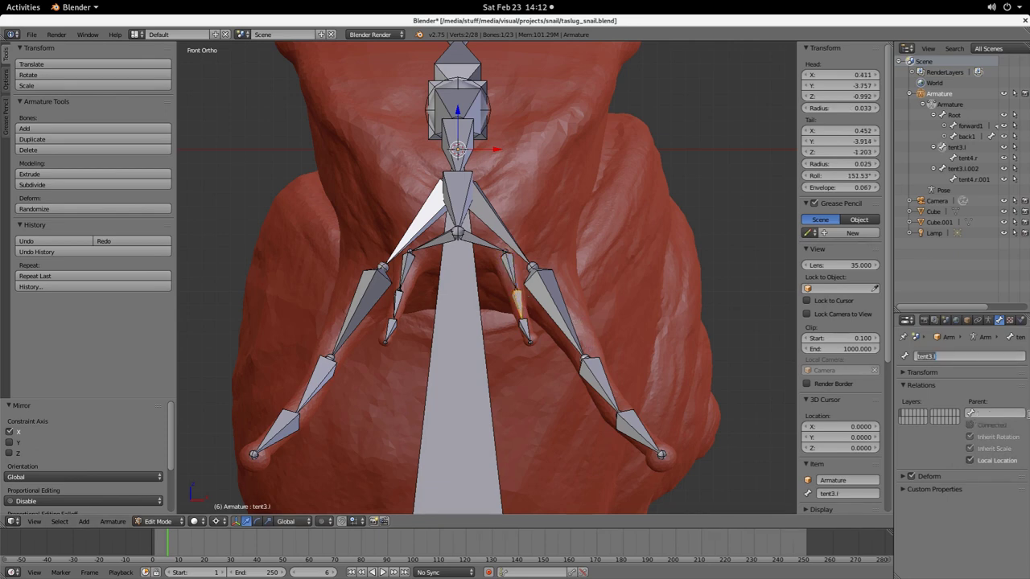
type("tent3.r")
key("Return")
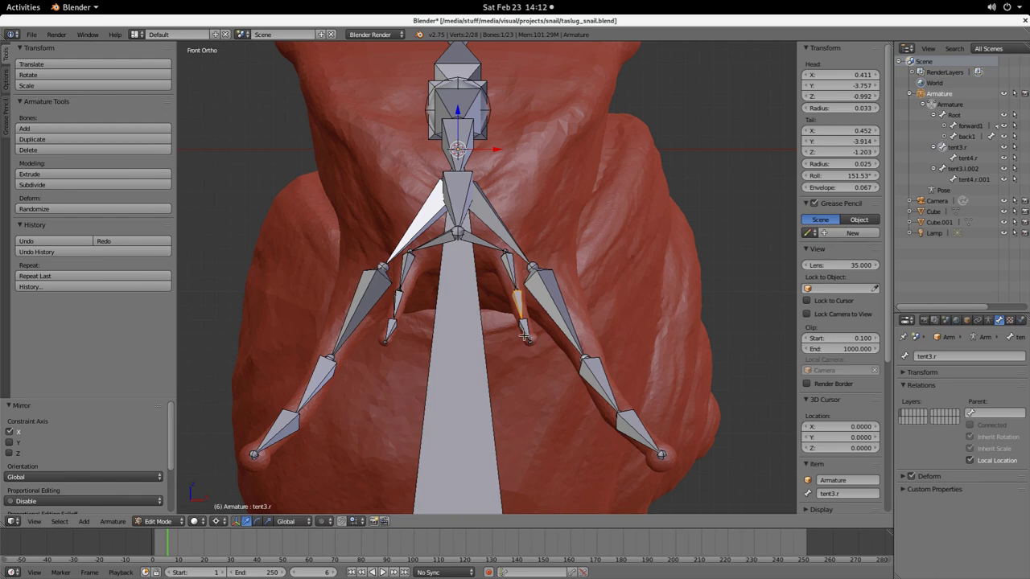
Step: Check the original tentacle's end bone and rename the mirrored chain's third bone as tent3.l
right_click(525, 336)
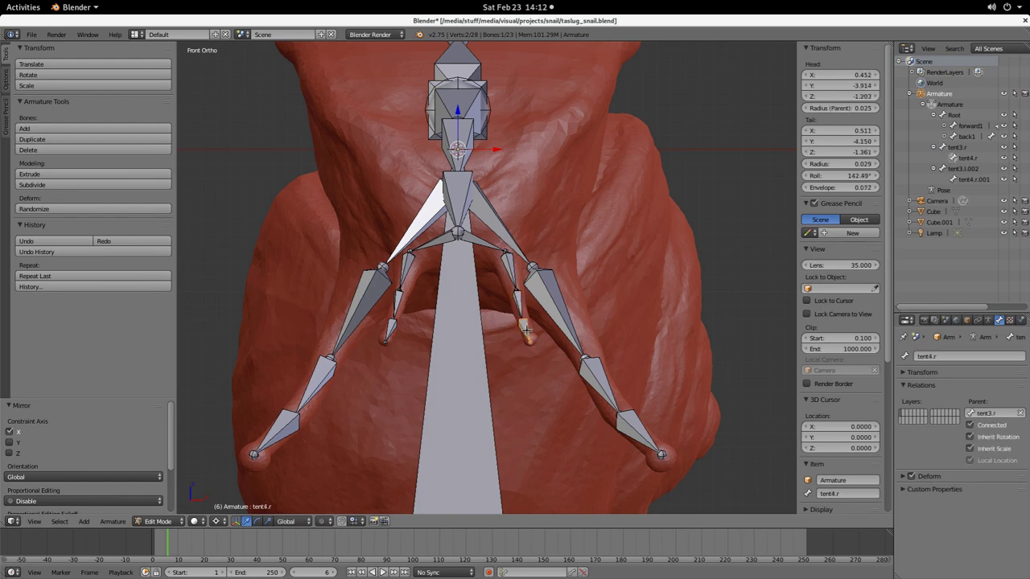
right_click(400, 298)
left_click(958, 356)
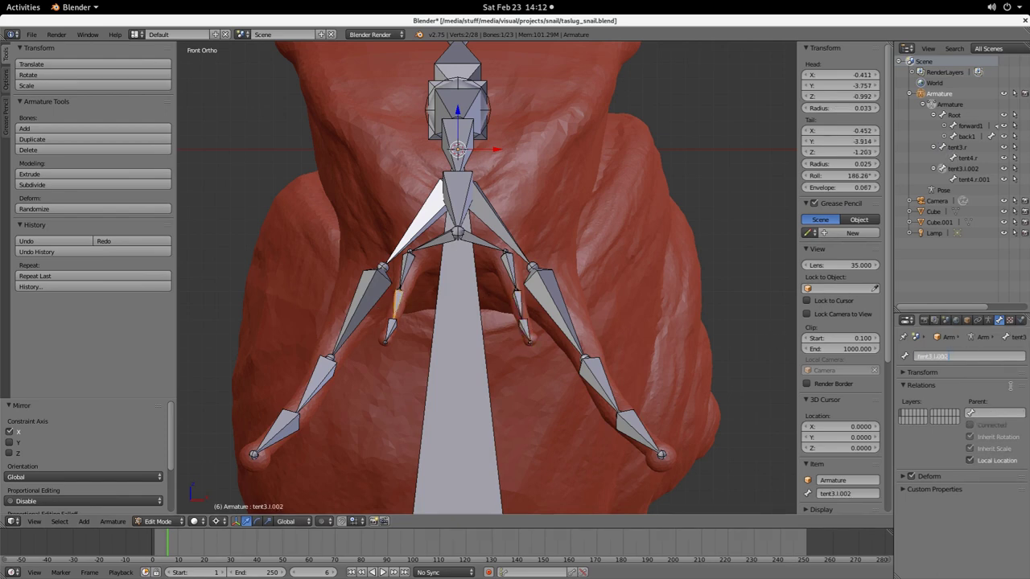
type("tent3.l")
key("Return")
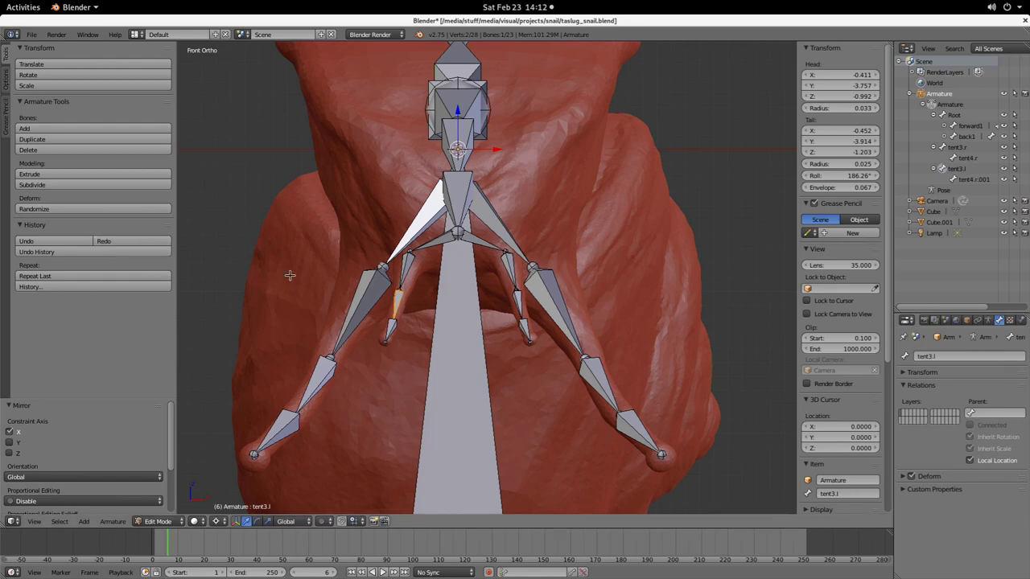
Step: Rename the end bone of the mirrored tentacle chain as tent4.l
right_click(403, 267)
right_click(391, 327)
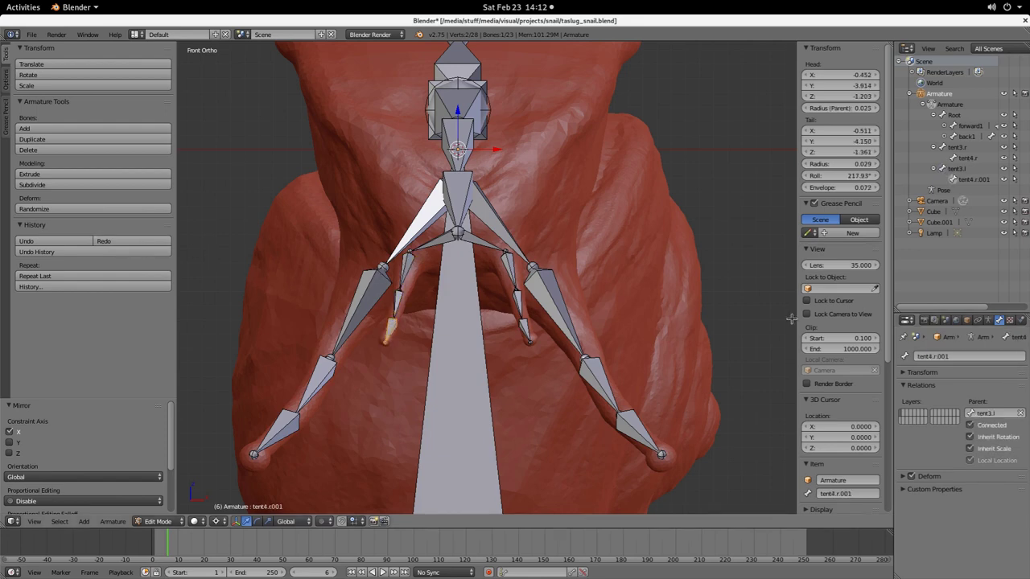
left_click(984, 355)
type("tent4.l")
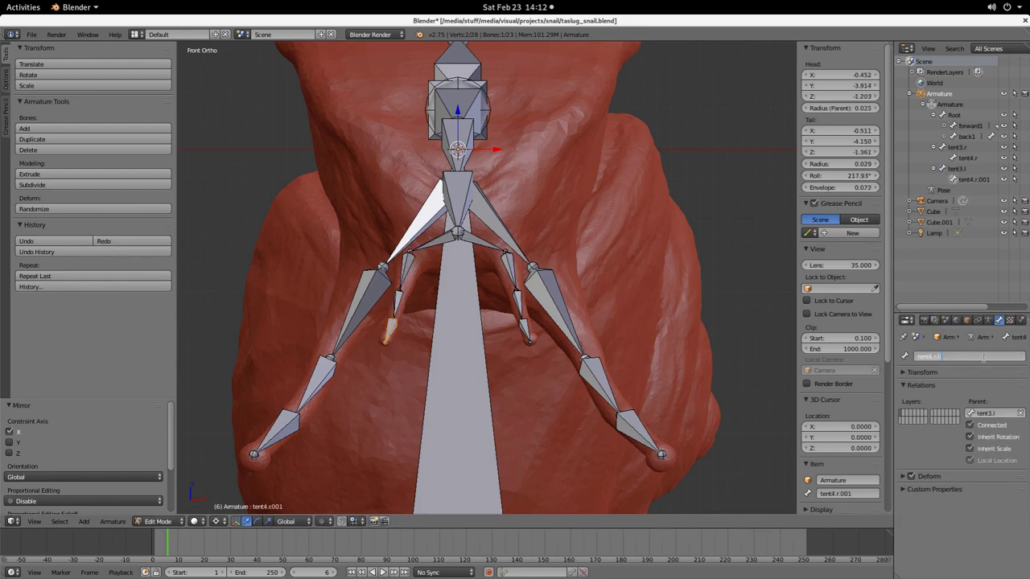
key("Return")
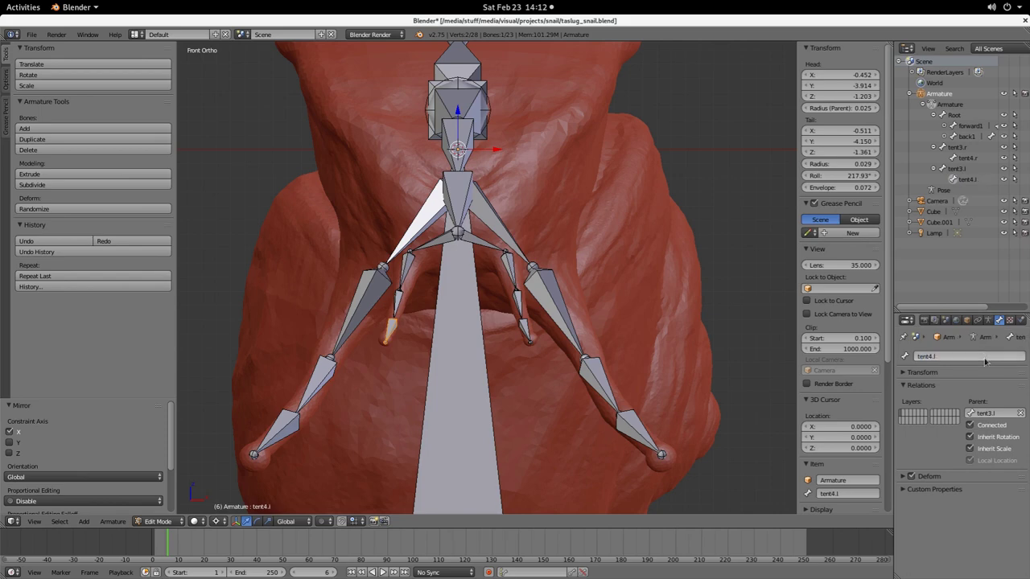
Step: Return the armature to Object Mode and select the snail's body mesh
middle_click_drag(413, 306, 427, 283)
scroll(467, 380, "down", 5)
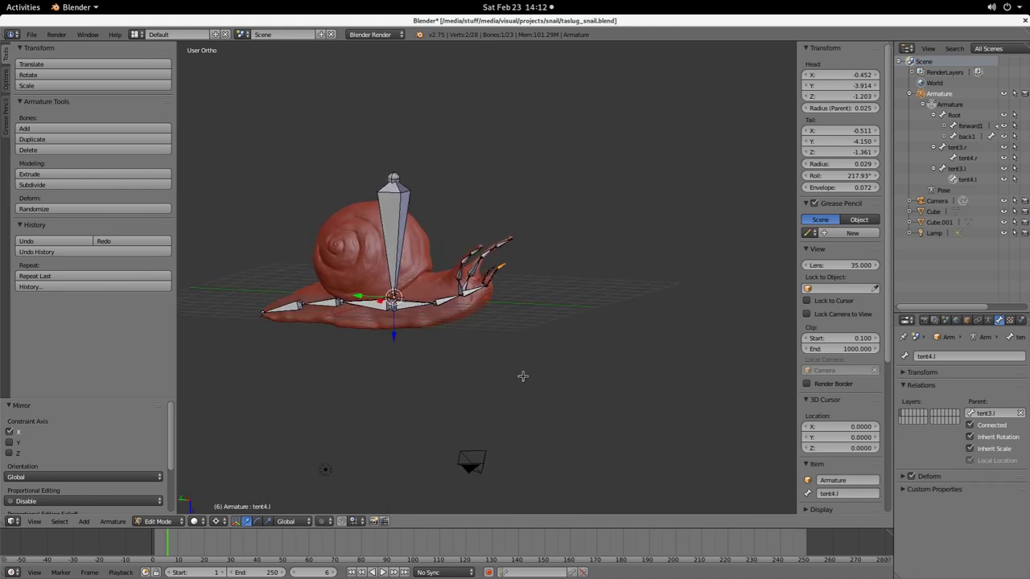
left_click(977, 321)
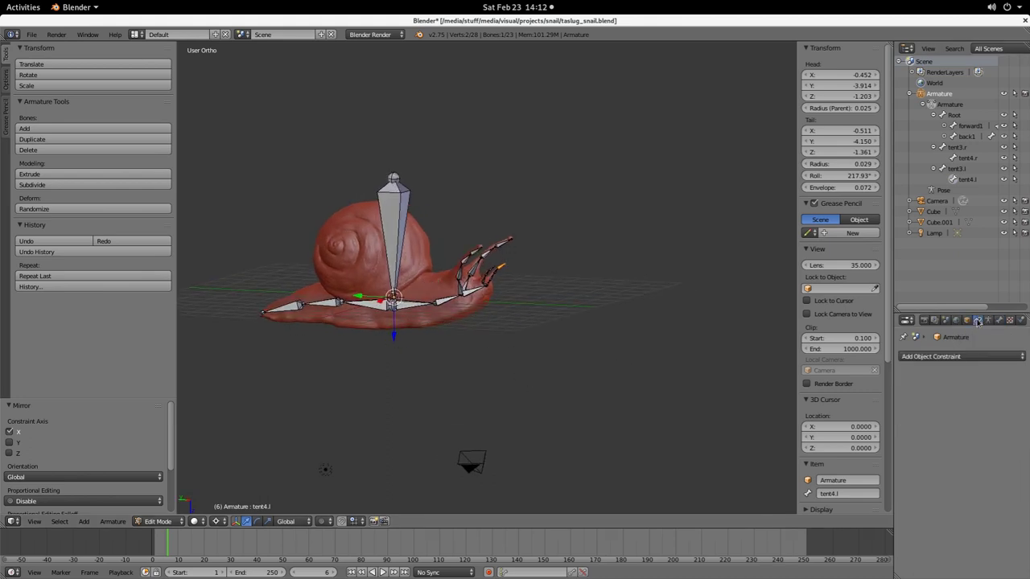
key("Tab")
right_click(460, 326)
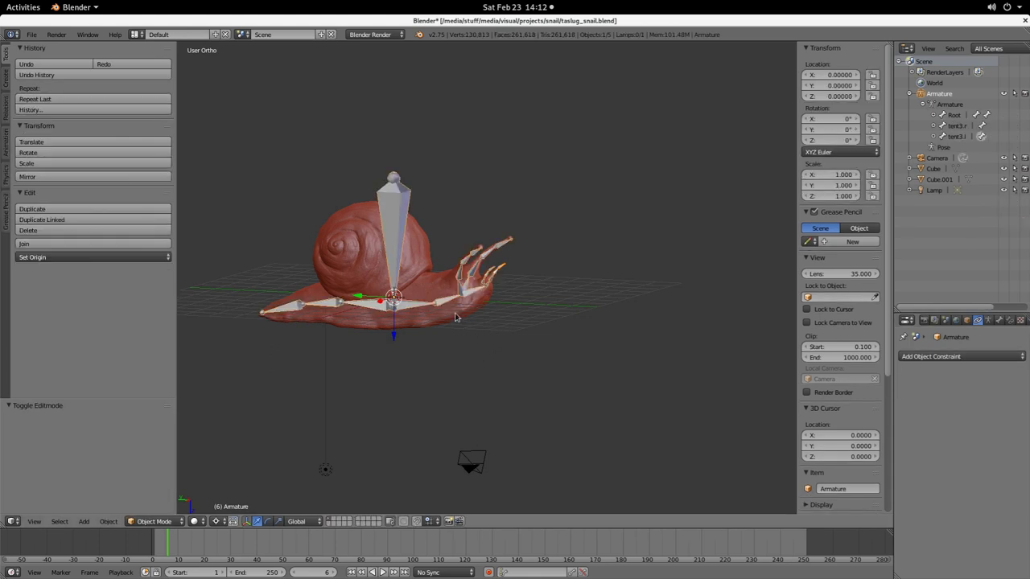
Step: Add an Armature modifier to the snail's body mesh with the Armature as its object
left_click(942, 356)
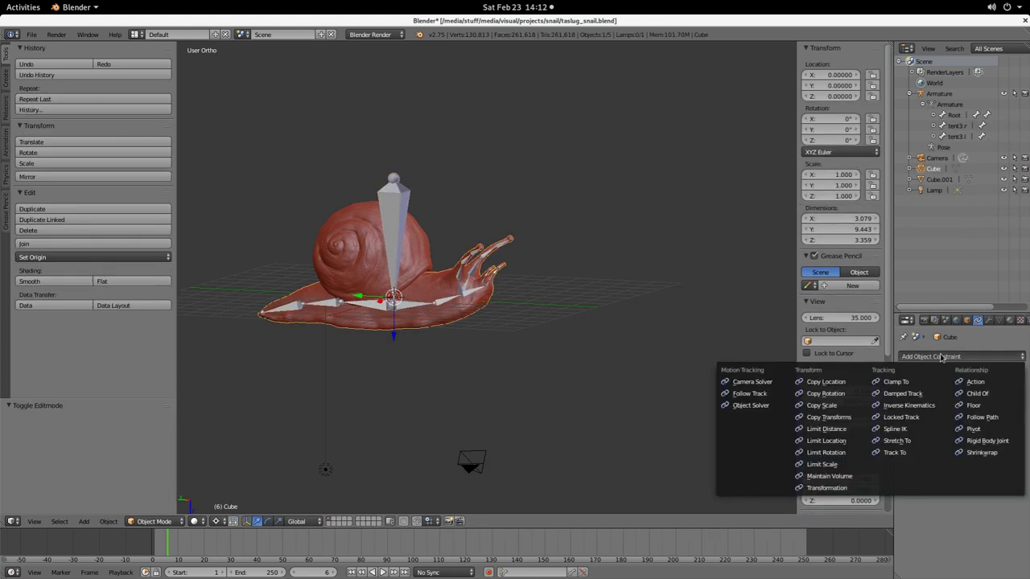
left_click(989, 322)
left_click(967, 357)
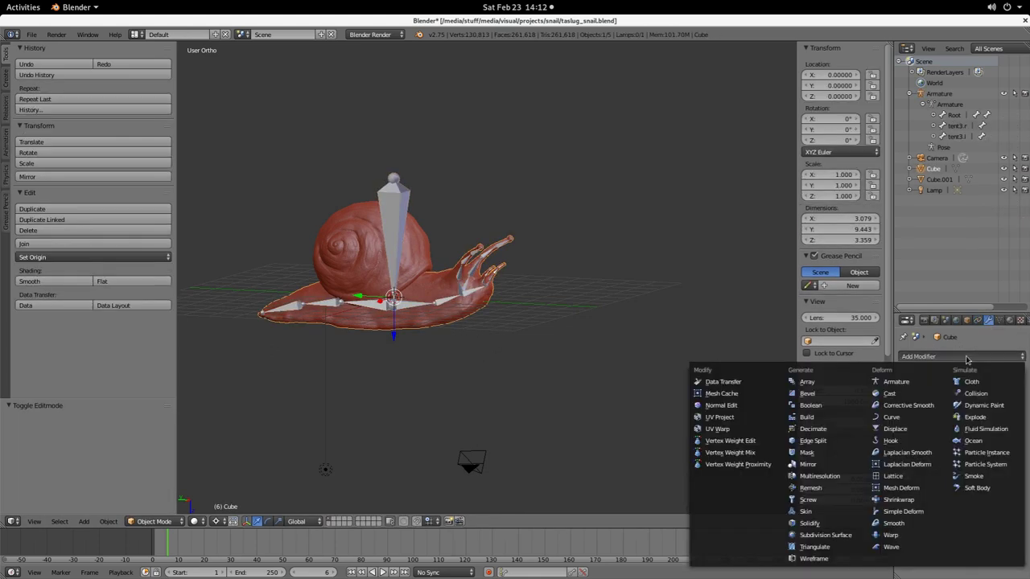
left_click(918, 382)
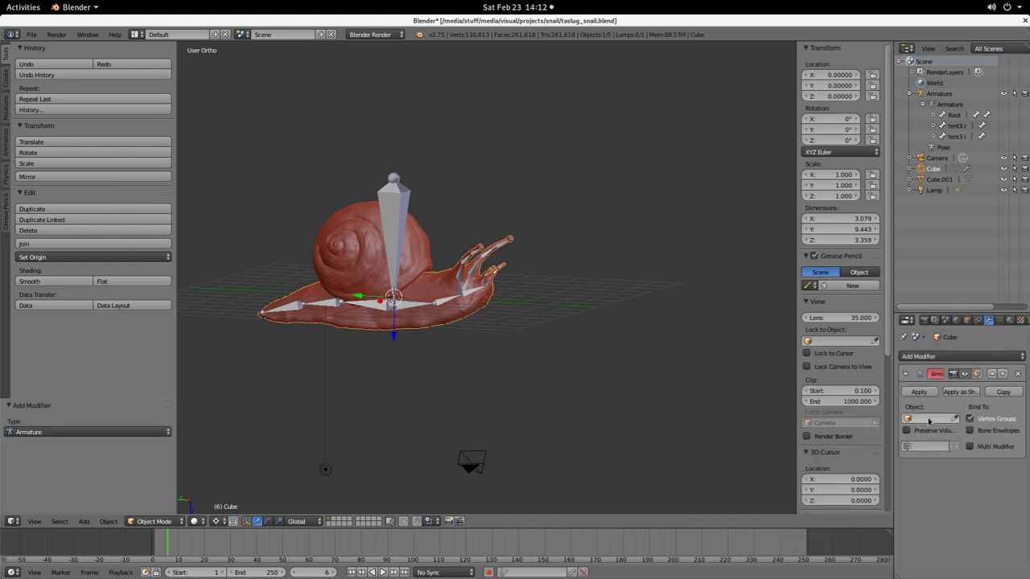
left_click(927, 419)
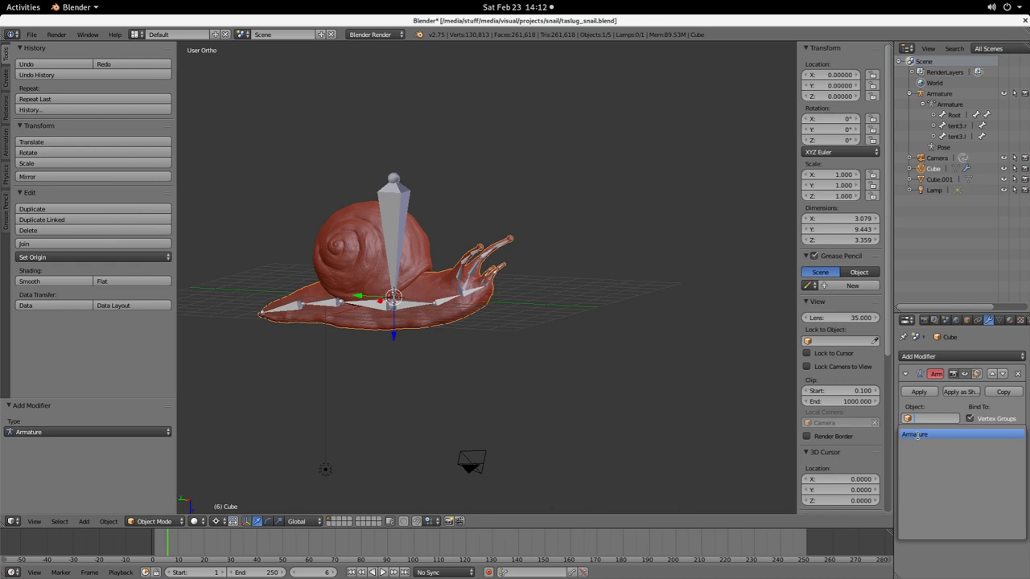
left_click(917, 436)
middle_click_drag(464, 341, 457, 366)
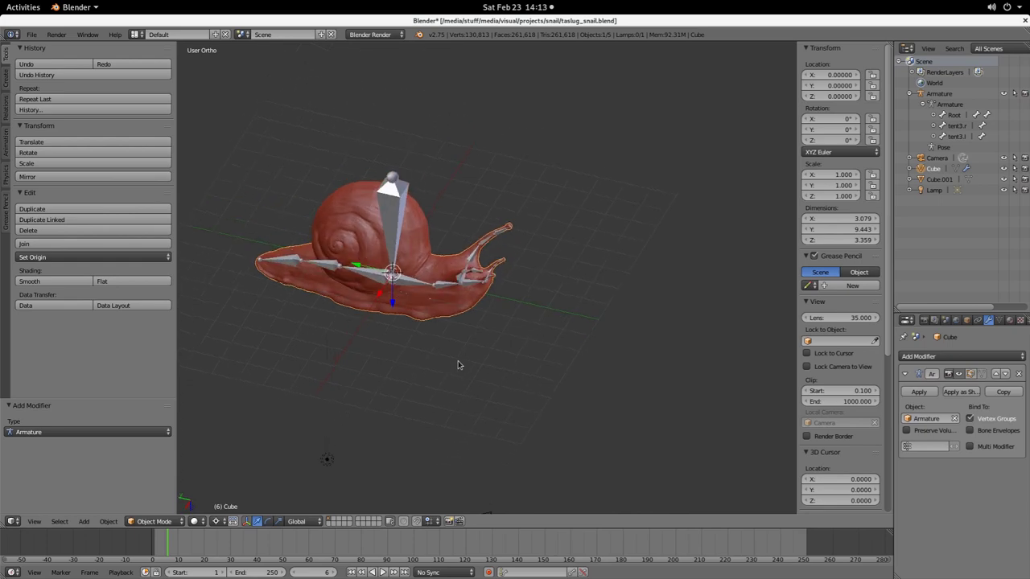
key("space")
type("weigh")
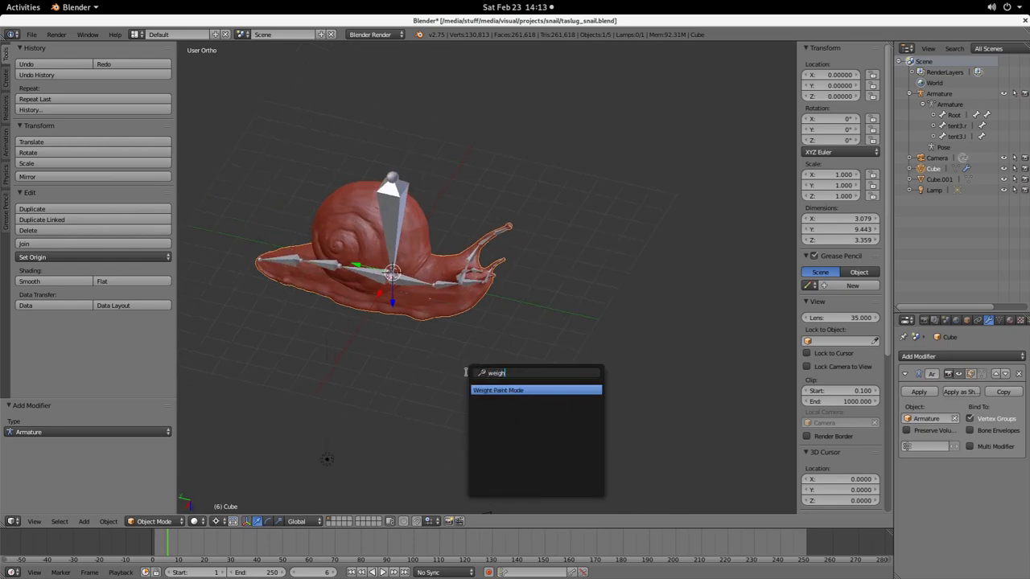
key("Return")
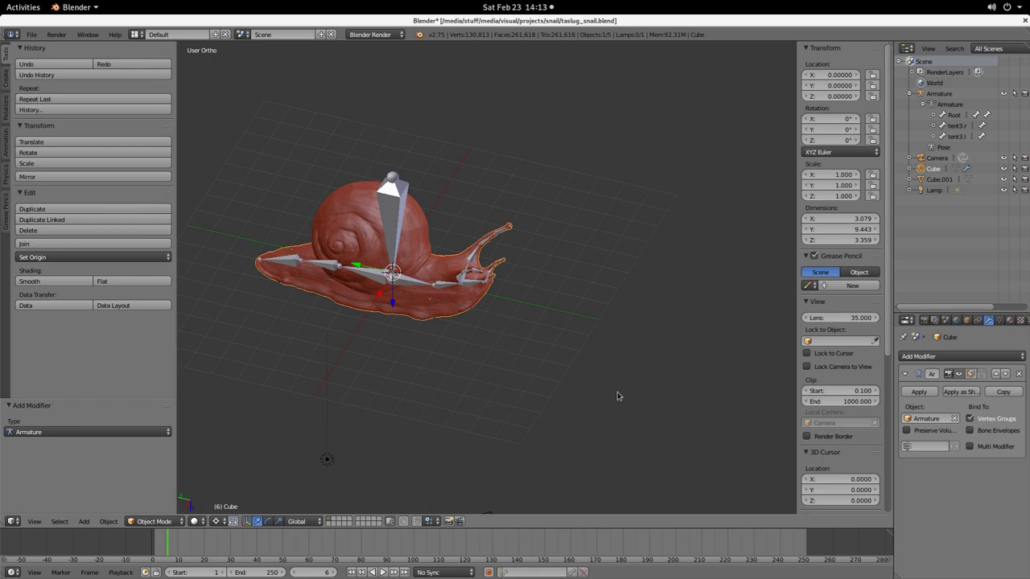
key("space")
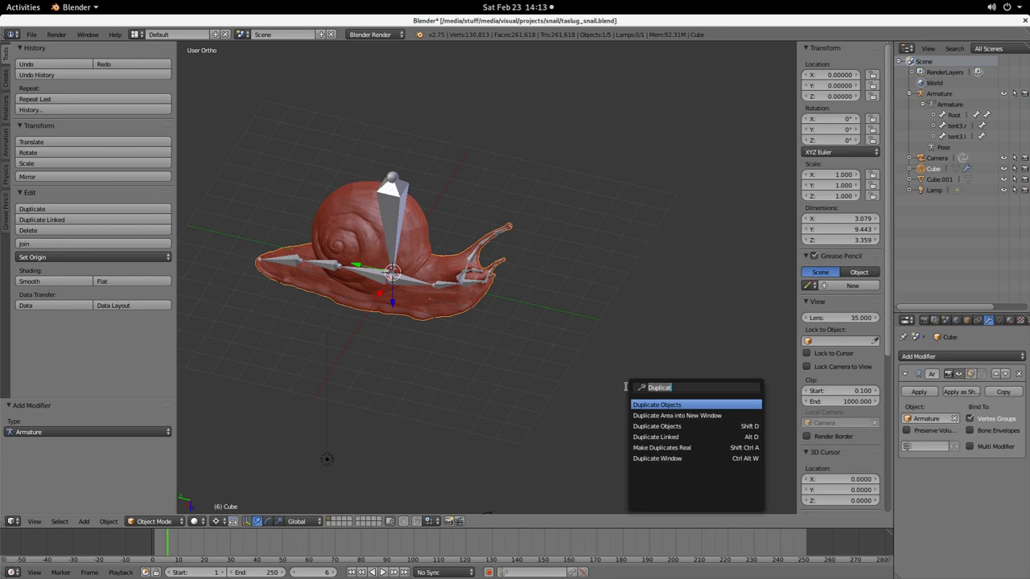
key("Escape")
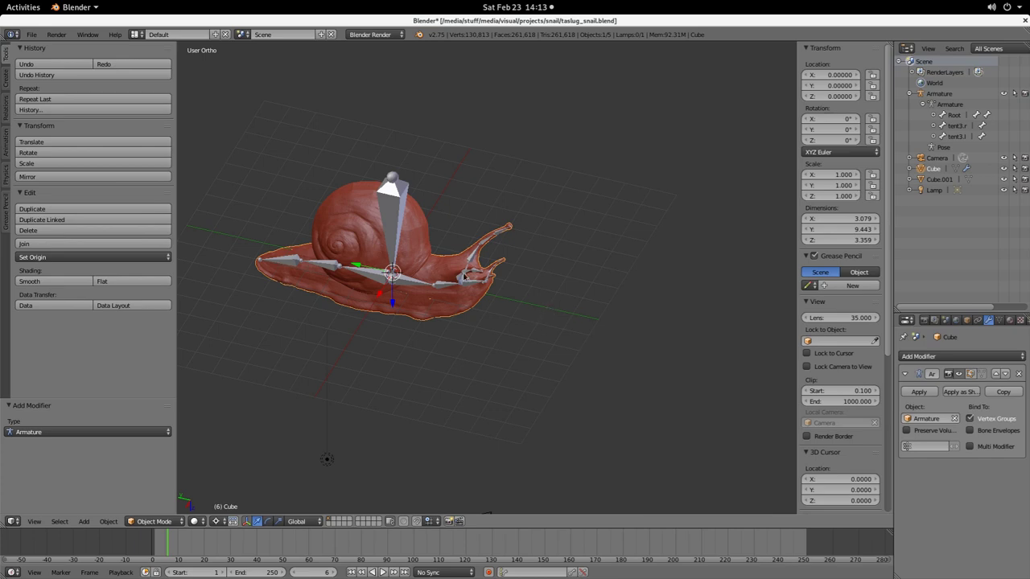
Step: Select the snail's armature and switch it to Pose Mode
right_click(443, 289)
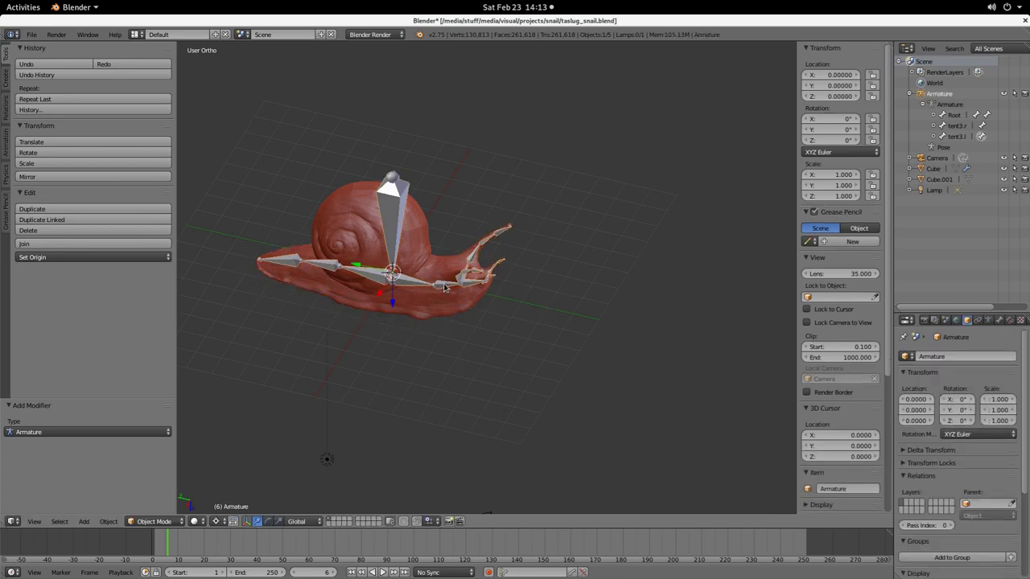
left_click(154, 521)
left_click(163, 484)
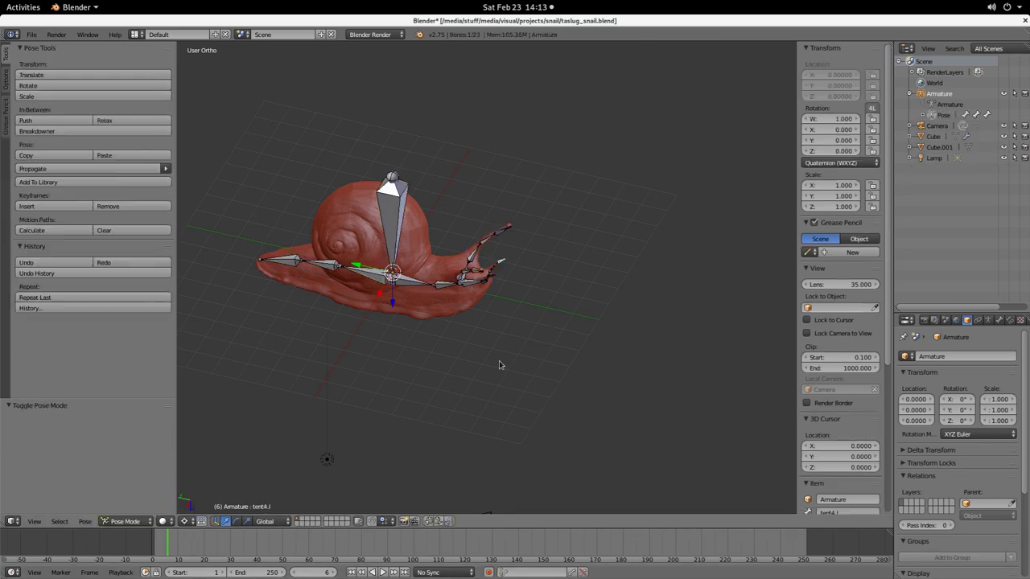
Step: Try rotating the forward2 and forward3 head bones to test the attached chains, restoring the pose after each attempt
right_click(445, 287)
key("r")
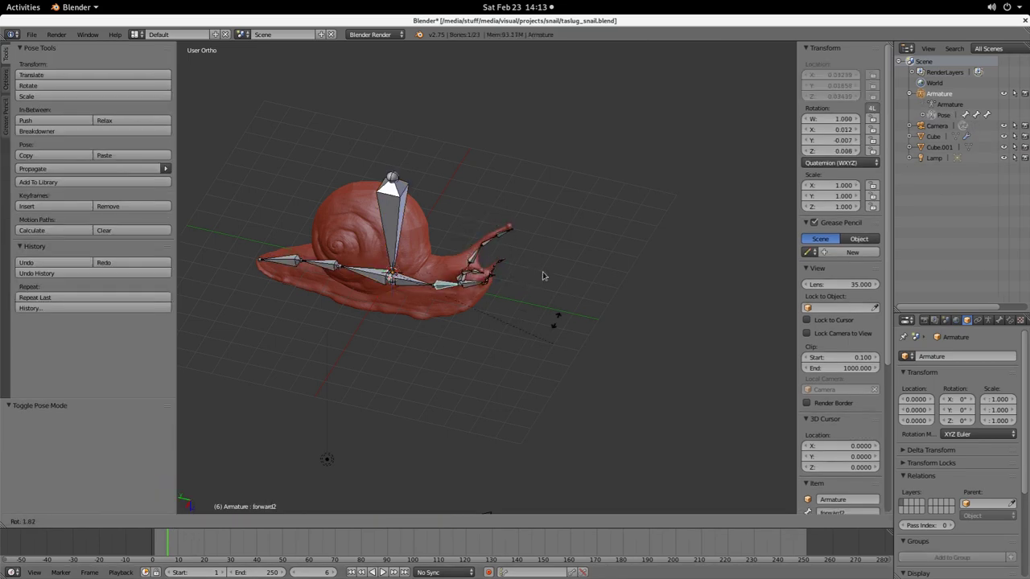
right_click(508, 308)
scroll(466, 330, "up", 5)
middle_click_drag(404, 360, 441, 320)
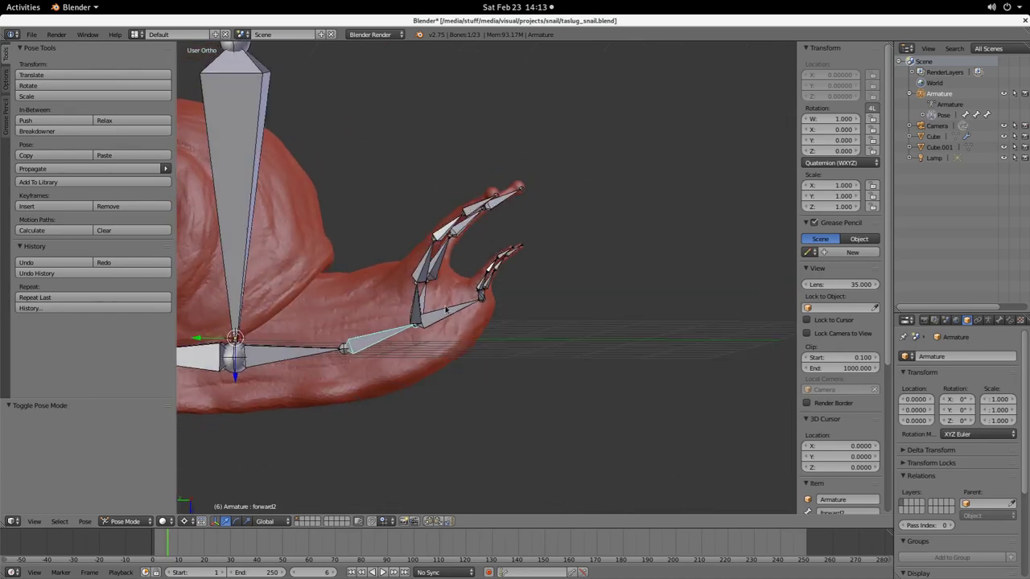
right_click(446, 310)
key("r")
left_click(500, 327)
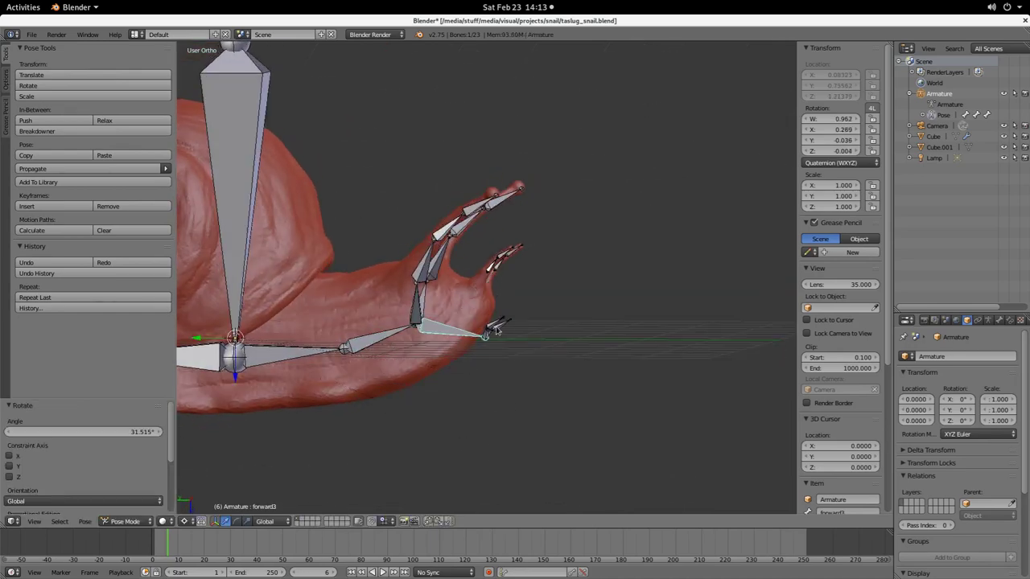
key("ctrl+z")
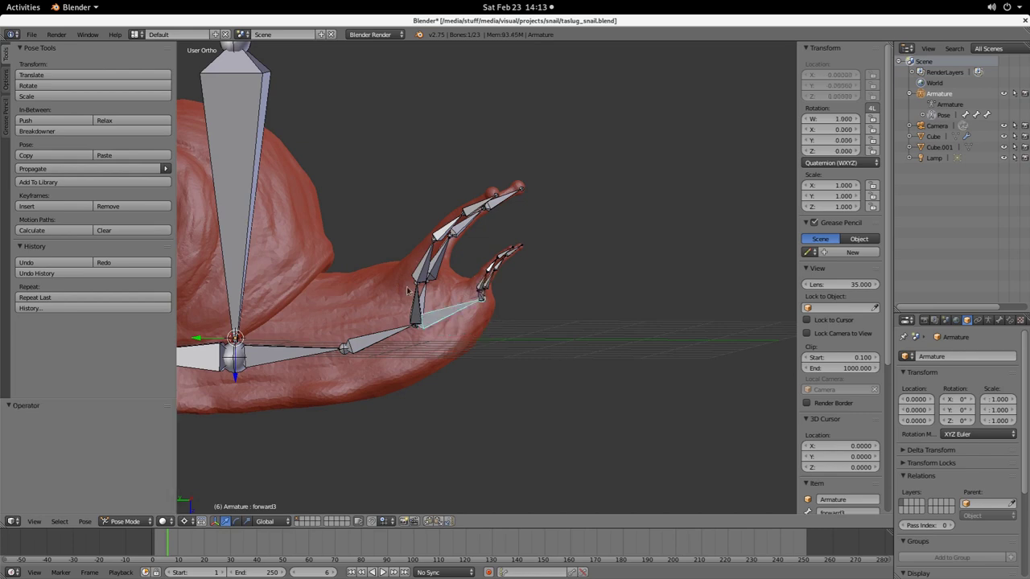
right_click(385, 338)
key("r")
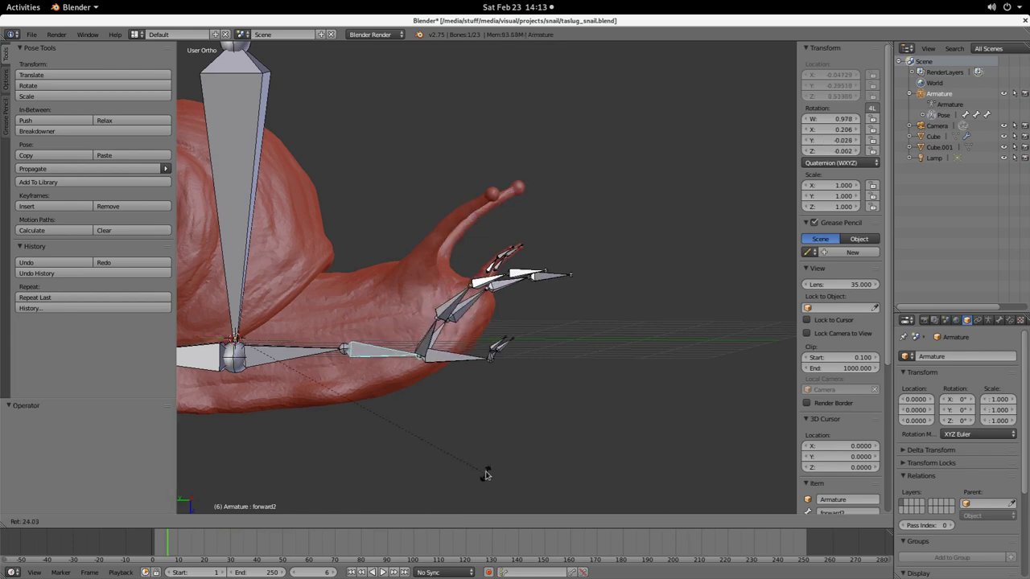
right_click(471, 471)
Step: Examine the small tentacle chains up close, selecting the tent2.r and tent3.r bones to check their connection
scroll(559, 320, "up", 2)
scroll(559, 321, "up", 2)
middle_click_drag(560, 320, 459, 261)
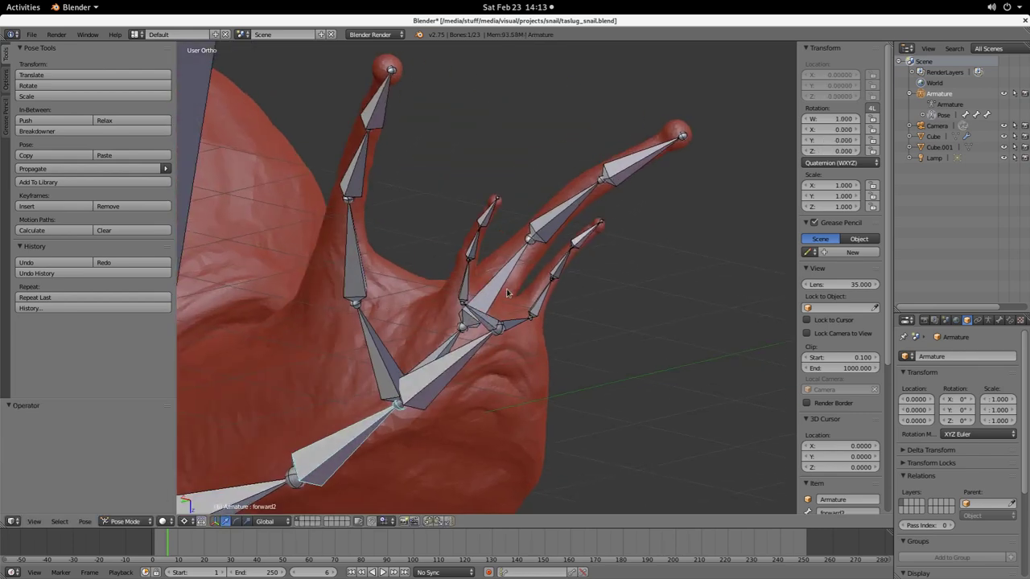
right_click(475, 247)
right_click(467, 280, "shift")
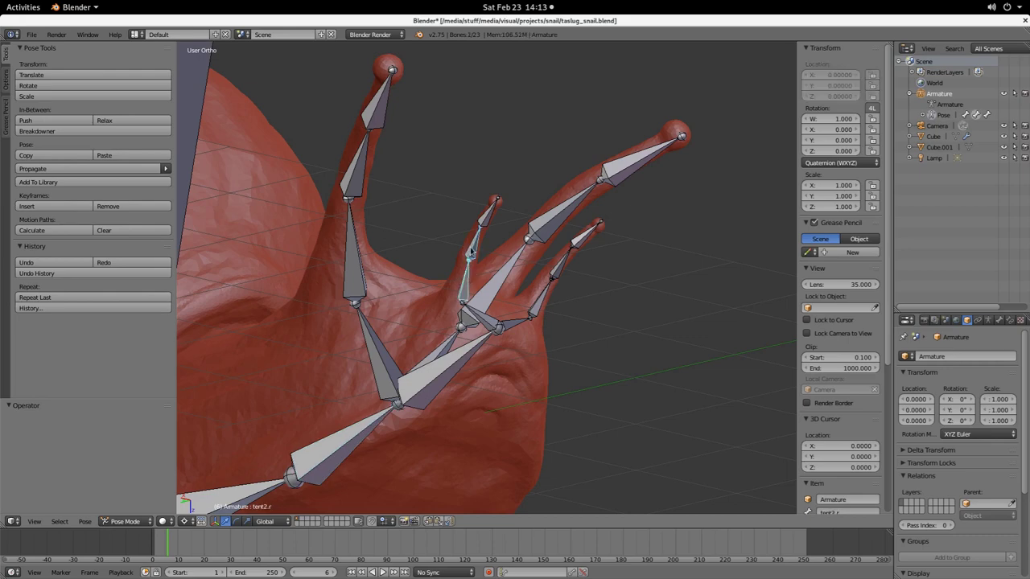
scroll(470, 252, "down", 5)
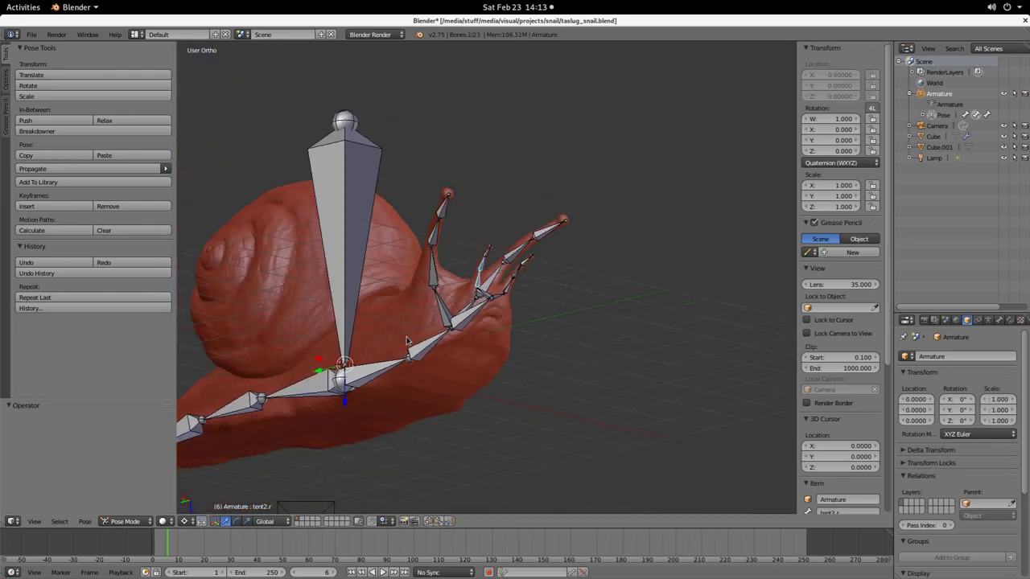
middle_click_drag(388, 331, 390, 491)
scroll(460, 292, "up", 7)
scroll(585, 253, "up", 4)
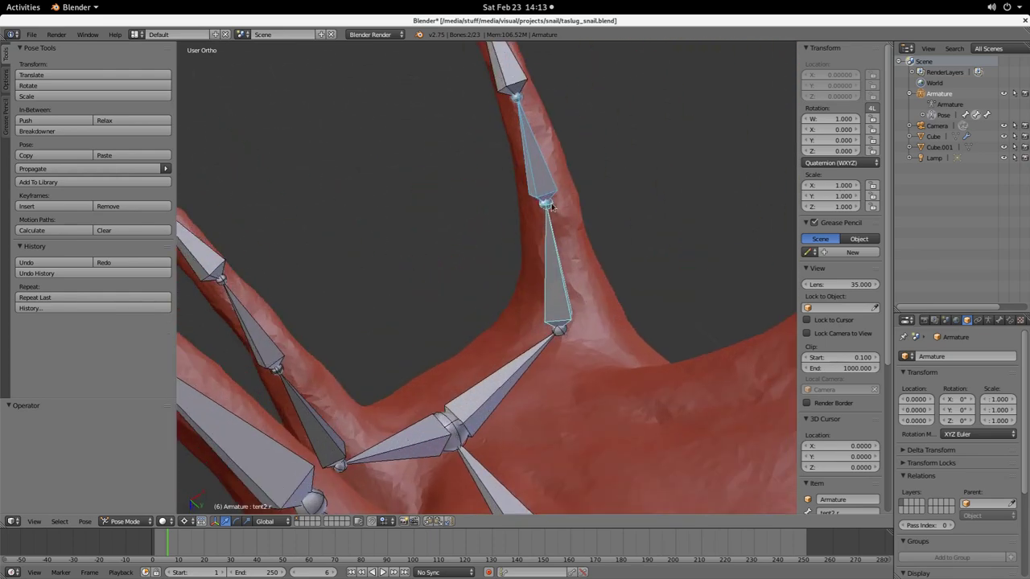
right_click(546, 170)
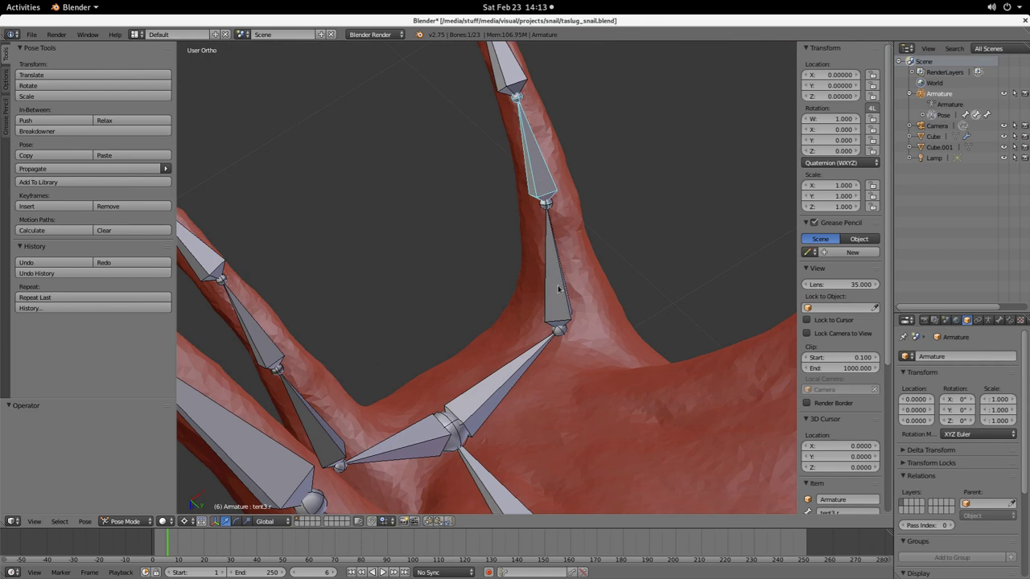
Step: Switch the armature to Edit Mode and compare the parent relations of the tent3.r and tent2.r bones
left_click(125, 521)
left_click(121, 493)
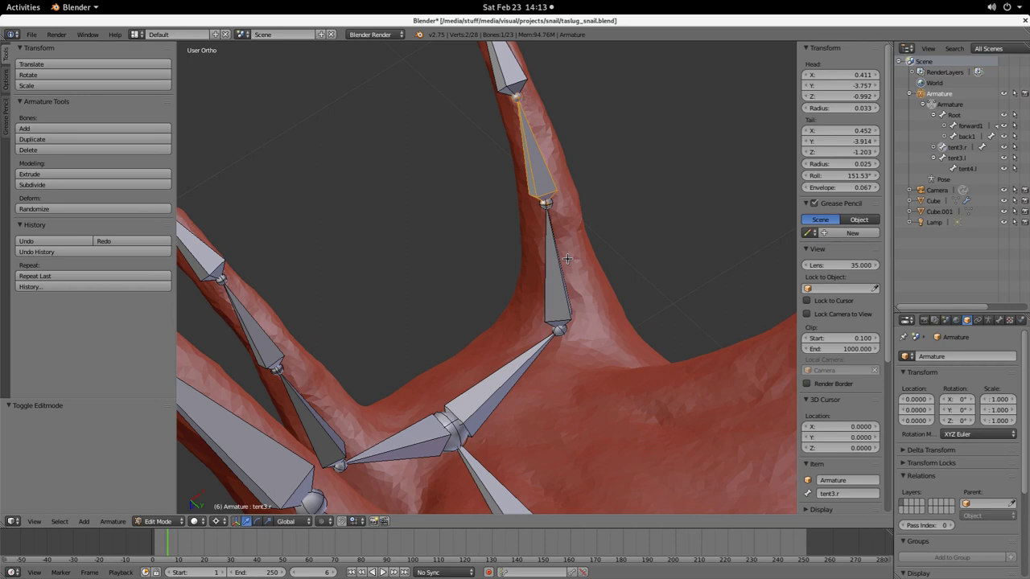
left_click(999, 320)
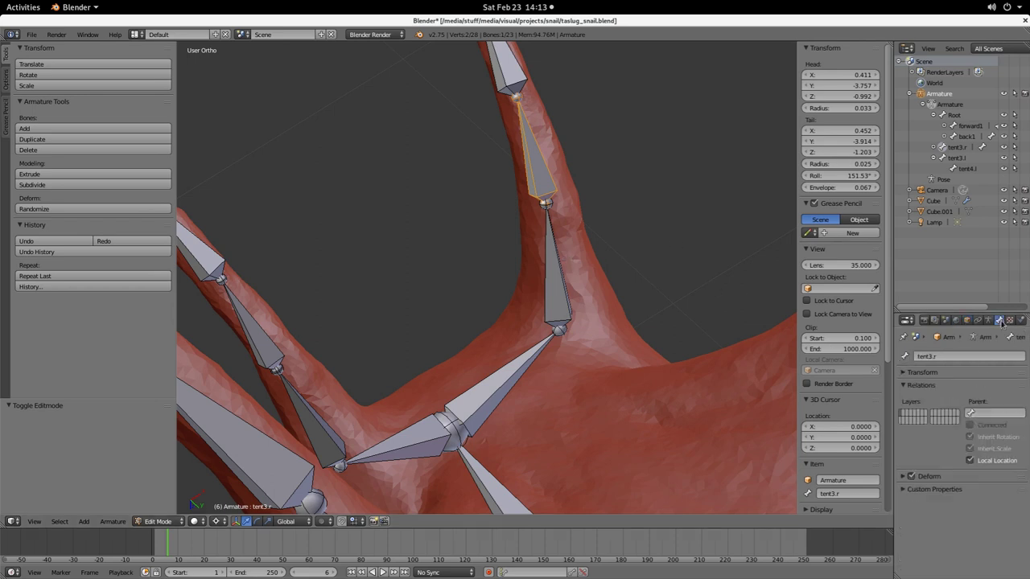
right_click(564, 276)
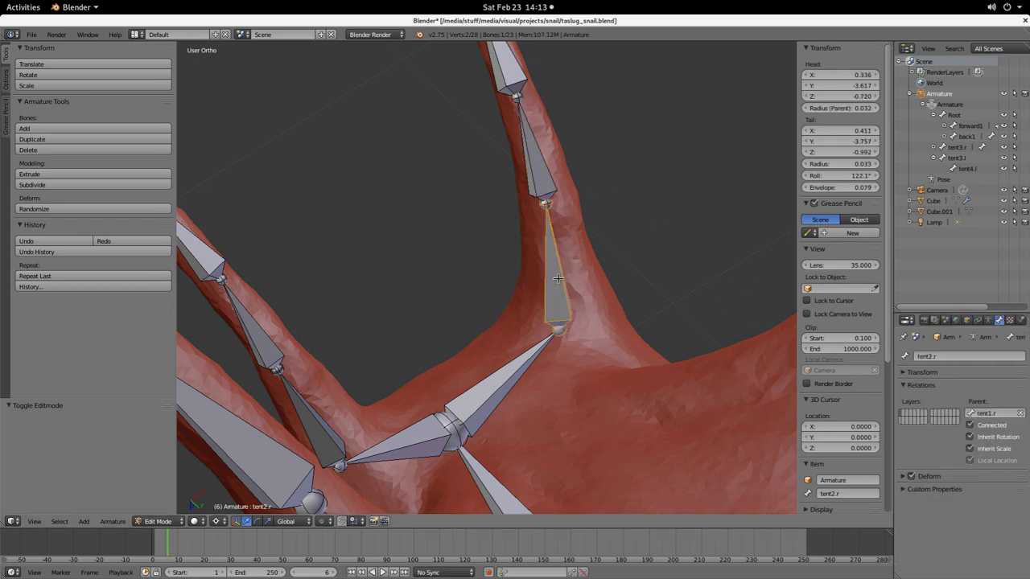
Step: Try to assign tent3.r as the parent of the tent3.r bone
right_click(537, 166)
left_click(994, 412)
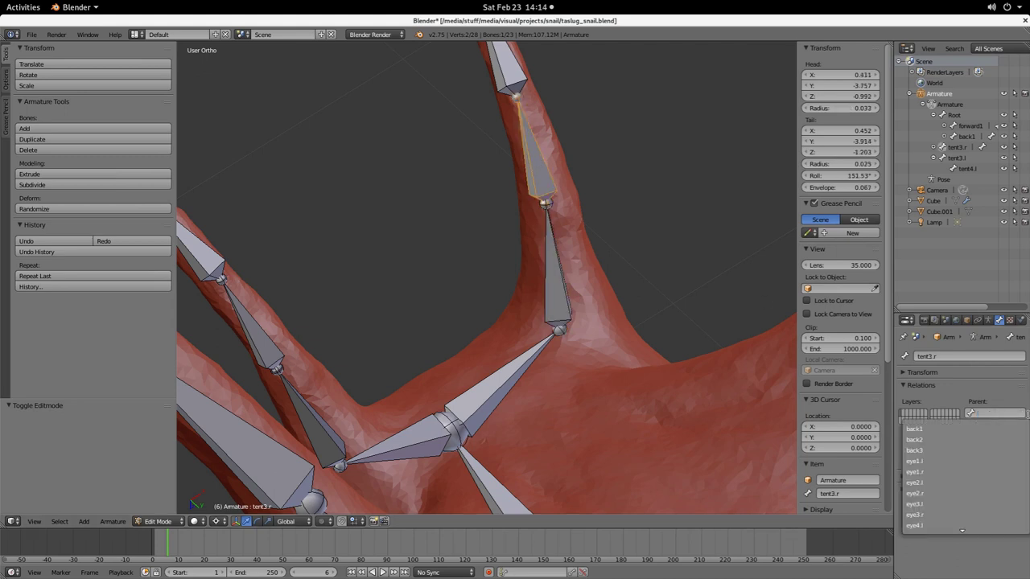
type("tent3.r")
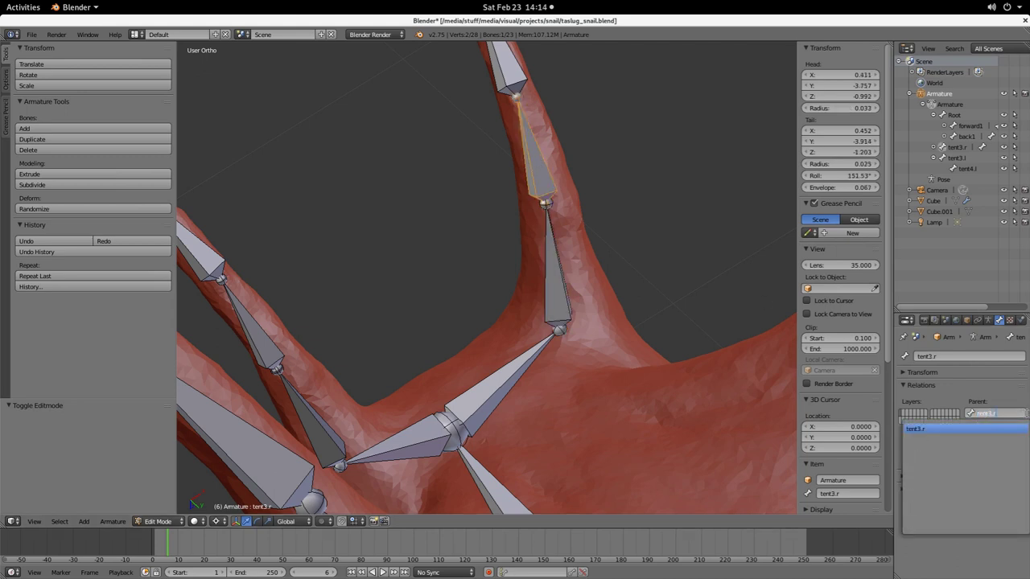
left_click(935, 429)
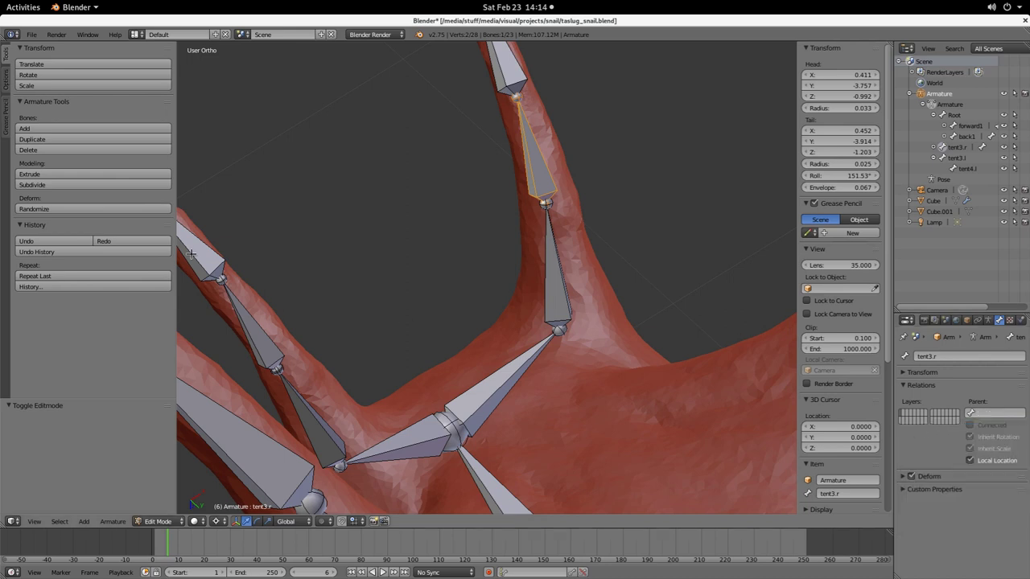
Step: Set tent2.l as the parent of the tent3.l bone
right_click(203, 253)
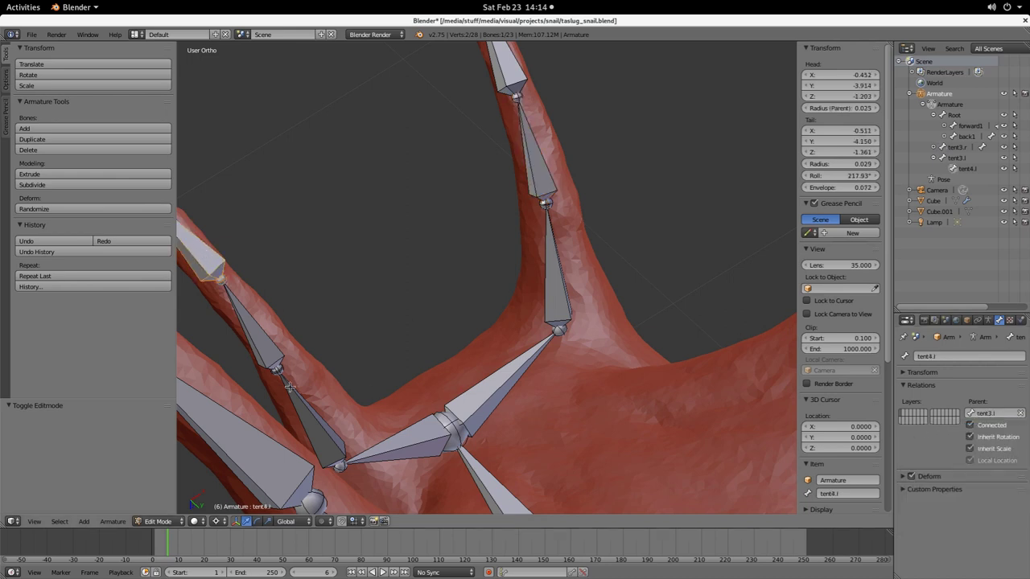
right_click(266, 337)
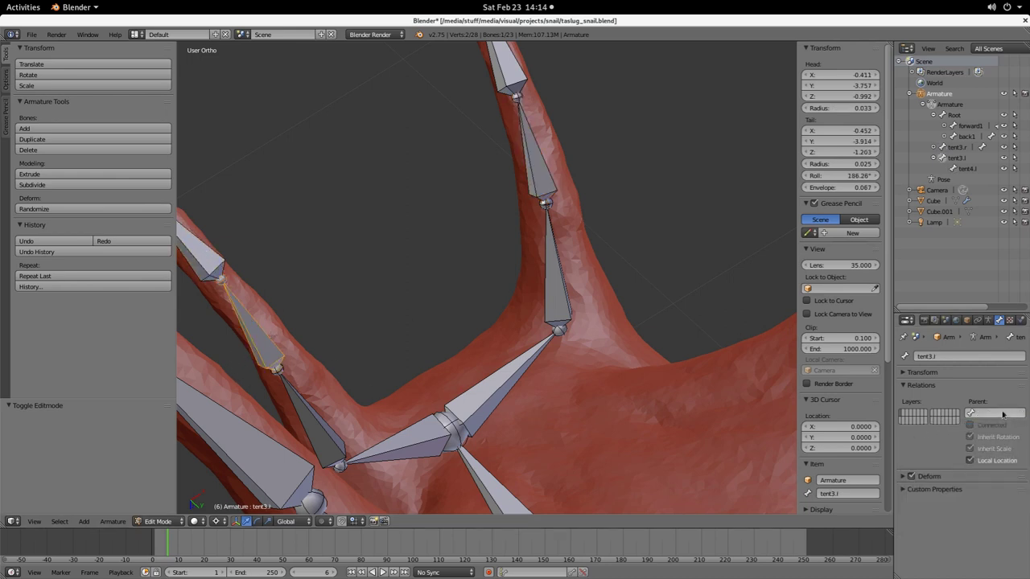
left_click(1000, 413)
type("tent")
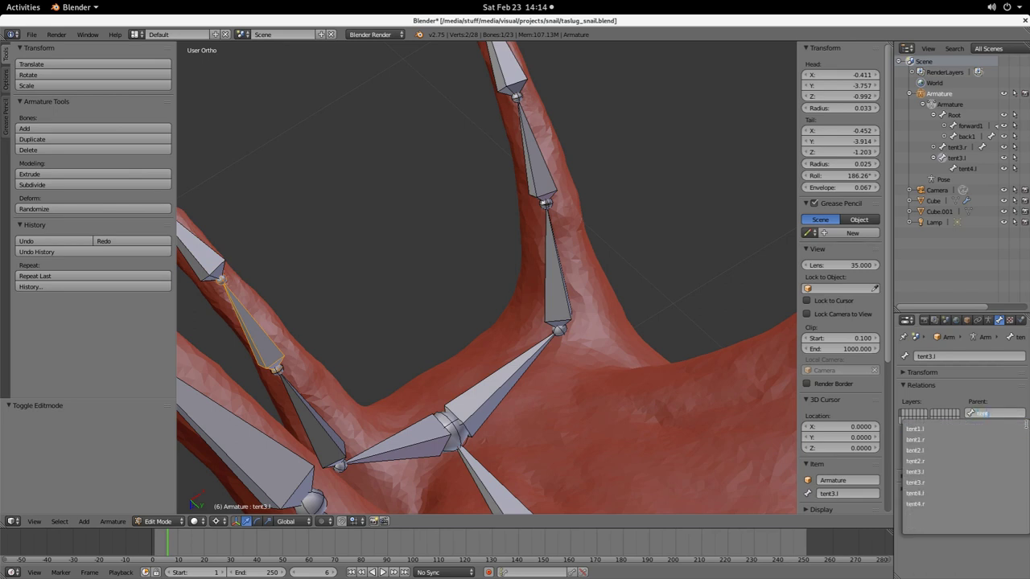
type("2.l")
left_click(917, 429)
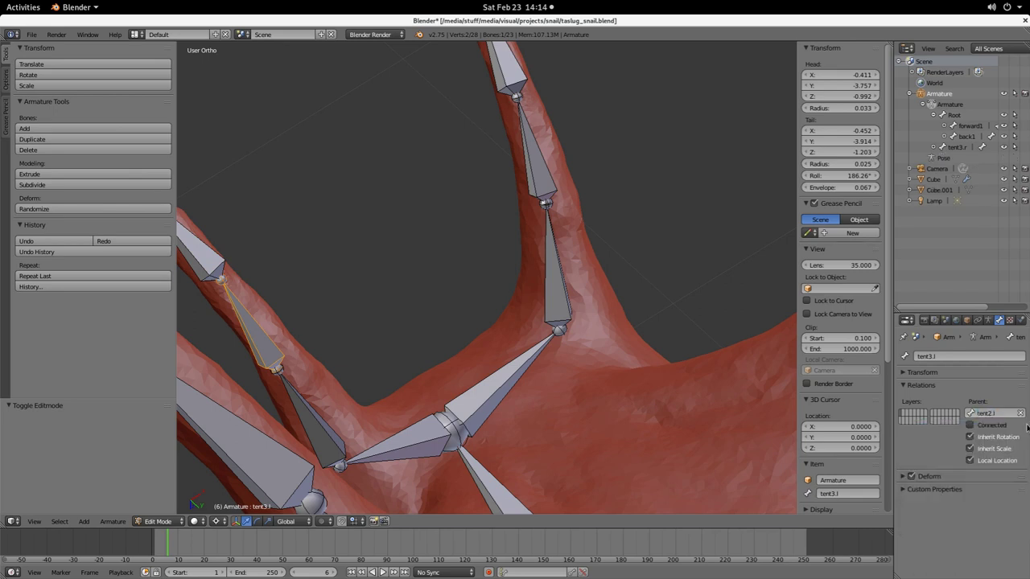
Step: Try rotating the forward3 bone in Pose Mode to test whether both small tentacle chains follow, cancelling the rotation
right_click(478, 473)
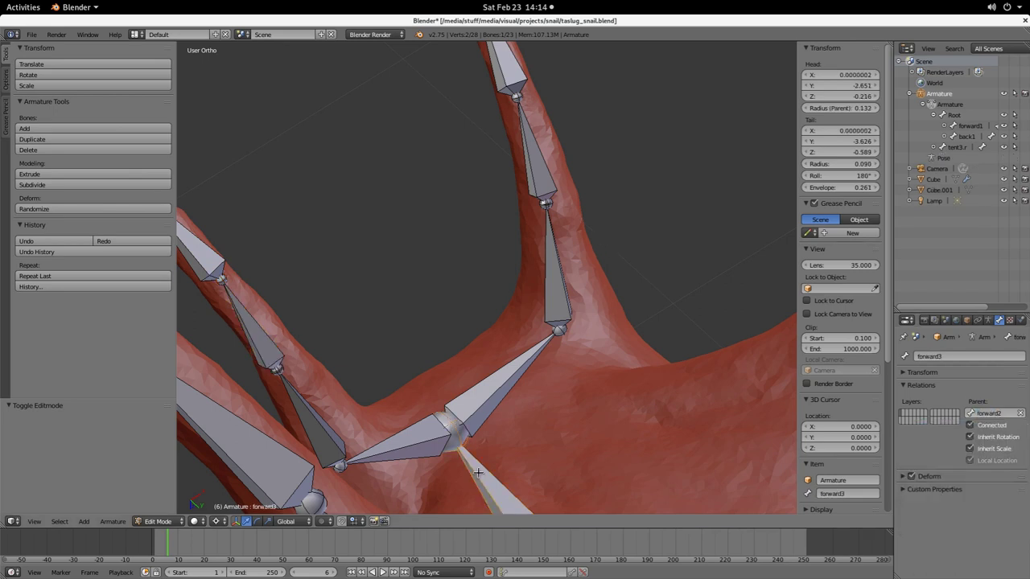
left_click(158, 522)
left_click(162, 485)
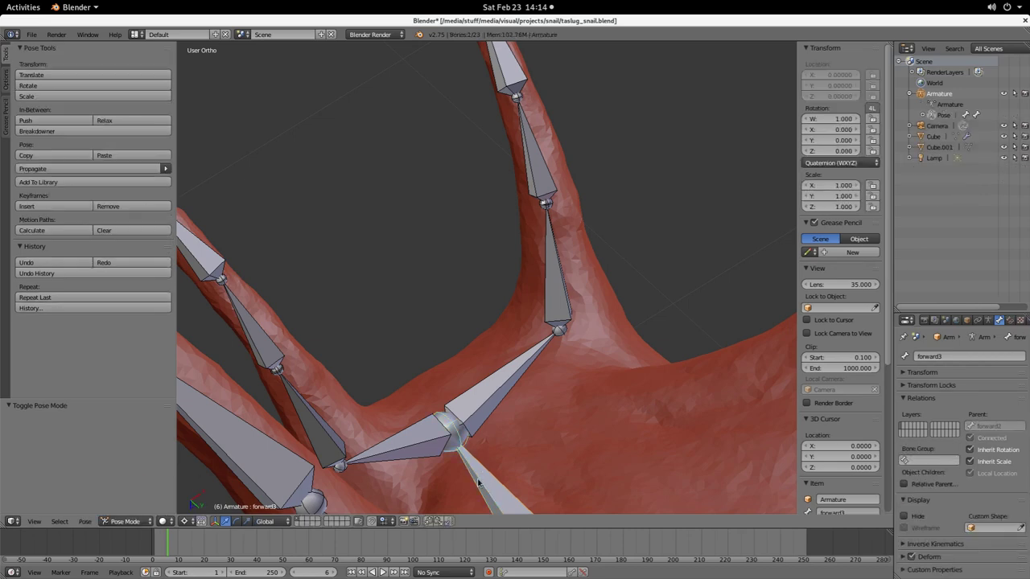
key("r")
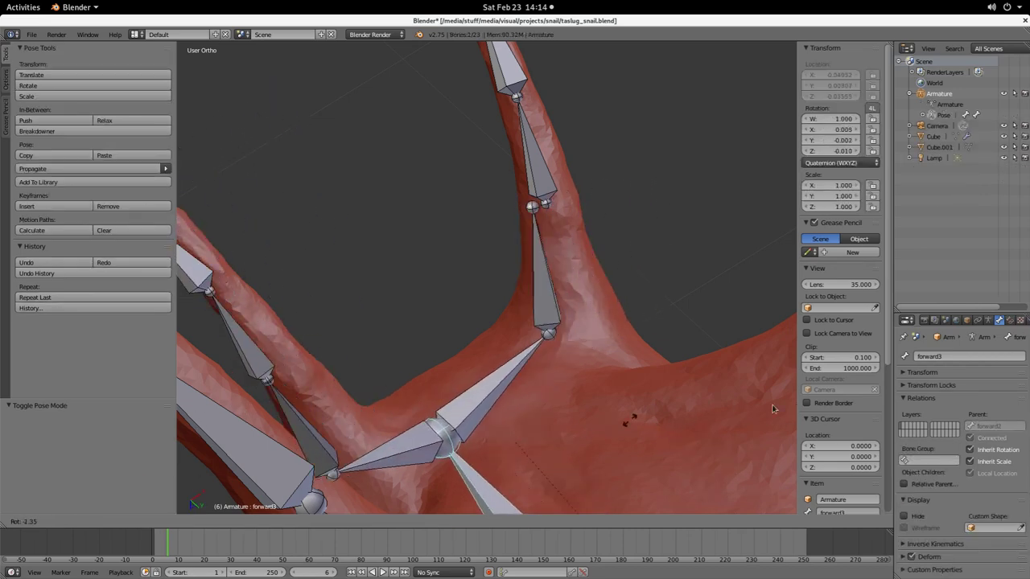
key("Escape")
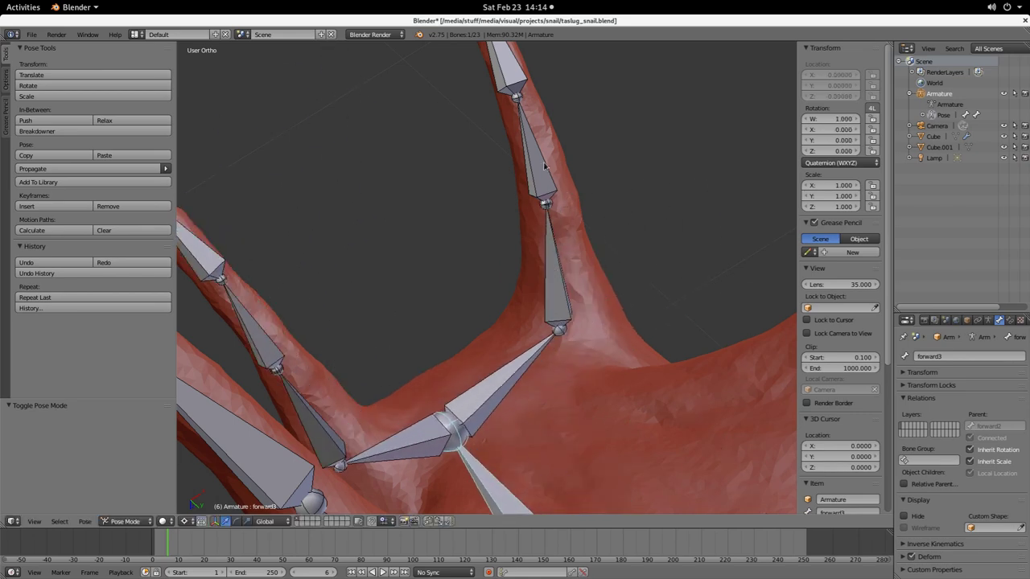
Step: Return to Edit Mode with the tent3.r bone selected and set its parent to tent2.r
right_click(544, 166)
left_click(124, 521)
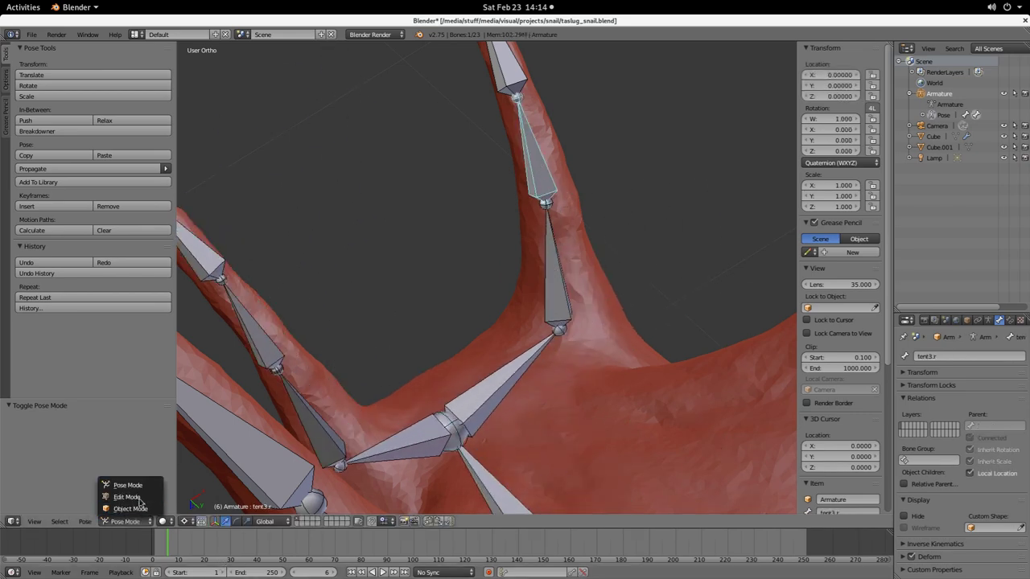
left_click(138, 498)
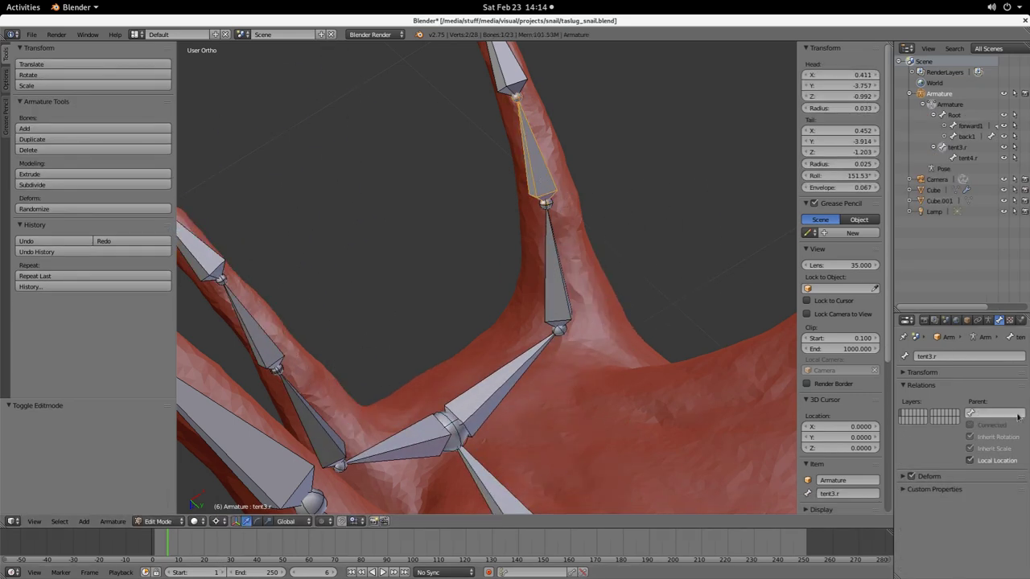
left_click(995, 413)
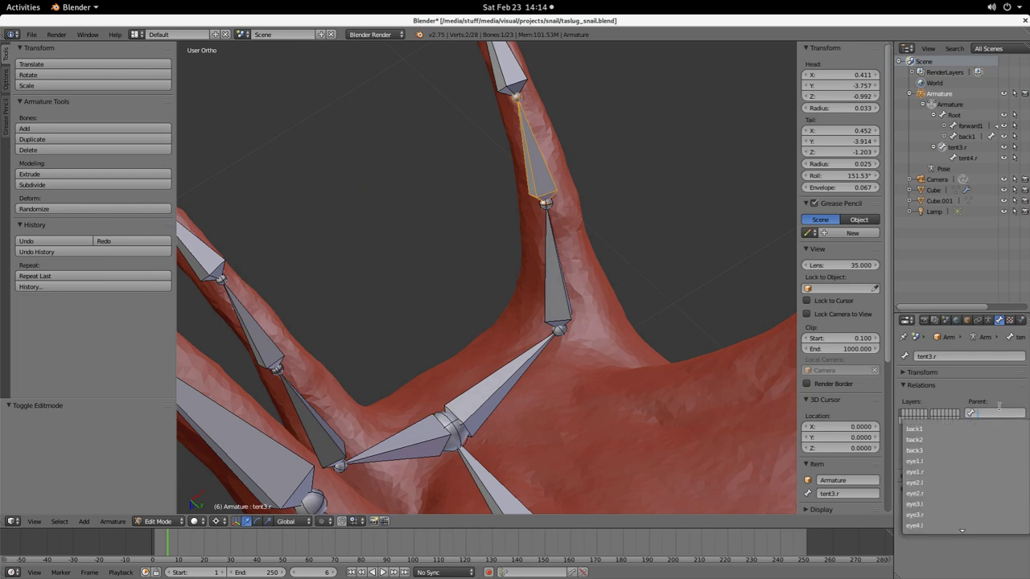
type("tent2.r")
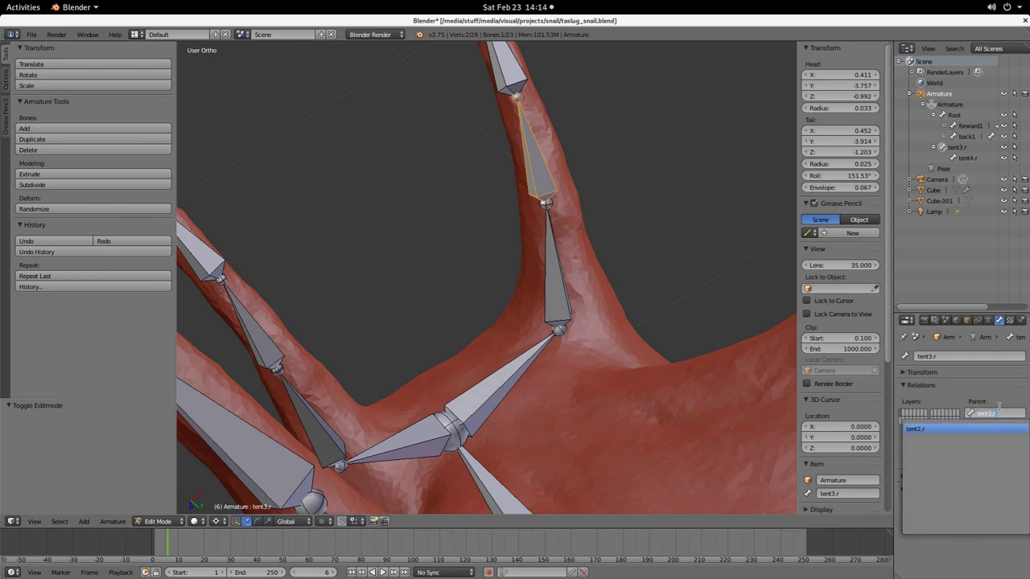
key("Return")
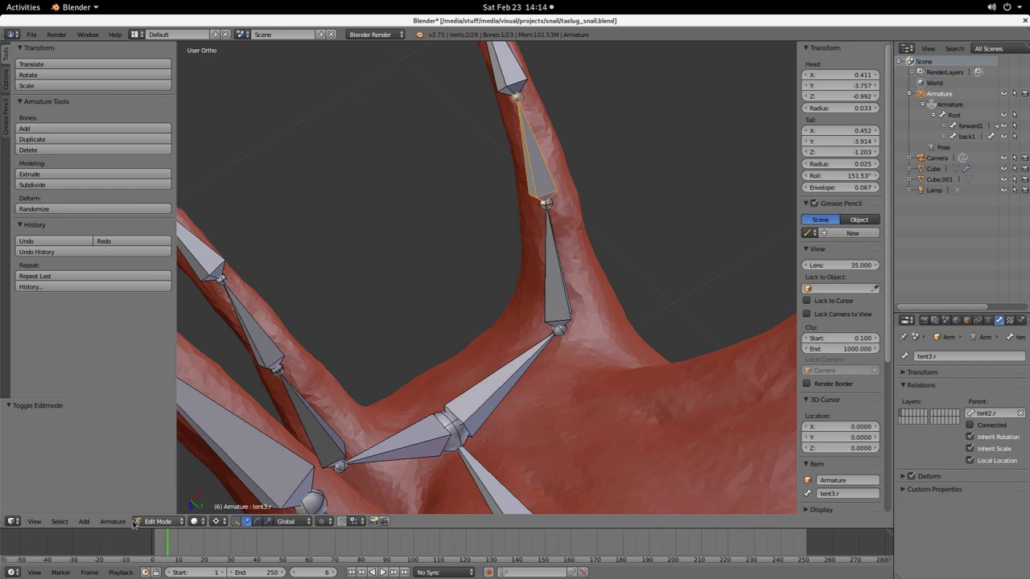
Step: Try rotating the forward3 bone in Pose Mode to test whether the small tentacle chains follow, cancelling the rotation
left_click(158, 521)
left_click(162, 485)
right_click(489, 476)
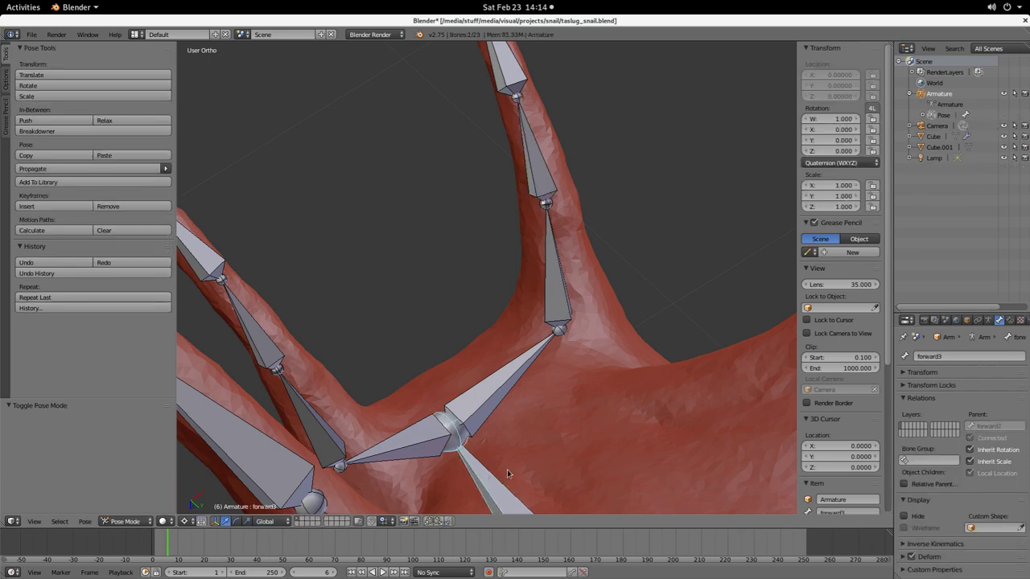
key("r")
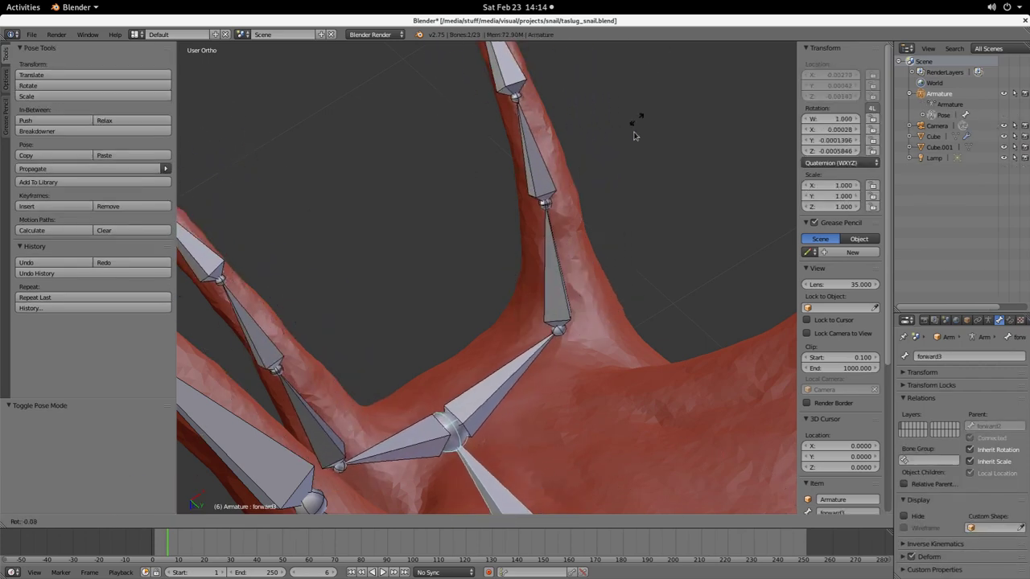
right_click(634, 135)
Step: Try moving the Root bone to test whether the whole armature follows, cancelling the move
scroll(616, 334, "down", 5)
scroll(616, 334, "down", 8)
right_click(563, 327)
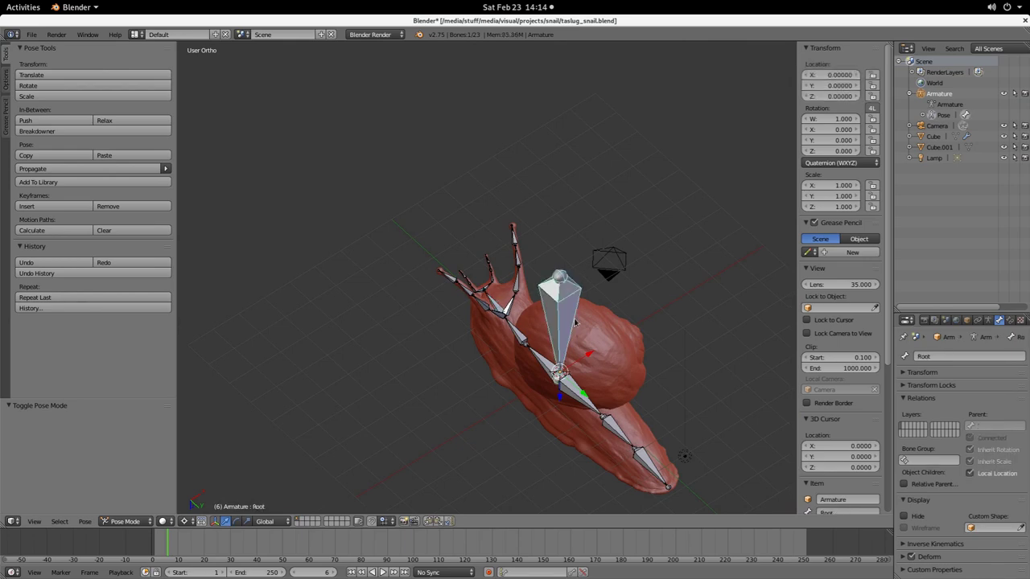
key("g")
key("Escape")
middle_click_drag(618, 322, 652, 348)
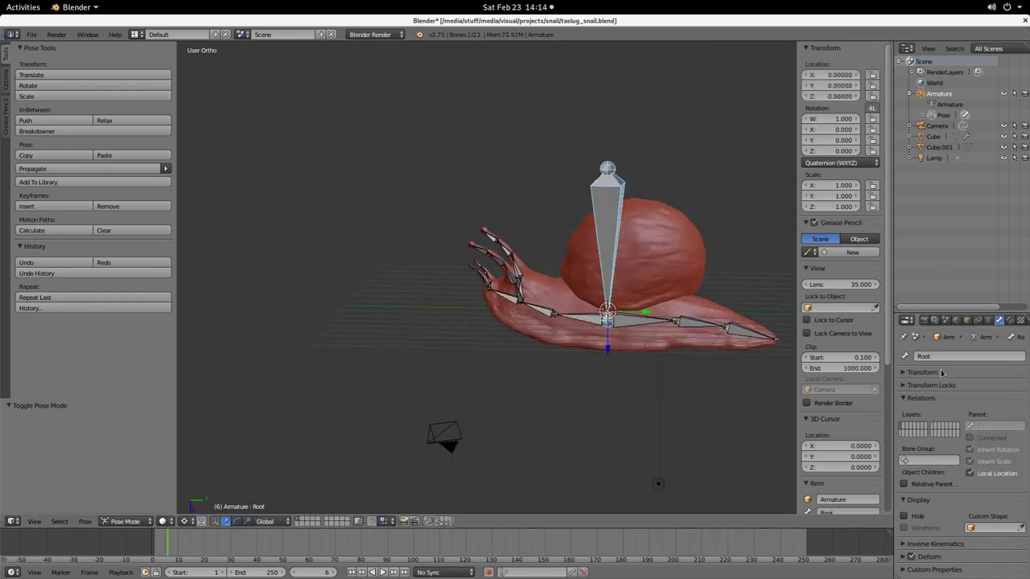
Step: In Object Mode, select the snail body and then the armature, and parent the body With Automatic Weights
left_click(124, 522)
left_click(121, 514)
right_click(624, 347)
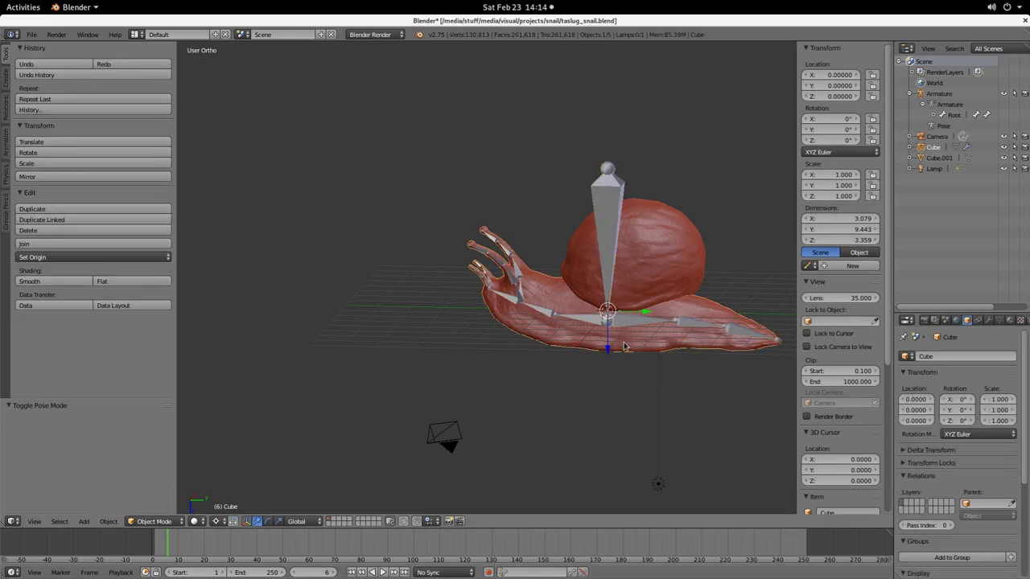
right_click(611, 223)
right_click(614, 231)
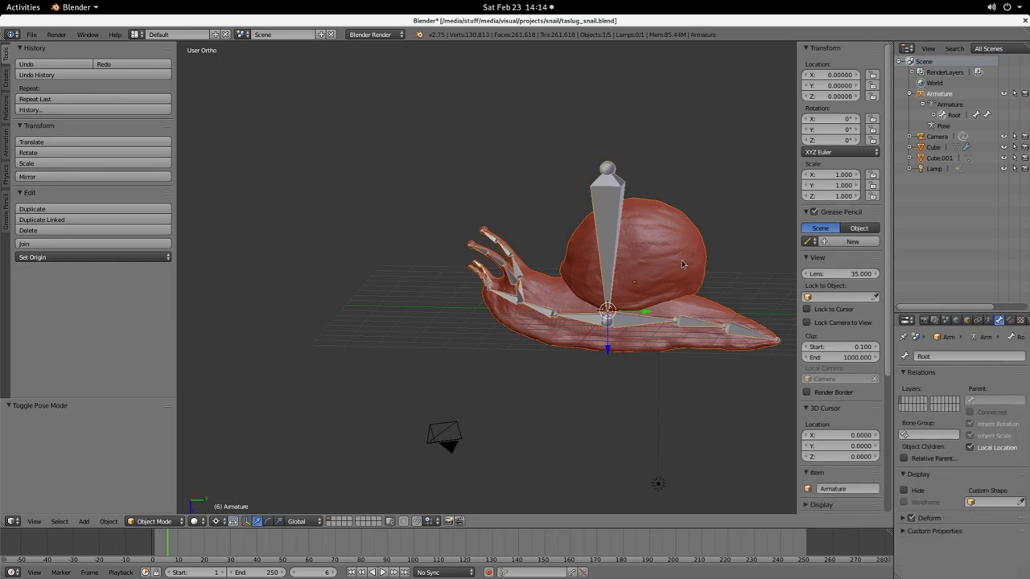
right_click(663, 366)
key("a")
right_click(630, 356)
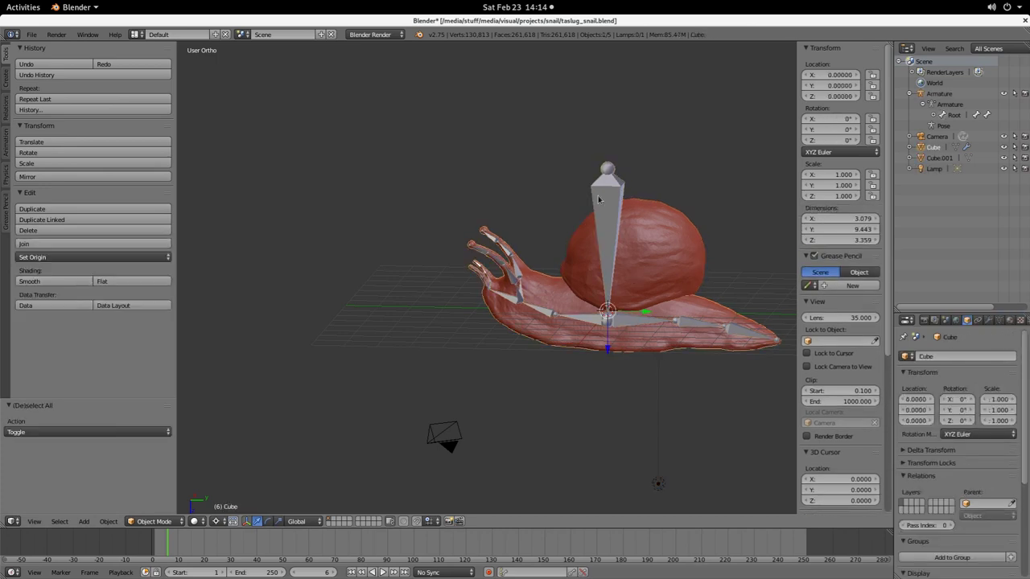
right_click(603, 189)
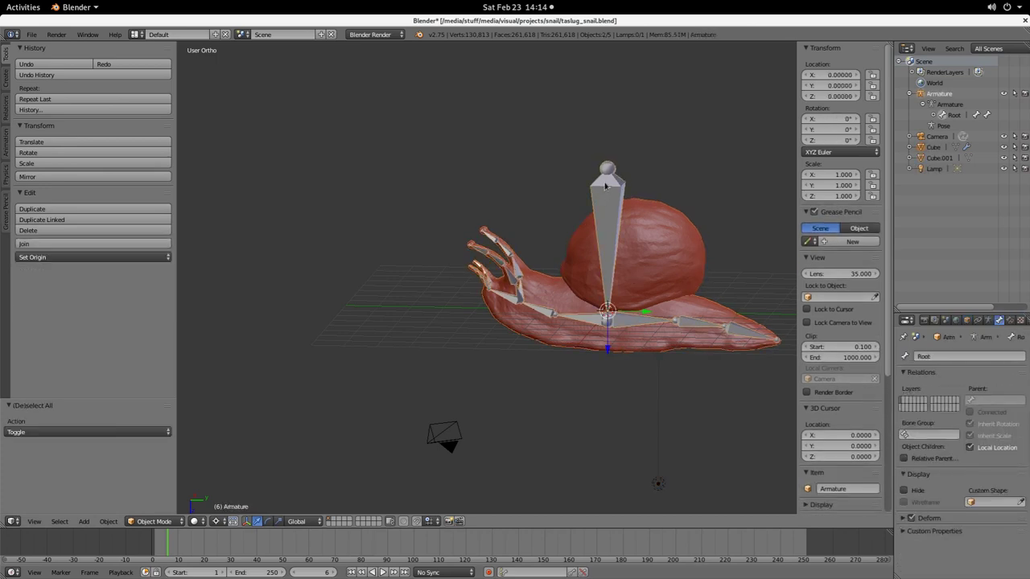
key("ctrl+p")
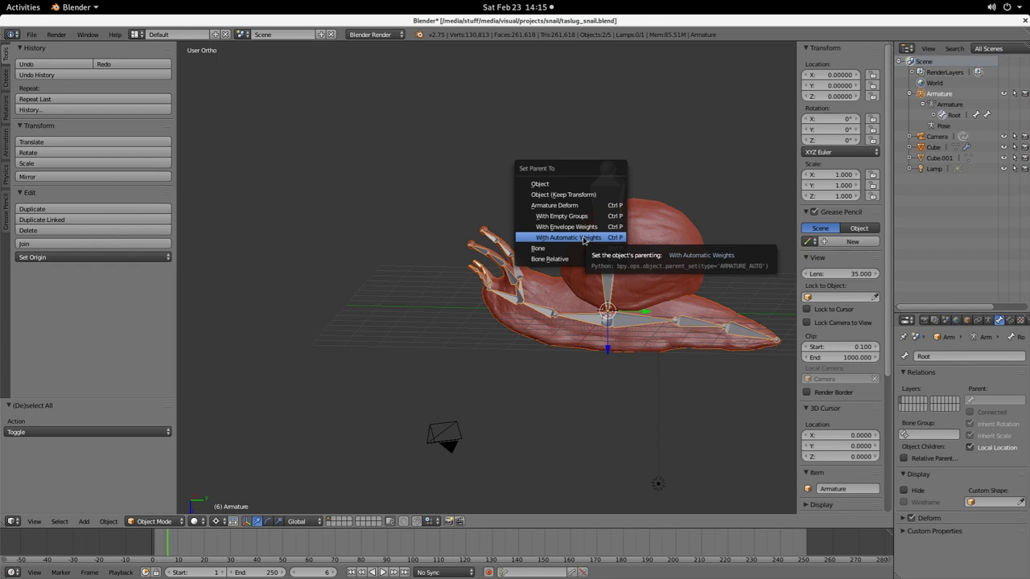
left_click(583, 238)
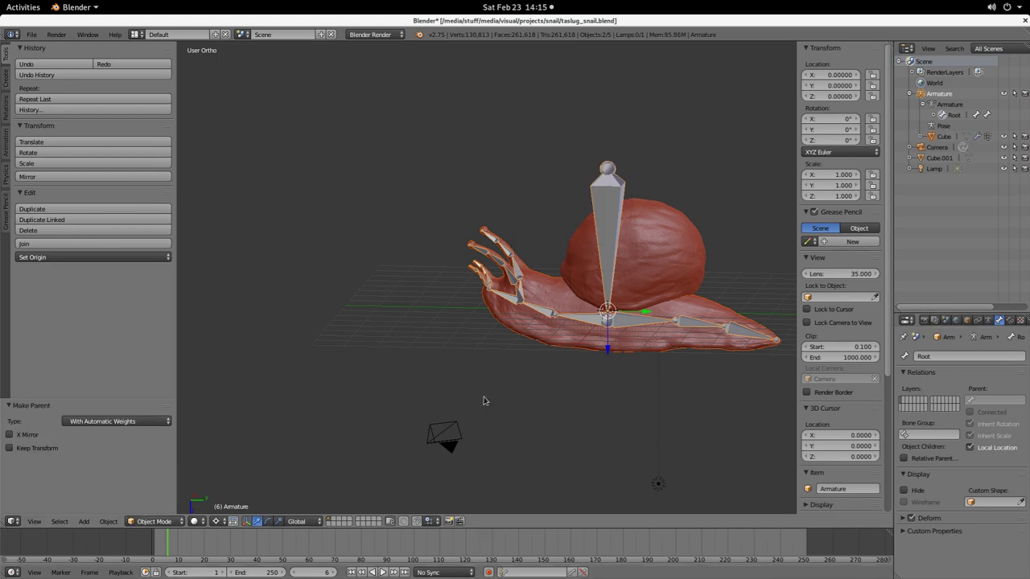
Step: Switch the armature to Pose Mode and try moving the Root bone to test the body deformation, cancelling the move
right_click(604, 184)
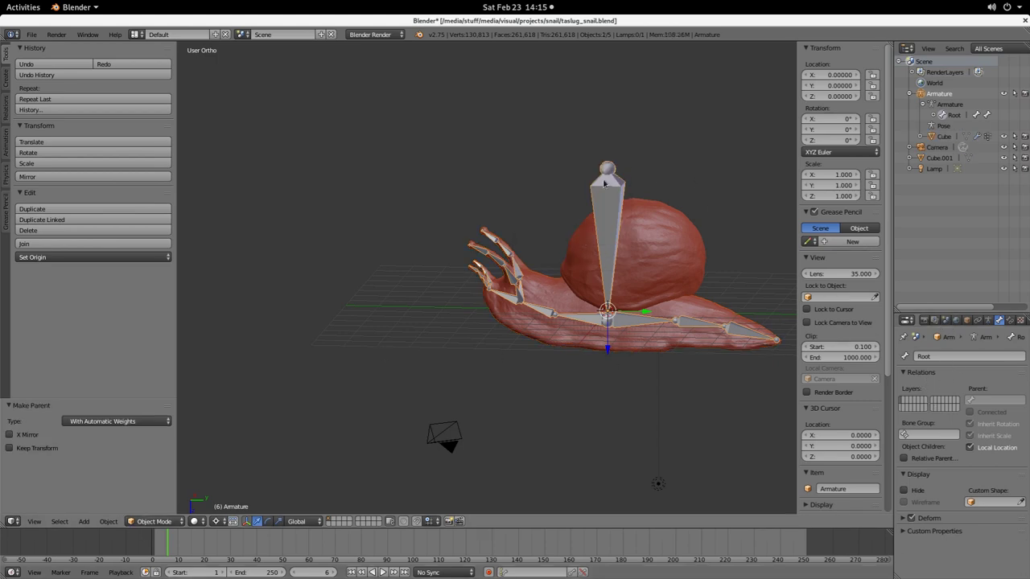
left_click(175, 521)
left_click(169, 486)
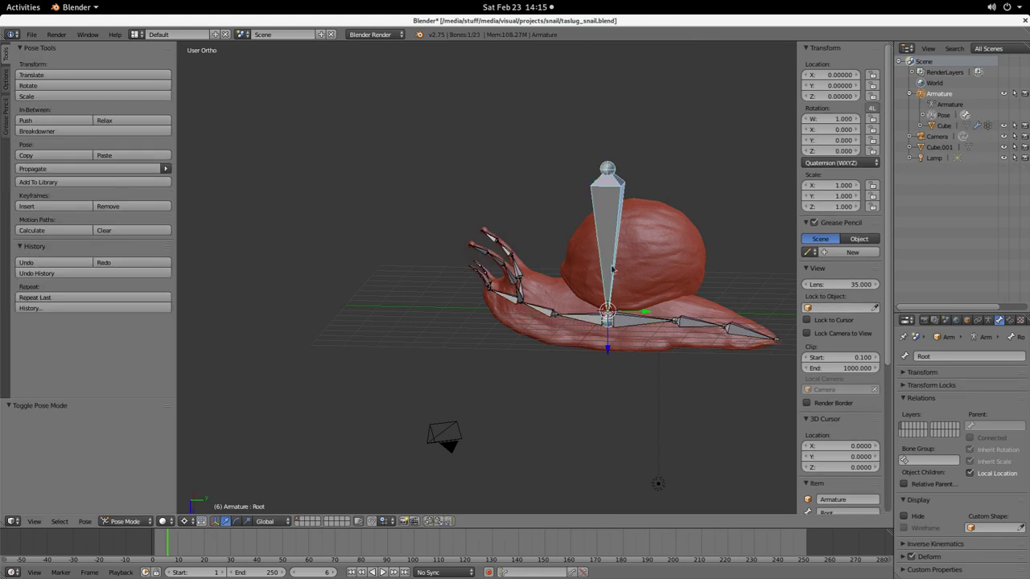
key("g")
key("Escape")
Step: Try rotating the back1 and back3 bones to test the tail deformation, cancelling each rotation
right_click(655, 323)
key("r")
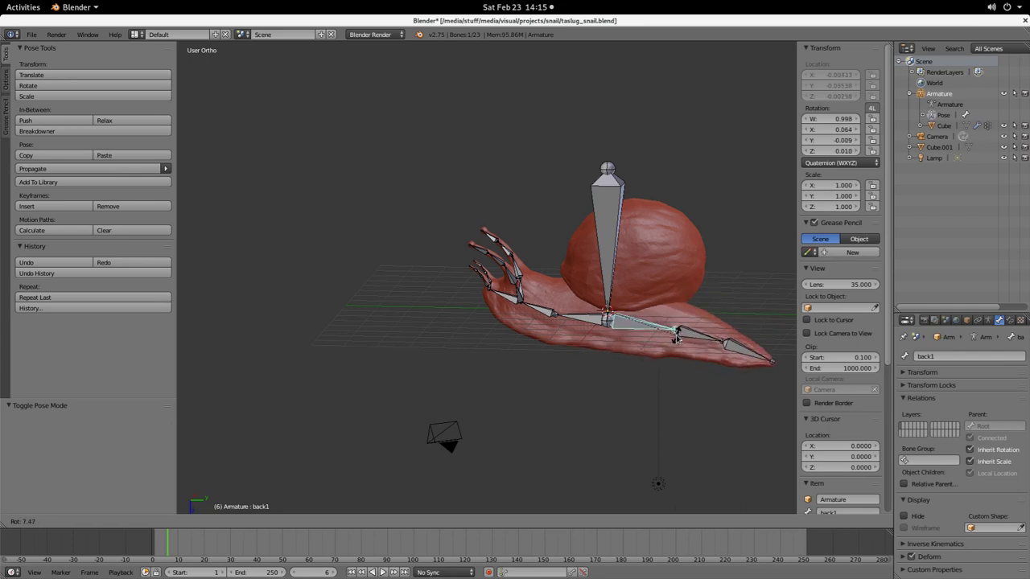
key("Escape")
right_click(750, 338)
key("r")
key("Escape")
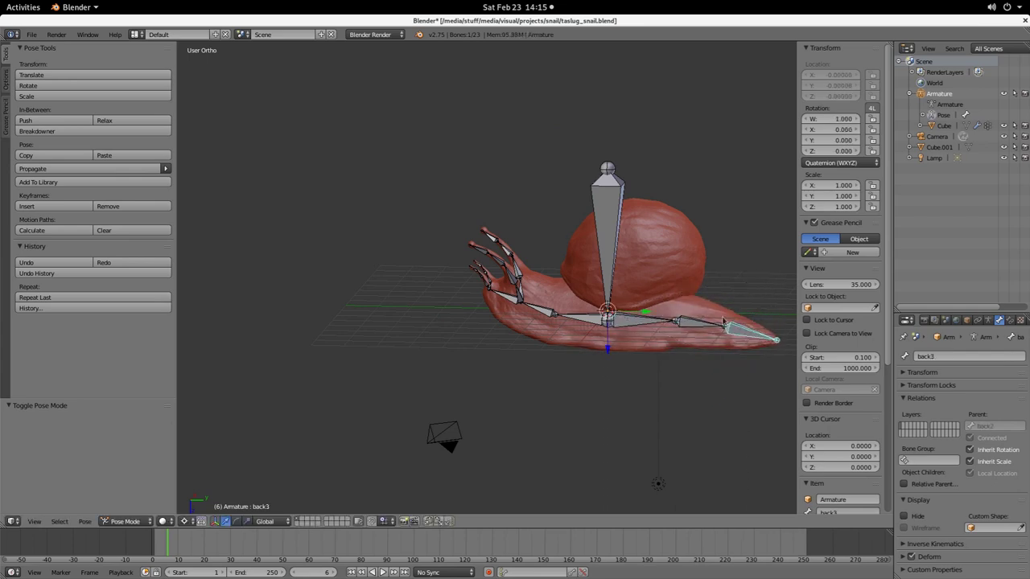
Step: Try rotating the eye2.l and eye1.l bones to test the eye stalk deformation, cancelling each rotation
middle_click_drag(445, 338, 515, 266)
right_click(523, 271)
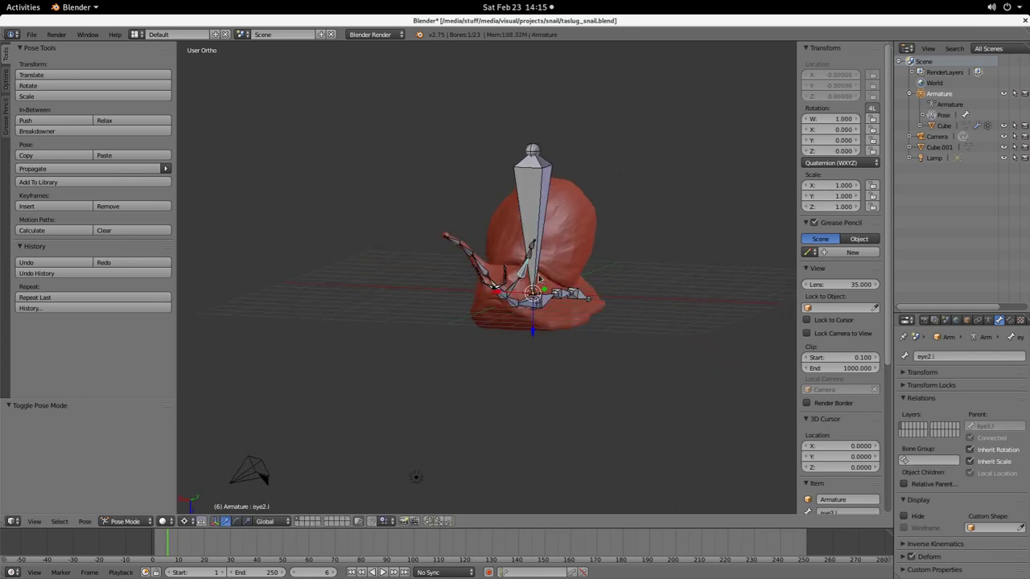
key("r")
key("Escape")
key("r")
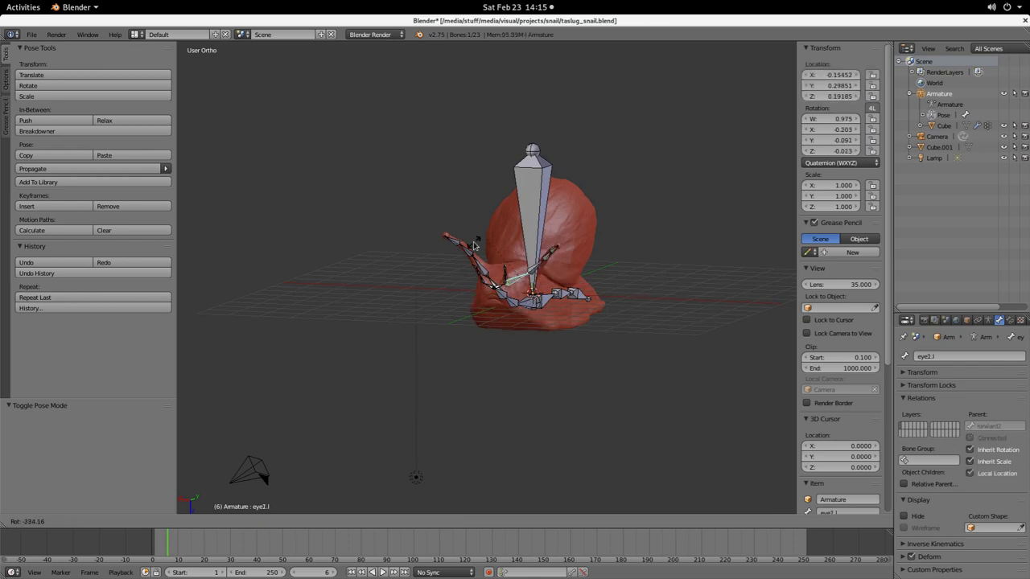
key("Escape")
Step: Change the pivot point so bones rotate around their own base, and test it by rotating eye1.l, cancelling the rotation
scroll(545, 314, "up", 5)
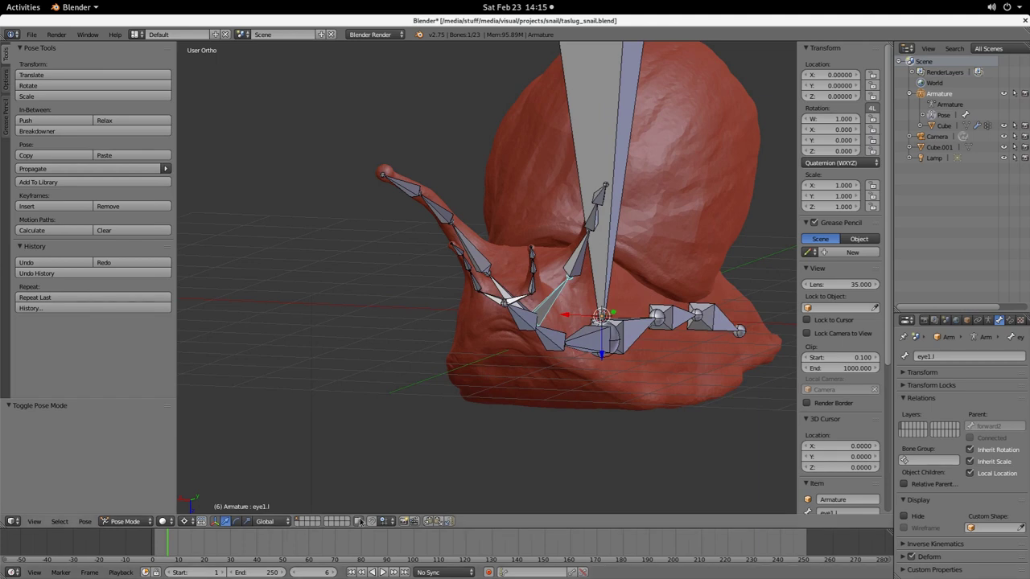
left_click(184, 522)
left_click(210, 473)
key("r")
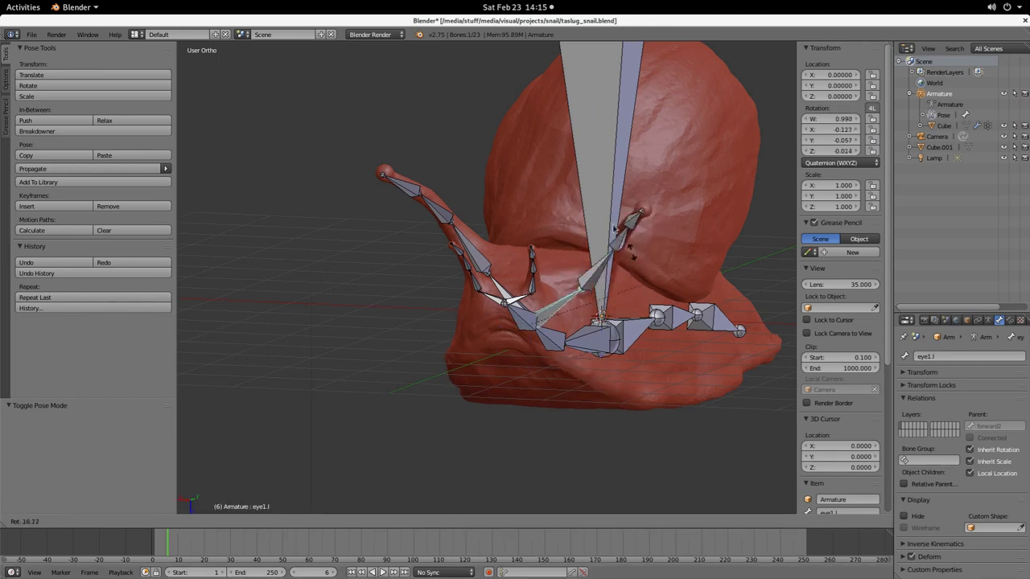
key("Escape")
Step: Try rotating the forward3 and tent2.l bones to test the head and small tentacle deformation, cancelling each rotation
middle_click_drag(579, 273, 523, 320)
right_click(549, 320)
key("r")
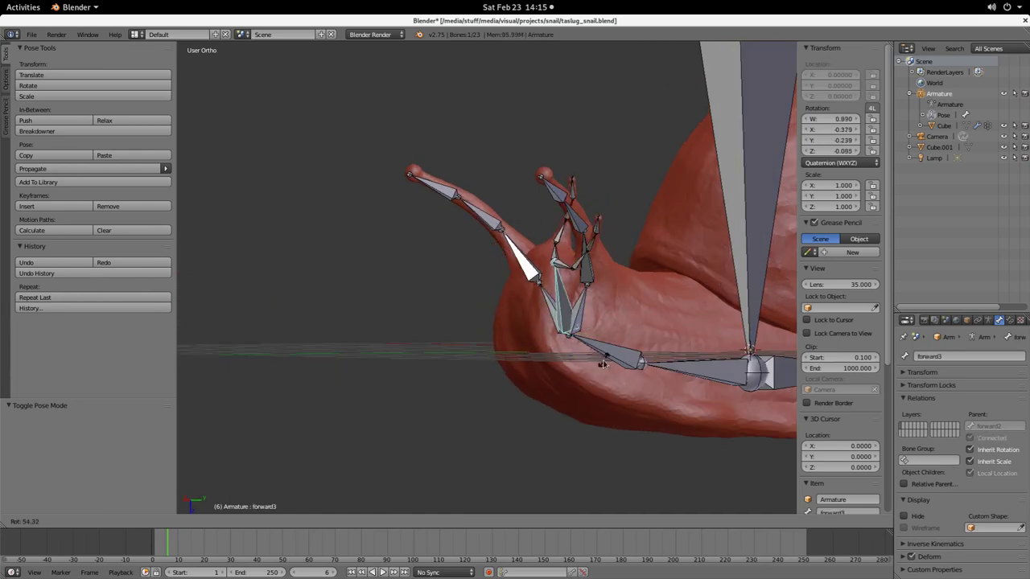
key("Escape")
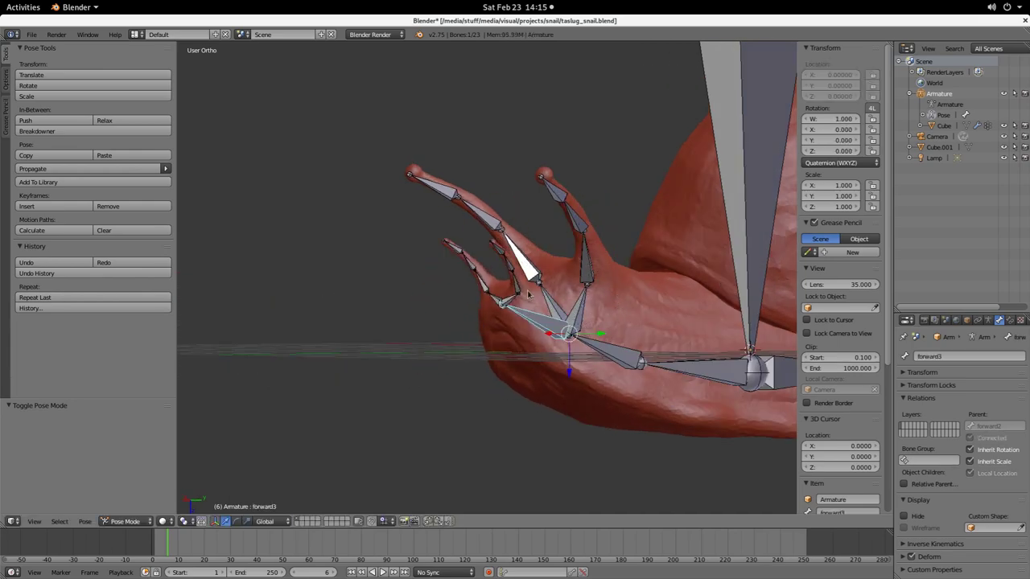
right_click(510, 303)
right_click(513, 275)
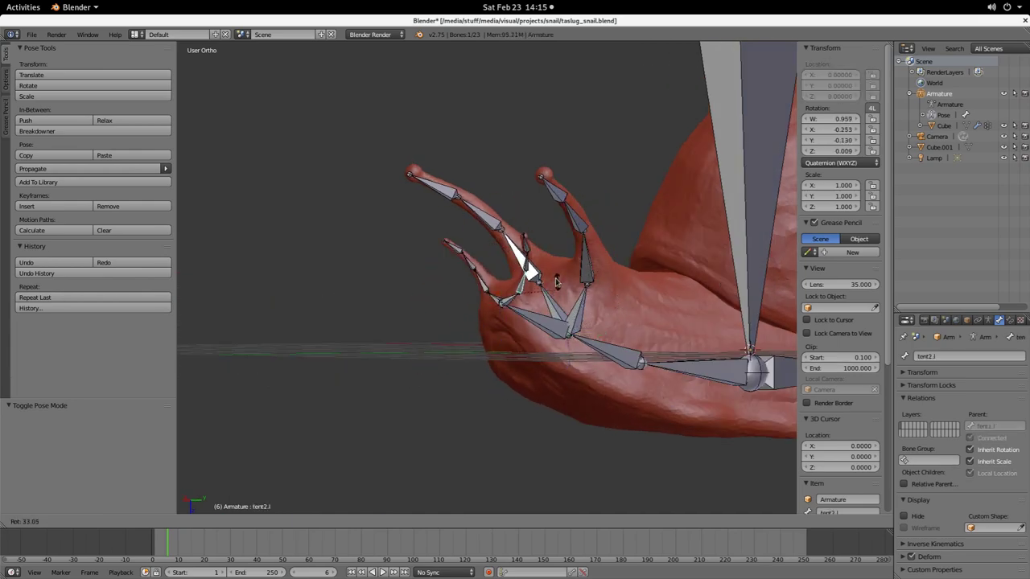
middle_click_drag(626, 222, 563, 354)
scroll(687, 372, "down", 4)
scroll(655, 362, "up", 4)
Step: Select the back3 bone, examine its influence on the snail body in Weight Paint mode, and return to Object Mode
right_click(604, 351)
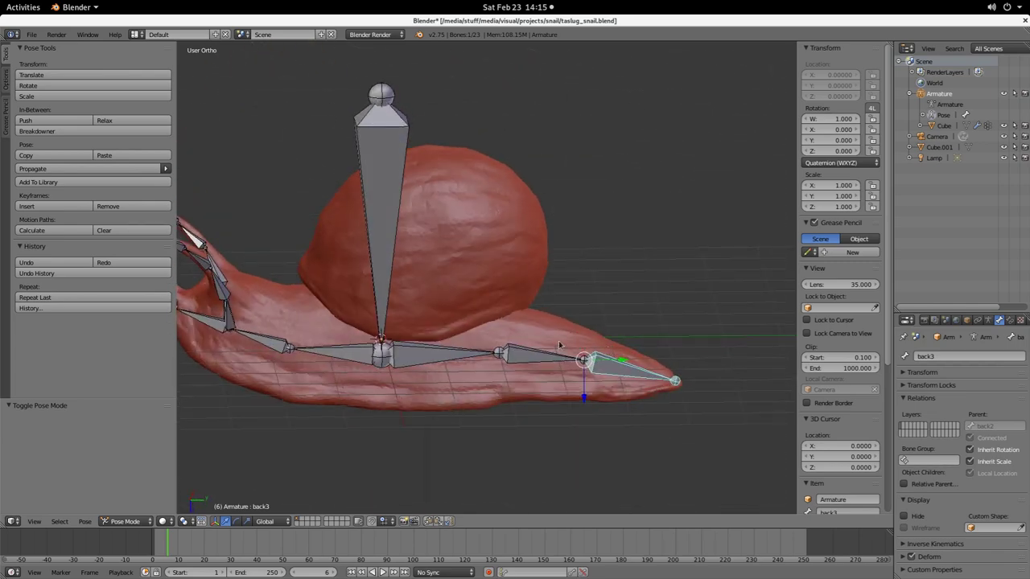
right_click(406, 399)
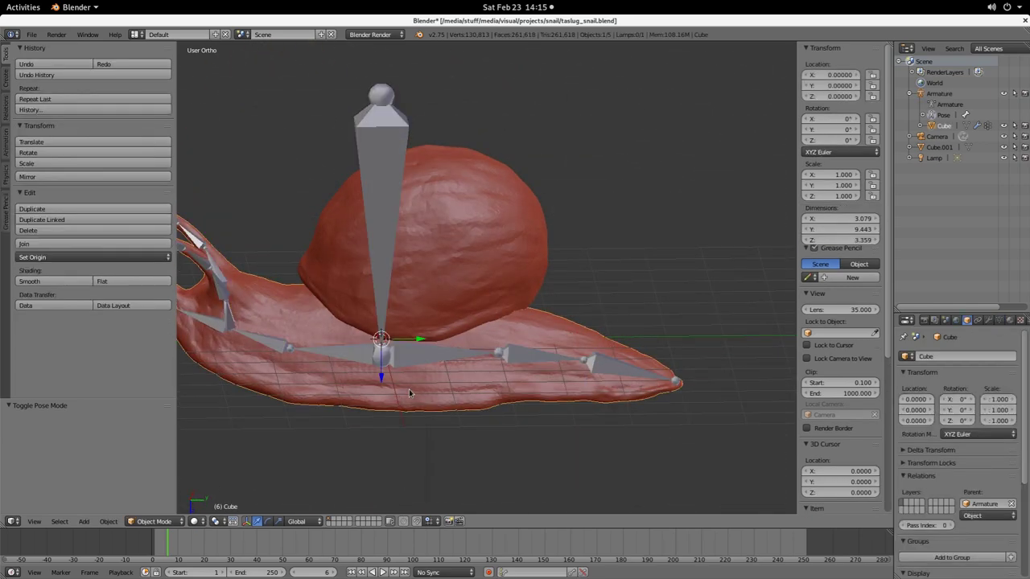
left_click(153, 521)
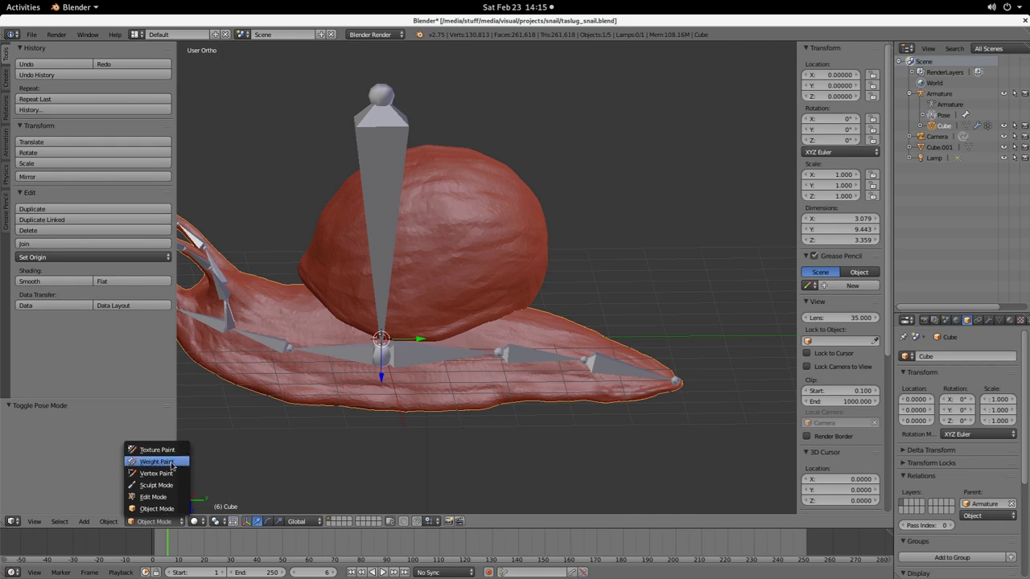
left_click(170, 463)
mouse_move(591, 387)
middle_mouse_down()
mouse_move(619, 377)
mouse_move(637, 339)
middle_mouse_up()
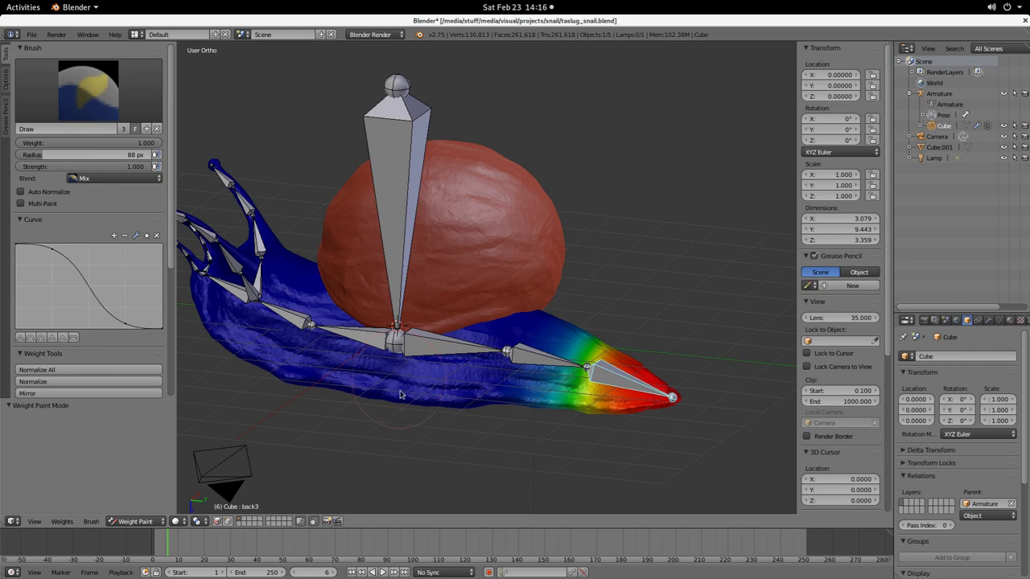
left_click(138, 521)
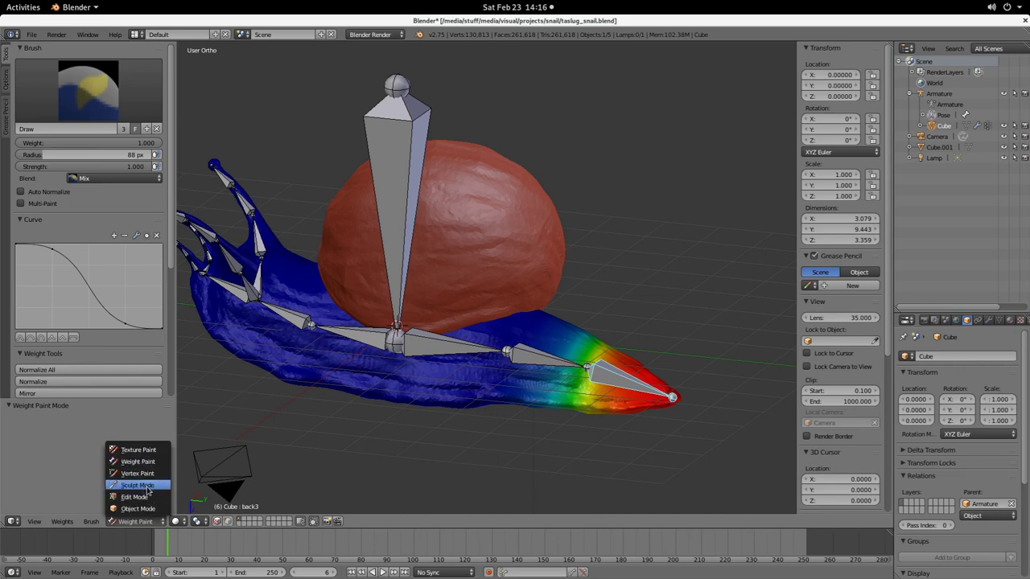
left_click(139, 509)
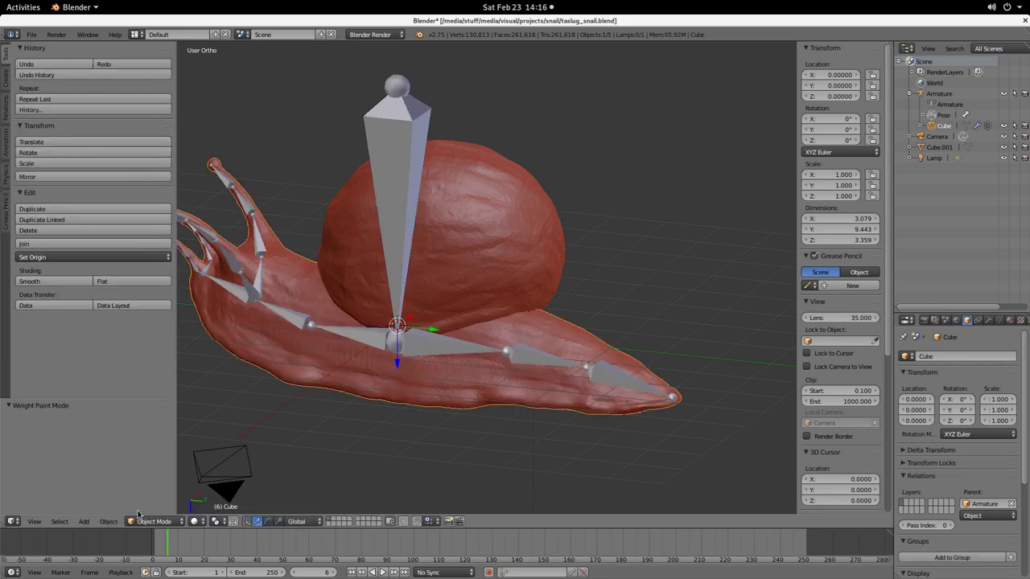
Step: Select the armature and try rotating the forward1 and back1 bones to test the body deformation, cancelling each rotation
right_click(412, 121)
middle_click_drag(360, 387, 345, 374)
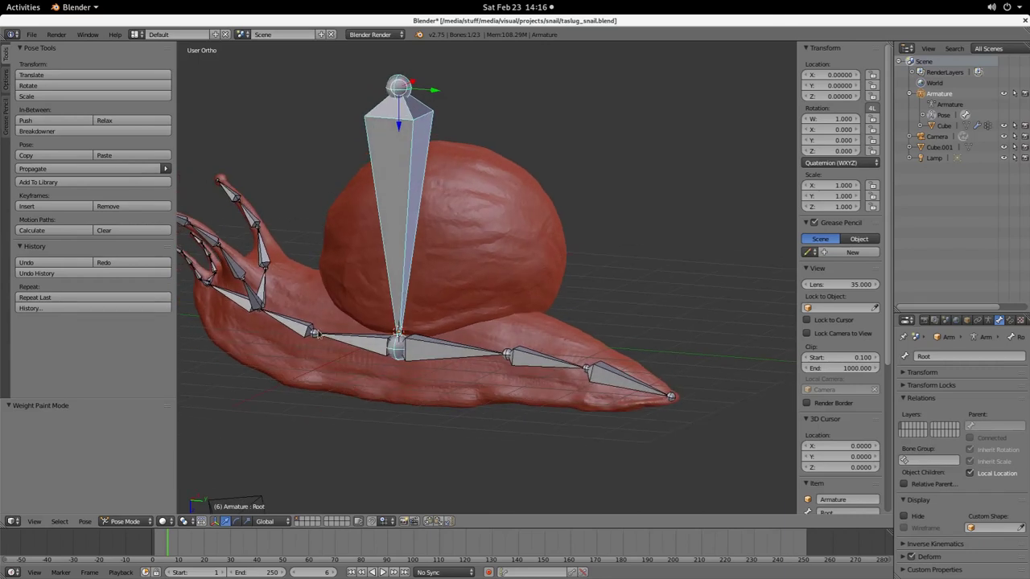
right_click(356, 342)
key("r")
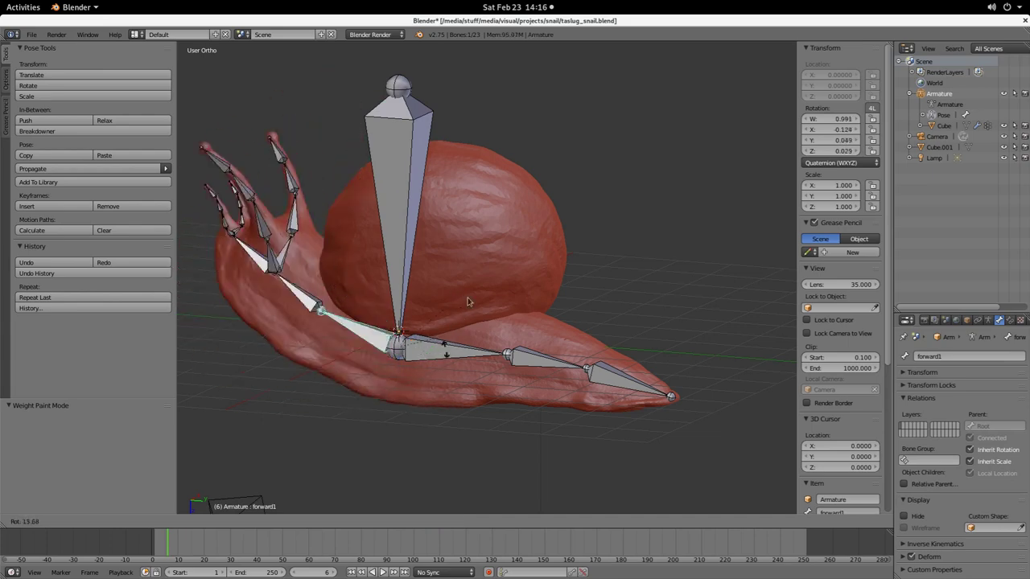
key("Escape")
middle_click_drag(408, 357, 428, 352)
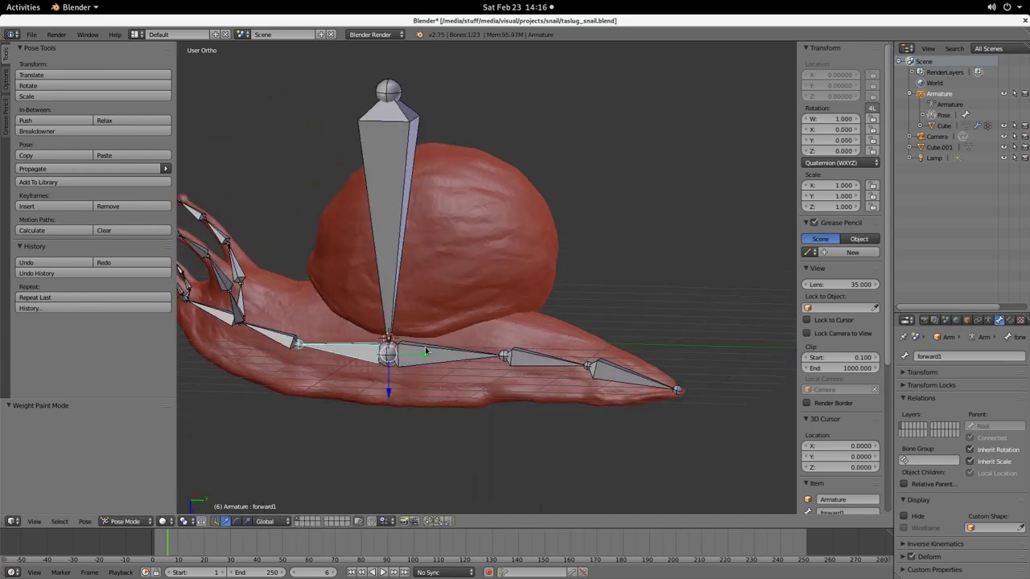
right_click(428, 354)
key("r")
key("Escape")
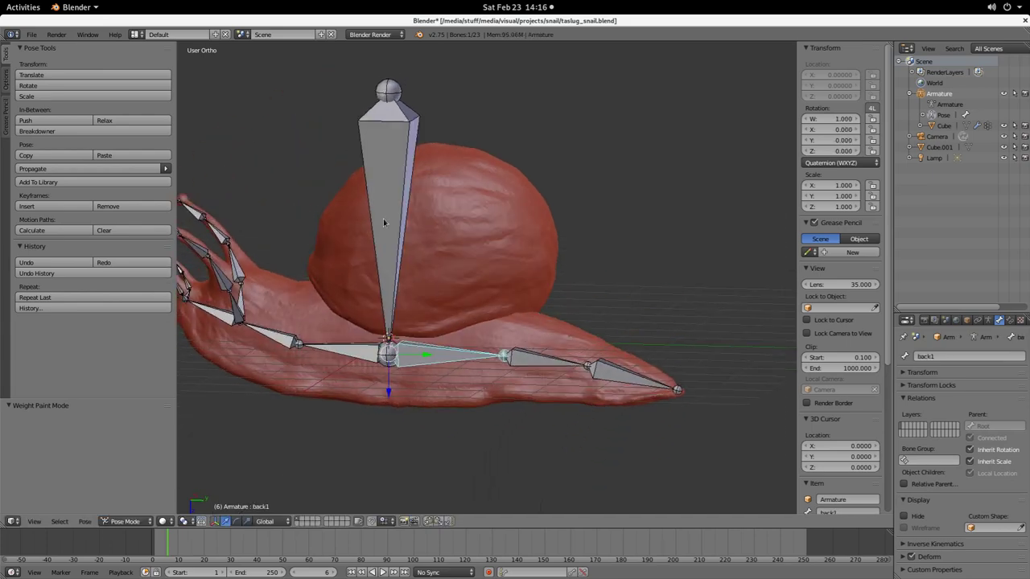
Step: Select the shell together with the armature's Root bone and parent it to the armature using Armature Deform With Empty Groups
right_click(385, 221)
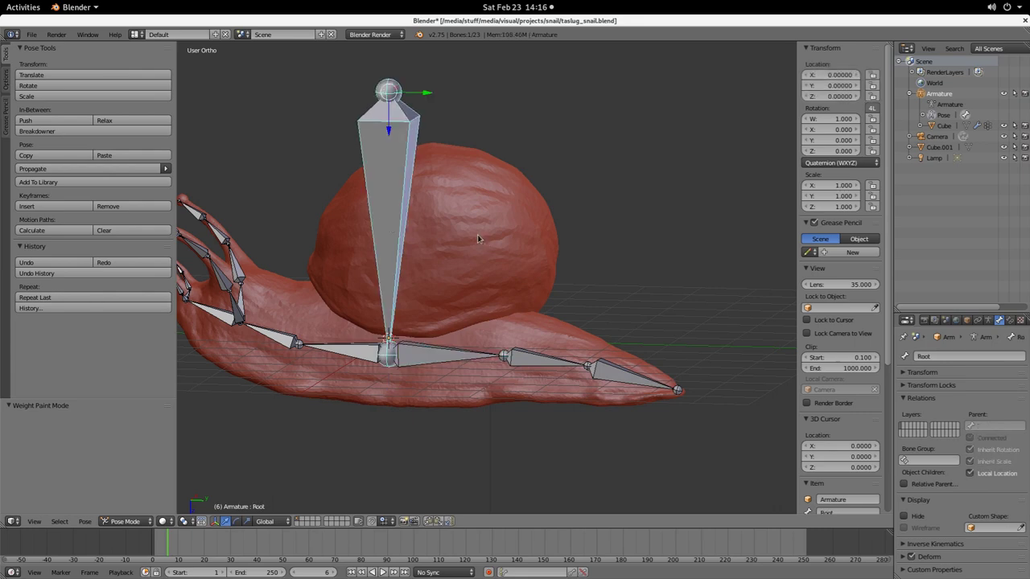
right_click(478, 238)
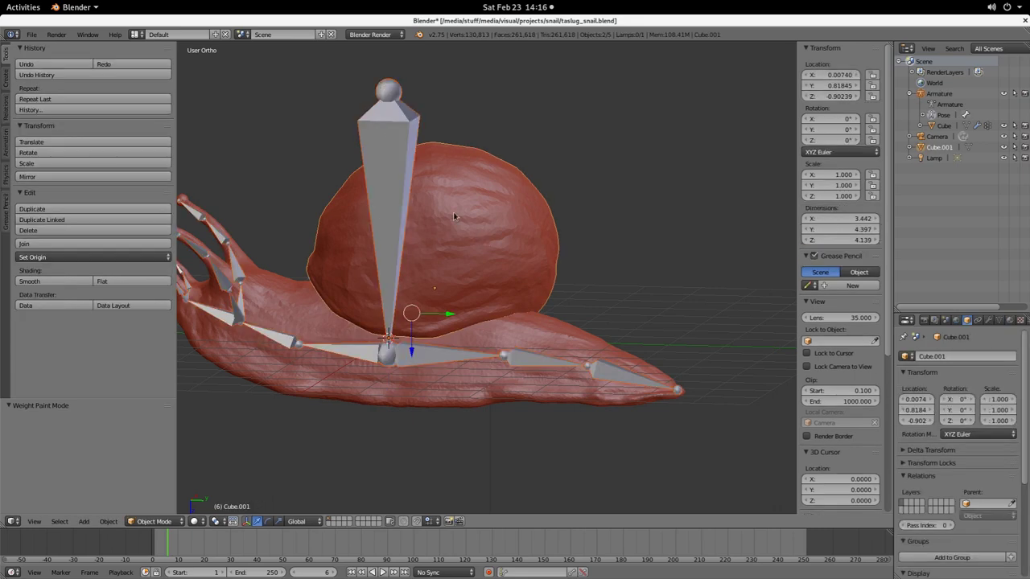
right_click(378, 119)
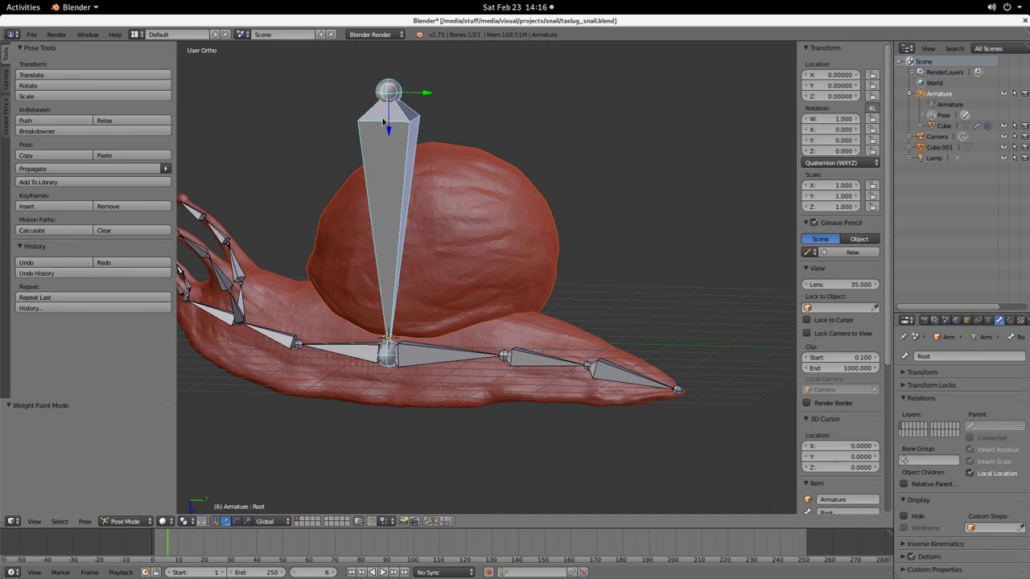
key("ctrl+p")
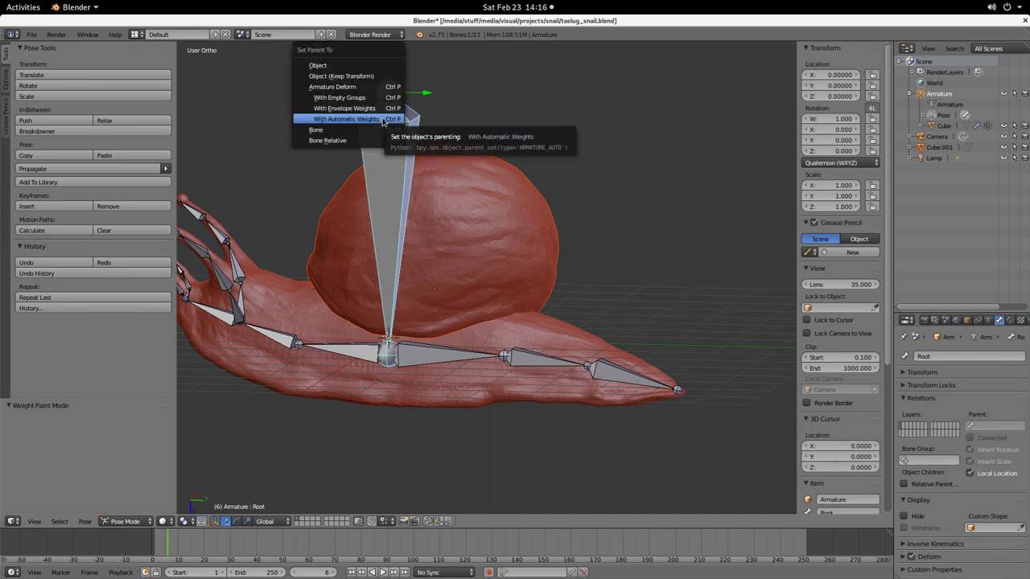
key("Up")
key("Up")
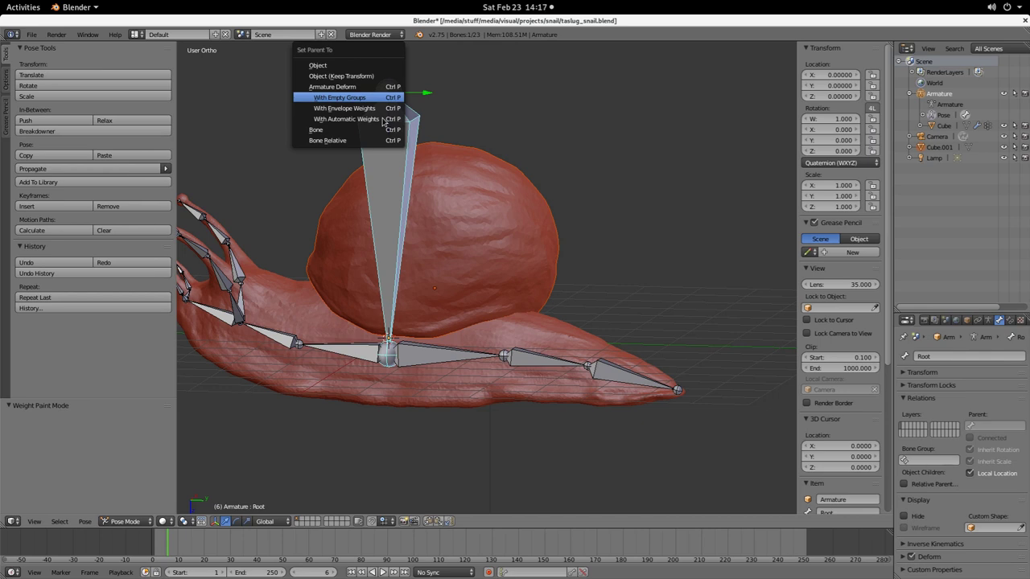
key("Return")
Step: Put the shell in Texture Paint mode and toggle face selection masking on and off
right_click(461, 210)
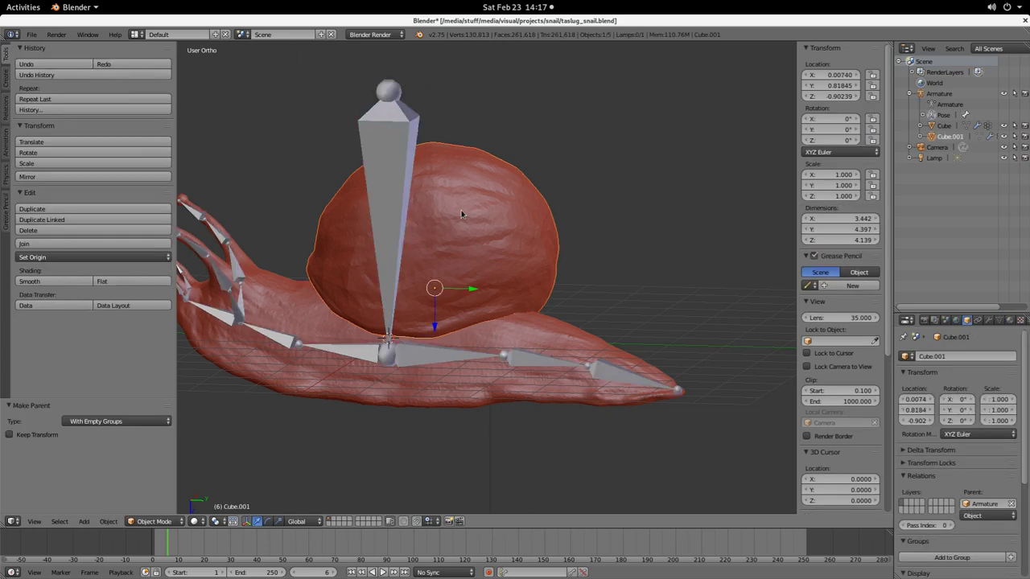
left_click(153, 521)
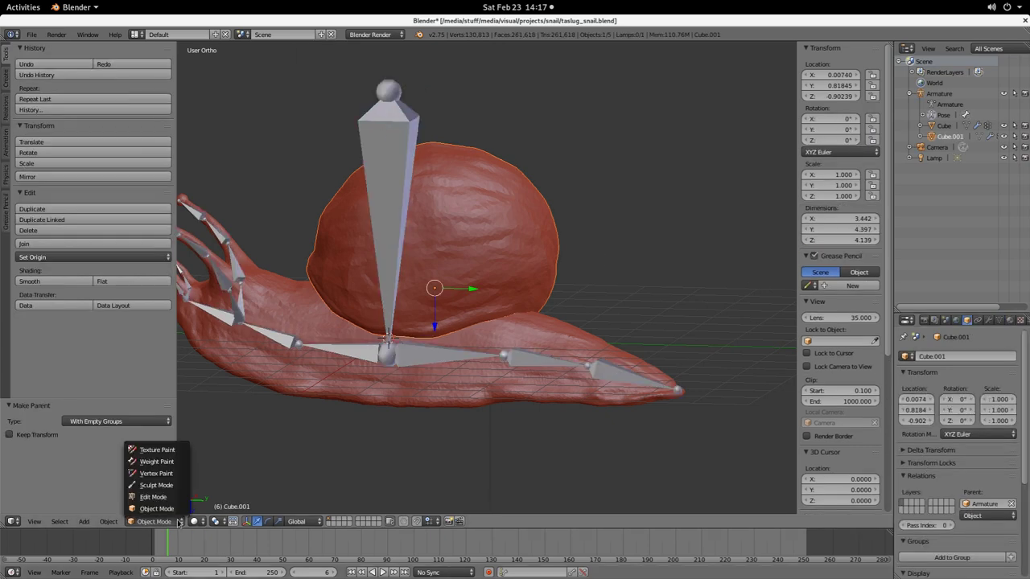
left_click(171, 450)
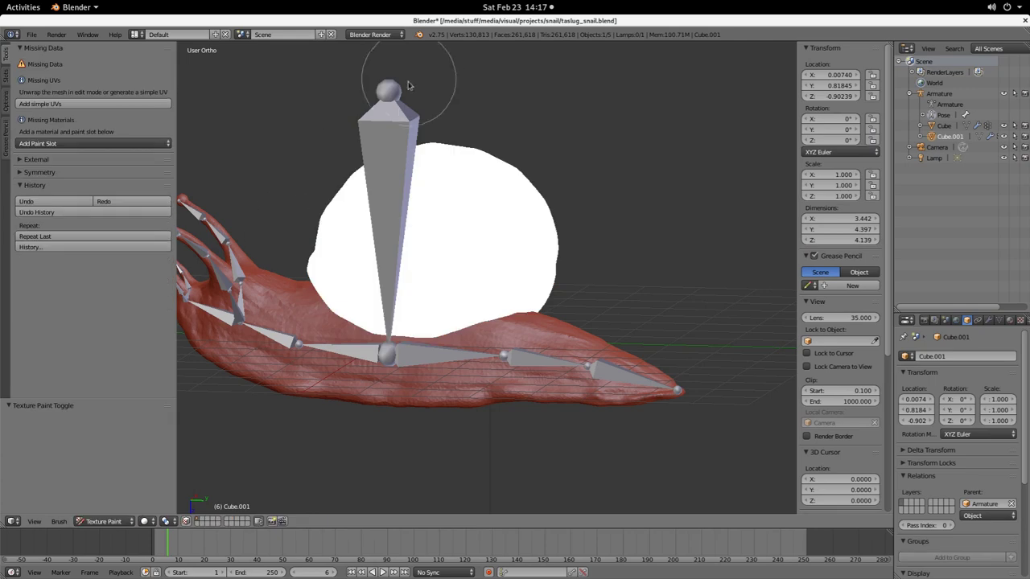
right_click(392, 117)
key("ctrl+shift+z")
left_click(185, 522)
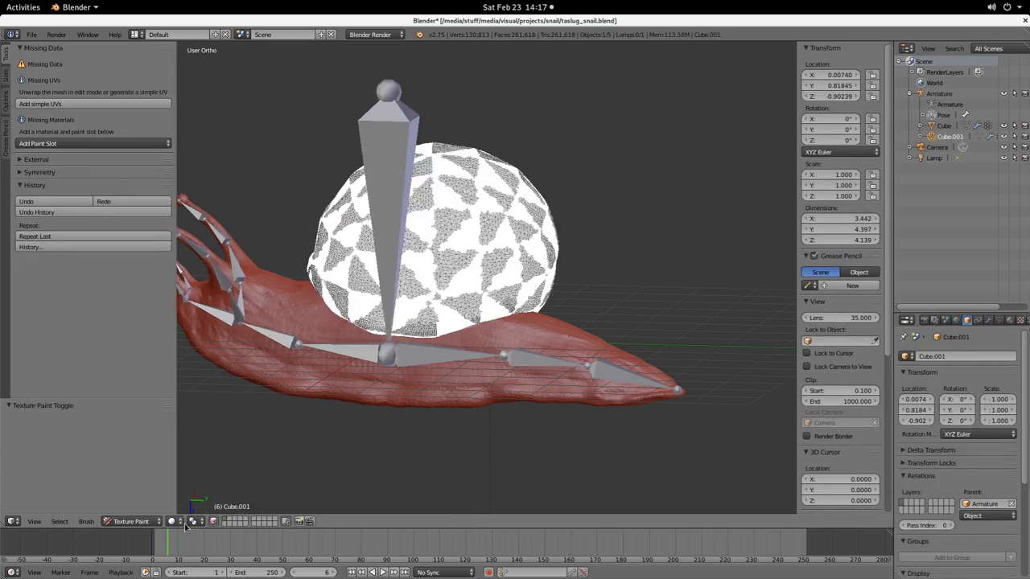
left_click(214, 522)
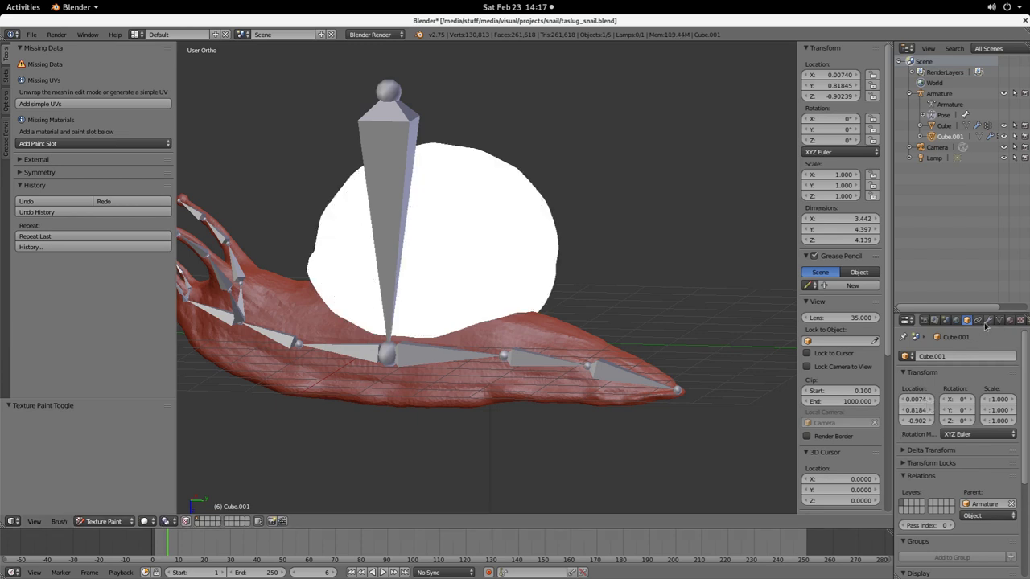
Step: Examine the shell's list of vertex groups in its mesh data
left_click(998, 320)
scroll(995, 487, "up", 4)
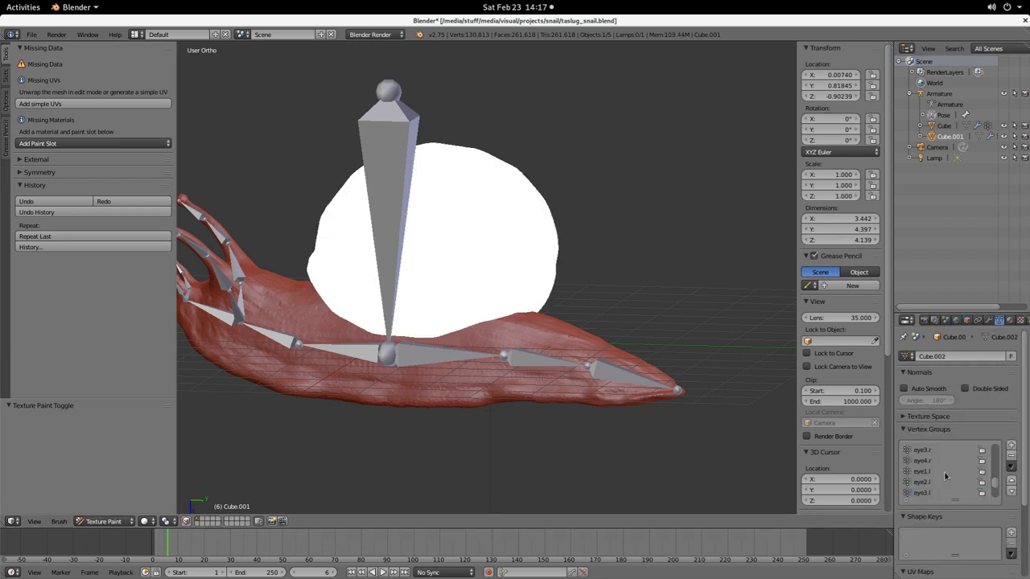
scroll(996, 486, "down", 4)
scroll(1020, 491, "down", 3)
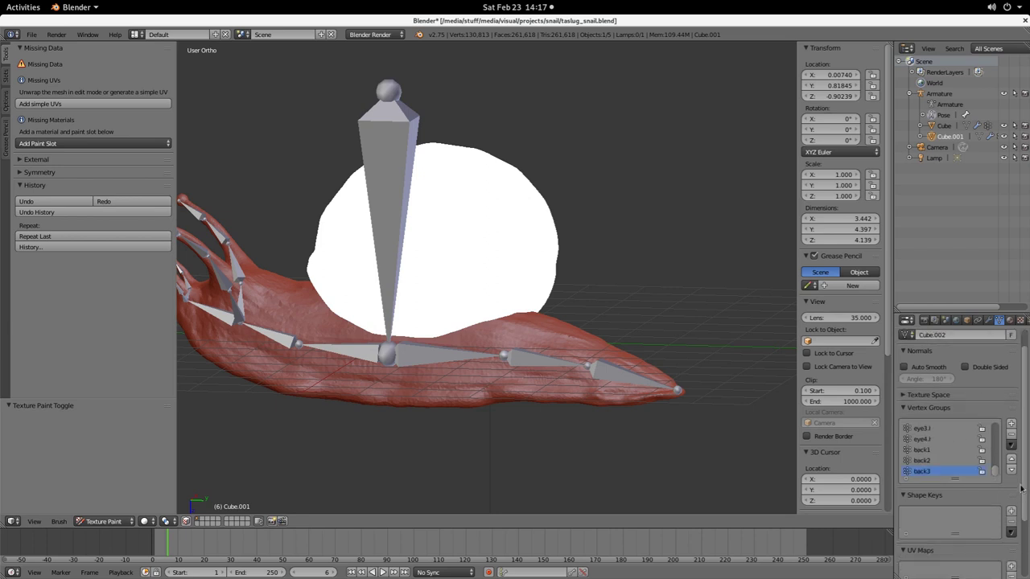
left_click_drag(1024, 502, 1024, 403)
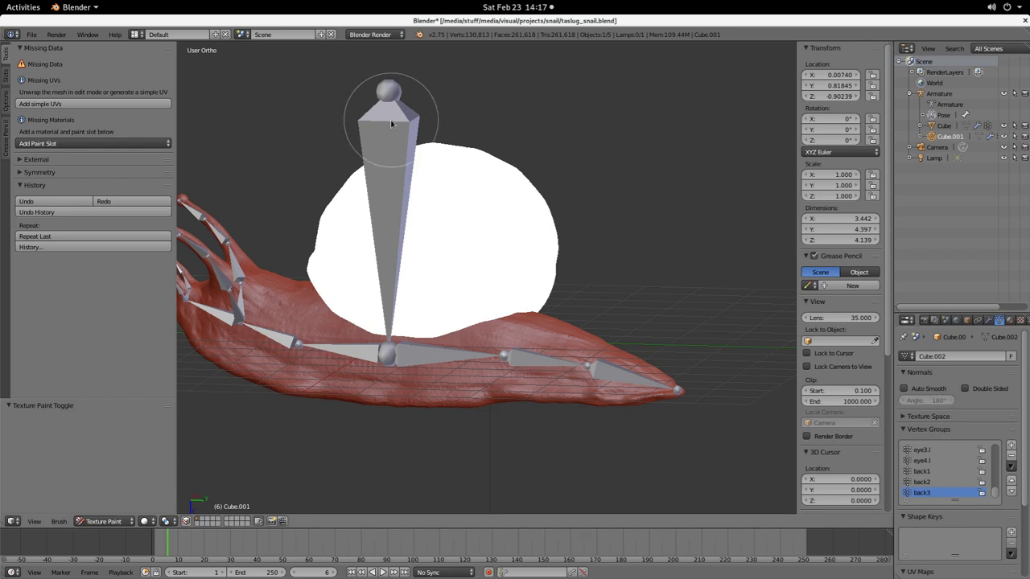
Step: Reselect the armature and the shell in Object Mode, and reopen the shell in Texture Paint mode
left_click(98, 521)
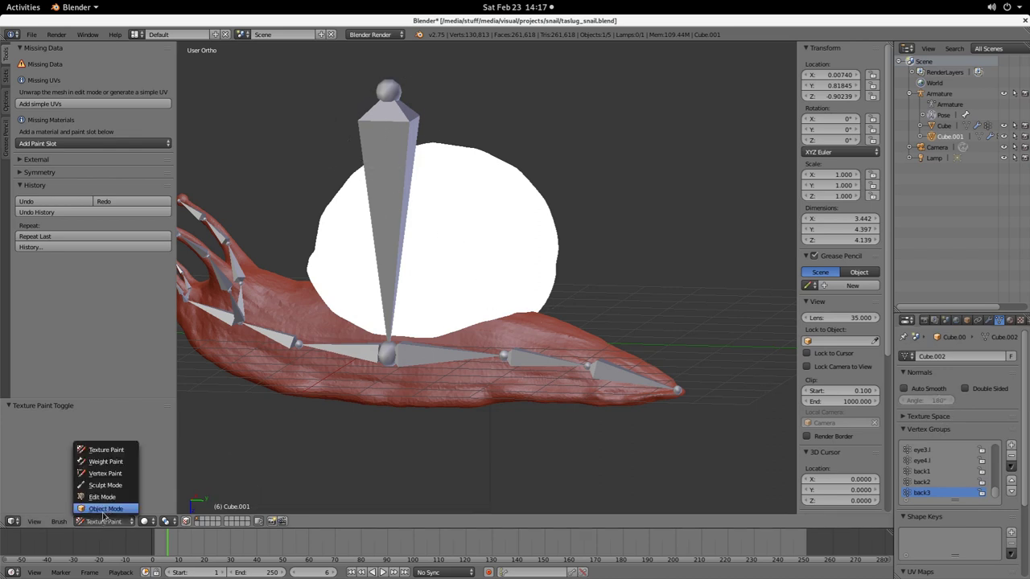
left_click(107, 514)
right_click(394, 129)
key("ctrl+Tab")
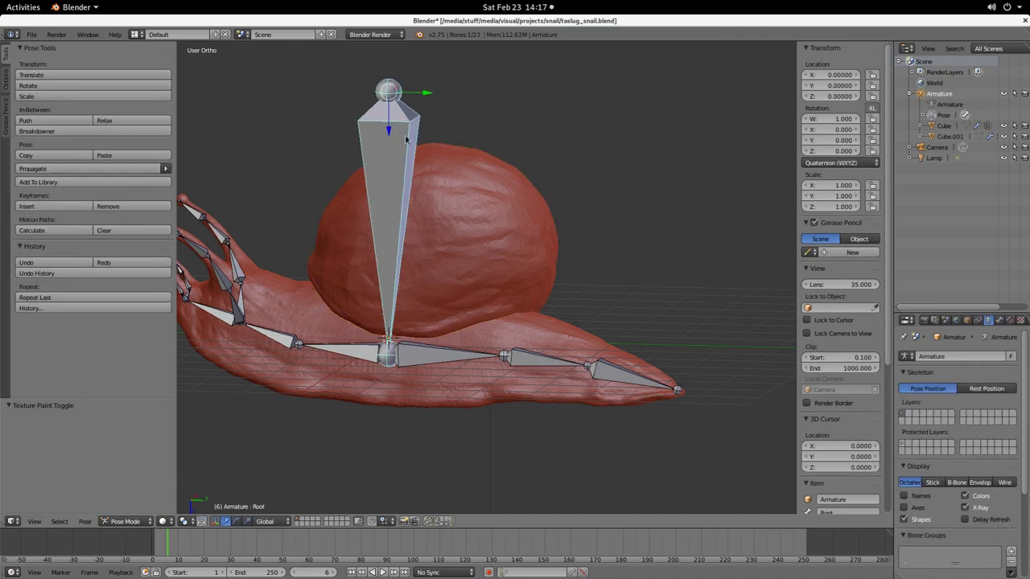
right_click(475, 223)
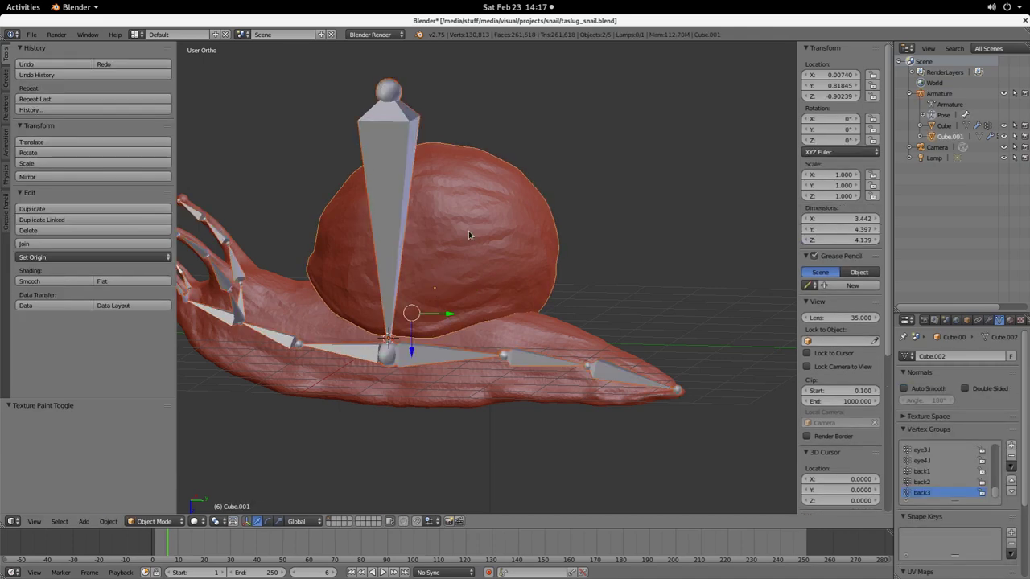
left_click(154, 521)
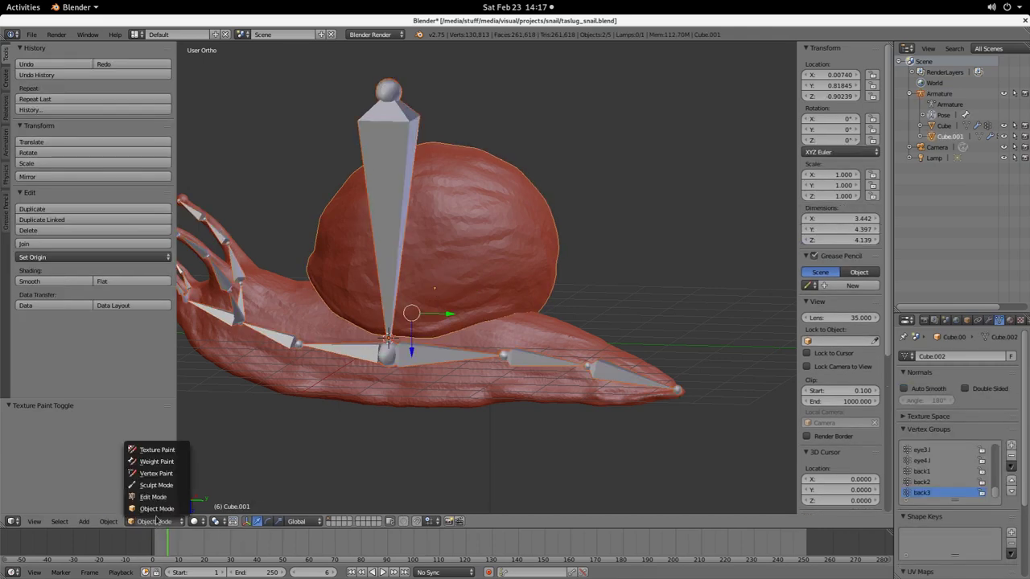
left_click(172, 452)
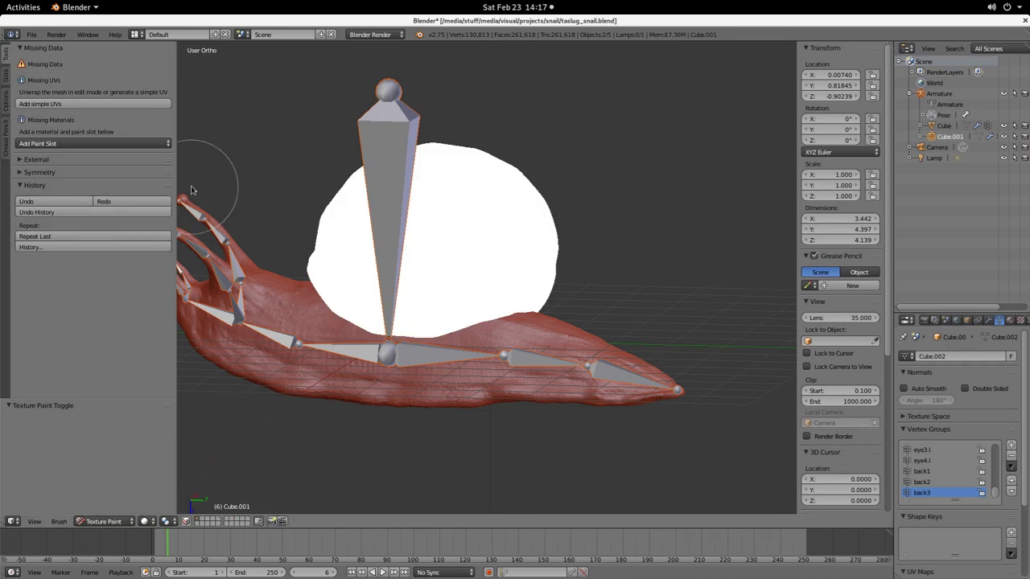
Step: Add simple UVs to the shell and try a paint stroke on its surface
left_click(66, 107)
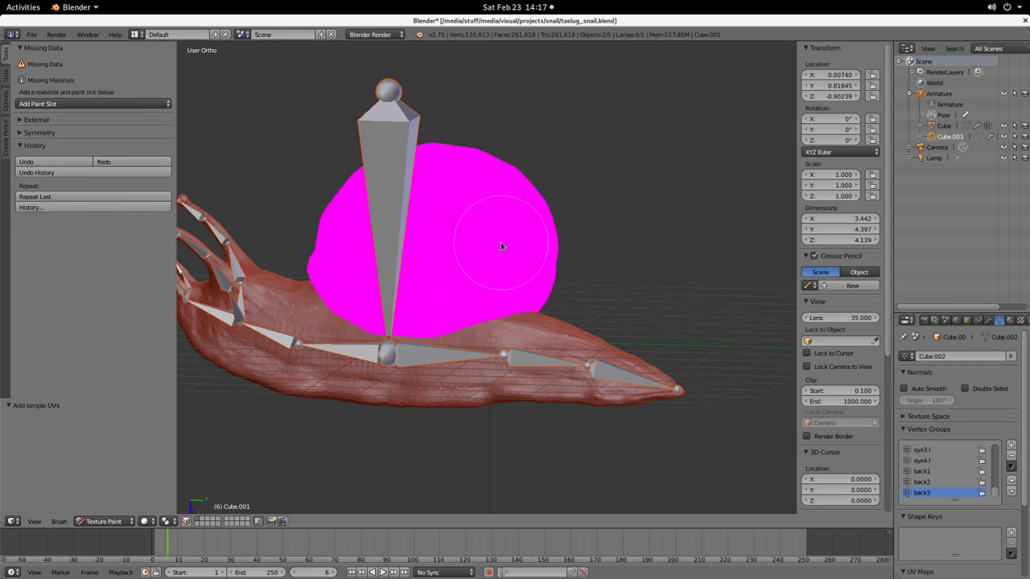
middle_click_drag(501, 237, 372, 226)
left_click(62, 105)
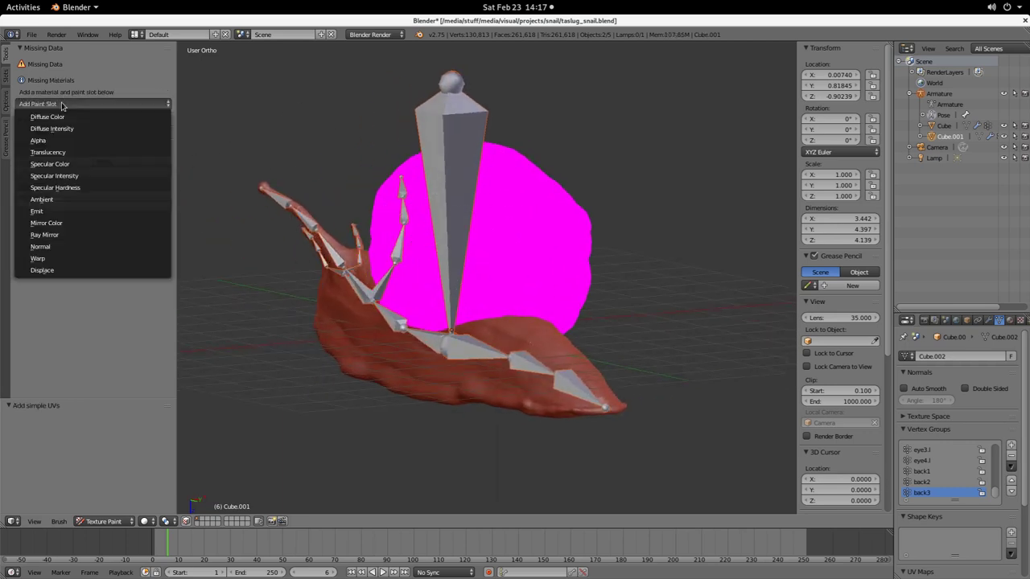
left_click(62, 107)
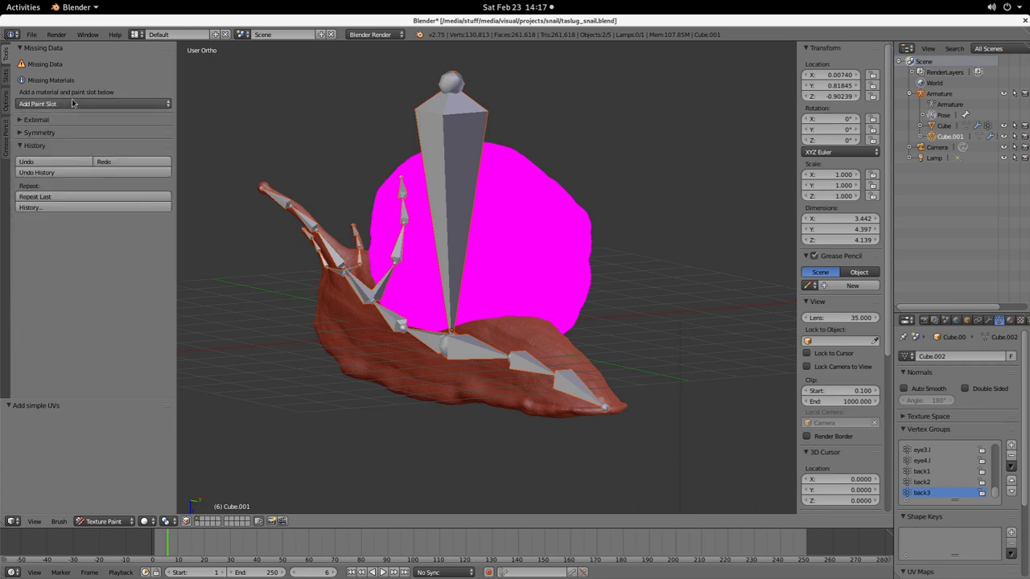
left_click(478, 266)
key("ctrl+z")
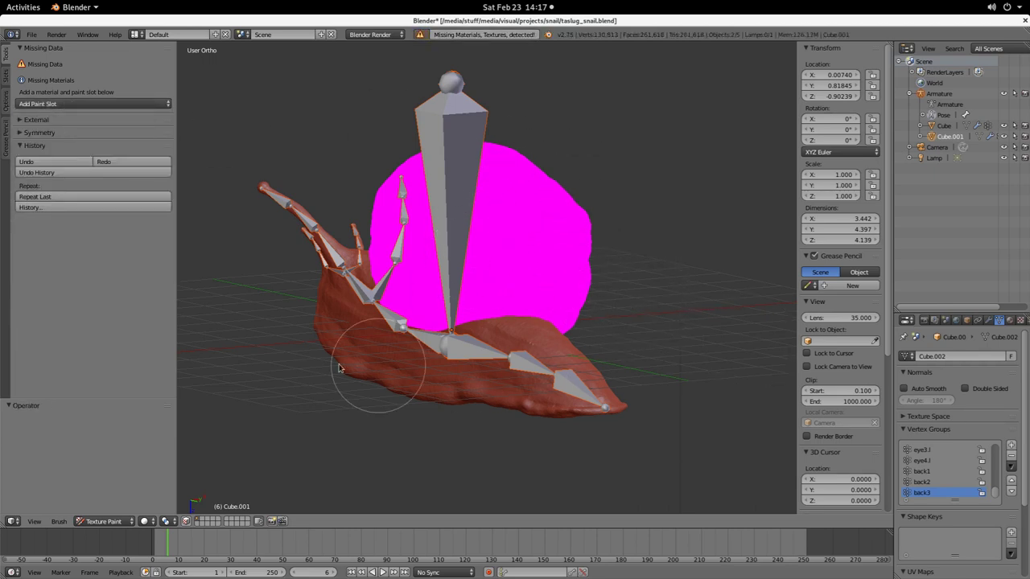
Step: Try taking the shell out of Texture Paint mode and undo the mode changes
middle_click_drag(320, 358, 410, 346)
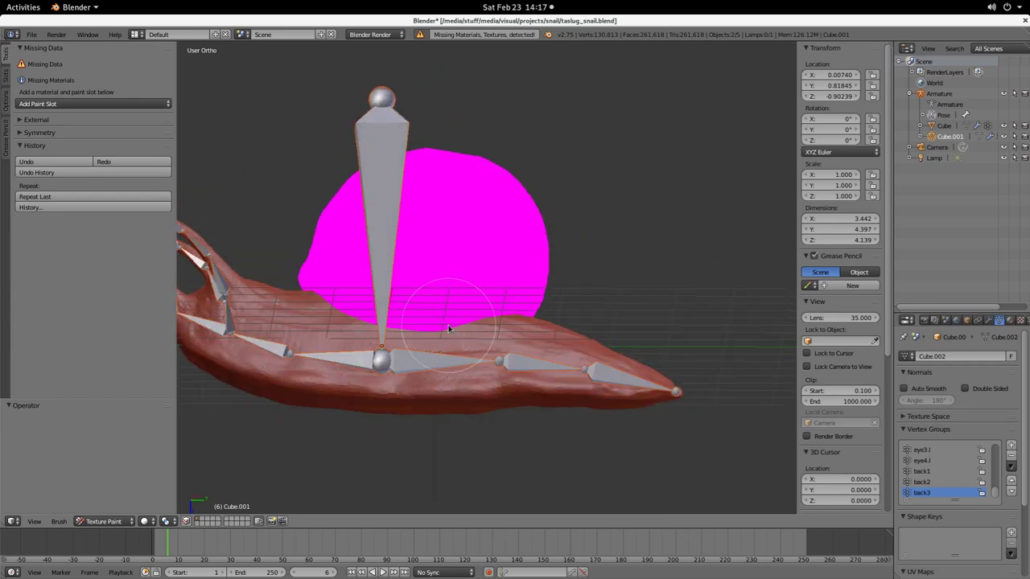
key("Tab")
left_click(140, 523)
left_click(147, 509)
middle_click_drag(410, 318, 465, 278)
key("ctrl+z")
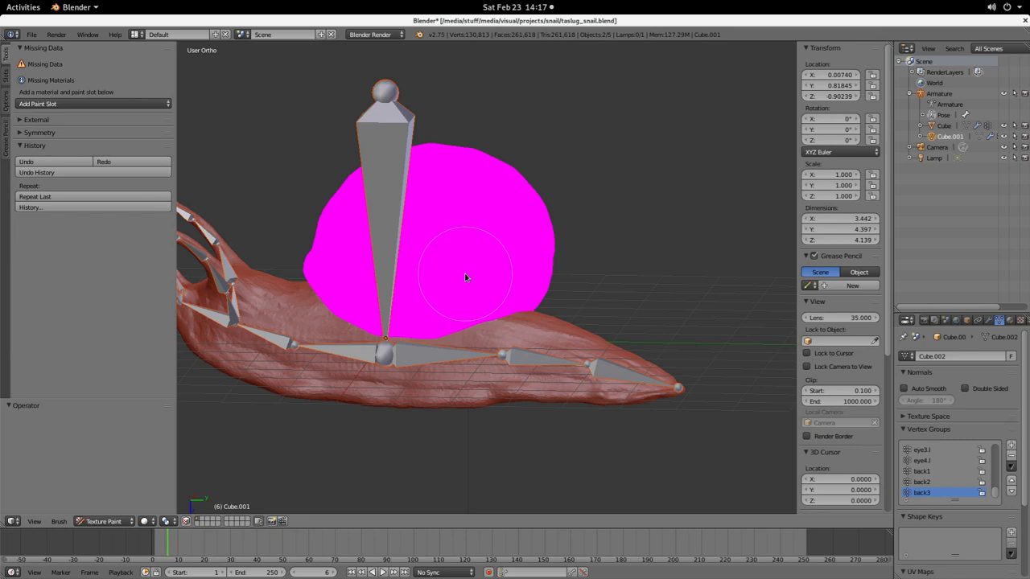
Step: Revert through the undo history to the selection made before the shell was parented with empty groups
key("space")
type("undeo")
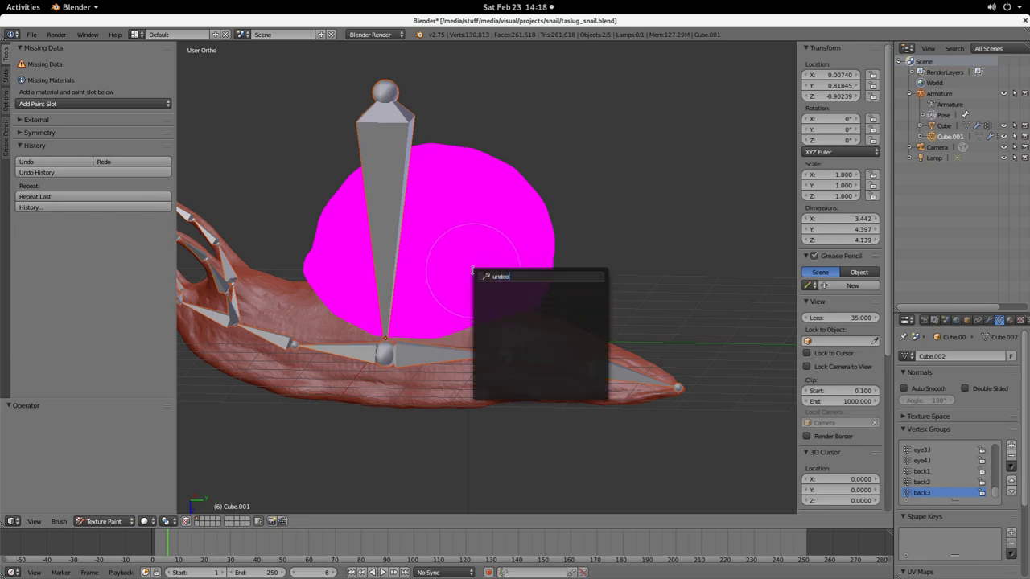
key("Return")
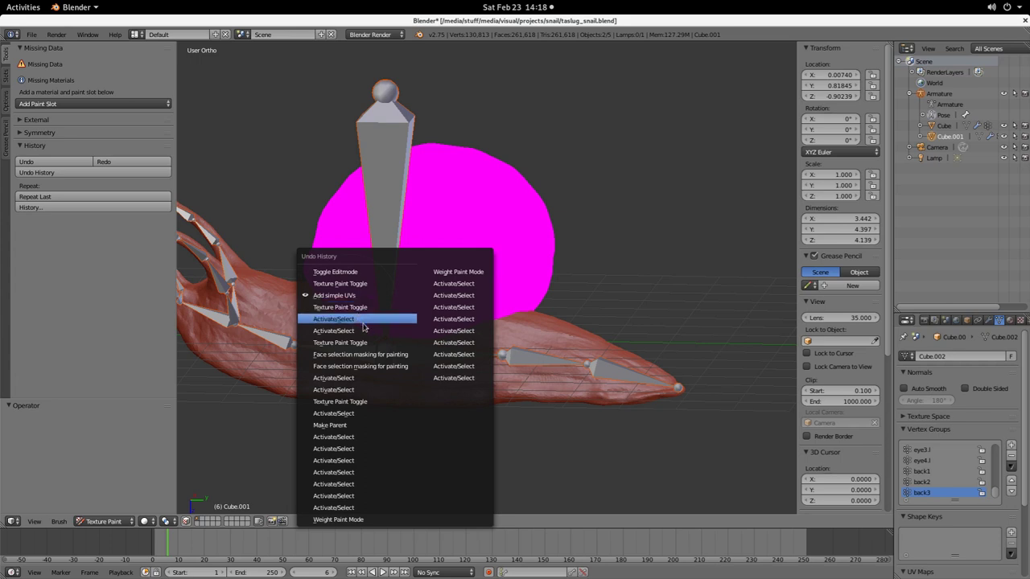
left_click(349, 439)
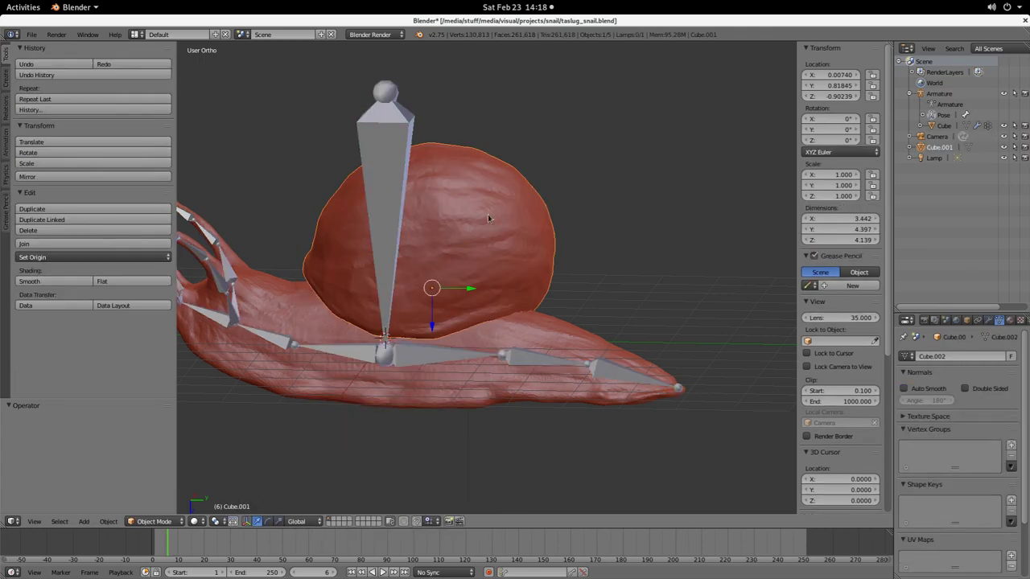
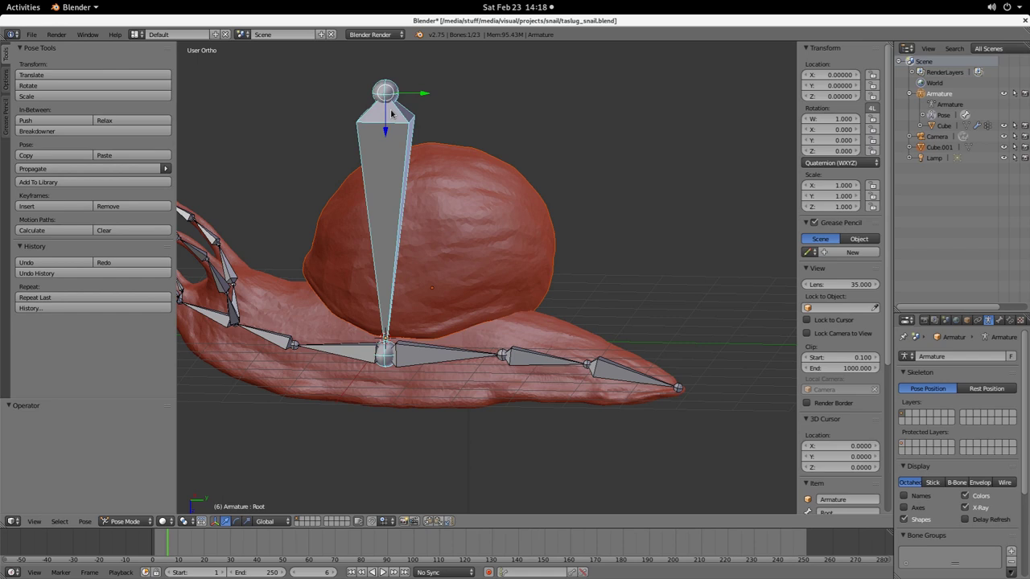
Step: Parent the shell to the armature with automatic weights and switch the shell to Weight Paint mode
key("ctrl+p")
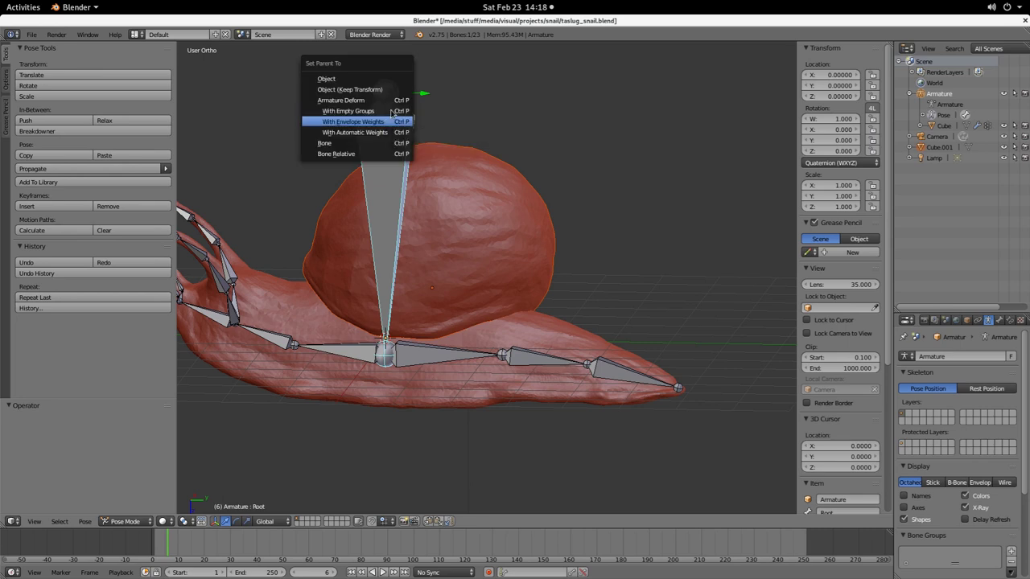
key("Down")
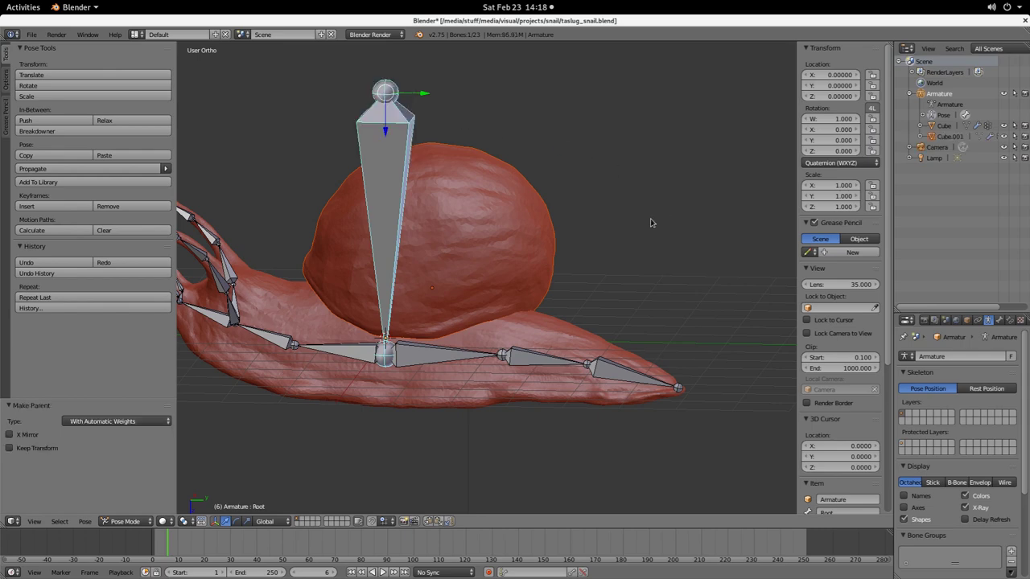
right_click(497, 227)
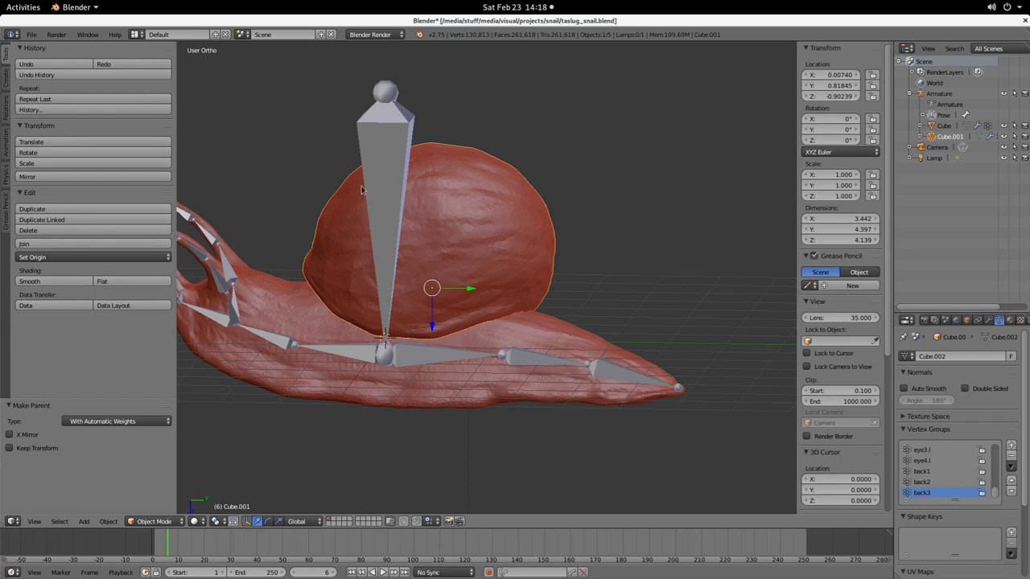
left_click(161, 521)
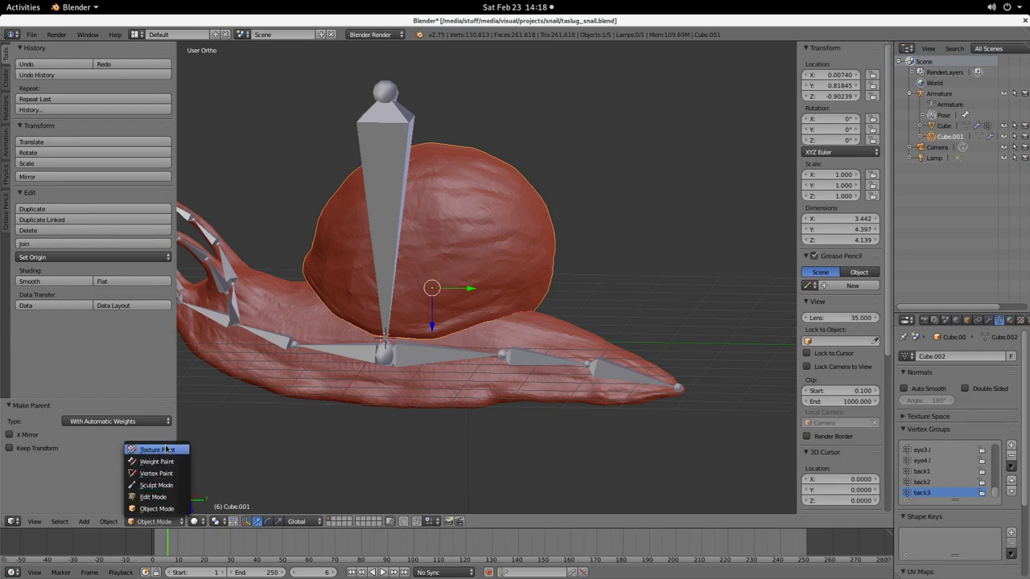
left_click(149, 462)
Step: Paint the whole shell, including its spiral side and underside, with weight 1.000 for the Root group
middle_click_drag(630, 280, 274, 258)
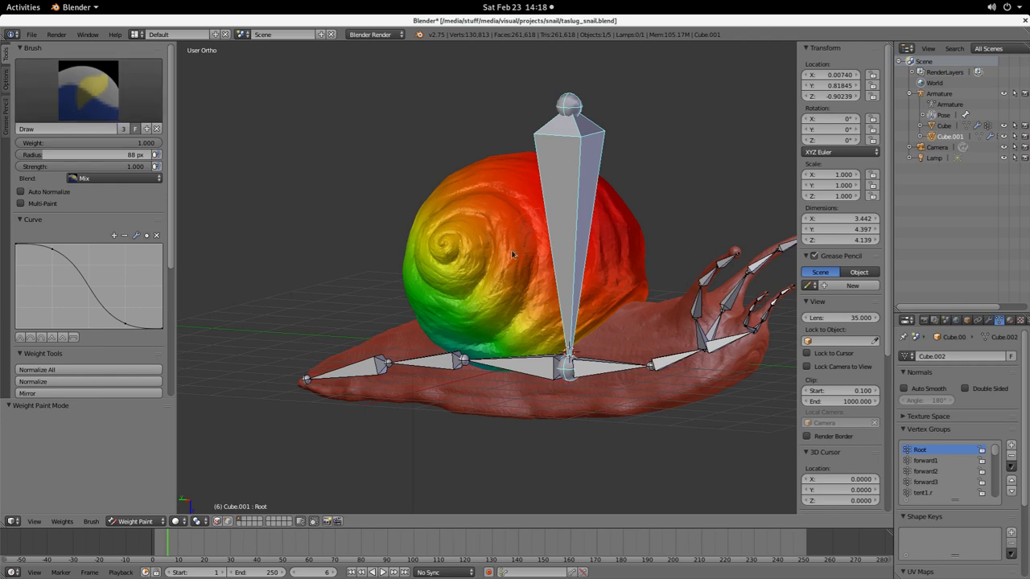
mouse_move(551, 254)
left_mouse_down()
mouse_move(649, 183)
mouse_move(382, 170)
mouse_move(490, 349)
mouse_move(649, 244)
mouse_move(361, 358)
left_mouse_up()
middle_click_drag(362, 358, 611, 301)
mouse_move(563, 273)
left_mouse_down()
mouse_move(507, 257)
mouse_move(668, 288)
mouse_move(550, 199)
left_mouse_up()
mouse_move(529, 180)
middle_mouse_down()
mouse_move(558, 281)
mouse_move(588, 282)
middle_mouse_up()
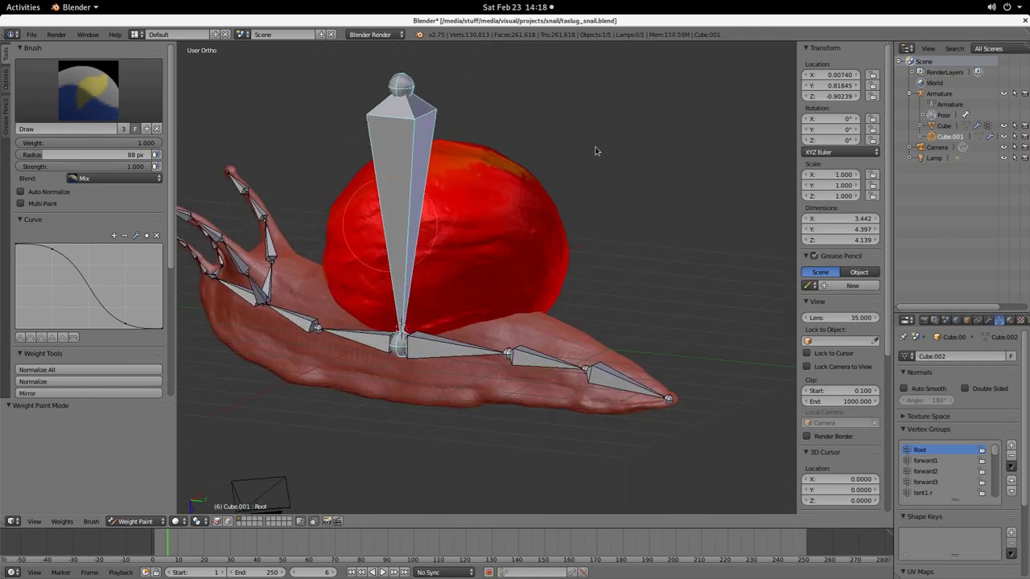
middle_click_drag(346, 246, 495, 291)
mouse_move(520, 164)
middle_mouse_down()
mouse_move(778, 410)
mouse_move(692, 242)
mouse_move(548, 241)
middle_mouse_up()
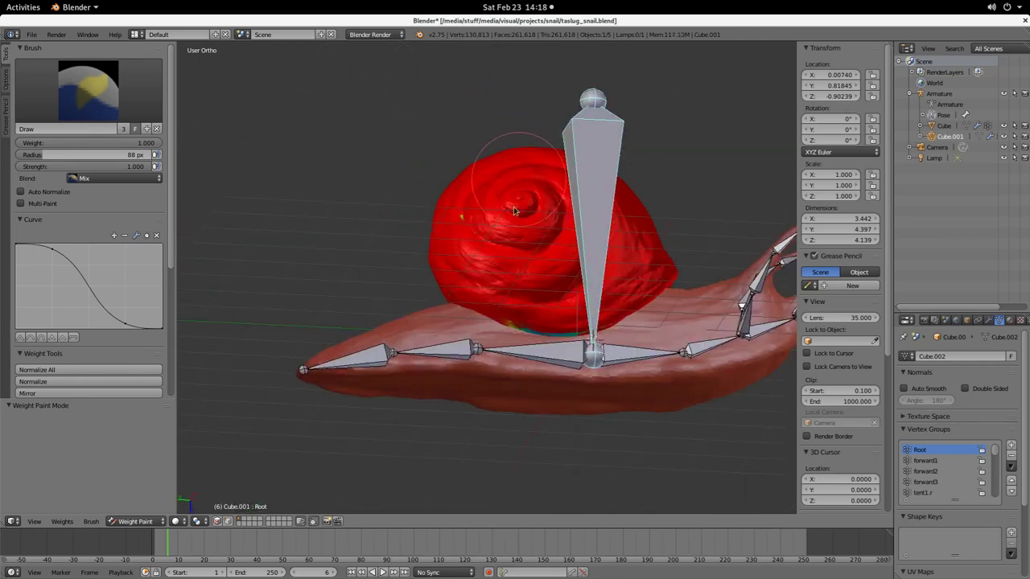
middle_click_drag(515, 322, 450, 257)
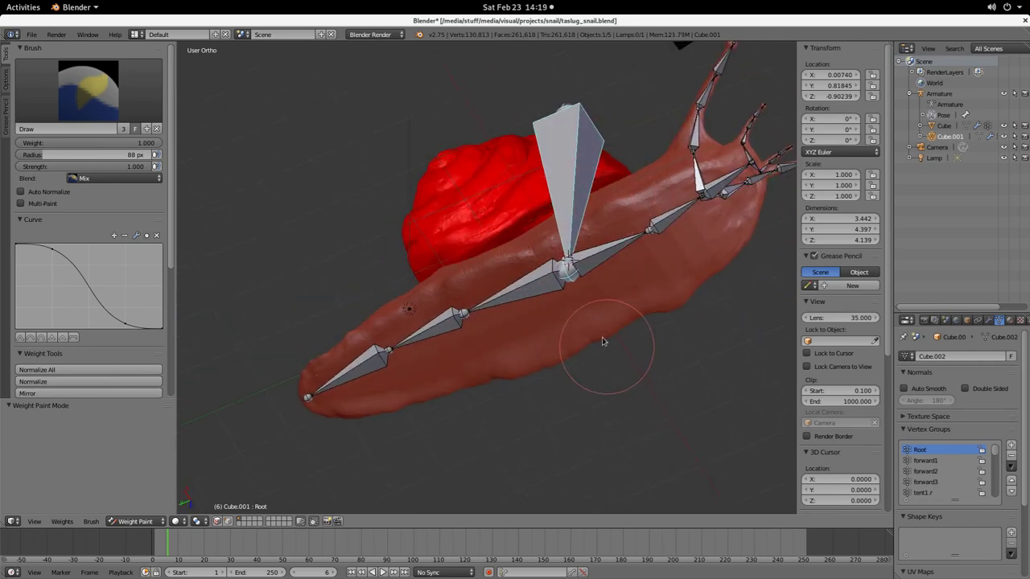
middle_click_drag(598, 345, 413, 324)
mouse_move(313, 208)
middle_mouse_down()
mouse_move(448, 299)
mouse_move(636, 384)
middle_mouse_up()
Step: Take the shell out of Weight Paint mode and test-rotate the armature's Root bone, cancelling the rotation
key("Tab")
key("Tab")
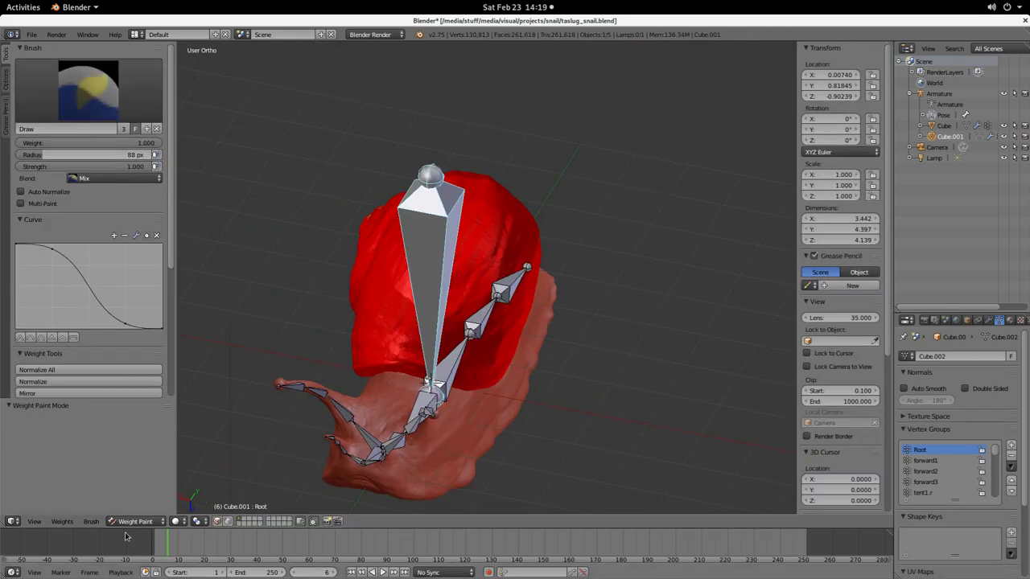
left_click(135, 522)
left_click(135, 512)
right_click(432, 253)
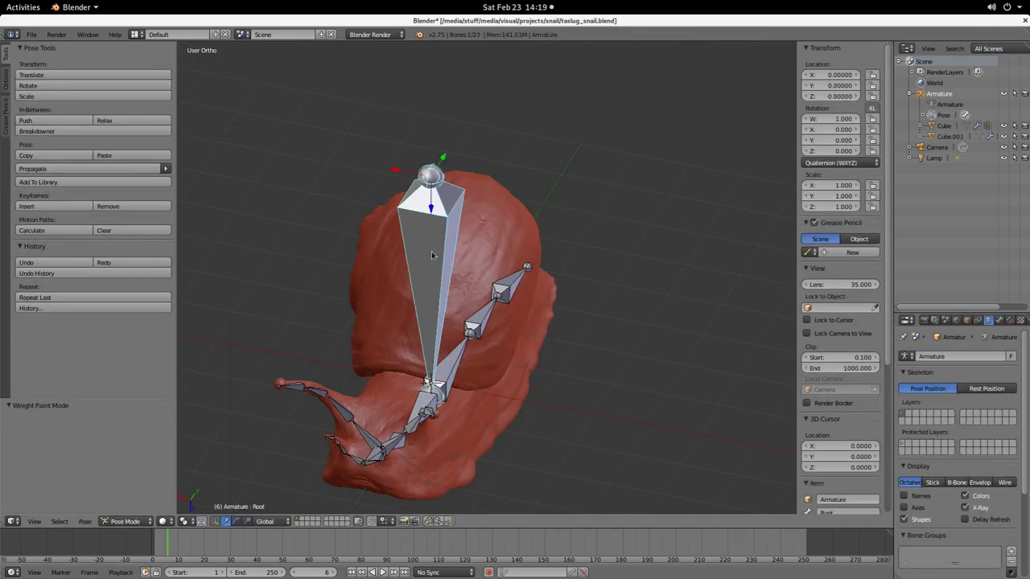
middle_click_drag(432, 252, 565, 251)
key("r")
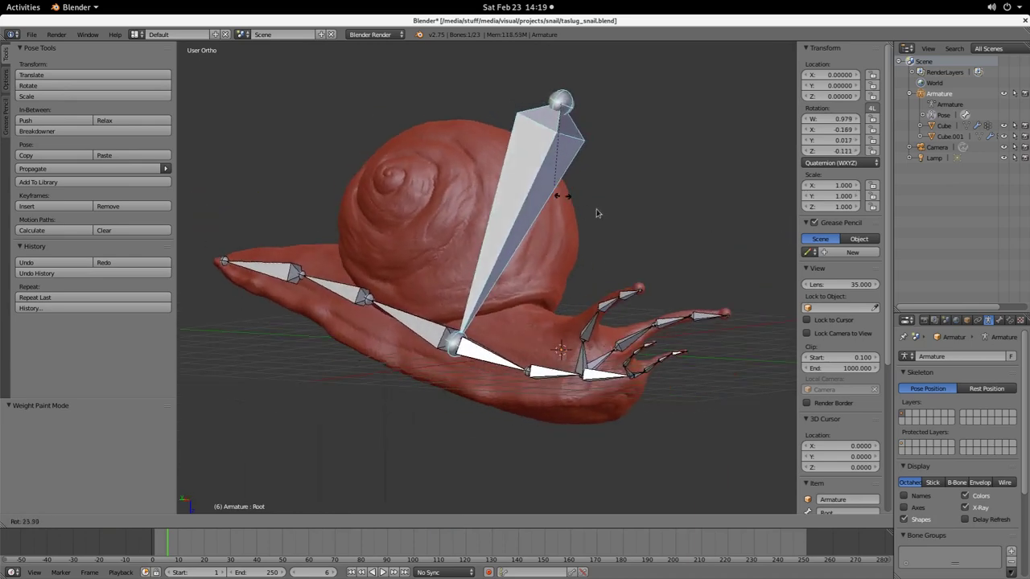
right_click(561, 356)
Step: Test-rotate the forward1 and back1 bones in turn to check the shell, cancelling each rotation
right_click(595, 367)
key("r")
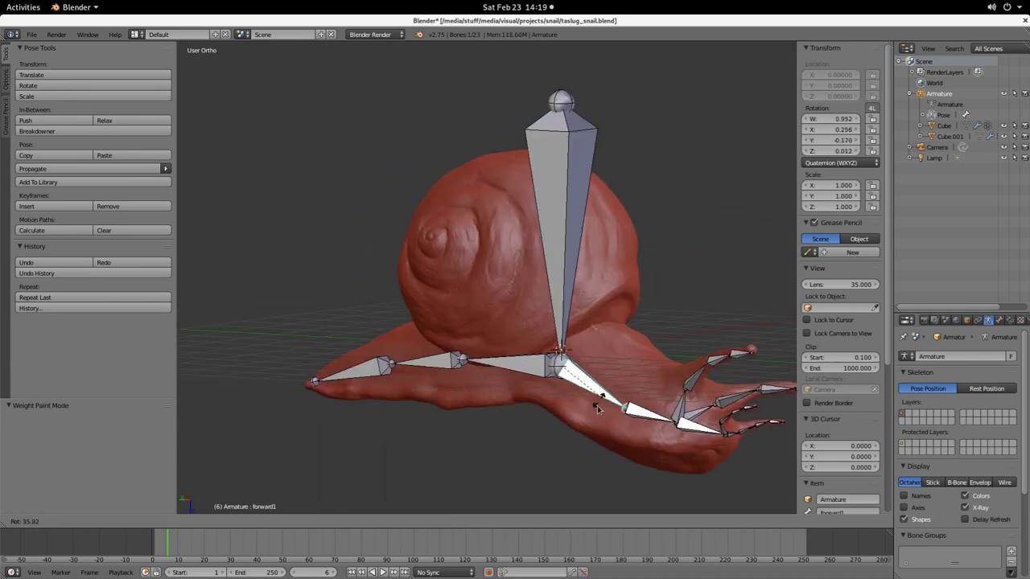
key("Escape")
right_click(508, 370)
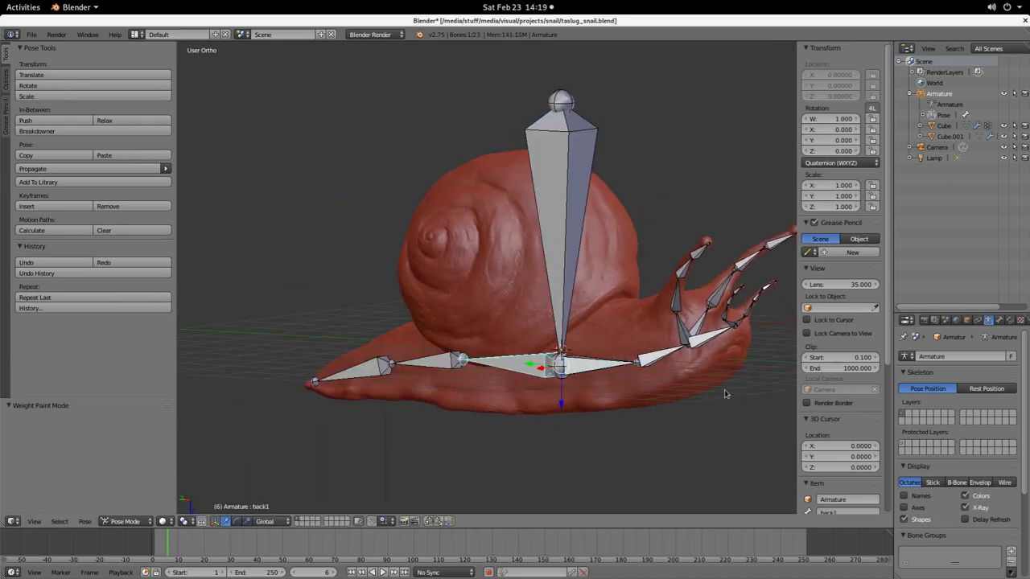
key("r")
key("Escape")
middle_click_drag(483, 332, 509, 248)
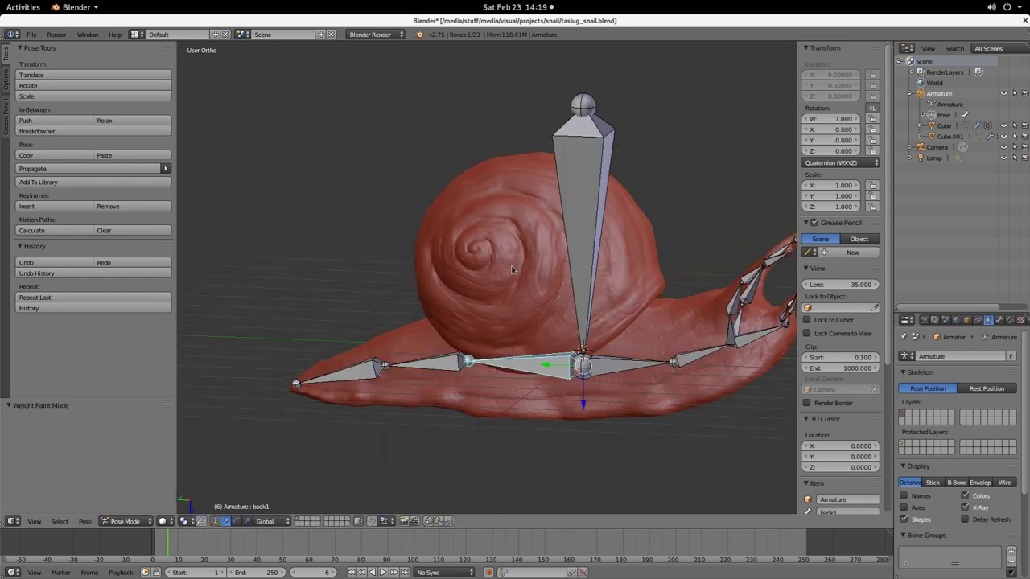
Step: Select the shell, switch it to Edit Mode and select all of its vertices
key("ctrl+Tab")
right_click(509, 248)
key("g")
left_click(520, 229)
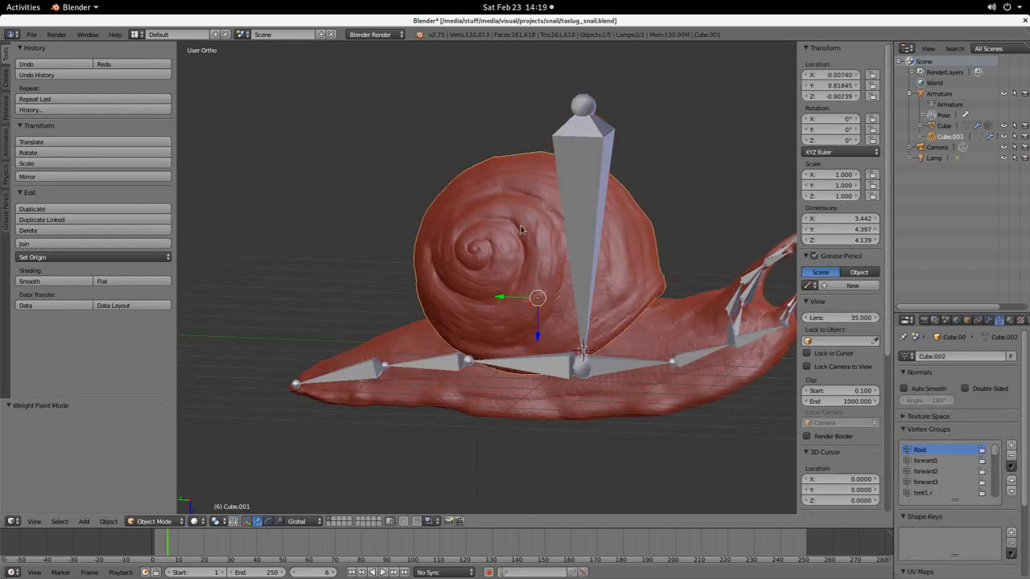
left_click(154, 522)
left_click(165, 449)
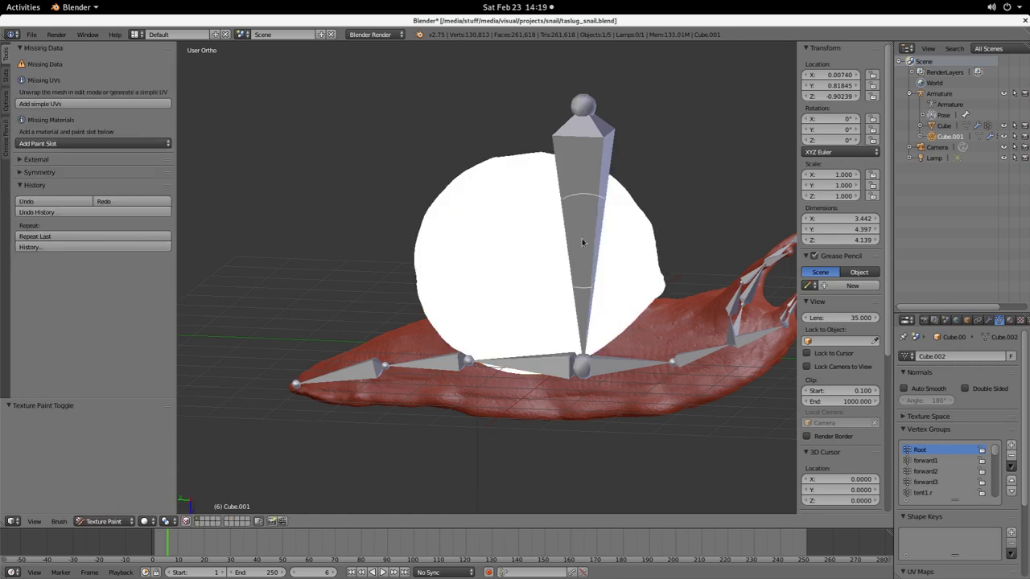
key("Tab")
key("a")
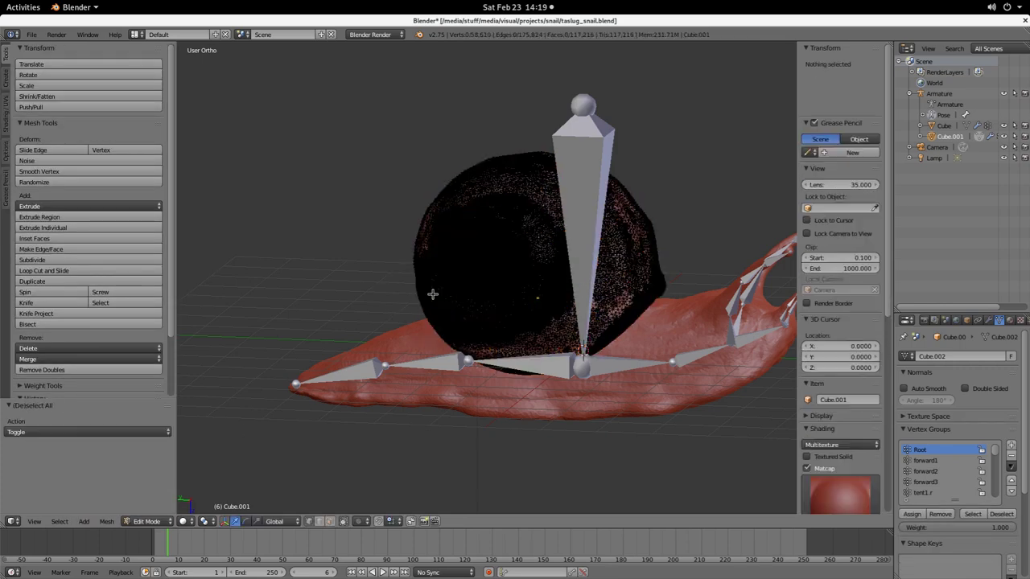
key("a")
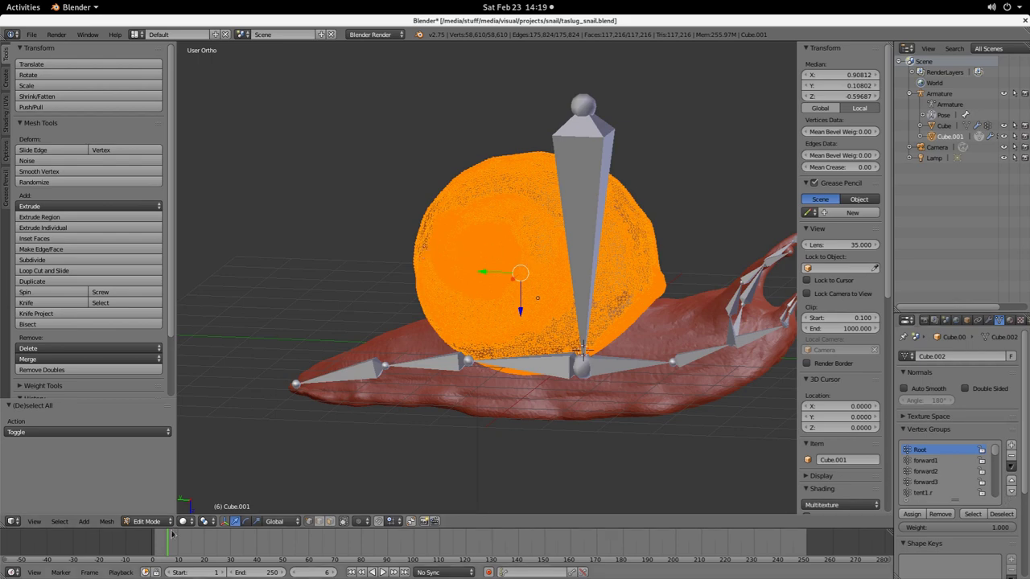
Step: Return the shell to Object Mode and try rotating the forward1 and back1 bones again, cancelling both rotations
left_click(140, 522)
left_click(144, 508)
right_click(567, 149)
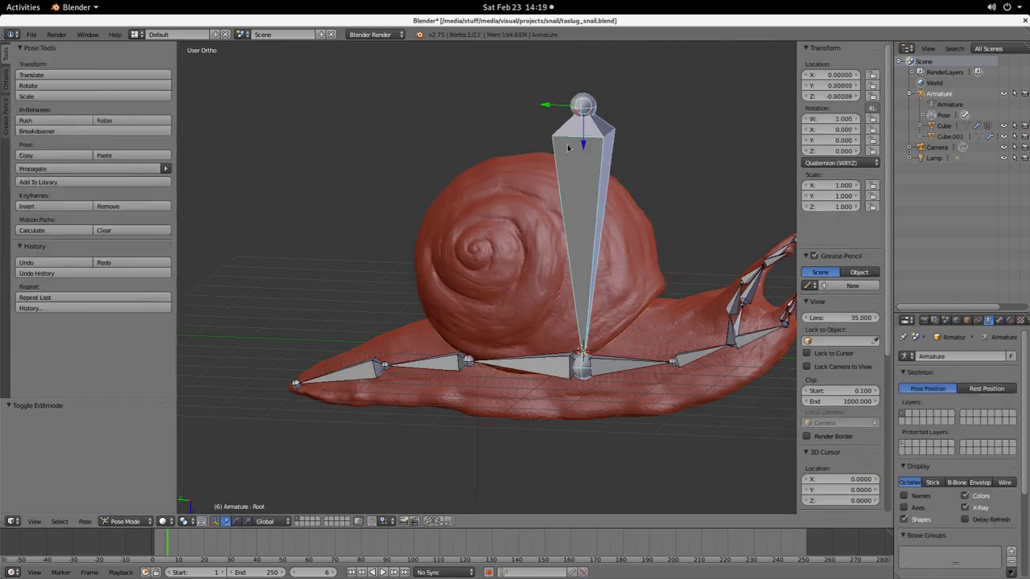
right_click(624, 363)
key("r")
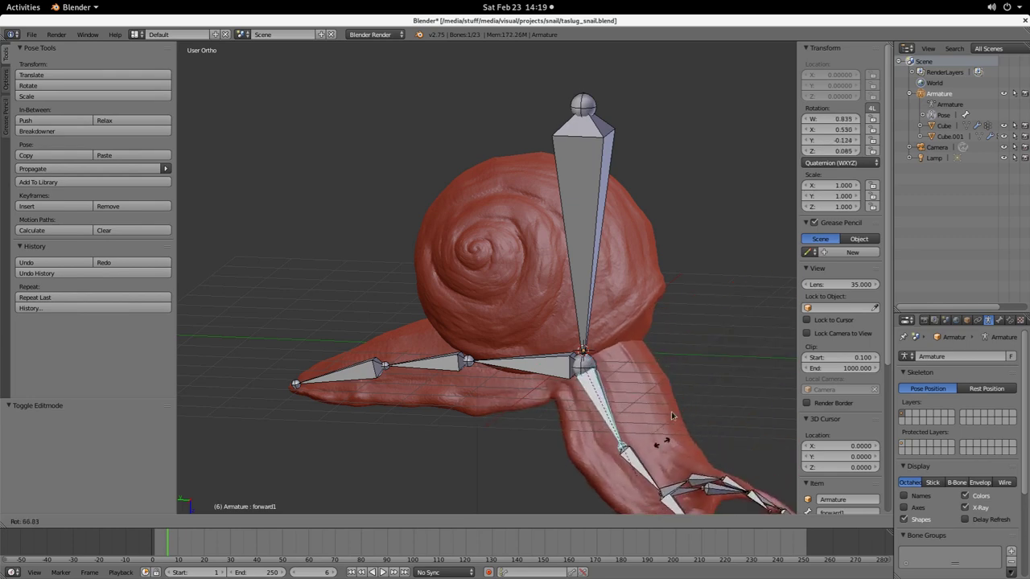
key("Escape")
right_click(529, 373)
key("r")
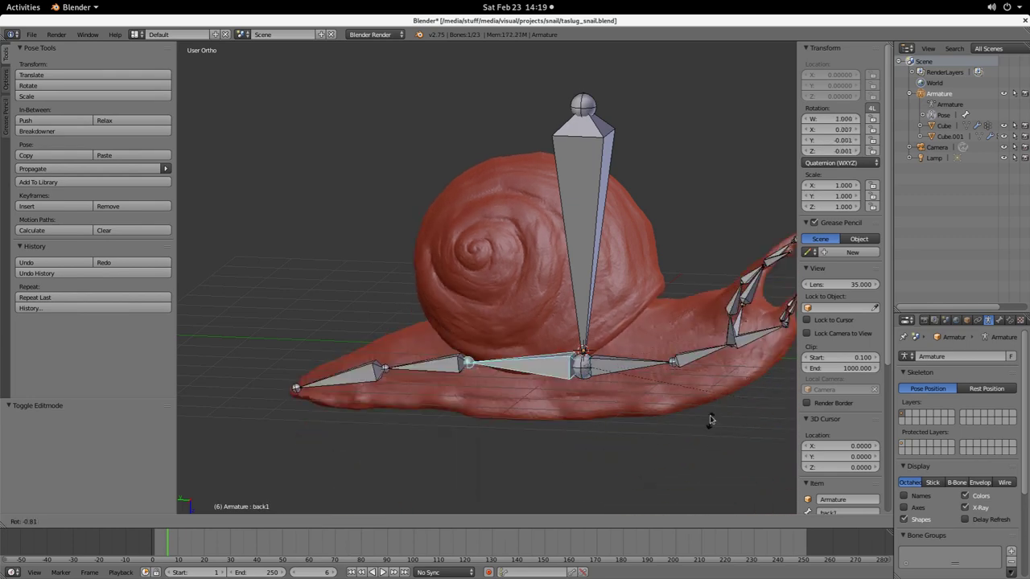
key("Escape")
Step: Open the shell in Edit Mode with all vertices selected and remove every vertex group except Root
right_click(584, 272)
key("ctrl+Tab")
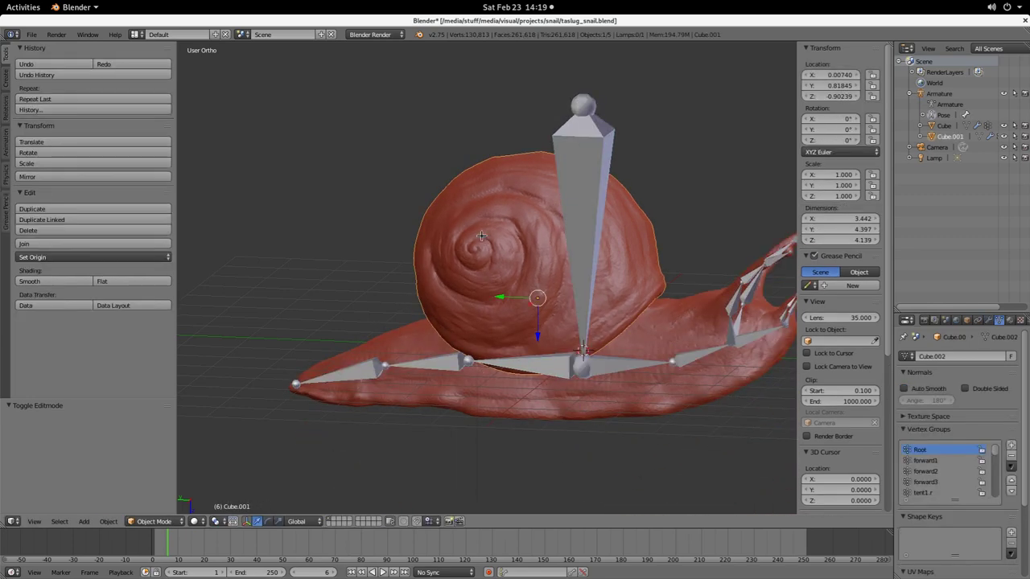
right_click(481, 236)
key("Tab")
key("a")
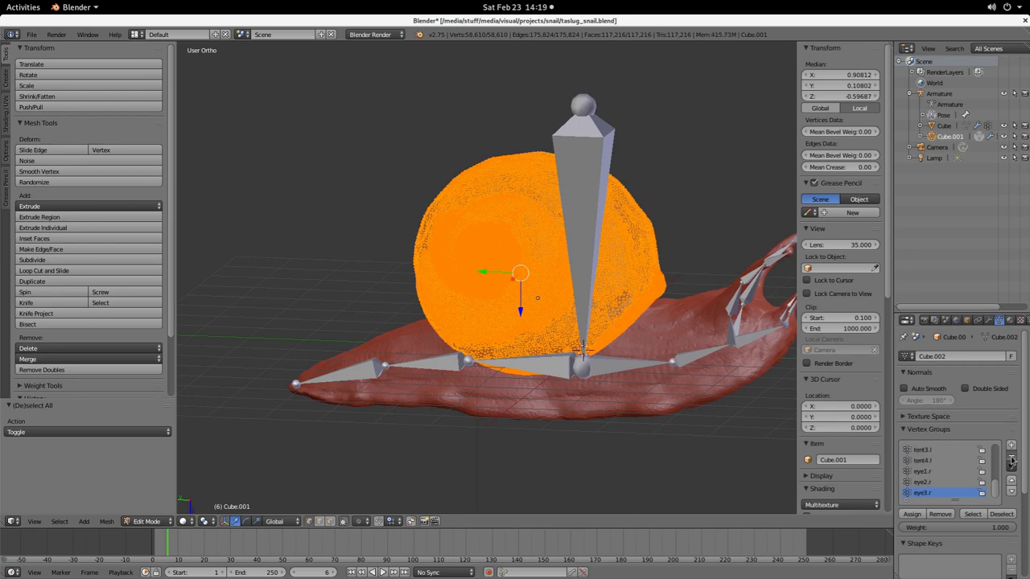
left_click(1012, 457)
left_click(1012, 458)
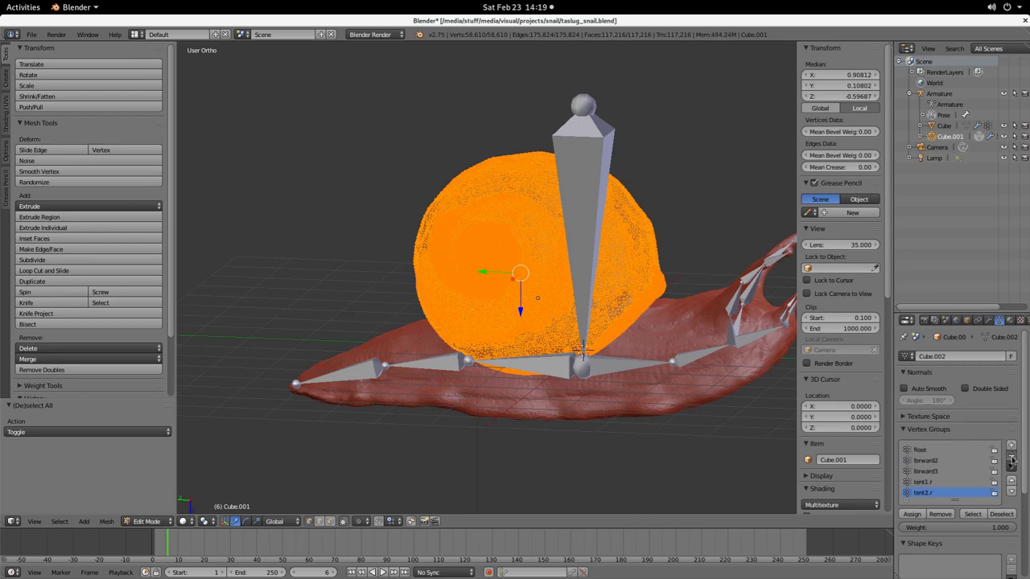
left_click(1012, 458)
left_click(1011, 458)
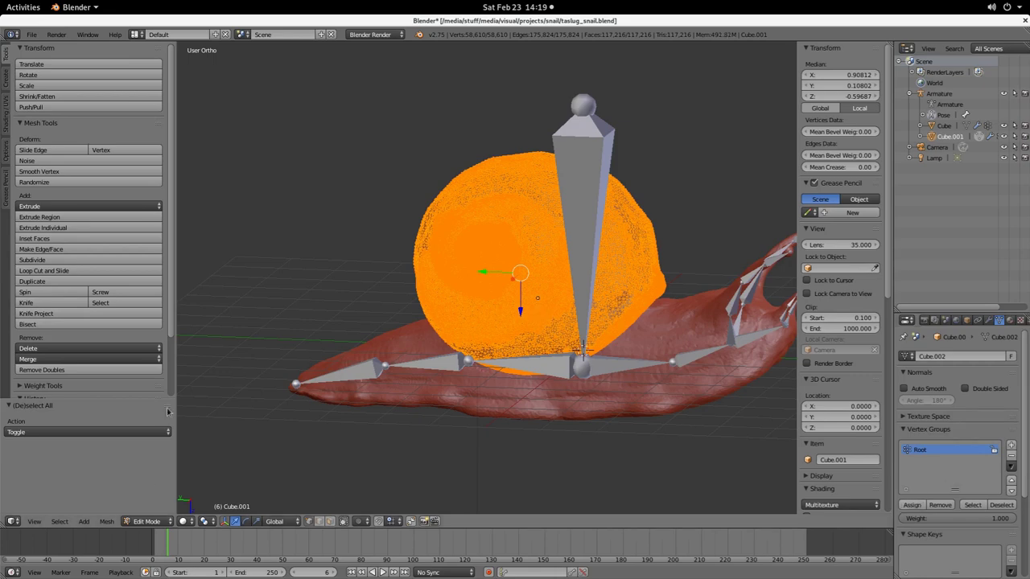
Step: Leave the shell's Edit Mode and test-rotate the armature's forward1 bone, cancelling the rotation
left_click(147, 521)
left_click(165, 498)
key("Tab")
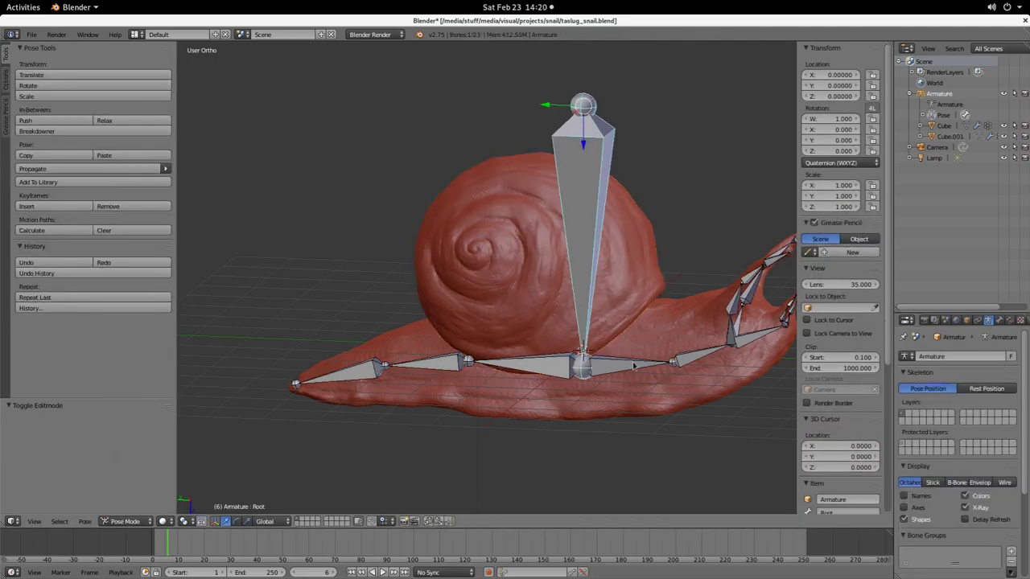
right_click(634, 366)
key("r")
right_click(678, 455)
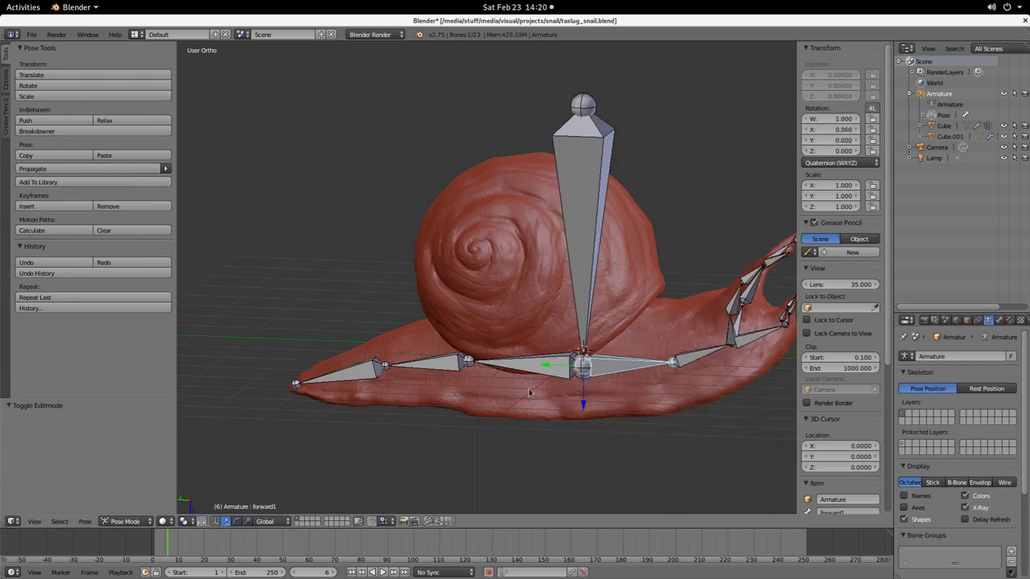
Step: Try rotating the back1 bone by about -48° and clear its rotation
right_click(534, 367)
key("r")
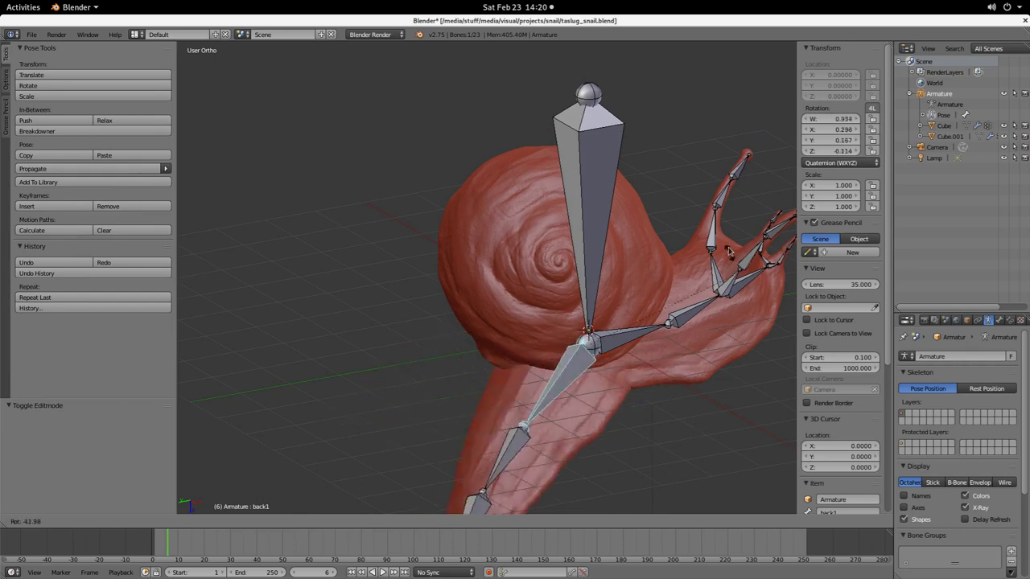
left_click(729, 256)
middle_click_drag(411, 507, 431, 330)
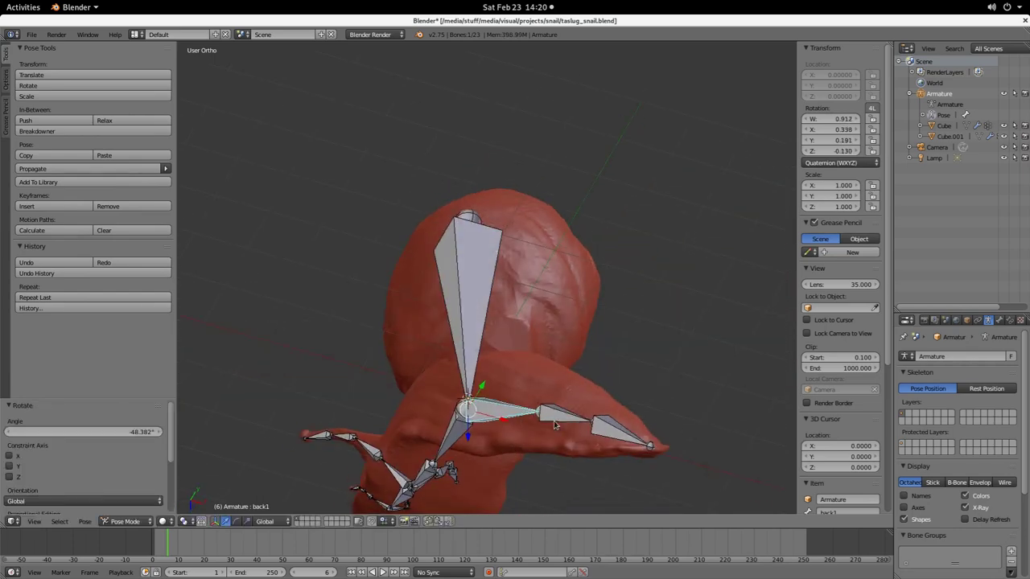
key("alt+r")
Step: Test-rotate the Root bone slightly to check the whole snail, and cancel the rotation
middle_click_drag(554, 368, 522, 238)
right_click(531, 205)
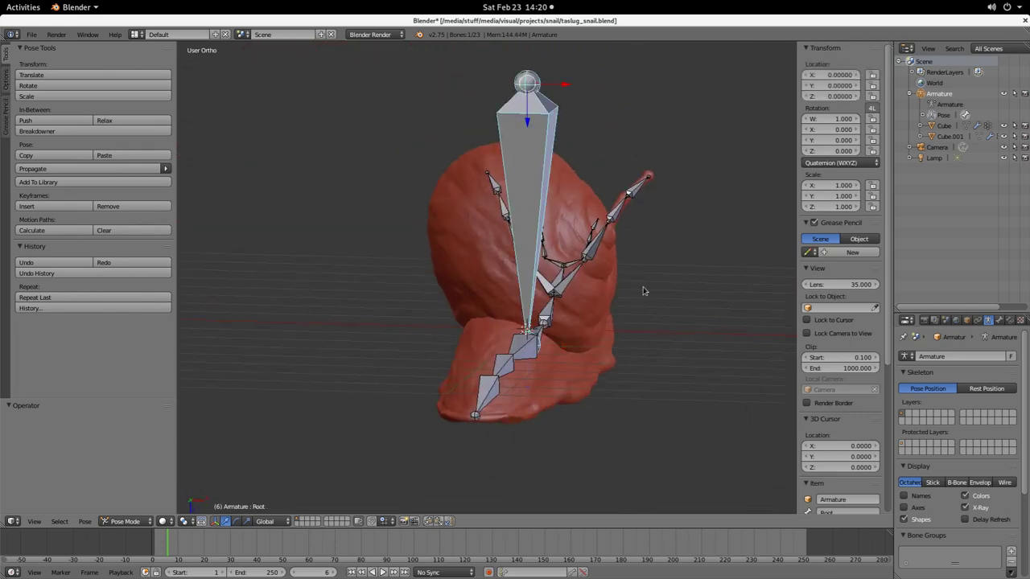
middle_click_drag(642, 286, 691, 298)
key("r")
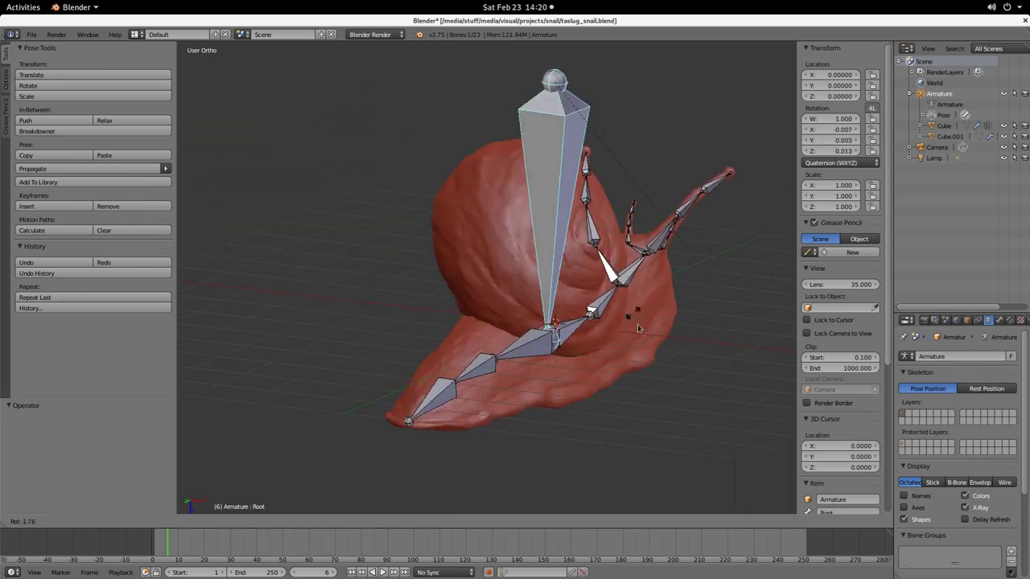
key("Escape")
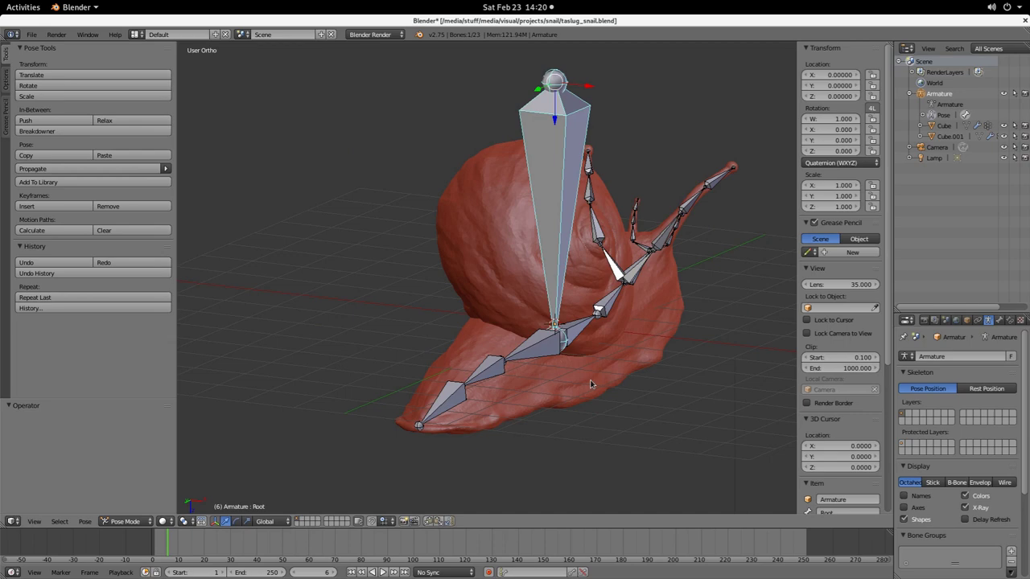
Step: Bend the snail's tail sideways by rotating back1 about 10.7°, back2 about 22.8° and back3 about 20.2°
middle_click_drag(388, 410, 496, 449)
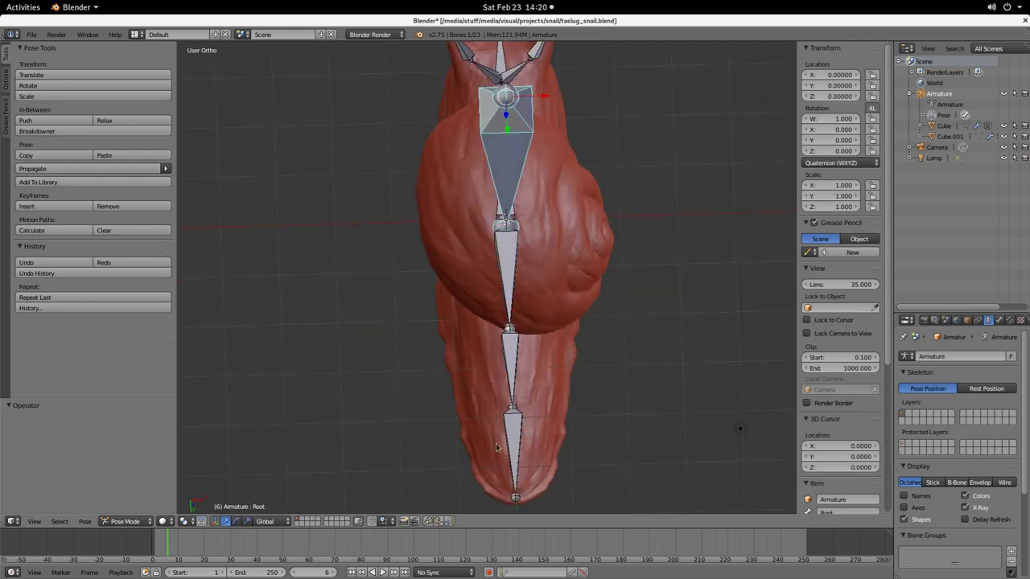
right_click(514, 261)
key("r")
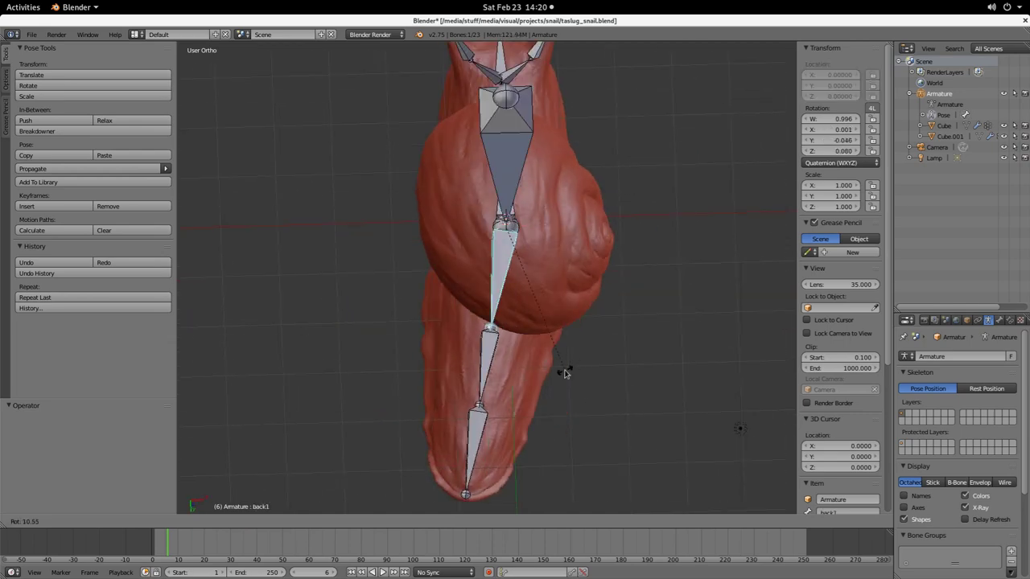
left_click(567, 374)
right_click(483, 368)
key("r")
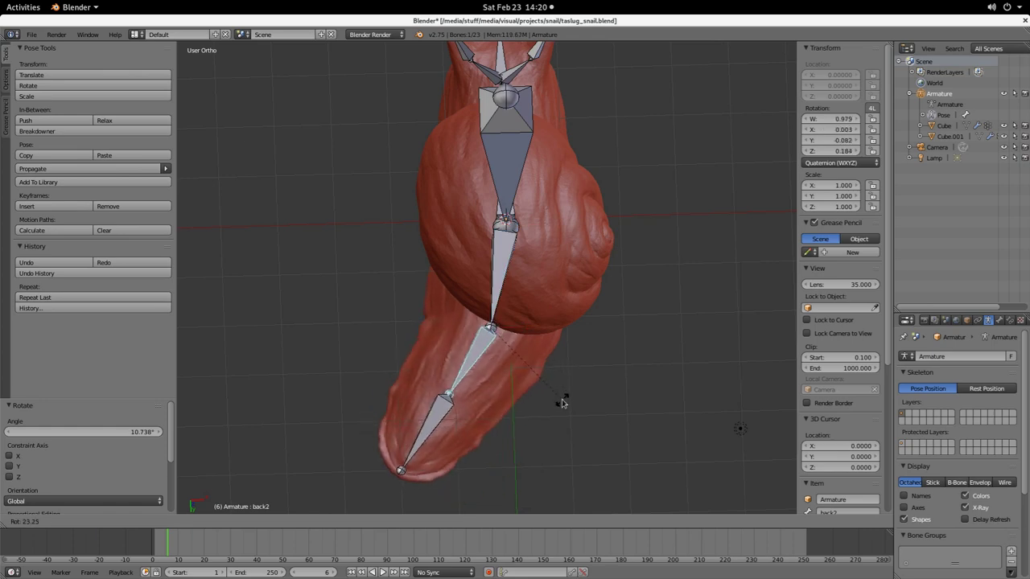
left_click(564, 402)
right_click(508, 406)
key("r")
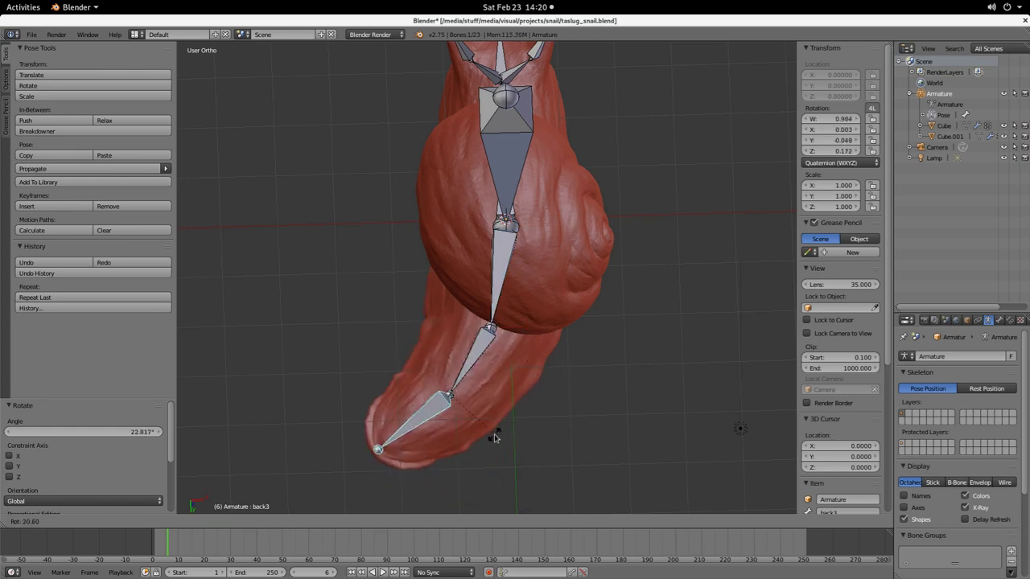
left_click(531, 402)
Step: Bend the front of the snail's body by rotating forward1 about -12.8° and forward2 about -15.4°
middle_click_drag(531, 402, 529, 368)
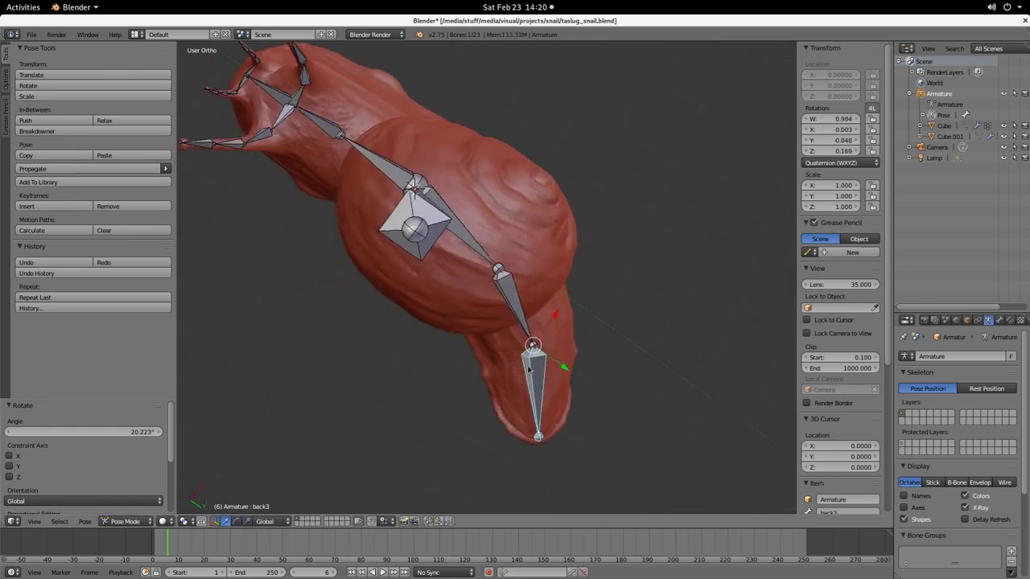
right_click(399, 169)
key("r")
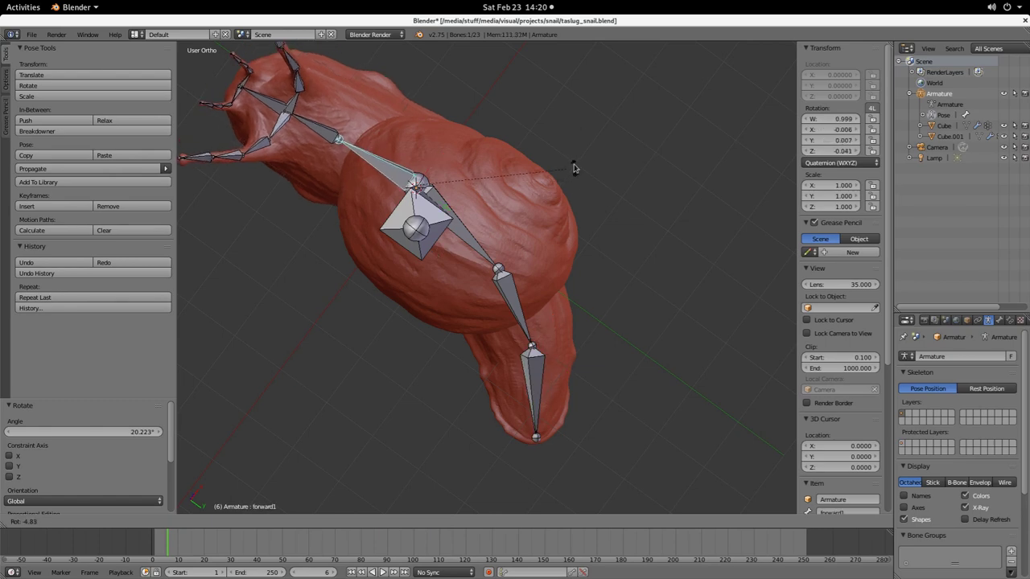
left_click(565, 155)
right_click(356, 145)
key("r")
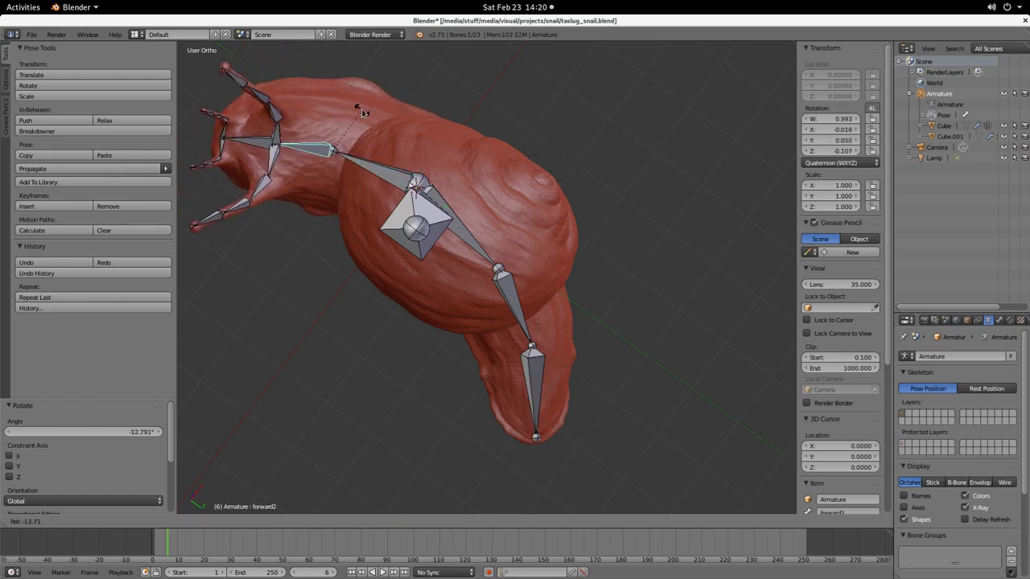
left_click(361, 113)
Step: Rotate the tail-tip bone back3 about -28.4° in a low view from behind the snail
right_click(254, 144)
middle_click_drag(279, 167, 471, 537)
middle_click_drag(483, 364, 422, 422)
right_click(429, 387)
middle_click_drag(439, 458, 532, 447)
key("r")
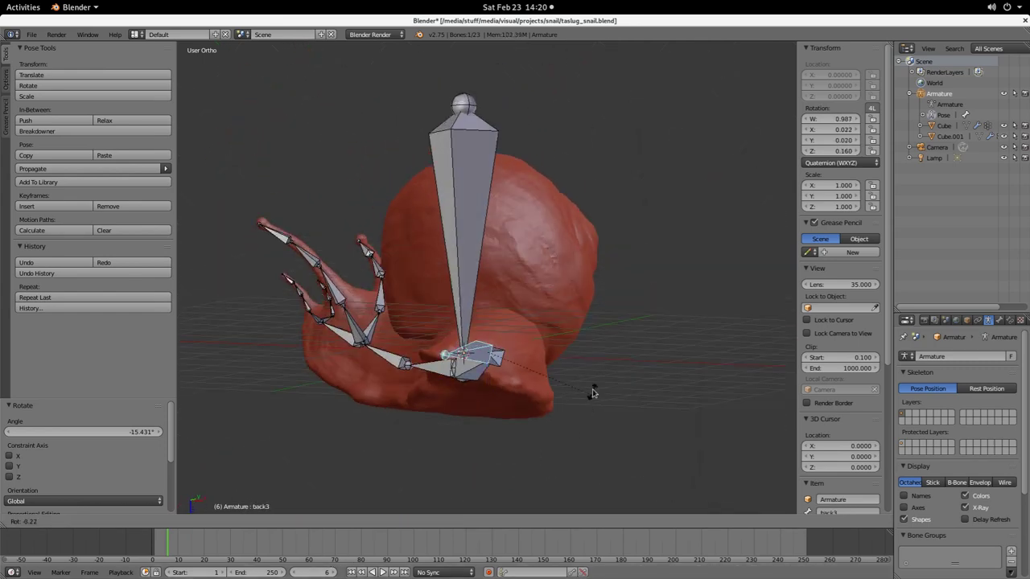
left_click(601, 366)
Step: Rotate the back2 bone about -12.7° and turn back3 the other way by about 19°
middle_click_drag(600, 366, 591, 393)
right_click(496, 389)
key("r")
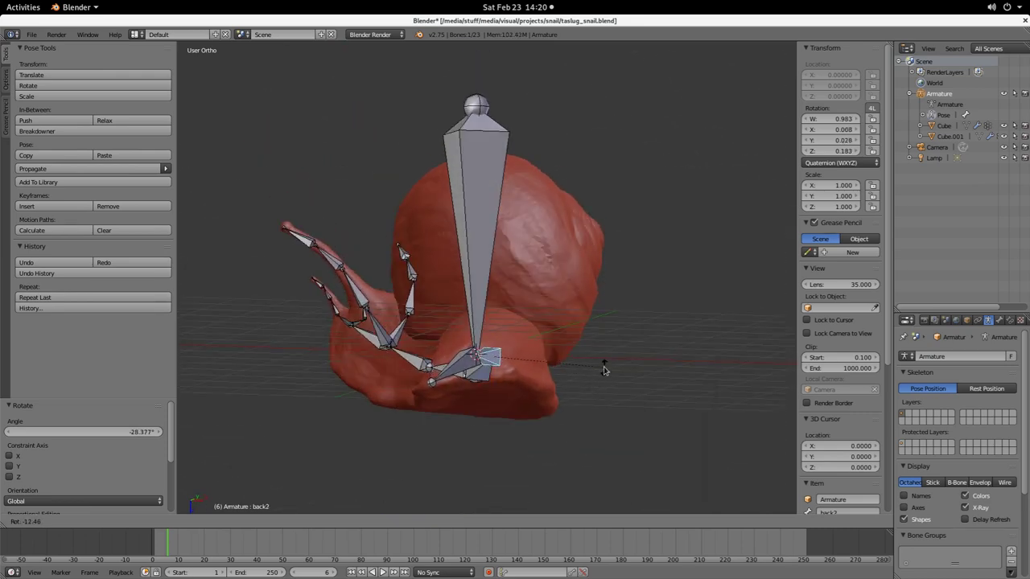
left_click(605, 369)
key("bracketright")
key("r")
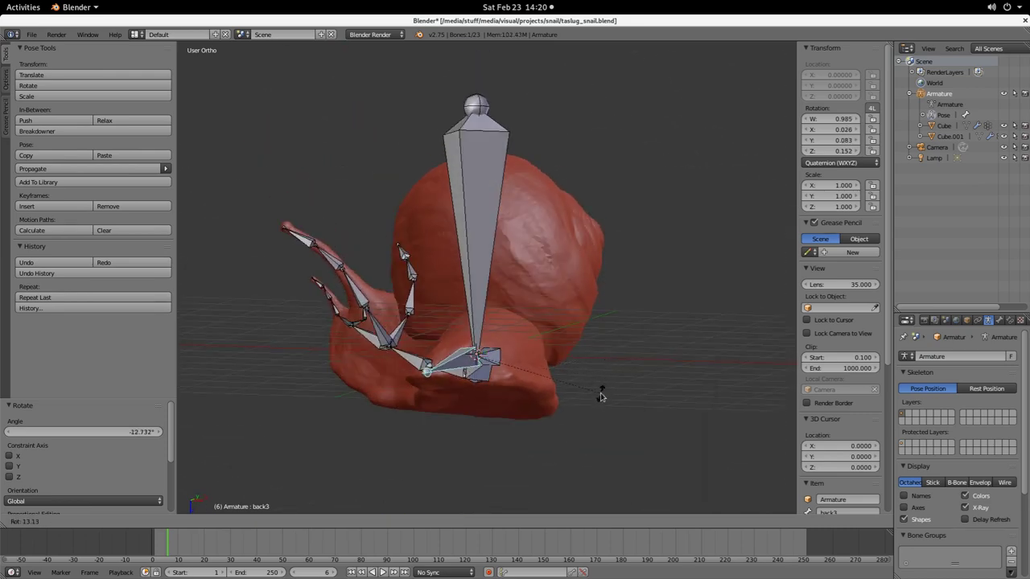
left_click(596, 408)
Step: From the snail's front, rotate the head bone forward3 about 10° and the neck bone forward2 about 13°
middle_click_drag(596, 409, 485, 404)
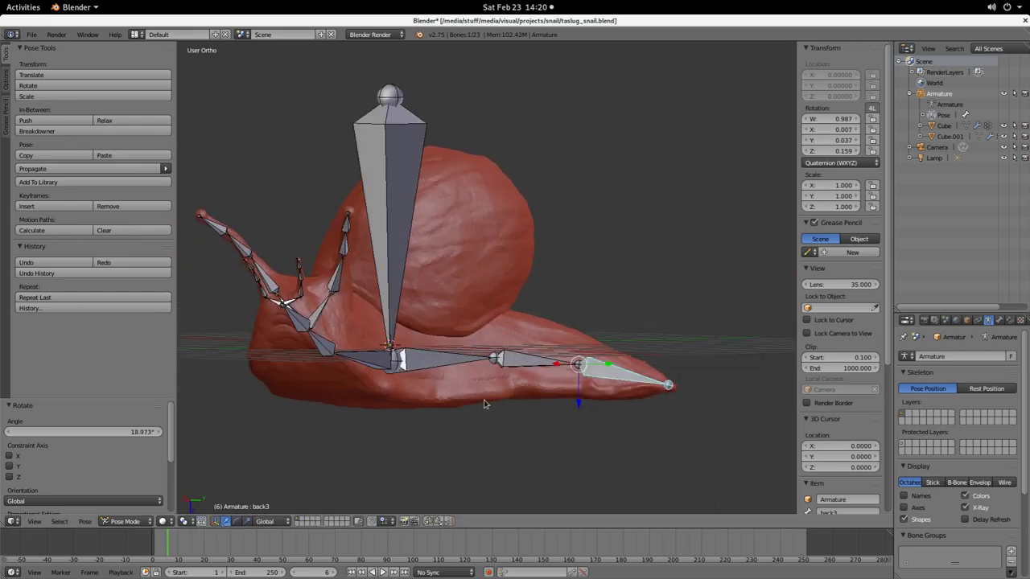
middle_click_drag(193, 280, 416, 323)
right_click(416, 323)
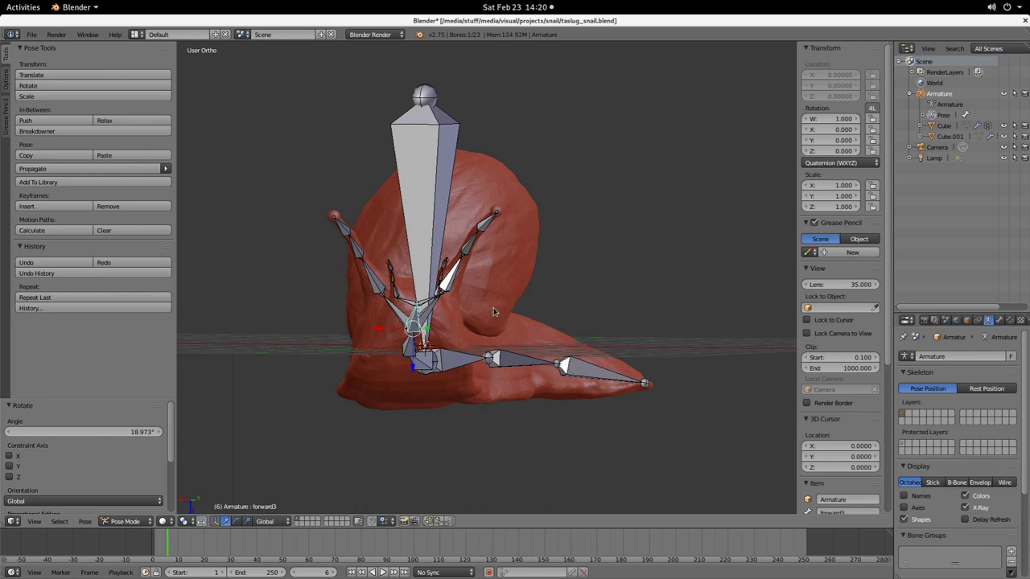
key("r")
left_click(394, 366)
right_click(418, 354)
key("r")
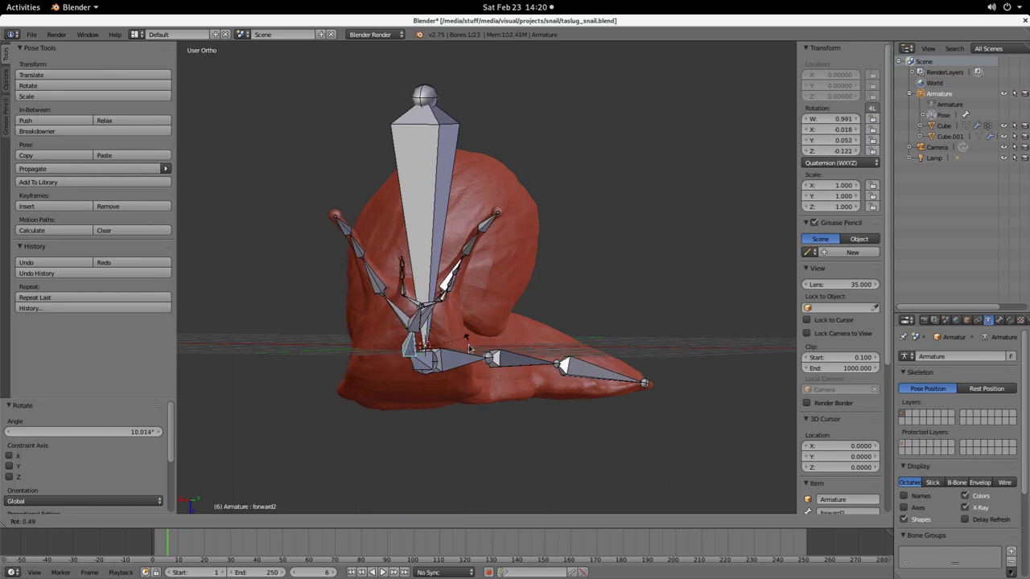
left_click(471, 354)
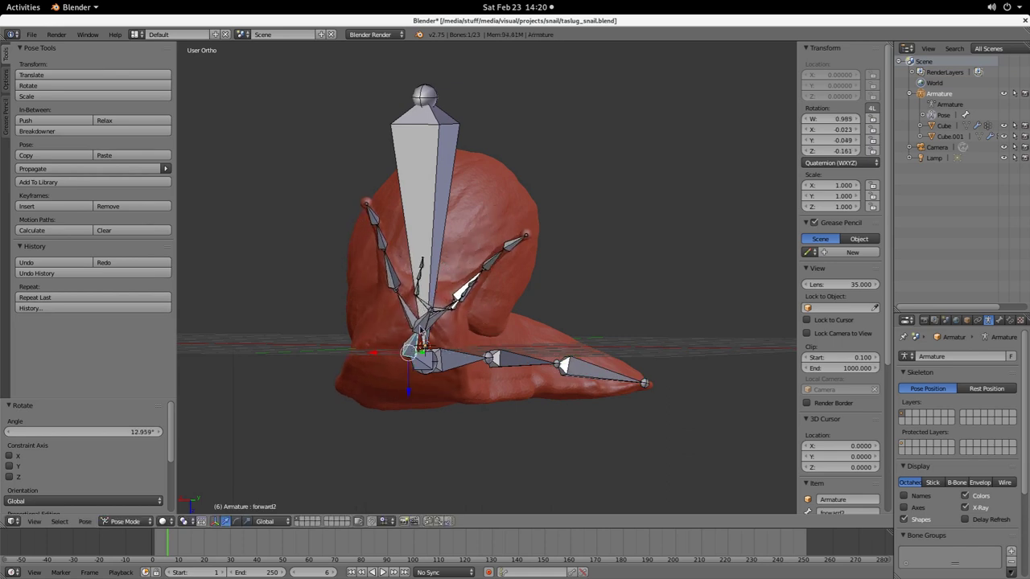
Step: Tilt the head further by rotating forward3 about 9.1° and forward2 about 5.8°
right_click(419, 328)
key("r")
left_click(471, 330)
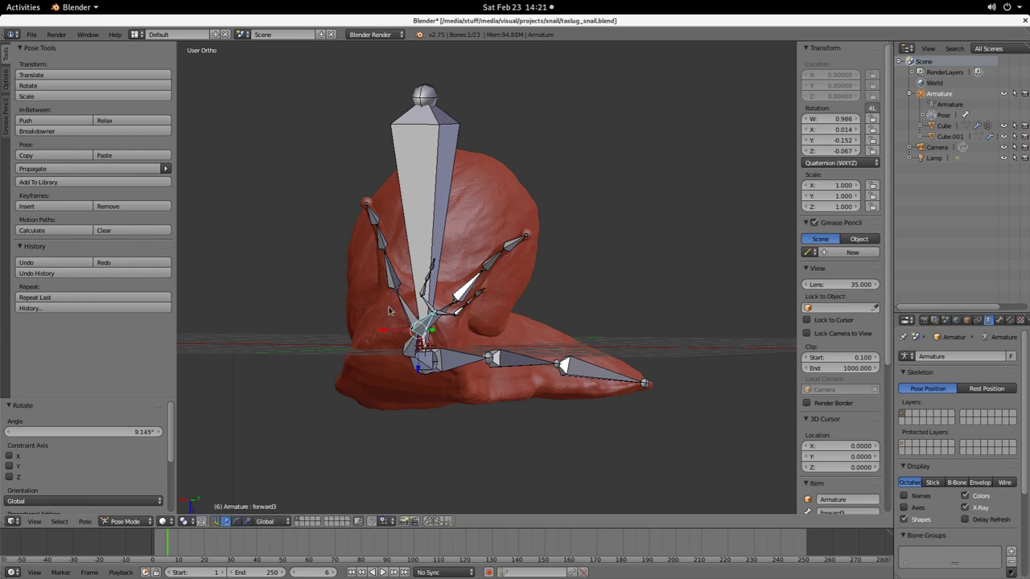
right_click(418, 354)
key("r")
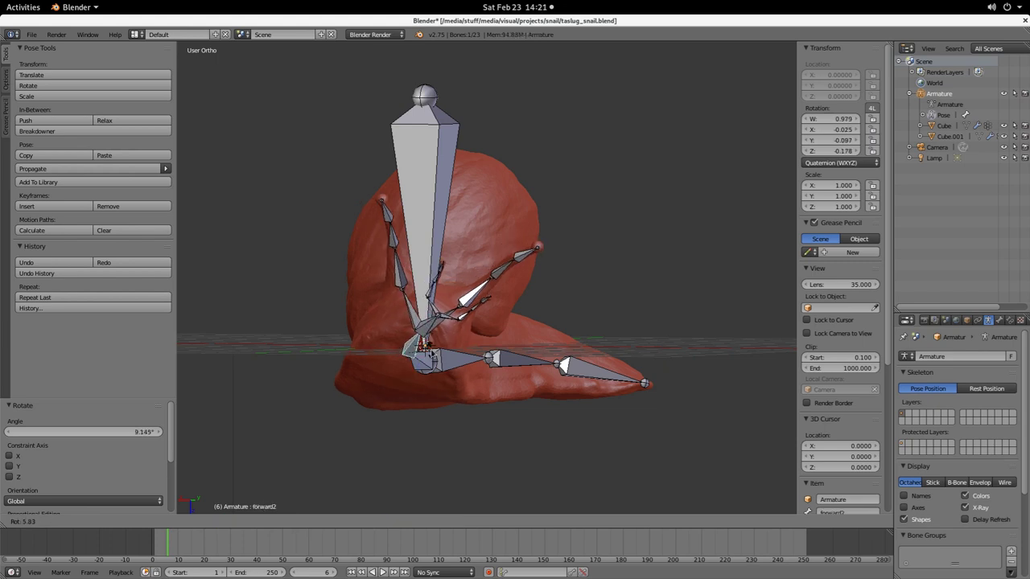
left_click(447, 329)
Step: Curve the left eyestalk by rotating eye2.l slightly, eye3.l about -13° and eye4.l about -25.1°
right_click(474, 300)
key("r")
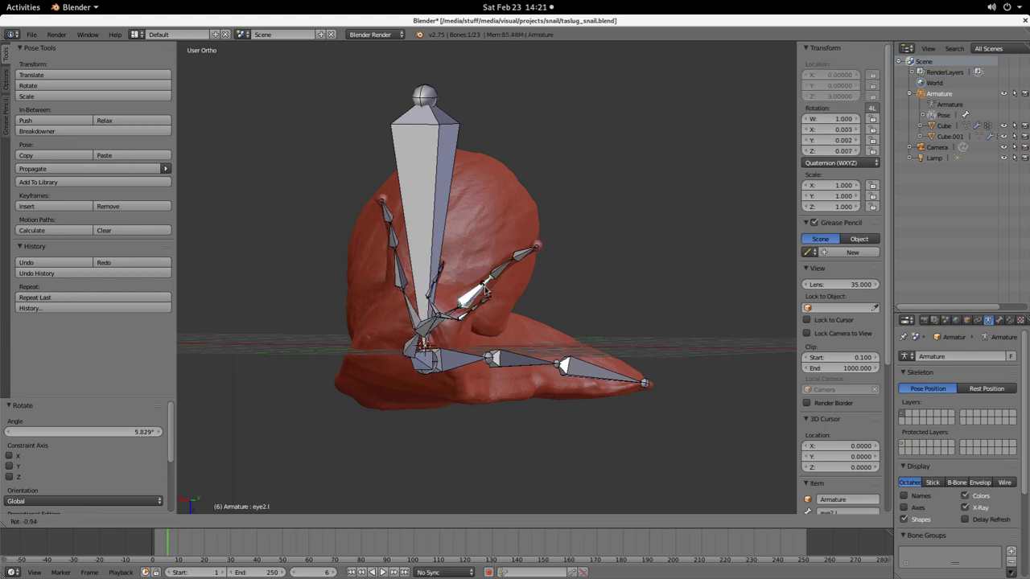
left_click(484, 269)
right_click(486, 262)
key("r")
left_click(500, 223)
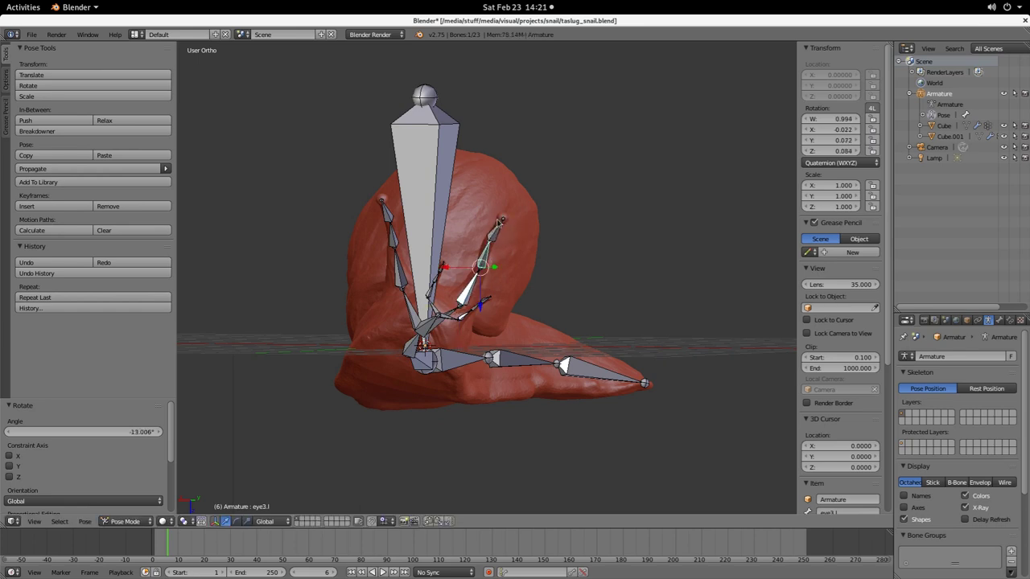
right_click(499, 233)
key("r")
left_click(539, 191)
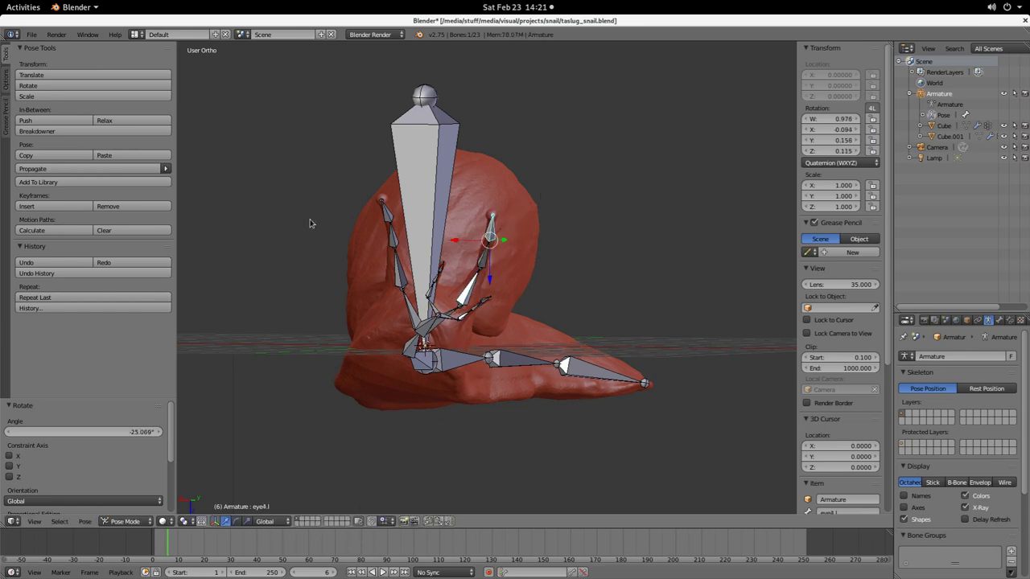
Step: Curve the right eyestalk by rotating eye4.r about 24.1°, eye3.r about 9.3° and eye2.r about 9.8°
right_click(383, 206)
key("r")
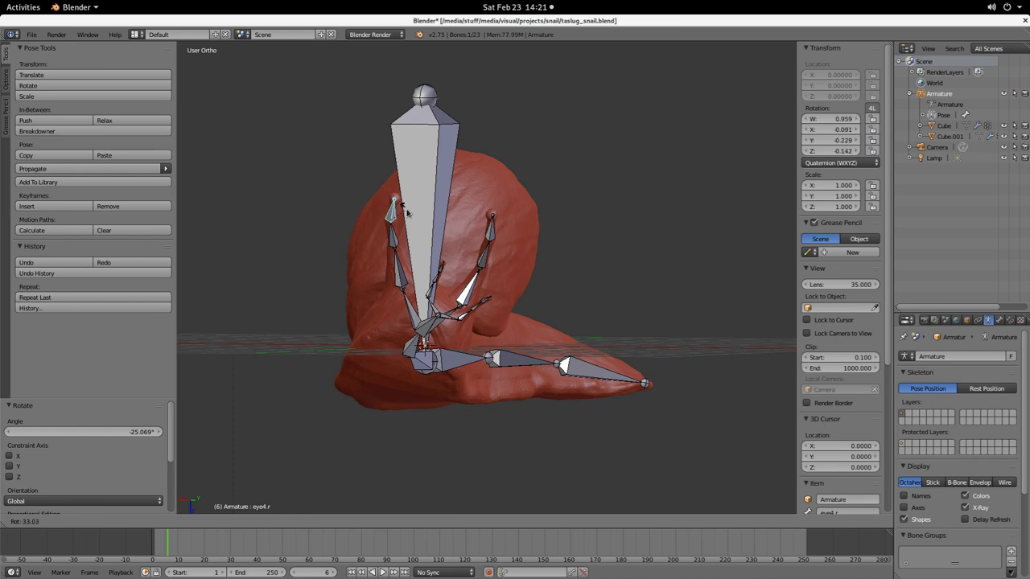
left_click(404, 210)
key("r")
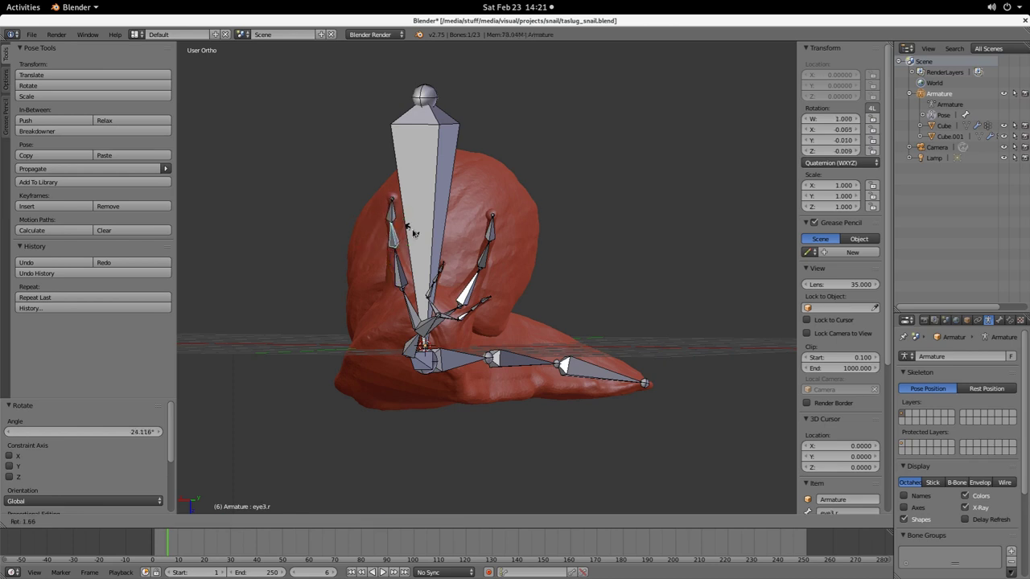
left_click(394, 230)
right_click(404, 268)
key("r")
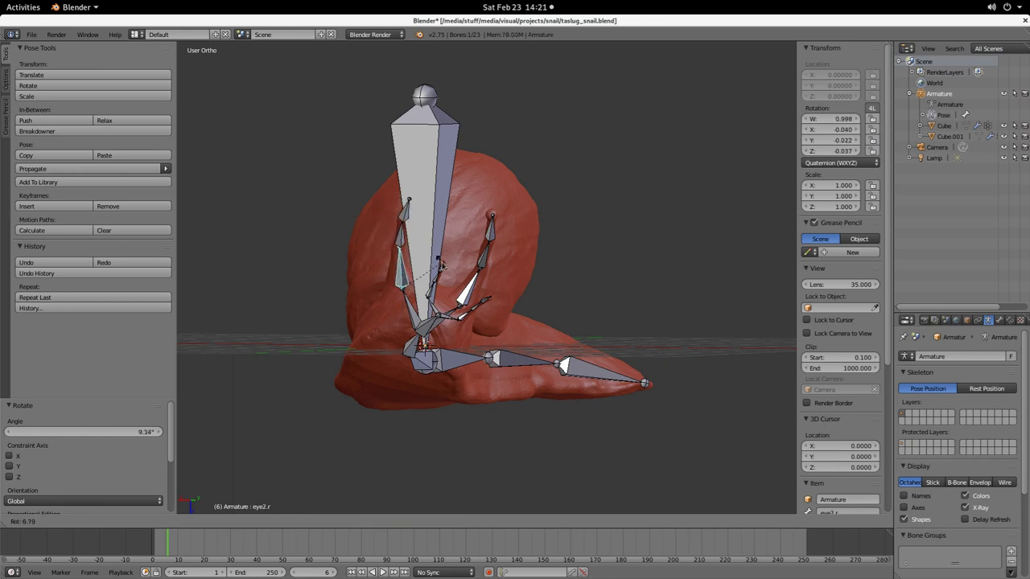
left_click(460, 263)
Step: Adjust the left eyestalk from the snail's side, rotating eye2.l about -11.5°, eye3.l about -3.3° and eye4.l about -11.4°
scroll(575, 251, "up", 7)
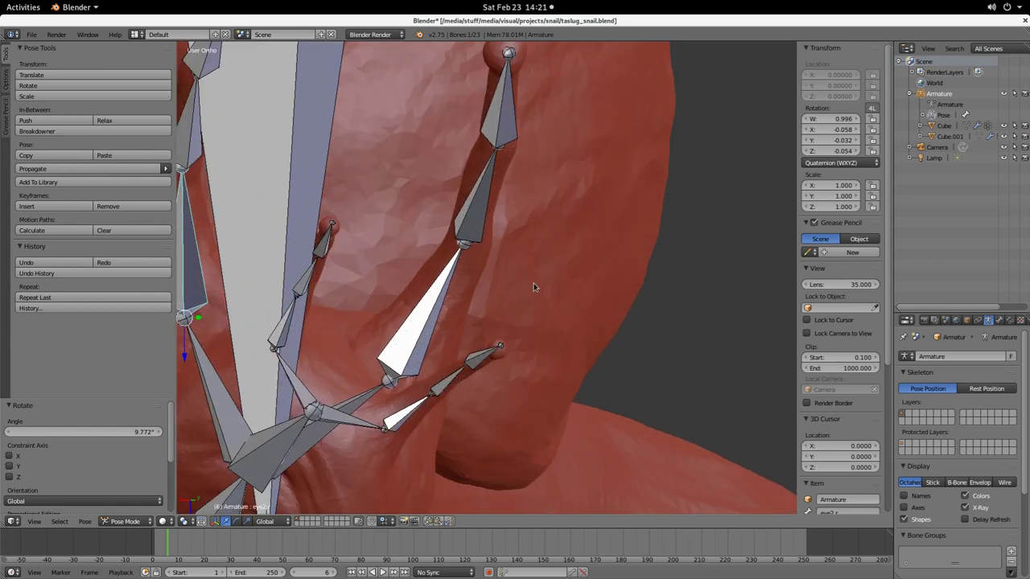
scroll(510, 387, "down", 8)
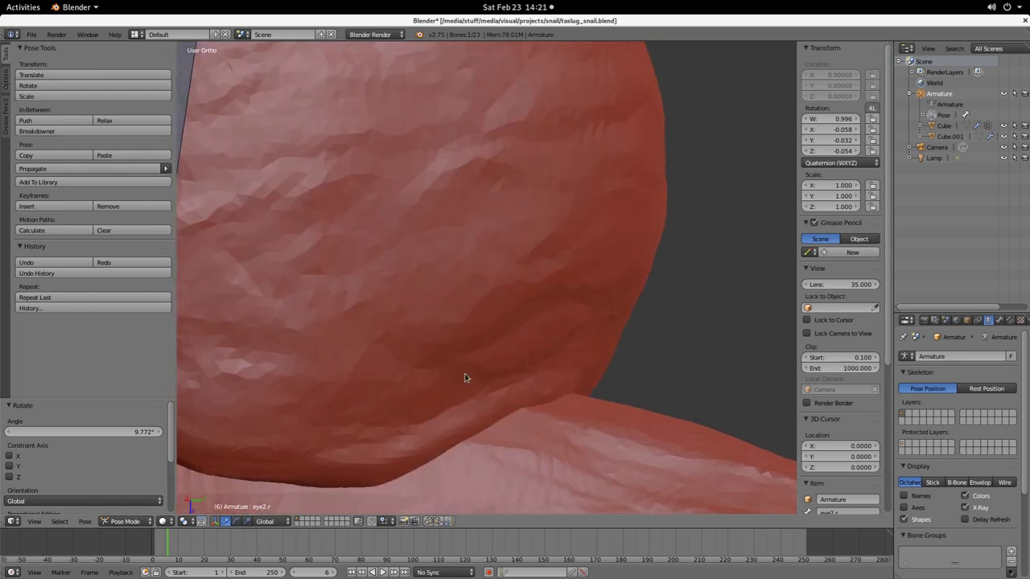
middle_click_drag(270, 257, 247, 231)
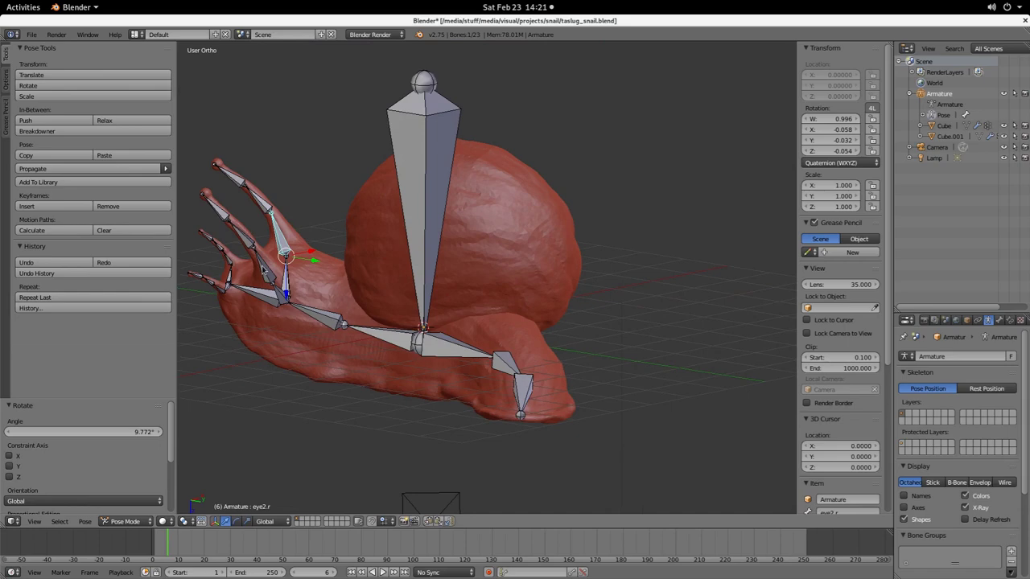
right_click(253, 259)
key("r")
left_click(310, 263)
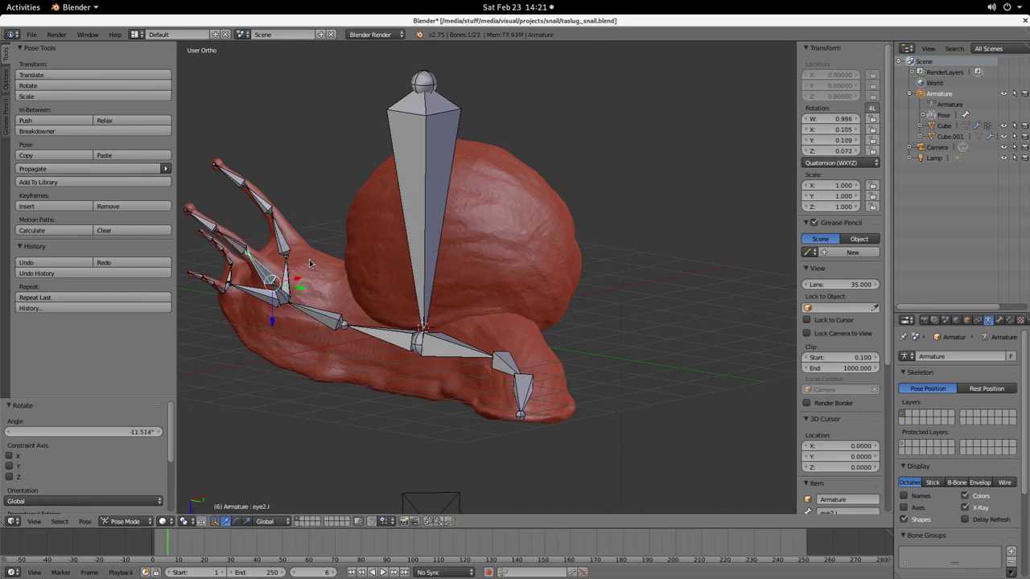
right_click(233, 251)
key("r")
left_click(218, 233)
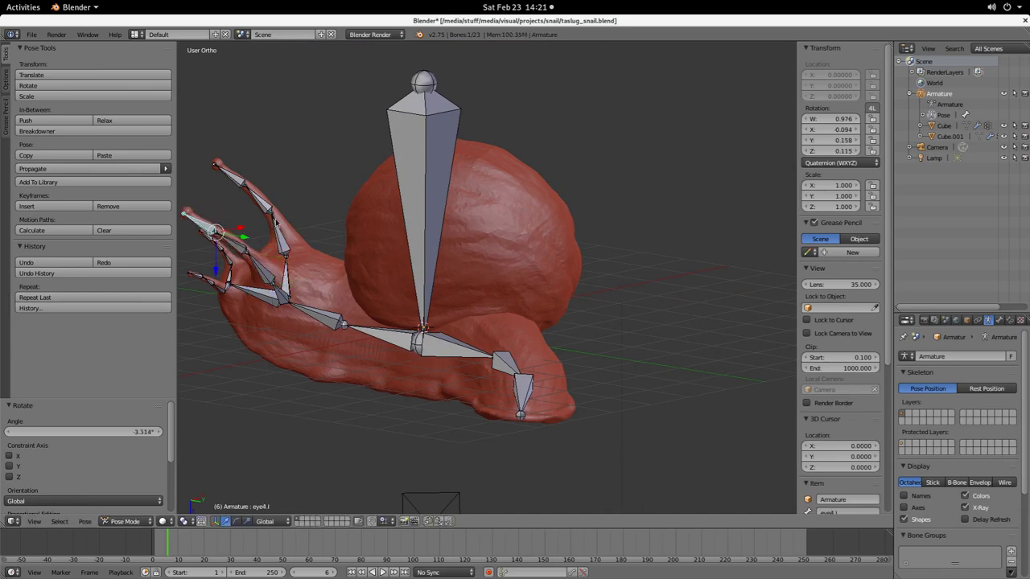
key("r")
left_click(239, 172)
Step: Swing the right eyestalk forward by rotating eye2.r, then rotate eye3.r about -7.3° and eye4.r about 9.9°
middle_click_drag(316, 199, 273, 220)
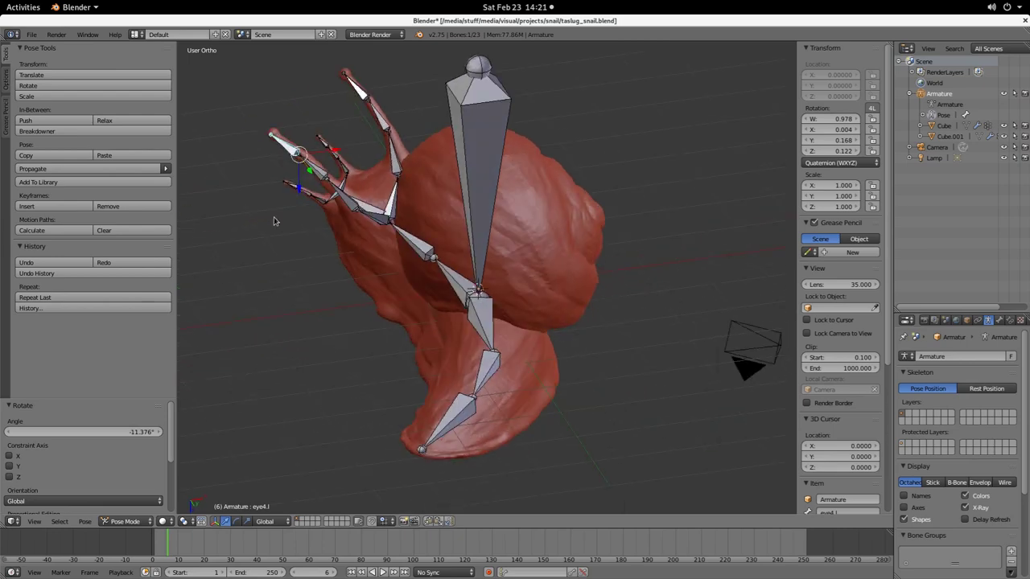
right_click(360, 100)
key("r")
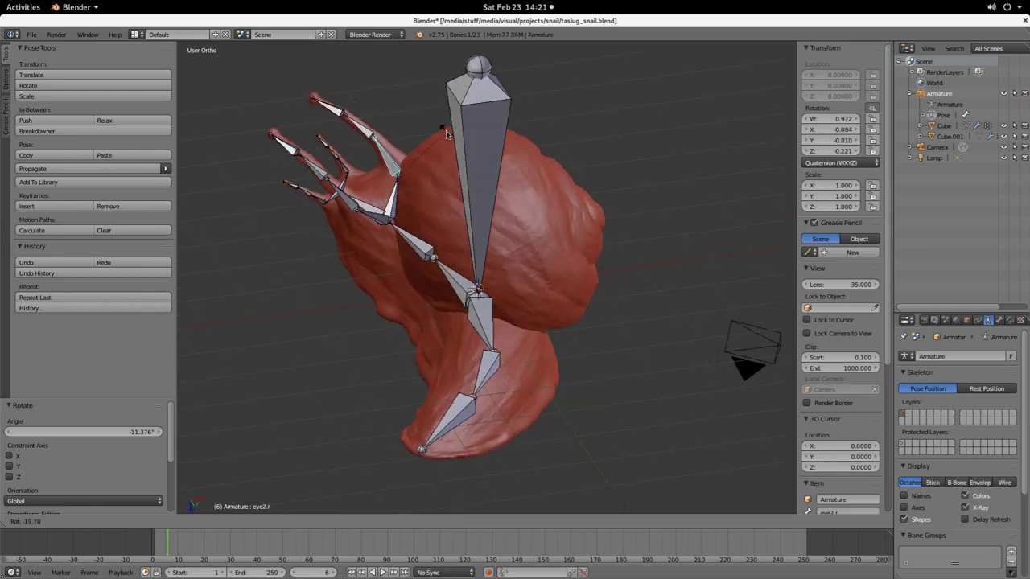
left_click(406, 122)
key("r")
left_click(407, 100)
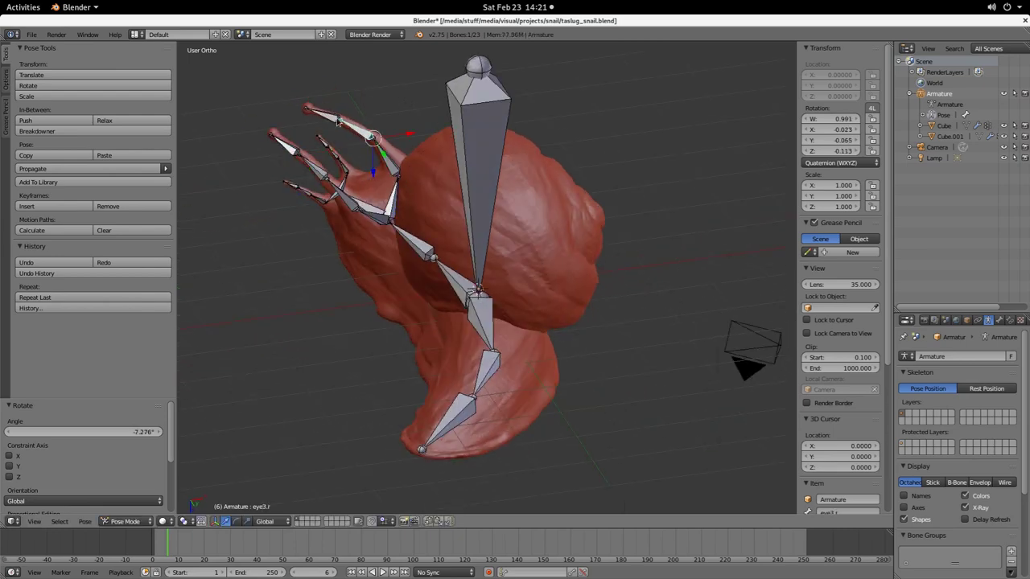
right_click(333, 118)
key("r")
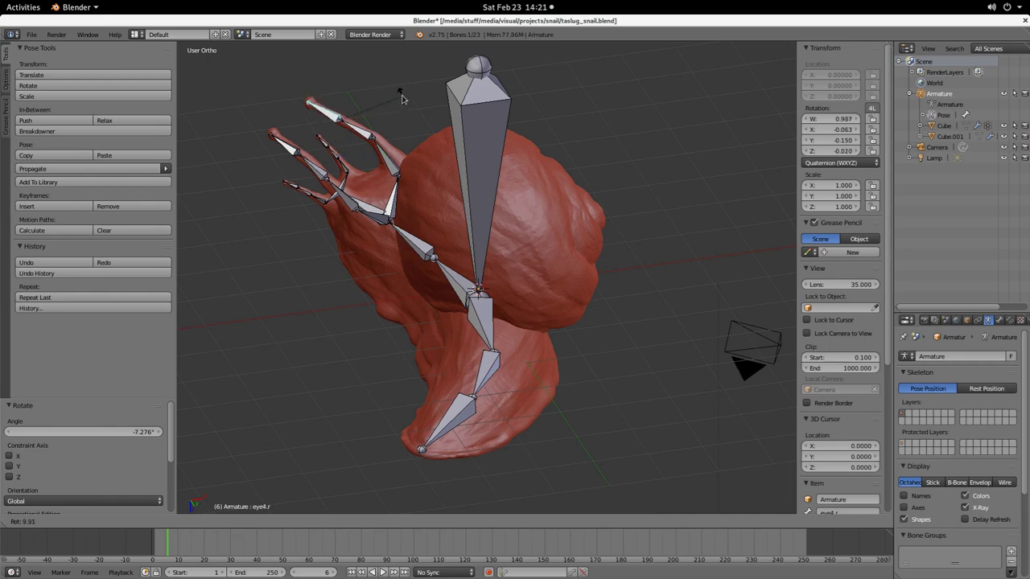
left_click(402, 99)
Step: Pose the small tentacles by rotating tent2.r about 20.2° and tent2.l about 5°
middle_click_drag(403, 99, 508, 247)
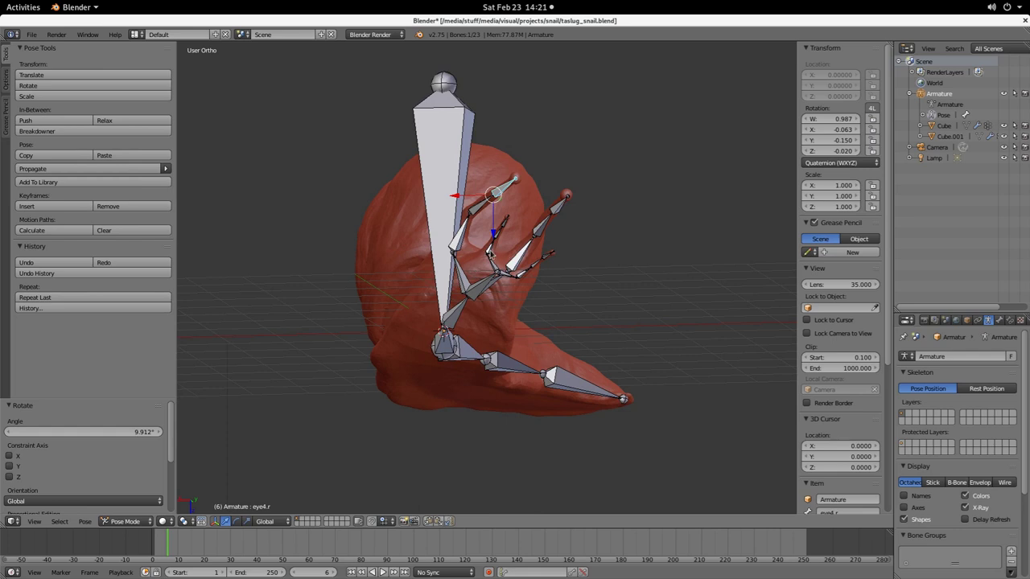
right_click(490, 253)
key("r")
left_click(503, 239)
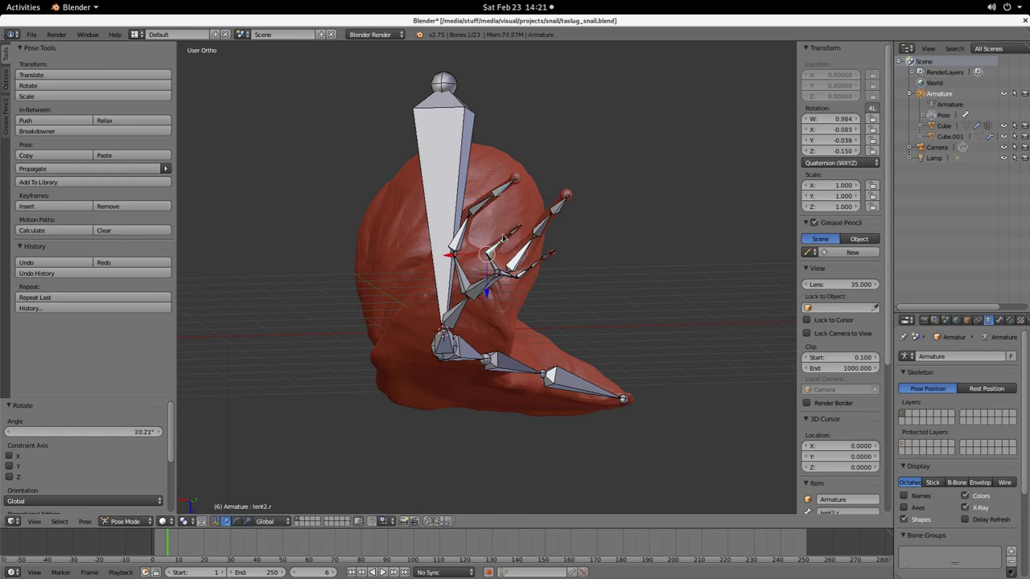
right_click(527, 276)
key("r")
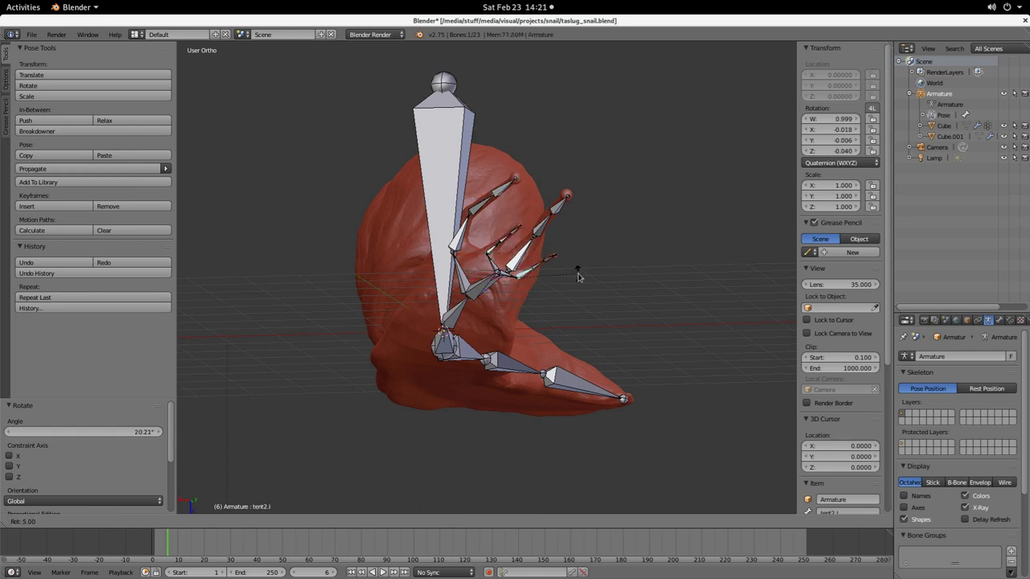
left_click(578, 277)
Step: Return the armature to Object Mode and hide it, and inspect the posed snail from several sides
middle_click_drag(577, 277, 655, 246)
right_click(399, 143)
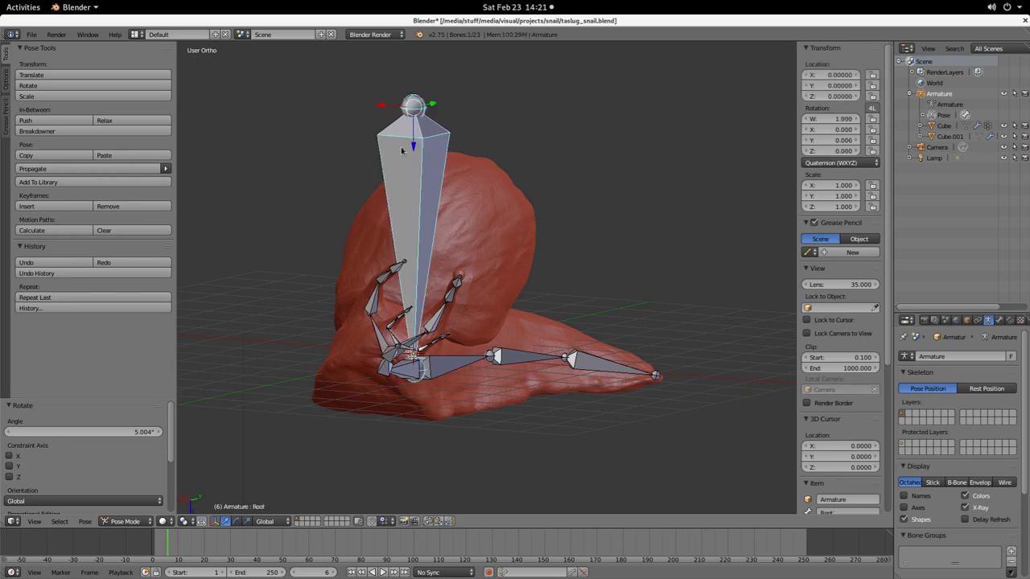
left_click(129, 522)
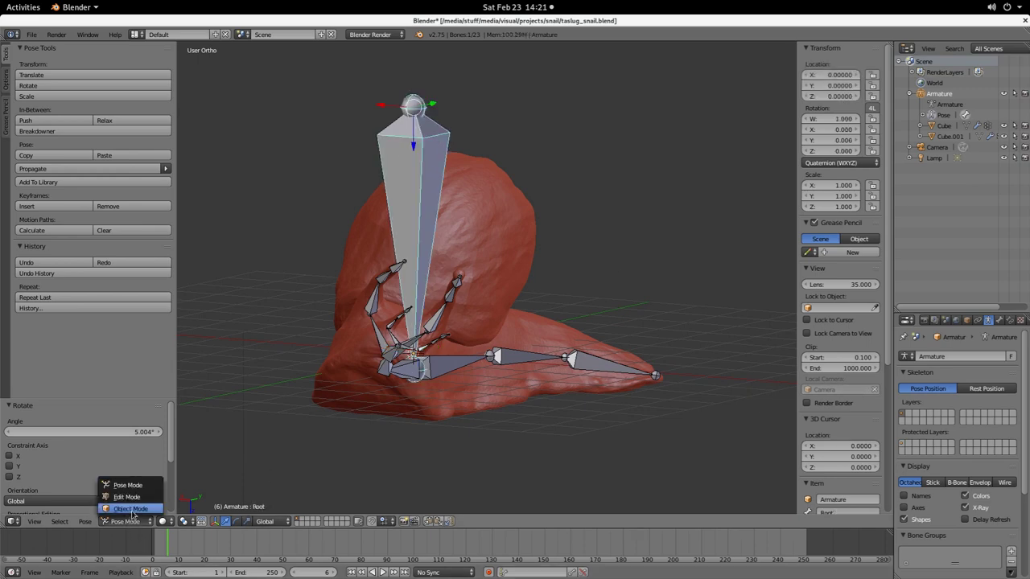
left_click(129, 508)
key("h")
middle_click_drag(634, 352, 572, 362)
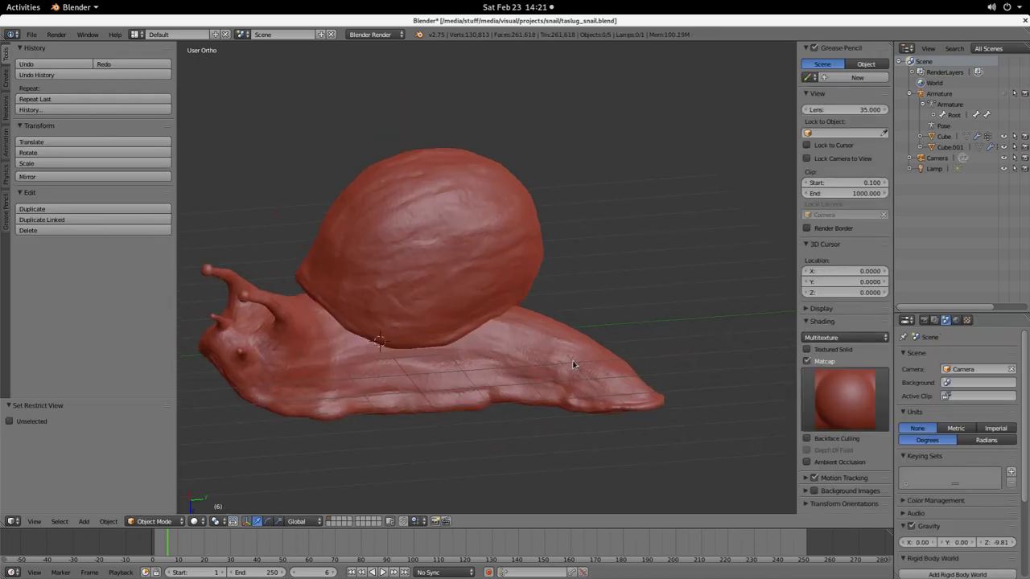
scroll(391, 380, "down", 3)
middle_click_drag(391, 381, 595, 343)
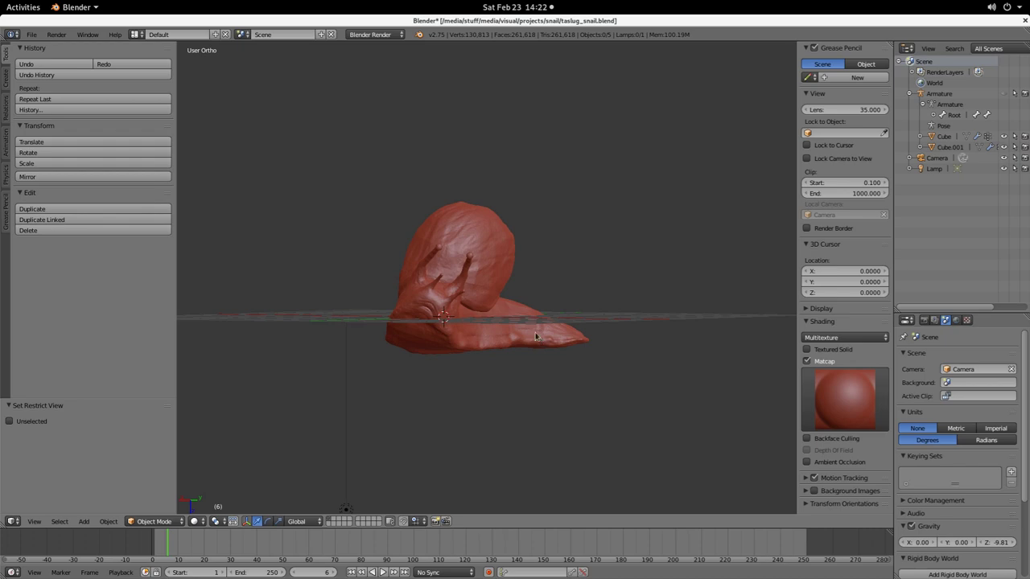
scroll(512, 316, "up", 6)
scroll(653, 370, "down", 1)
middle_click_drag(653, 370, 553, 396)
Step: Look at the snail photo IMG_7054.JPG in Image Viewer and the Files window, then return to Blender and examine the posed snail from other sides
key("alt+Tab")
key("Tab")
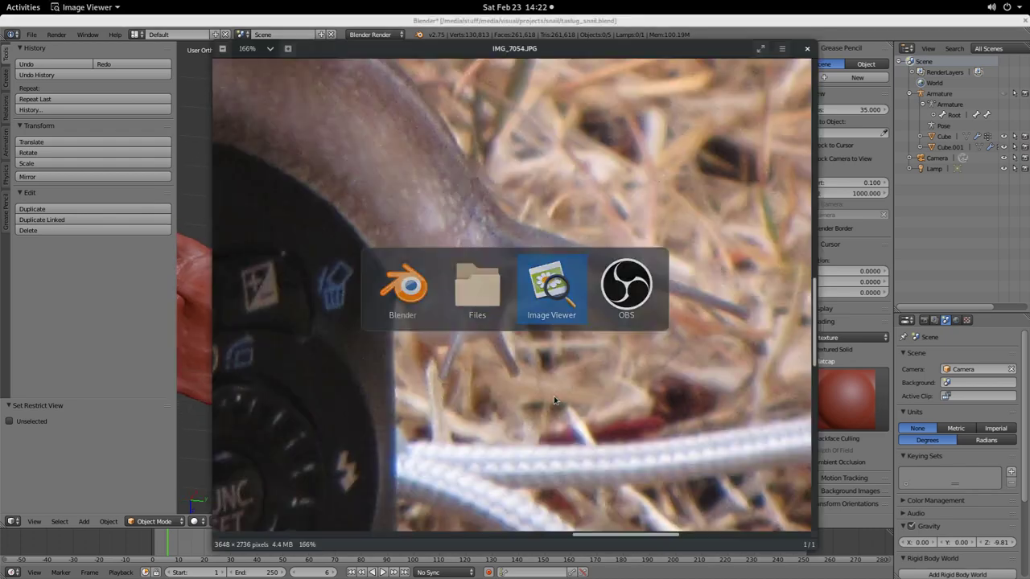
key("alt+Tab")
key("Tab")
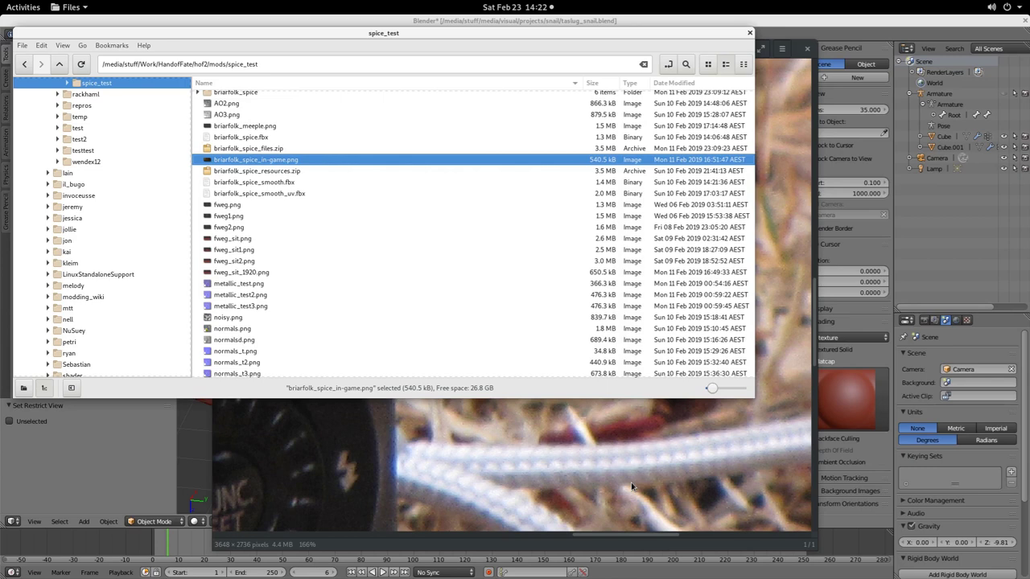
key("alt+Tab")
key("Tab")
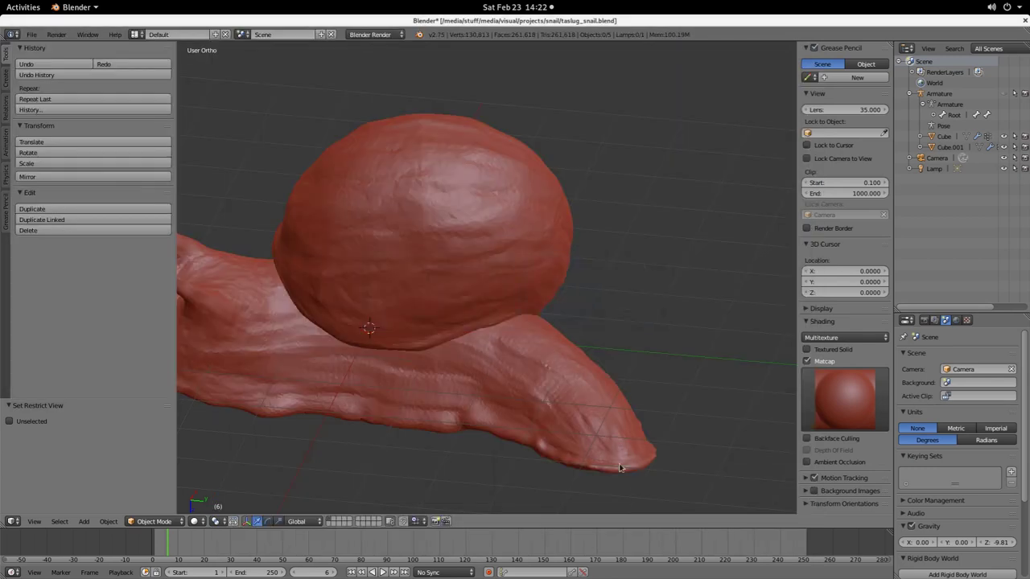
middle_click_drag(304, 342, 532, 320)
scroll(613, 360, "down", 3)
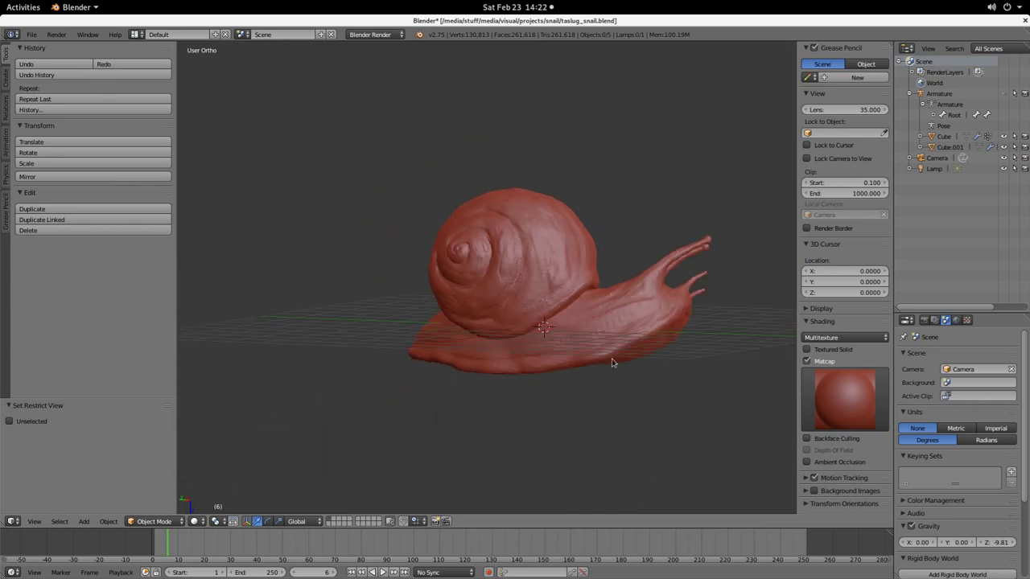
middle_click_drag(612, 363, 593, 404)
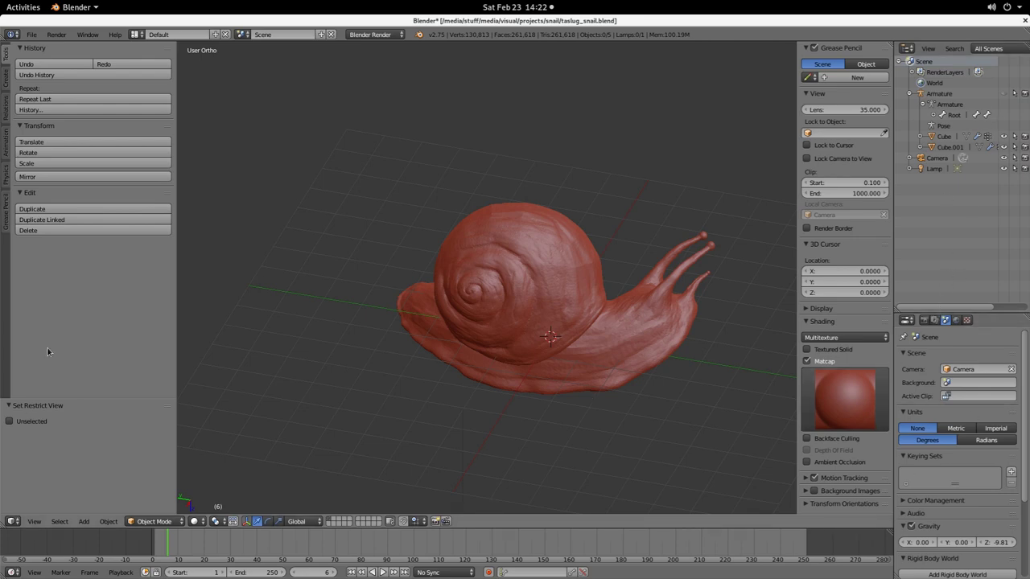
Step: Select the snail body Cube, show its modifiers, and switch the body to Sculpt Mode
right_click(589, 341)
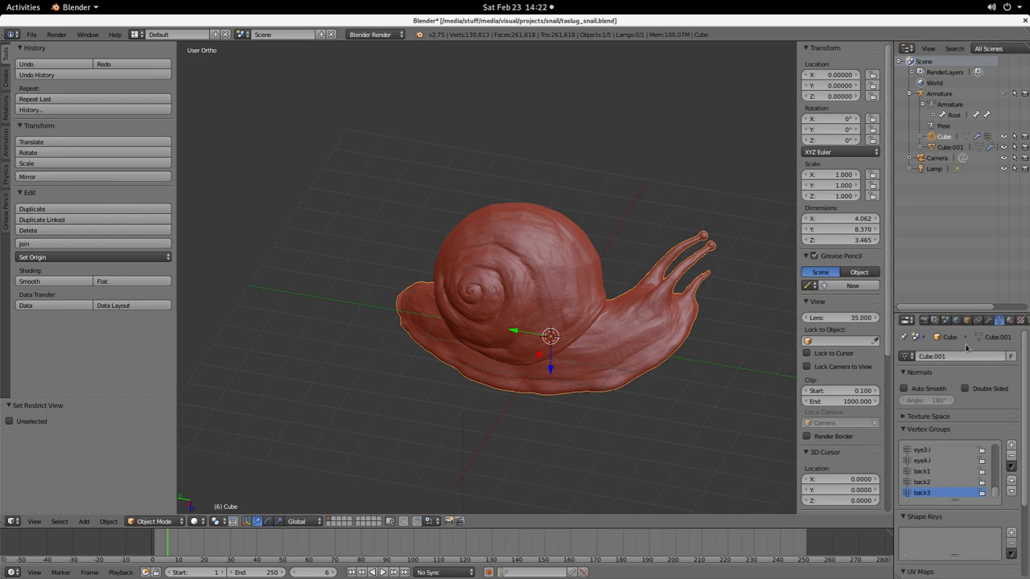
left_click(989, 320)
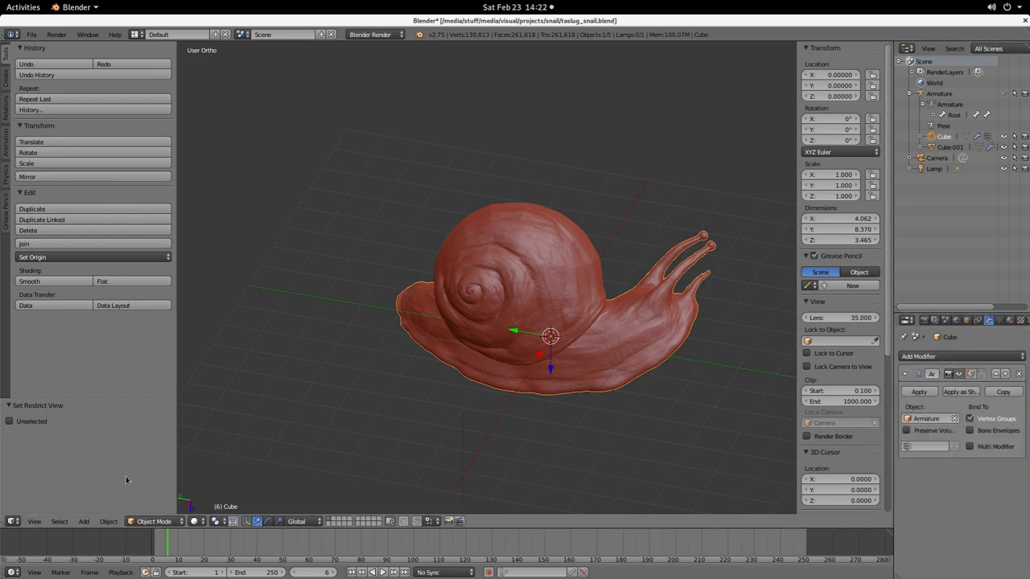
left_click(170, 520)
left_click(161, 484)
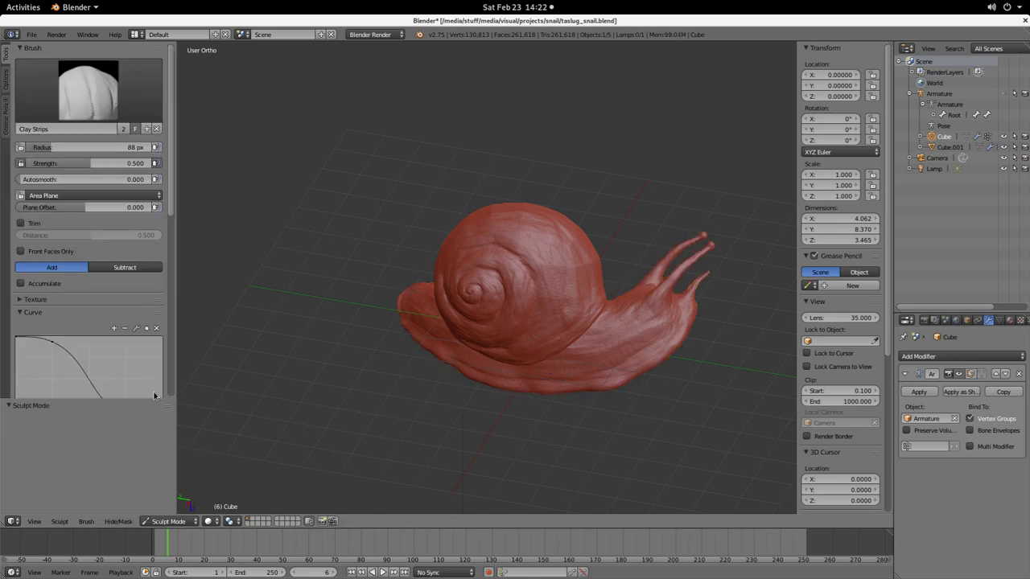
scroll(98, 303, "down", 5)
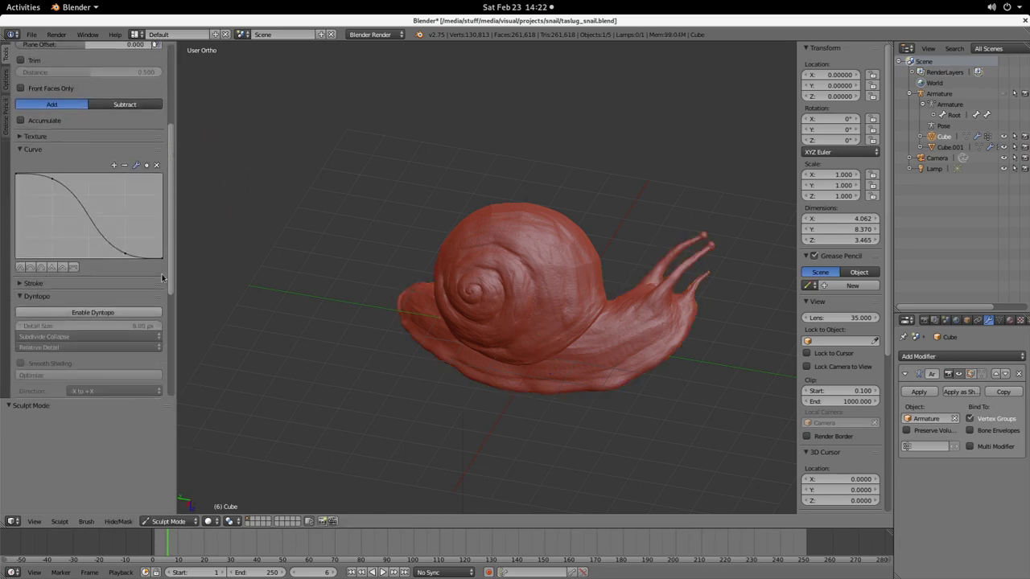
scroll(665, 387, "up", 5)
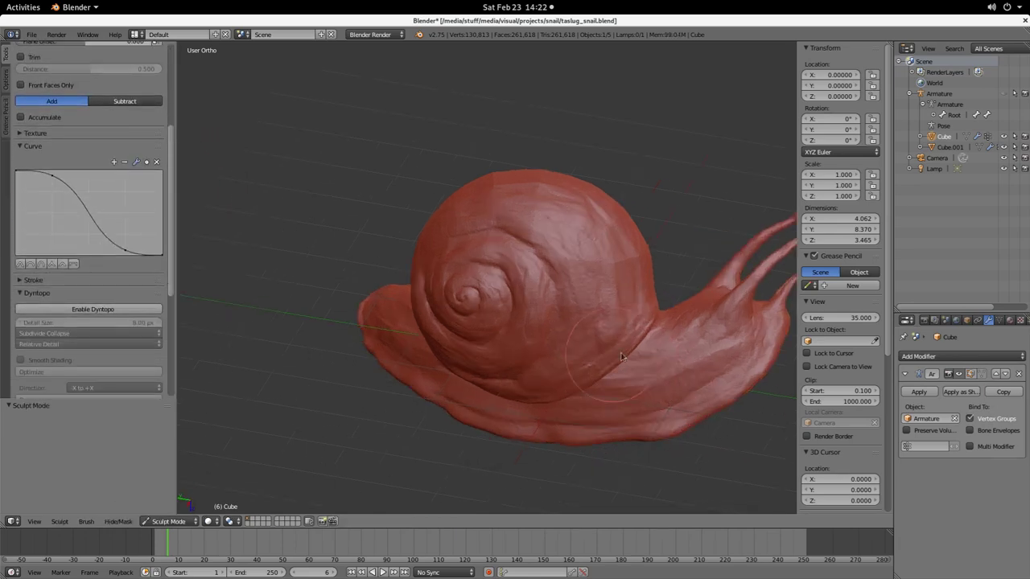
middle_click_drag(692, 421, 544, 411, "shift")
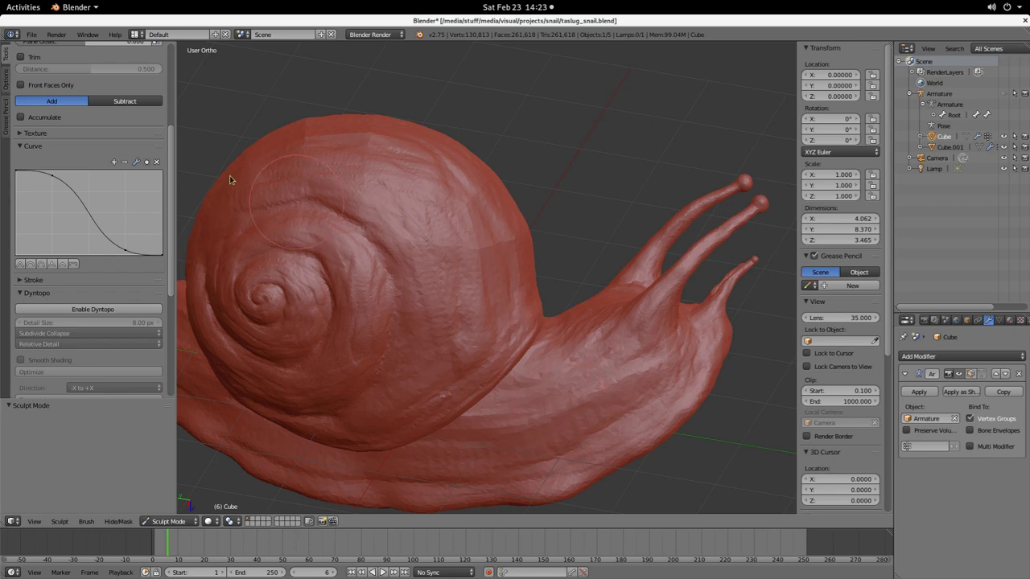
Step: Try to enable Dyntopo, and brush over the side of the body behind the head with the Clay Strips brush
left_click(106, 309)
mouse_move(566, 414)
left_mouse_down()
mouse_move(587, 426)
mouse_move(631, 390)
mouse_move(450, 444)
mouse_move(537, 357)
mouse_move(568, 352)
mouse_move(631, 422)
left_mouse_up()
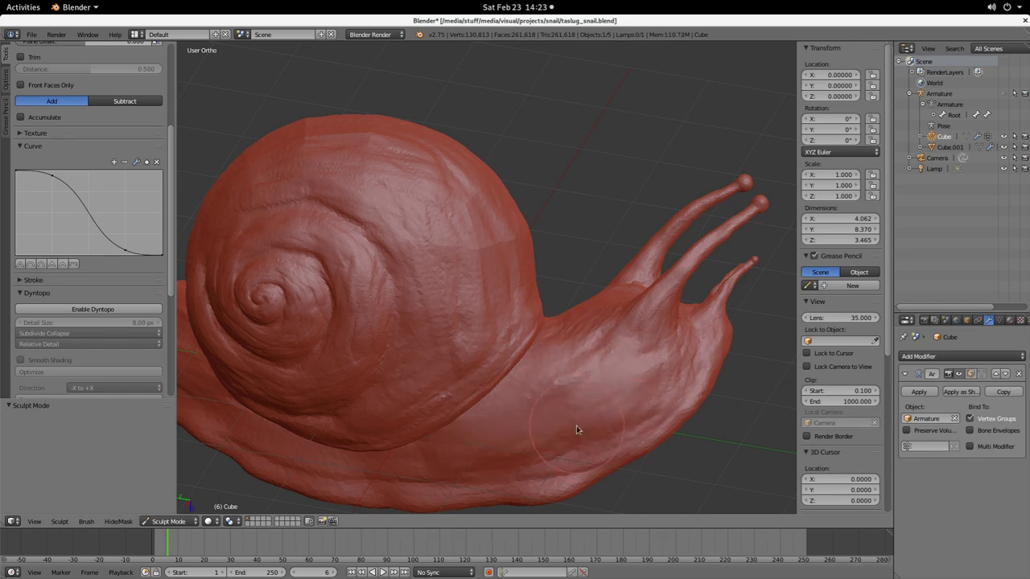
scroll(576, 426, "up", 3)
middle_click_drag(614, 434, 431, 248, "shift")
mouse_move(473, 190)
left_mouse_down()
mouse_move(539, 187)
mouse_move(561, 222)
mouse_move(417, 349)
mouse_move(667, 264)
left_mouse_up()
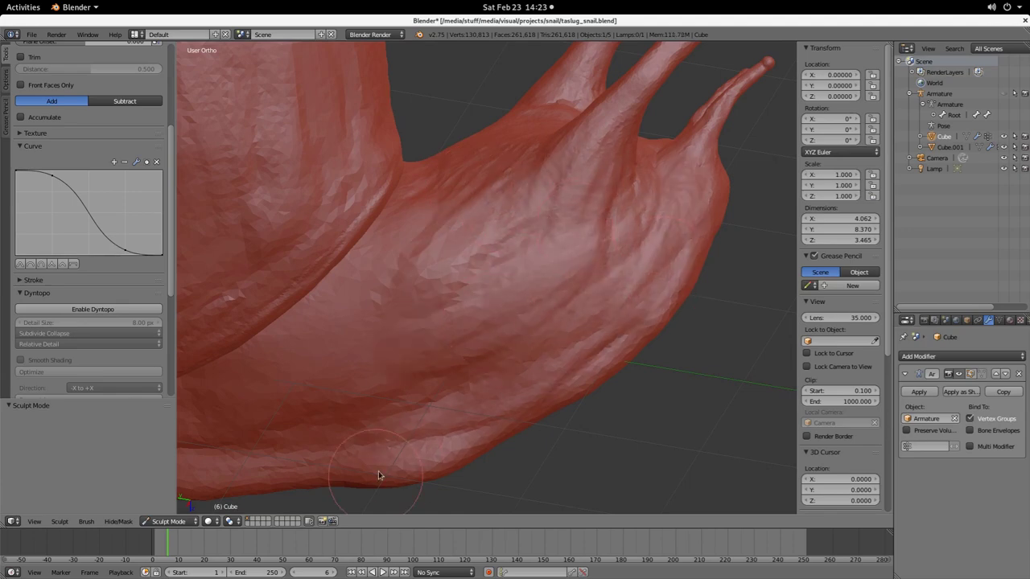
Step: Try carving vertical folds into the body's flank below the shell with the Crease brush set to Subtract
mouse_move(367, 471)
middle_mouse_down()
mouse_move(614, 379)
mouse_move(431, 331)
mouse_move(398, 341)
mouse_move(486, 200)
middle_mouse_up()
scroll(95, 238, "up", 5)
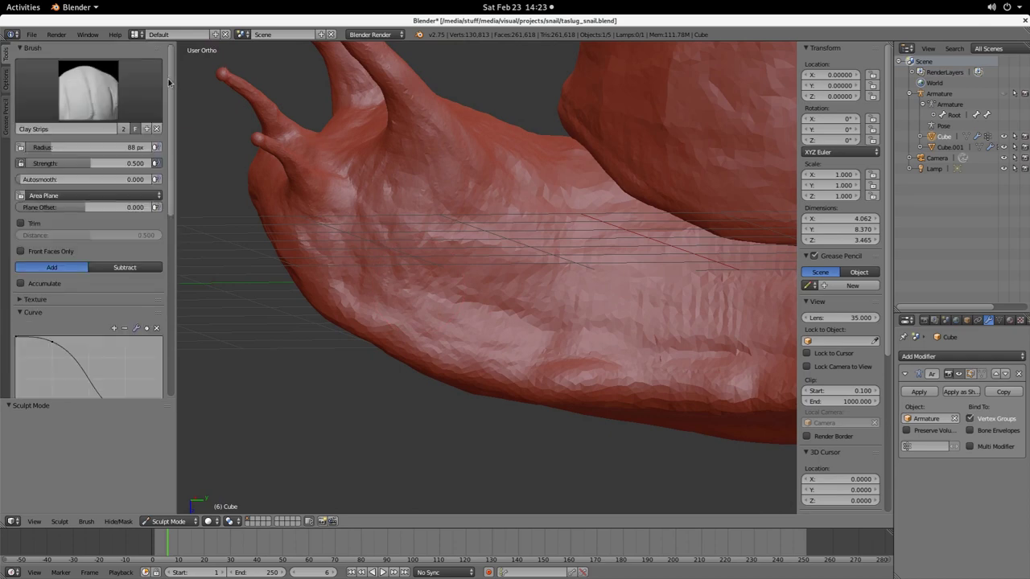
left_click(88, 88)
left_click(168, 149)
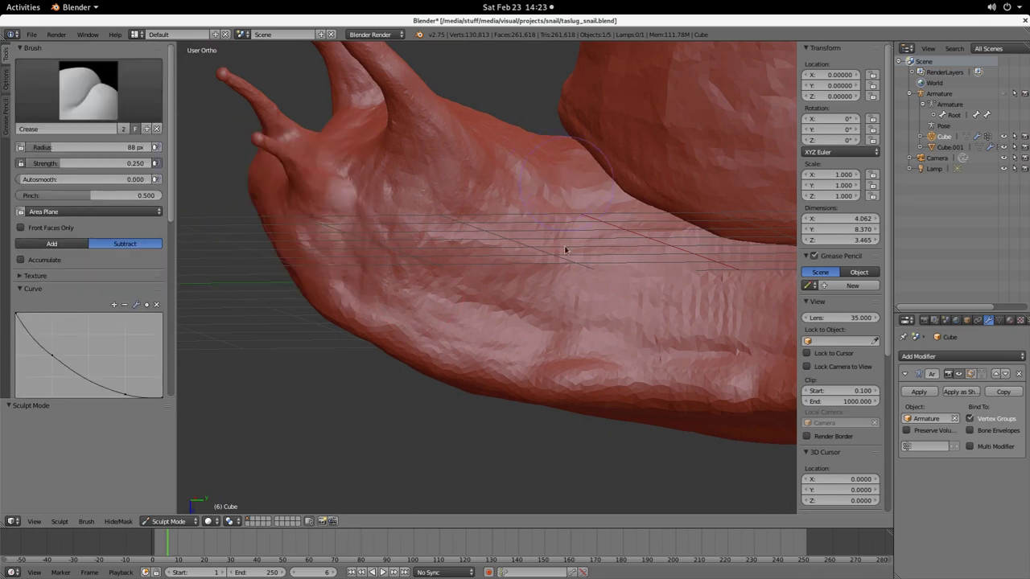
mouse_move(542, 328)
left_mouse_down()
mouse_move(600, 156)
mouse_move(587, 242)
left_mouse_up()
middle_click_drag(684, 353, 439, 392, "shift")
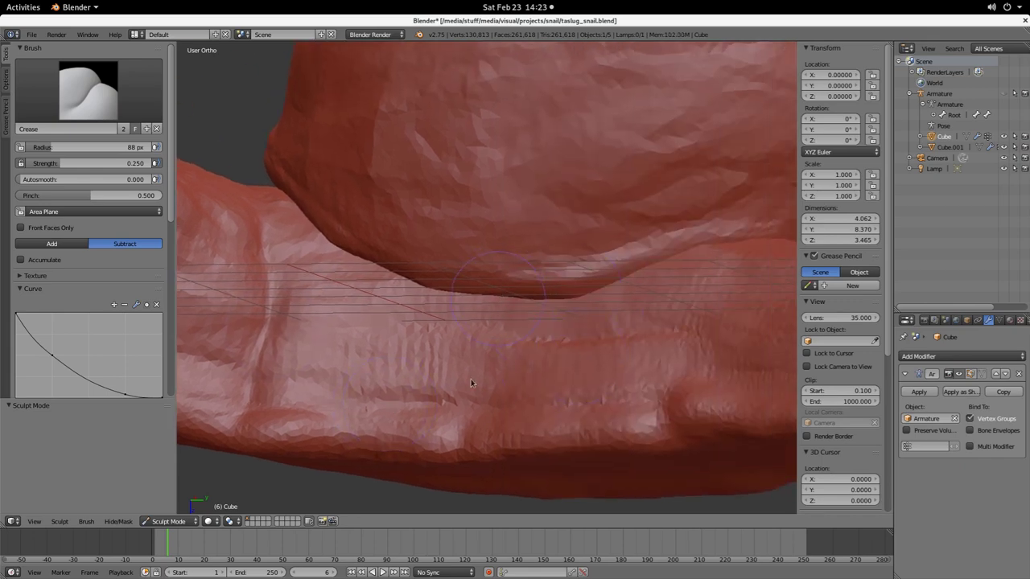
left_click_drag(497, 303, 467, 470)
mouse_move(702, 286)
left_mouse_down()
mouse_move(681, 380)
mouse_move(689, 291)
left_mouse_up()
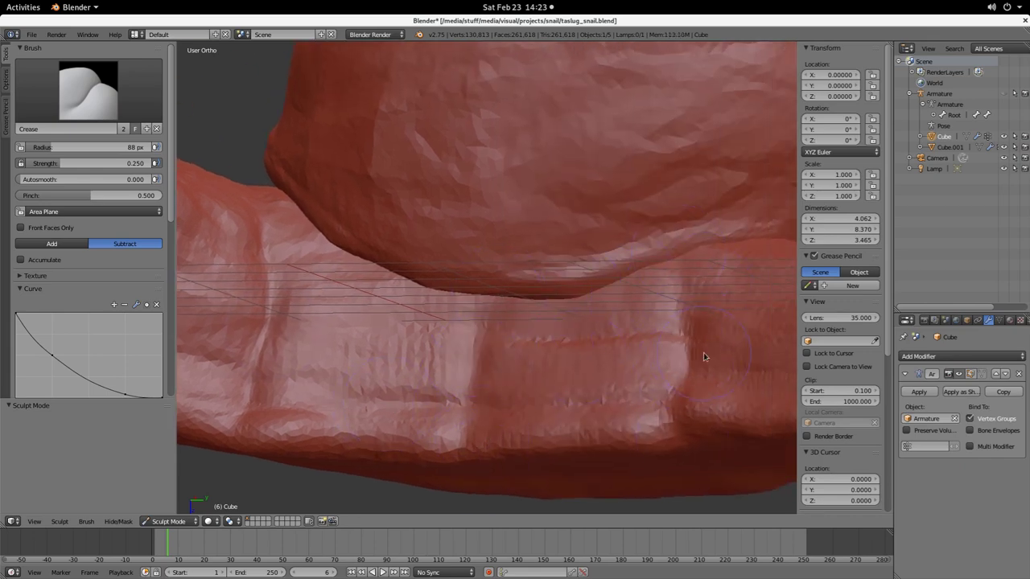
Step: Undo the crease strokes on the body's flank after checking them from farther away
scroll(414, 342, "down", 5)
middle_click_drag(522, 315, 362, 317)
scroll(357, 276, "down", 3)
scroll(362, 317, "up", 1)
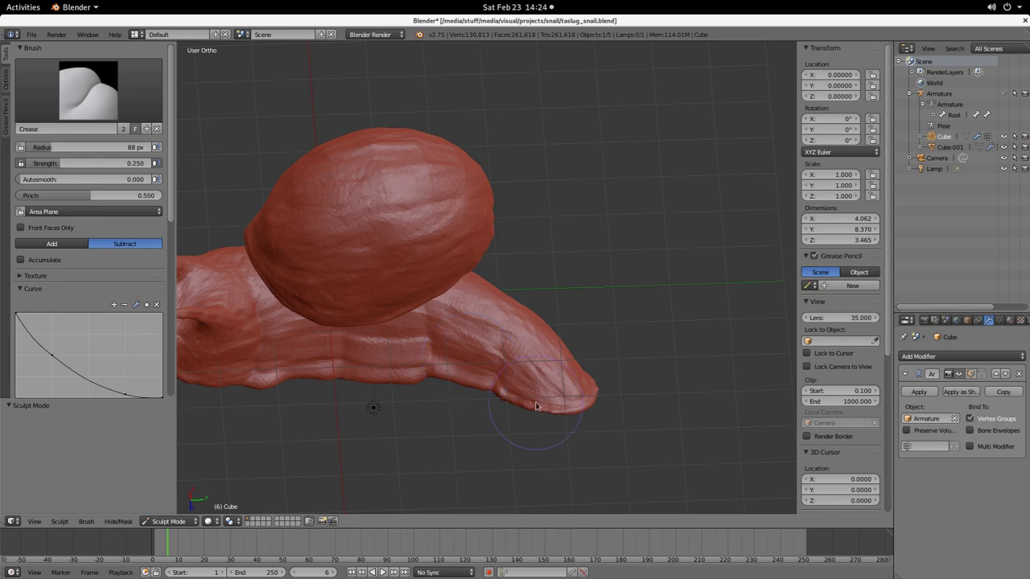
key("ctrl+z")
key("ctrl+z")
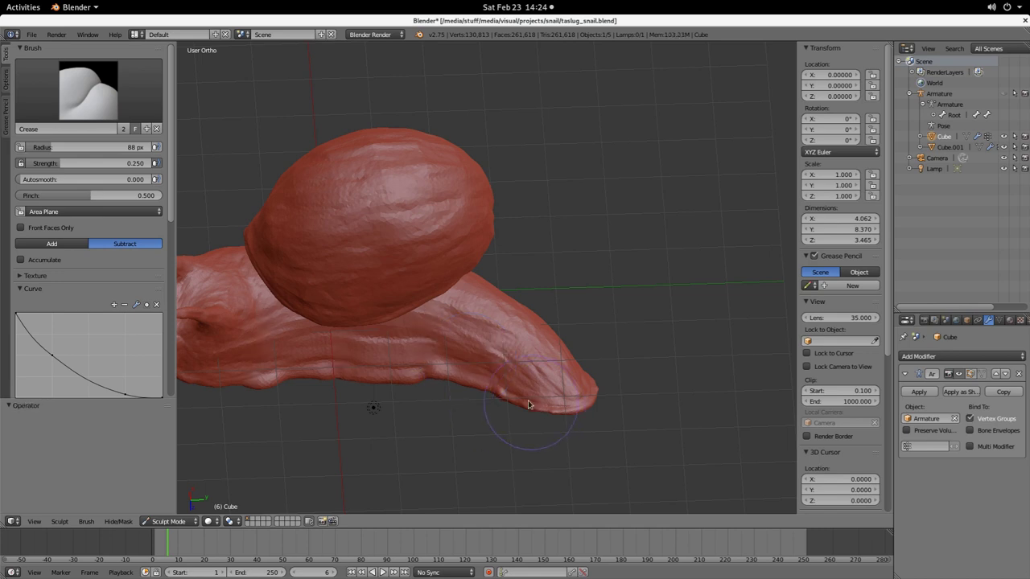
Step: View the snail from the front and save it over the existing file taslug_snail.blend
middle_click_drag(437, 407, 574, 405)
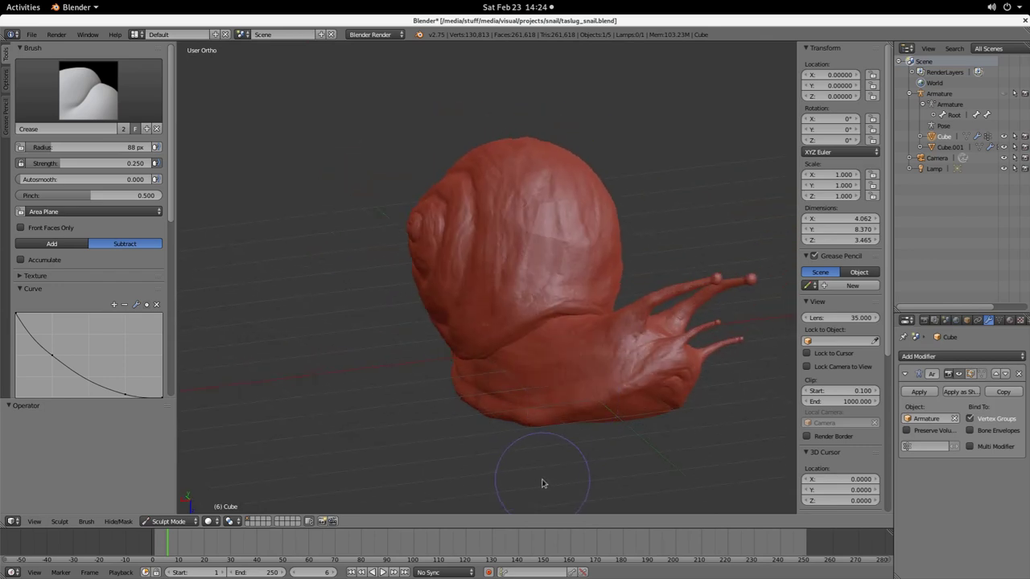
mouse_move(543, 482)
middle_mouse_down()
mouse_move(607, 432)
mouse_move(536, 432)
middle_mouse_up()
key("ctrl+s")
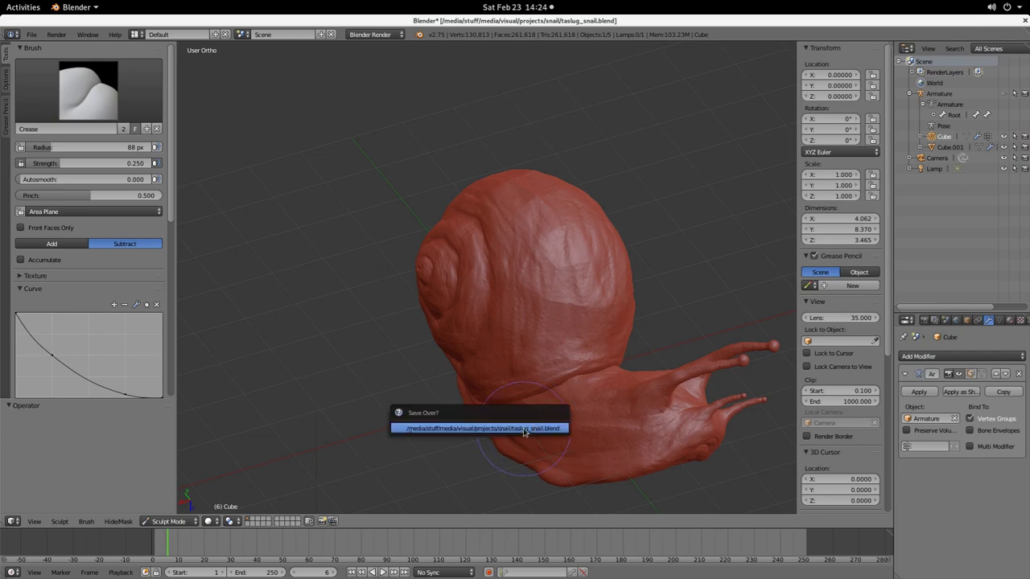
left_click(523, 429)
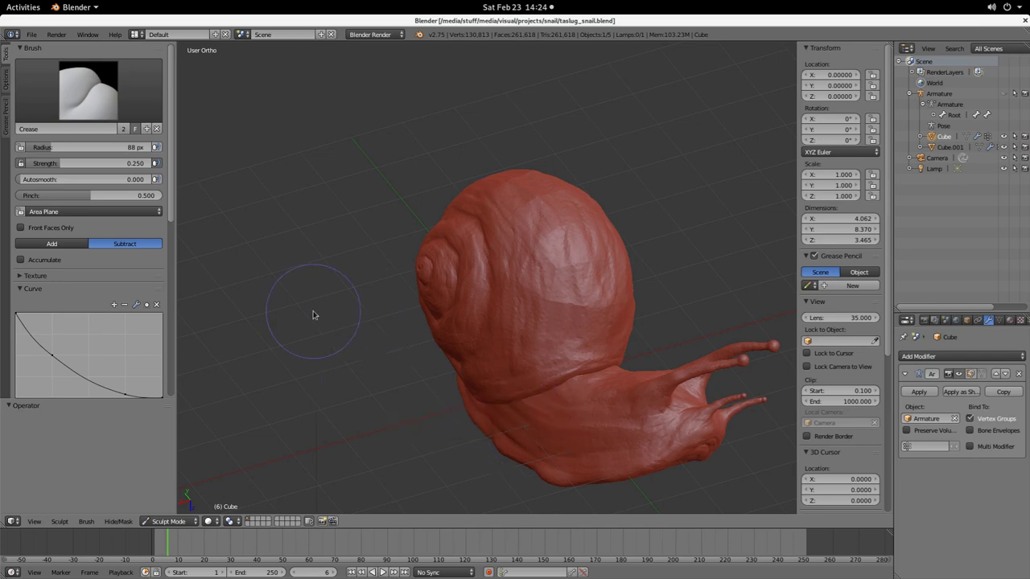
Step: Return the snail body to Object Mode and unhide the armature
mouse_move(561, 367)
middle_mouse_down()
mouse_move(591, 347)
mouse_move(671, 471)
mouse_move(697, 356)
mouse_move(563, 354)
mouse_move(500, 315)
mouse_move(387, 344)
middle_mouse_up()
scroll(591, 347, "down", 3)
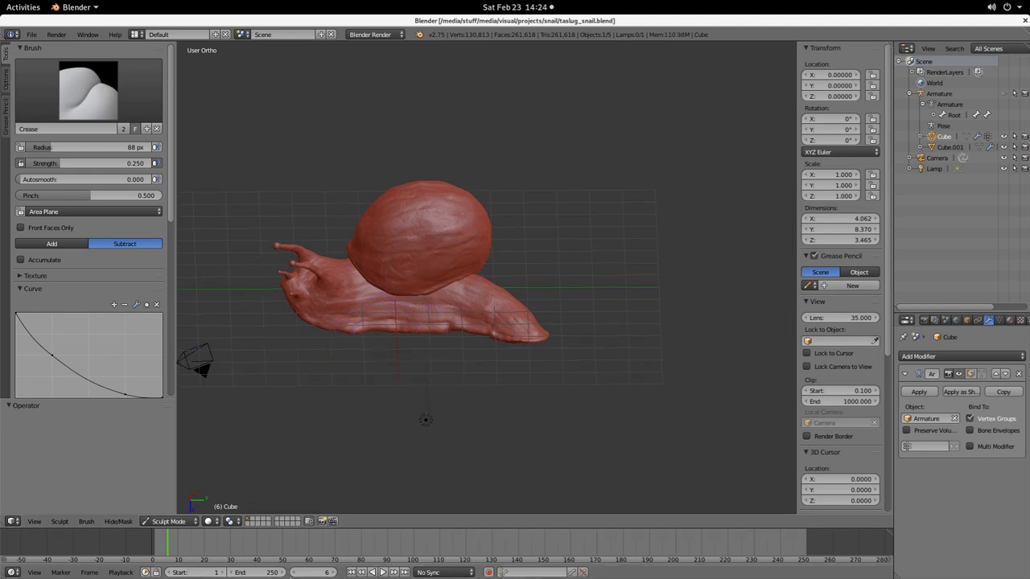
left_click(169, 521)
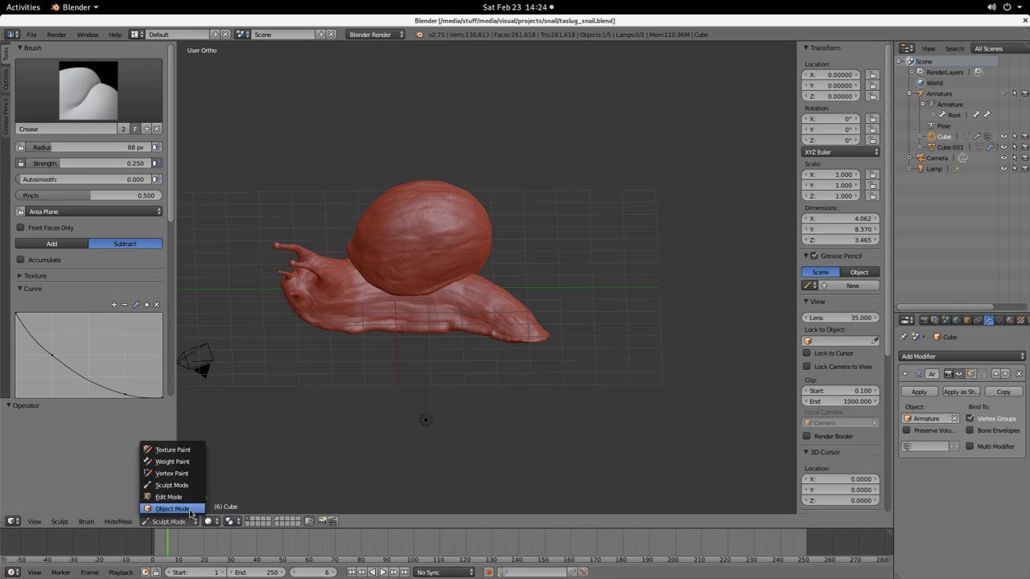
left_click(165, 515)
key("alt+h")
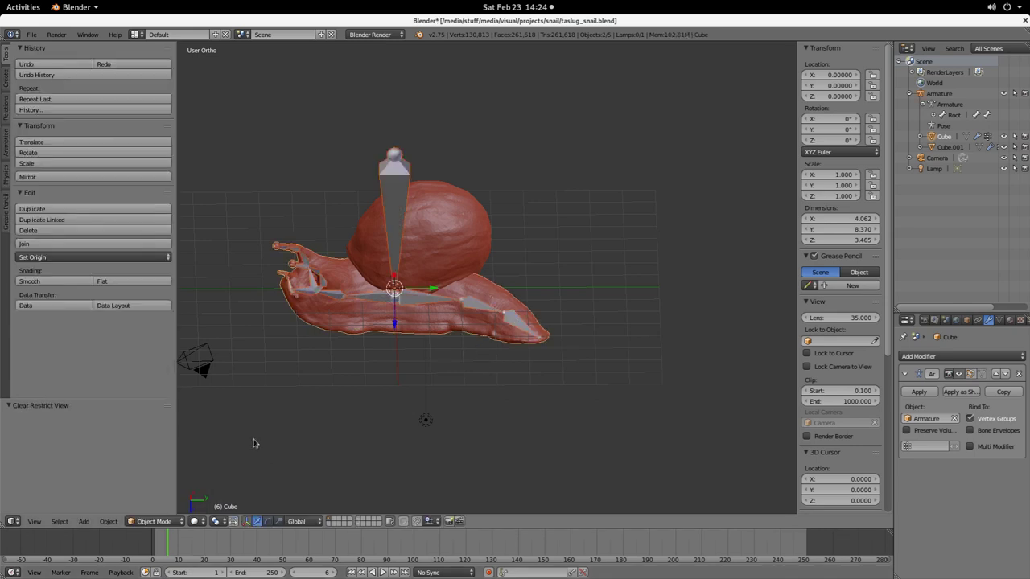
middle_click_drag(253, 443, 465, 457)
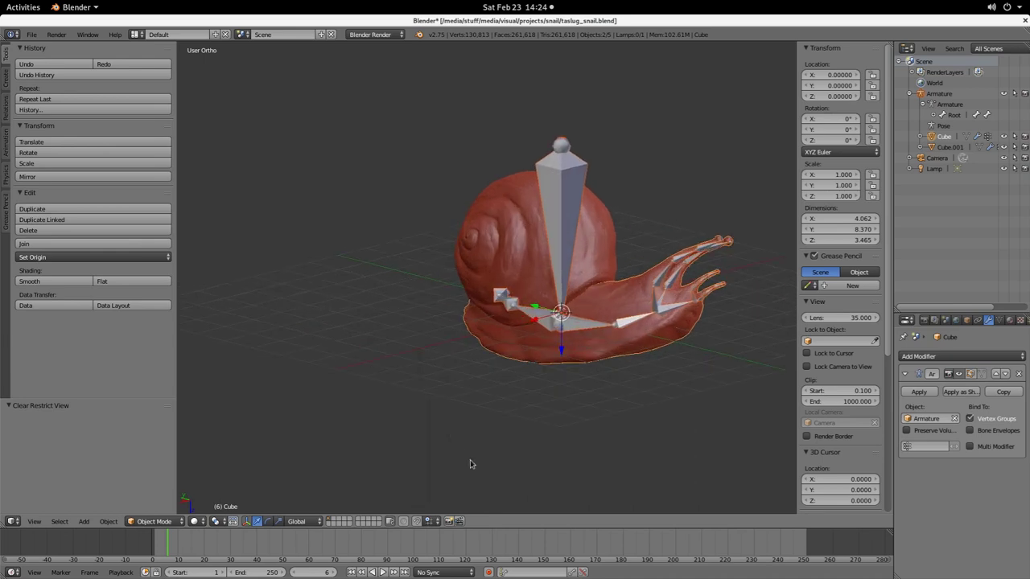
Step: Switch the armature to Pose Mode and select the forward2 bone in the front of the body
right_click(634, 323)
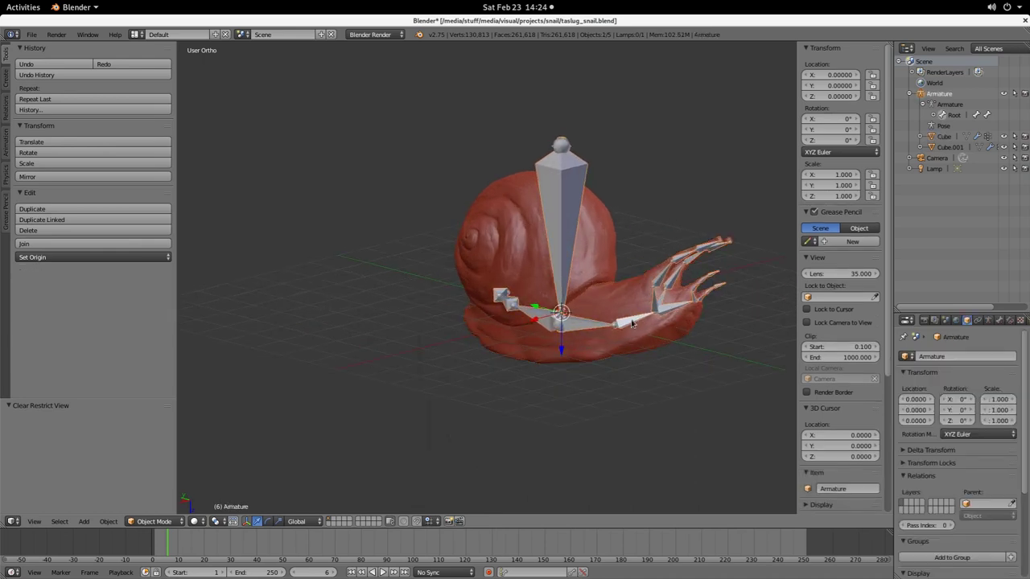
left_click(152, 522)
left_click(151, 487)
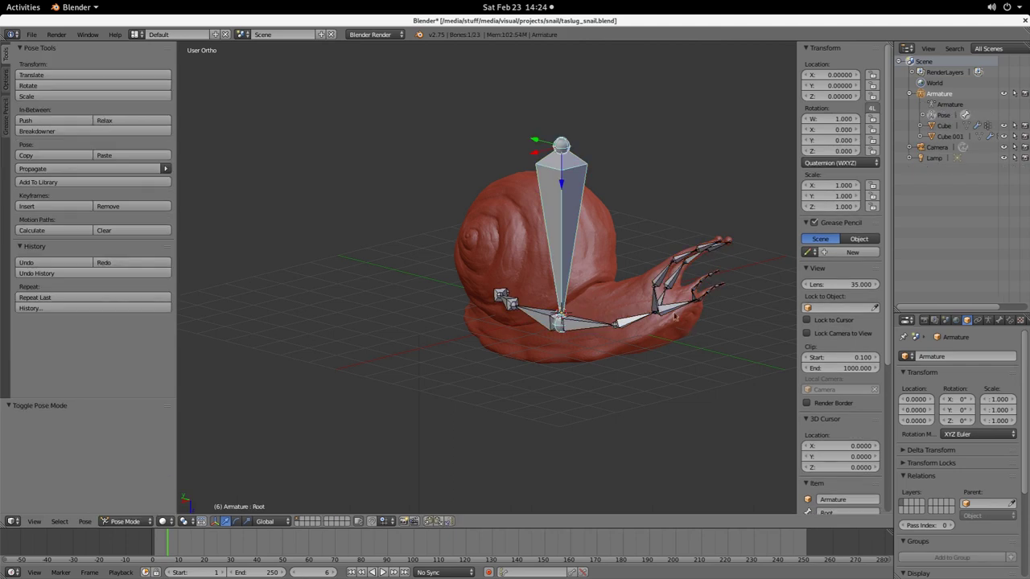
right_click(629, 324)
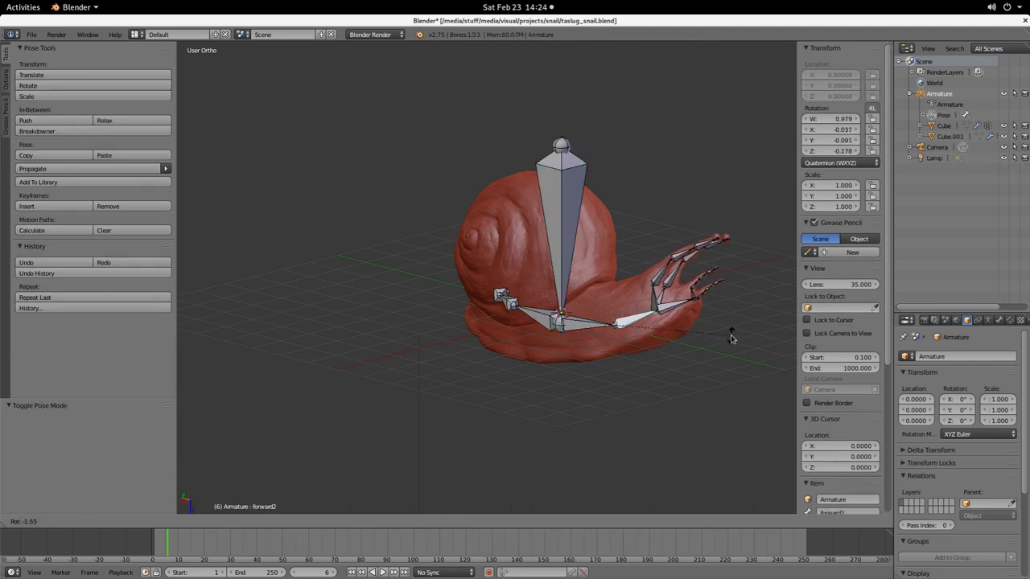
key("a")
right_click(633, 323)
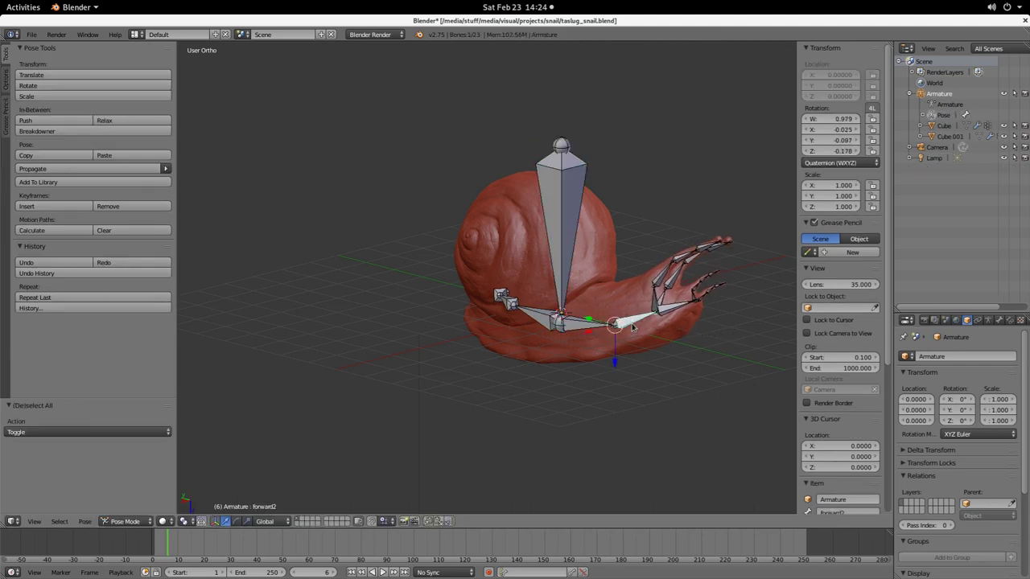
Step: Try scaling up the forward2 bone to enlarge the snail's front end, and undo the scaling
key("s")
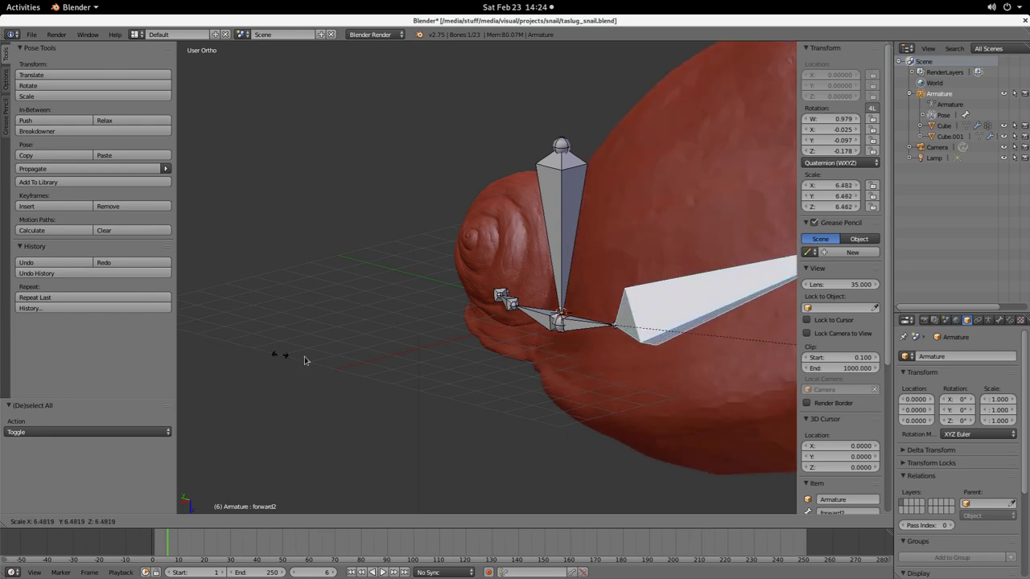
left_click(581, 392)
middle_click_drag(402, 357, 528, 315)
scroll(527, 315, "down", 8)
middle_click_drag(506, 394, 473, 352)
scroll(471, 352, "up", 7)
middle_click_drag(554, 314, 574, 317)
key("ctrl+z")
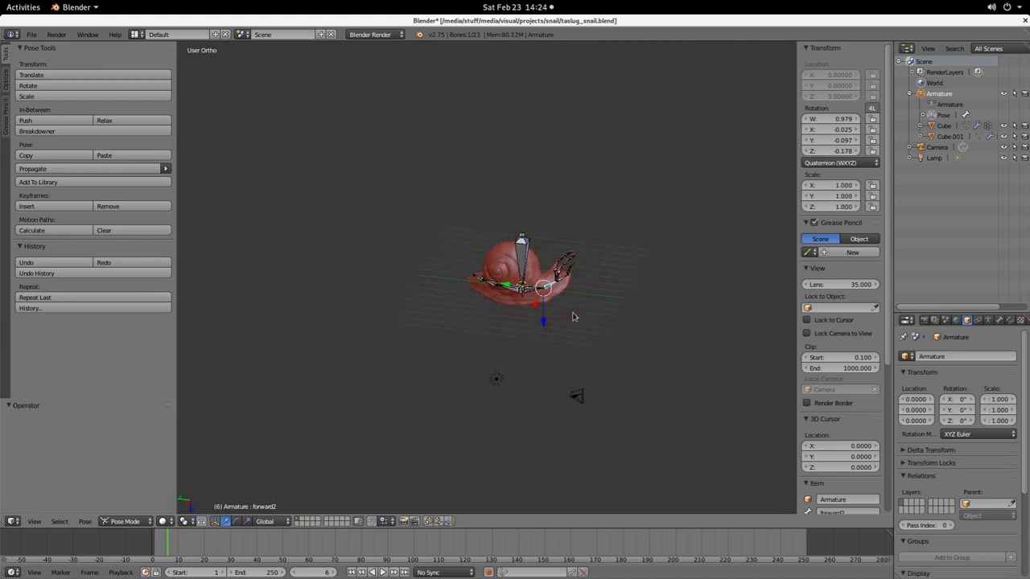
Step: Try scaling the forward3 bone at the front of the body uniformly, with global Z locked, and along local Z, and cancel
scroll(567, 298, "up", 4)
scroll(567, 299, "up", 3)
middle_click_drag(657, 296, 482, 315, "shift")
scroll(599, 350, "up", 3)
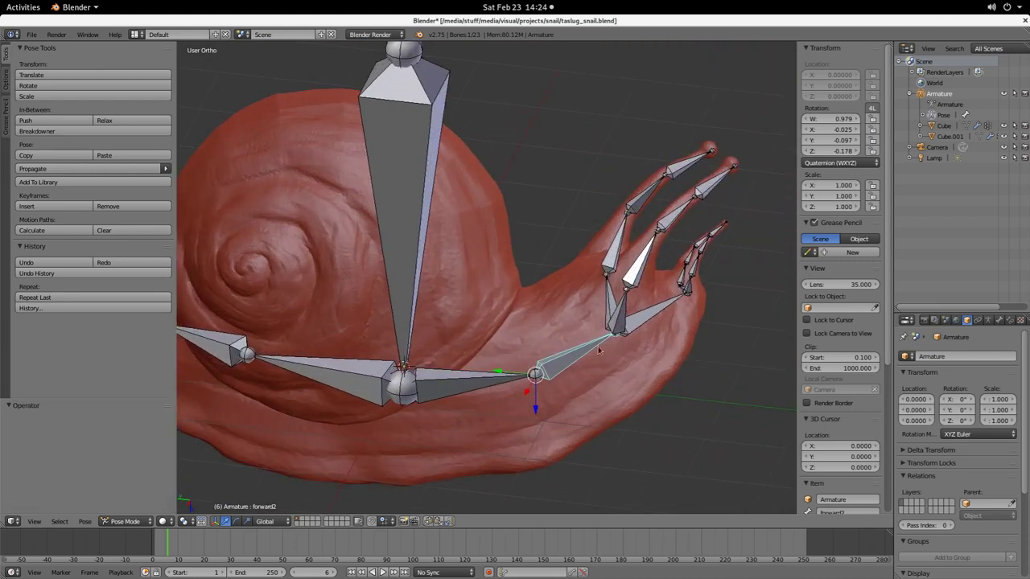
right_click(661, 316)
key("s")
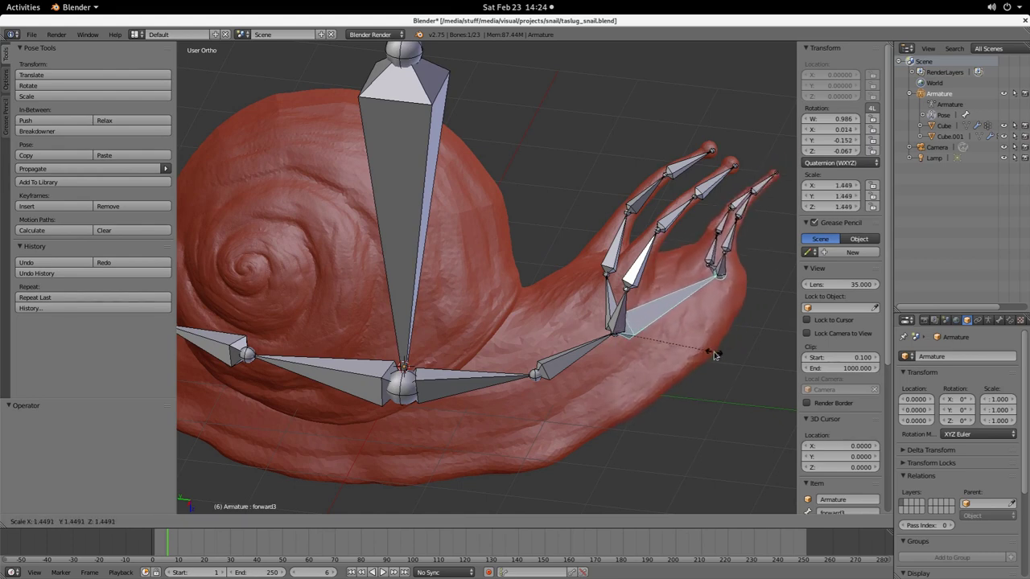
key("shift+z")
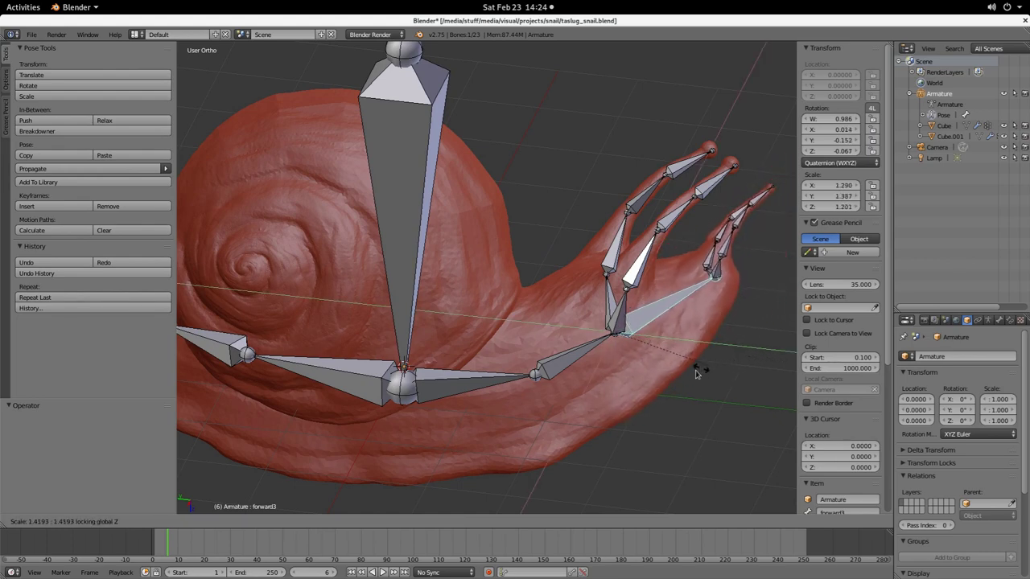
key("z")
key("z")
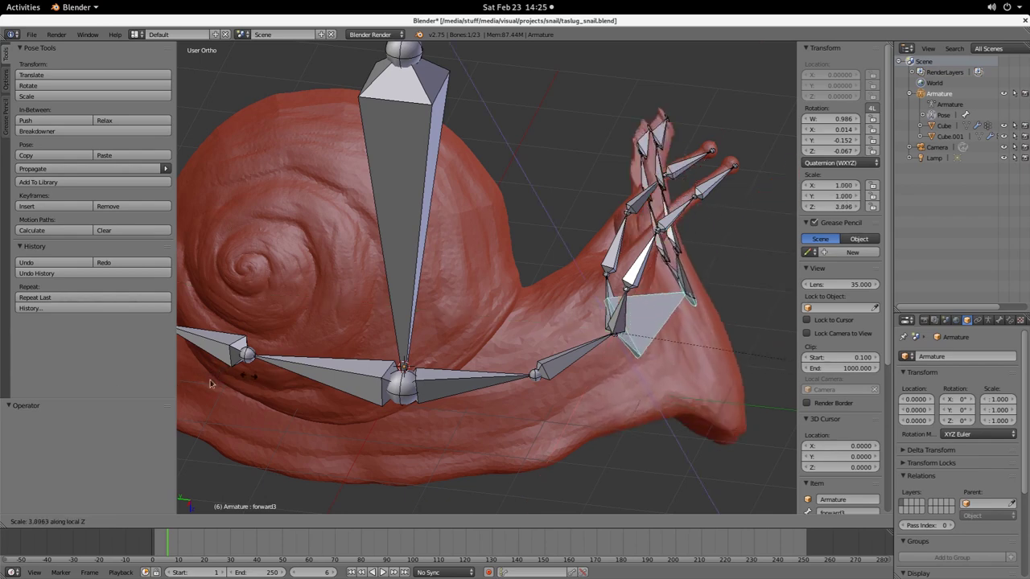
key("Escape")
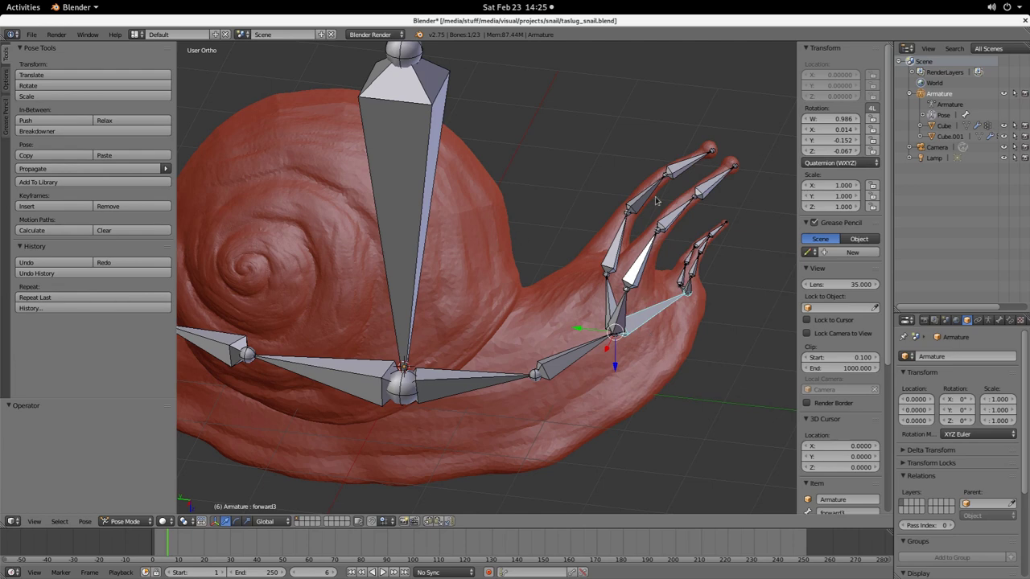
Step: Try scaling the eye4.l bone at the eyestalk tip uniformly, along global X, and along local Y, and cancel
right_click(680, 161)
key("s")
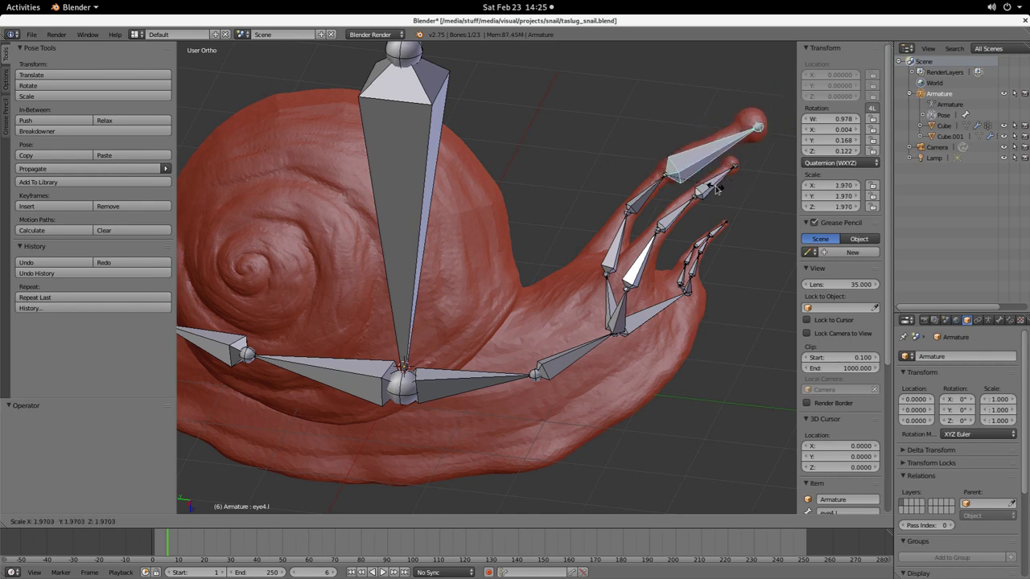
key("z")
key("z")
key("z")
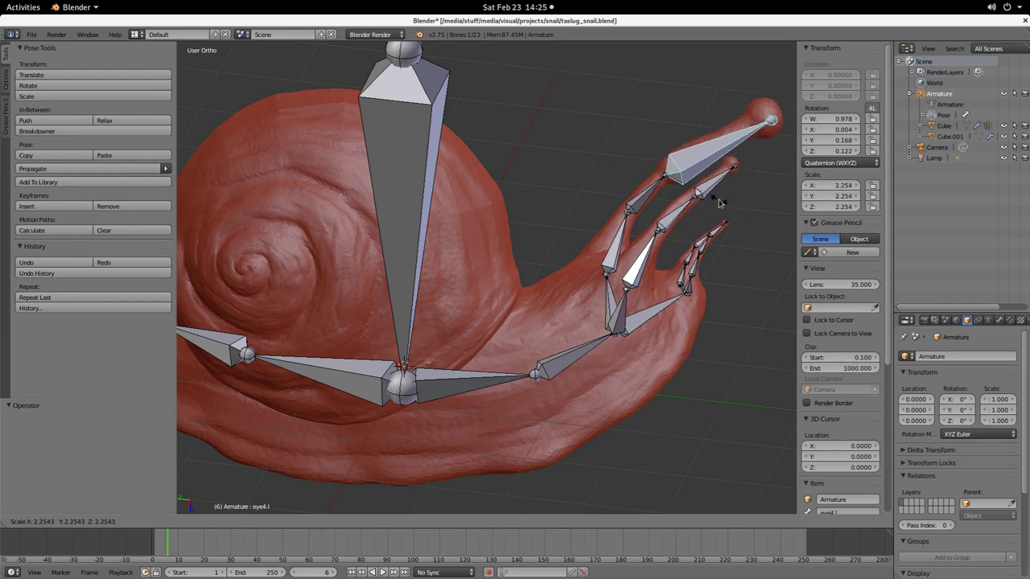
key("y")
key("x")
key("x")
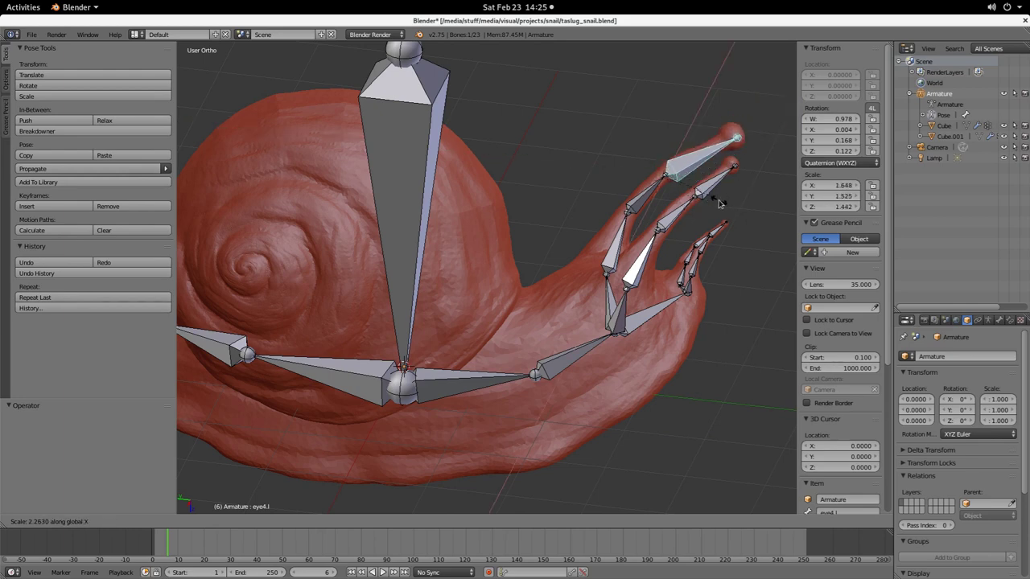
key("y")
key("y")
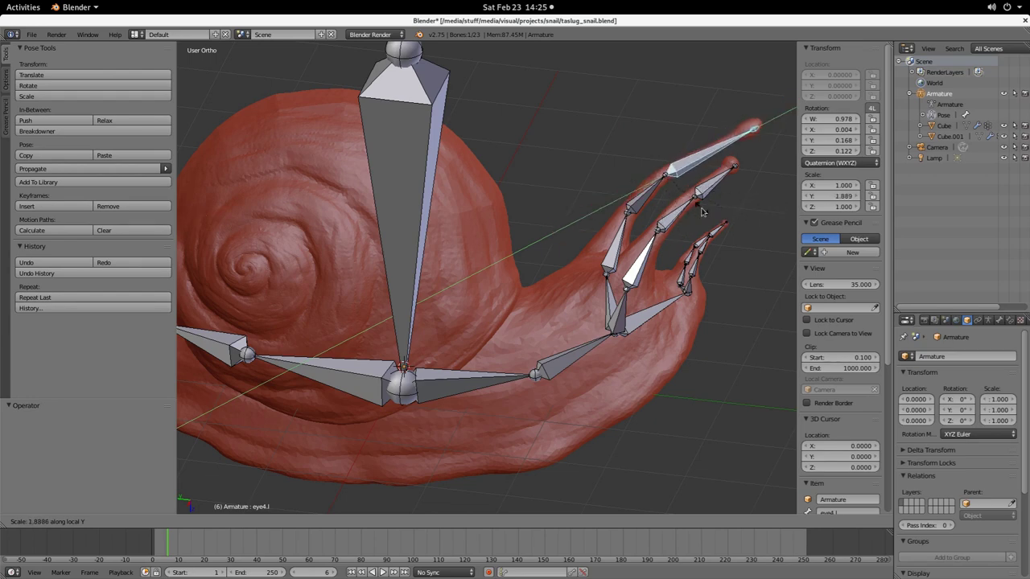
key("Escape")
Step: Try scaling the eye4.l bone along global Y and rotating it freely, leaving its pose as it was
key("s")
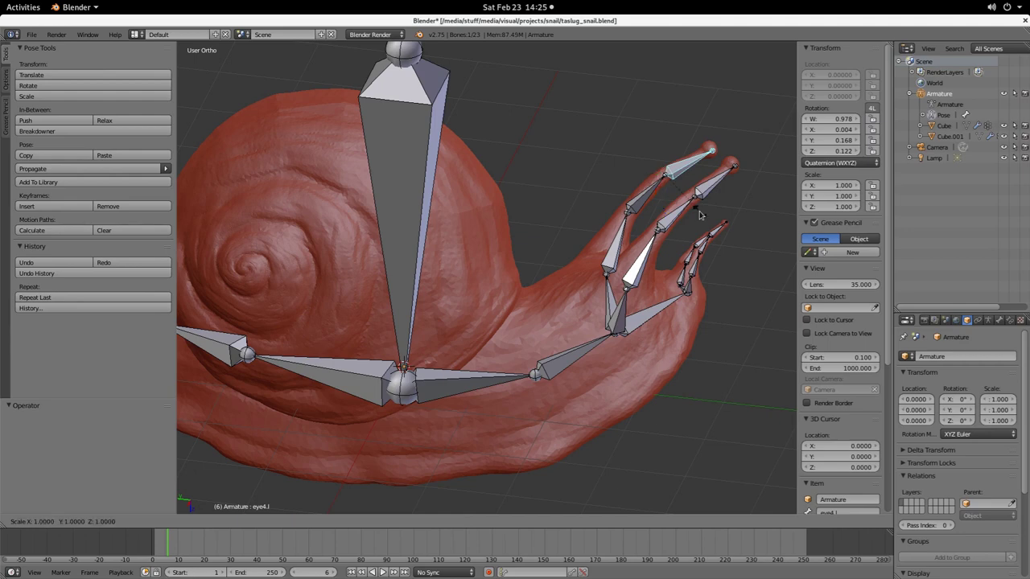
key("y")
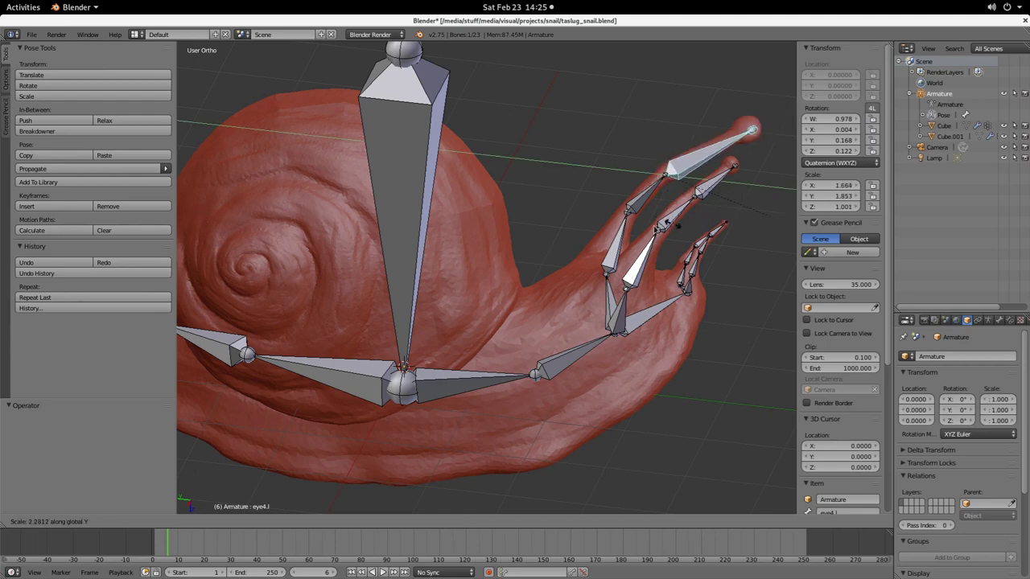
key("Escape")
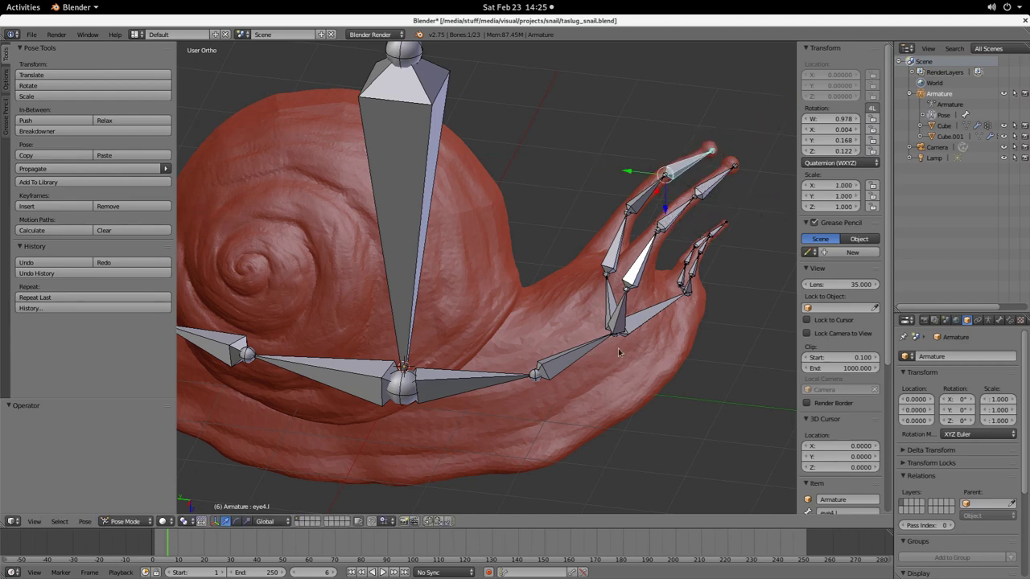
key("r")
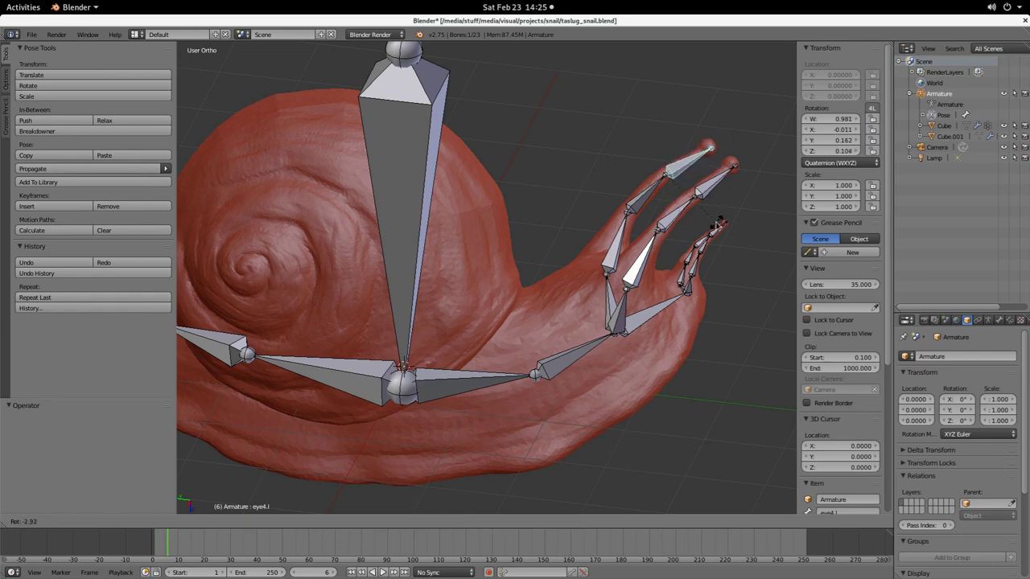
left_click(742, 222)
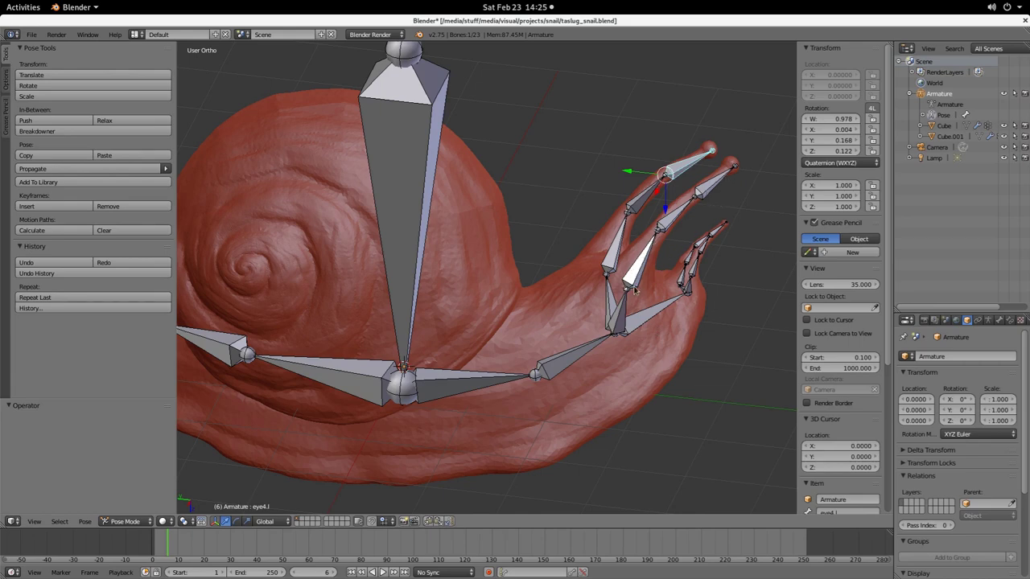
Step: Select the eye2, eye3 and eye4 bones of both eyestalks together
right_click(693, 203)
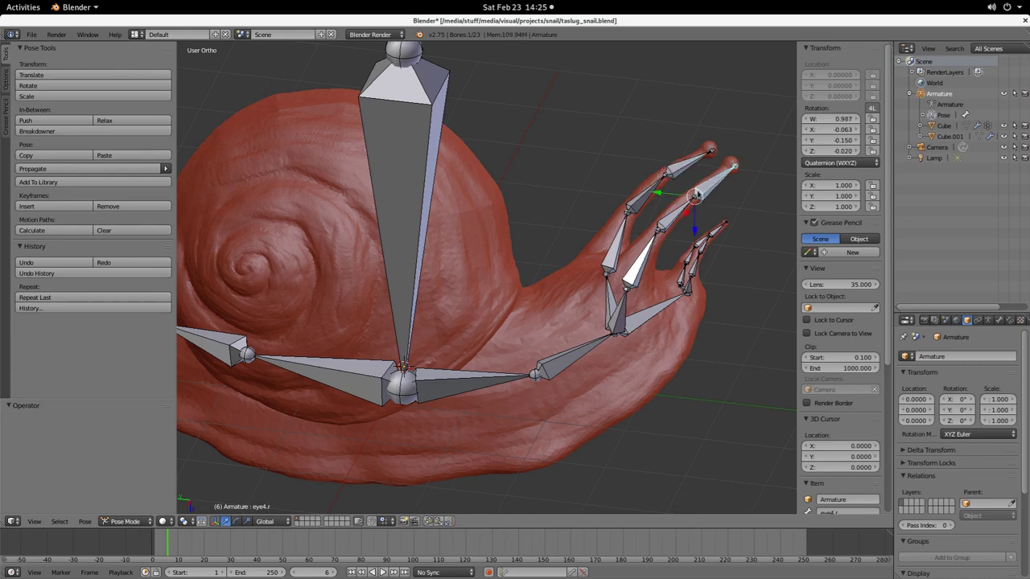
right_click(643, 267, "shift")
right_click(688, 164, "shift")
right_click(638, 196, "shift")
right_click(618, 245, "shift")
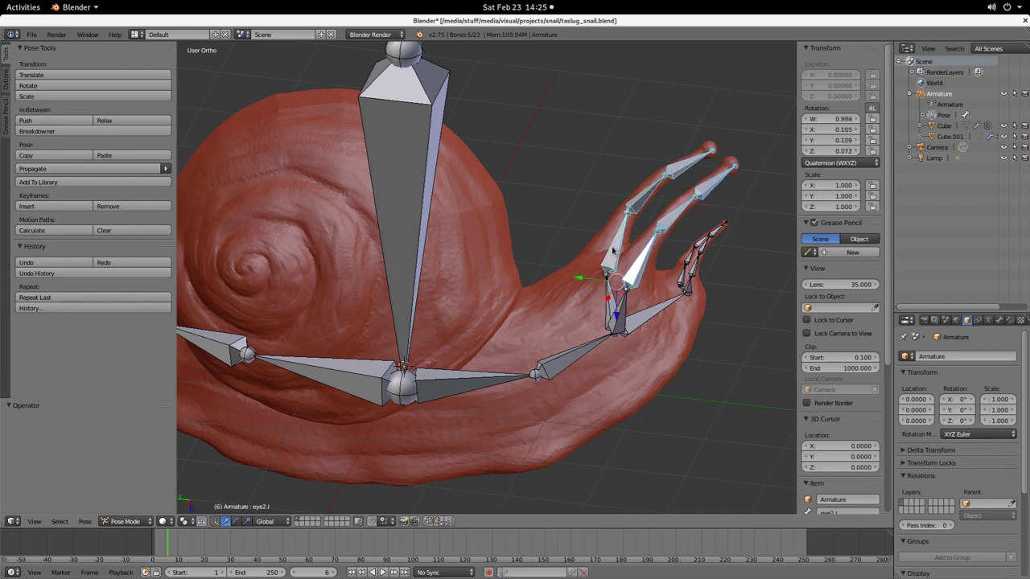
Step: Try scaling the six selected eyestalk bones with local Y locked, uniformly, and along local and global Y, and cancel
key("s")
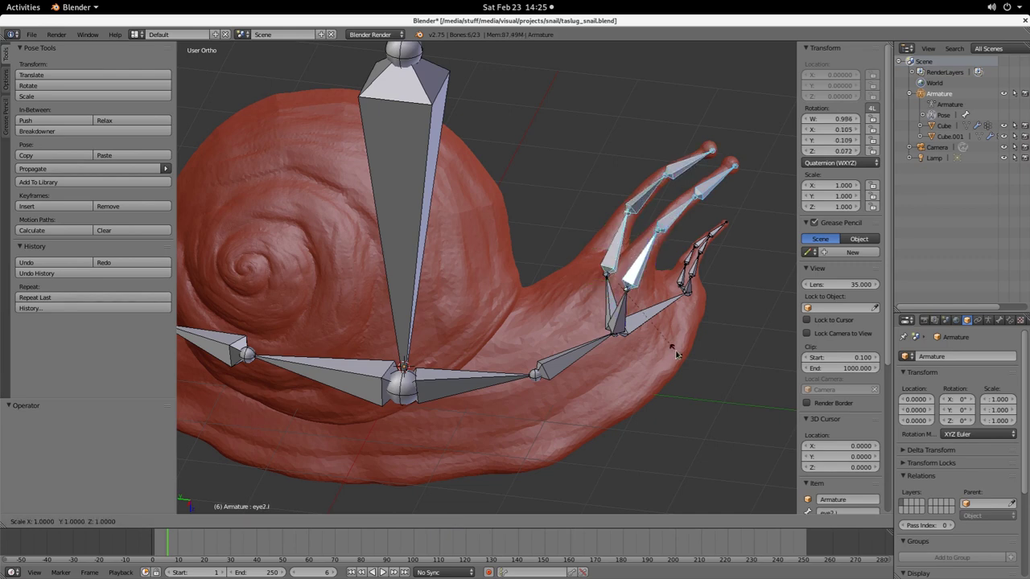
key("shift+y")
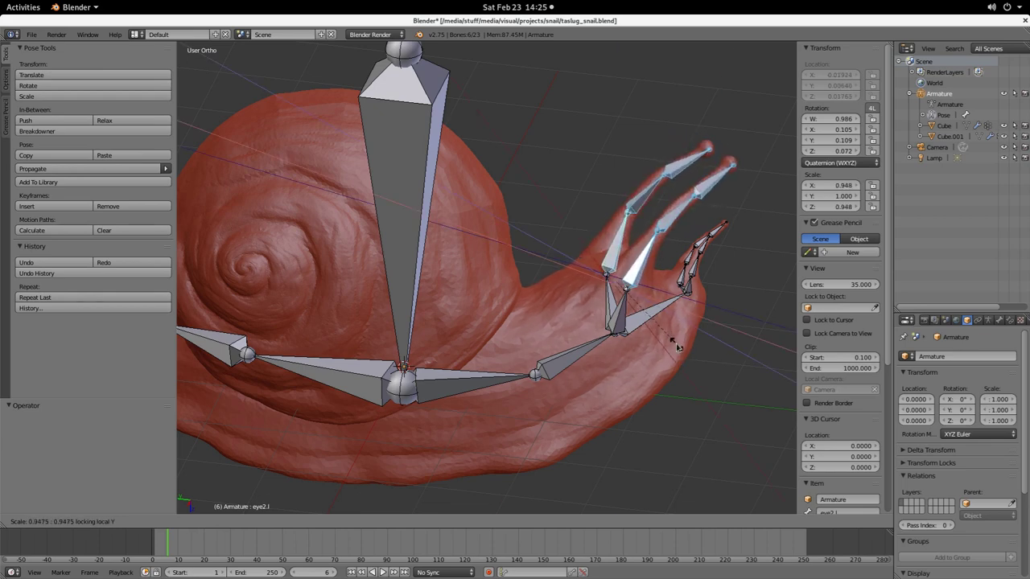
key("shift+y")
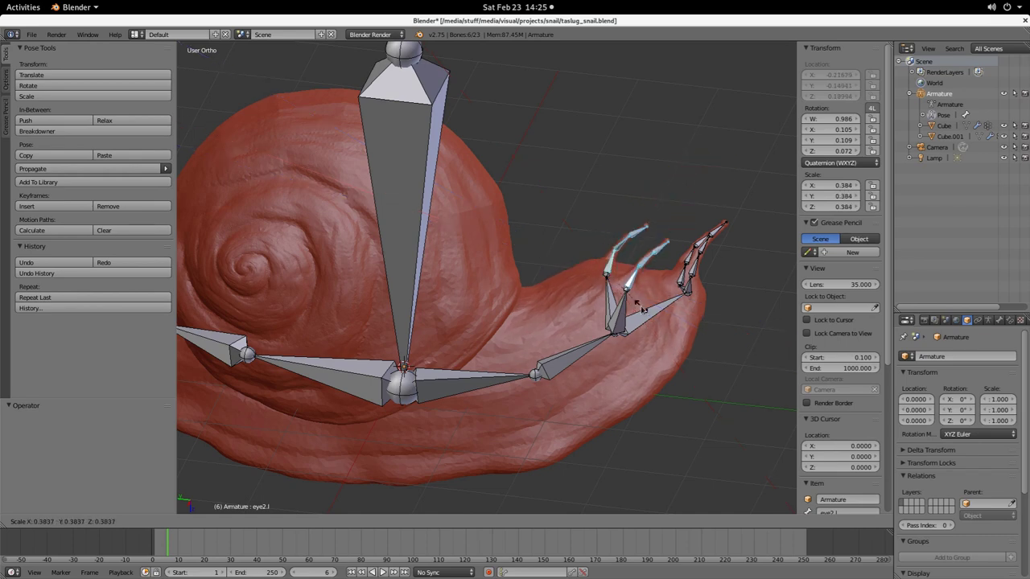
key("y")
key("y")
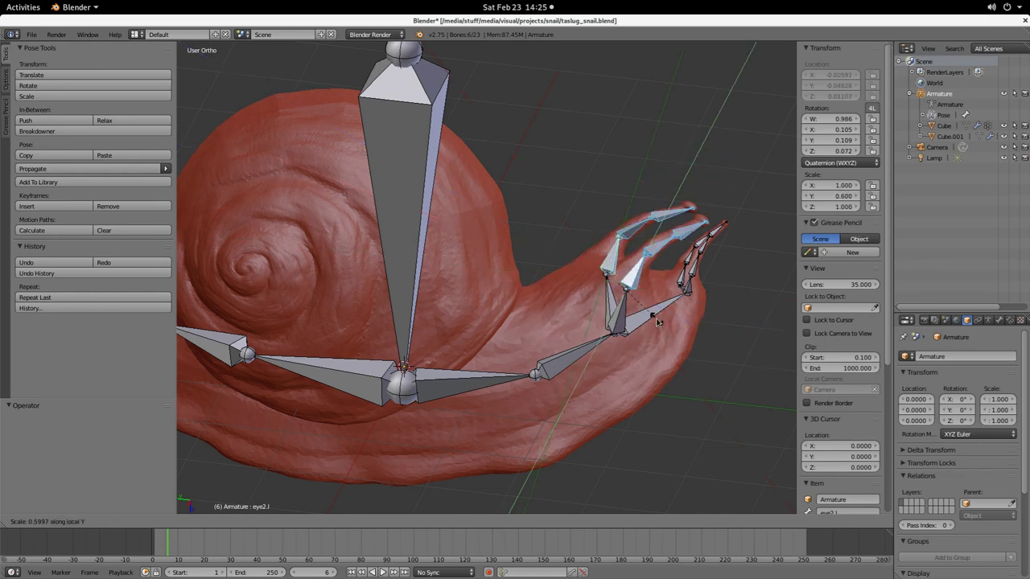
key("y")
key("y")
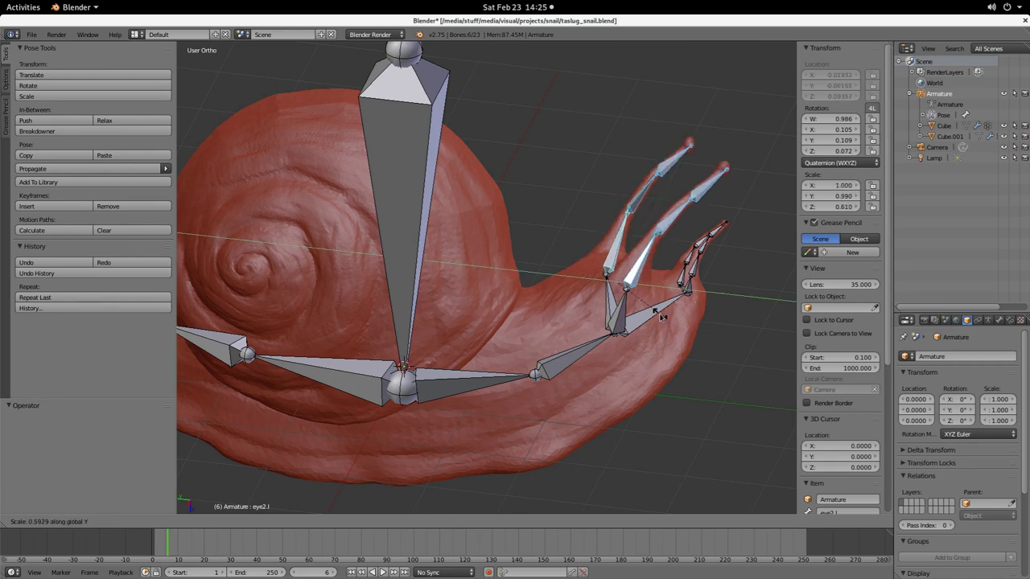
key("y")
key("y")
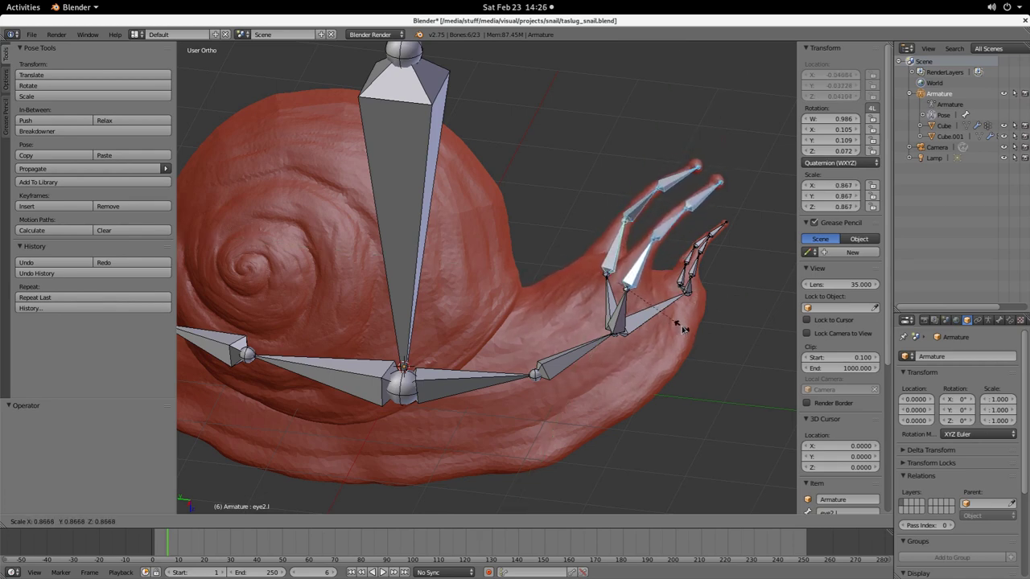
key("Escape")
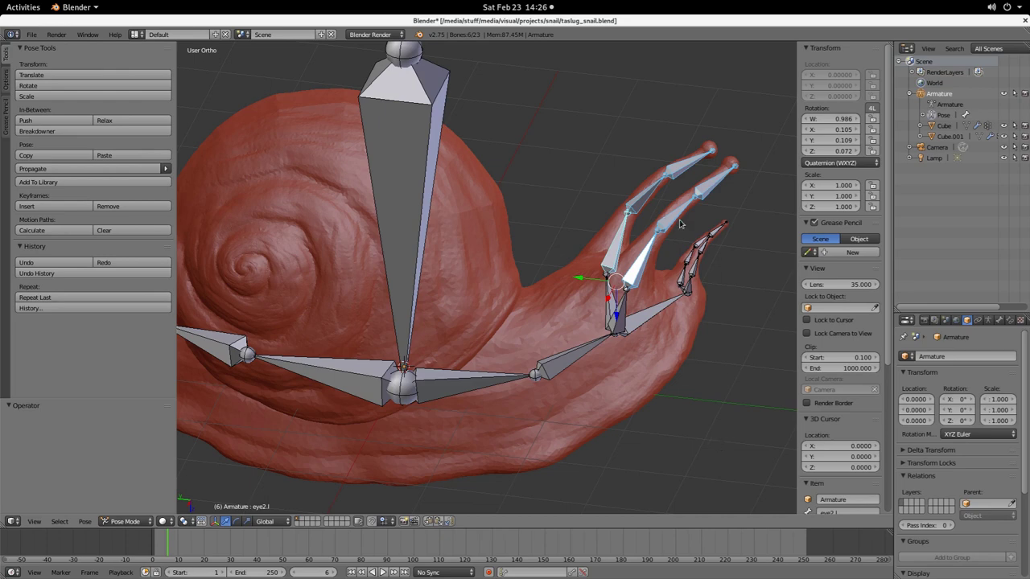
Step: Scale the eye3.r bone along its local Y axis to about 0.455
right_click(679, 222)
key("s")
key("y")
key("y")
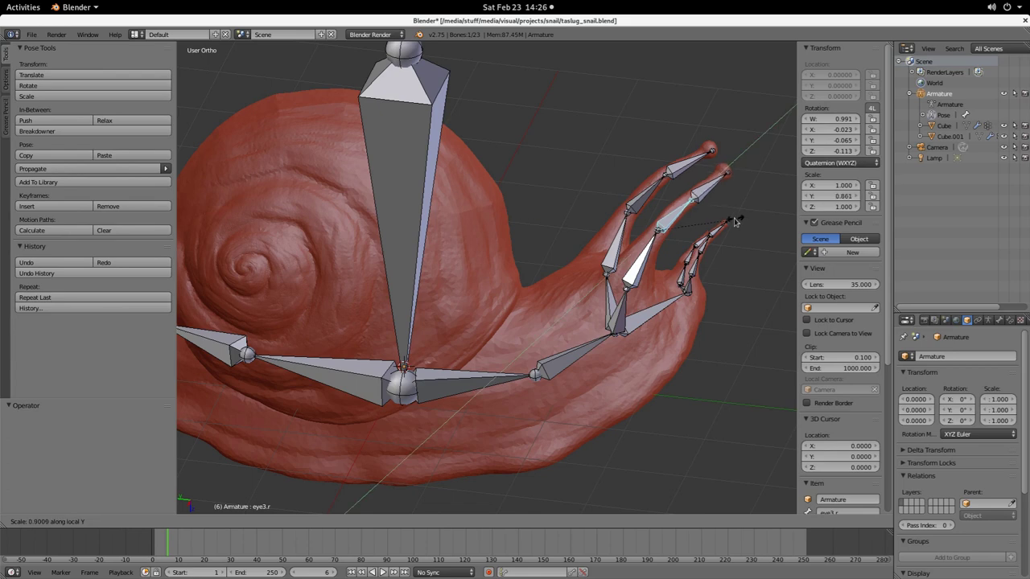
left_click(698, 226)
Step: Scale the eye2.r bone along its local Y axis to about 0.525
right_click(648, 262)
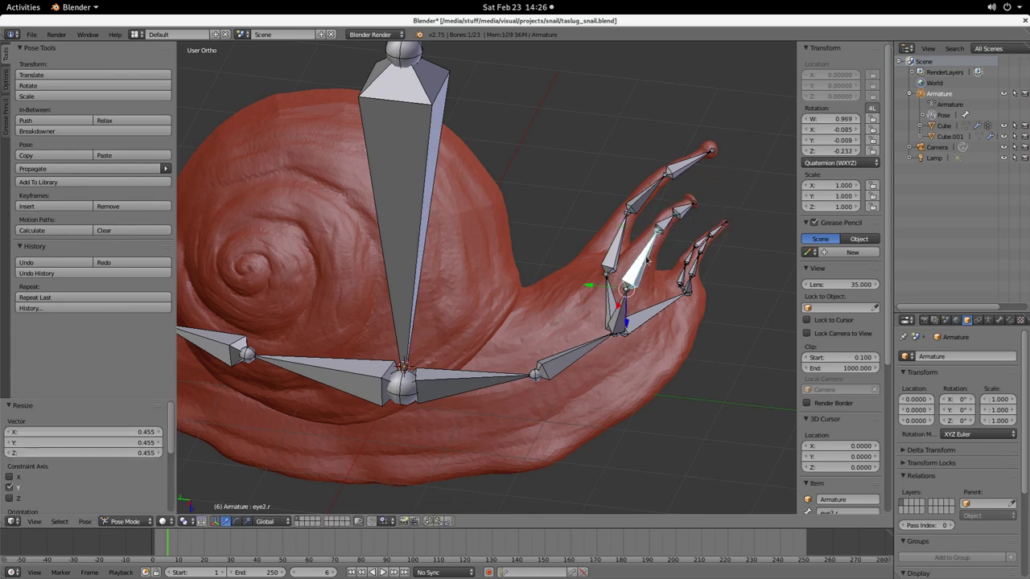
key("s")
key("y")
key("y")
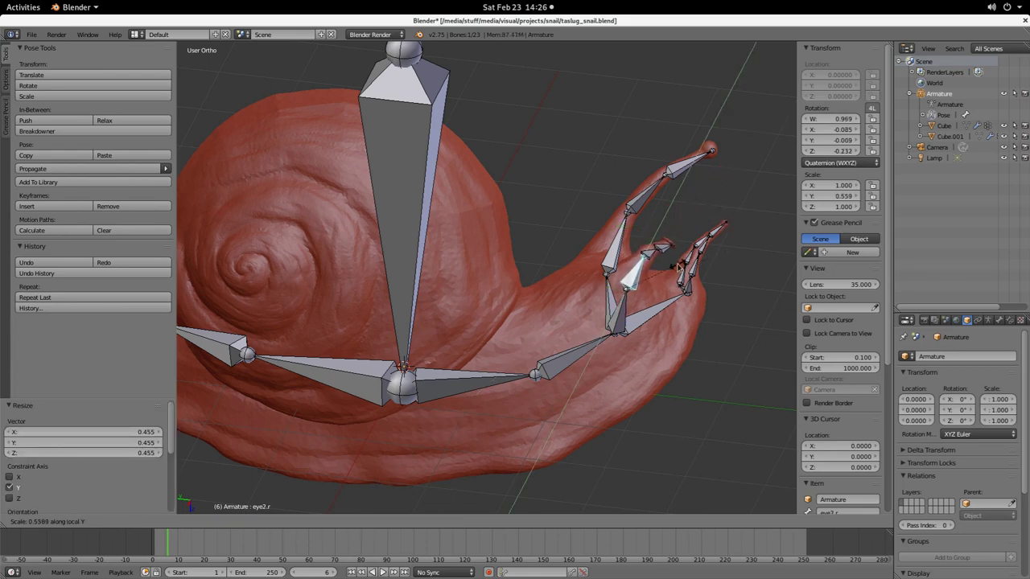
left_click(677, 267)
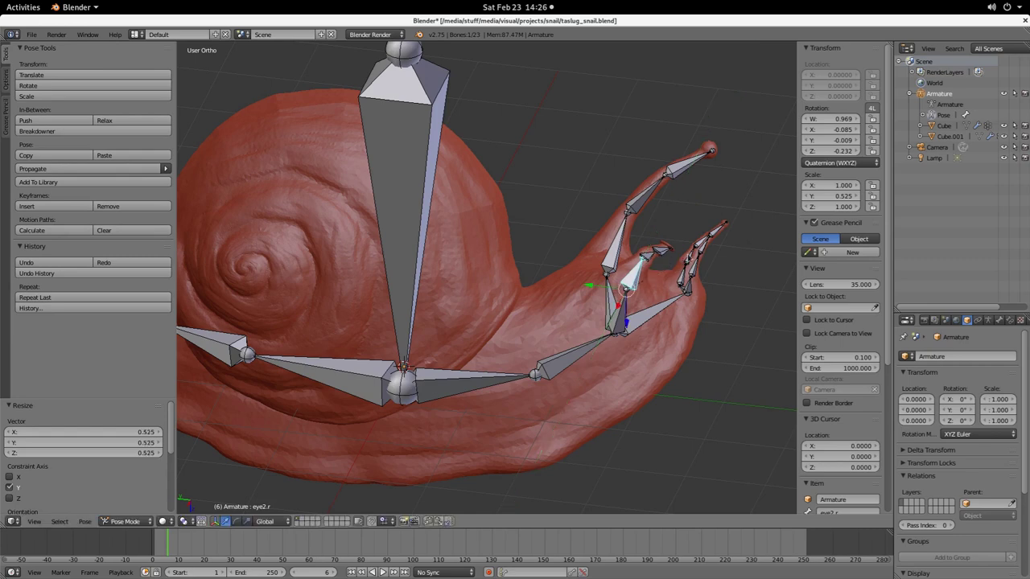
Step: Inspect the shortened right eyestalk up close and undo the scaling of the eye2.r and eye3.r bones
scroll(599, 292, "up", 5)
scroll(693, 328, "down", 5)
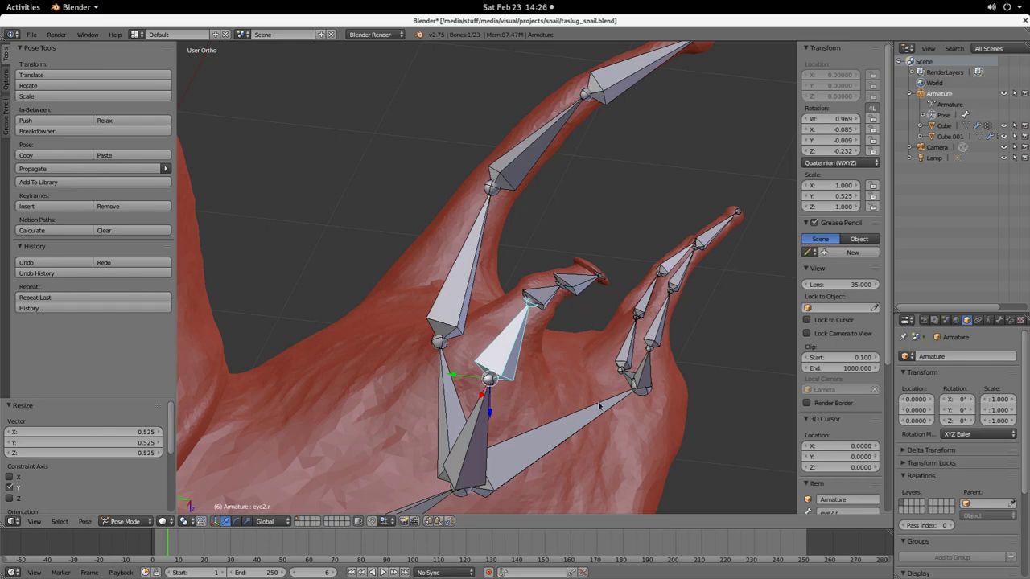
middle_click_drag(600, 407, 622, 380)
key("ctrl+z")
key("ctrl+z")
key("ctrl+z")
scroll(622, 385, "down", 6)
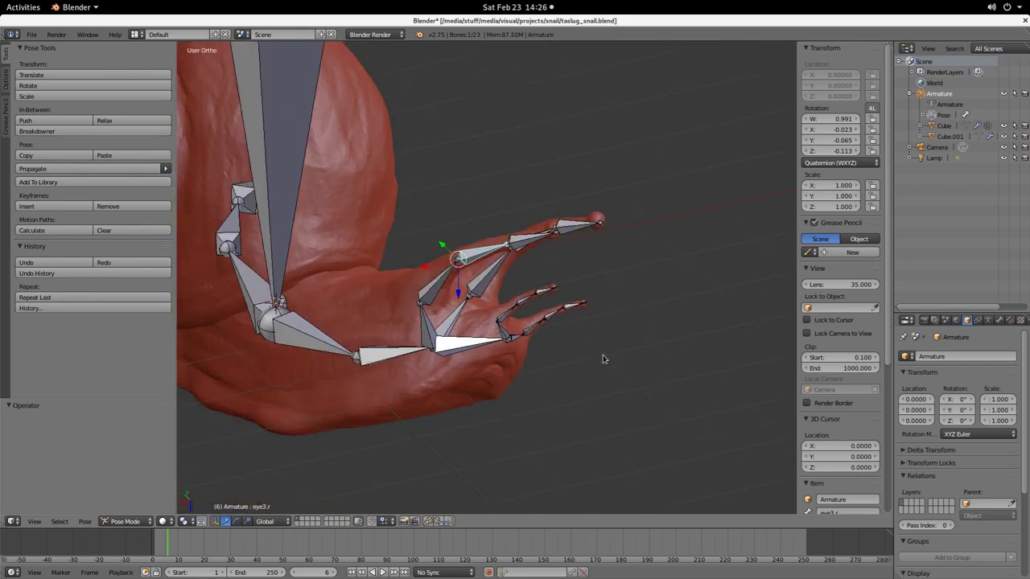
Step: Examine the bones at the base of the eyestalks and tentacles one at a time, including eye1.r and tent1.l
middle_click_drag(507, 371, 522, 349)
scroll(516, 342, "up", 1)
scroll(516, 342, "up", 1)
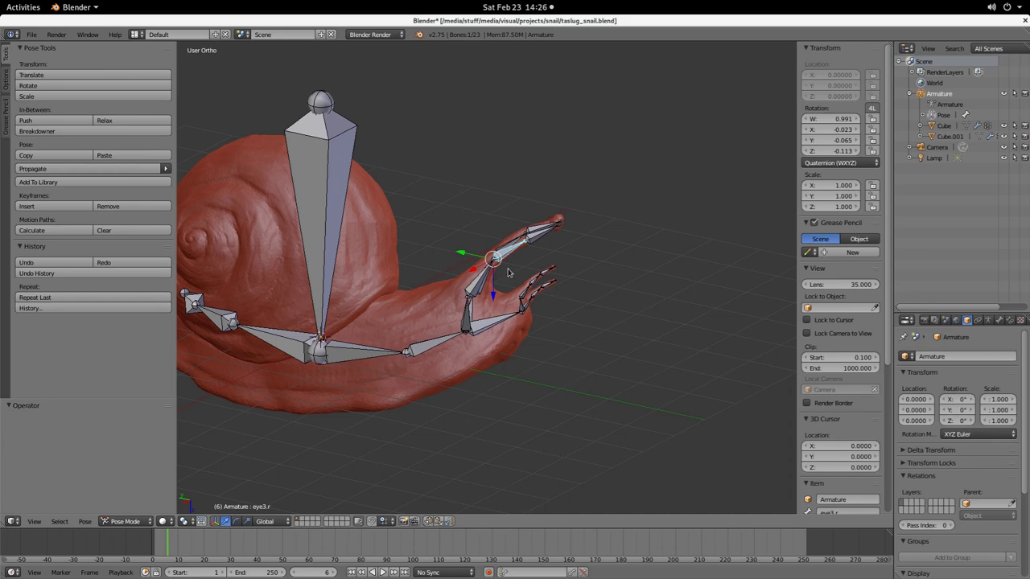
middle_click_drag(511, 273, 465, 256)
right_click(442, 299)
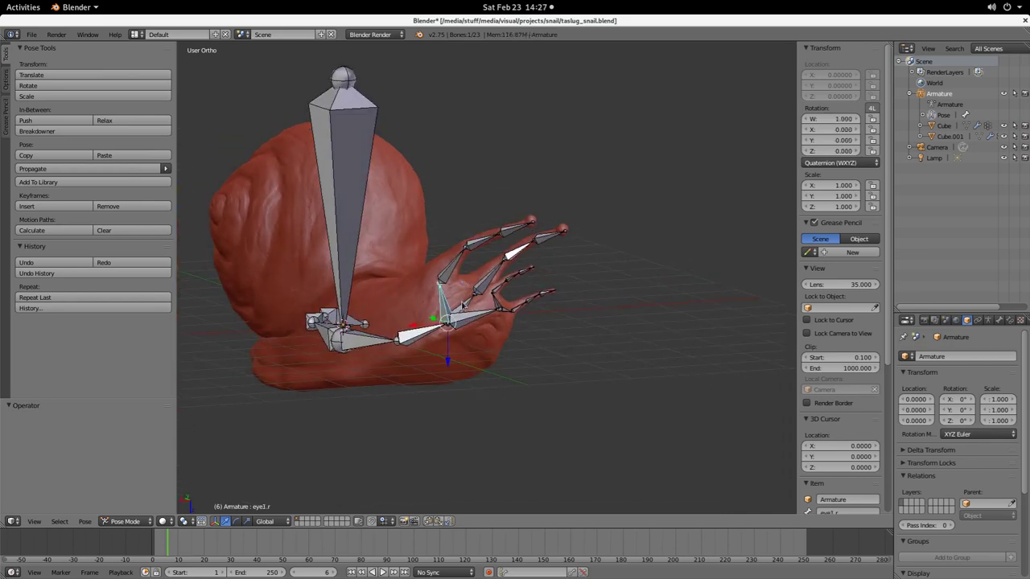
right_click(463, 303)
right_click(498, 305)
right_click(506, 311)
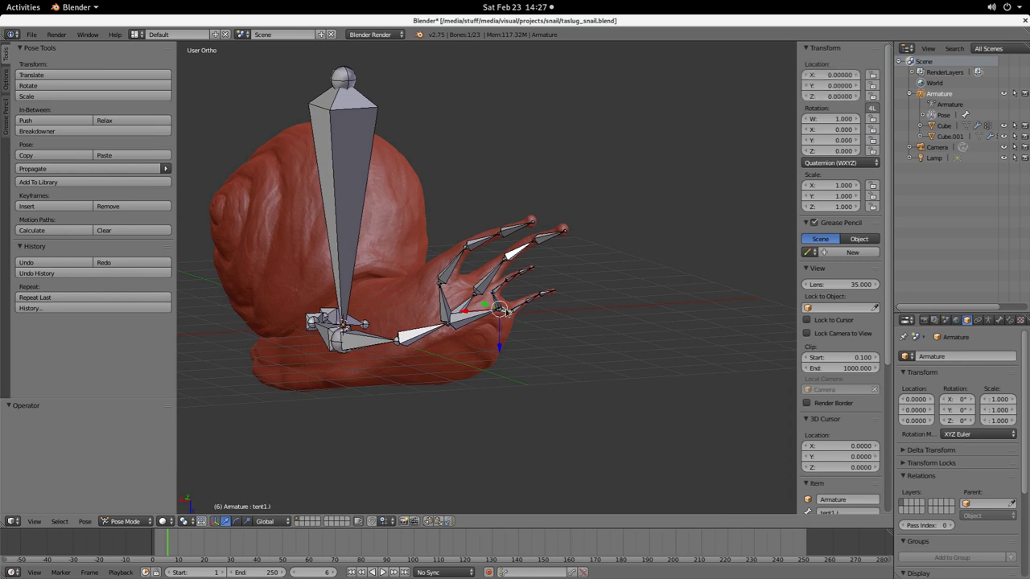
right_click(496, 302)
Step: Select the right eyestalk's bones one by one from eye1.r up to eye4.r, and reselect eye1.r
right_click(445, 304)
right_click(445, 303)
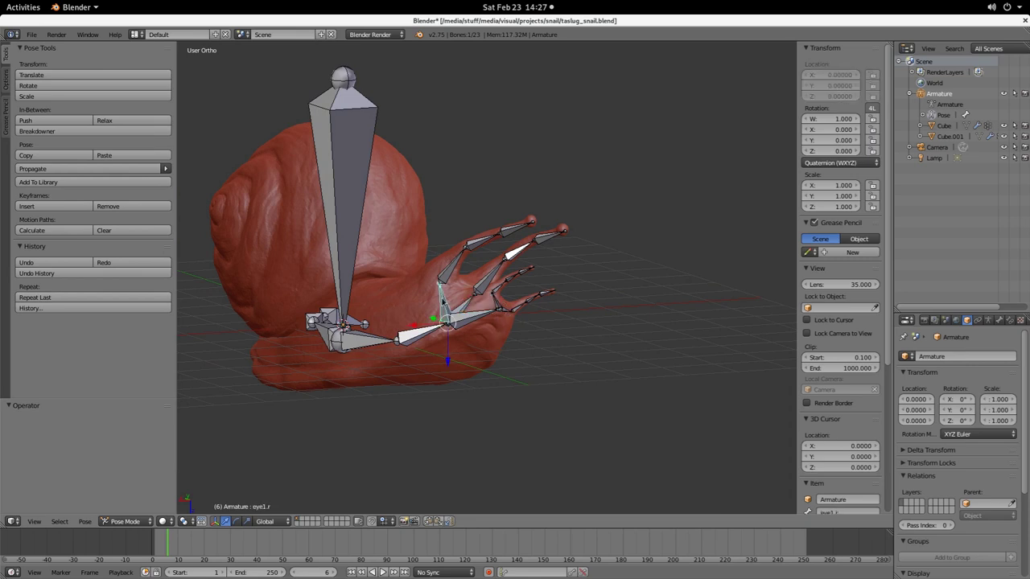
right_click(461, 264)
right_click(475, 246)
right_click(514, 233)
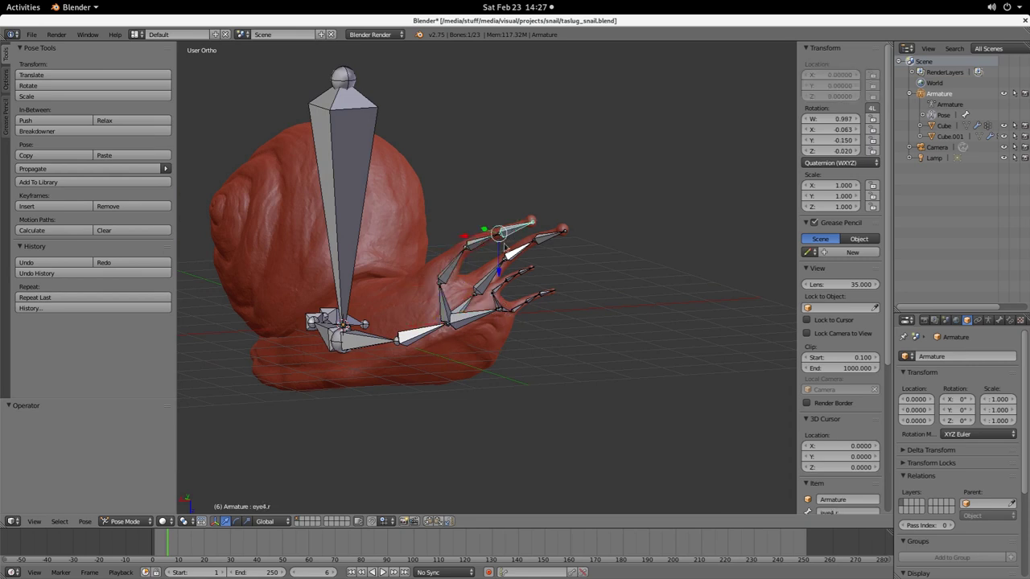
right_click(445, 304)
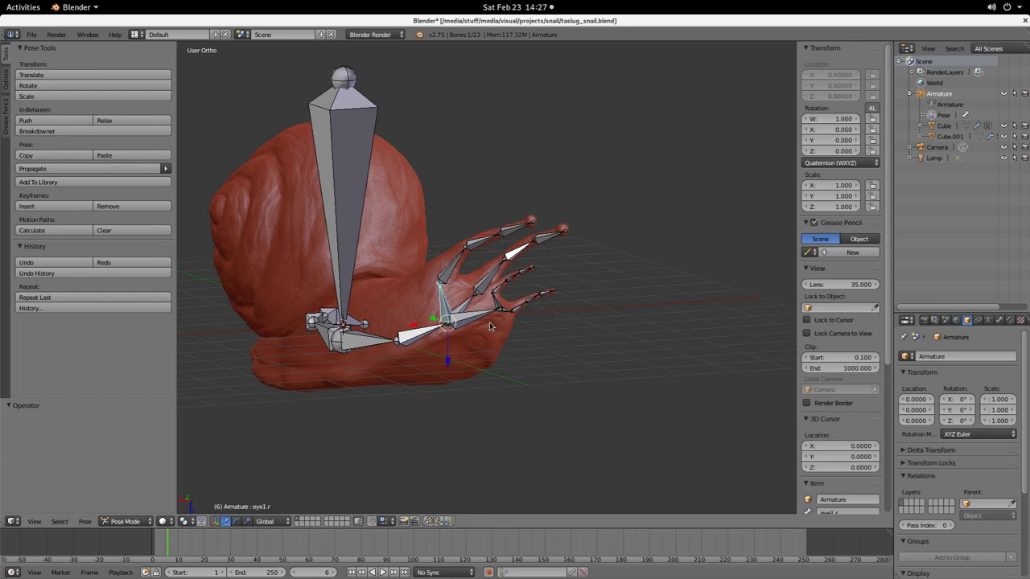
Step: Examine the rigged snail and its armature from the front, both sides and above
middle_click_drag(481, 316, 509, 368)
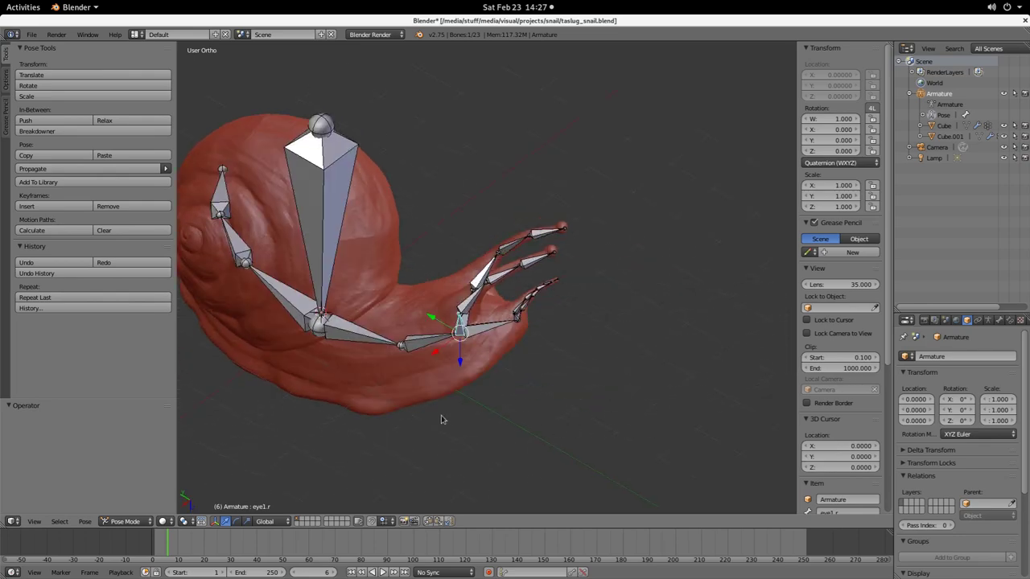
middle_click_drag(444, 421, 490, 402)
scroll(490, 403, "down", 4)
middle_click_drag(428, 382, 427, 444)
middle_click_drag(370, 404, 527, 345)
scroll(527, 345, "up", 5)
middle_click_drag(563, 386, 487, 412)
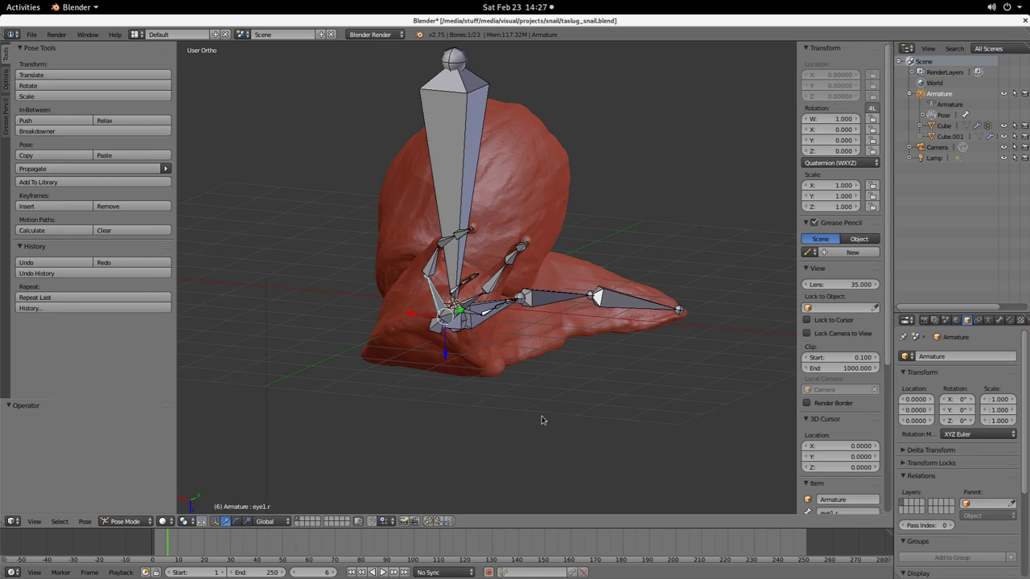
middle_click_drag(541, 419, 559, 165)
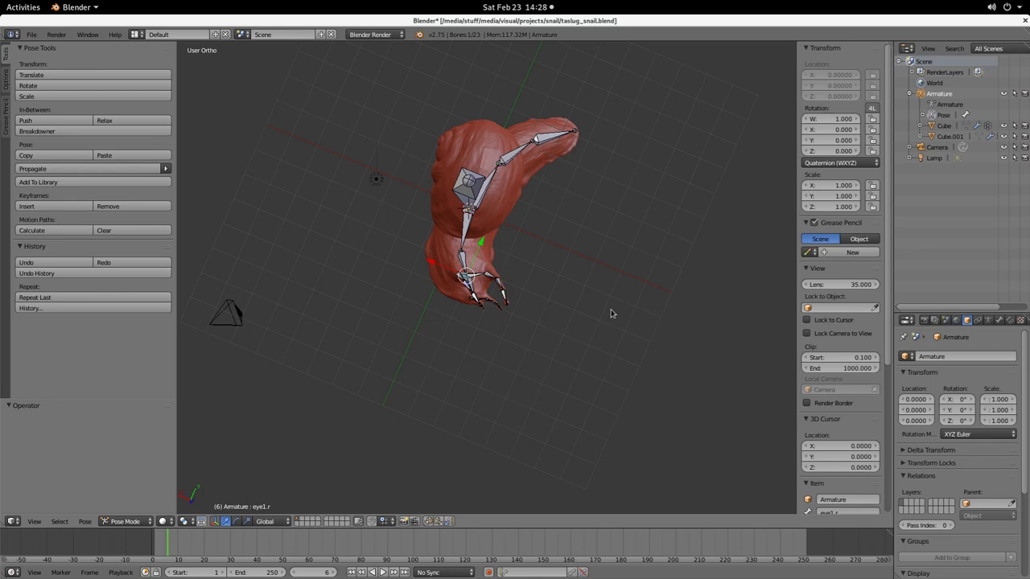
middle_click_drag(517, 92, 648, 199)
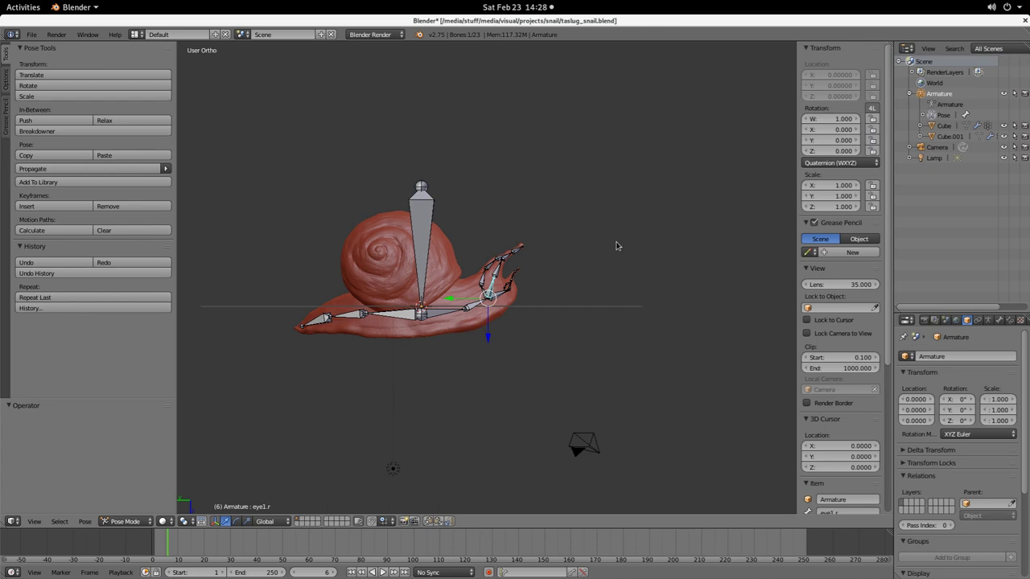
middle_click_drag(616, 250, 503, 282)
middle_click_drag(600, 384, 544, 368)
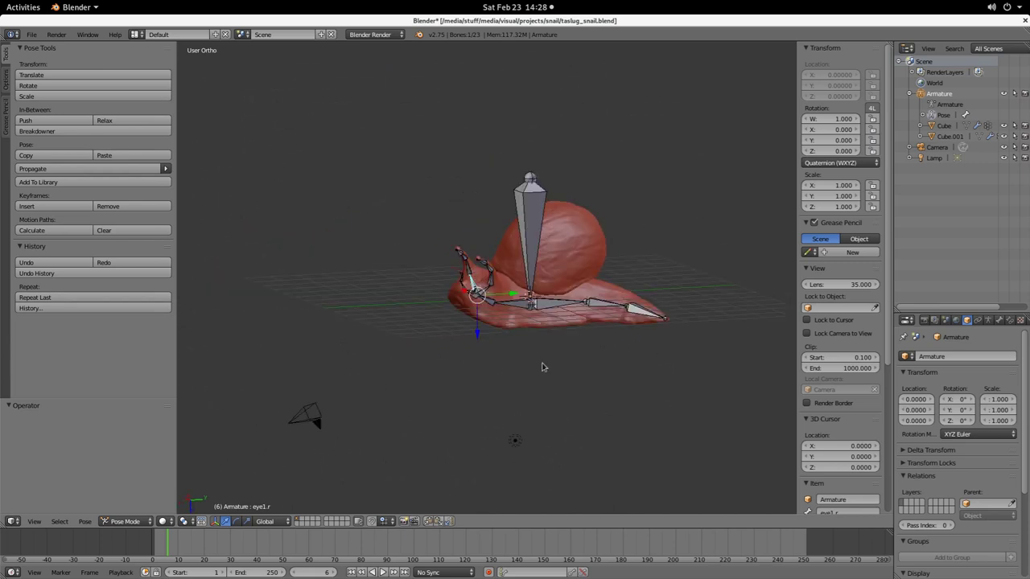
Step: Select the Root bone and switch the armature from Pose Mode to Object Mode
right_click(531, 186)
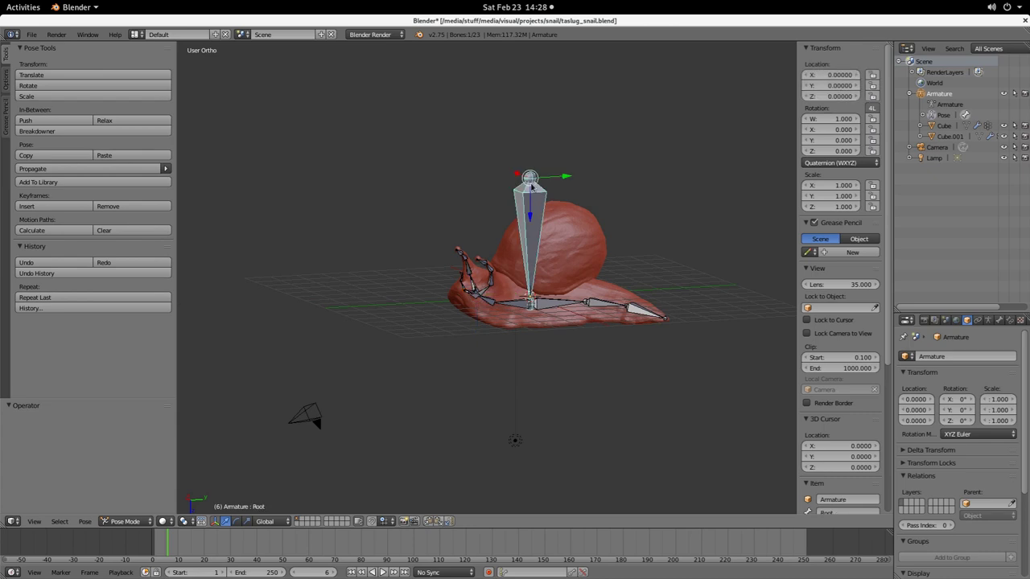
left_click(124, 521)
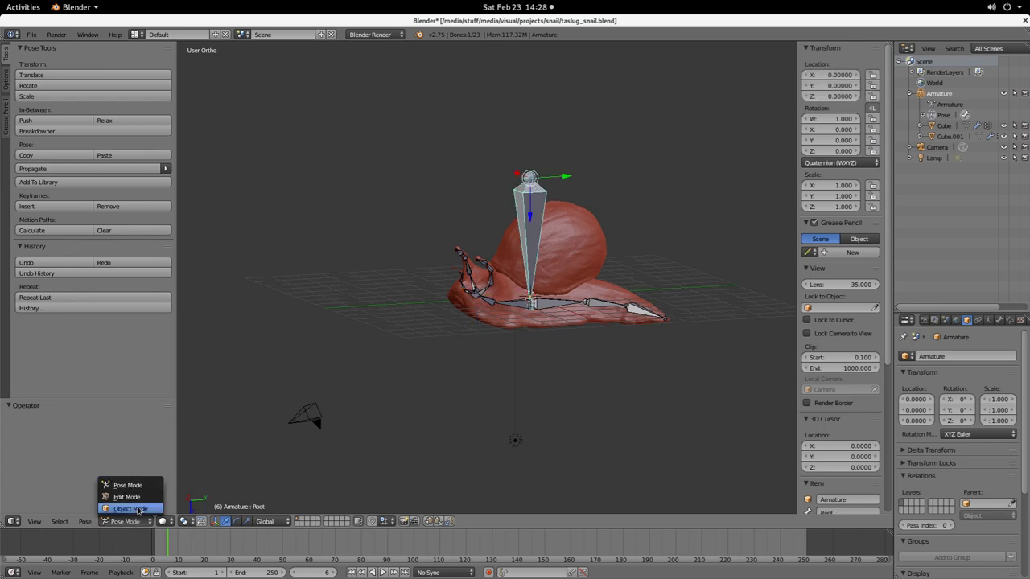
left_click(135, 513)
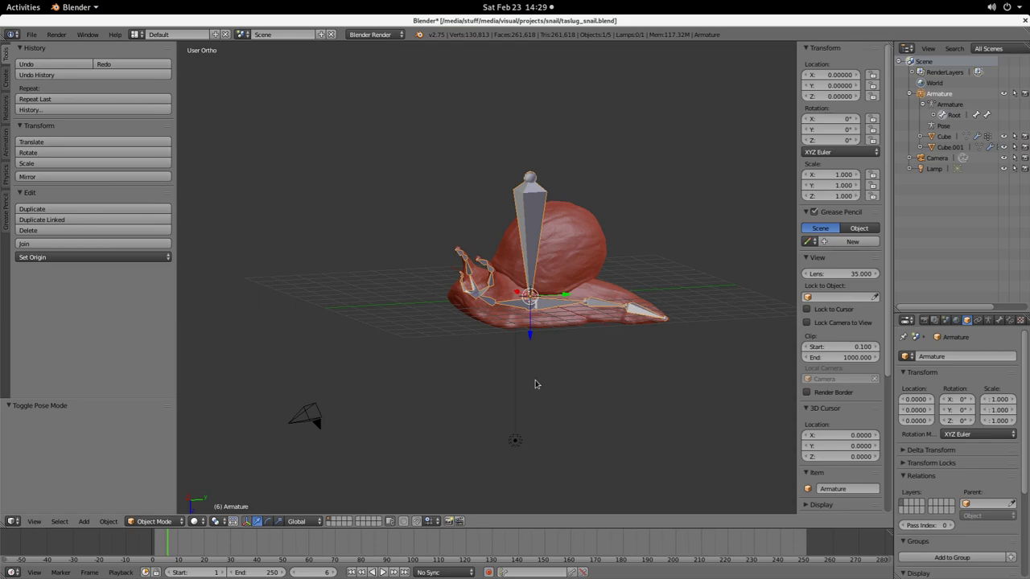
key("super")
key("super")
key("s")
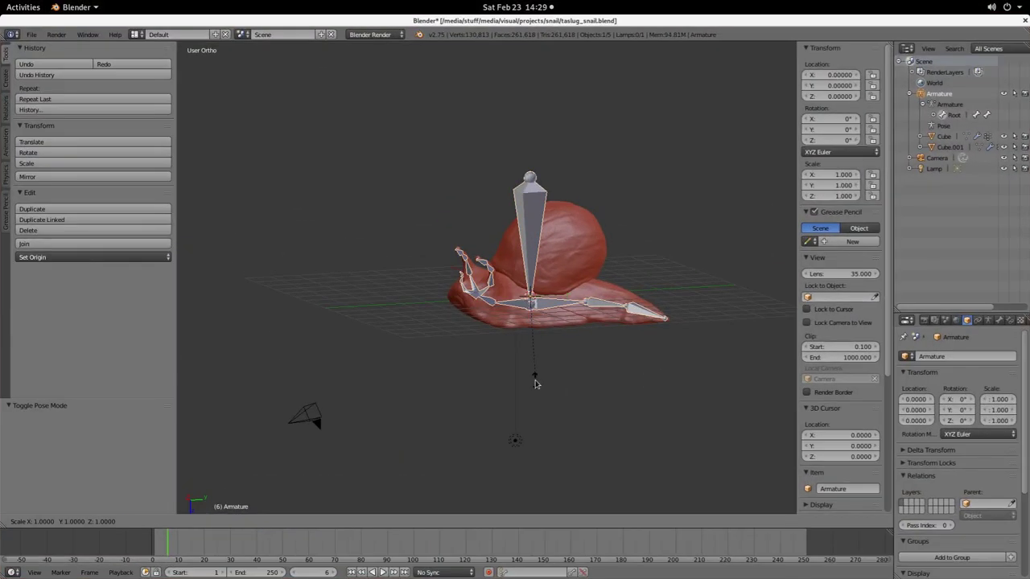
key("super")
key("super")
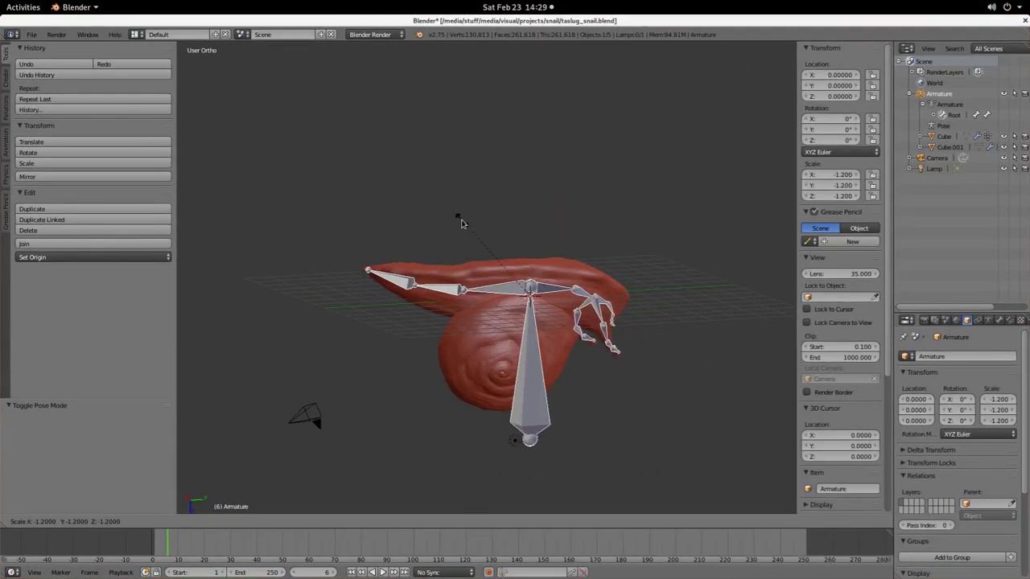
key("Escape")
Step: Save the rigged snail over the existing file taslug_snail.blend
key("ctrl+s")
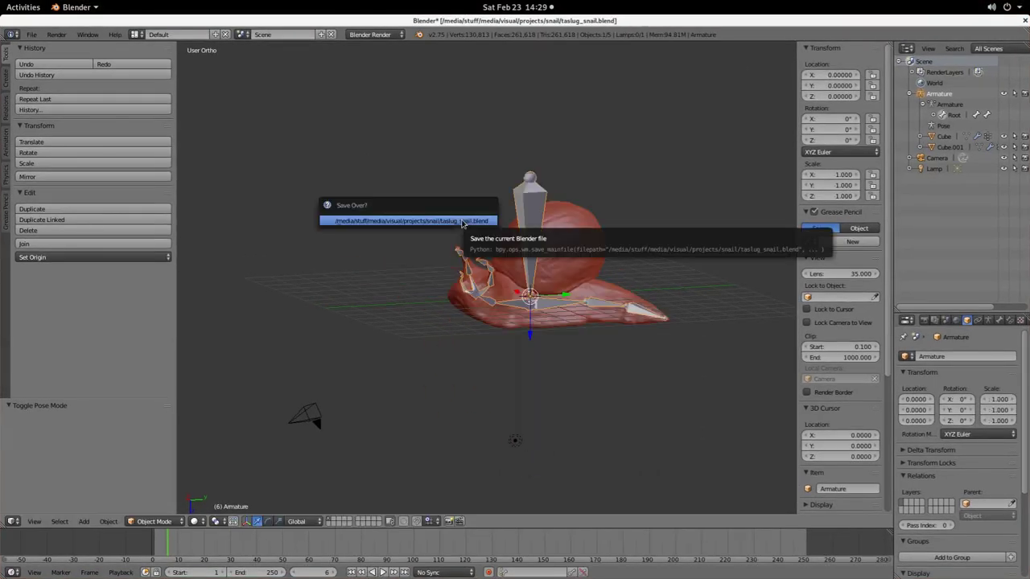
left_click(461, 223)
Step: Switch to Image Viewer and close the snail reference photo IMG_7054.JPG after viewing it
key("alt+Tab")
key("alt+Tab")
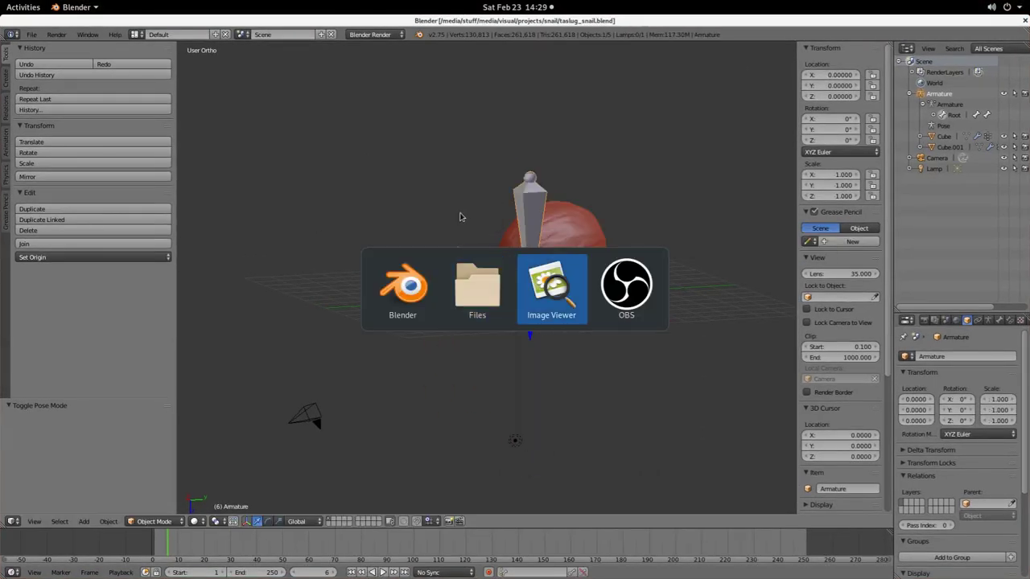
scroll(609, 227, "down", 8)
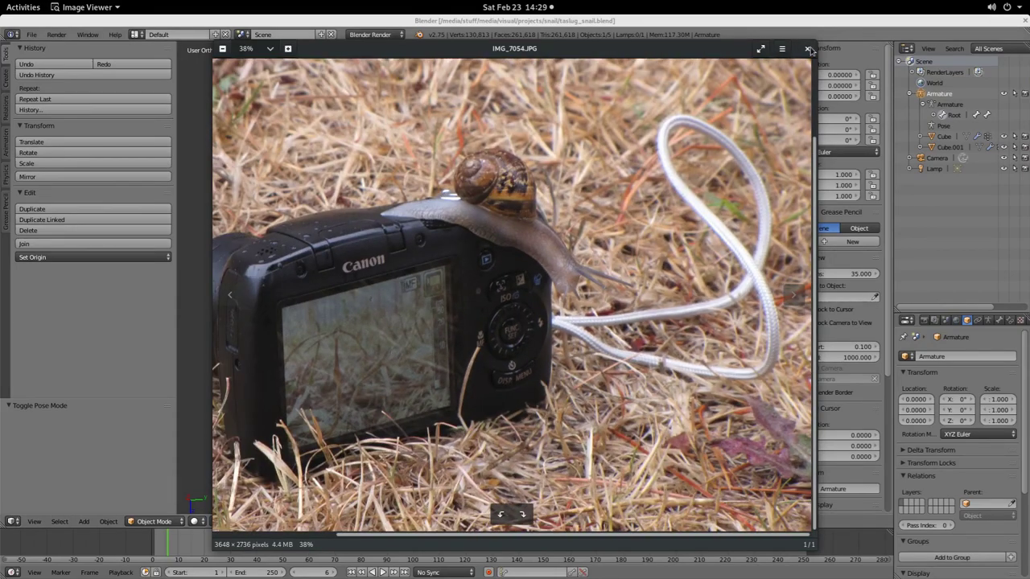
left_click(807, 49)
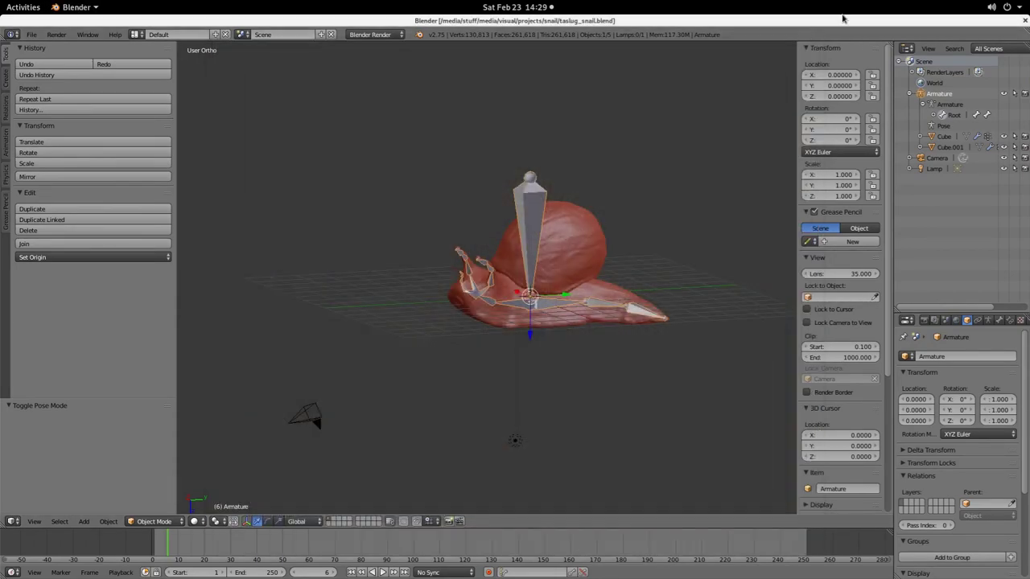